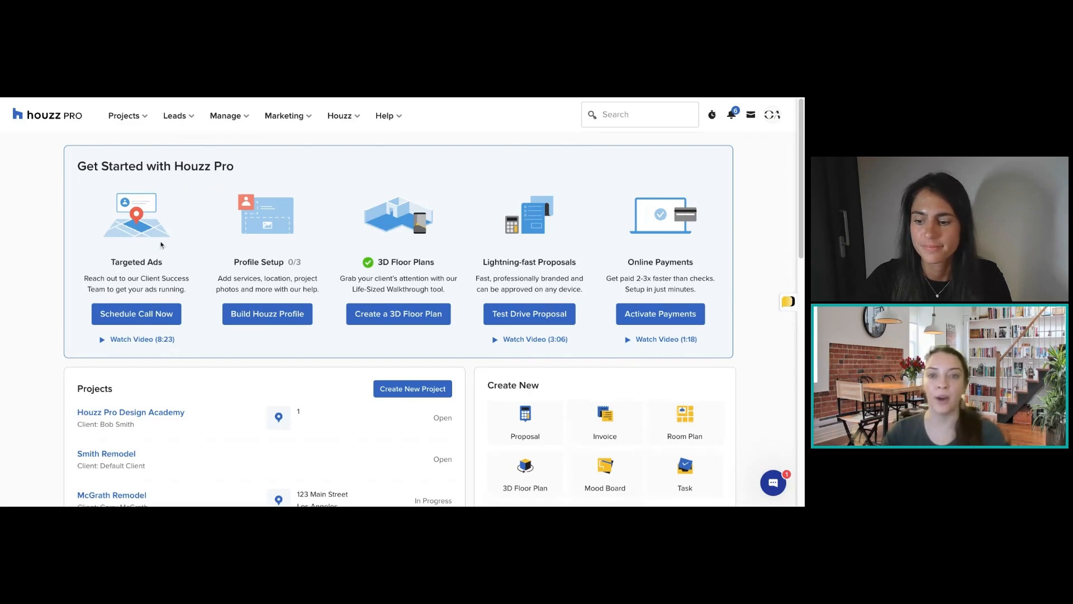
Open the 3D floor planner of the Houzz Pro Design Academy project from the list of all projects.
left_click(135, 119)
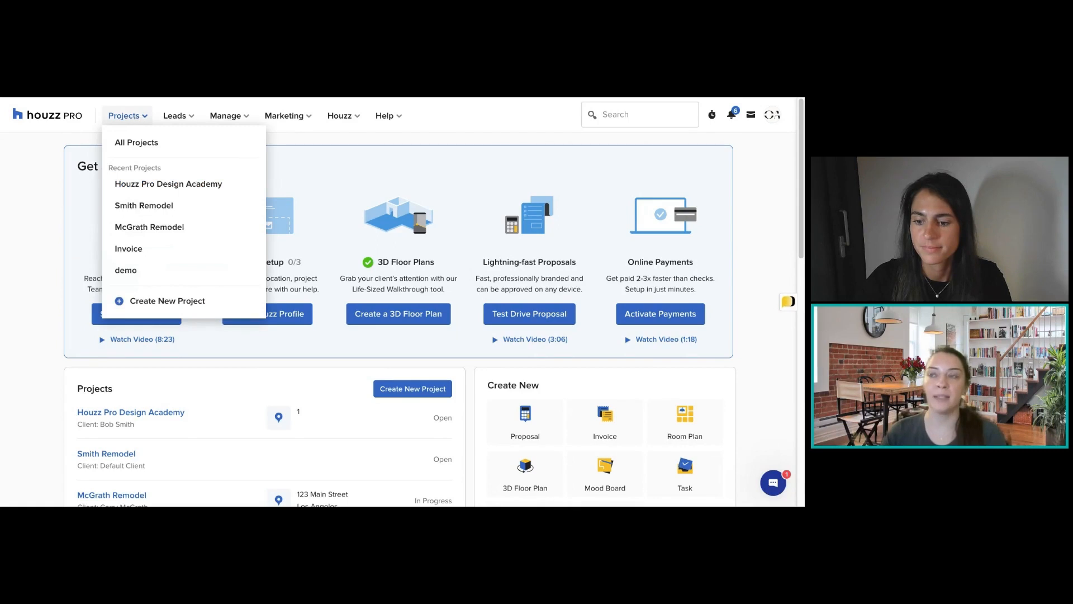
left_click(136, 144)
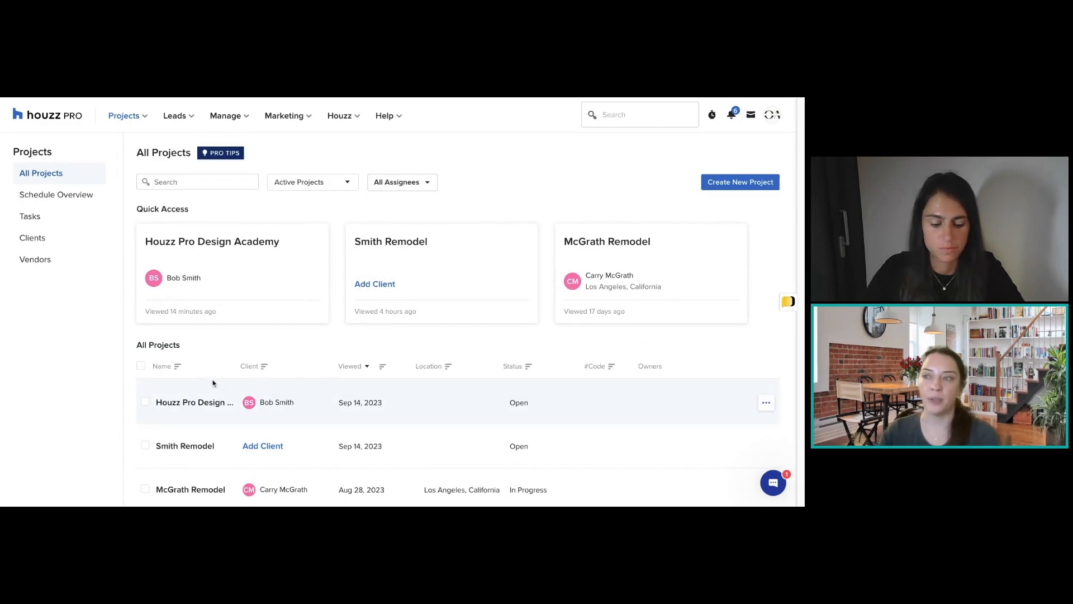
left_click(187, 403)
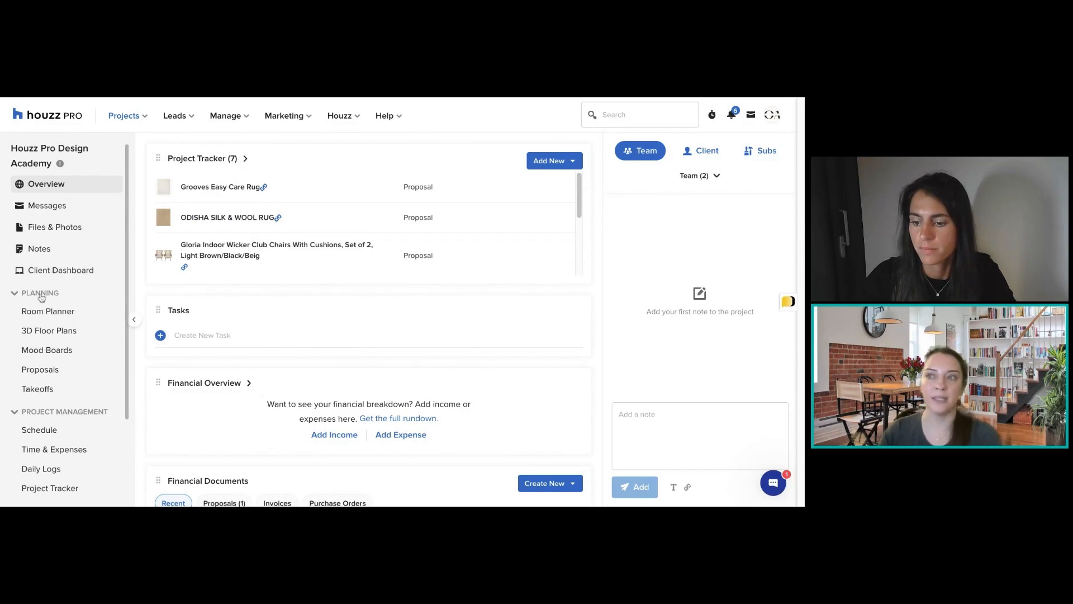
left_click(54, 336)
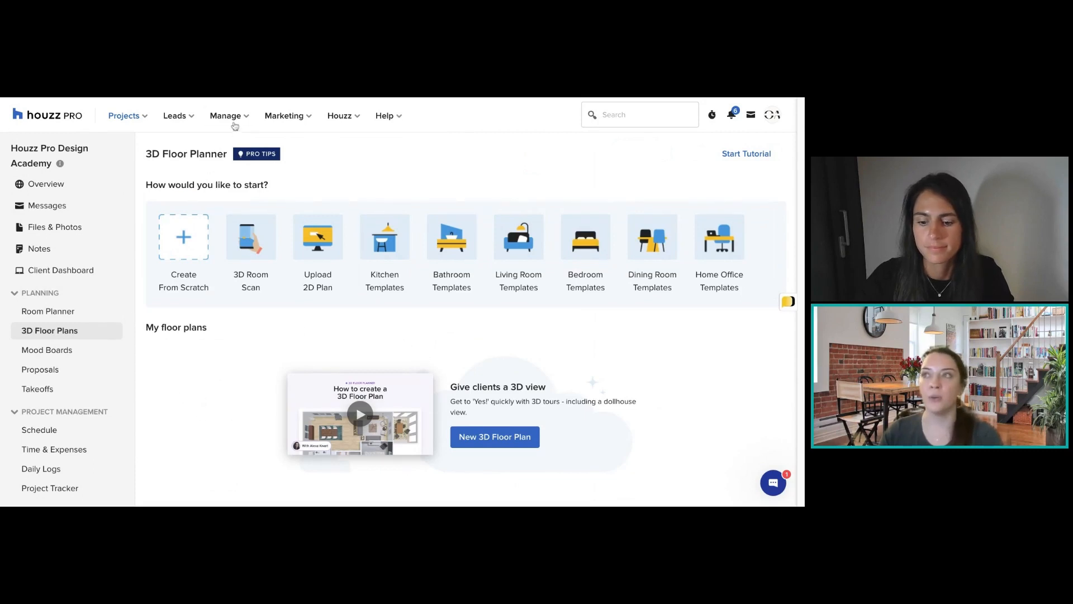
left_click(234, 118)
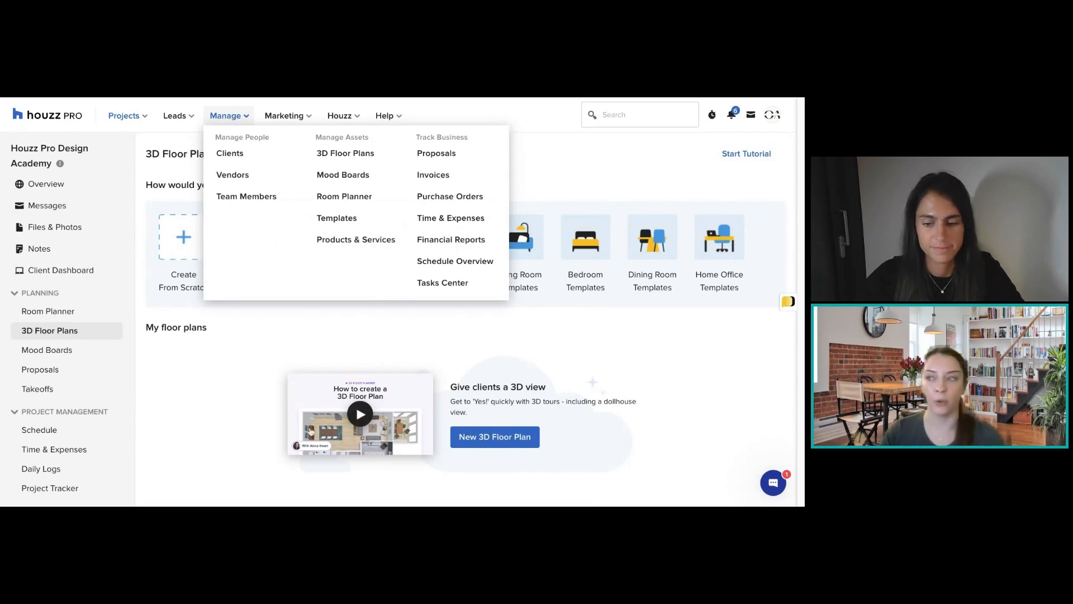
left_click(237, 393)
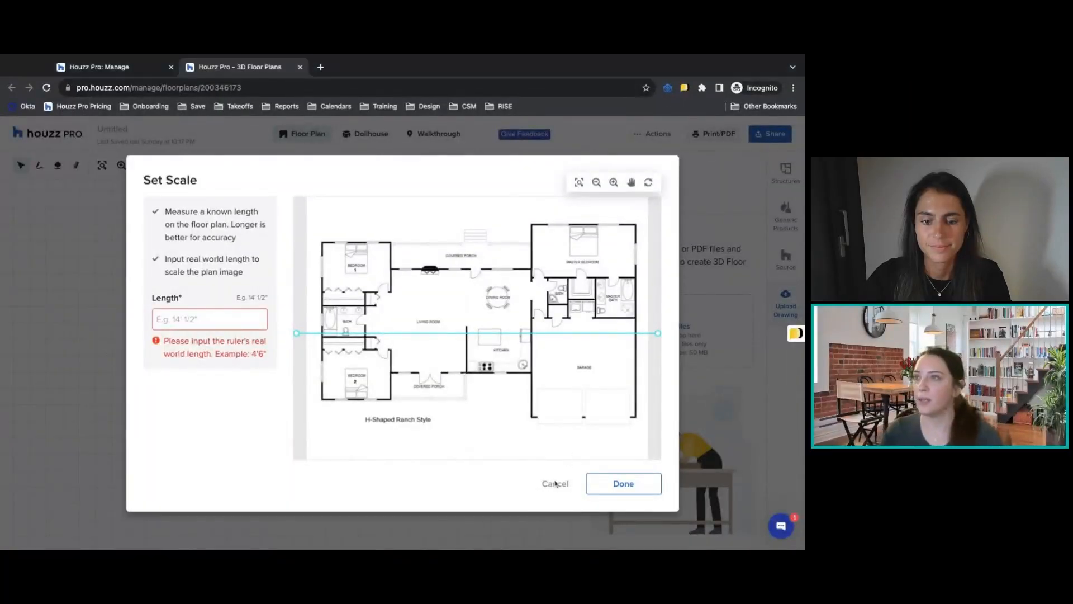
Abandon the open scale setup and its floor plan, then start a new plan by importing the house drawing page as a 2D plan.
left_click(553, 484)
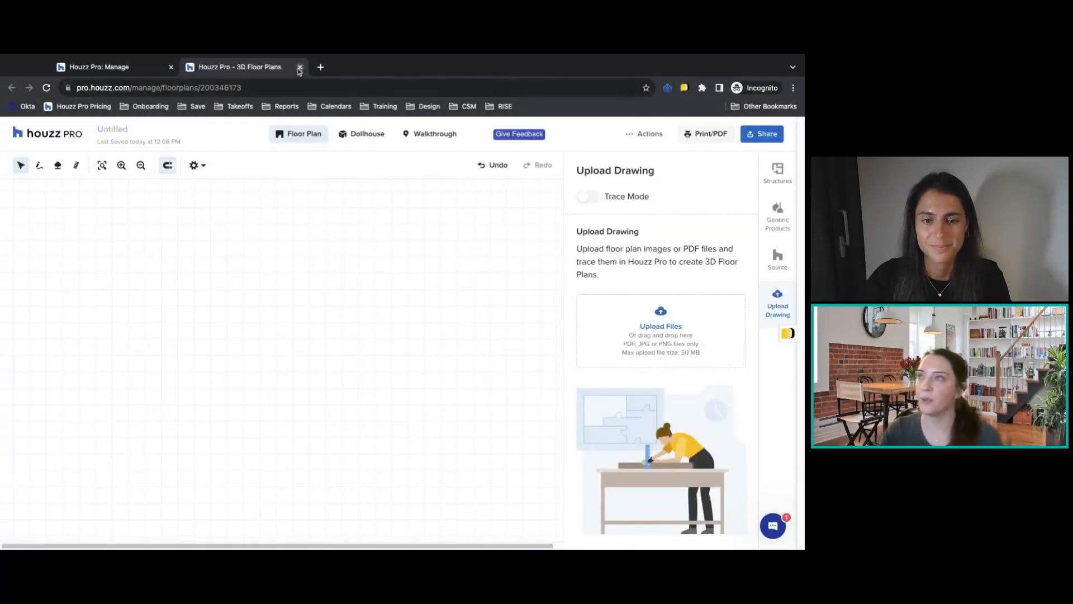
left_click(300, 67)
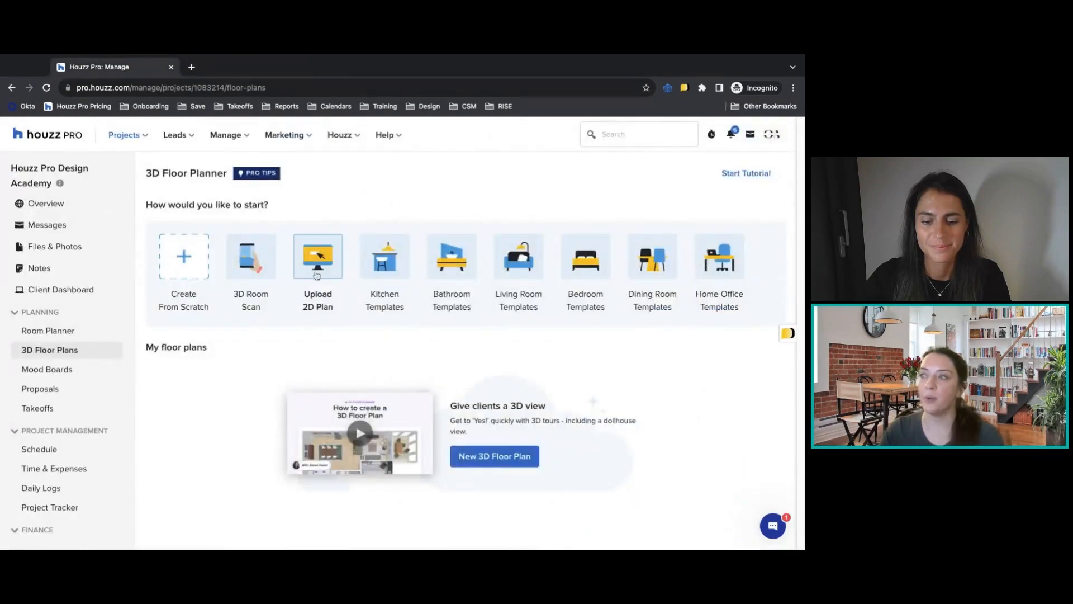
left_click(322, 271)
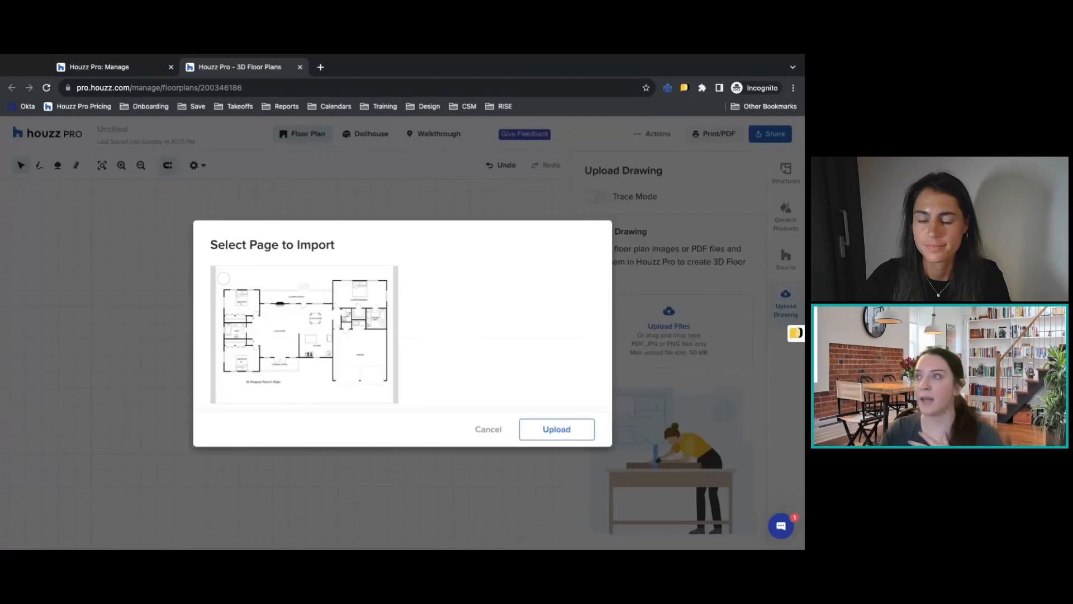
left_click(223, 280)
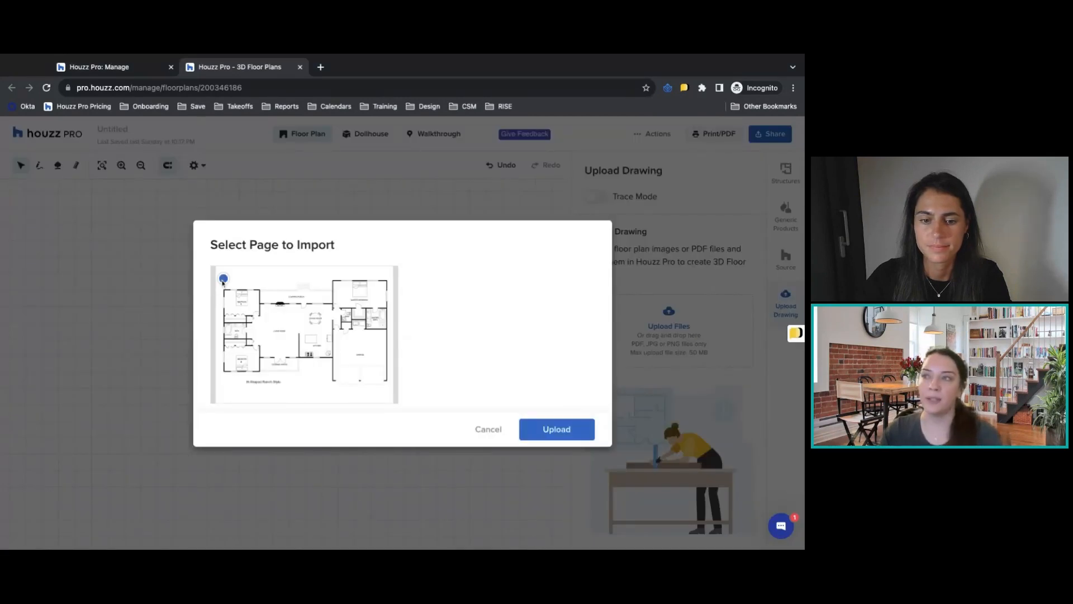
left_click(557, 429)
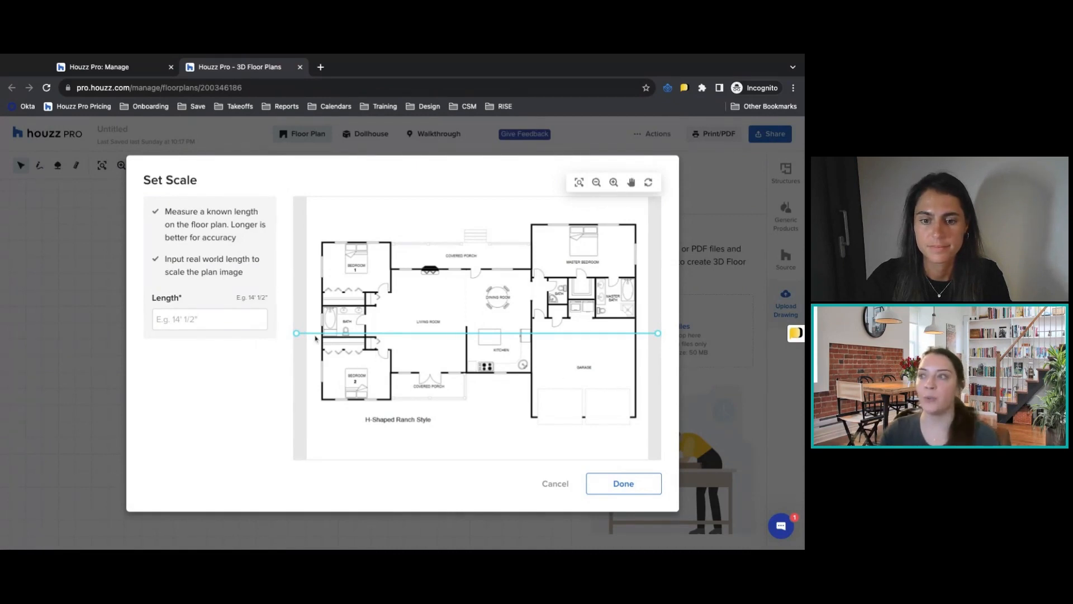
Set the drawing's scale by fitting the ruler across the garage's width and giving it a real length of 24.
left_click_drag(298, 334, 533, 337)
left_click_drag(659, 334, 637, 338)
left_click(209, 319)
type("24")
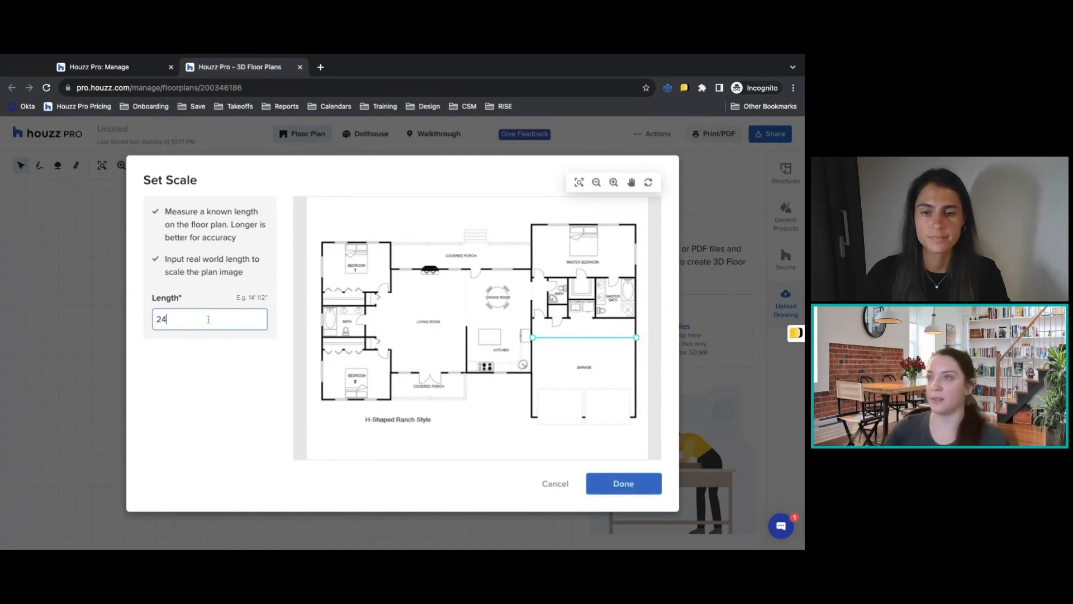
left_click(623, 484)
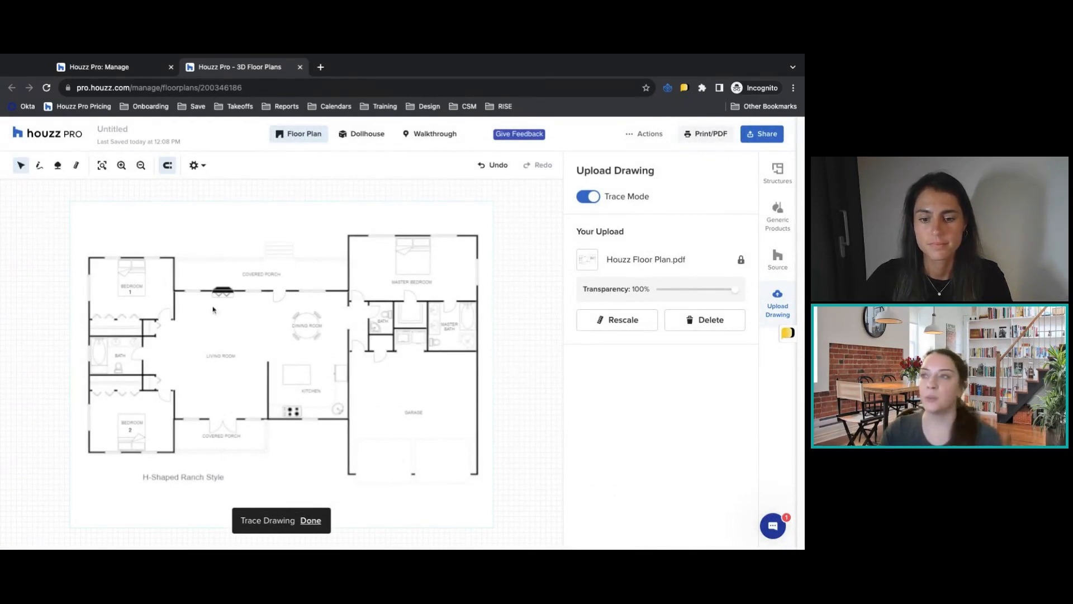
Check the plan in the Dollhouse view and return to the Floor Plan view.
left_click(362, 134)
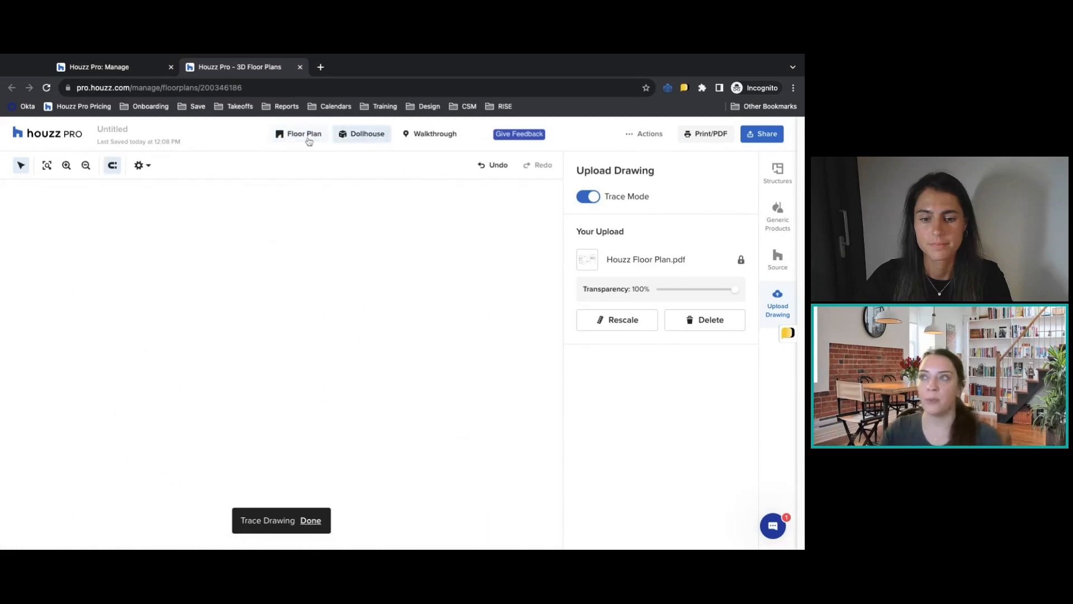
left_click(309, 139)
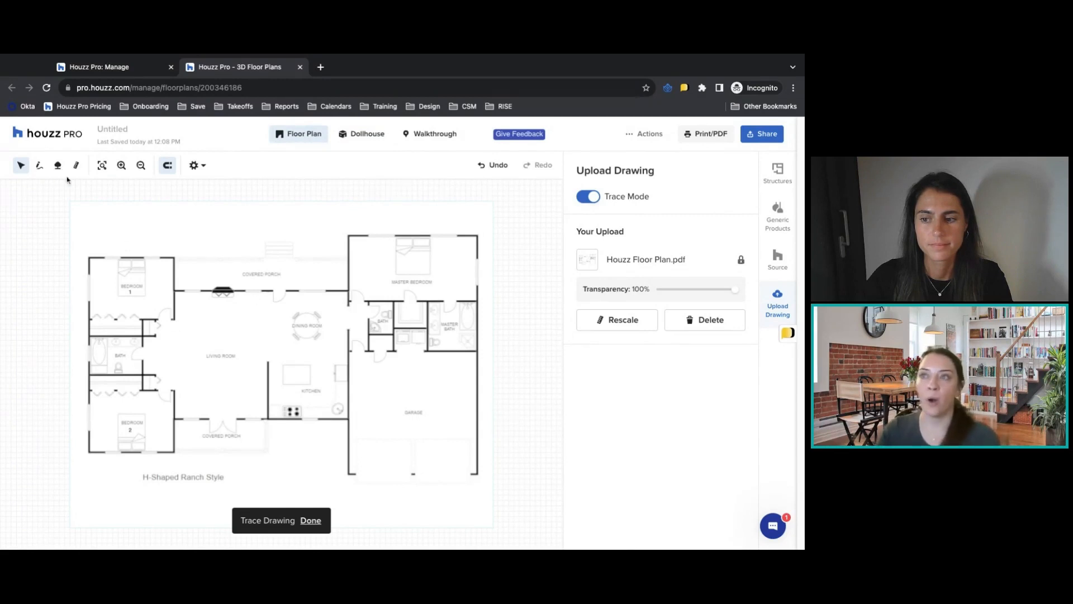
Trace the house's exterior walls over the uploaded drawing as one closed outline, from Bedroom 1's outer corner around the garage and Bedroom 2.
left_click(39, 168)
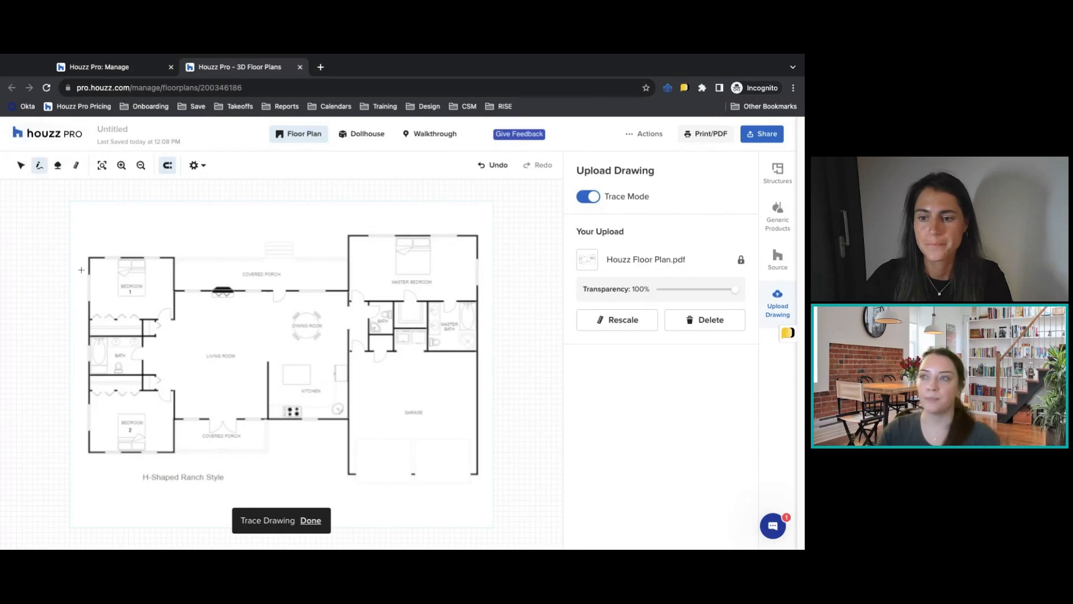
left_click_drag(90, 257, 174, 258)
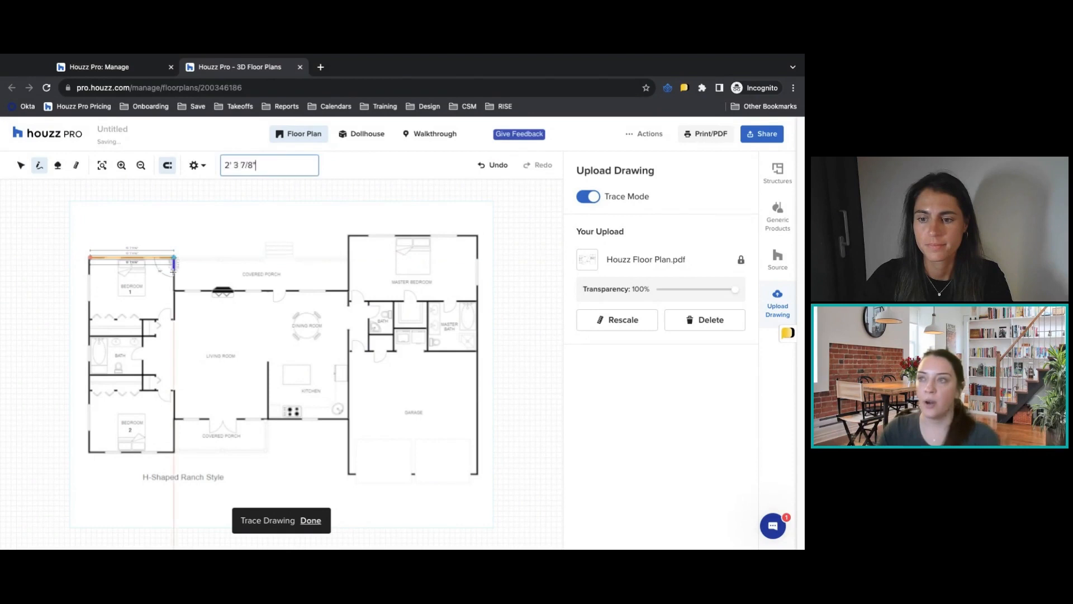
left_click(174, 291)
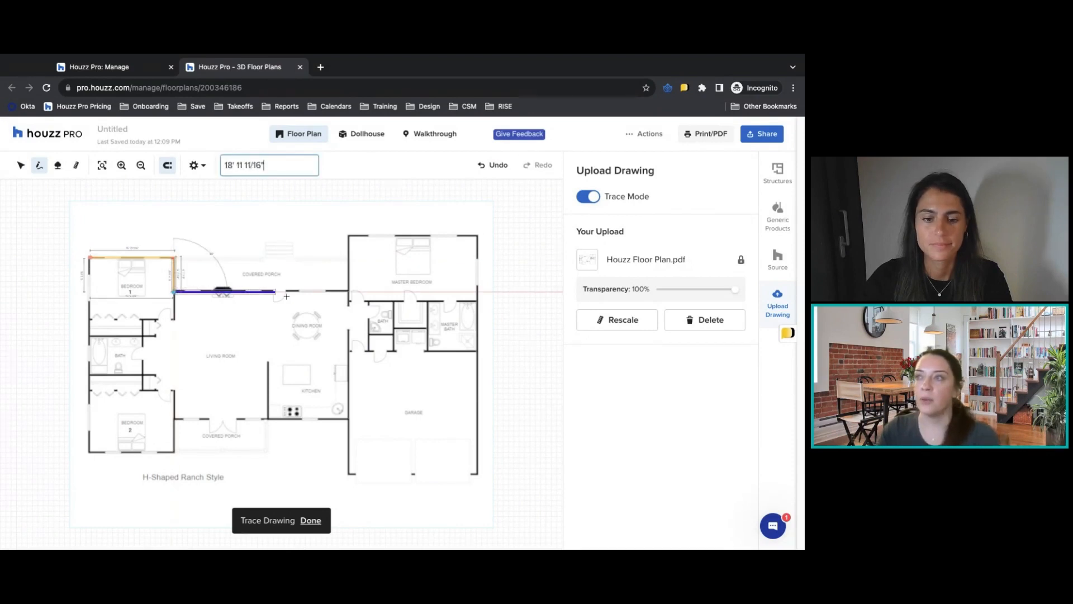
left_click(348, 291)
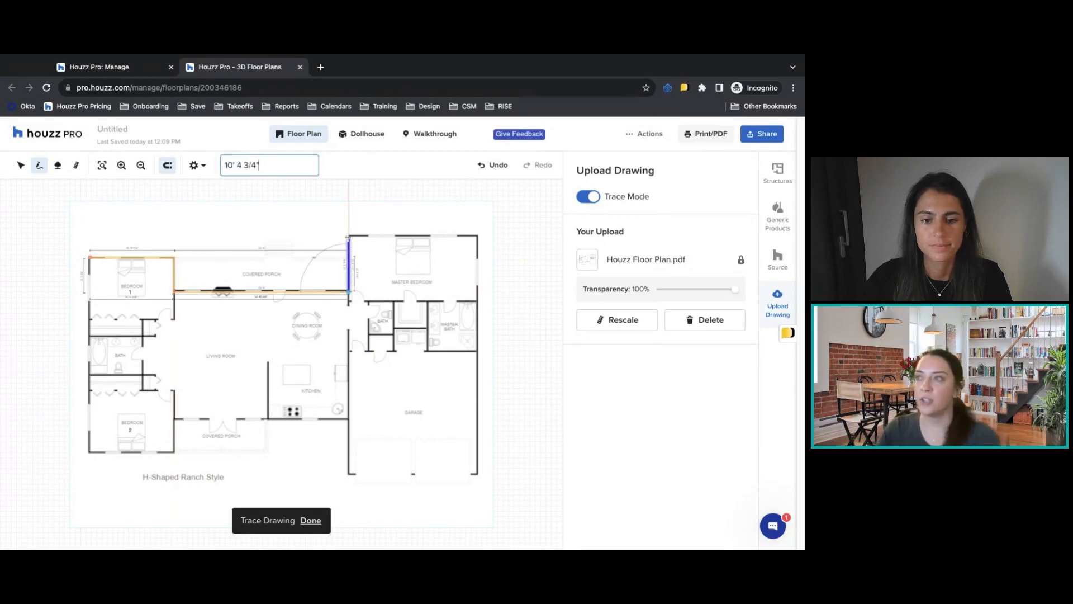
left_click(348, 235)
left_click(478, 235)
left_click(478, 477)
left_click(348, 474)
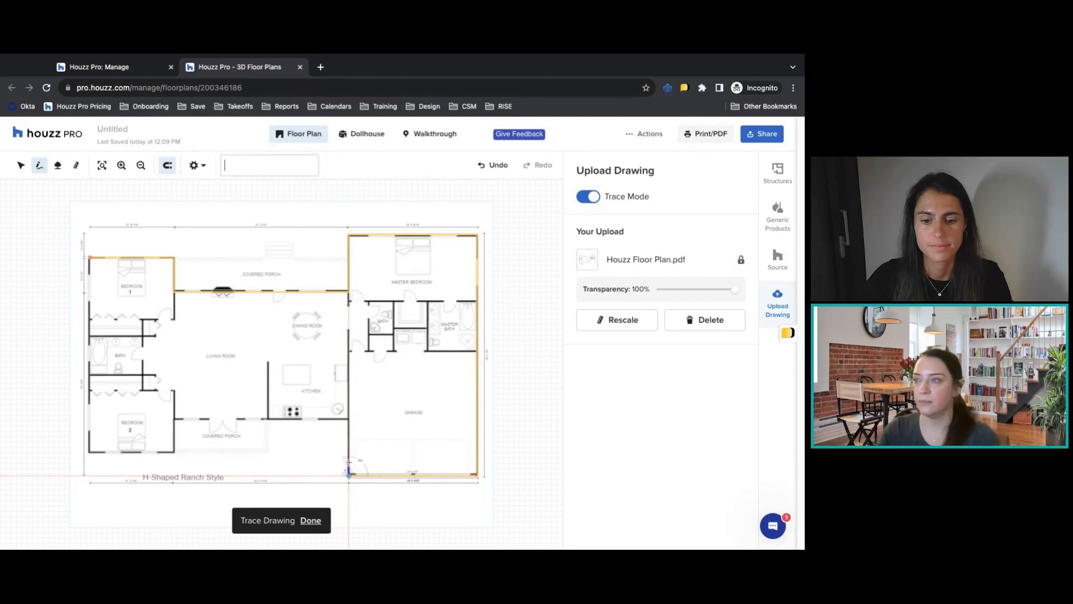
left_click(348, 418)
left_click(173, 418)
left_click(174, 451)
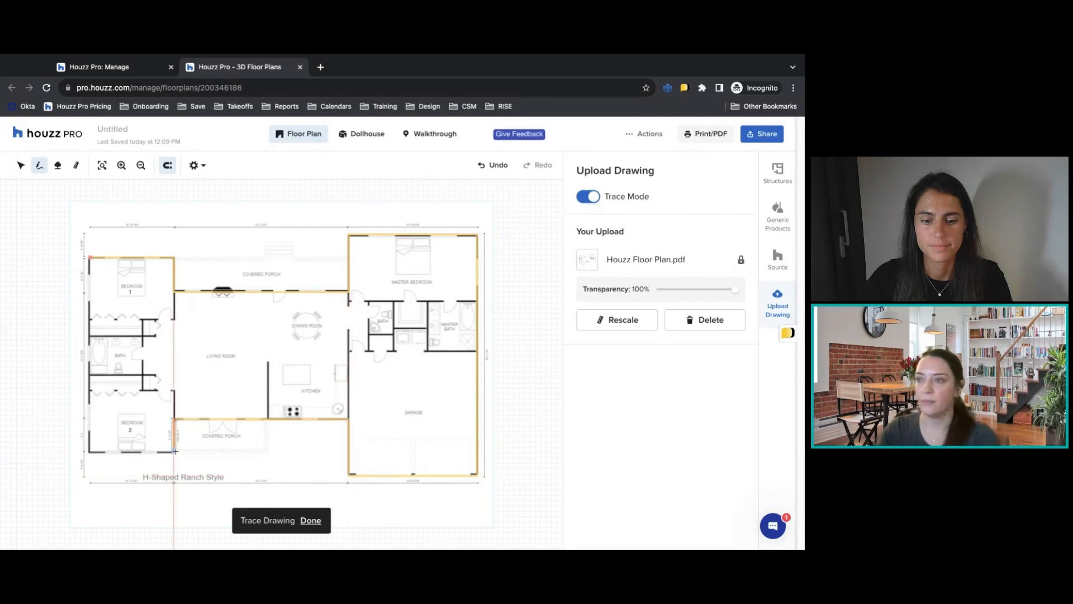
left_click(89, 451)
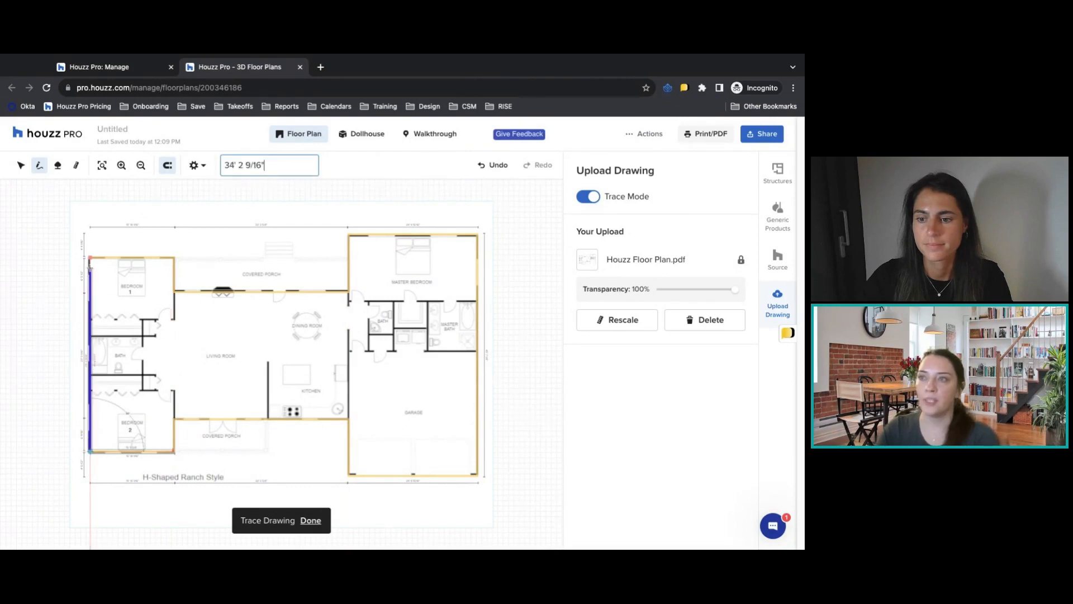
left_click(90, 258)
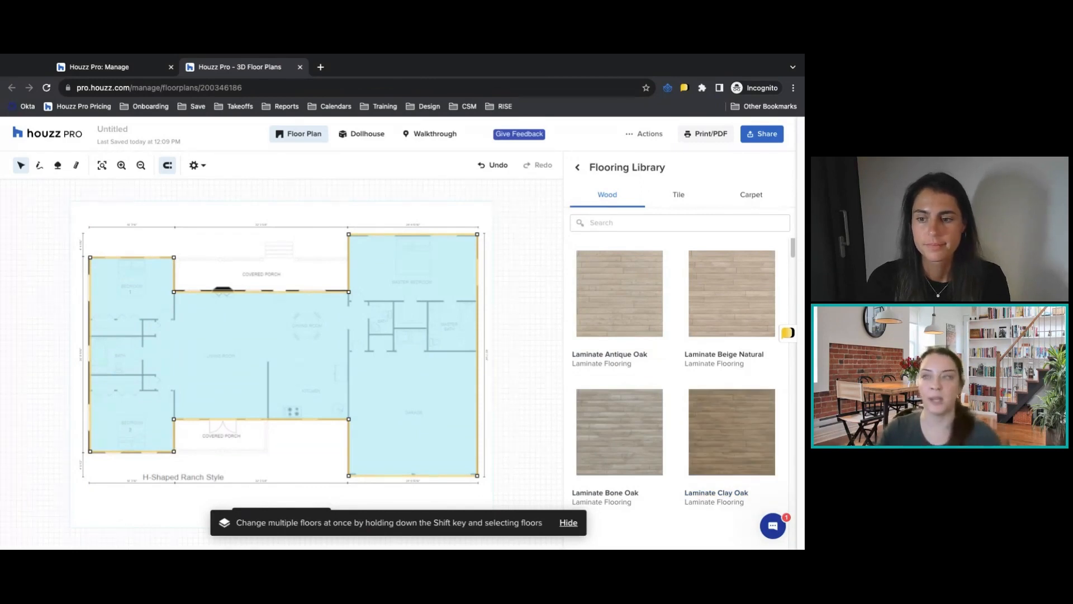
Leave the flooring library and set the uploaded drawing's transparency to 83%.
left_click(578, 168)
left_click(783, 166)
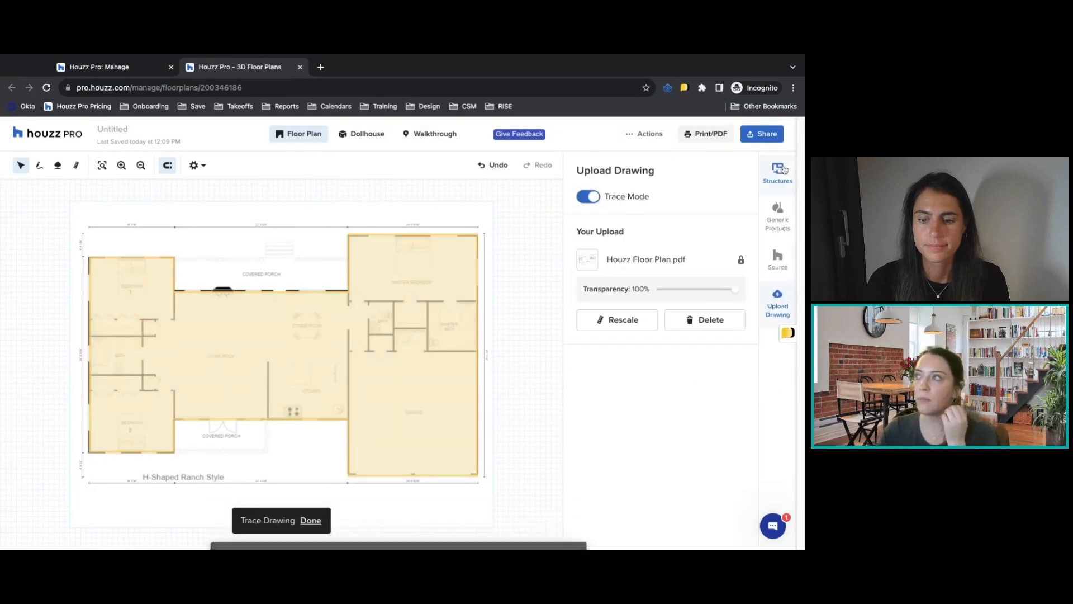
mouse_move(735, 290)
left_mouse_down()
mouse_move(681, 290)
mouse_move(722, 290)
left_mouse_up()
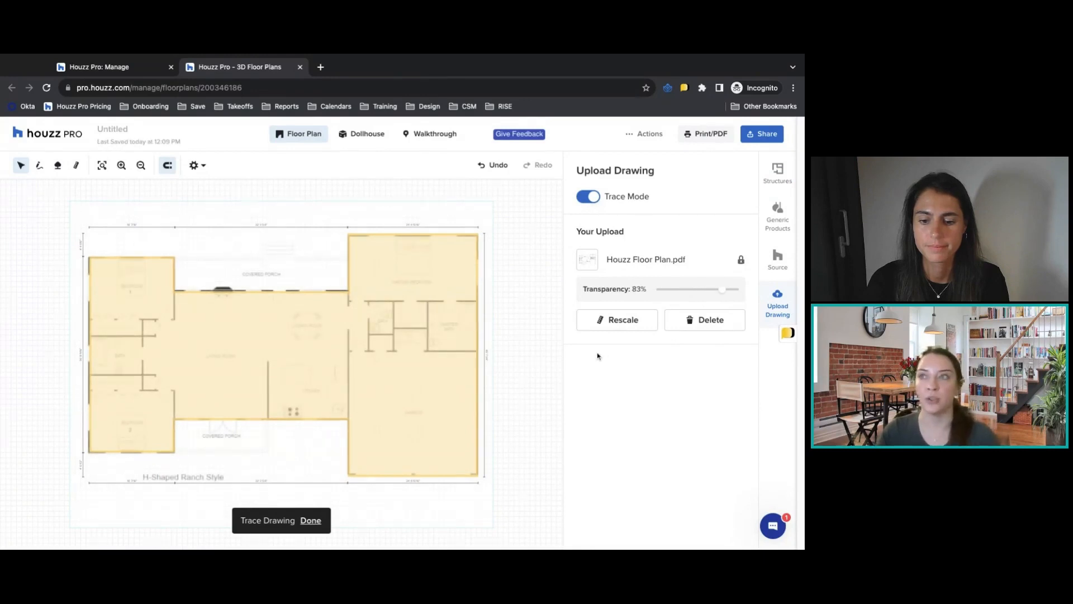
Draw an interior wall about 12' 4" long from the outer wall, along the bath's edge on the Bedroom 1 side.
left_click(40, 166)
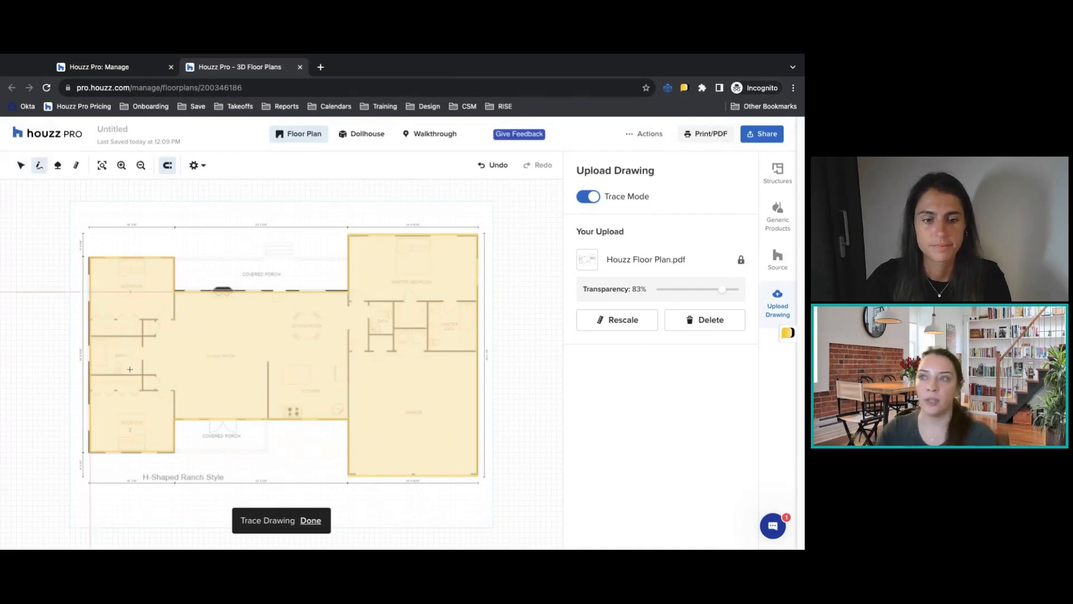
left_click(91, 335)
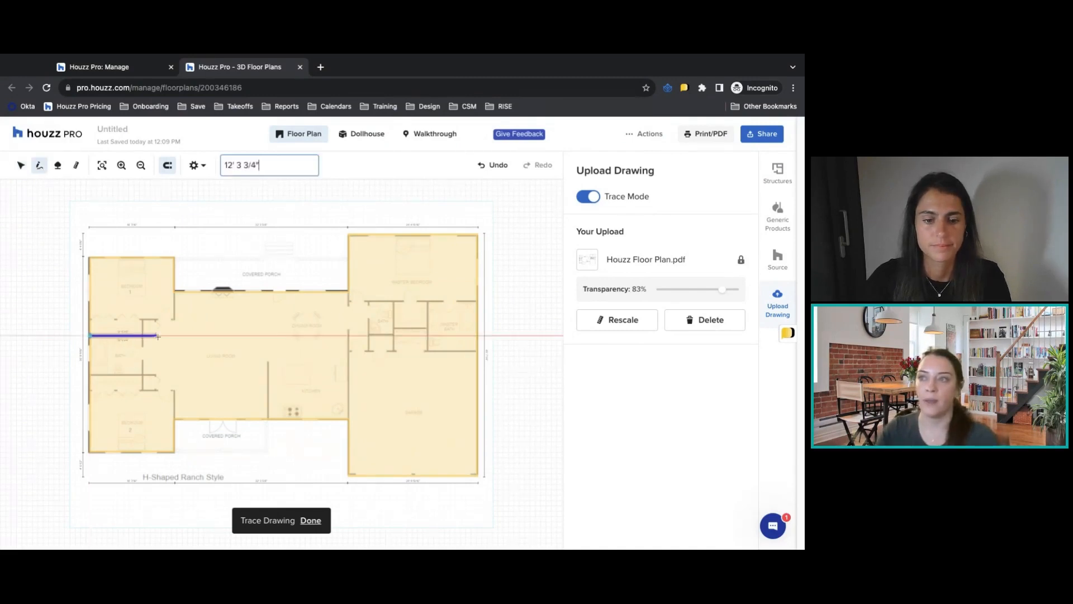
double_click(158, 336)
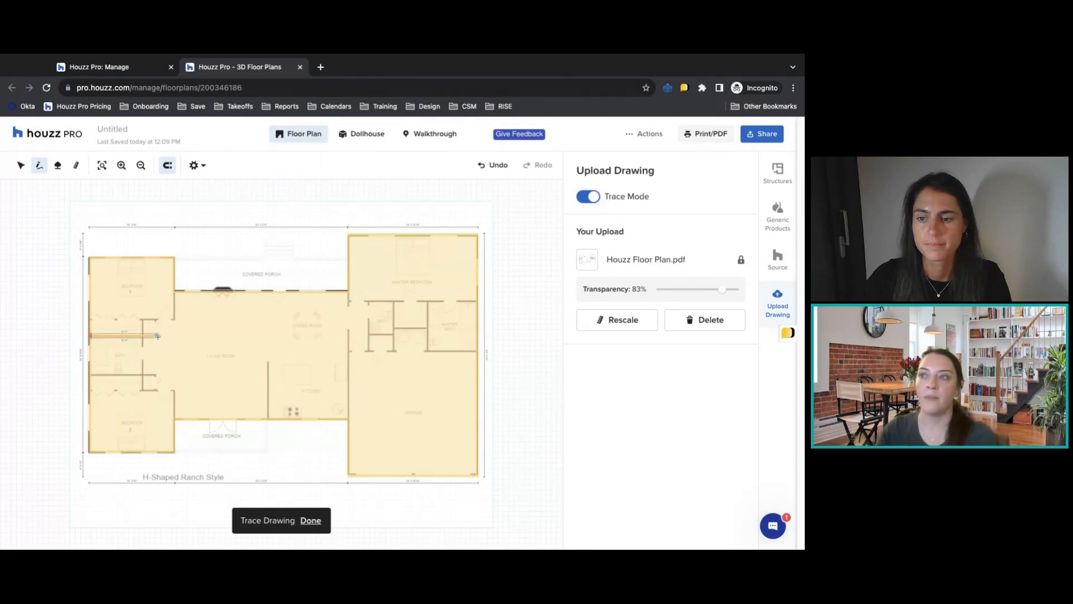
left_click(22, 167)
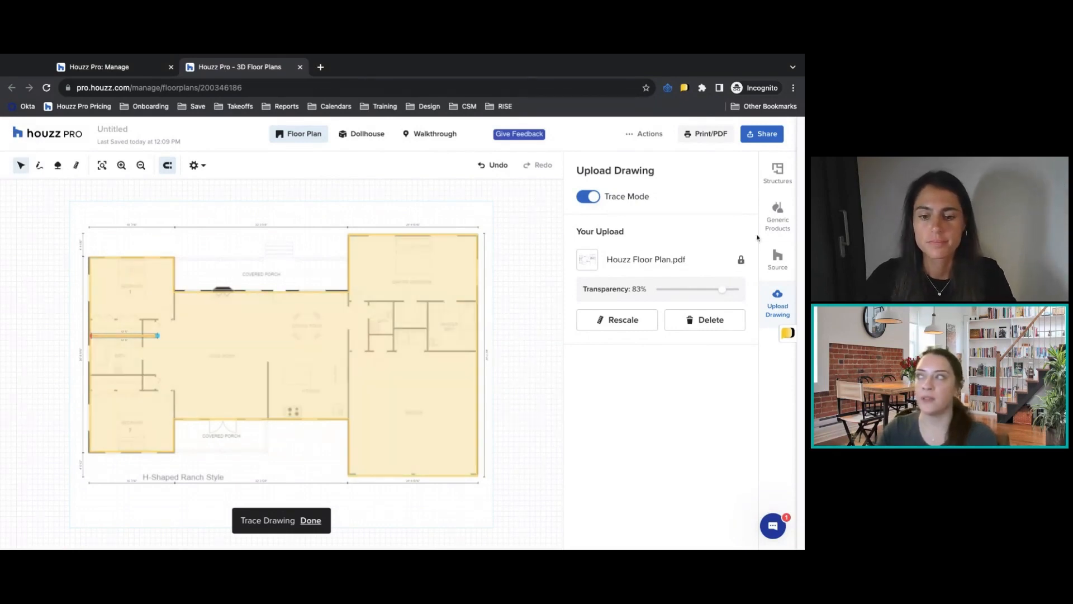
Add a Door 3-Panel to the plan and place it at the Bedroom 1 doorway next to the hall.
left_click(781, 179)
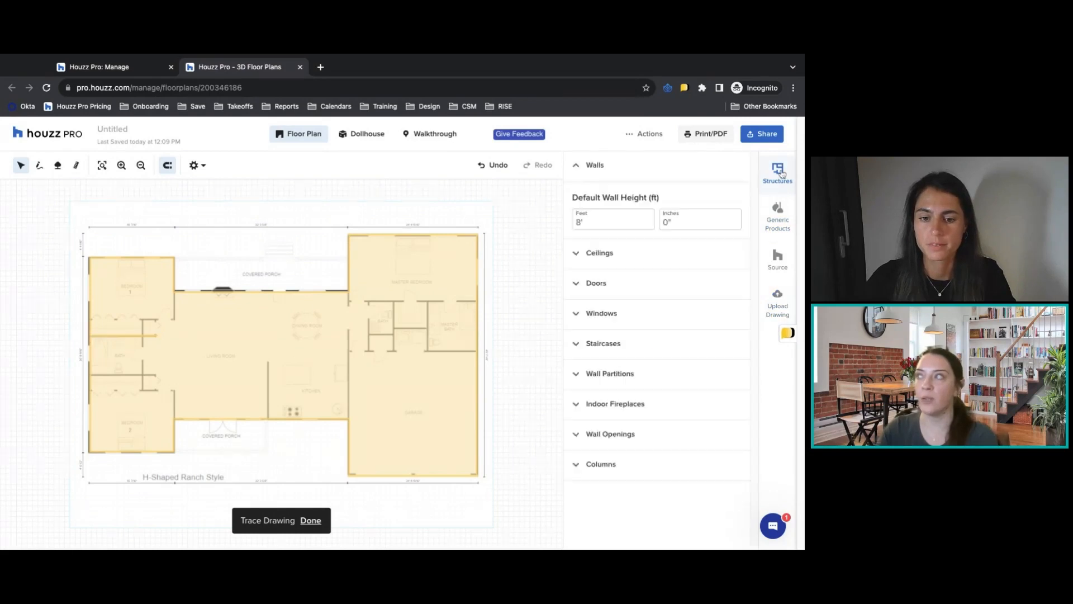
left_click(595, 287)
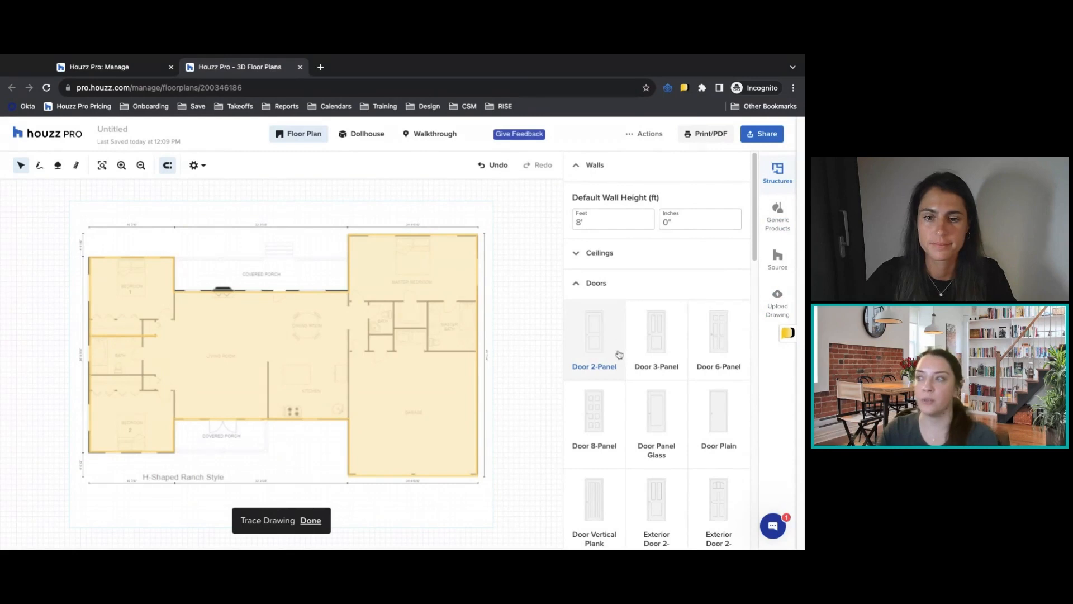
left_click_drag(666, 351, 393, 389)
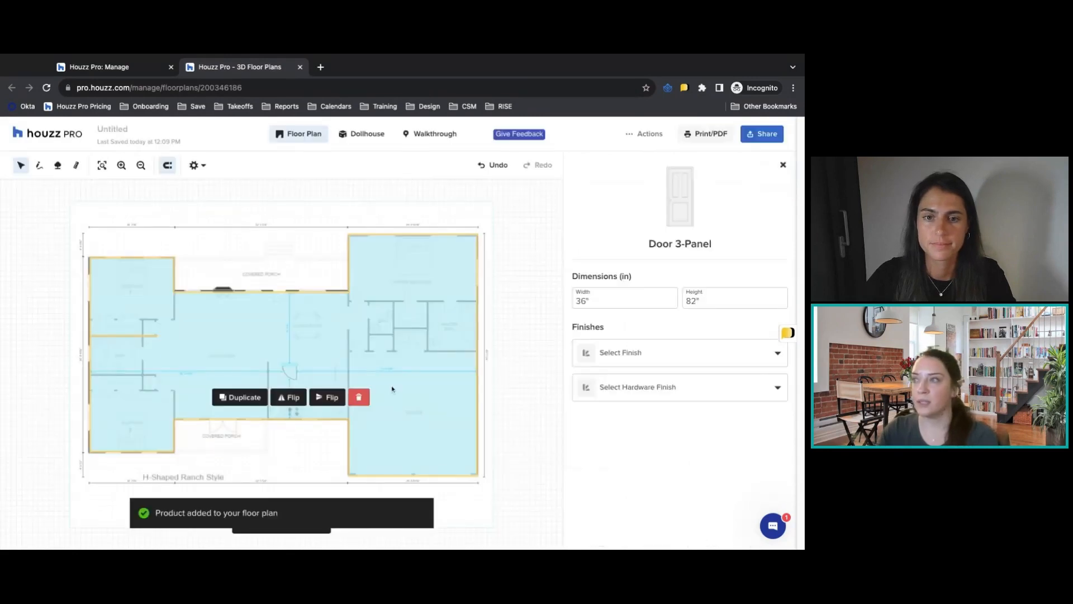
left_click_drag(292, 367, 157, 306)
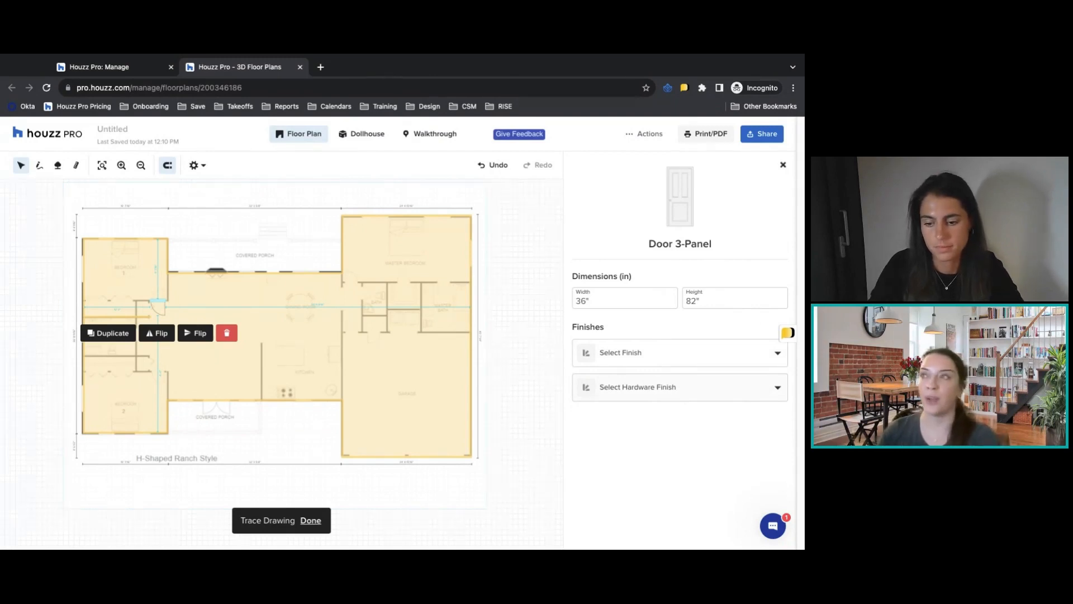
left_click(782, 166)
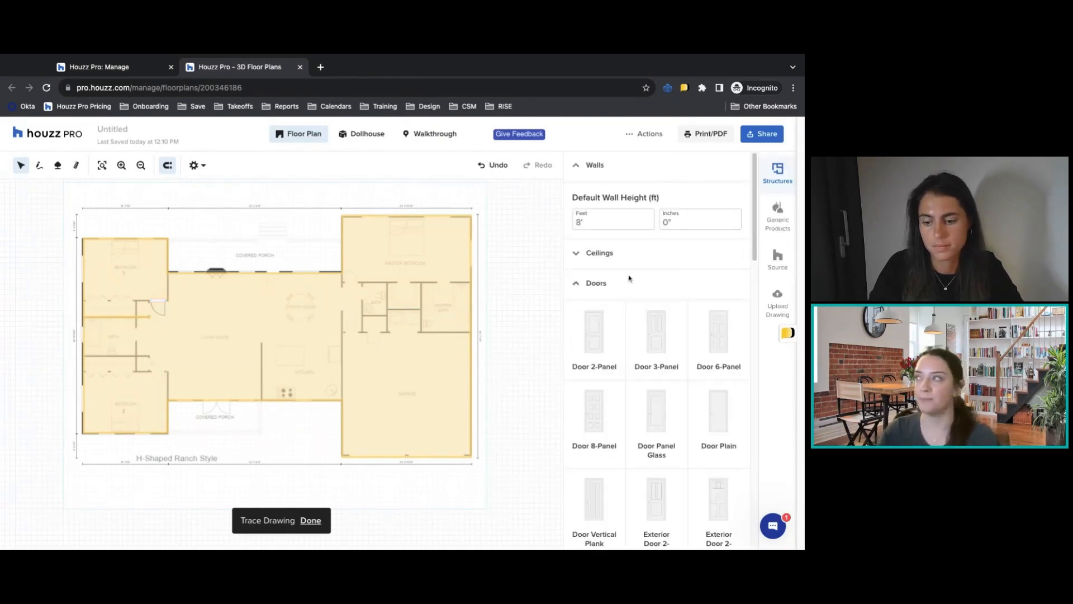
left_click(591, 285)
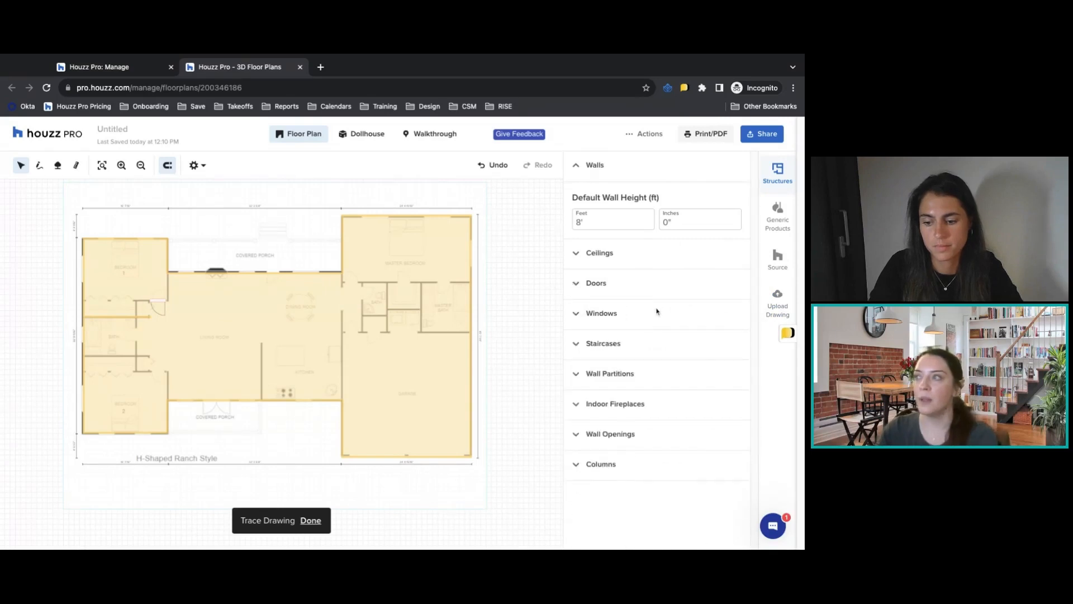
Look over the window styles, return to the project's 3D floor planner, and preview the Single-Wall Kitchen + Dining template in floor plan and dollhouse views.
left_click(602, 317)
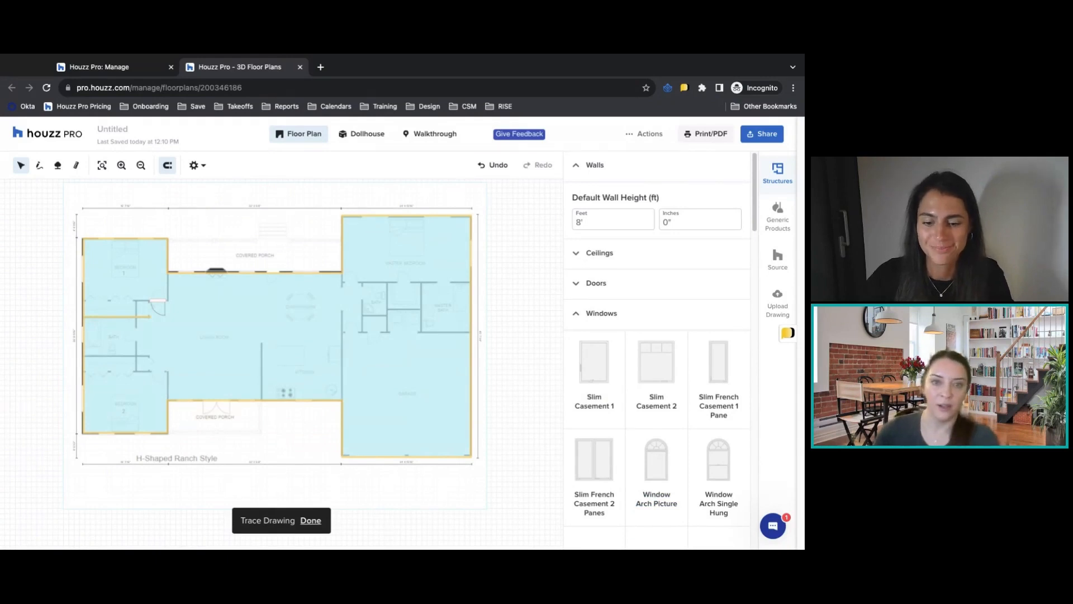
left_click(128, 67)
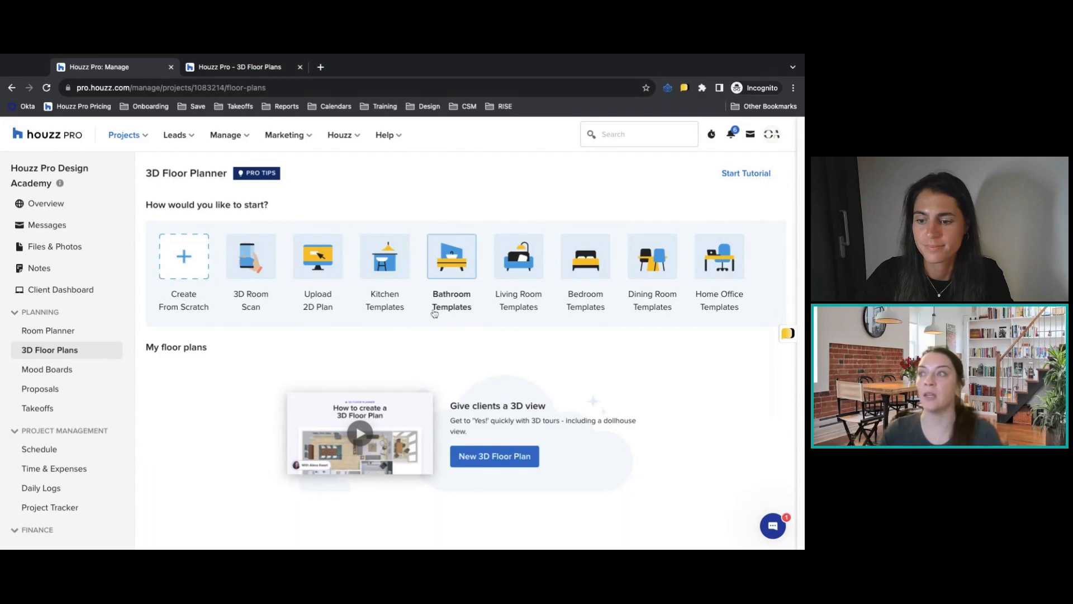
left_click(396, 265)
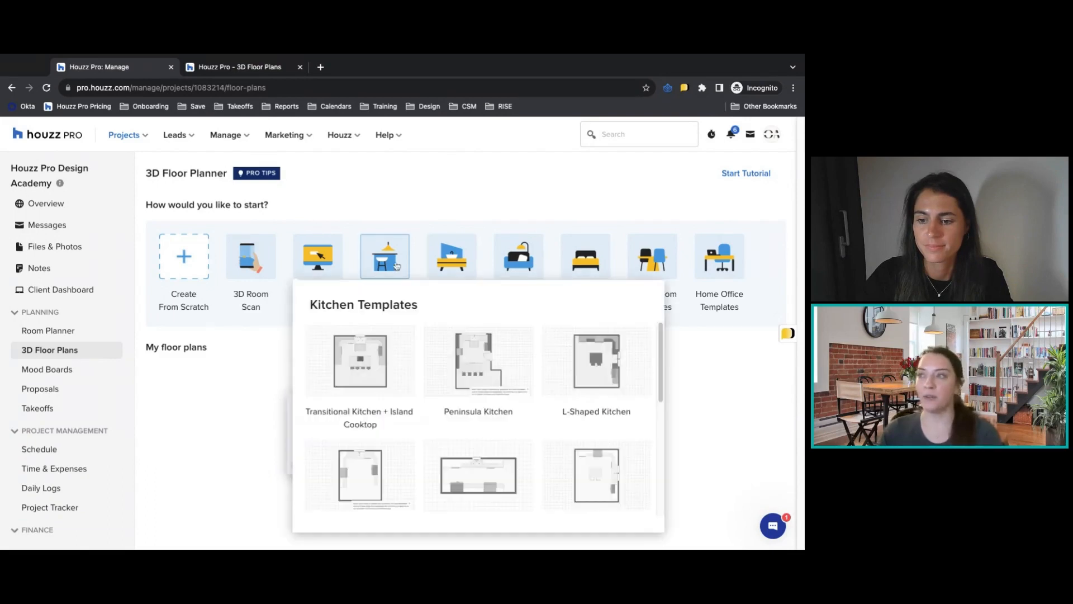
mouse_move(607, 352)
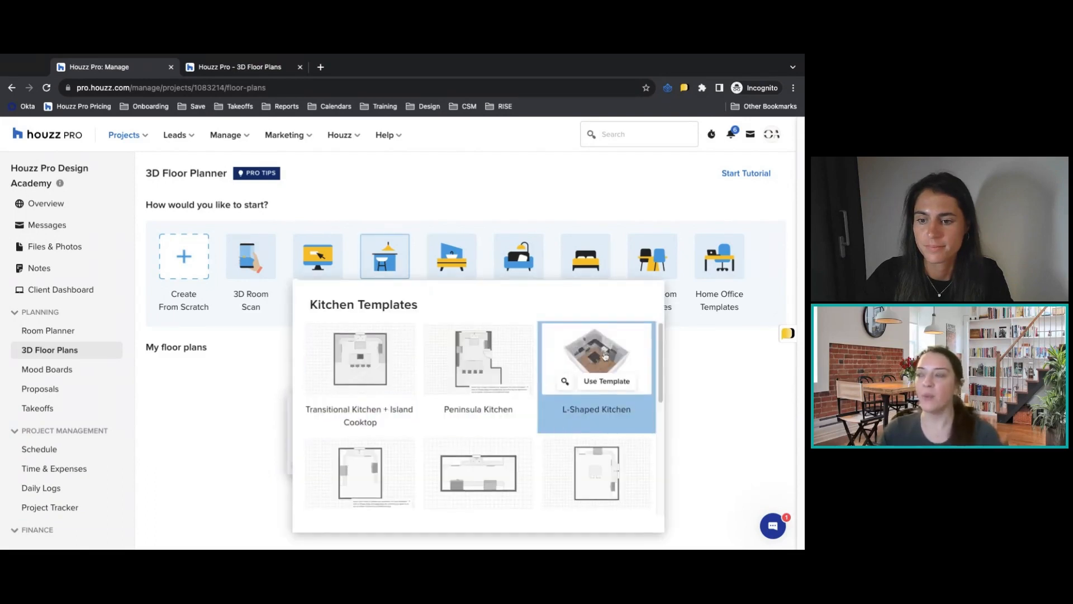
scroll(604, 386, "down", 3)
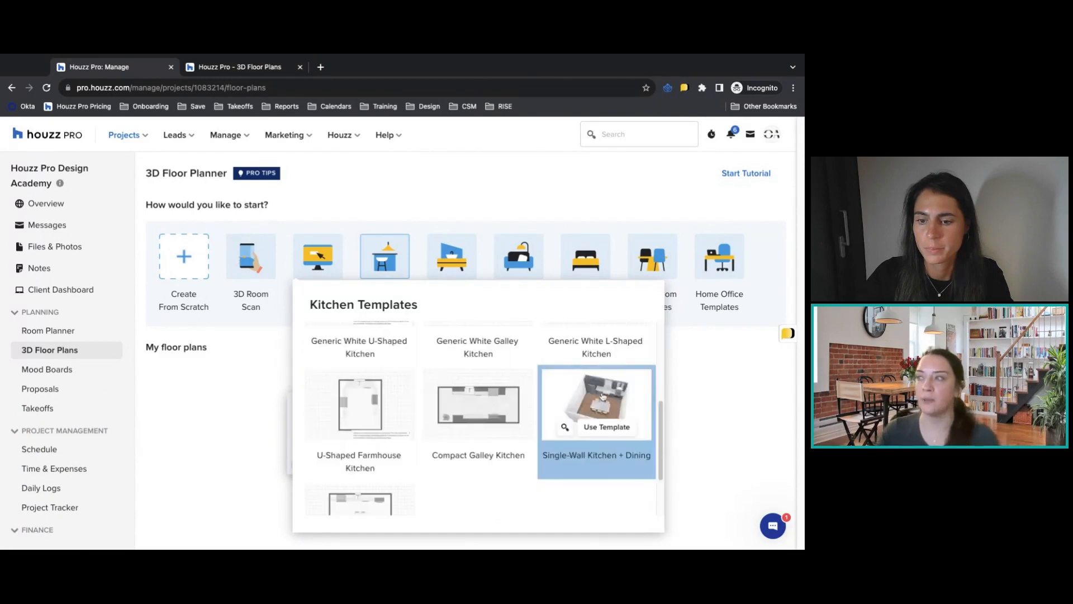
left_click(564, 428)
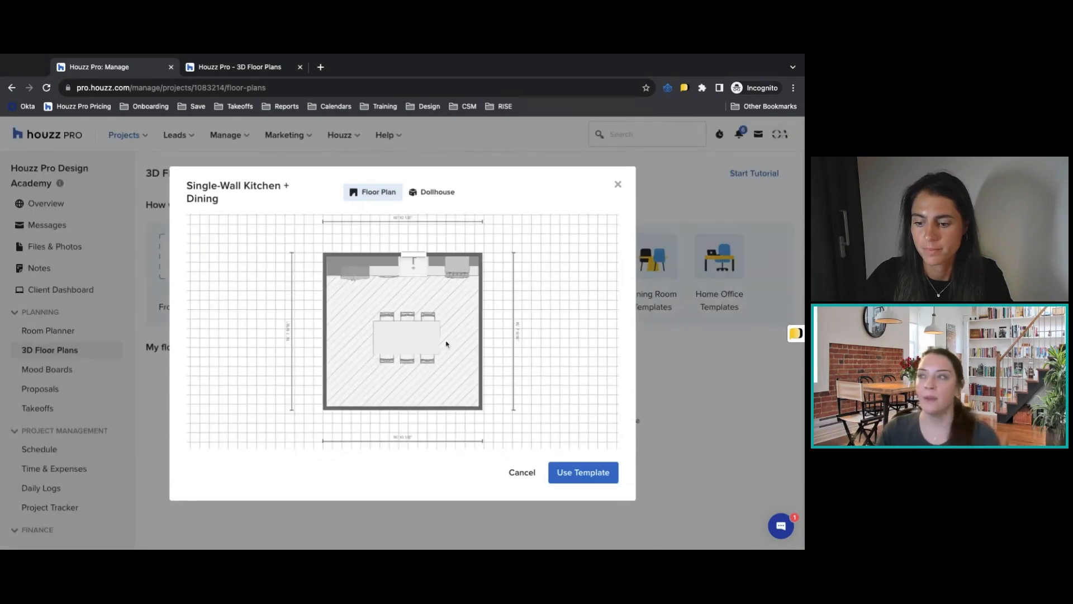
left_click(438, 193)
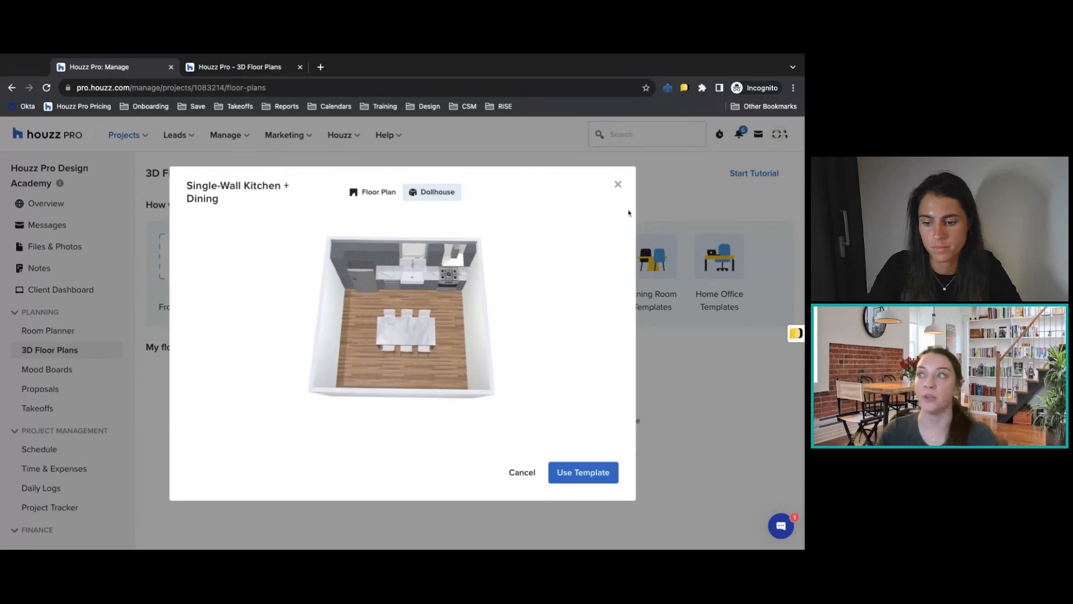
left_click(618, 185)
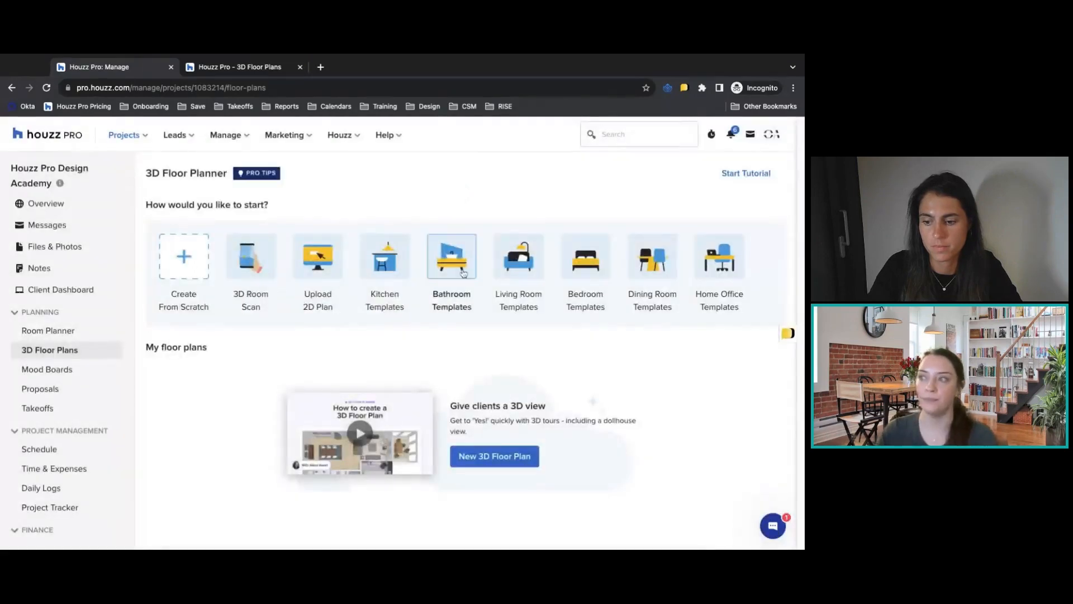
Create a new floor plan from scratch and review its view settings without changing them.
left_click(188, 255)
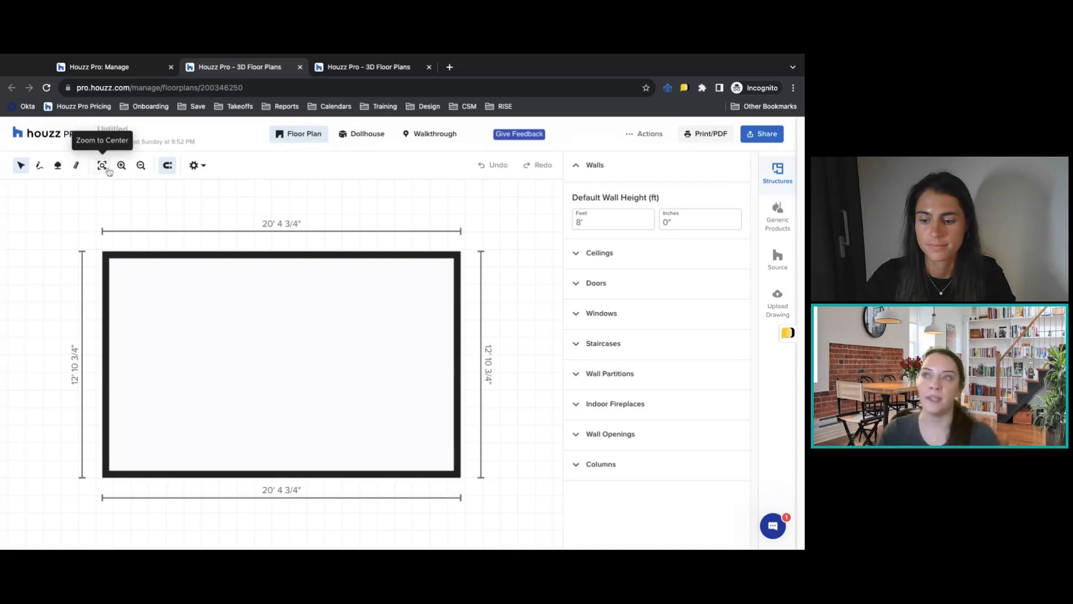
left_click(196, 166)
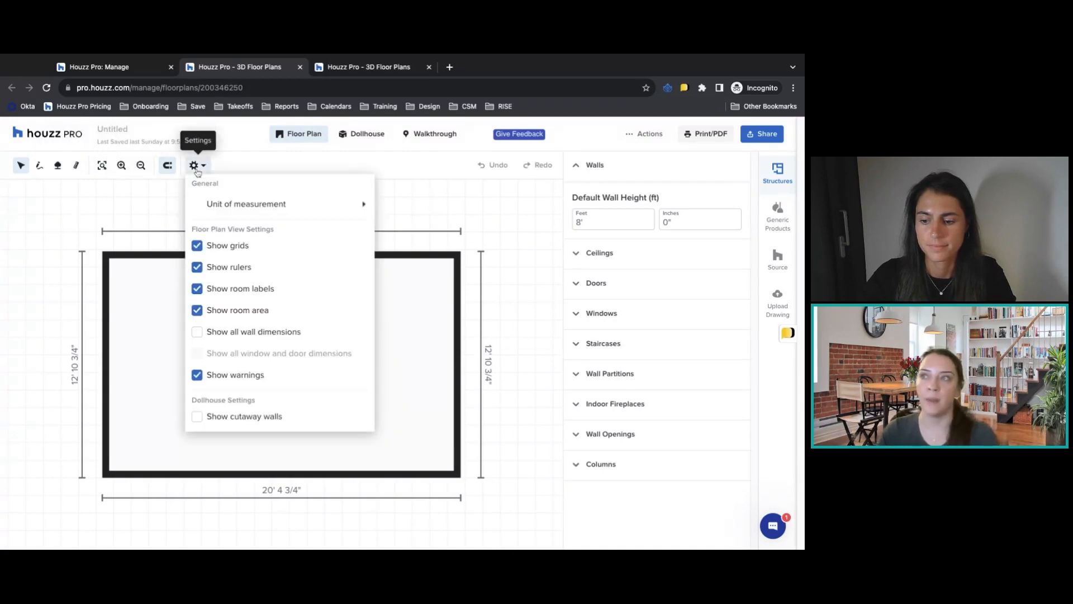
left_click(417, 219)
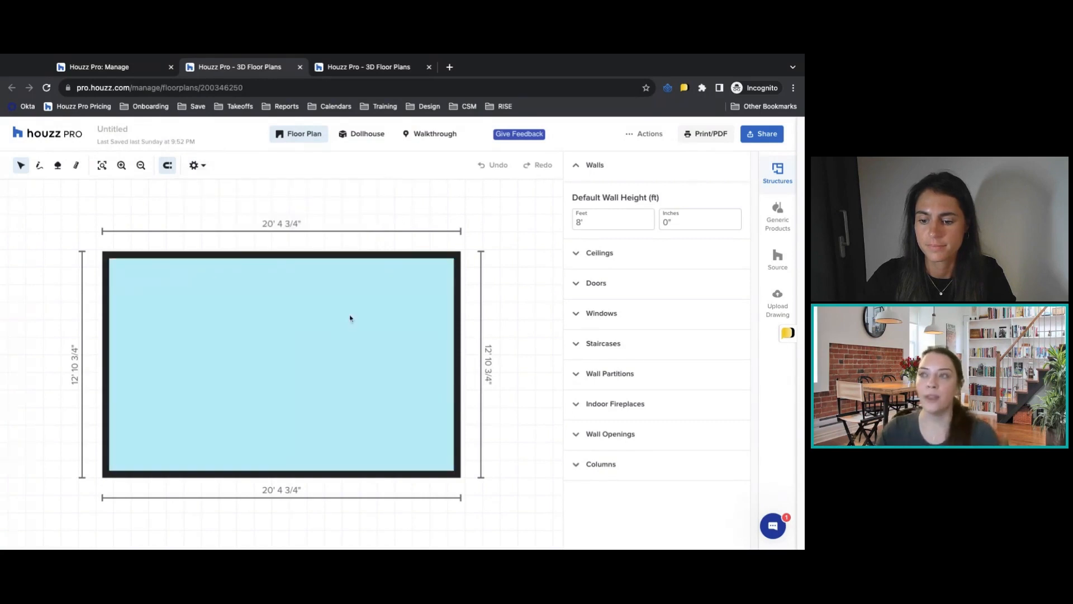
Set the inner length of the room's upper wall to 22', extending it equally in both directions, and dismiss the wall-length tips.
left_click(254, 255)
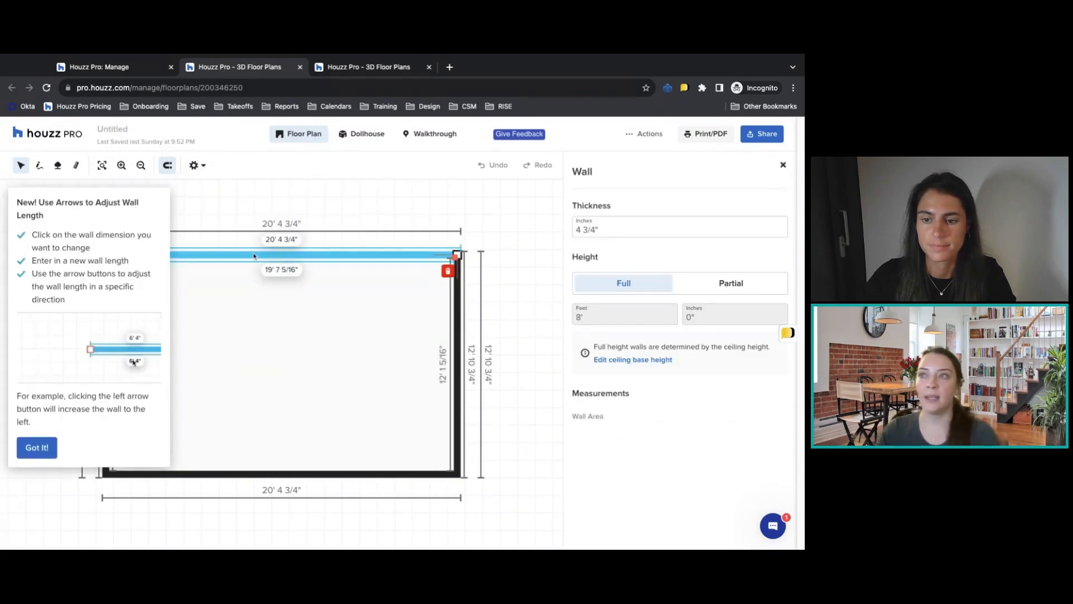
left_click(37, 447)
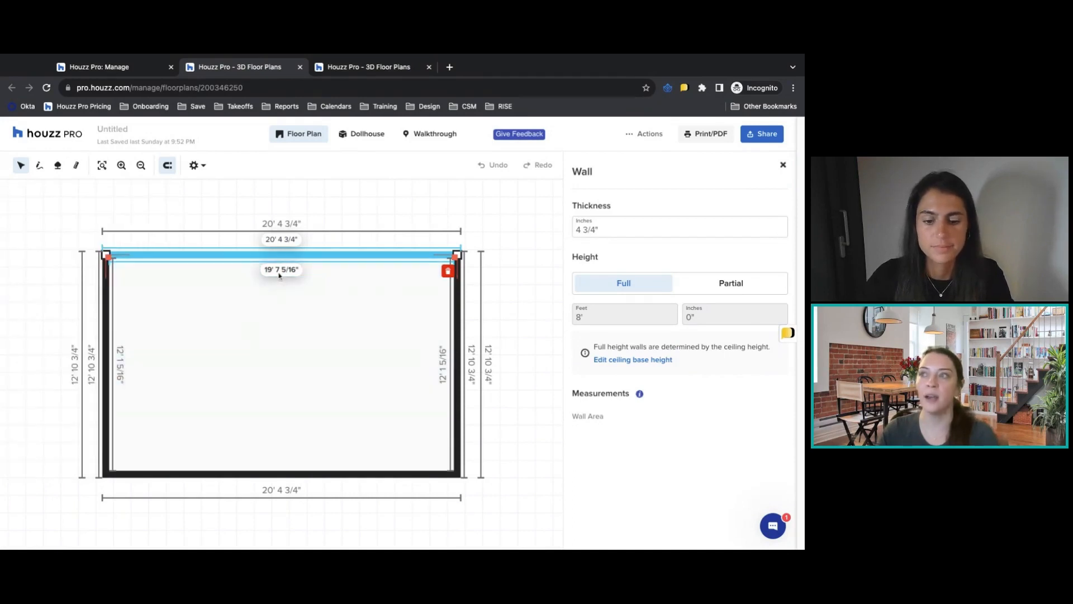
left_click(279, 273)
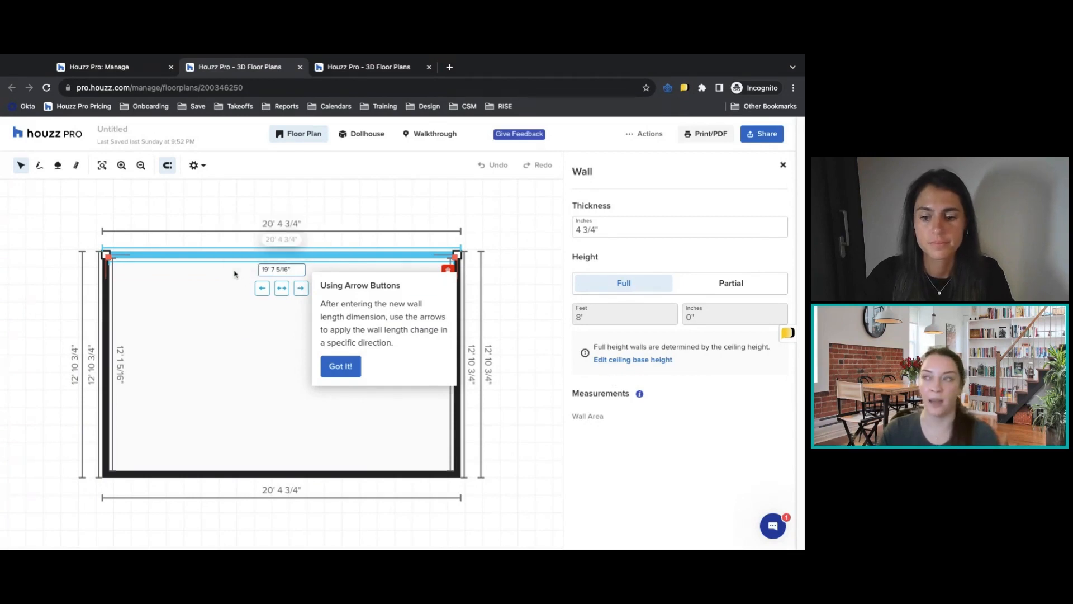
triple_click(294, 271)
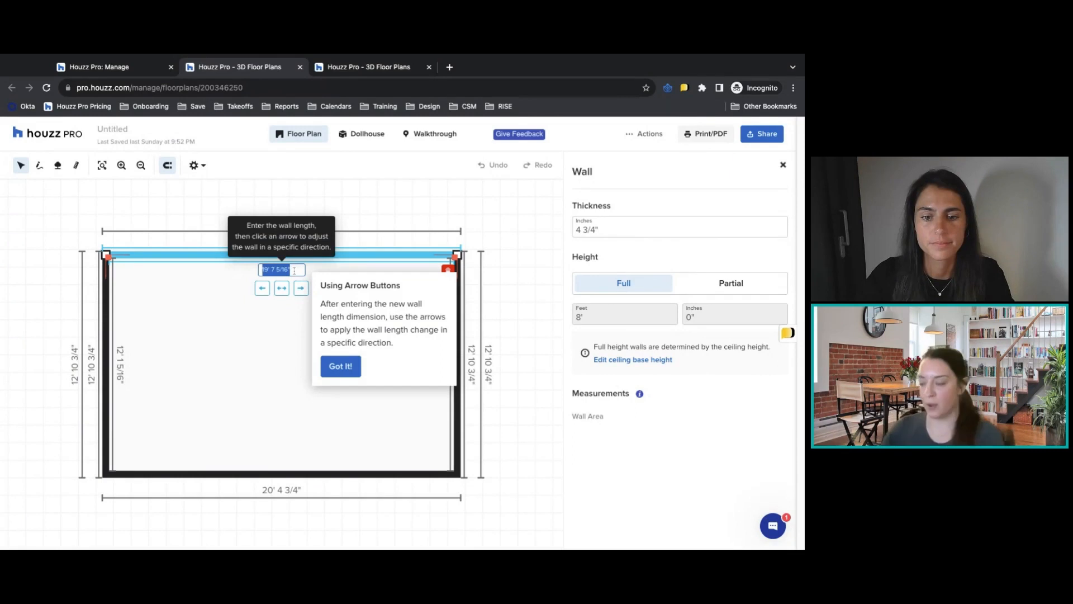
type("22")
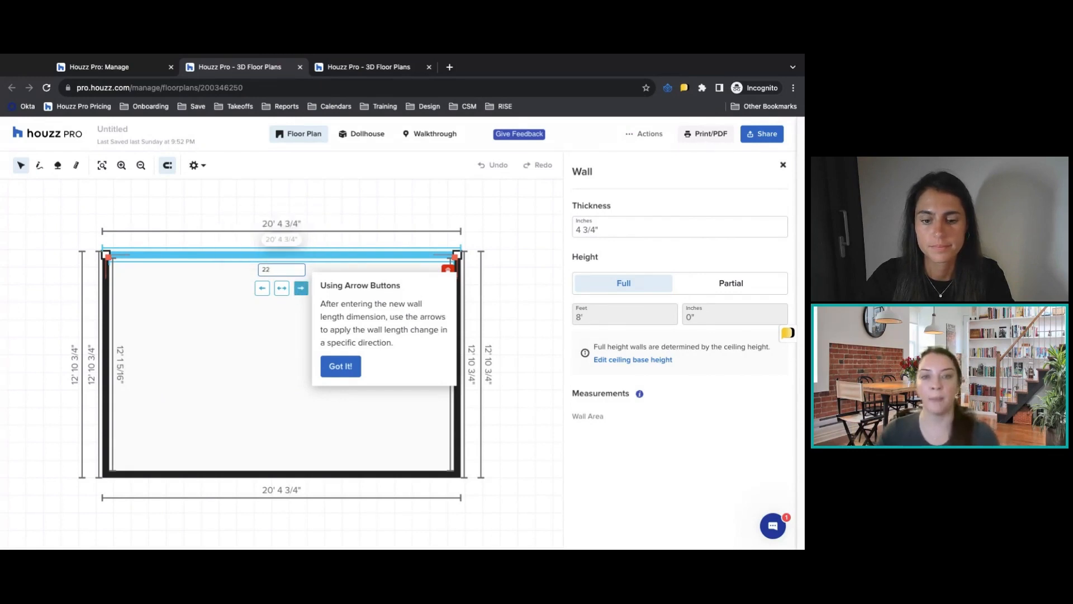
left_click(282, 288)
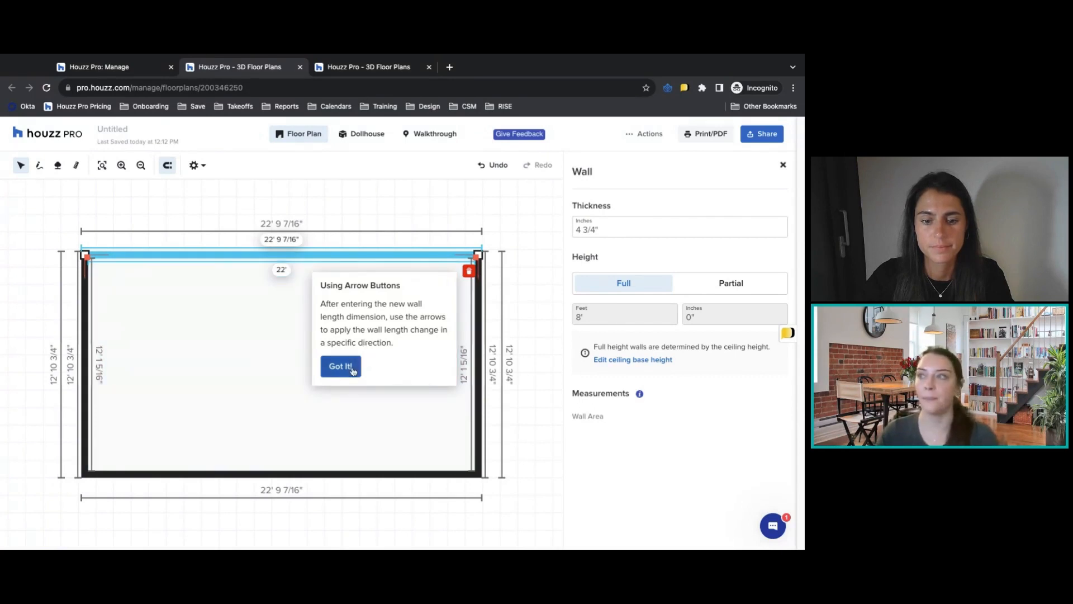
left_click(353, 368)
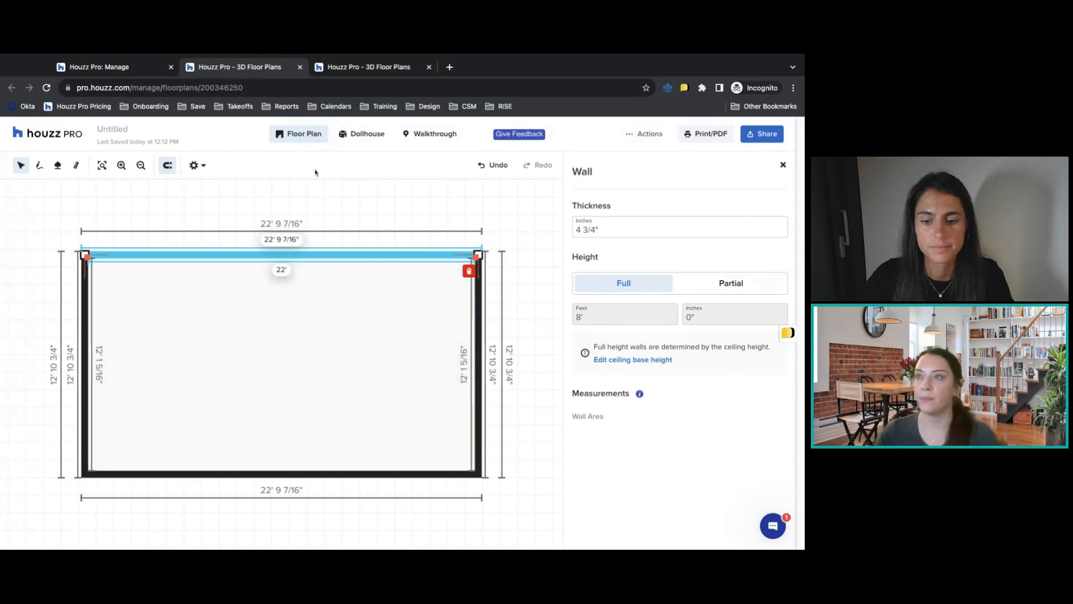
Draw two interior walls enclosing the upper-right corner, about 8' 1" down from the upper wall and about 6' 7" across to the right wall.
left_click(40, 167)
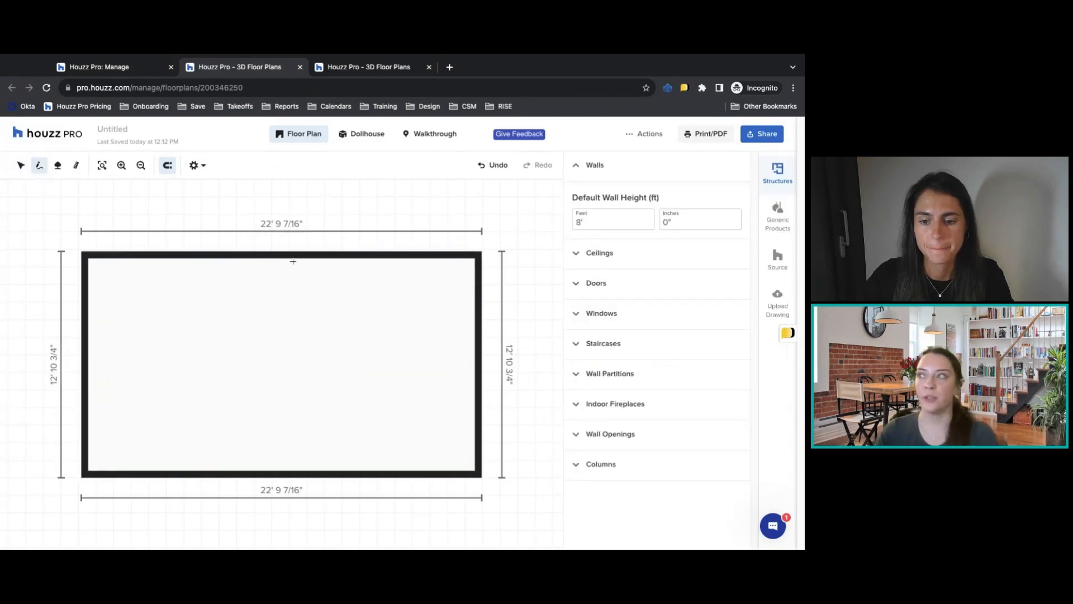
left_click(362, 255)
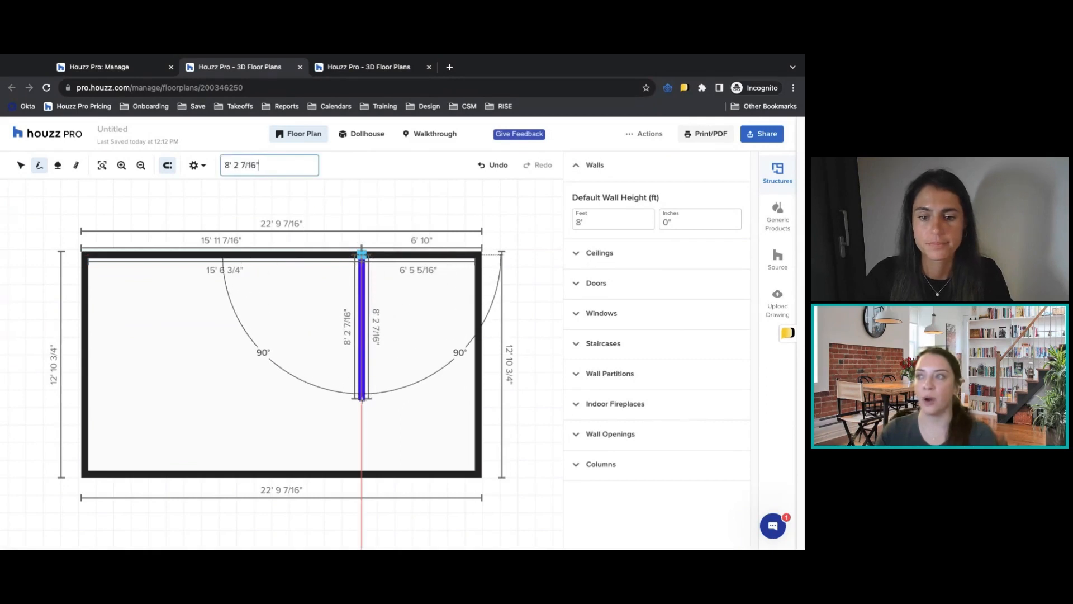
left_click(372, 400)
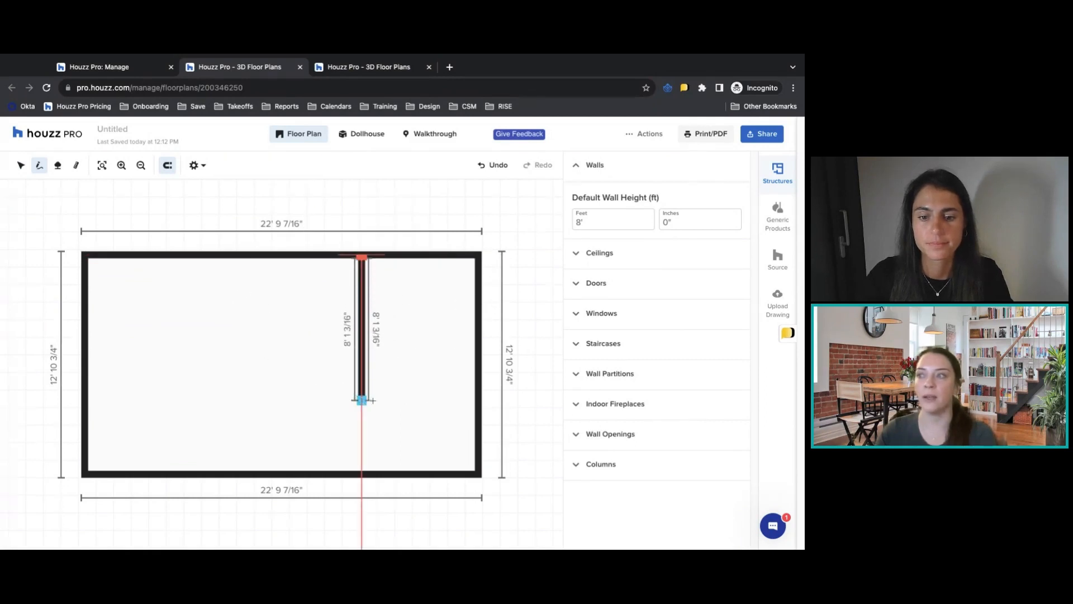
left_click(480, 401)
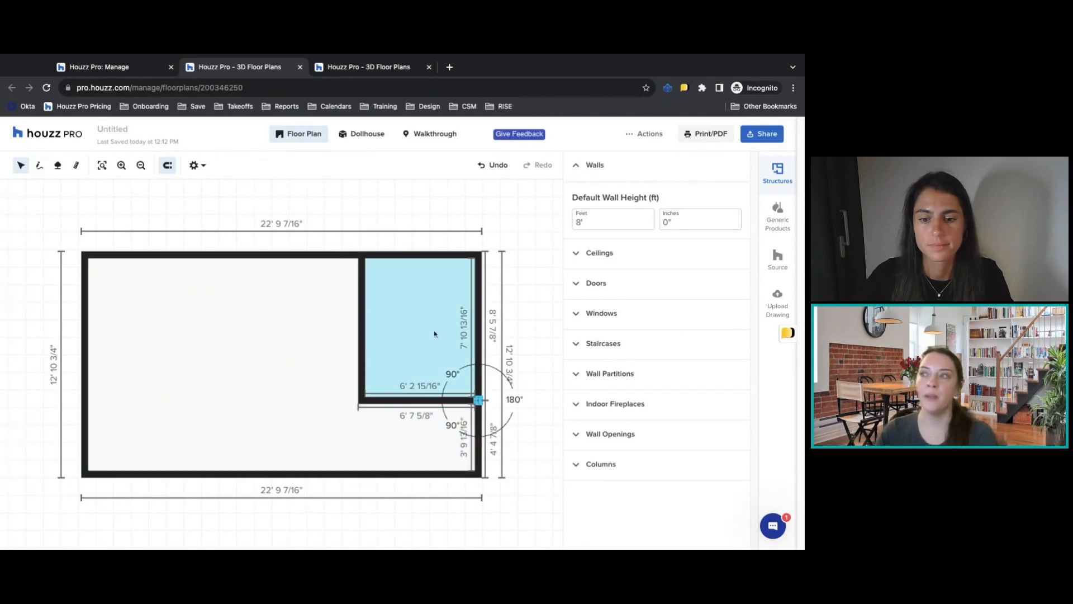
left_click(21, 167)
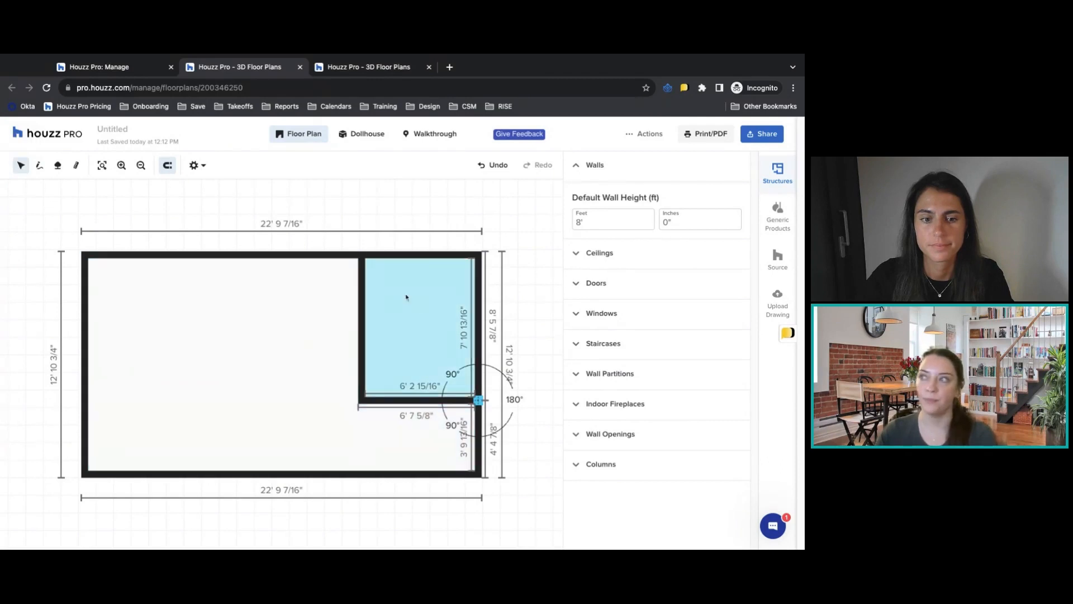
Give the large L-shaped room a Cathedral ceiling and finish editing ceilings.
left_click(599, 254)
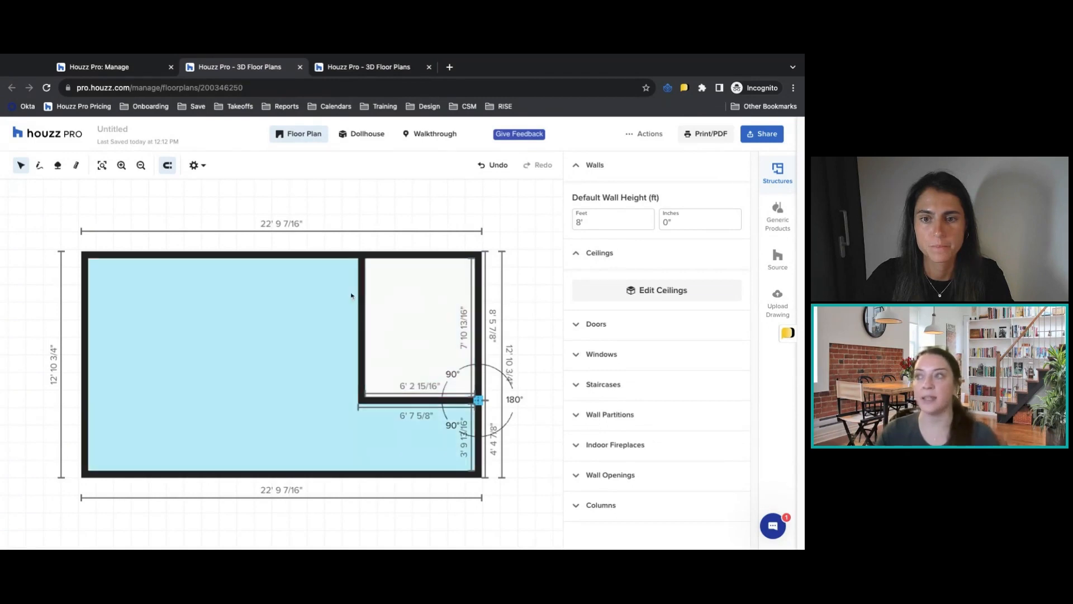
left_click(597, 293)
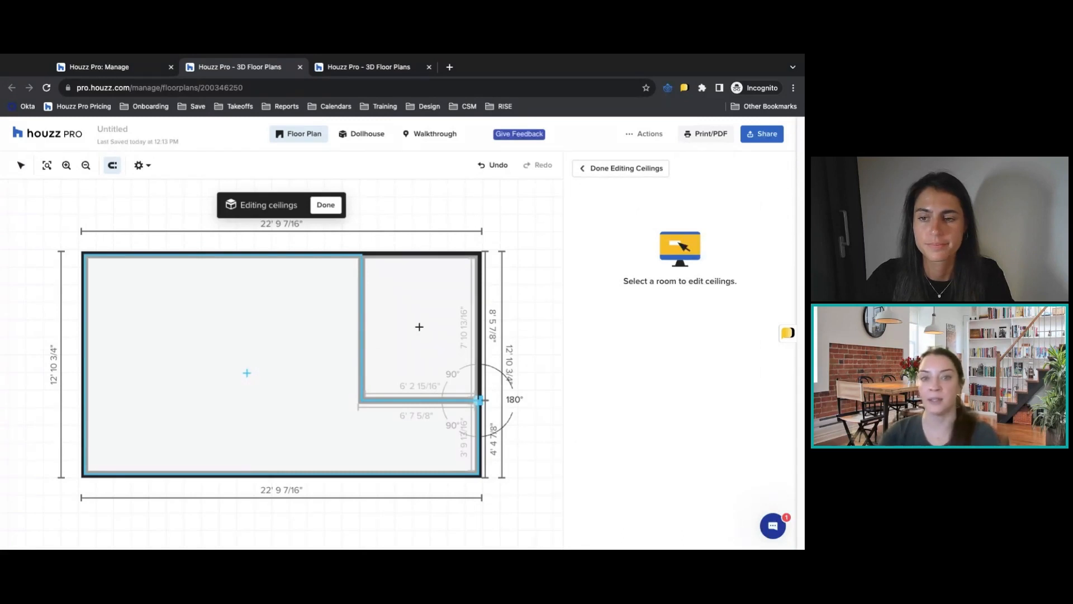
left_click(478, 400)
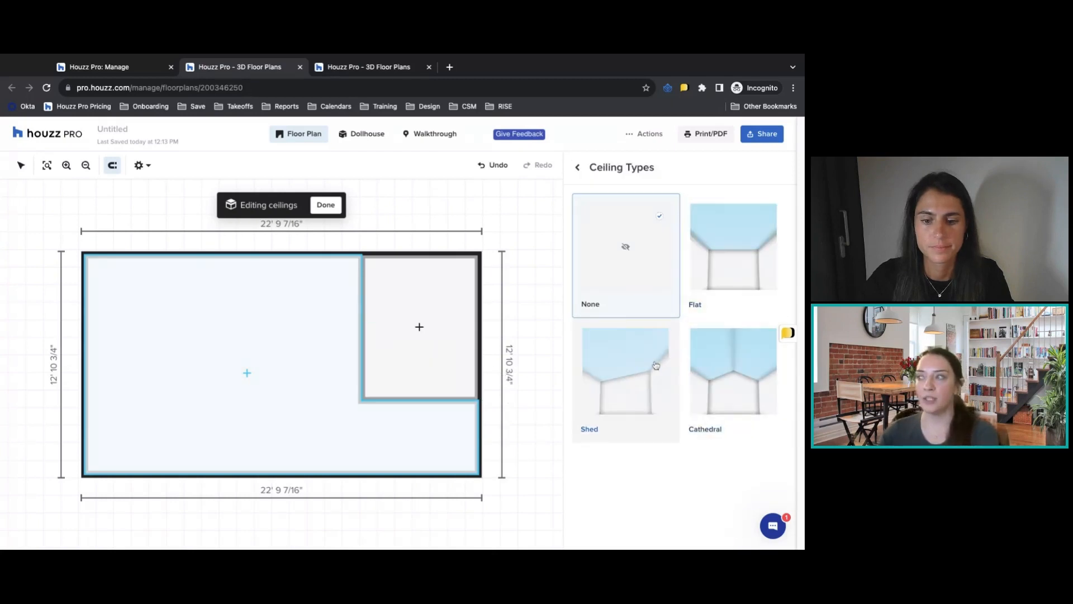
left_click(738, 366)
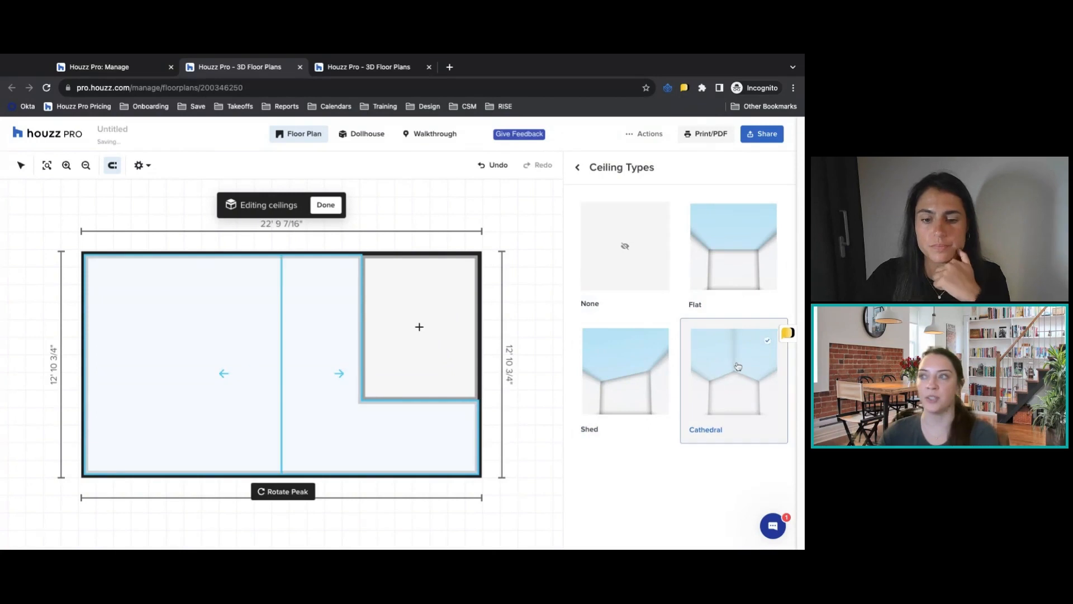
left_click(326, 204)
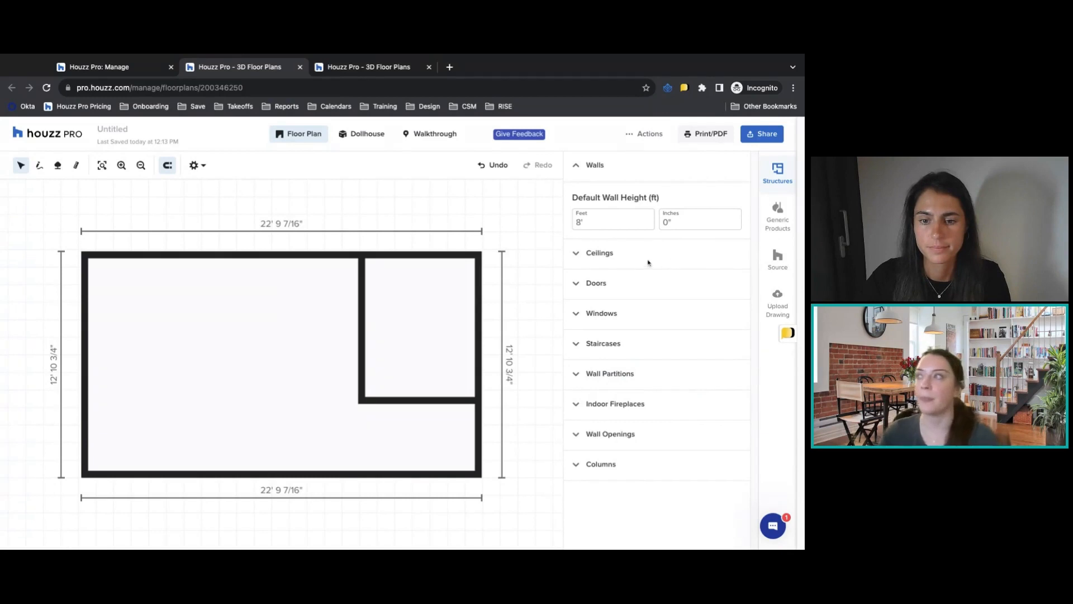
Add a Door 2-Panel to the large room's upper wall, about 2' from the left corner.
left_click(596, 283)
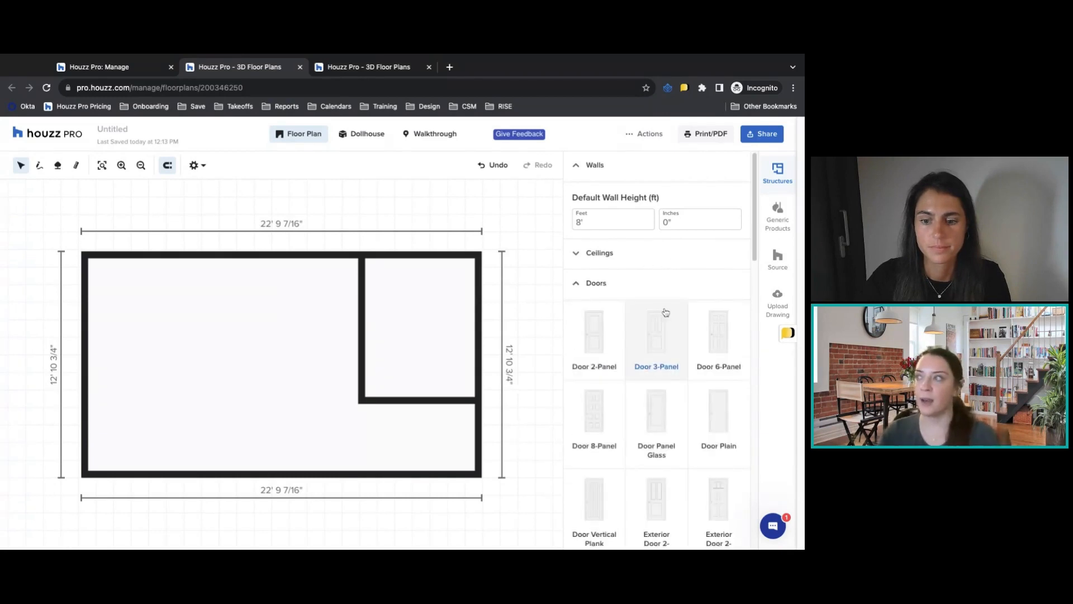
scroll(665, 330, "down", 1)
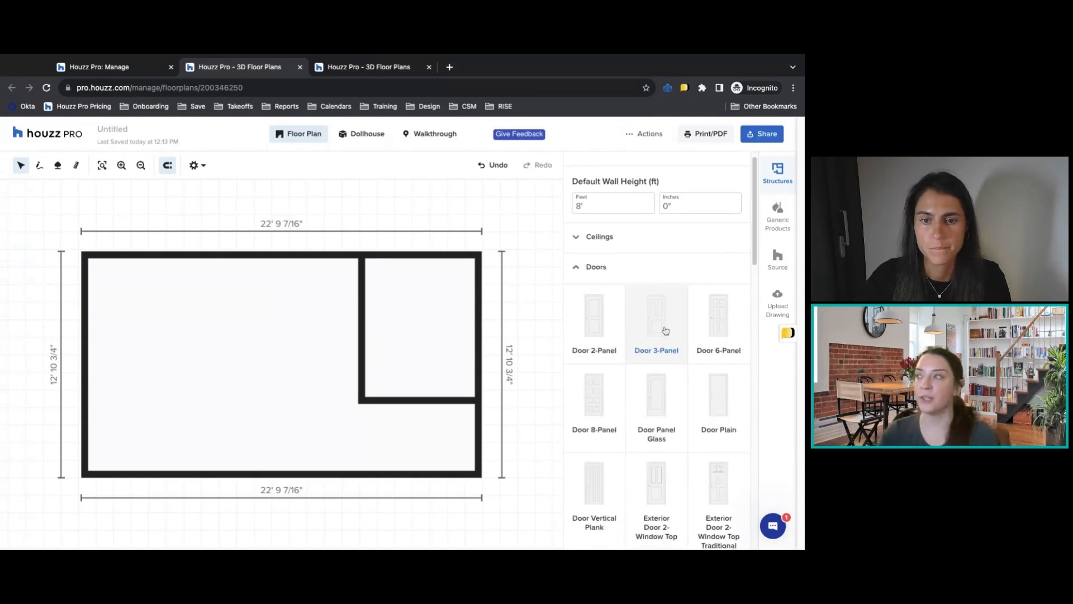
left_click(608, 332)
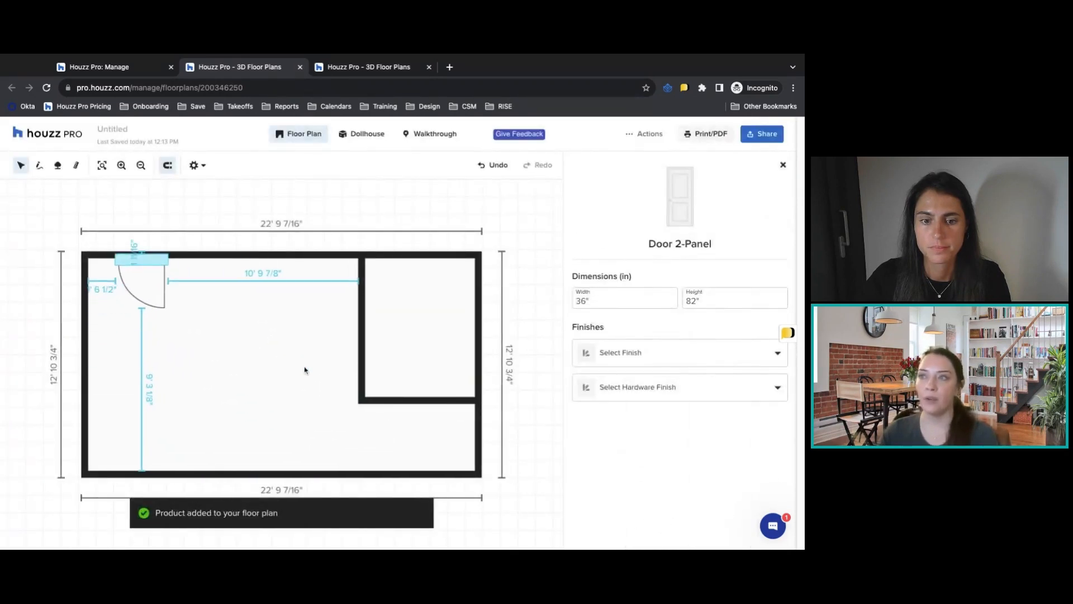
left_click(141, 305)
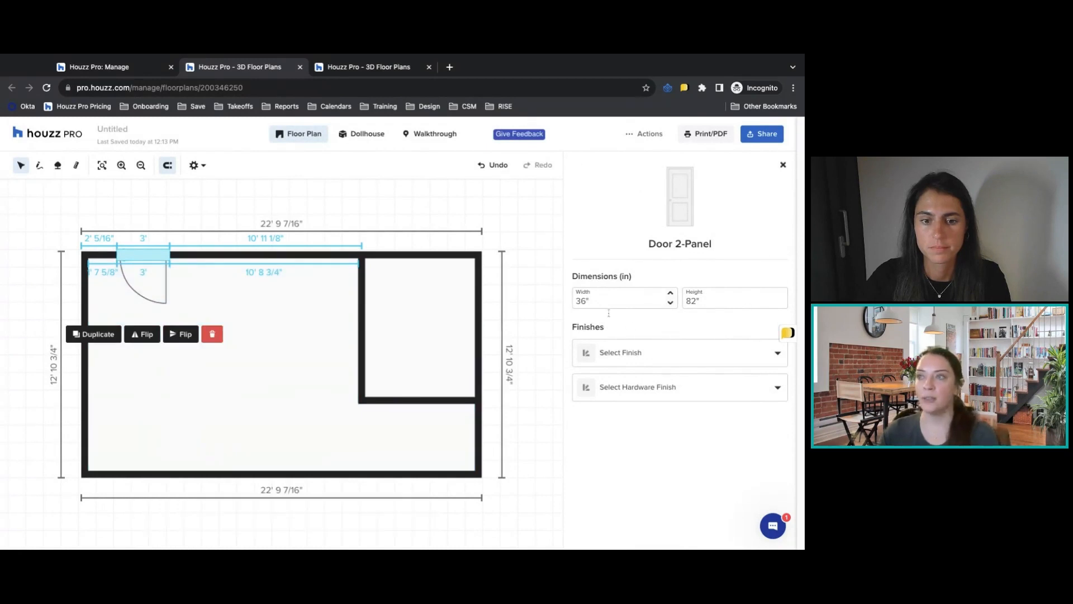
Give the Door 2-Panel a paint color finish using Sherwin-Williams Alabaster SW 7008.
left_click(704, 363)
scroll(694, 411, "down", 5)
scroll(688, 444, "up", 5)
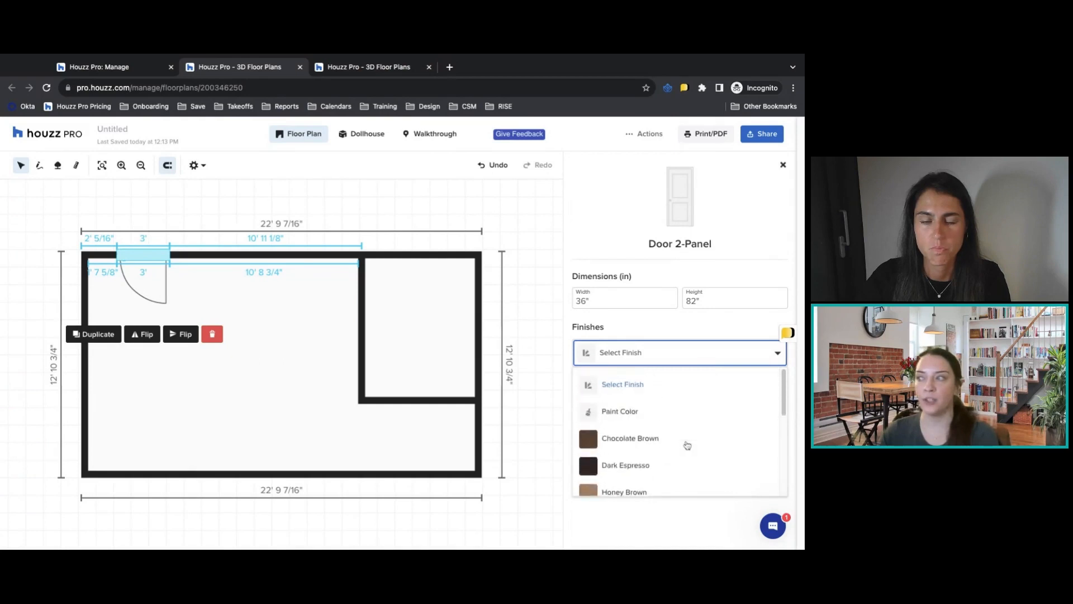
left_click(692, 414)
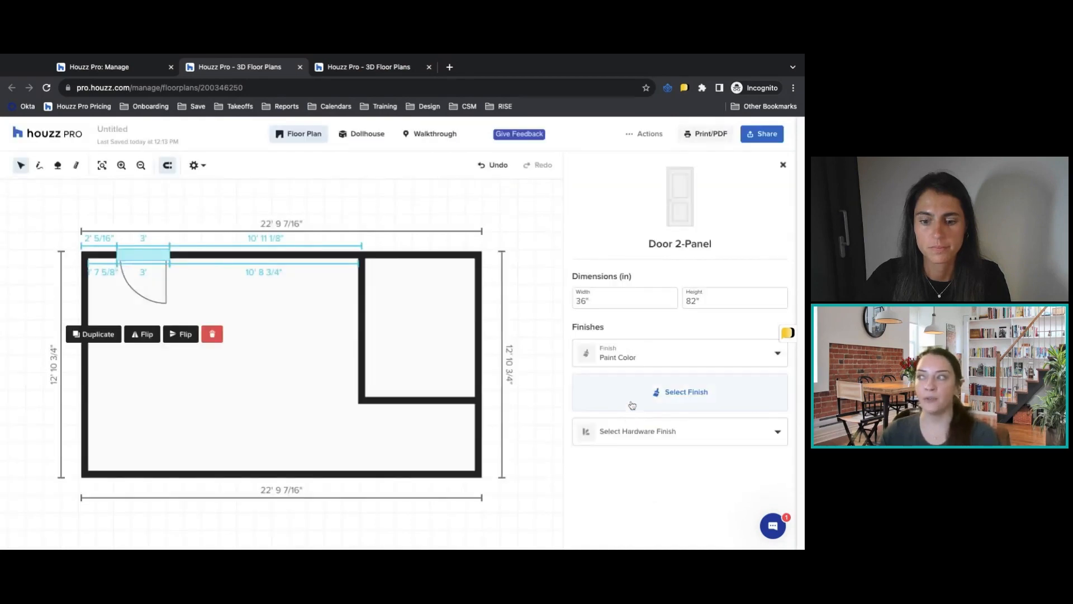
left_click(632, 403)
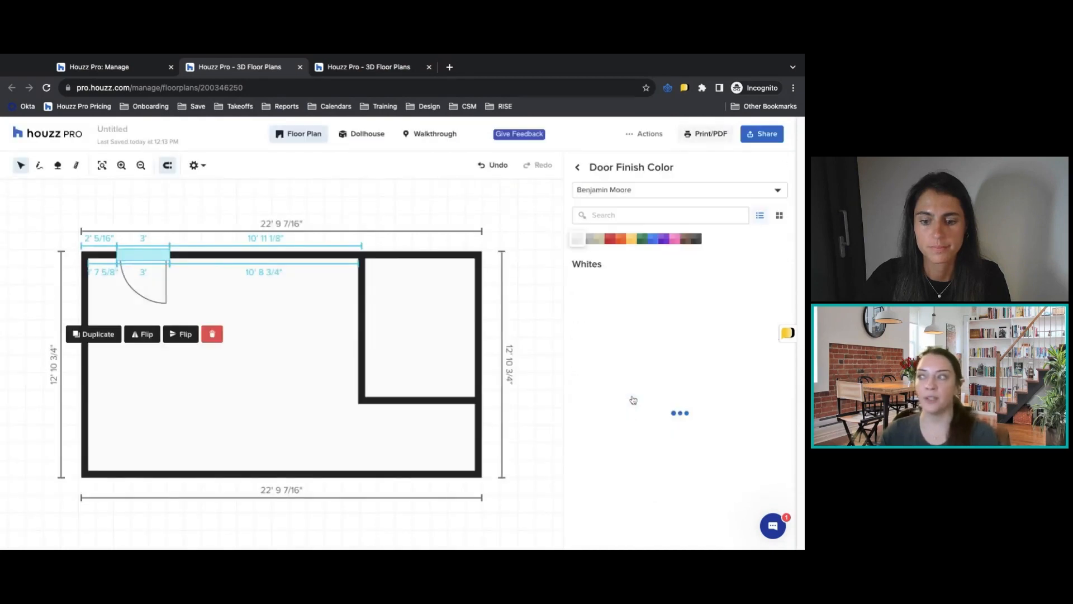
left_click(641, 192)
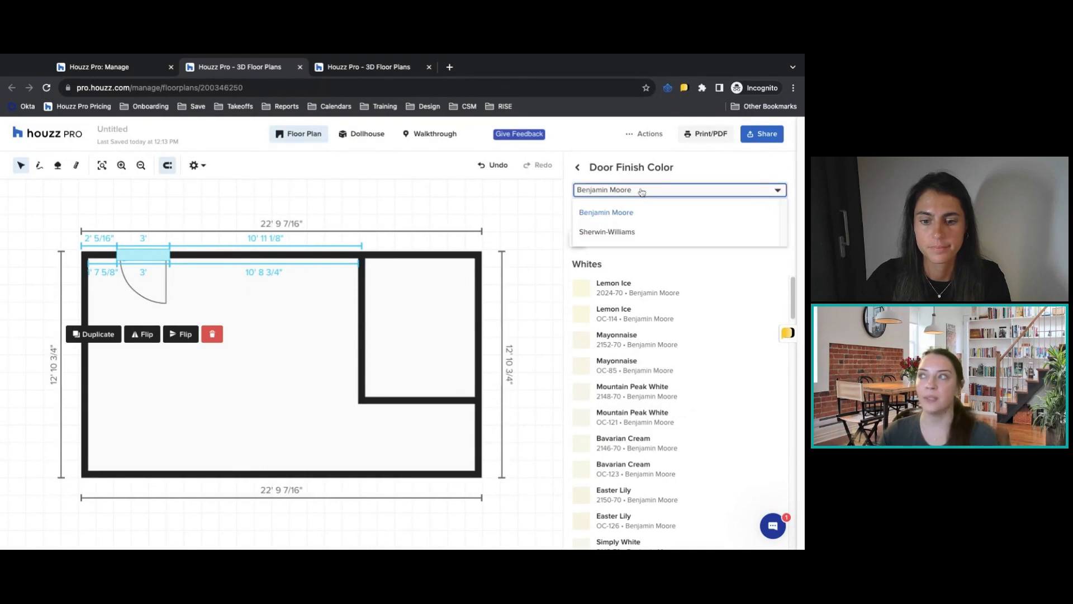
left_click(652, 231)
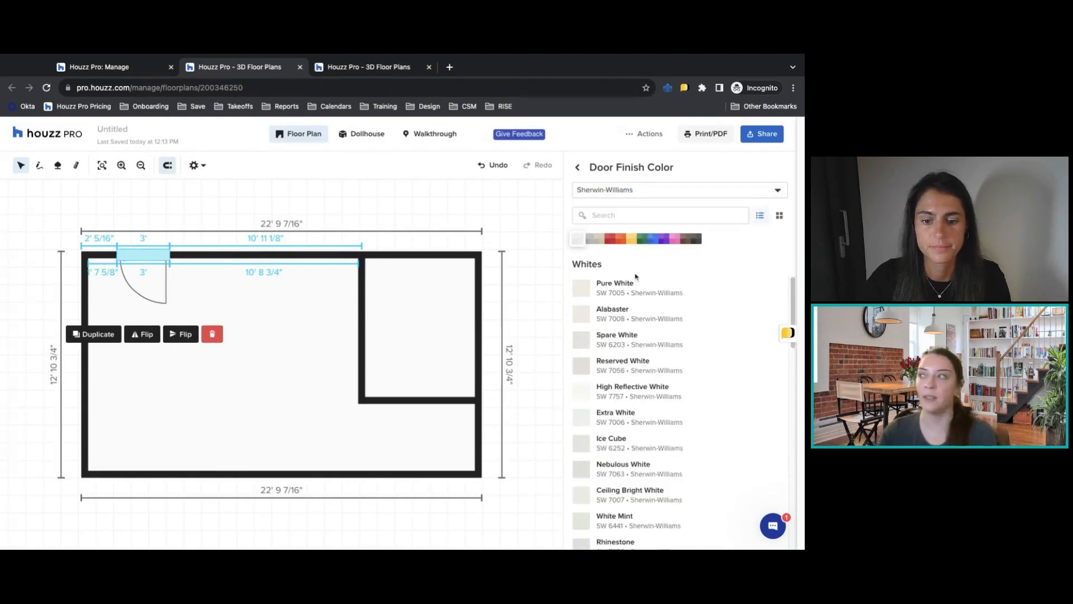
left_click(633, 317)
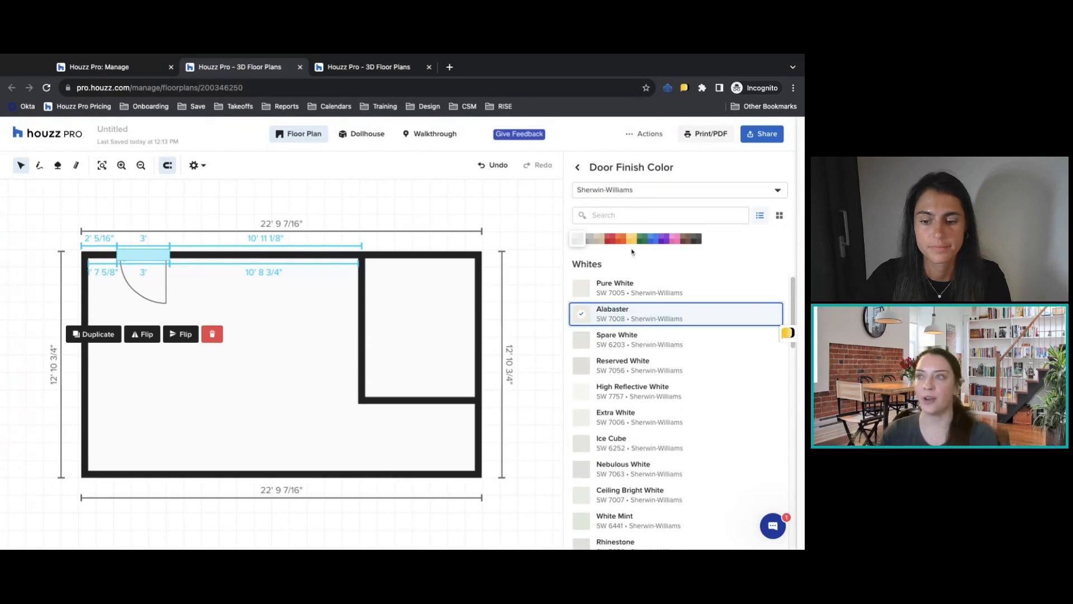
left_click(578, 167)
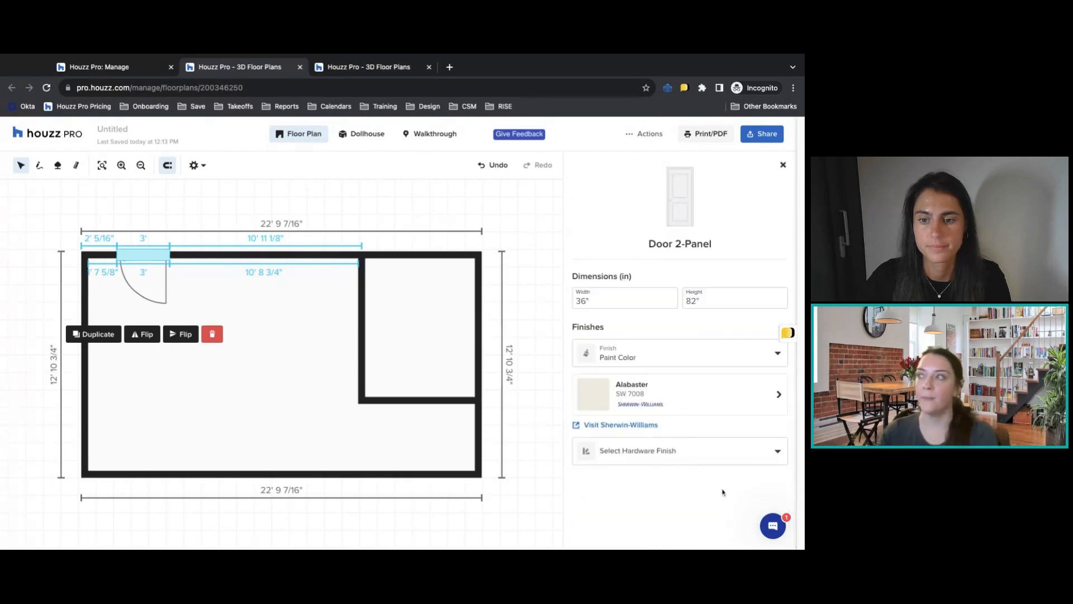
Set the door's hardware finish to Brushed Metal and close its properties.
left_click(655, 450)
left_click(649, 408)
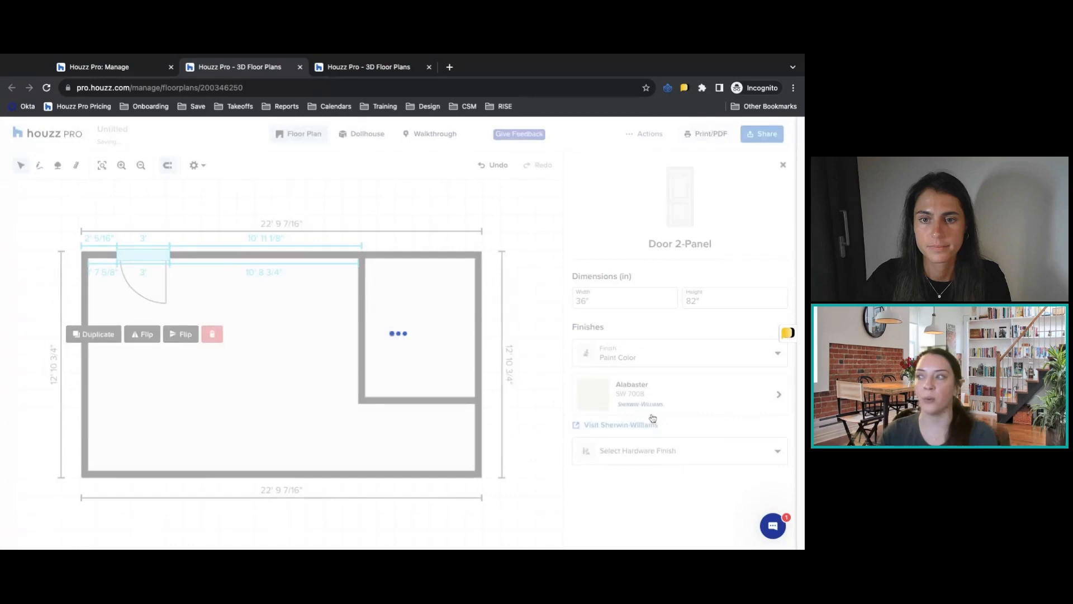
left_click(784, 166)
Add a Slim Casement 2 window to the large room's lower wall, about 3' 10" from the inner left corner.
left_click(605, 271)
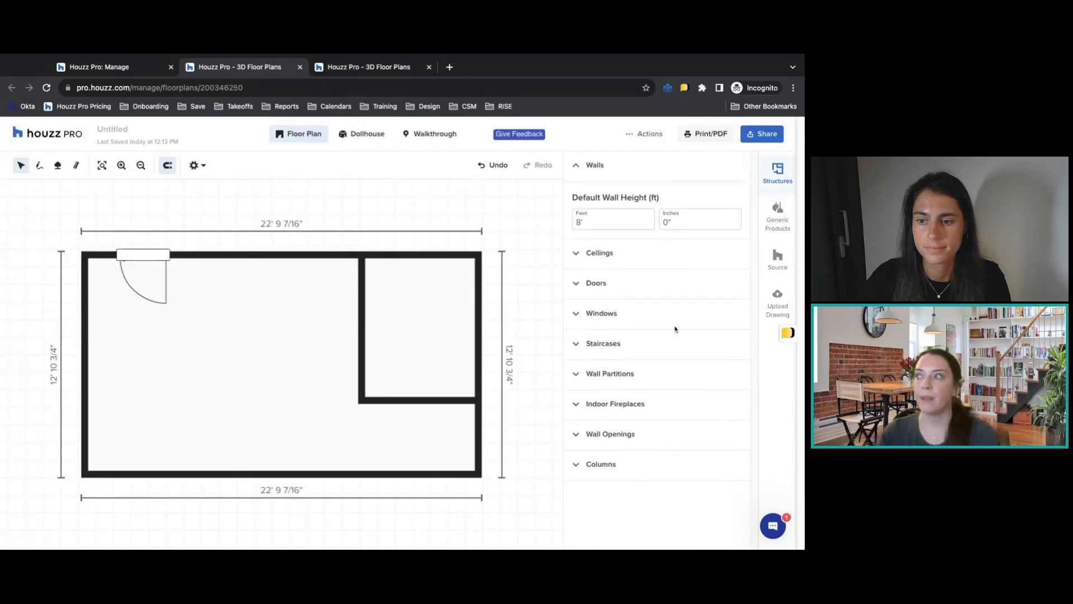
left_click(608, 313)
left_click(669, 387)
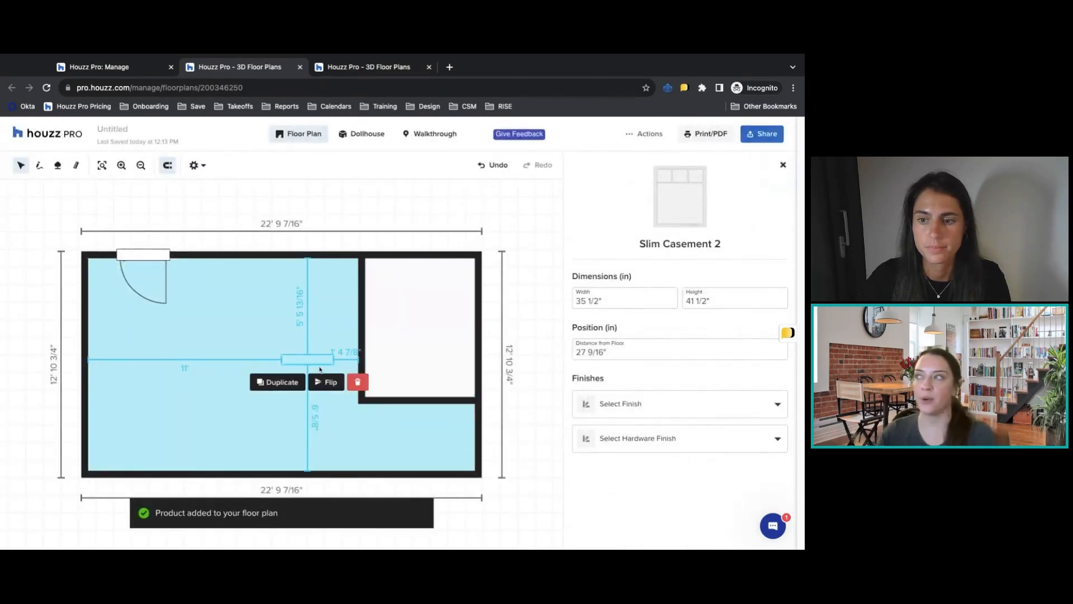
mouse_move(310, 362)
left_mouse_down()
mouse_move(242, 431)
mouse_move(226, 474)
mouse_move(179, 474)
left_mouse_up()
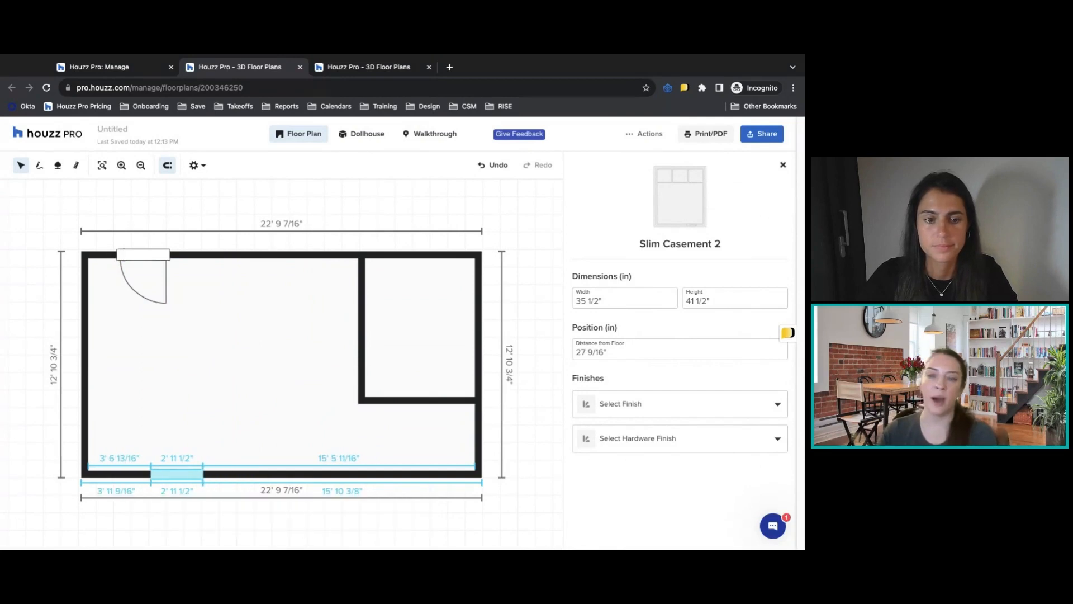
left_click_drag(179, 474, 184, 474)
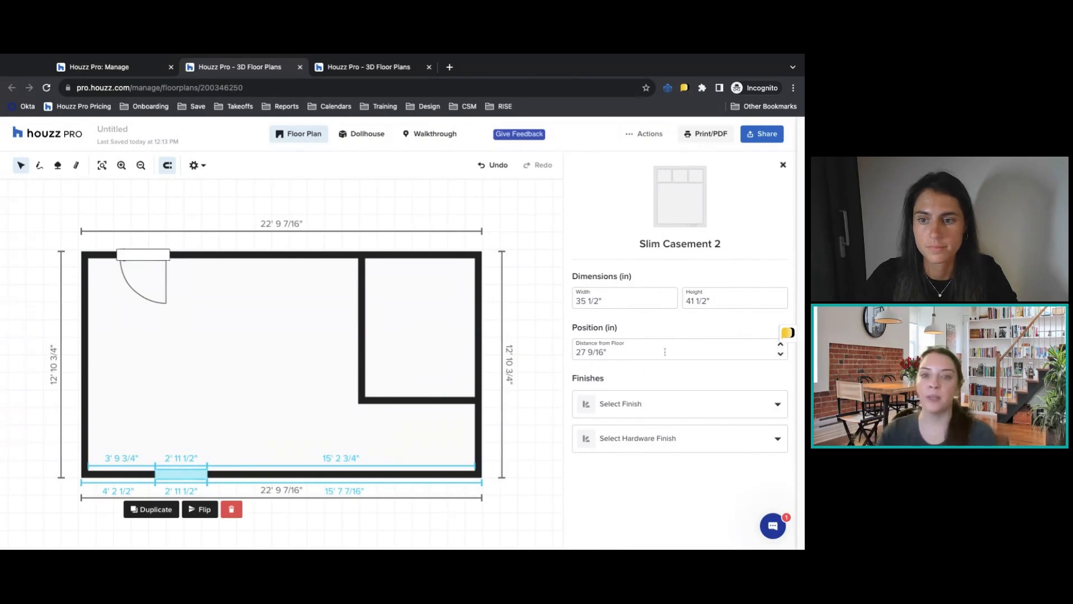
Set the window's distance from the floor to 36" and close its properties.
left_click(629, 351)
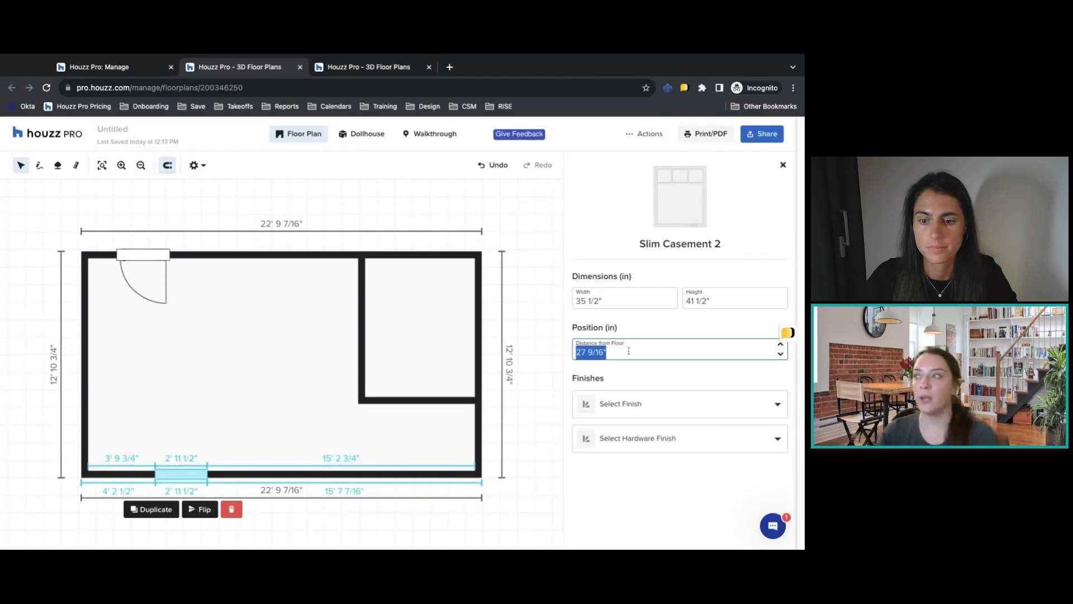
type("36")
left_click(642, 379)
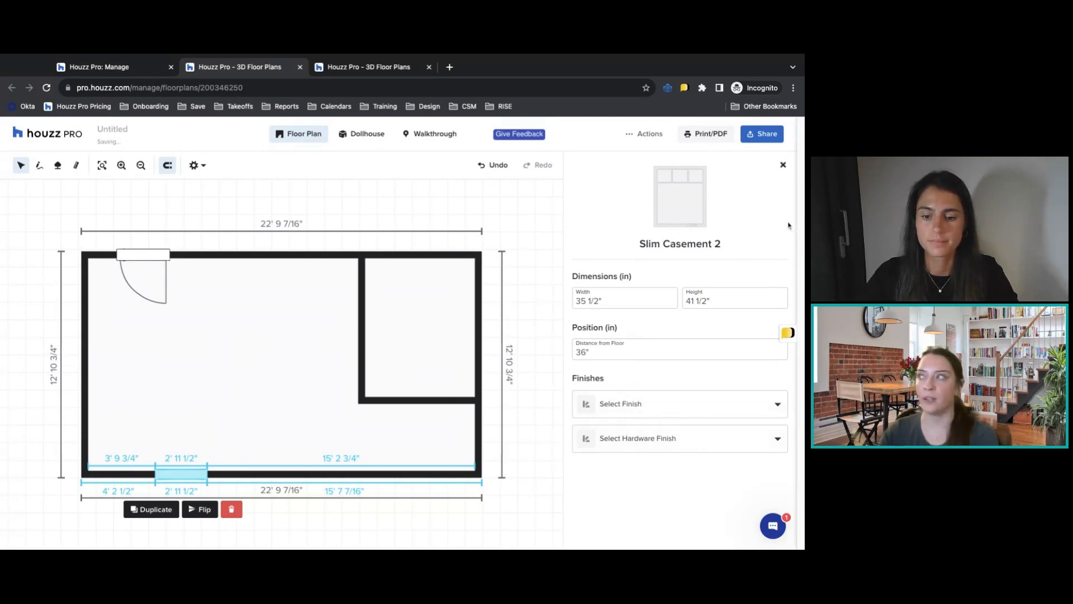
left_click(783, 166)
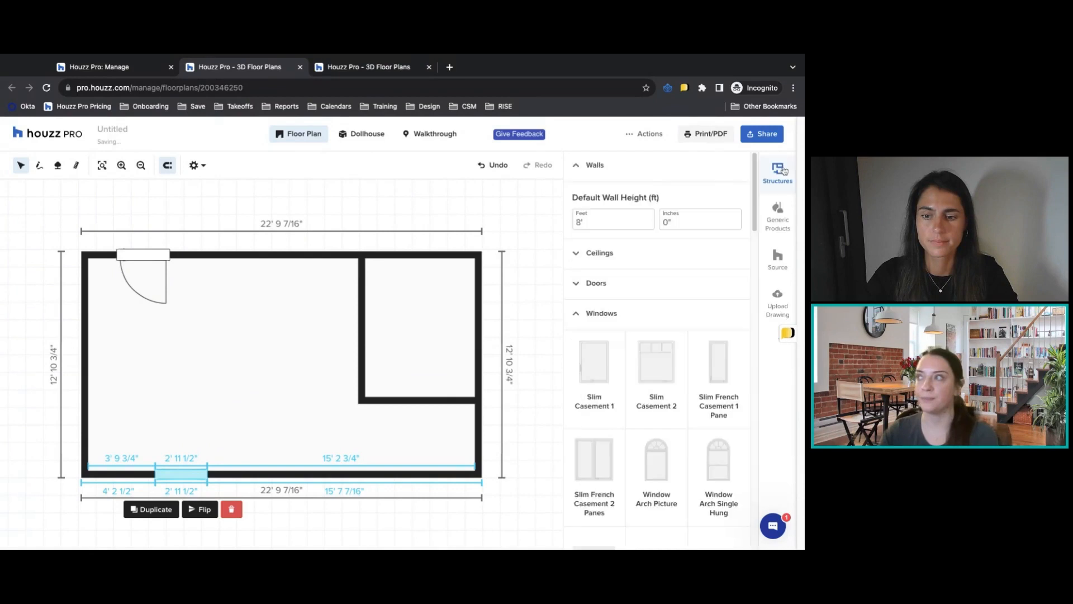
Add an L-Shaped Metal Wood Closed Tread staircase and position it near the middle of the large room.
left_click(604, 312)
left_click(606, 347)
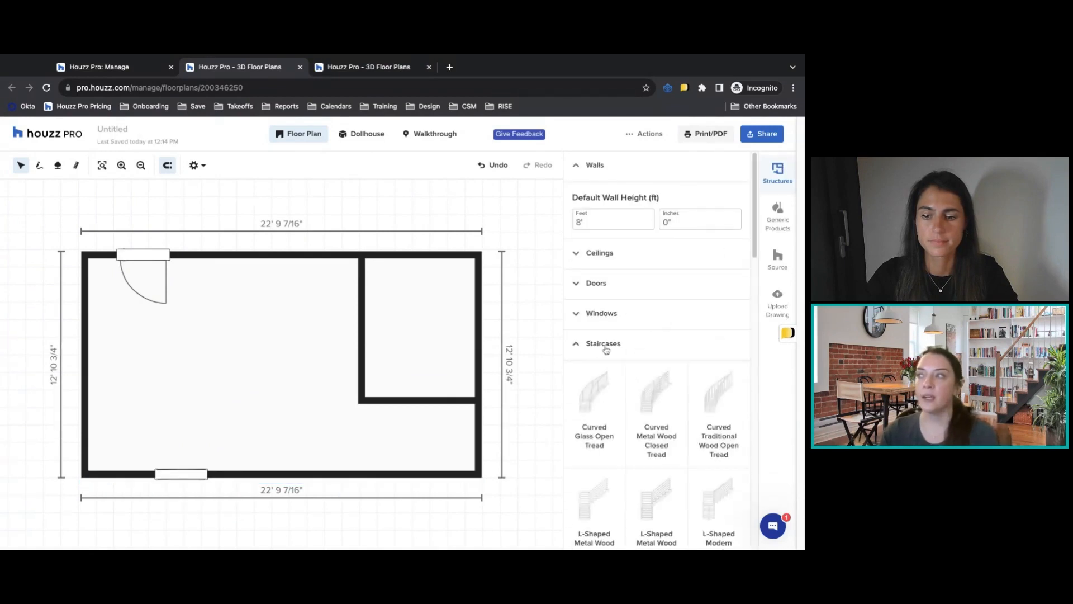
scroll(695, 387, "down", 1)
scroll(695, 387, "down", 3)
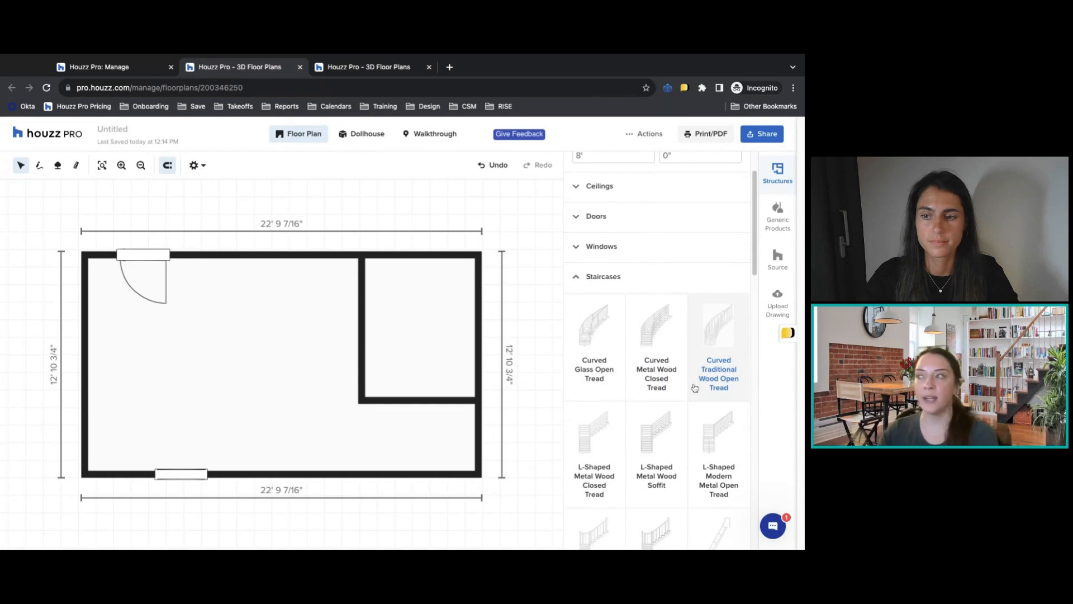
scroll(719, 402, "down", 5)
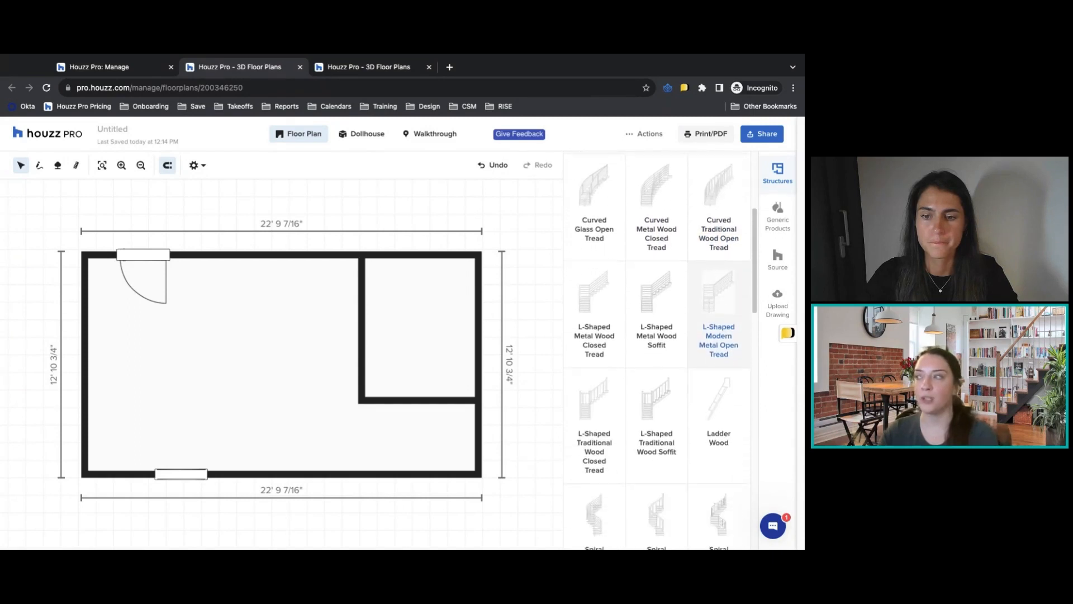
left_click(586, 257)
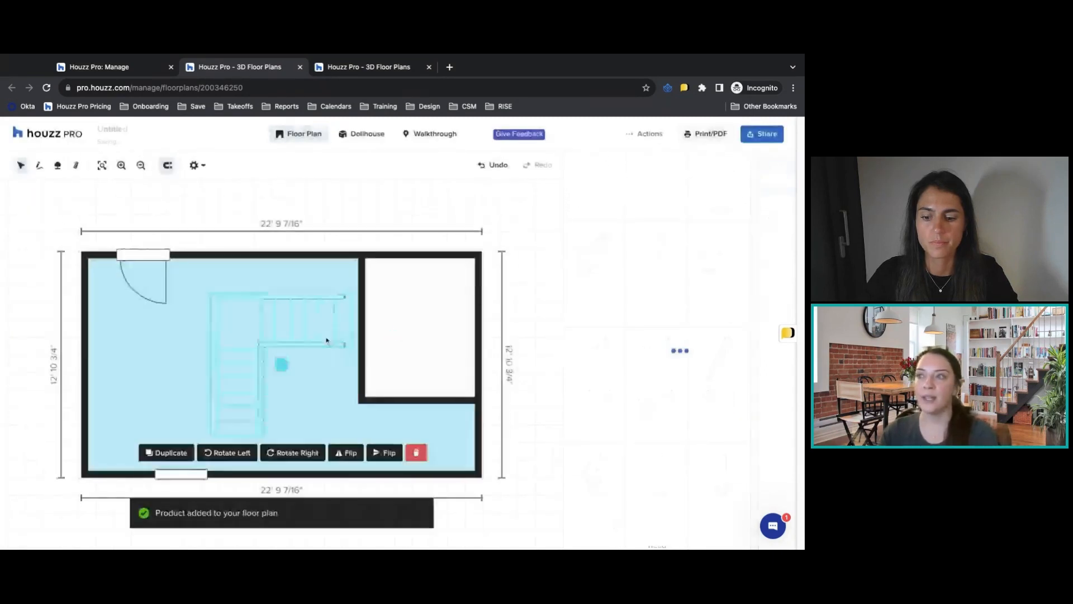
left_click_drag(290, 334, 291, 303)
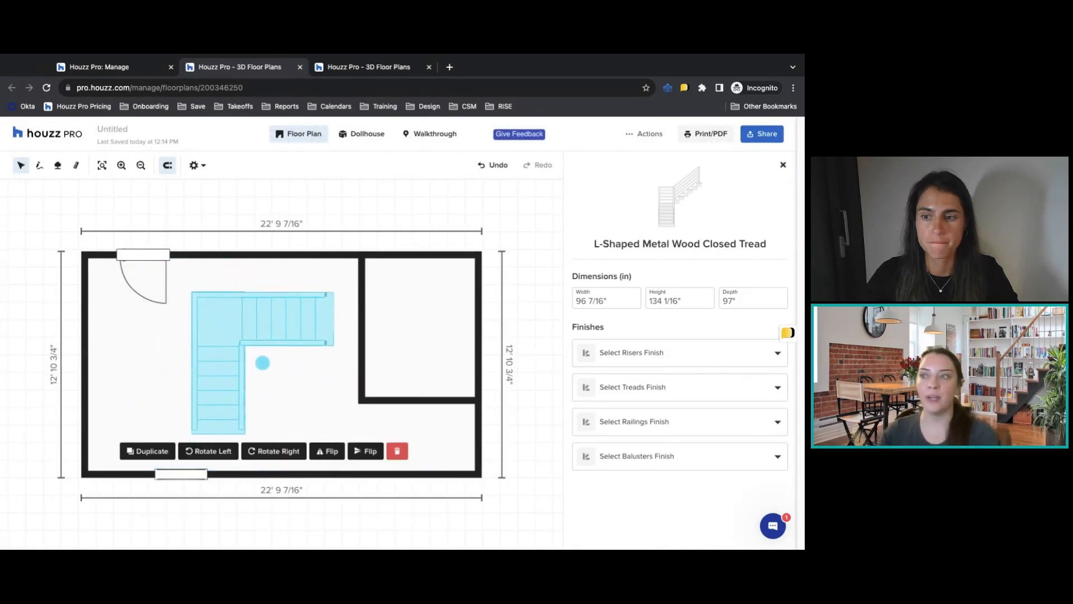
Try rotating the staircase left and right and flipping it in both directions, ending with its lower flight running along the bottom.
left_click(208, 451)
left_click(260, 456)
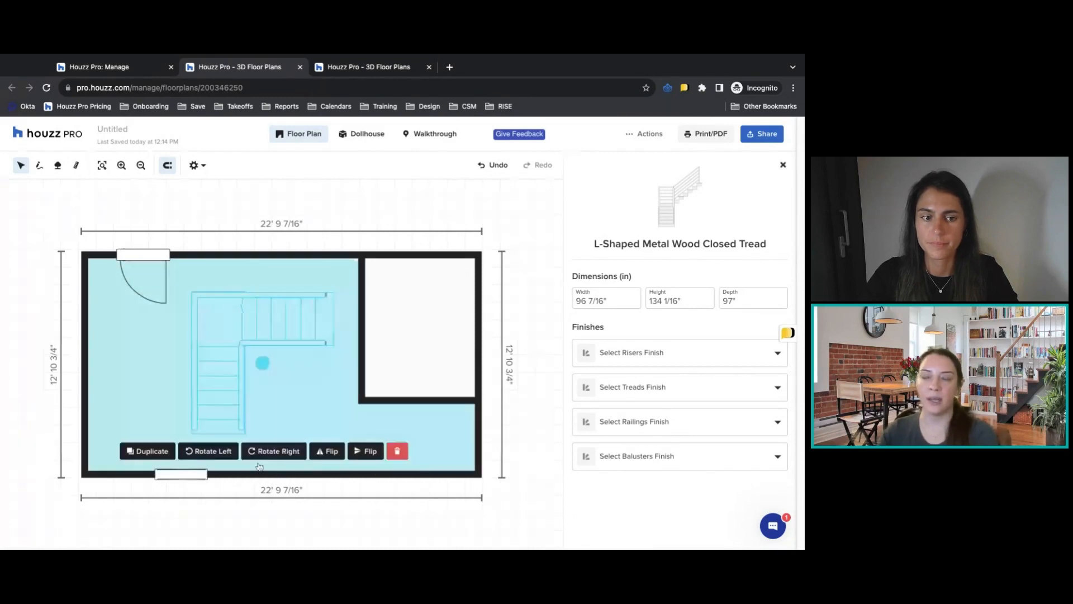
left_click(328, 453)
left_click(365, 457)
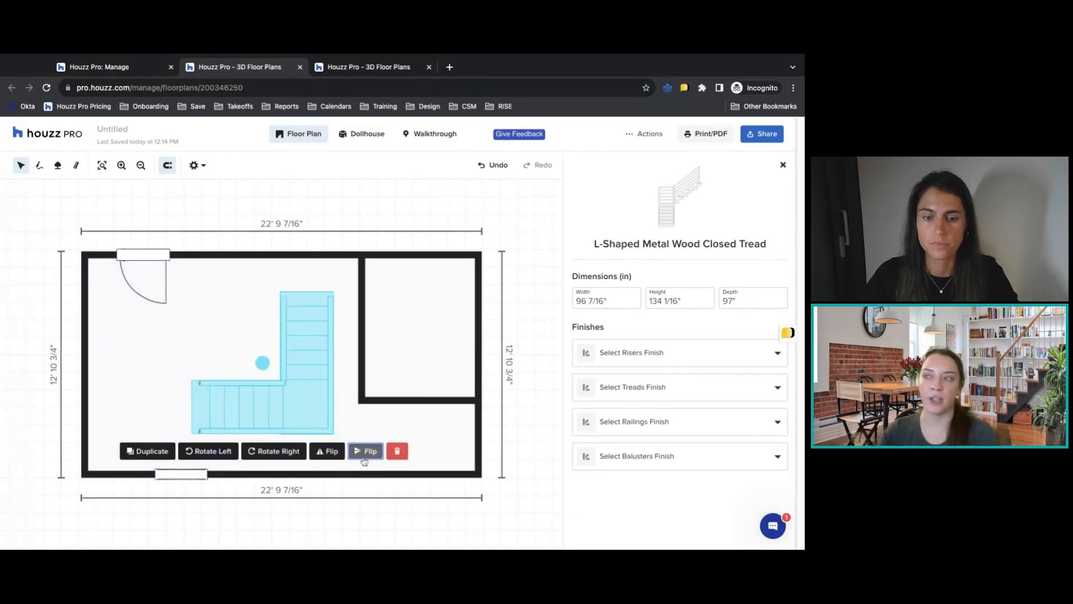
left_click(337, 456)
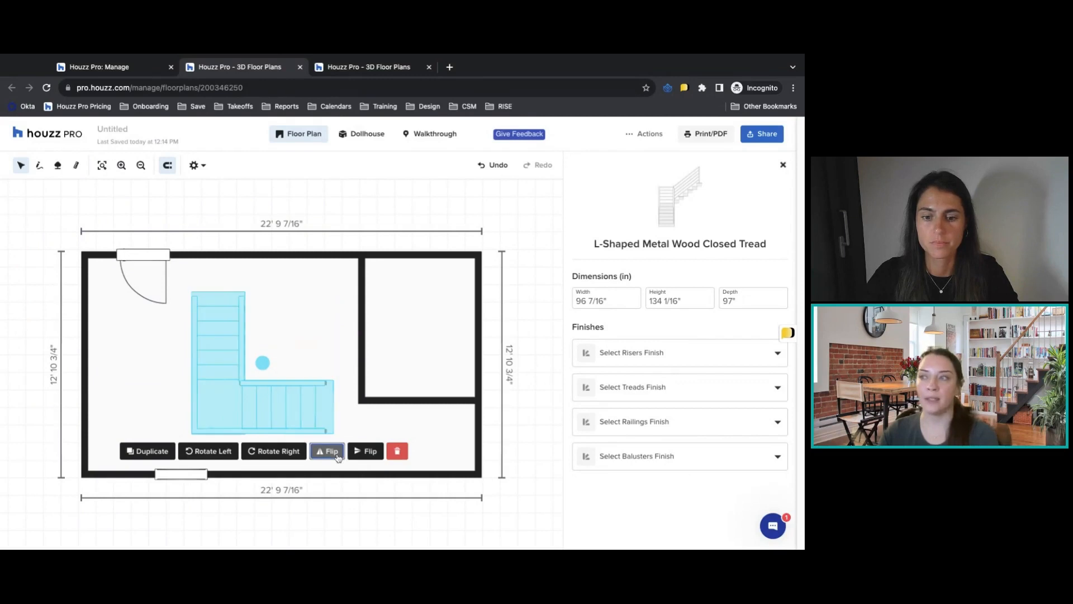
Examine the finish options available for the staircase's risers, treads, railings and balusters without choosing any.
left_click(649, 354)
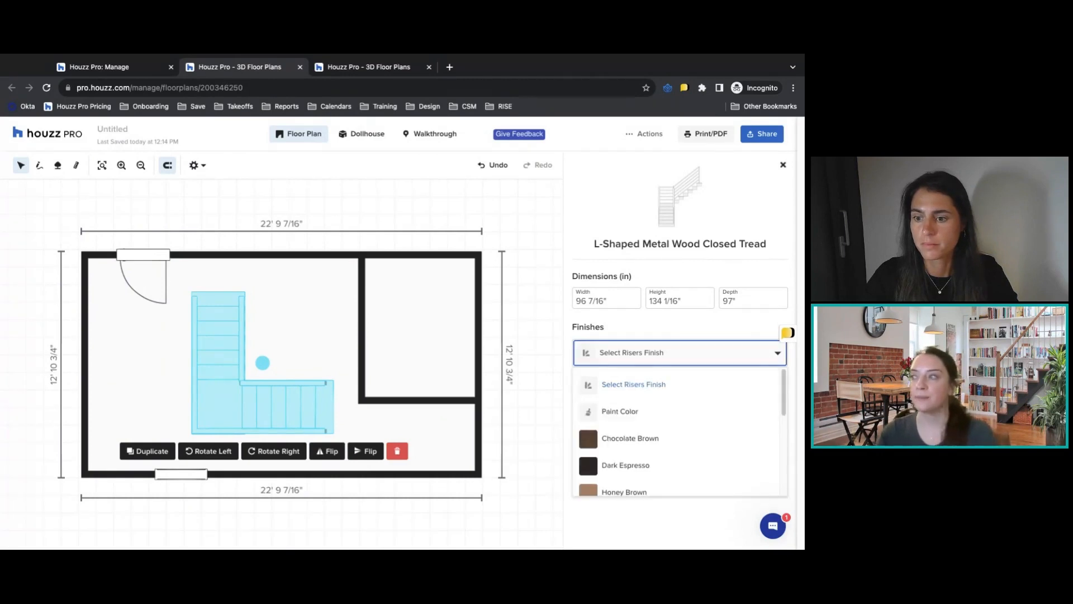
left_click(650, 360)
left_click(655, 388)
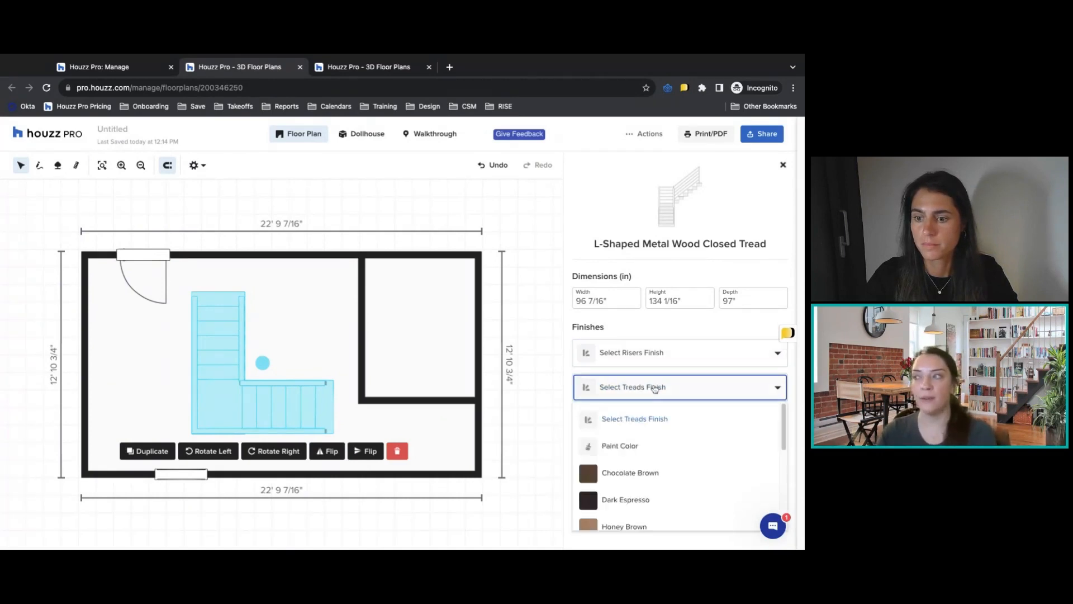
left_click(654, 388)
left_click(659, 427)
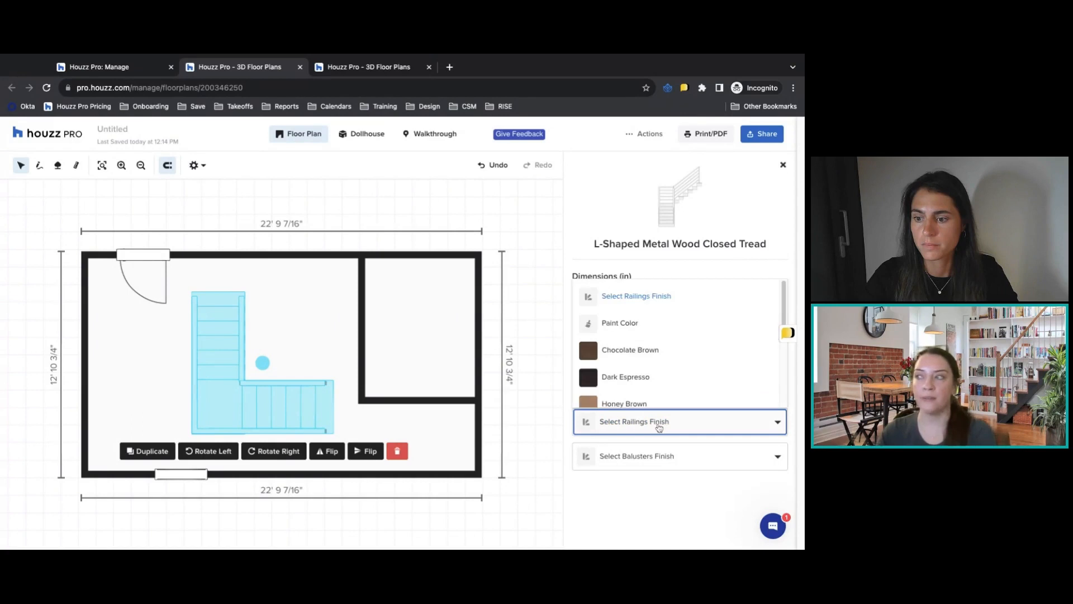
left_click(659, 427)
left_click(653, 459)
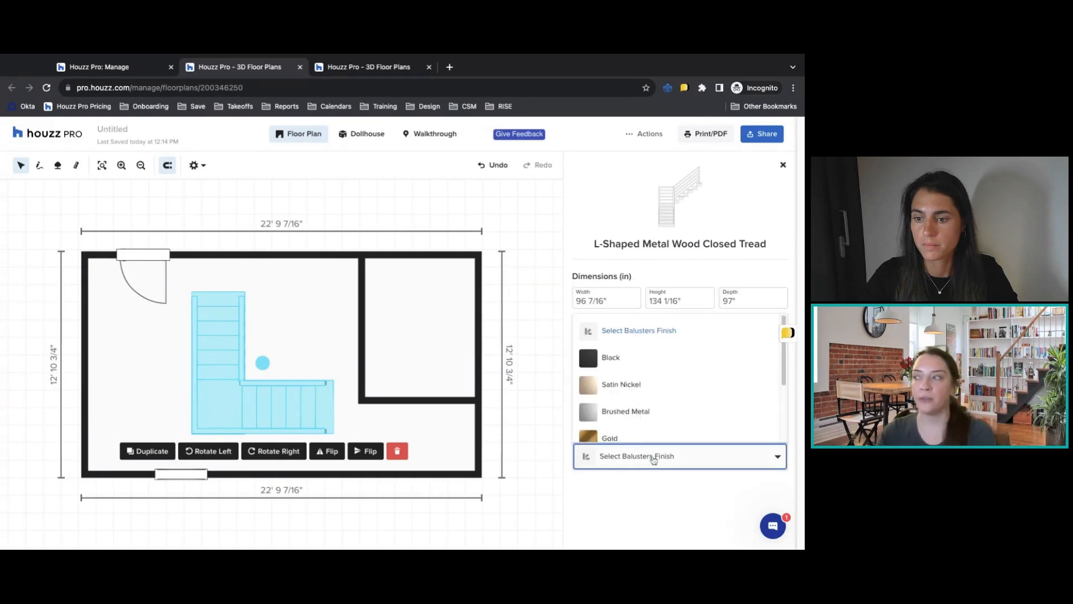
left_click(653, 460)
left_click(642, 428)
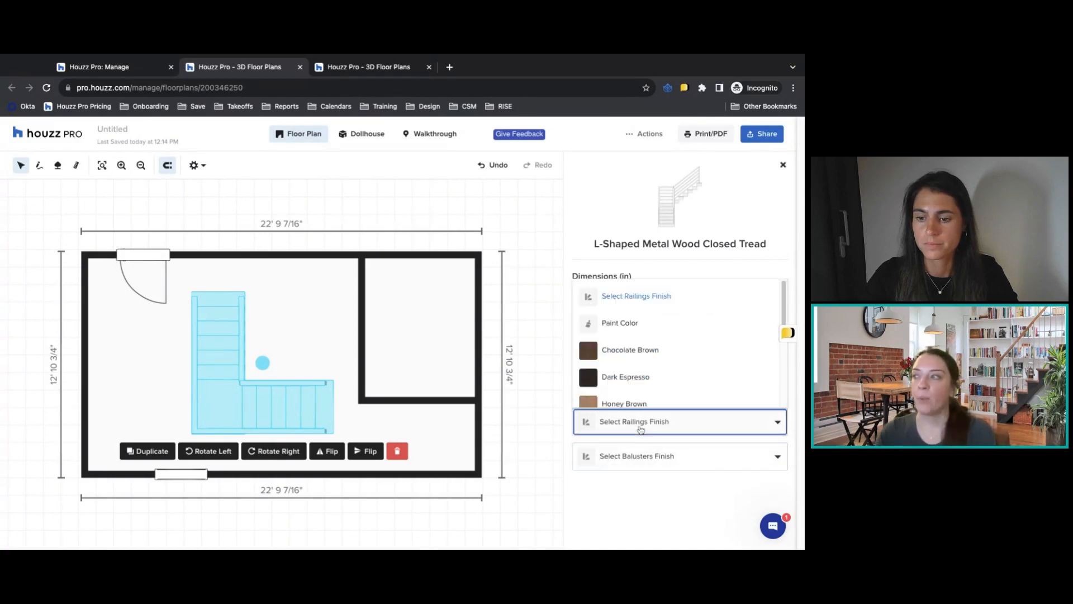
left_click(651, 499)
left_click(651, 361)
left_click(658, 535)
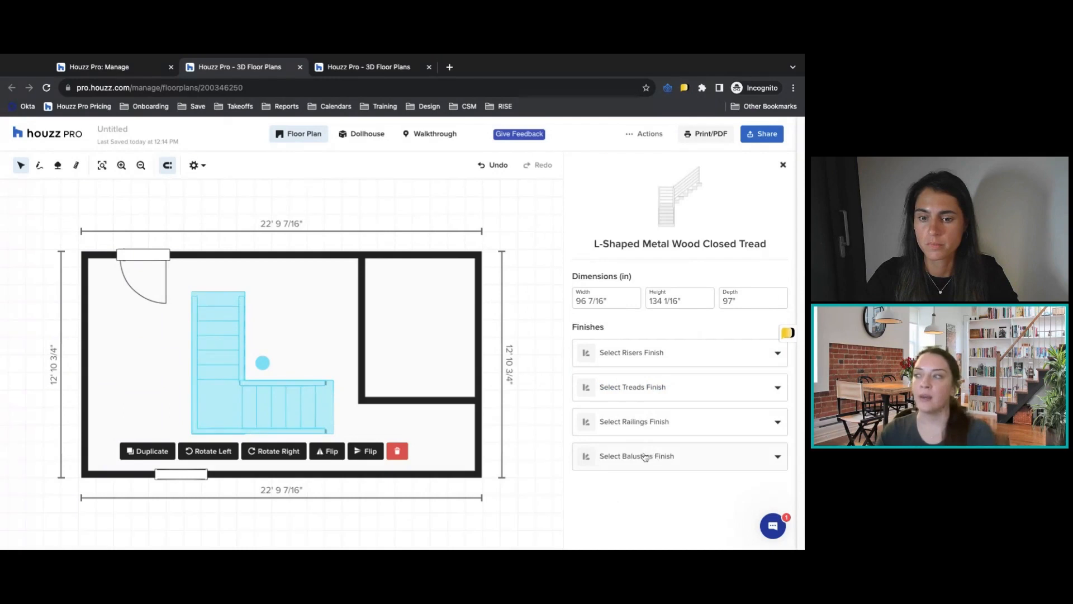
left_click(652, 454)
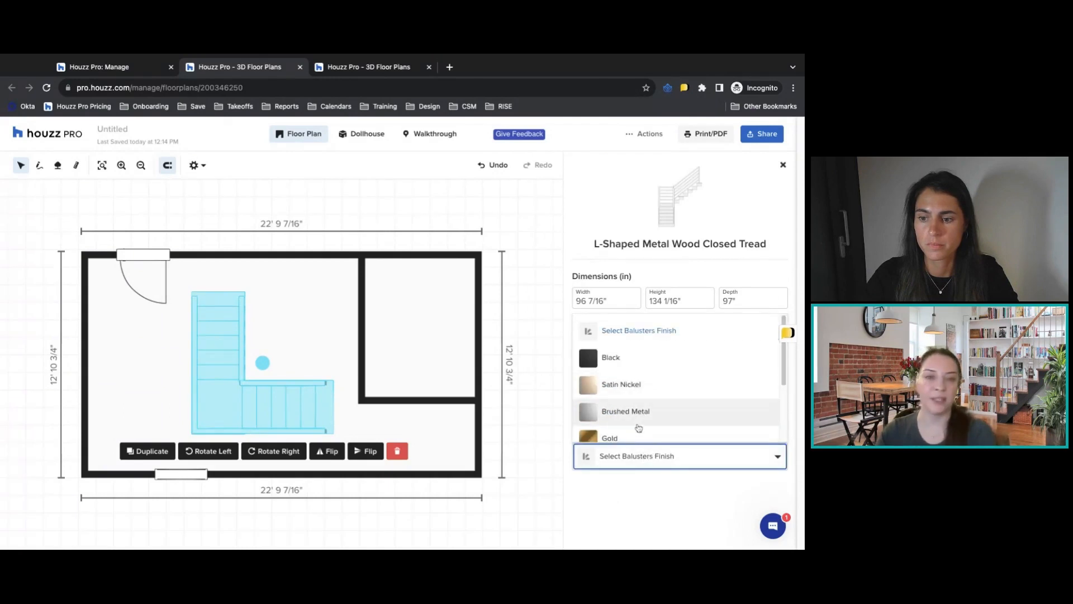
left_click(675, 524)
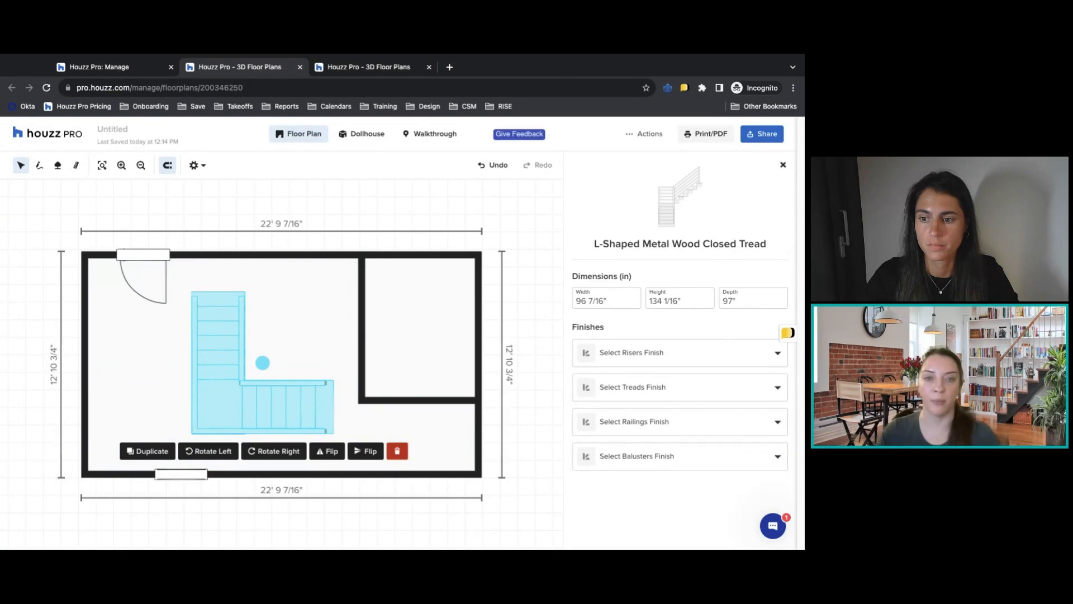
Delete the L-shaped staircase from the large room and collapse the staircase catalog.
left_click(397, 451)
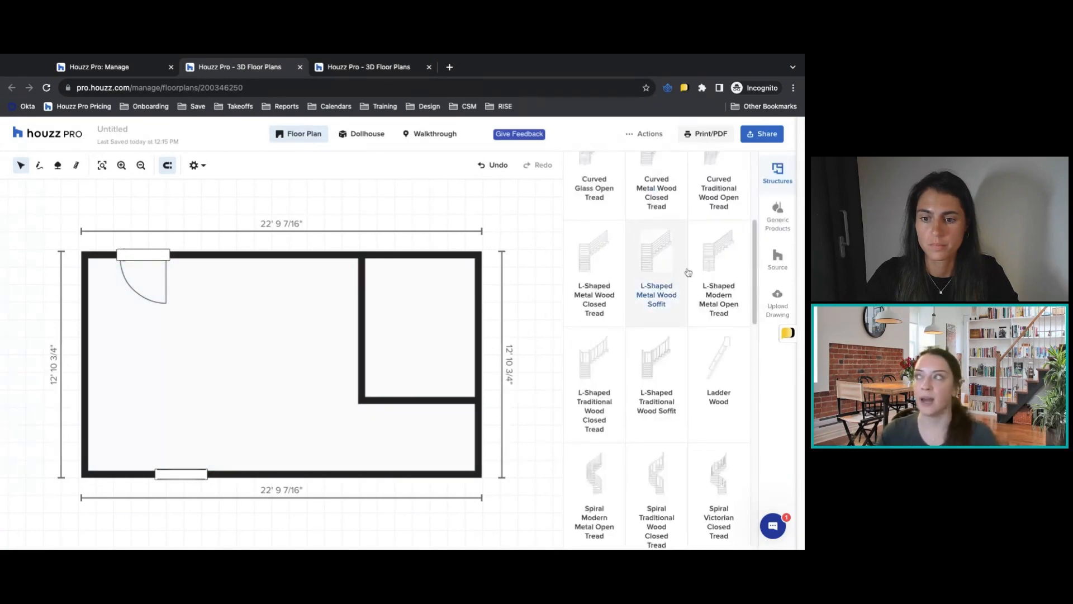
scroll(684, 267, "up", 3)
left_click(615, 248)
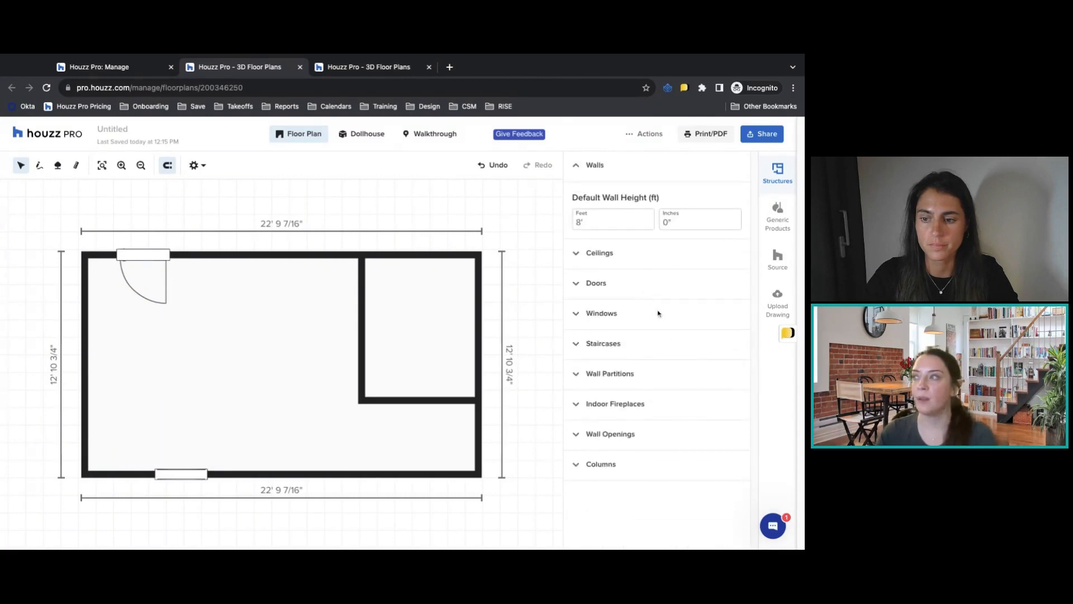
Add a Glass Partition With Square Panes to the large room, just below the upper wall and left of the small room.
left_click(616, 382)
scroll(712, 388, "down", 3)
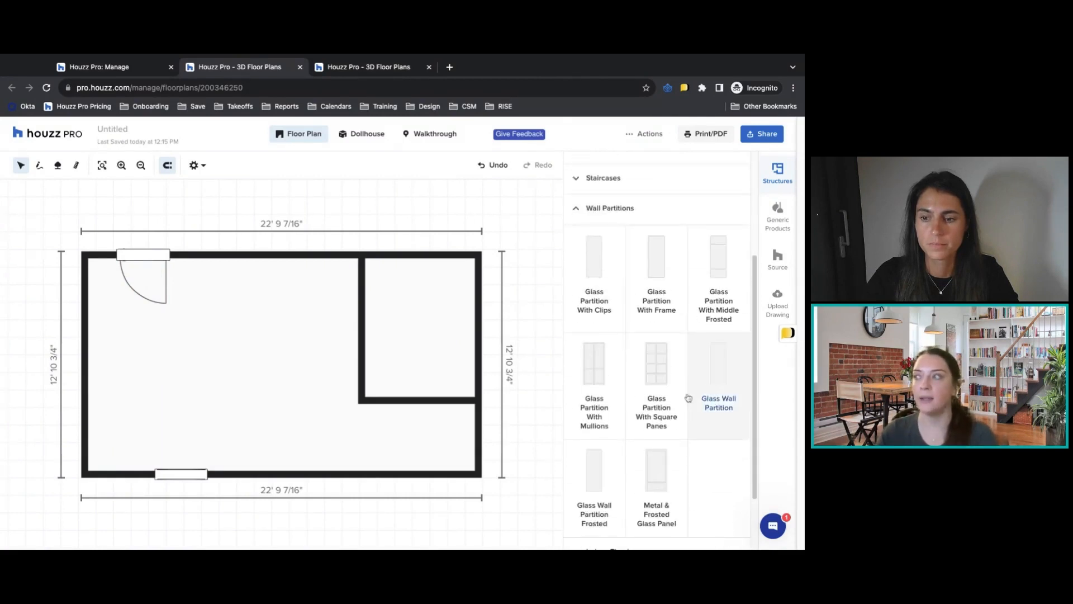
left_click(661, 377)
left_click_drag(284, 366, 312, 295)
left_click(310, 308)
left_click(783, 166)
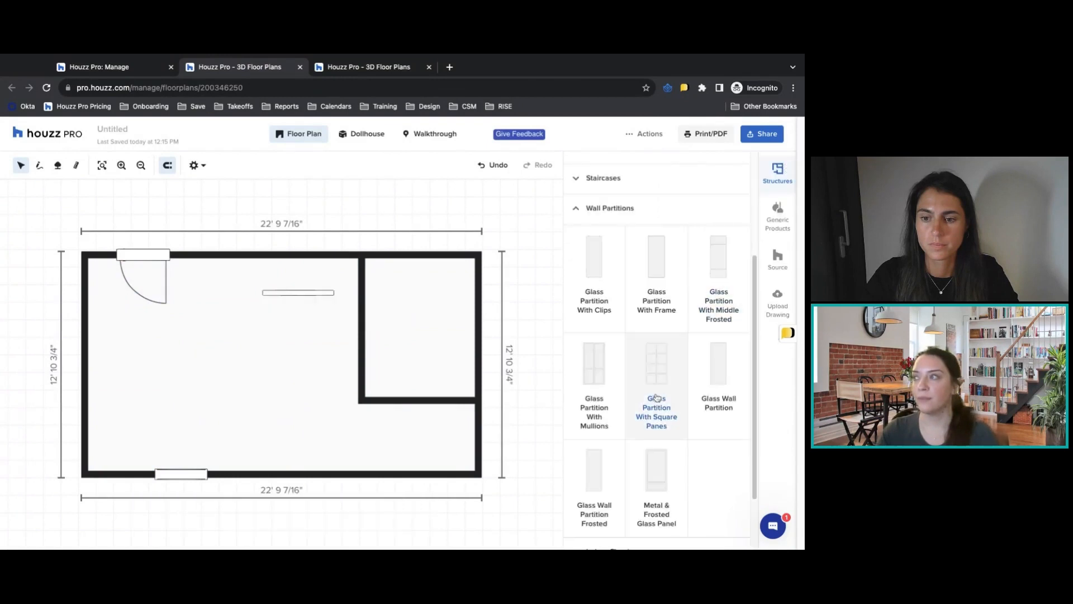
Try a Corner Fireplace against the small room's upper wall and delete it again.
left_click(630, 211)
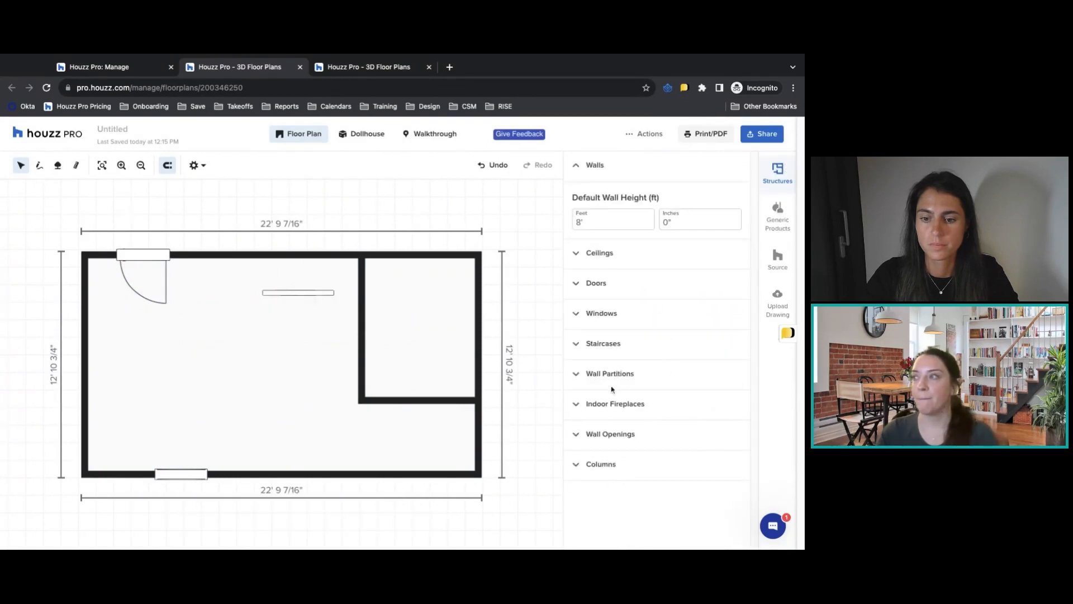
left_click(622, 404)
scroll(648, 391, "down", 2)
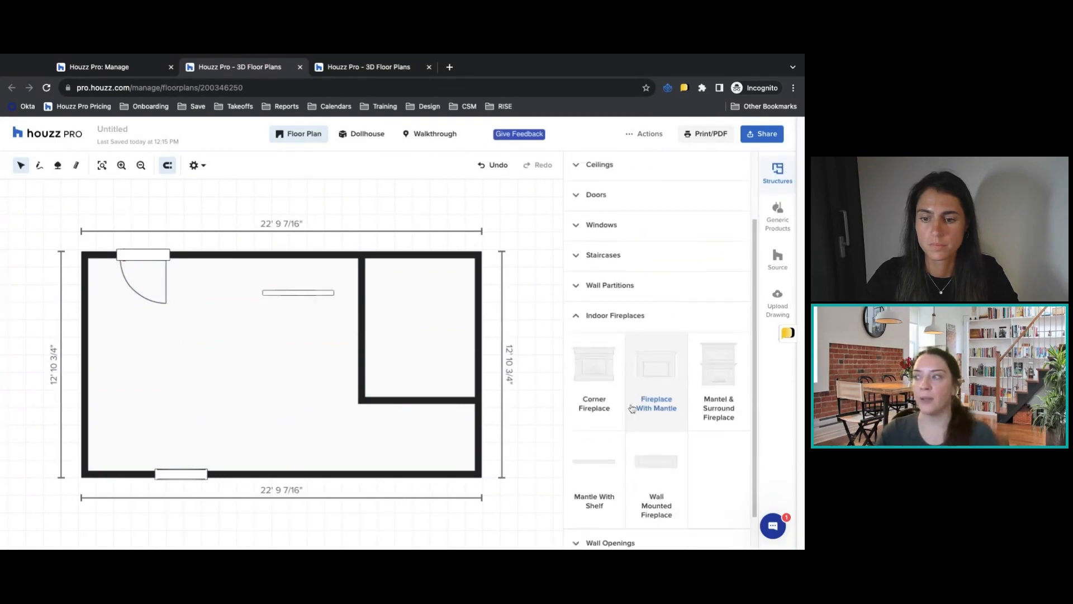
left_click(611, 390)
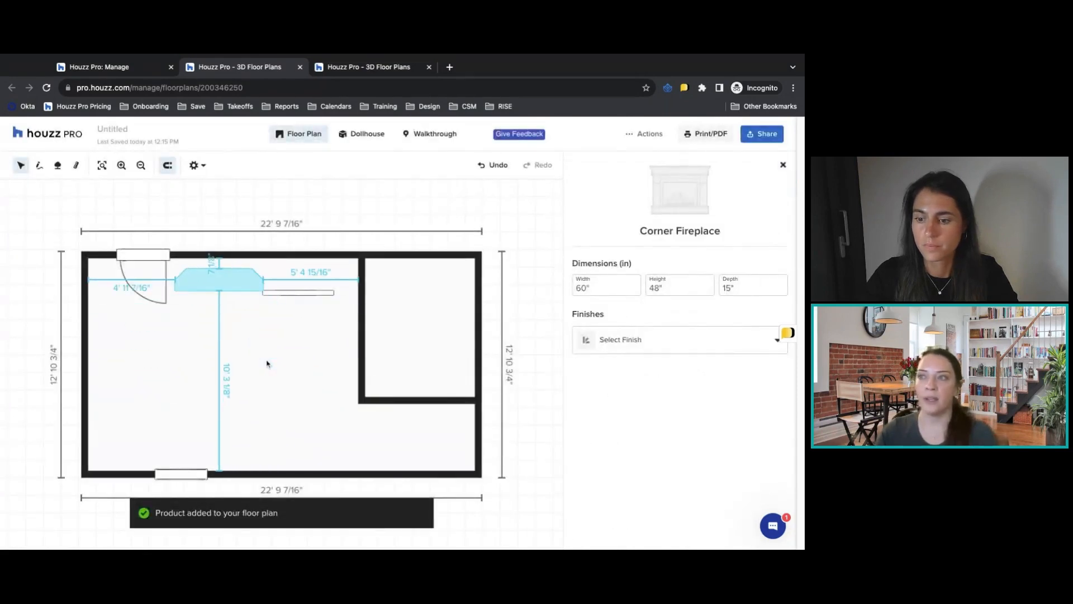
left_click_drag(220, 269, 418, 279)
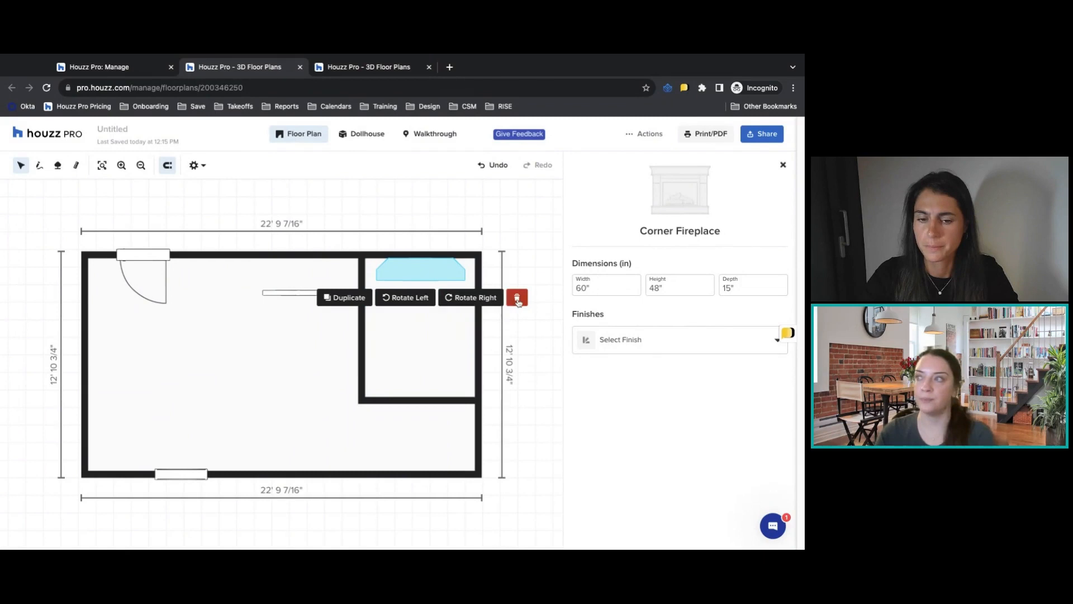
left_click(517, 299)
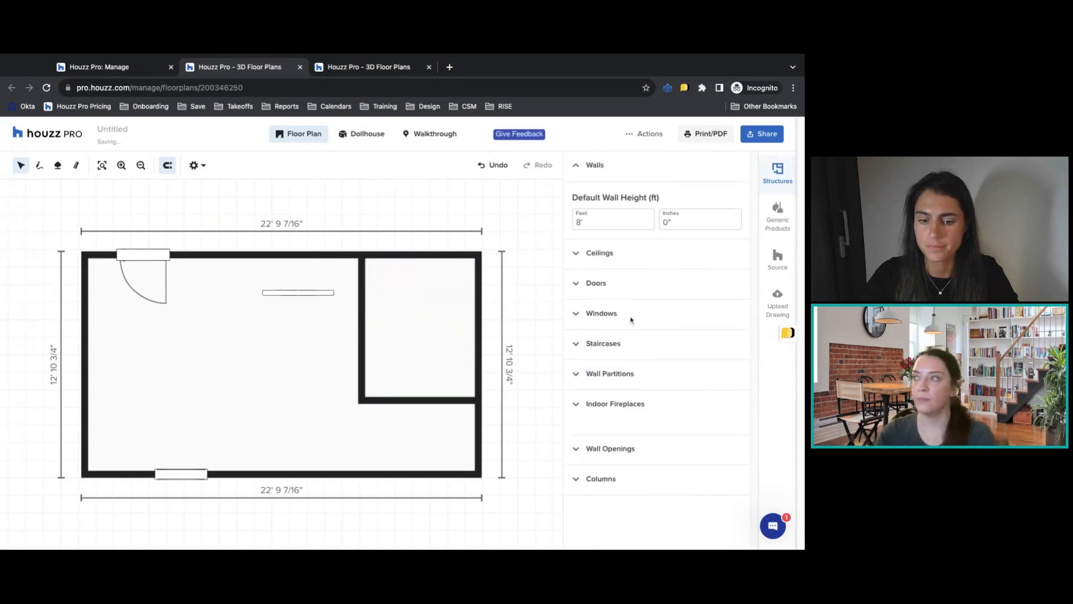
Add a Wall Opening Arched to the small room's lower wall, near the middle.
left_click(606, 436)
scroll(648, 444, "down", 2)
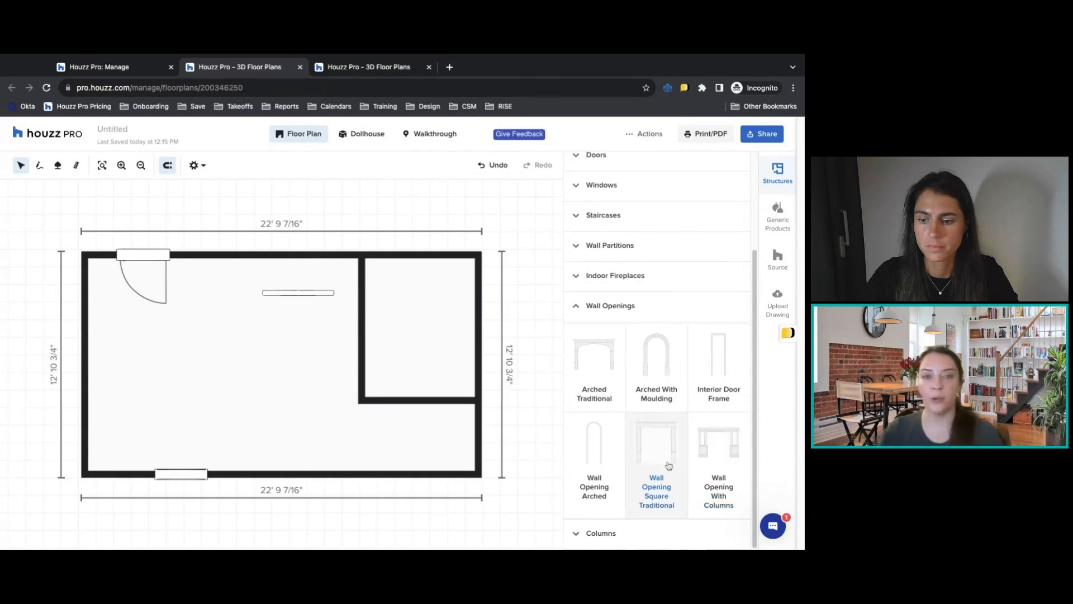
left_click(605, 465)
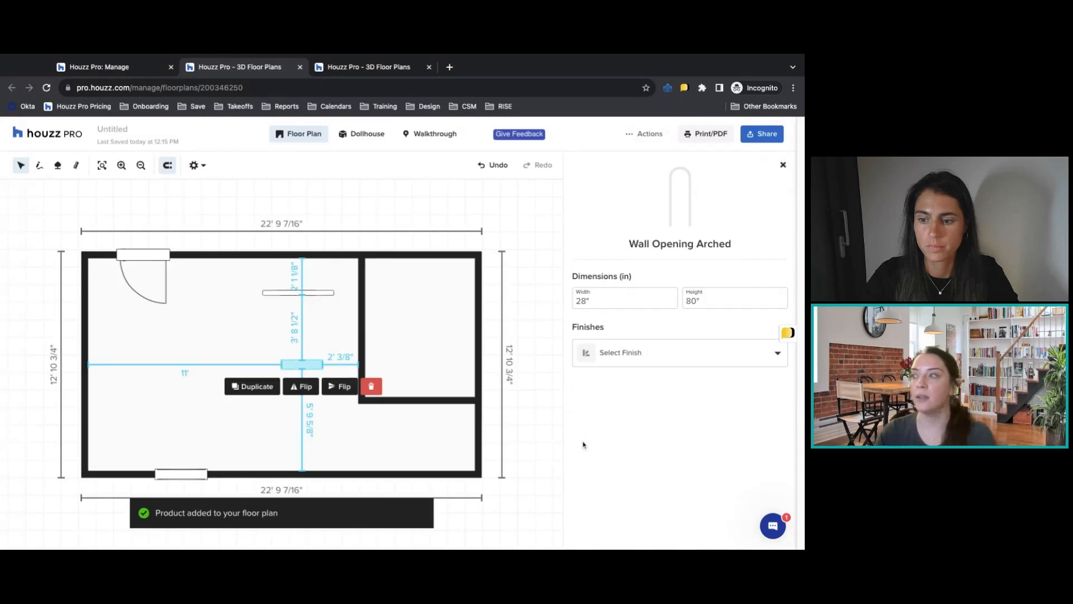
left_click_drag(306, 369, 422, 401)
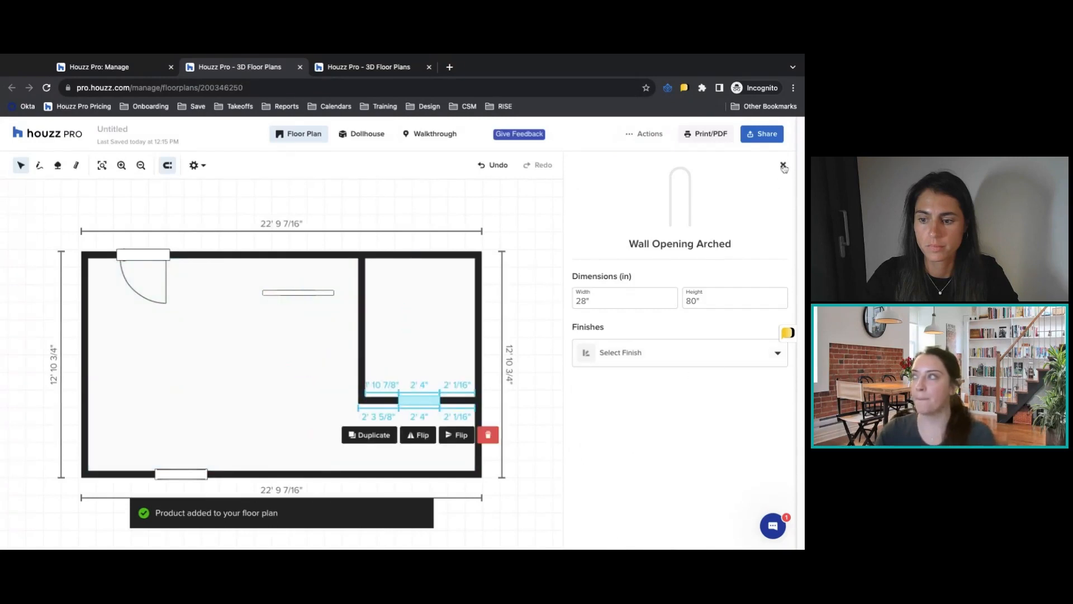
left_click(783, 164)
Examine the column styles available in the structures catalog.
left_click(601, 533)
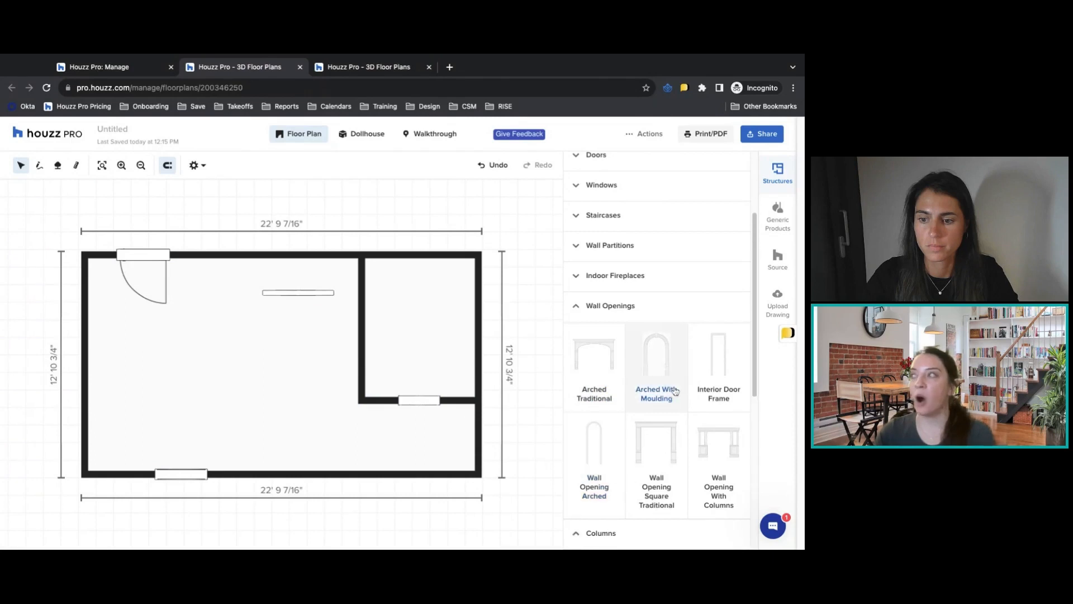
scroll(657, 363, "down", 6)
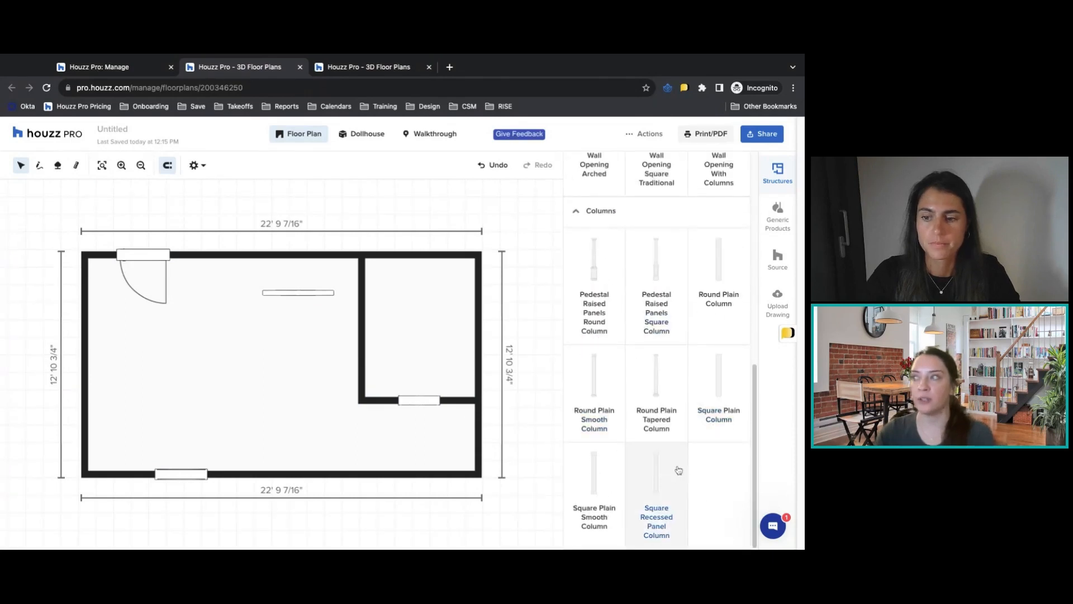
scroll(708, 457, "up", 1)
scroll(710, 456, "up", 10)
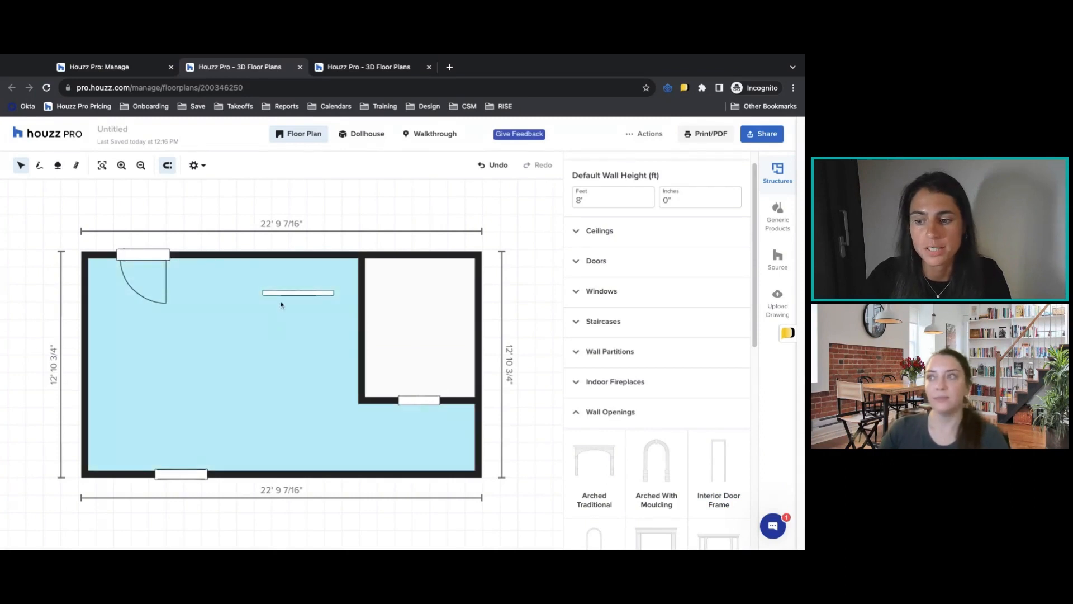
Delete the glass partition from the large room.
left_click(296, 292)
left_click(396, 317)
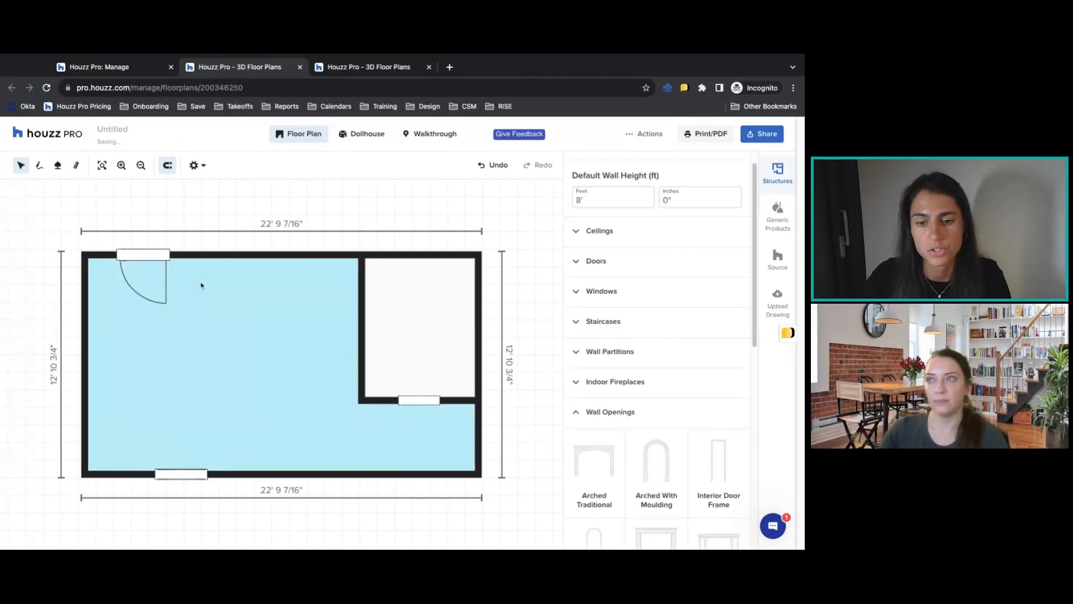
Draw a vertical dividing wall across the large room, from the upper wall to the lower wall just right of the window.
left_click(38, 166)
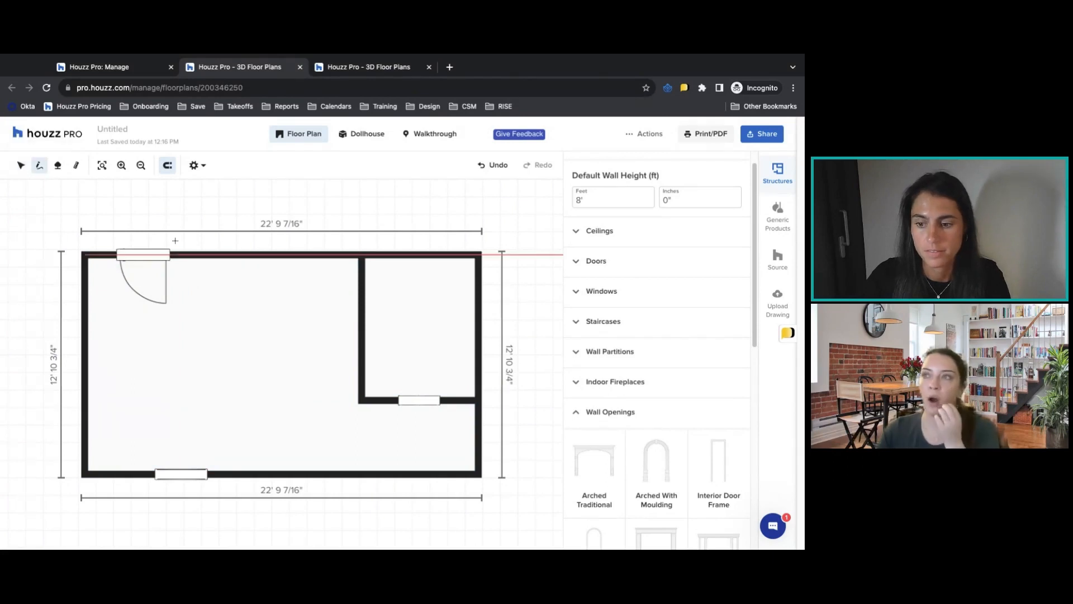
left_click(229, 256)
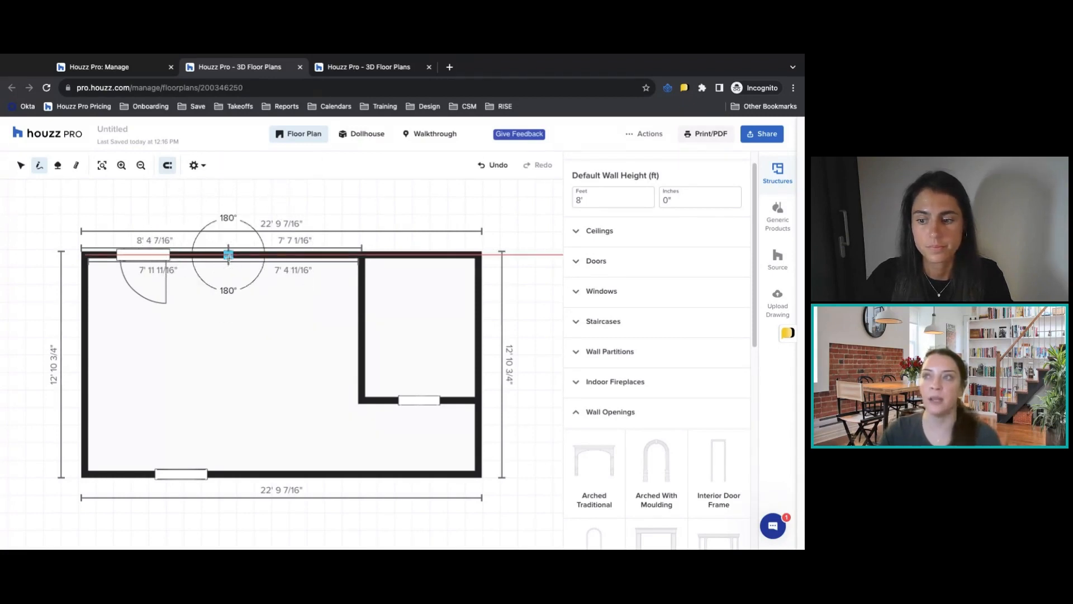
left_click(229, 474)
key("Escape")
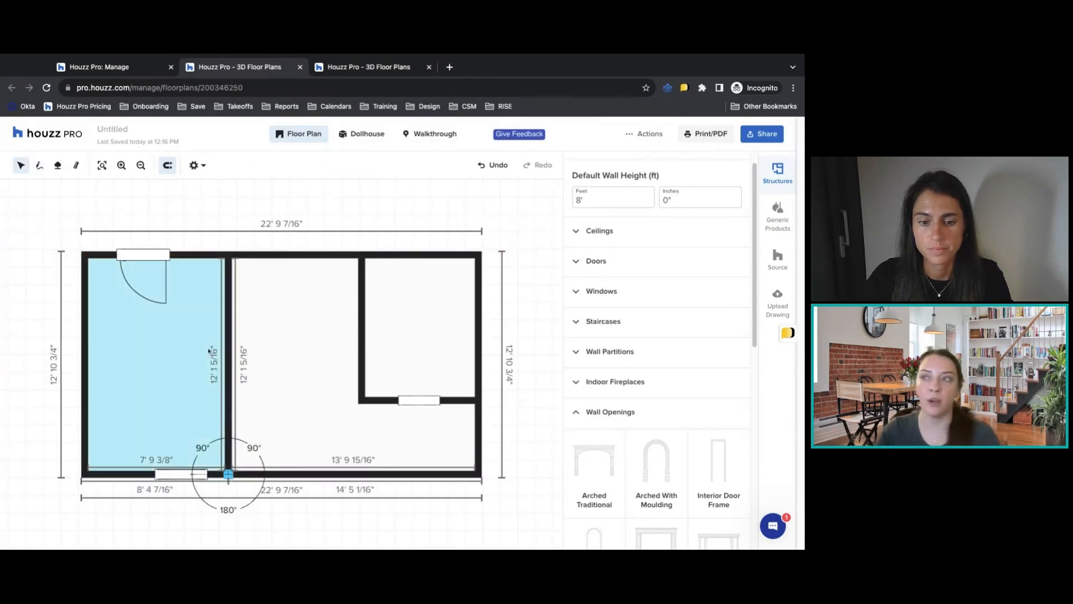
Set the inside length of the upper wall segment containing the door to 10', extending it to the right.
left_click(193, 254)
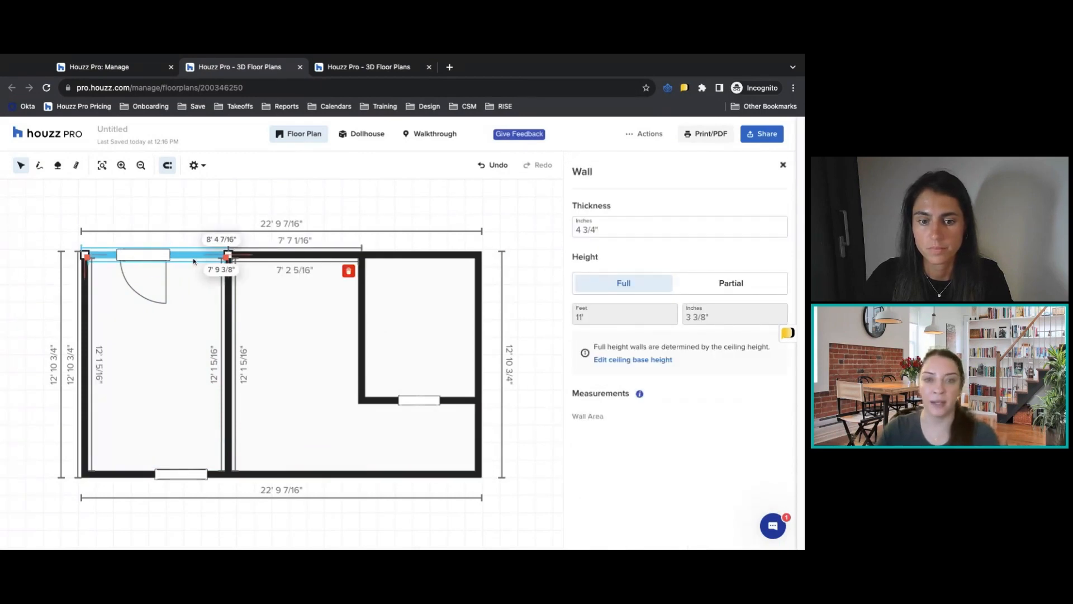
left_click(225, 269)
triple_click(226, 269)
type("10")
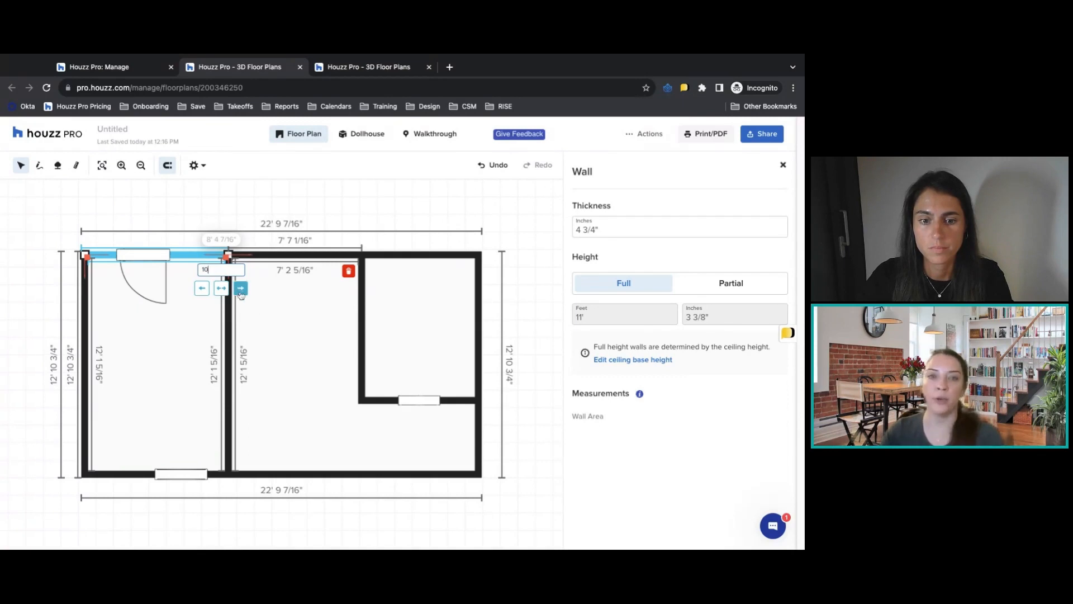
left_click(240, 290)
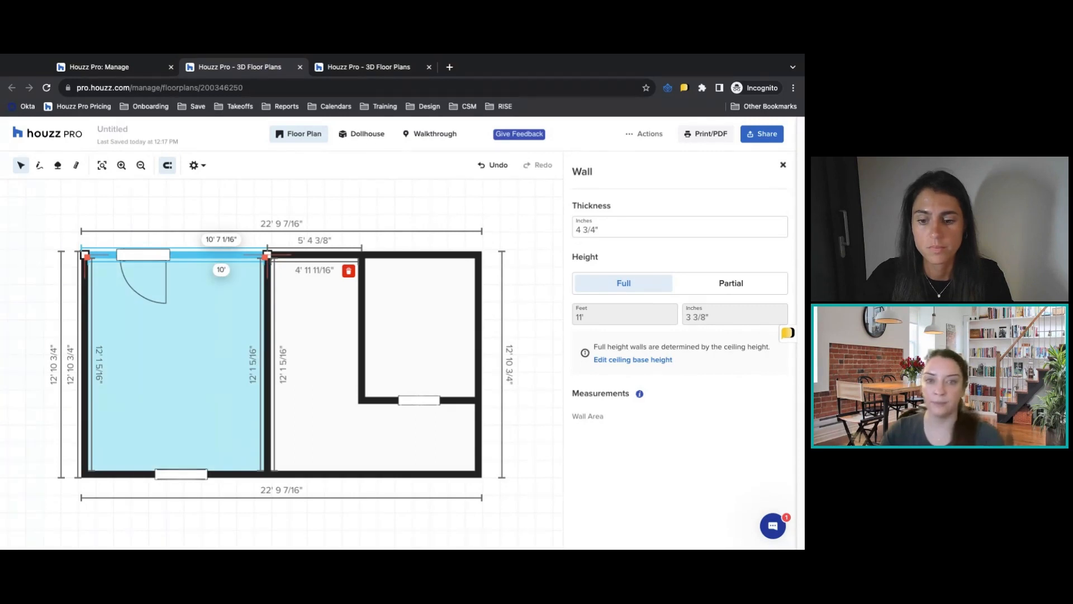
Delete the vertical dividing wall from the large room.
left_click(267, 424)
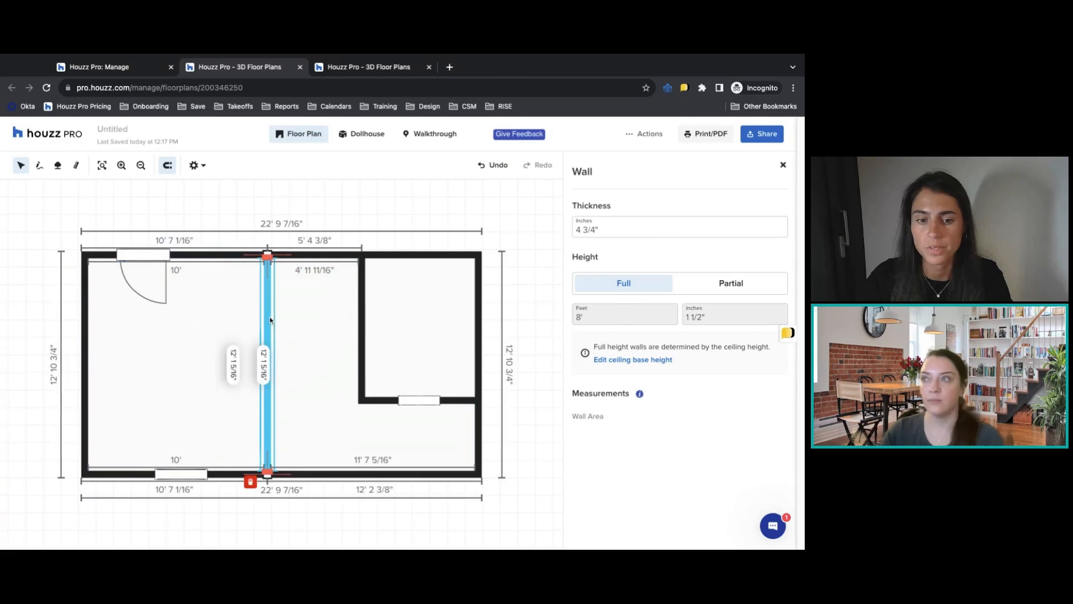
left_click(249, 488)
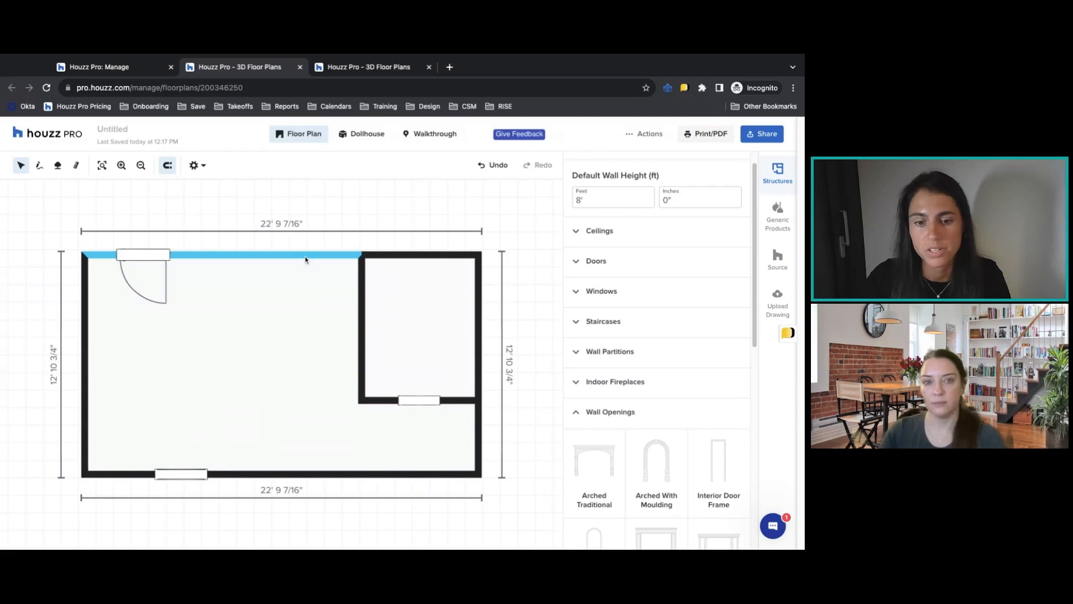
Select the large room's upper wall and review the floor plan's measurement unit and view settings without changing them.
left_click(269, 253)
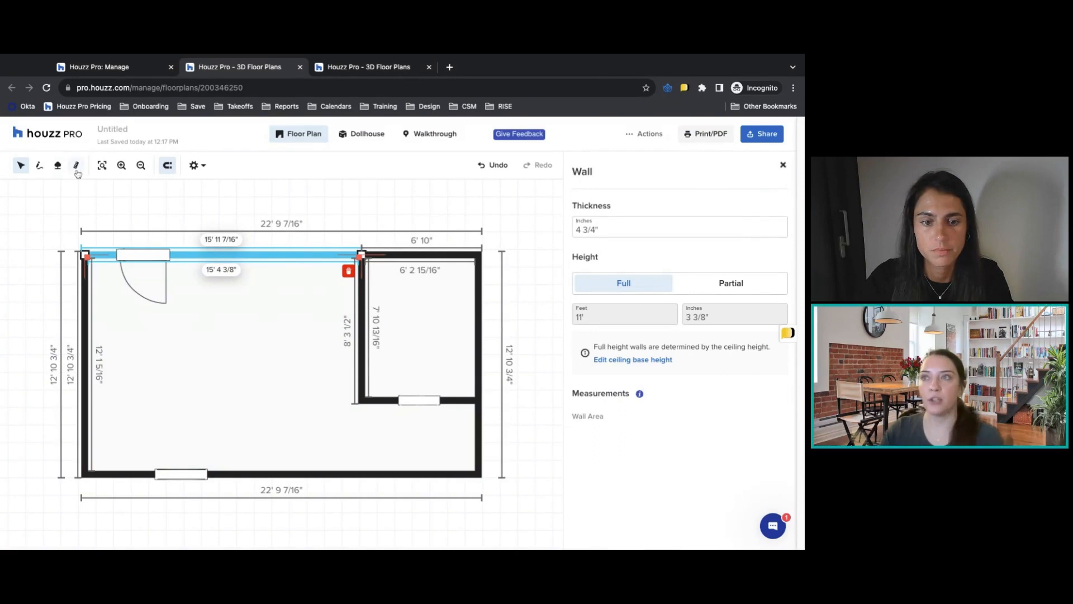
left_click(194, 166)
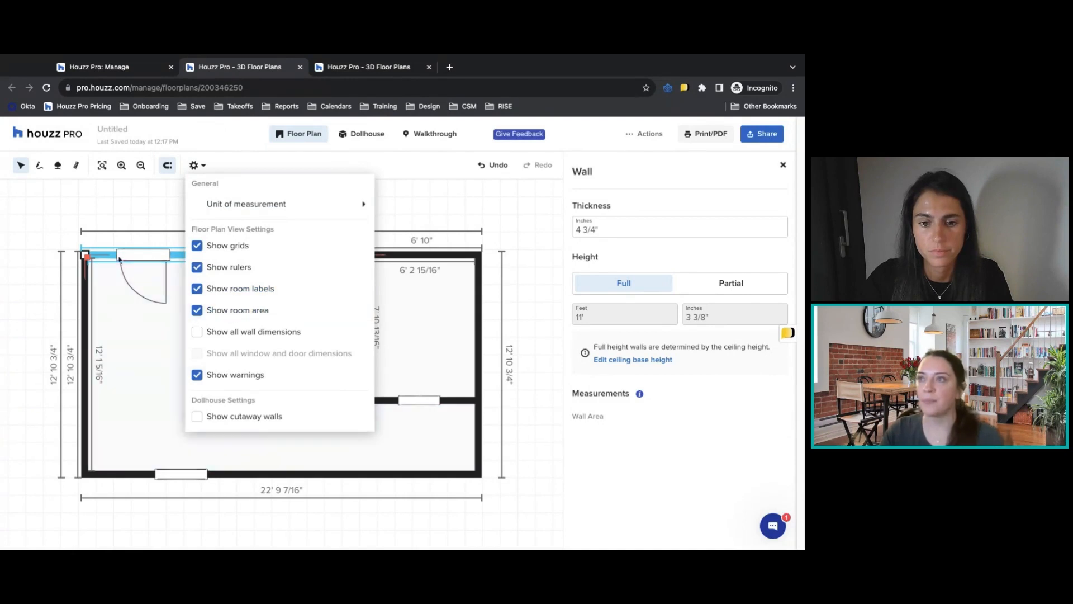
left_click(288, 259)
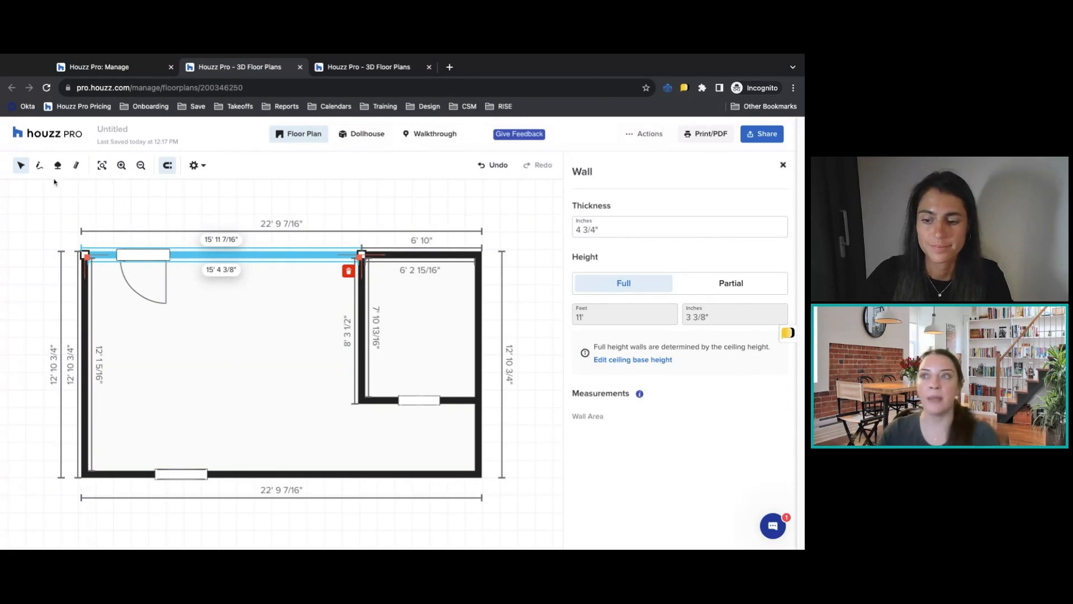
Try starting a wall on the large room's upper wall, midway between the door and the small room.
left_click(40, 165)
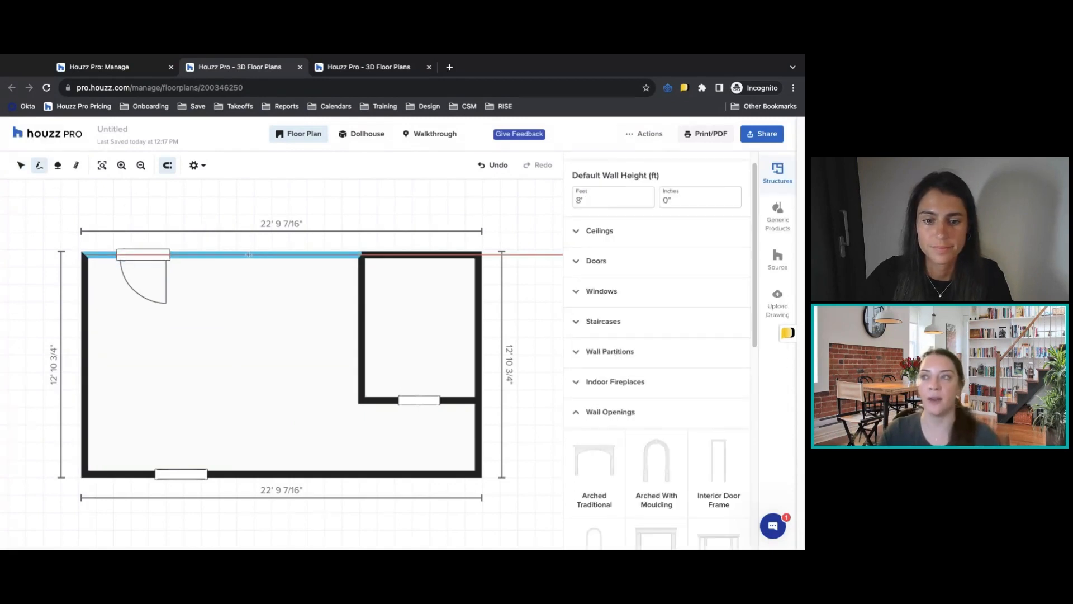
left_click(230, 255)
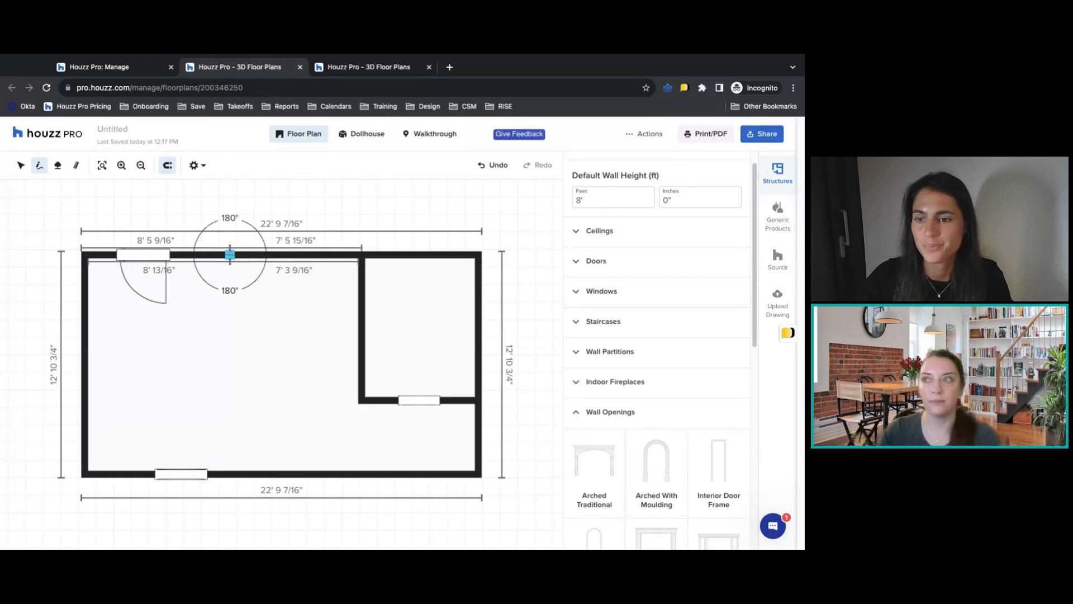
Browse the generic product categories available for furnishing the floor plan.
left_click(779, 222)
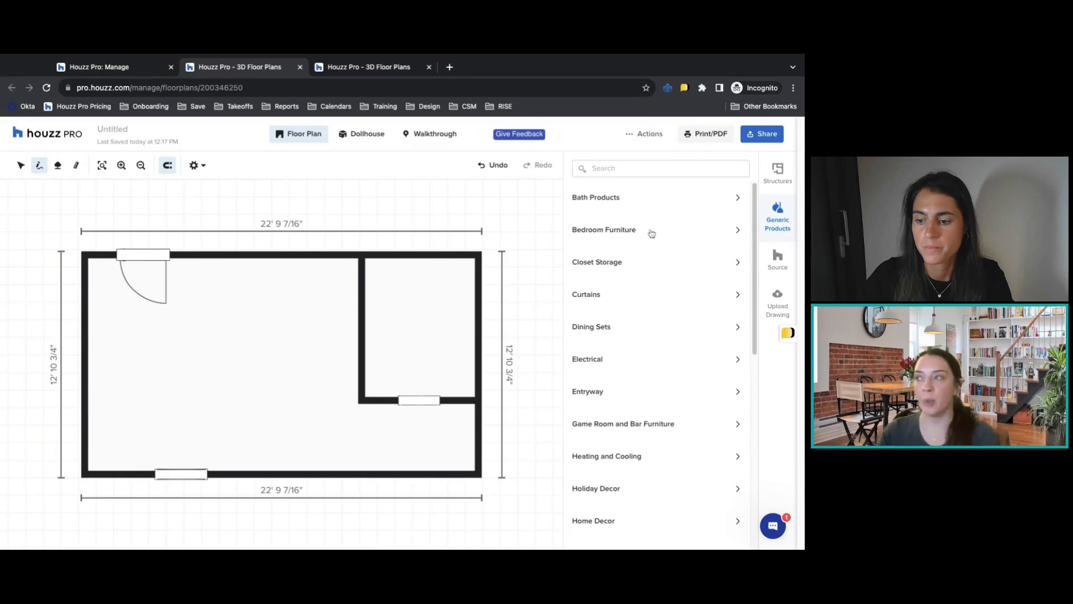
scroll(637, 248, "down", 1)
scroll(637, 247, "down", 5)
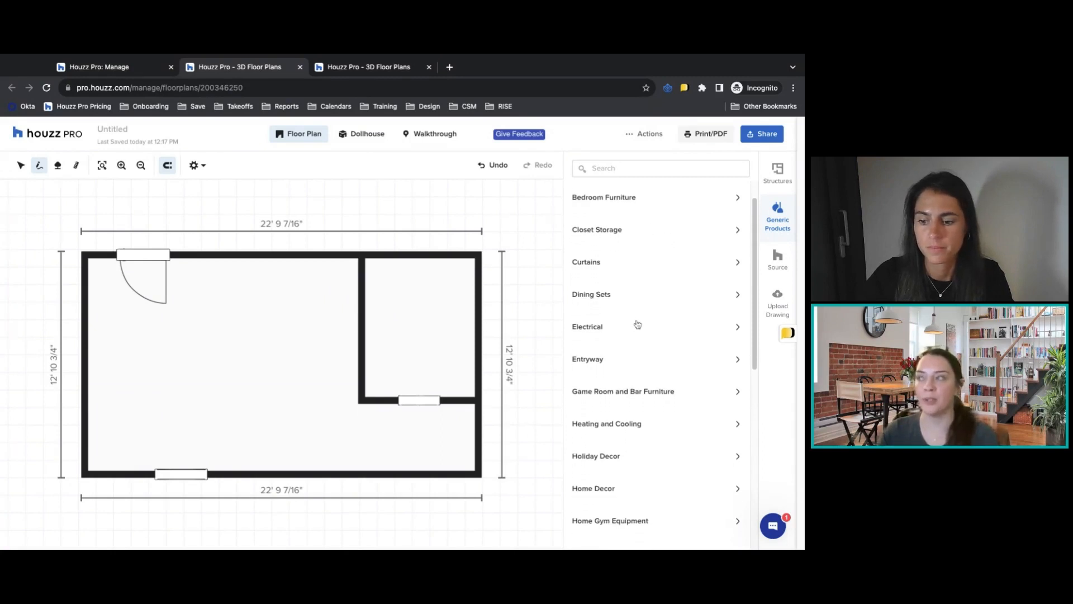
scroll(637, 316, "down", 2)
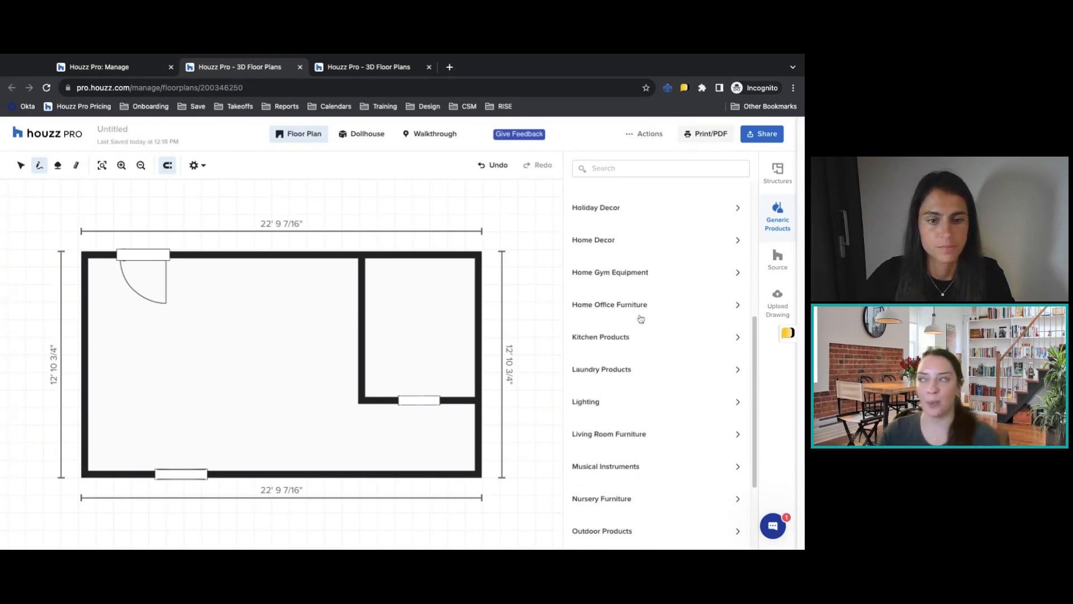
scroll(640, 321, "down", 1)
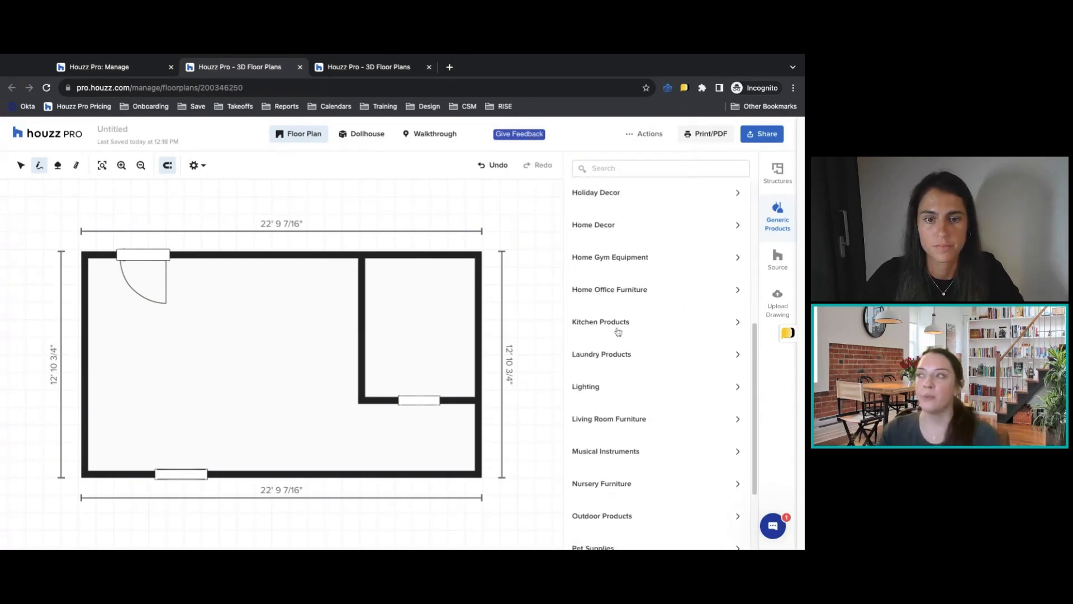
Add the 33"W x 34 1/2"H x 24"D 2 Door Farmhouse Sink Base Cabinet from the kitchen base cabinets to the floor plan.
left_click(618, 331)
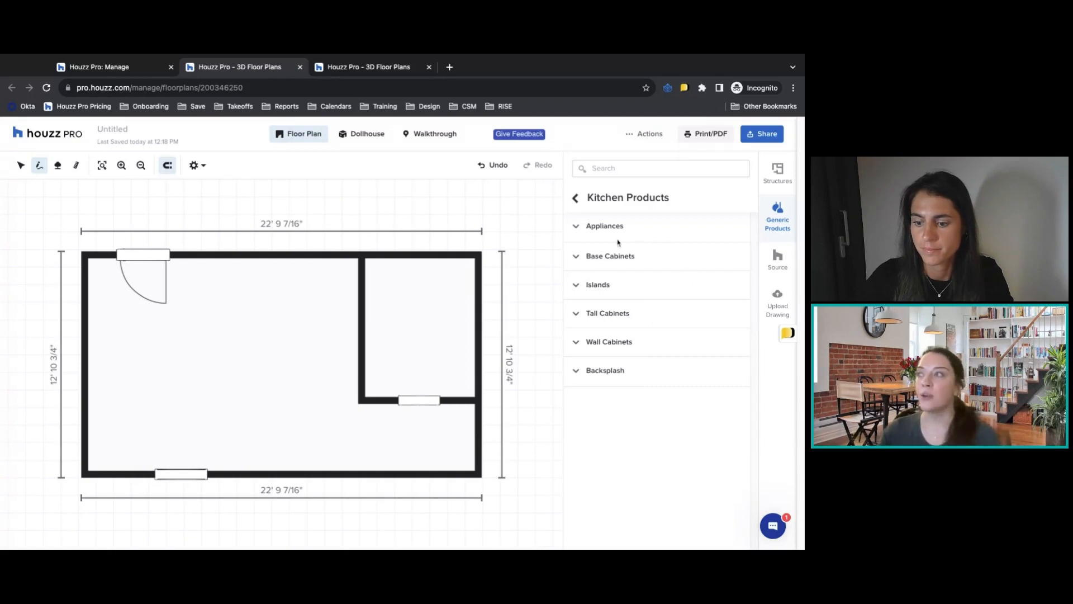
left_click(609, 260)
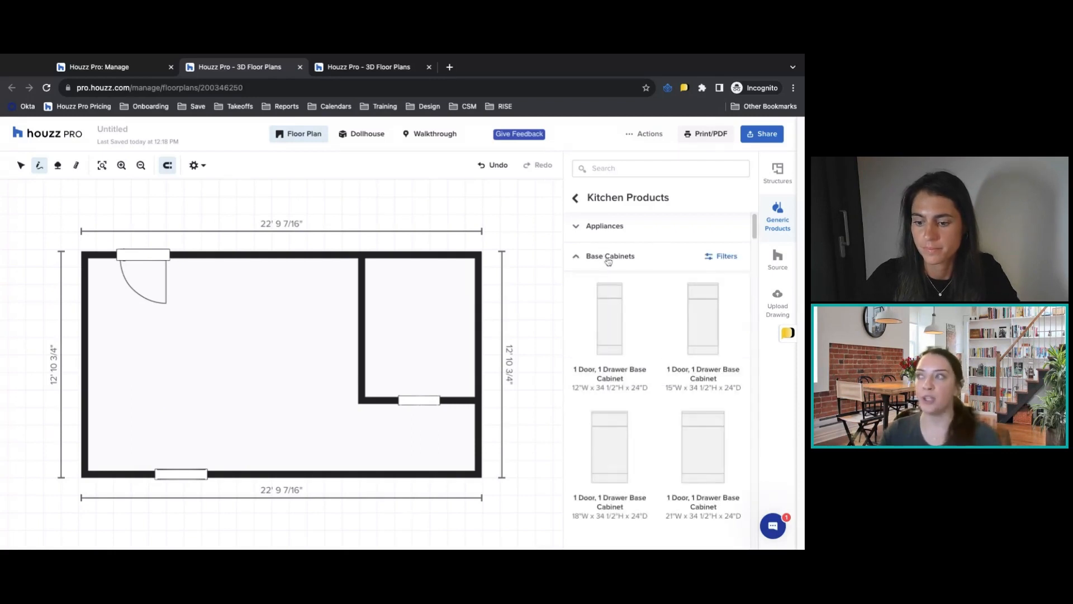
scroll(670, 320, "down", 3)
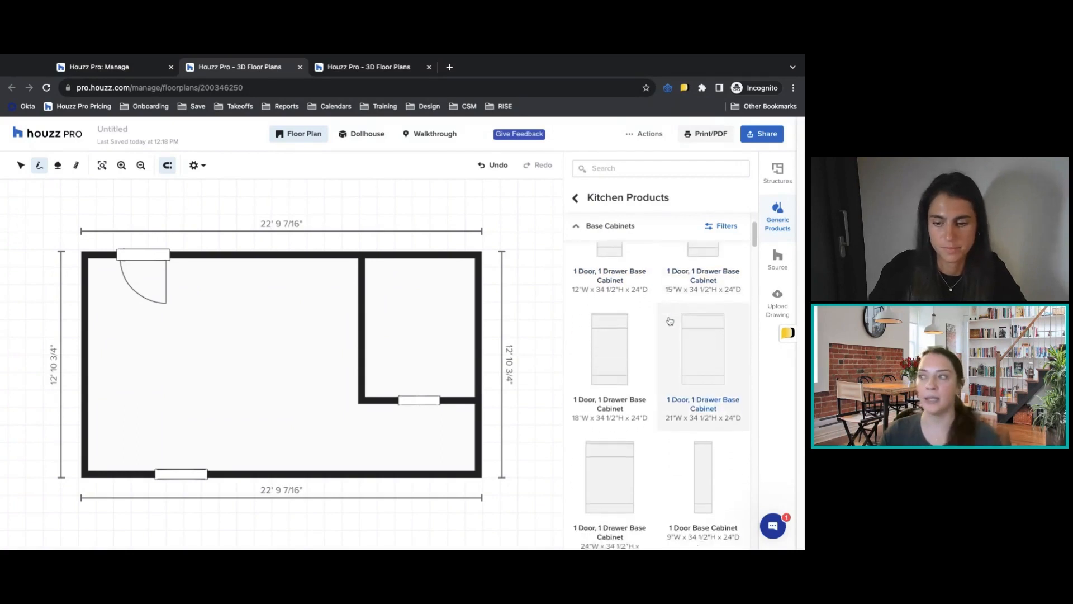
scroll(670, 320, "down", 6)
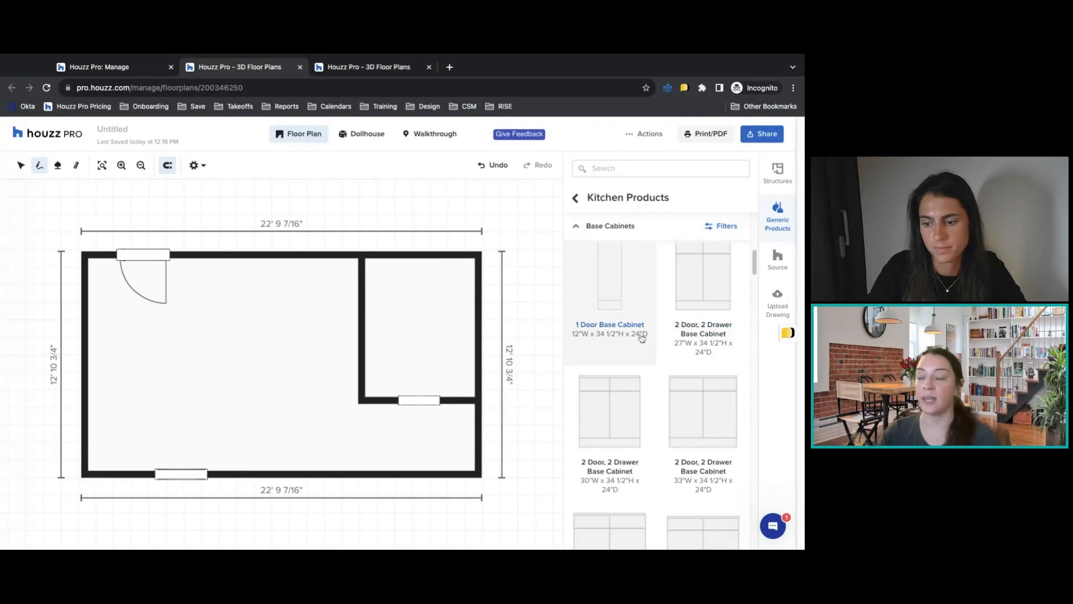
scroll(664, 378, "down", 2)
scroll(664, 379, "down", 5)
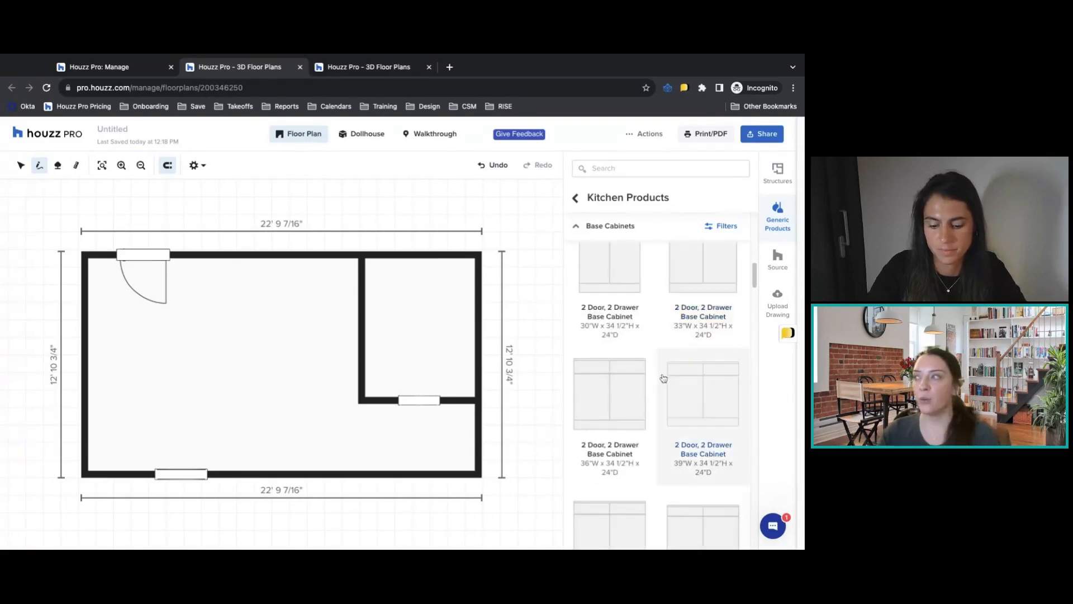
scroll(667, 339, "down", 8)
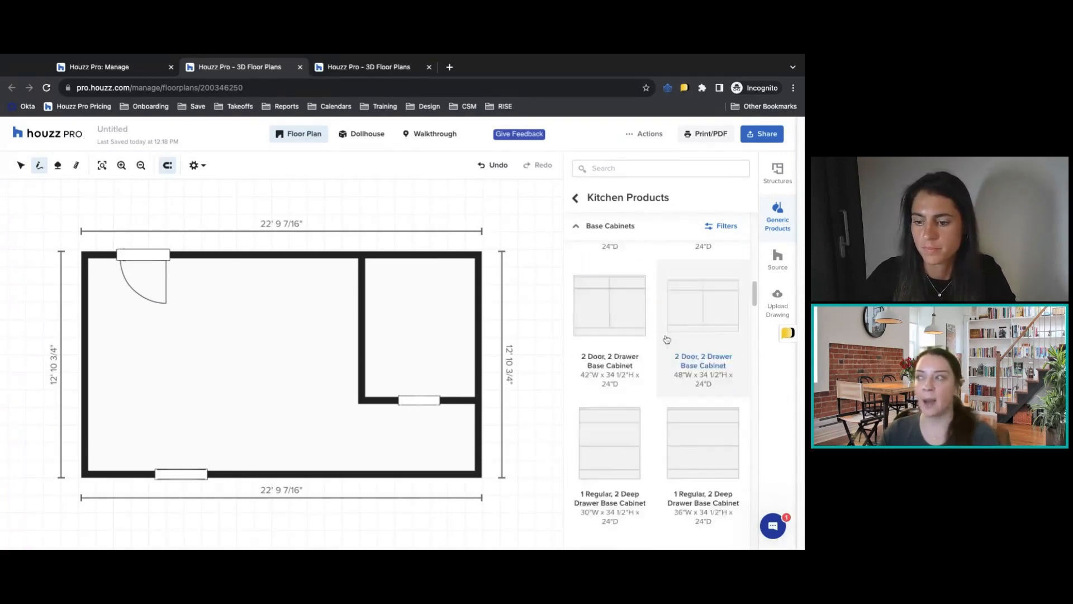
scroll(667, 338, "down", 6)
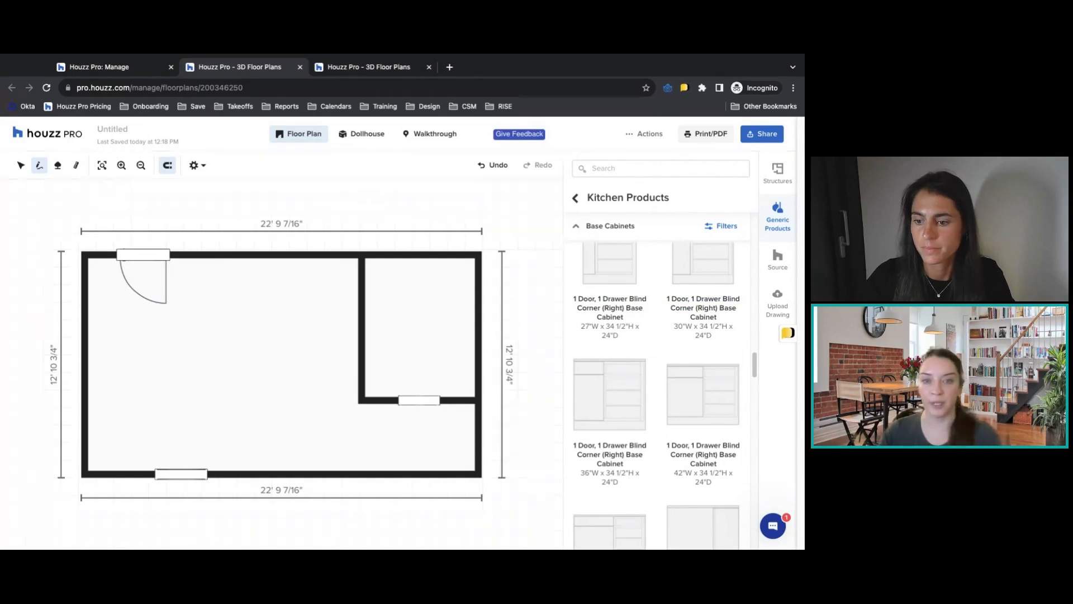
scroll(614, 335, "down", 6)
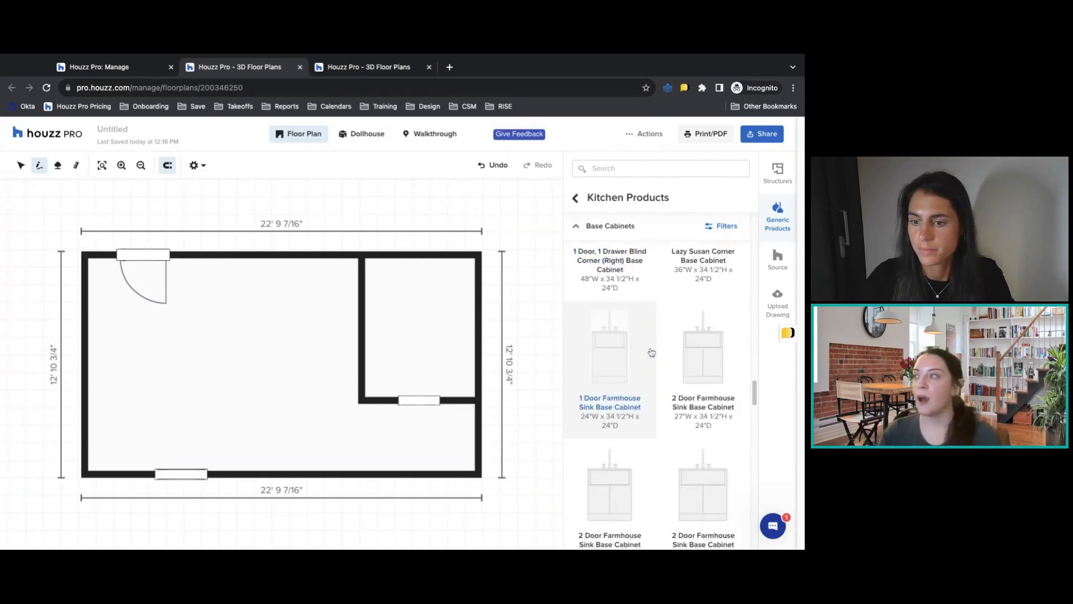
scroll(722, 385, "down", 1)
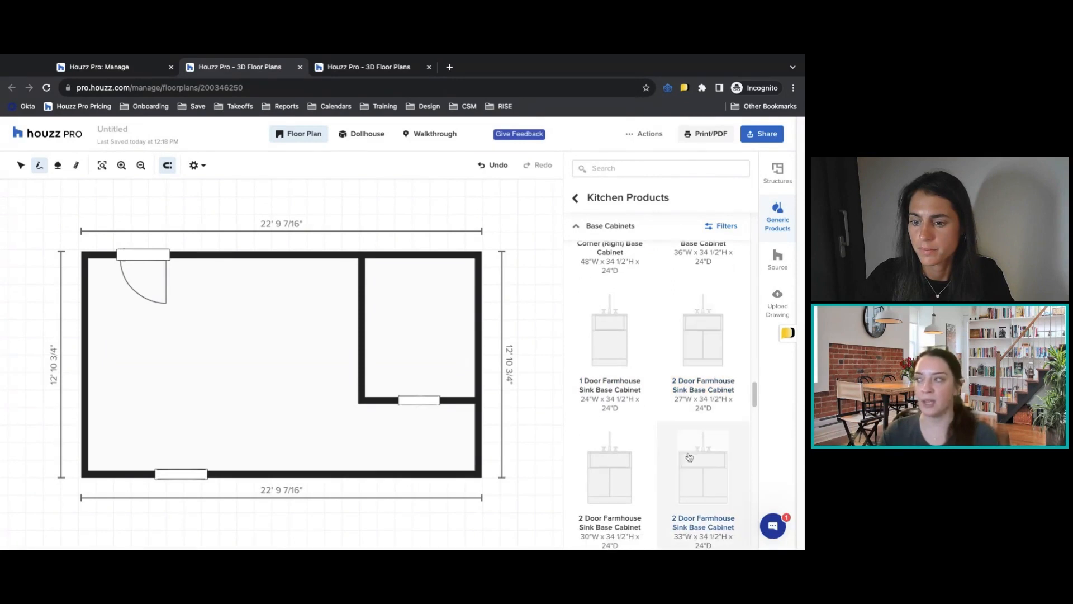
left_click(700, 464)
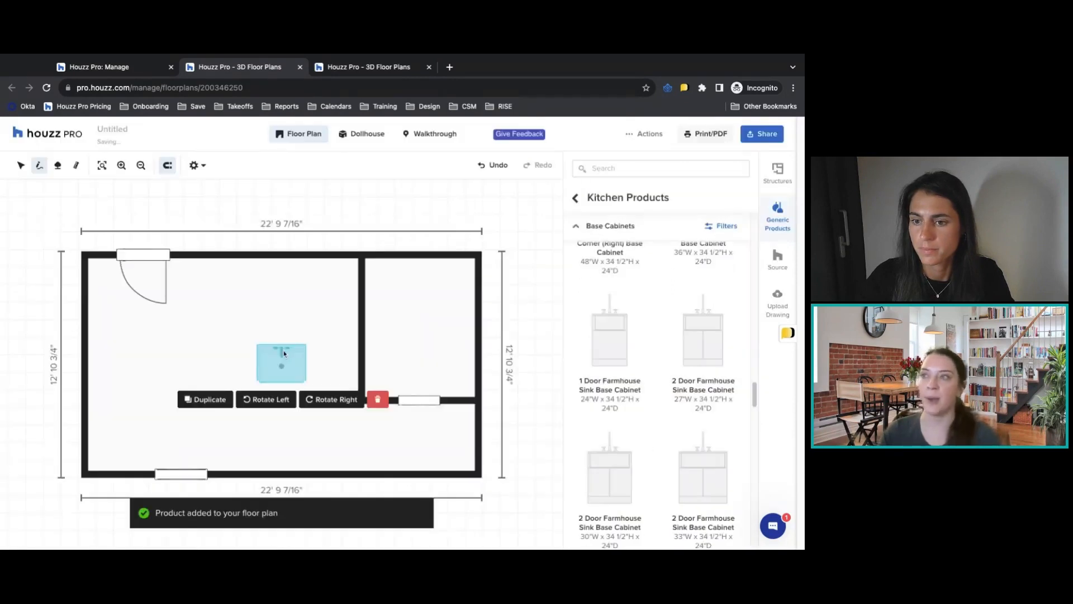
left_click(278, 350)
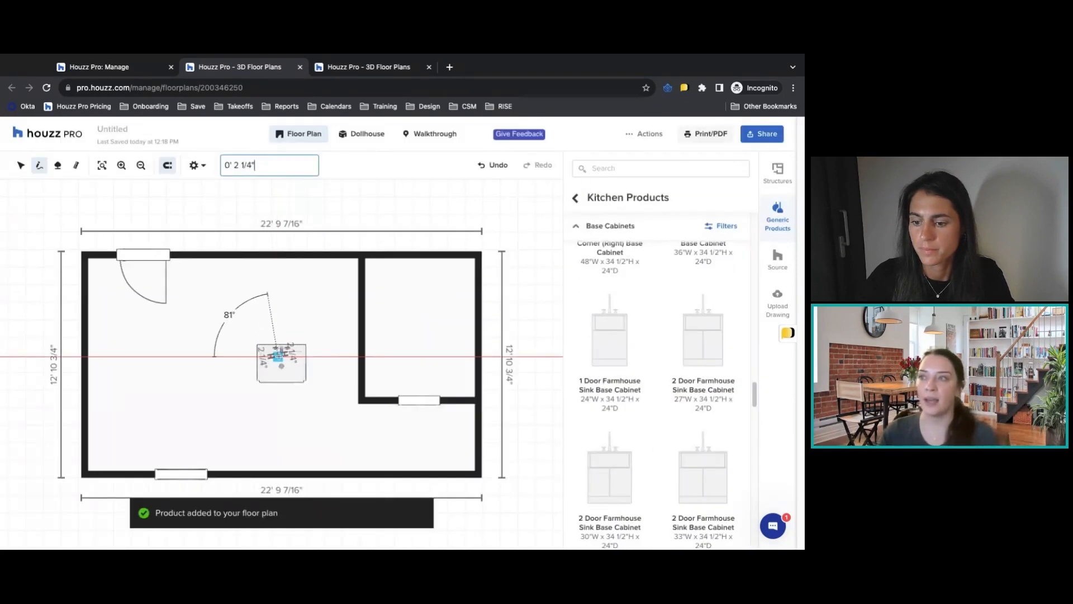
left_click(278, 357)
key("Escape")
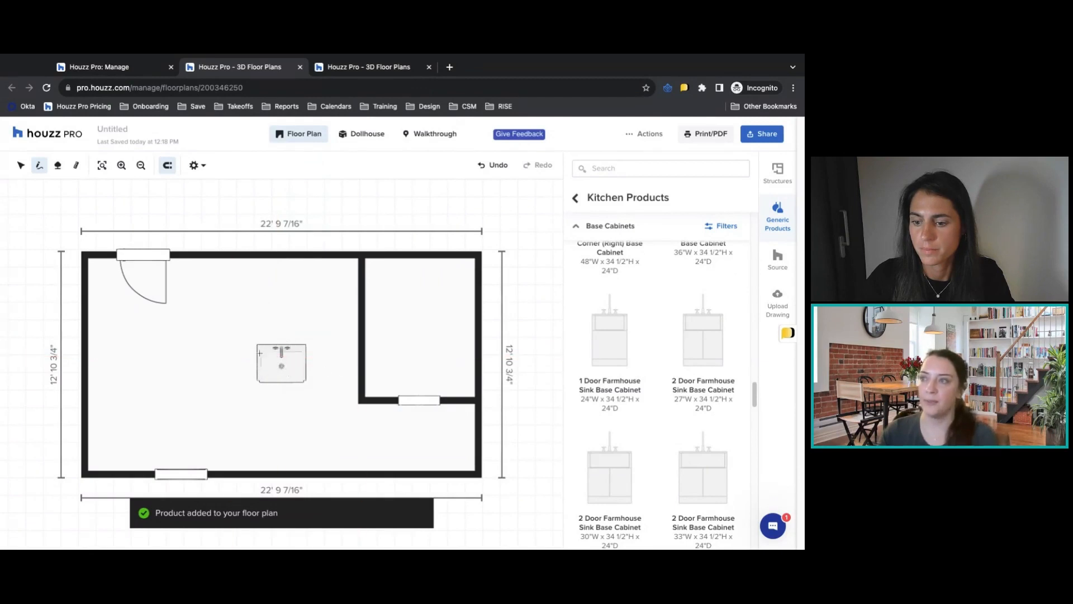
Move the sink base cabinet against the large room's upper wall, between the door and the small room.
left_click(21, 165)
left_click(281, 363)
mouse_move(281, 363)
left_mouse_down()
mouse_move(239, 304)
mouse_move(240, 283)
mouse_move(285, 279)
left_mouse_up()
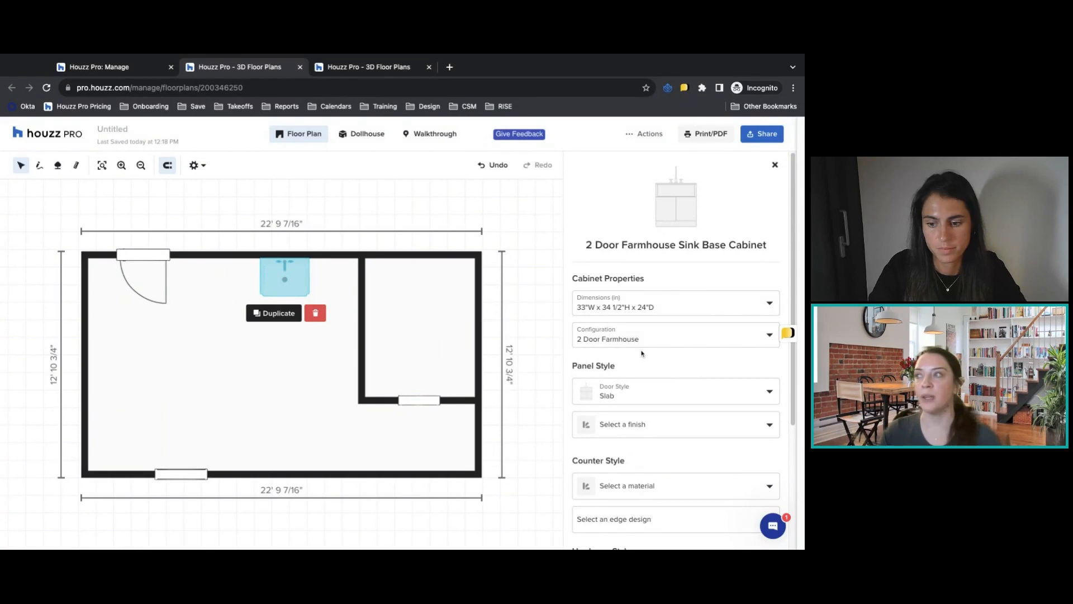
Set the sink cabinet's dimensions to 36"W x 34 1/2"H x 24"D and its configuration to 2 Door Undermount/Drop-in.
left_click(675, 307)
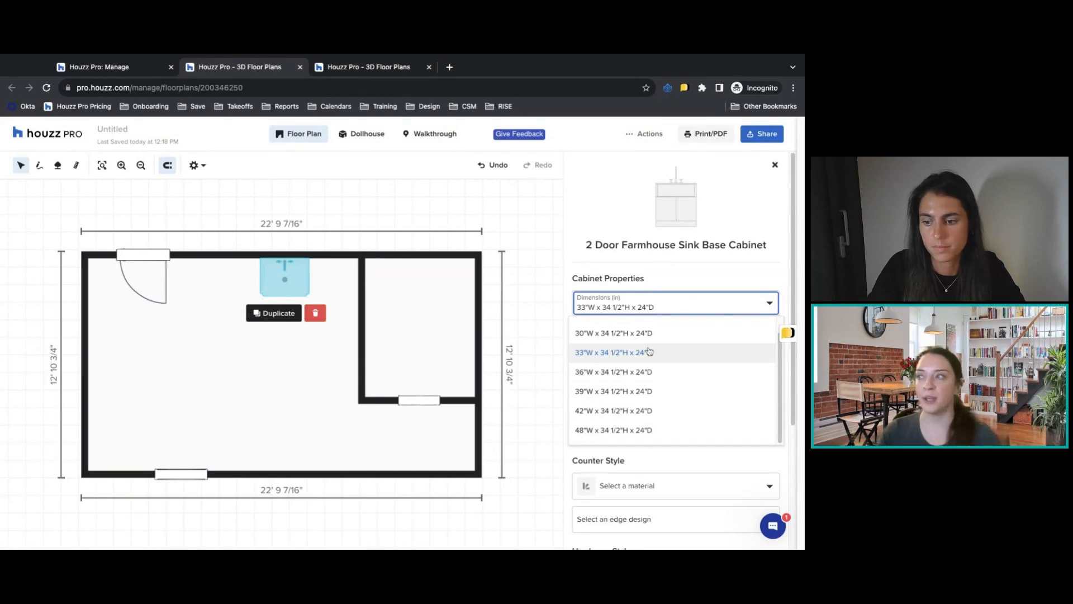
left_click(646, 373)
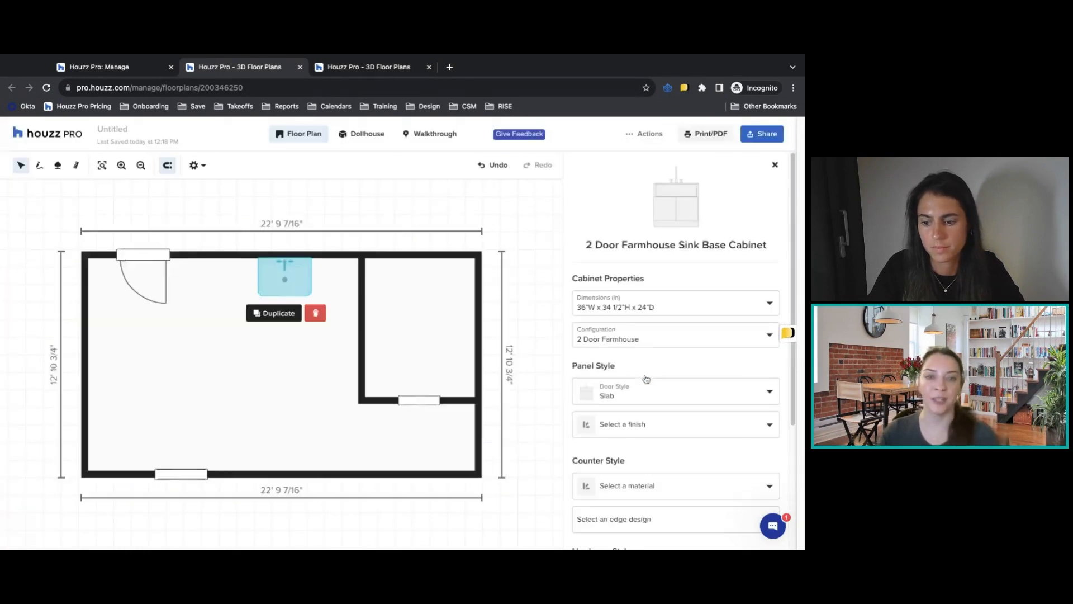
left_click(656, 333)
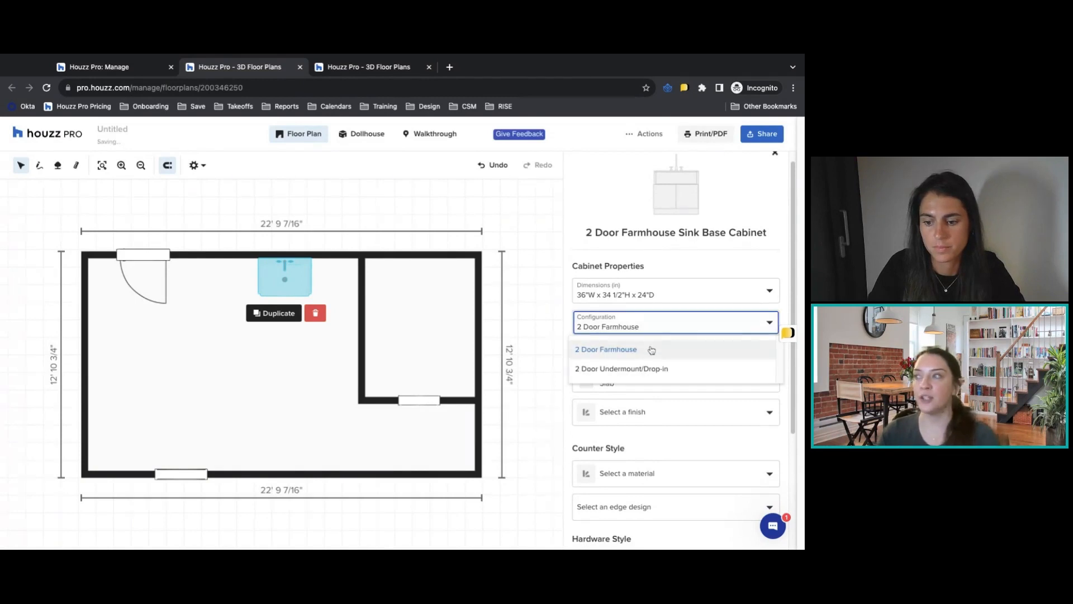
left_click(636, 370)
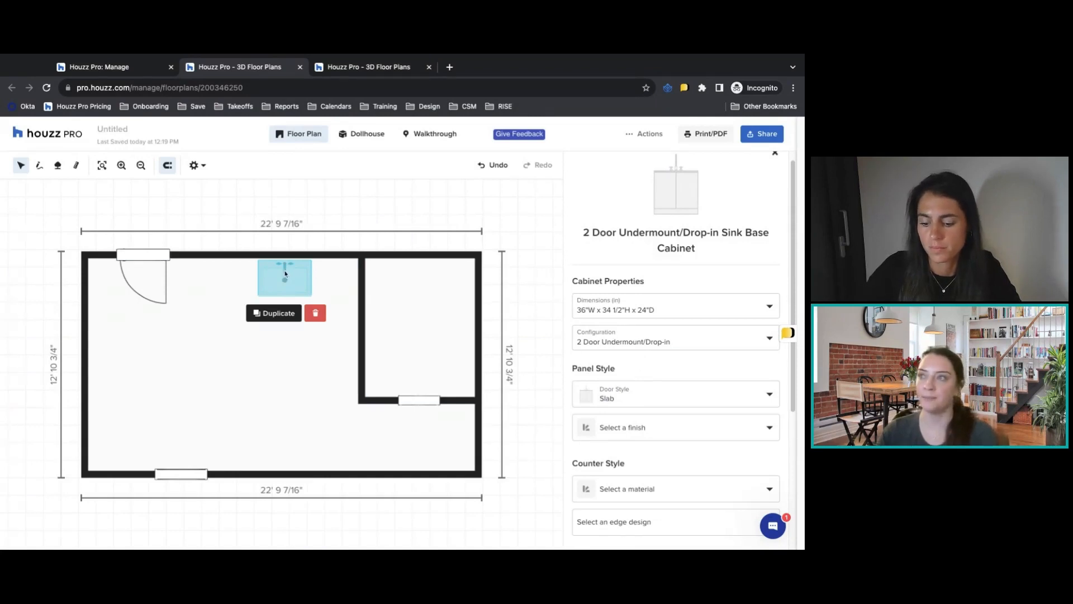
Set the sink cabinet's door style to Shaker and its panel finish to Paint Color.
left_click(673, 393)
scroll(677, 430, "down", 1)
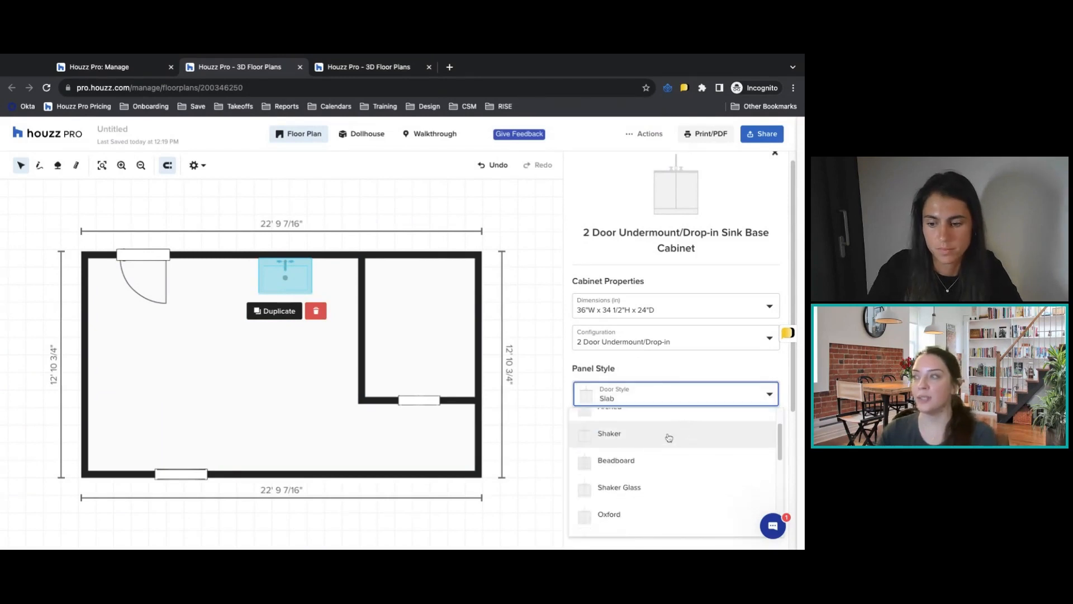
left_click(669, 442)
left_click(671, 436)
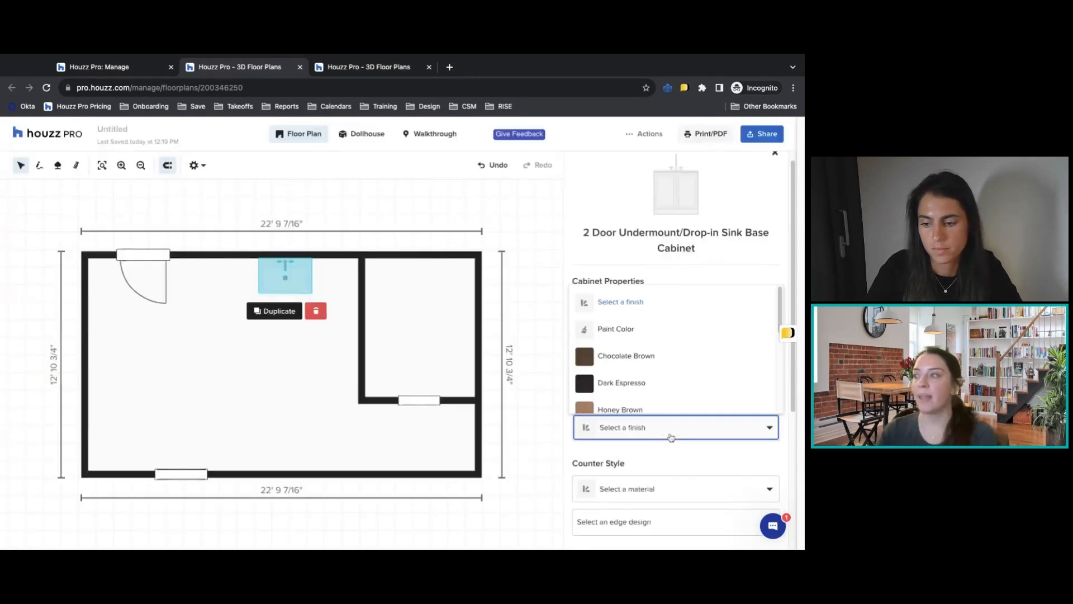
scroll(666, 344, "down", 2)
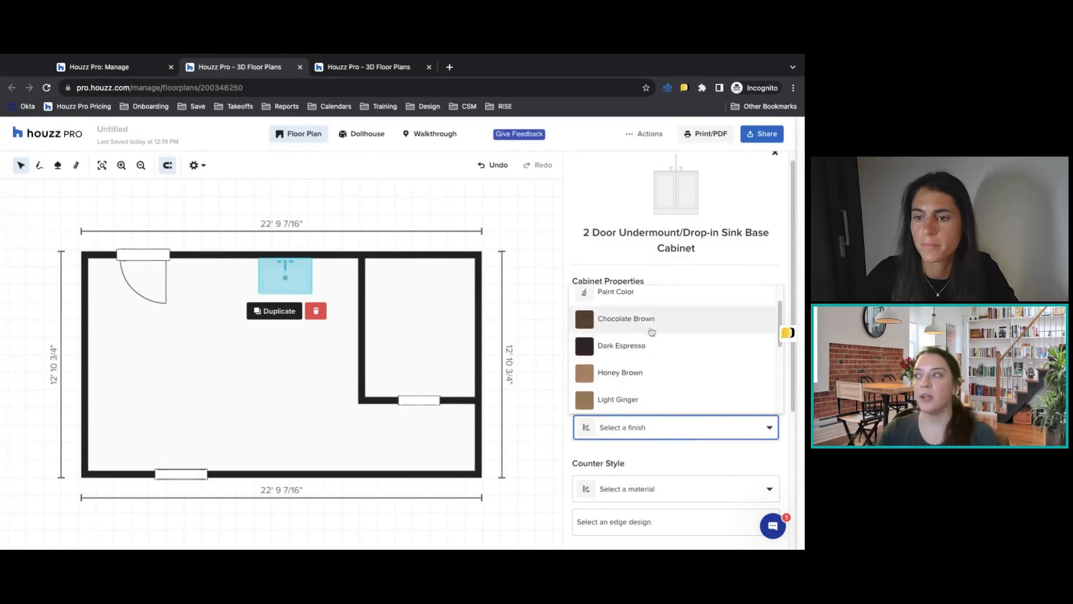
scroll(635, 358, "down", 5)
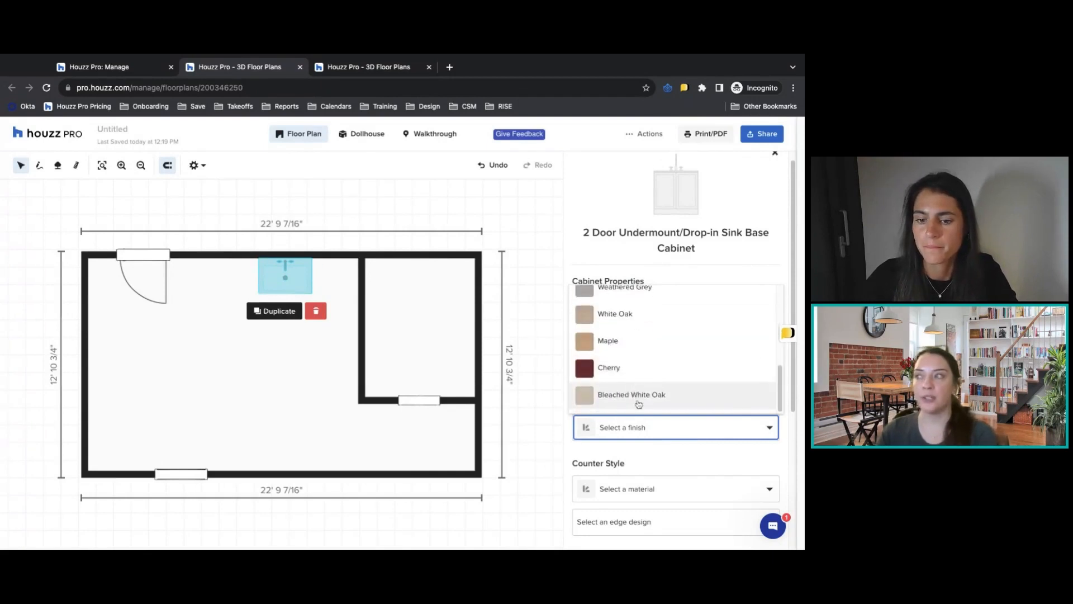
scroll(638, 397, "up", 6)
left_click(616, 327)
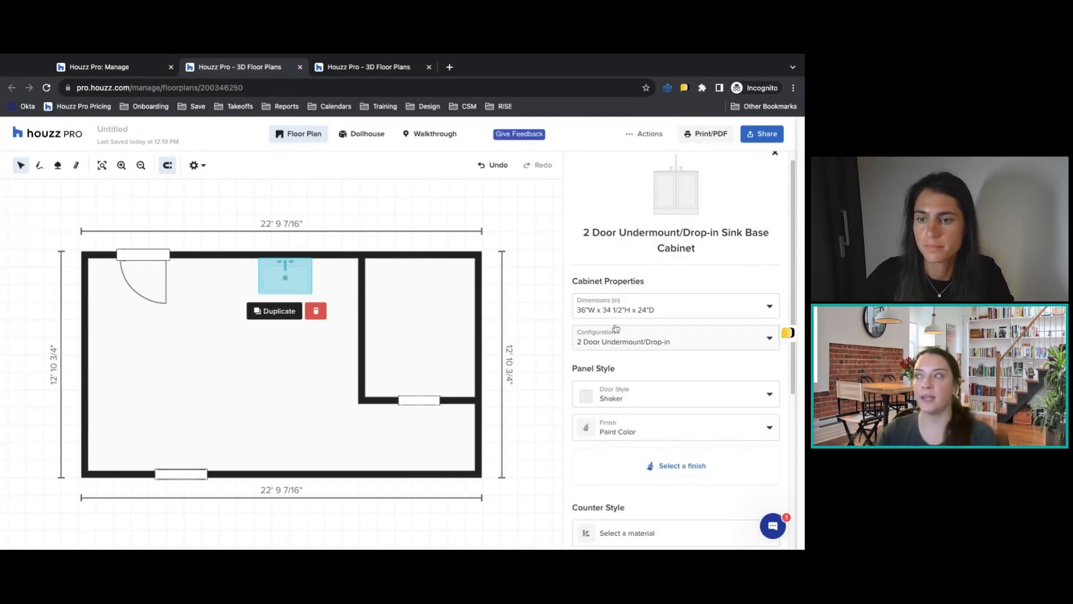
Choose the Sherwin-Williams green Calico SW 0017 as the sink cabinet's paint color and return to its properties.
left_click(679, 466)
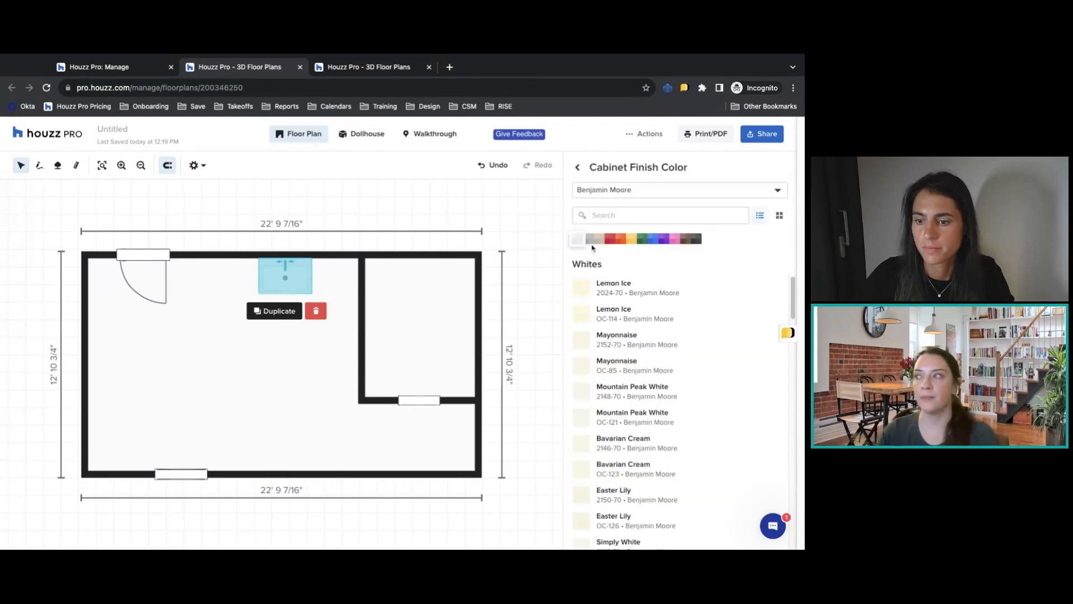
left_click(621, 192)
left_click(607, 234)
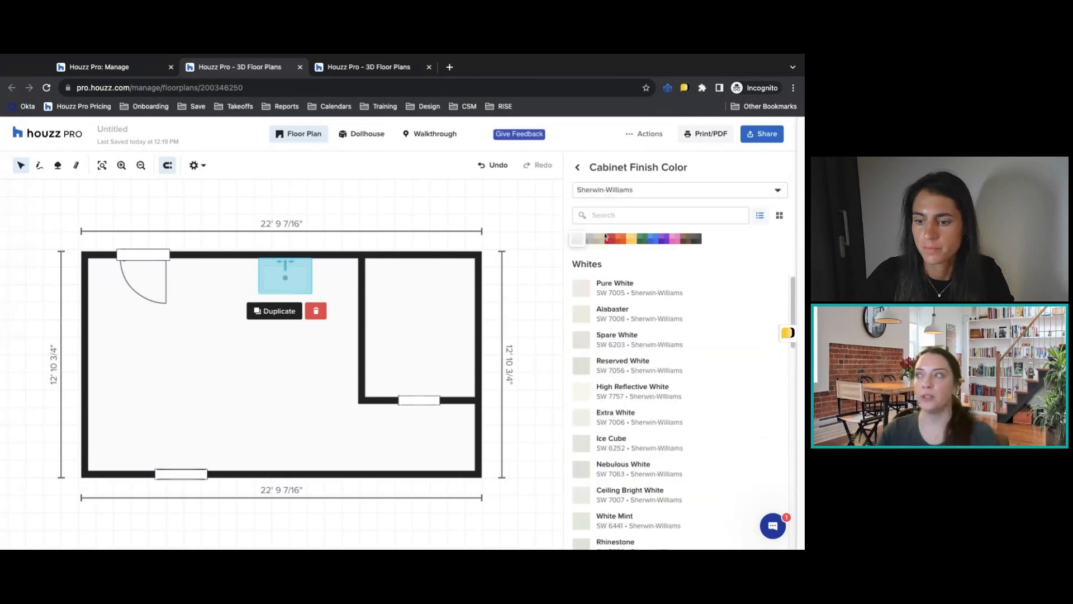
left_click(642, 239)
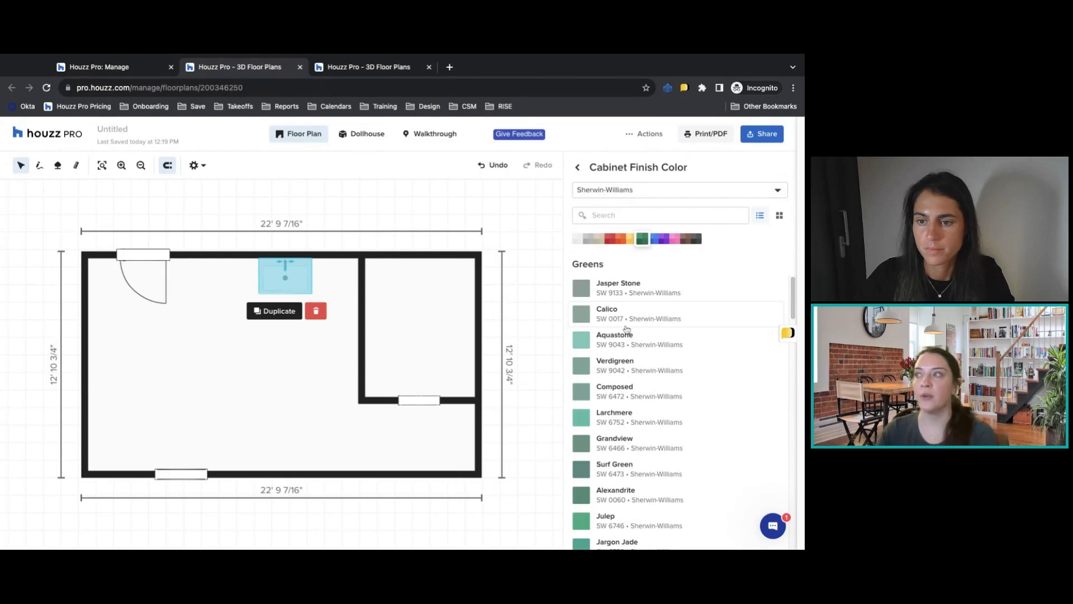
left_click(626, 322)
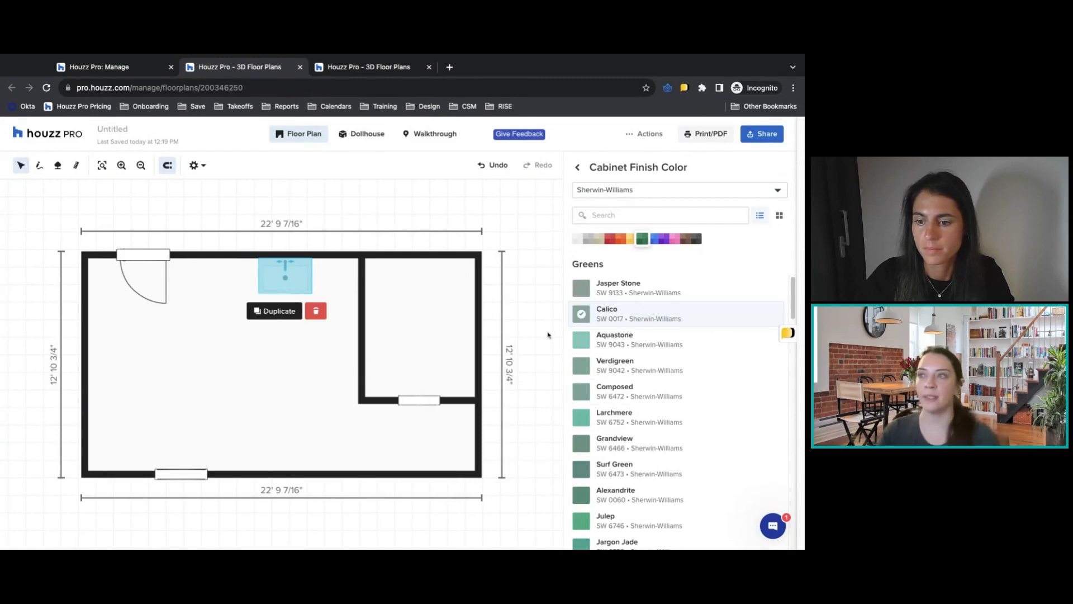
left_click(579, 168)
Give the sink cabinet a Calacatta Marble counter with an Eased edge design.
scroll(658, 370, "down", 4)
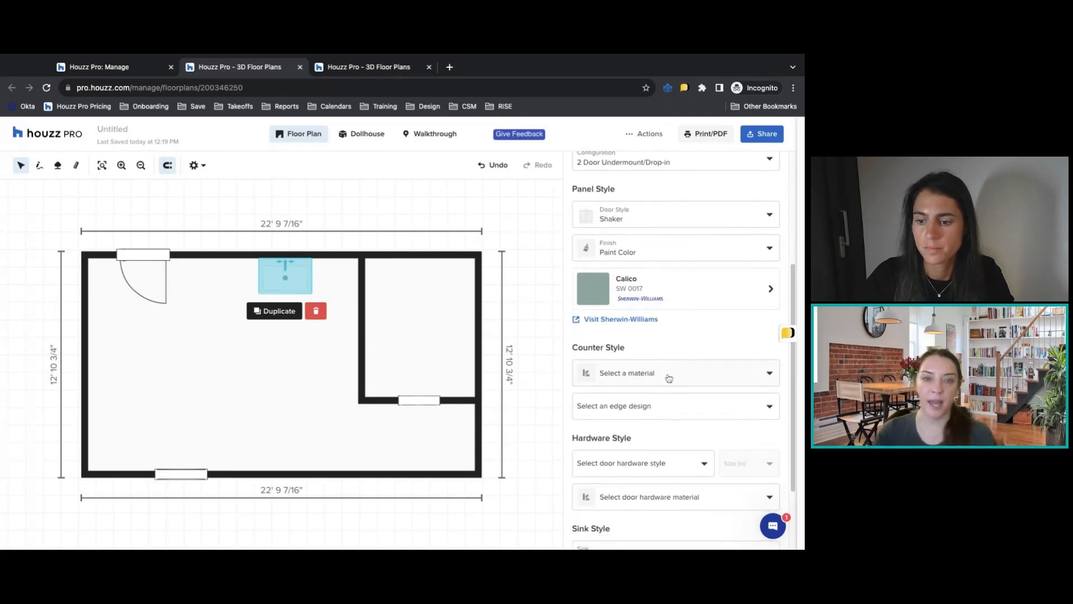
left_click(649, 378)
scroll(653, 417, "down", 3)
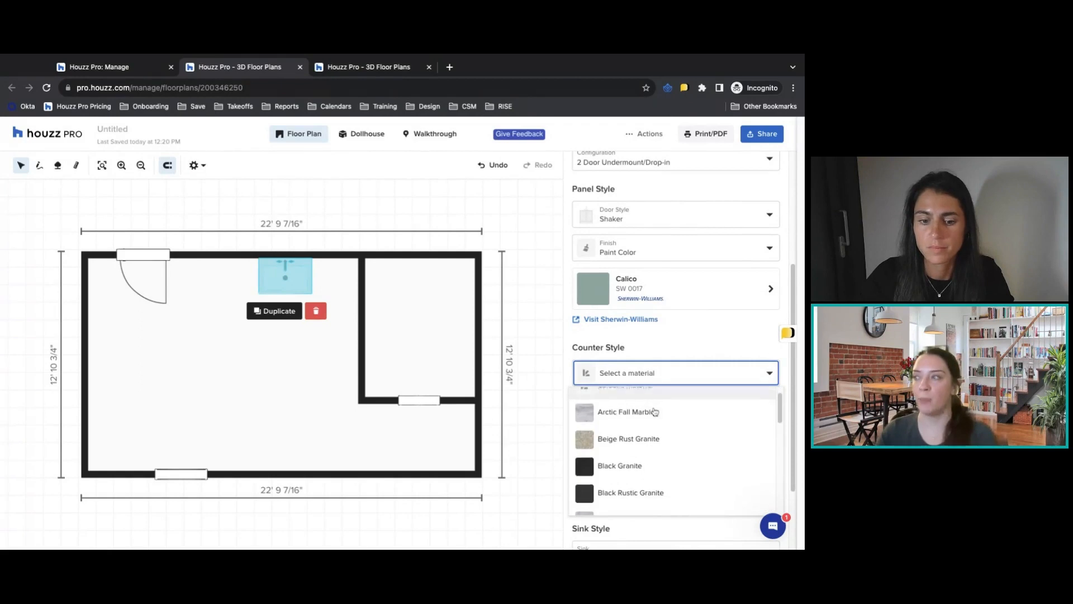
left_click(629, 405)
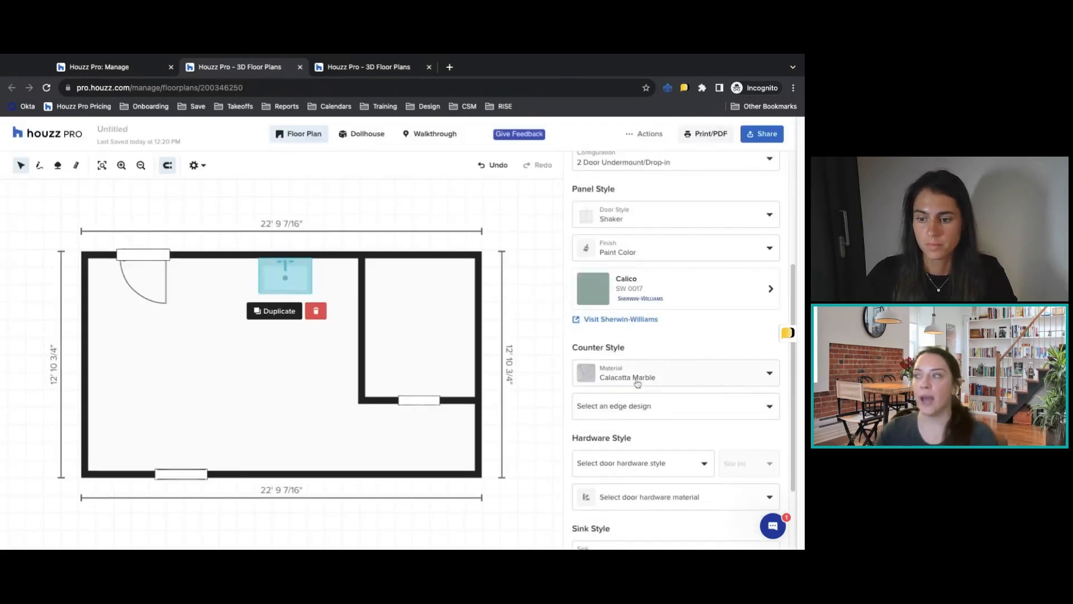
left_click(642, 406)
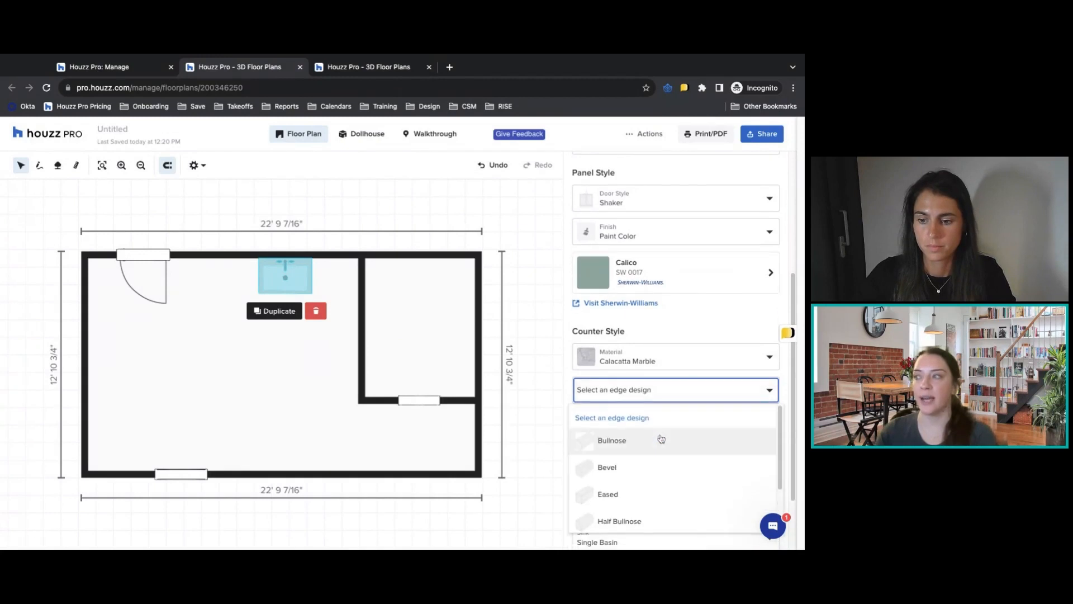
left_click(646, 492)
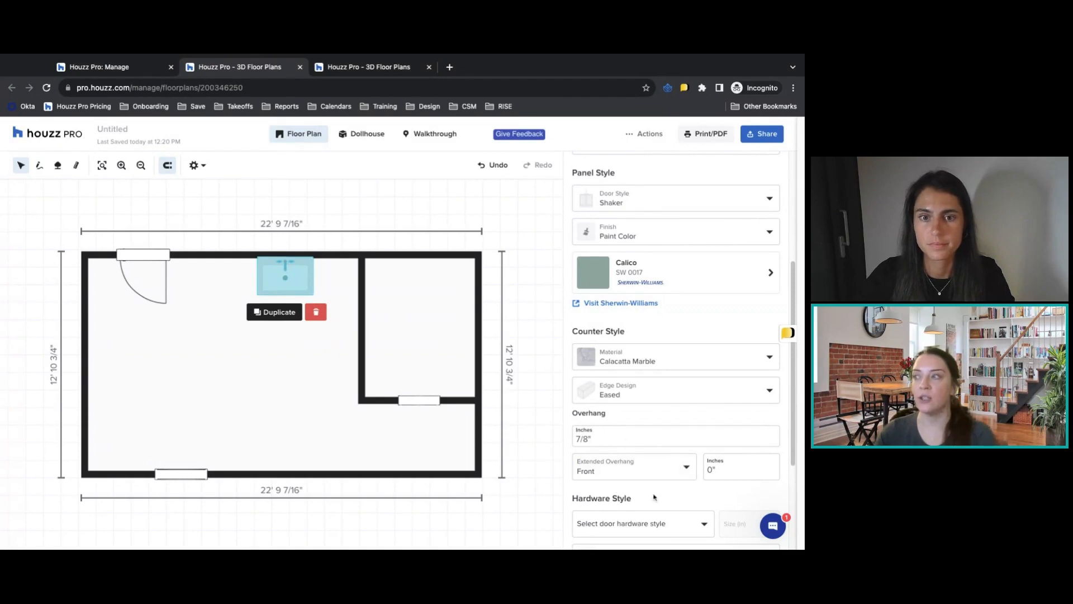
Set the sink cabinet's door hardware to Knob - Cylinder in Brushed Metal.
scroll(644, 481, "down", 3)
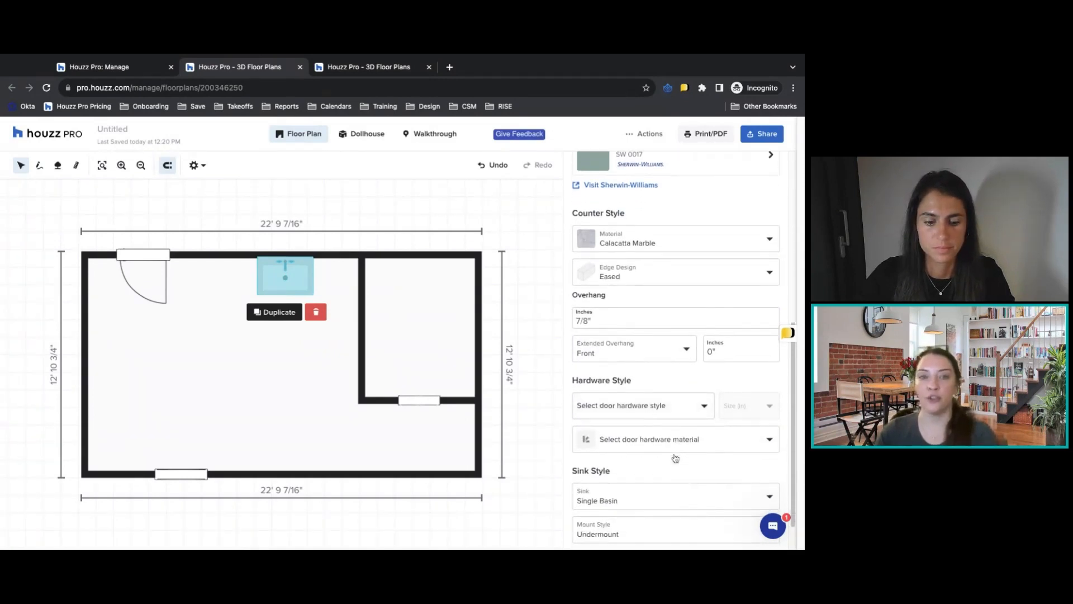
left_click(674, 410)
scroll(673, 410, "down", 1)
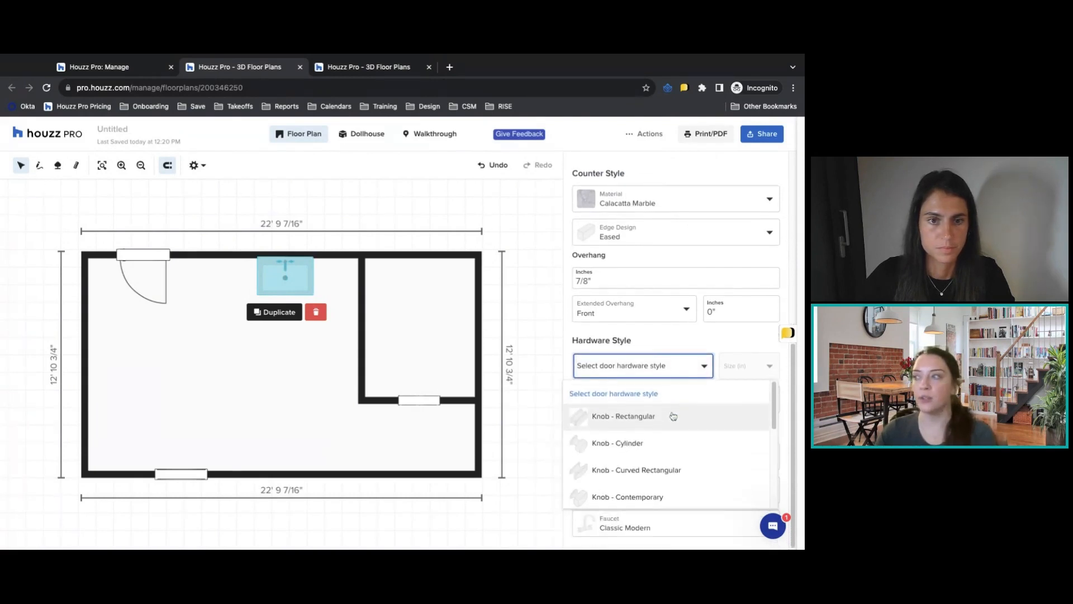
left_click(642, 443)
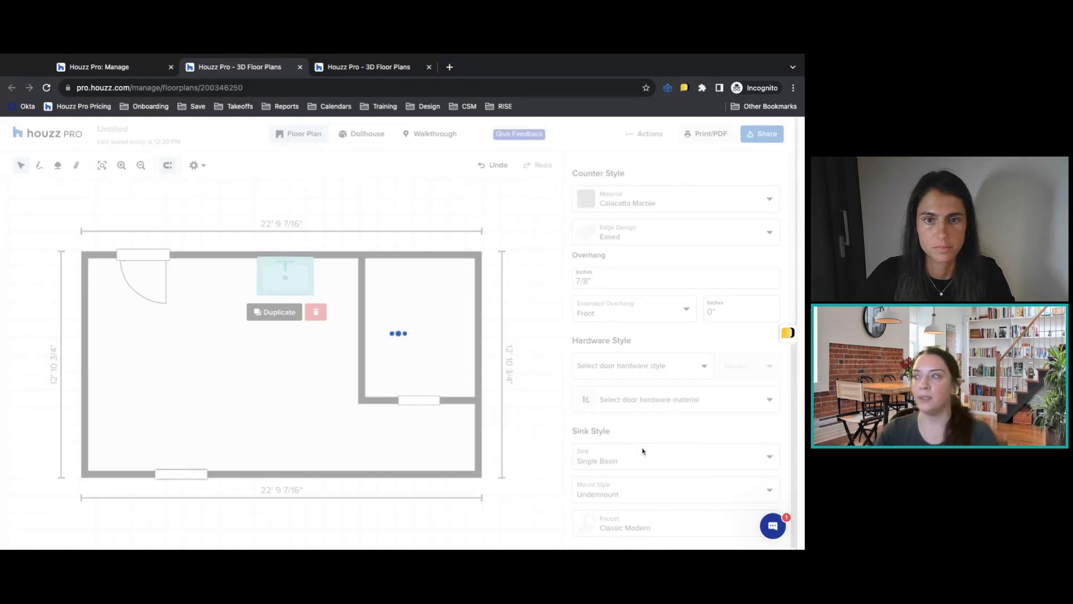
left_click(665, 400)
left_click(621, 510)
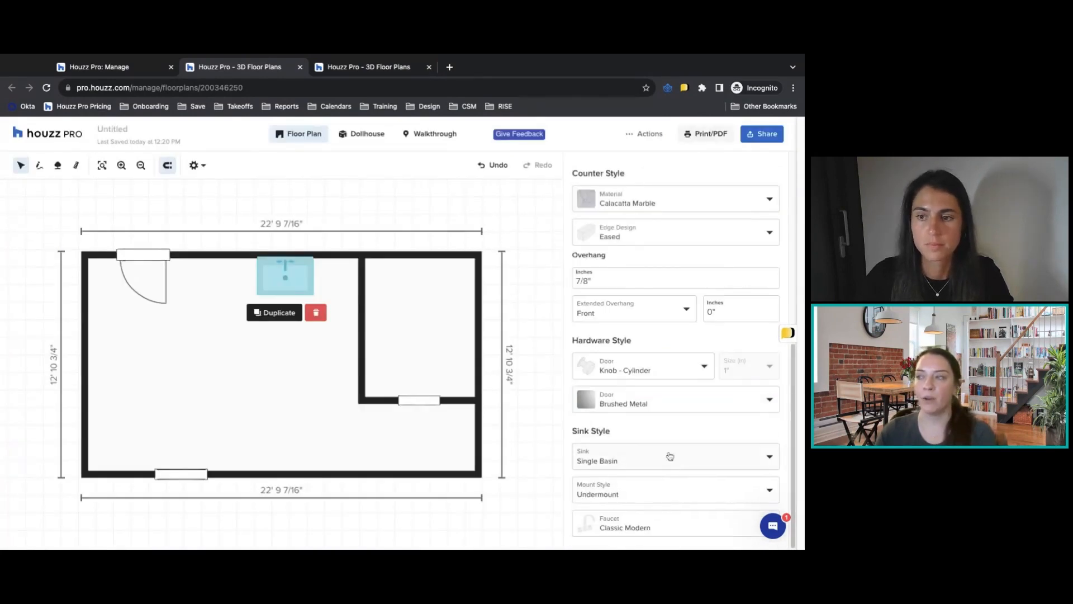
Keep the sink cabinet's Single Basin sink with Undermount mounting and set its faucet to Pull Down Modern 2.
left_click(669, 452)
left_click(667, 435)
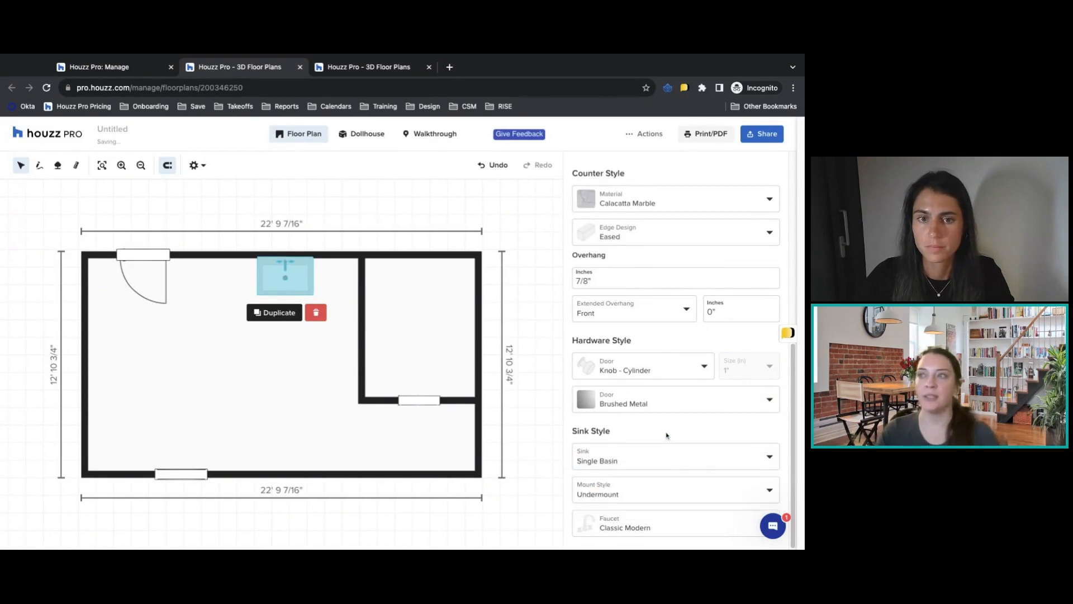
left_click(635, 490)
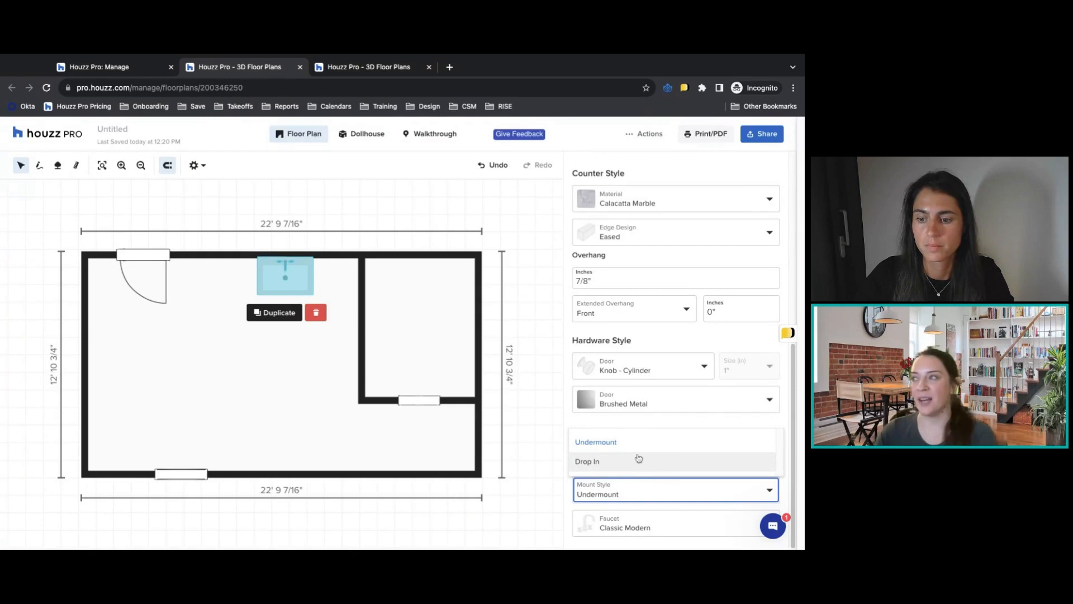
left_click(653, 426)
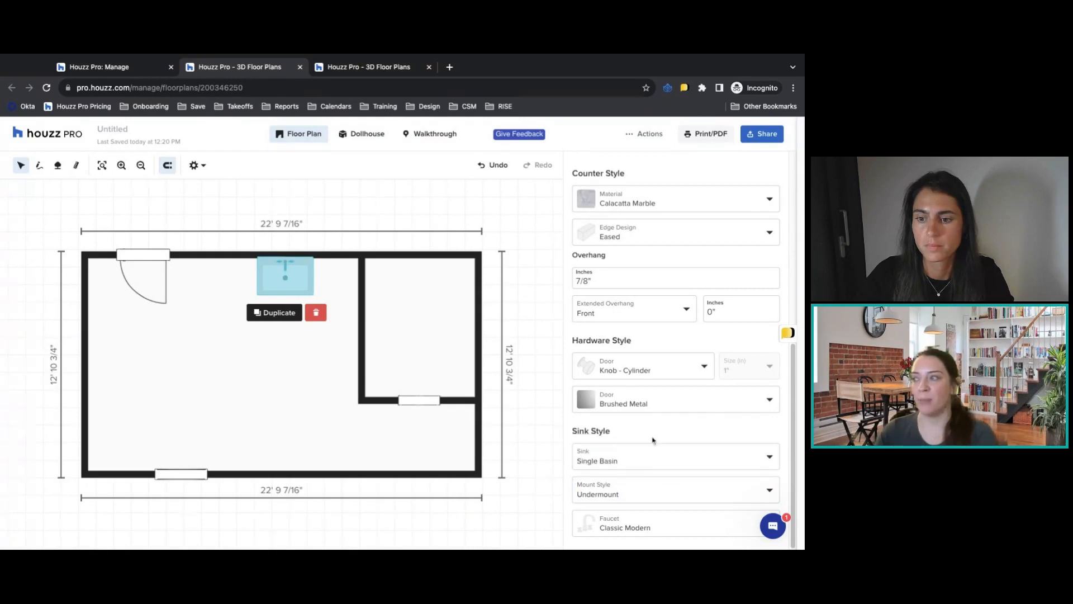
left_click(657, 527)
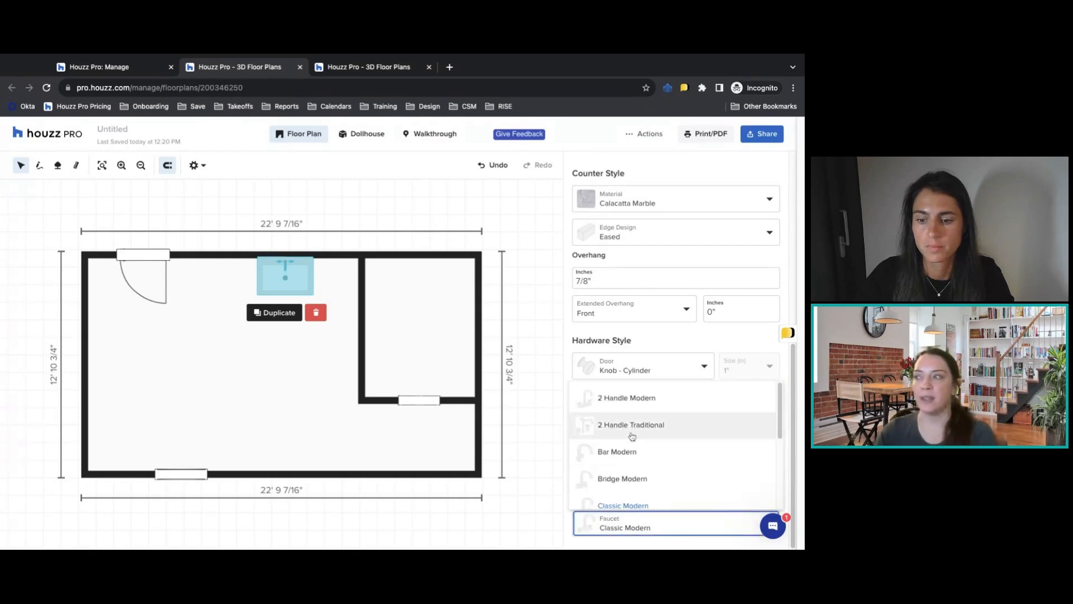
scroll(631, 436, "down", 3)
left_click(609, 413)
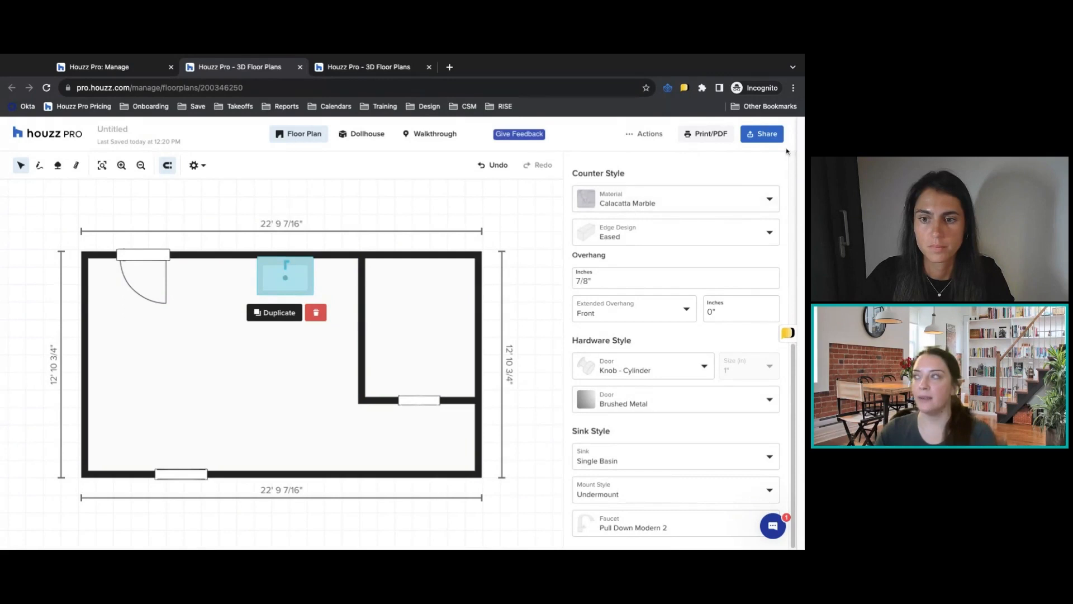
Add a 36"W x 34 1/2"H x 24"D 2 Door, 2 Drawer Base Cabinet beside the sink cabinet, on the side facing the door.
left_click(335, 287)
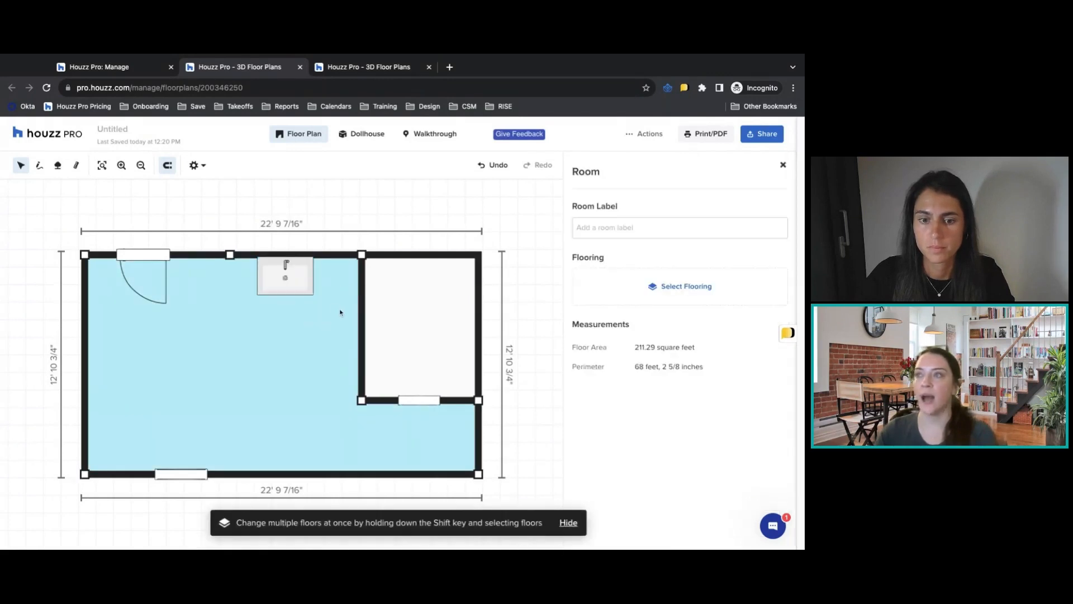
left_click(783, 166)
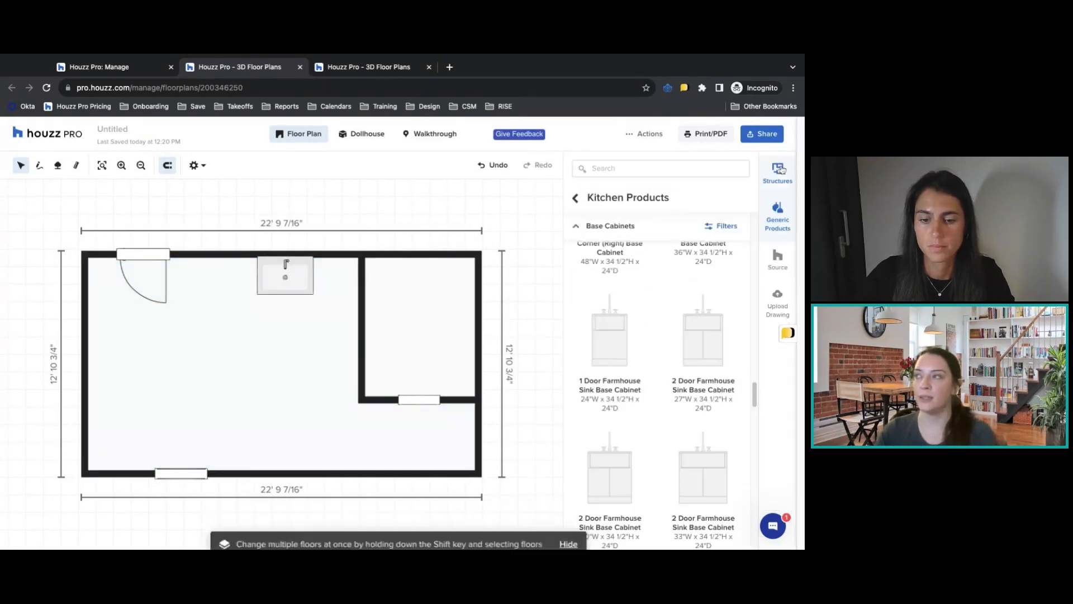
scroll(700, 401, "down", 3)
scroll(700, 401, "up", 10)
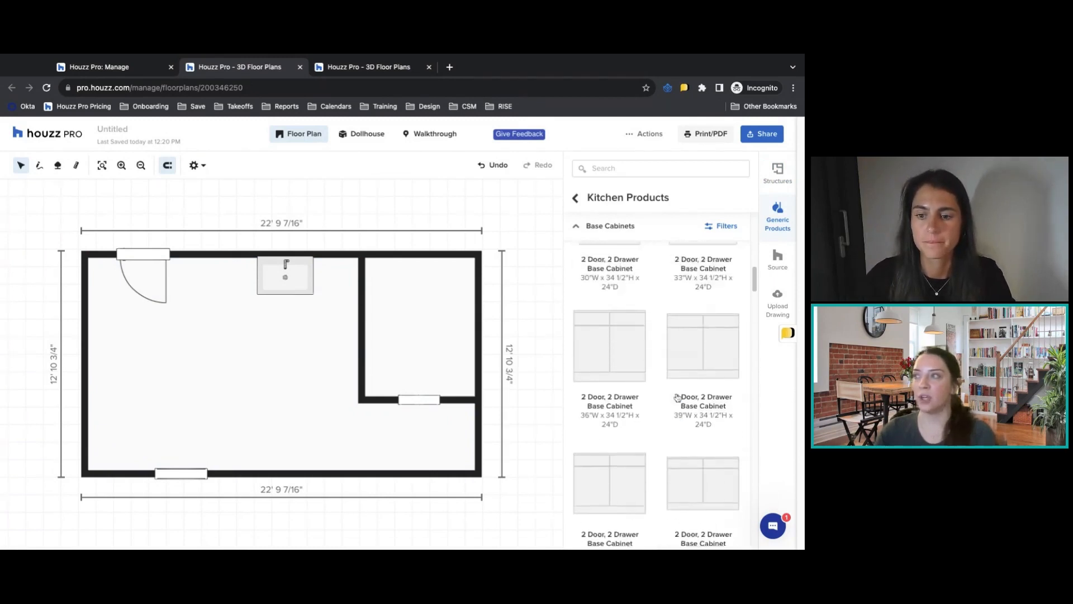
left_click_drag(609, 386, 230, 287)
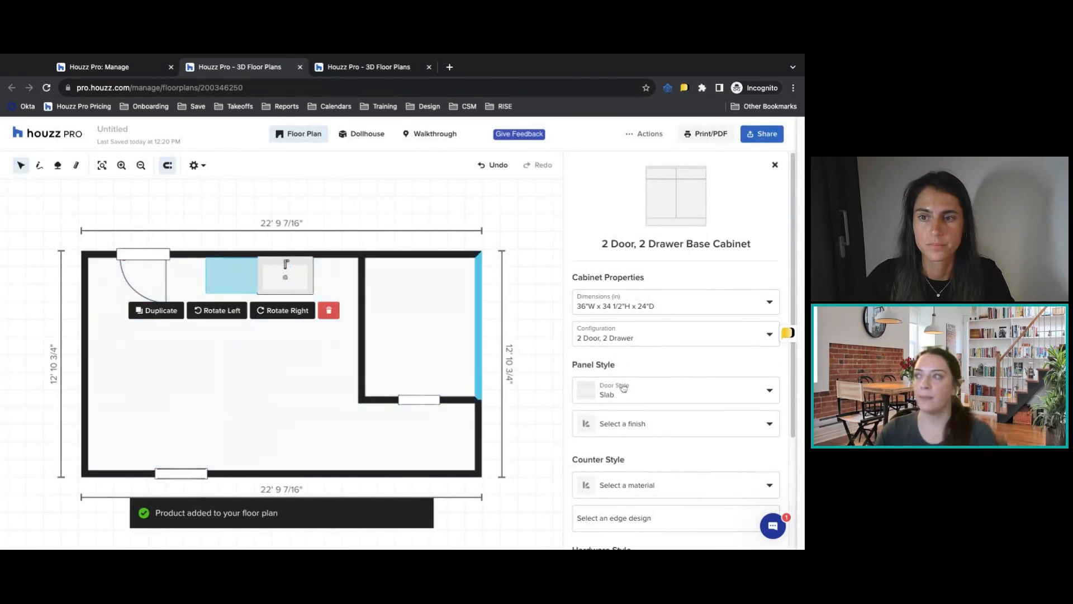
Set the new base cabinet's door style to Shaker and its panel finish to Paint Color.
scroll(724, 356, "down", 1)
left_click(633, 383)
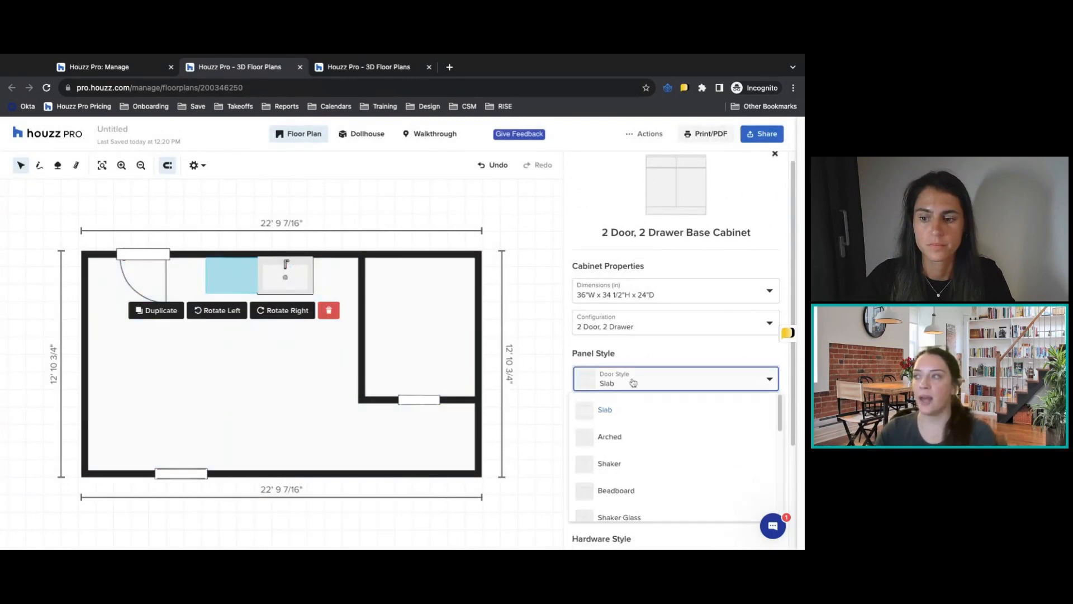
left_click(632, 465)
left_click(647, 418)
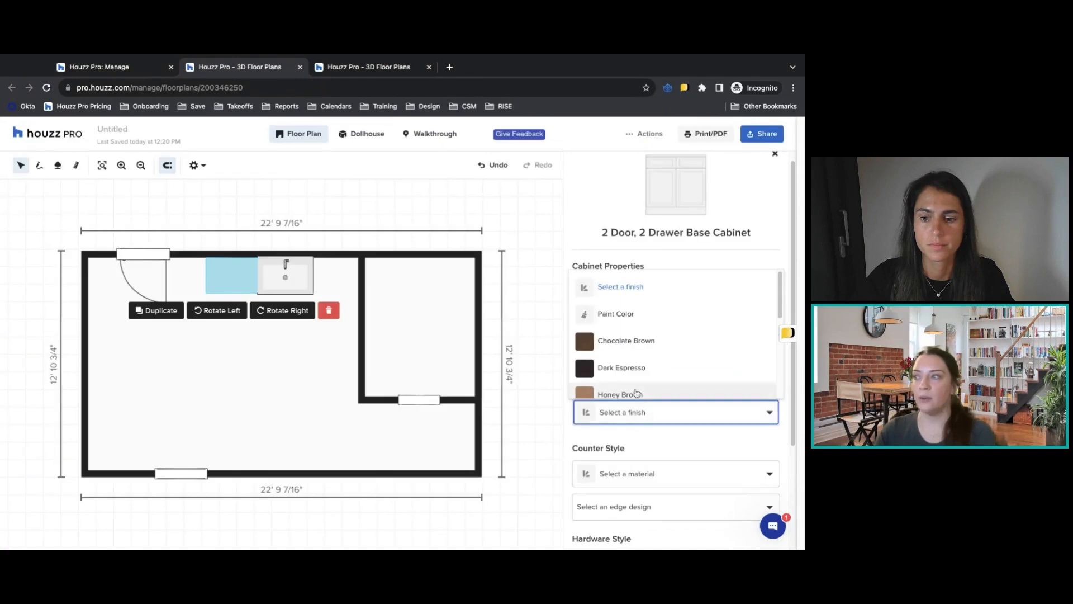
left_click(628, 311)
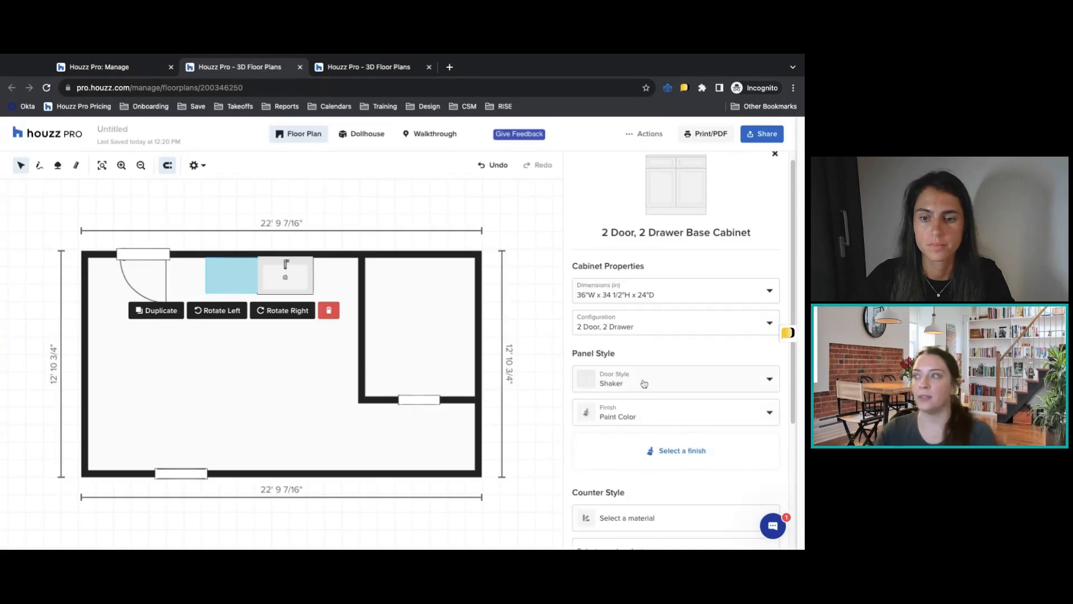
Try to apply the Sherwin-Williams green Calico SW 0017 as the base cabinet's finish color and return to its properties.
left_click(663, 450)
left_click(630, 191)
left_click(623, 229)
left_click(642, 239)
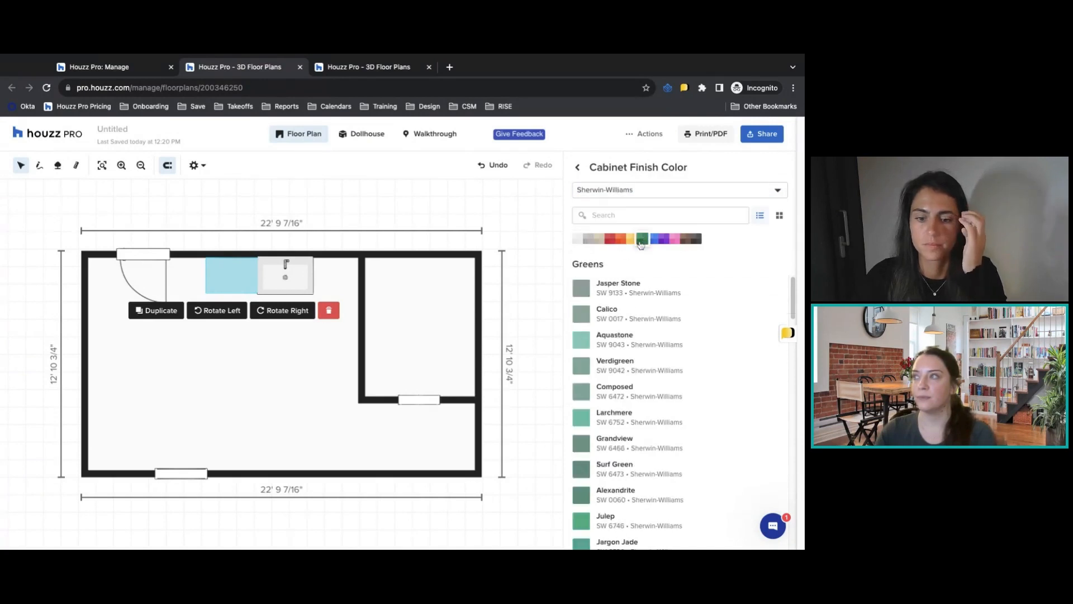
left_click(613, 310)
left_click(580, 170)
Give the base cabinet a Calacatta Marble counter with an Eased edge design.
scroll(681, 414, "down", 2)
scroll(680, 414, "down", 2)
left_click(664, 376)
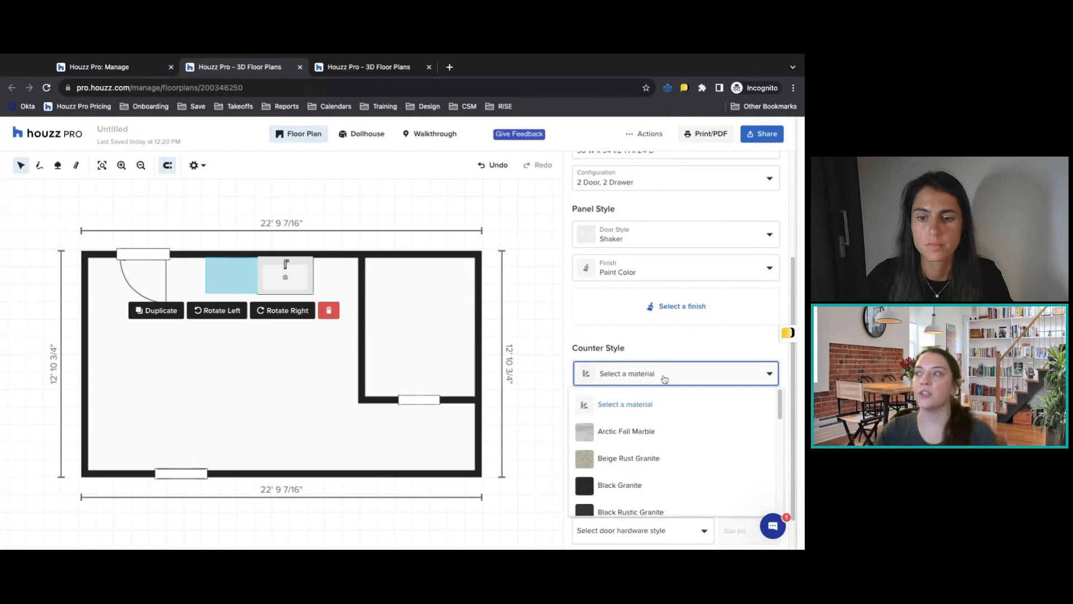
scroll(664, 455, "down", 1)
left_click(652, 474)
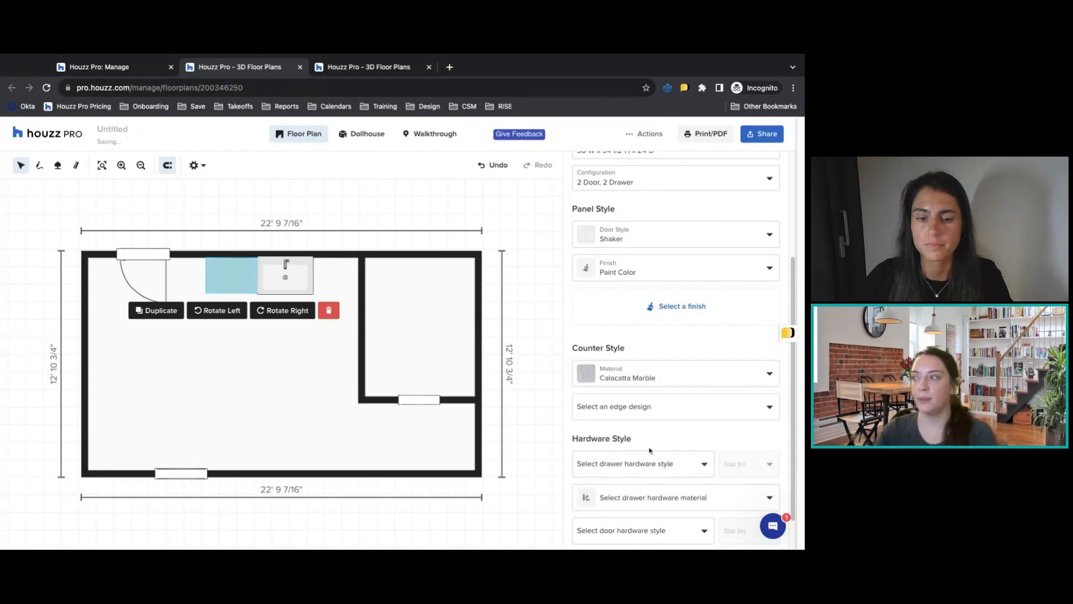
left_click(645, 406)
left_click(617, 351)
Set the base cabinet's drawer hardware to Knob - Cylinder in Brushed Metal.
scroll(671, 380, "down", 3)
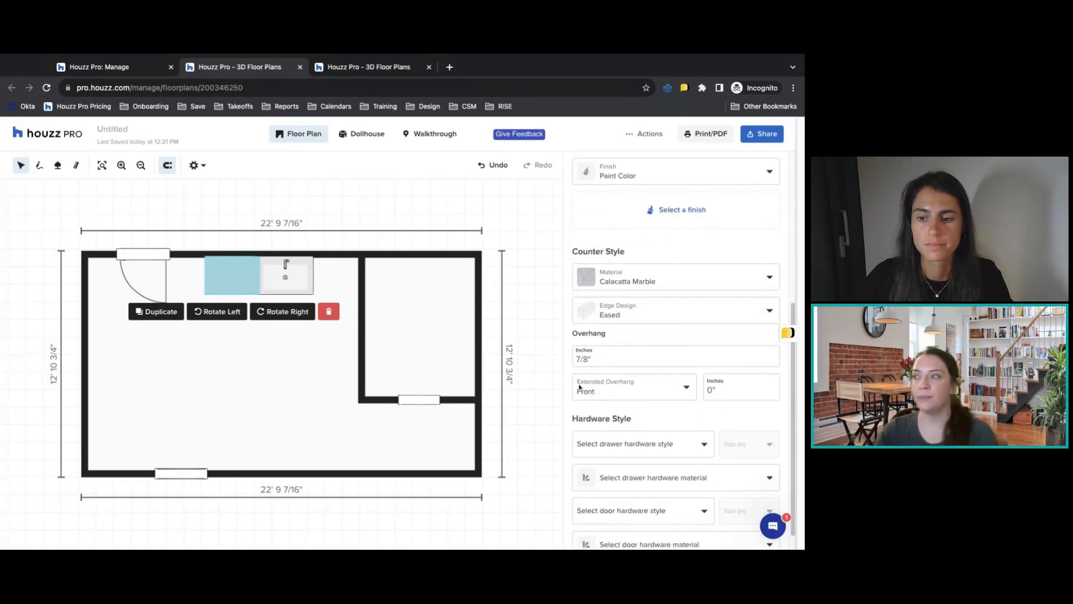
left_click(625, 432)
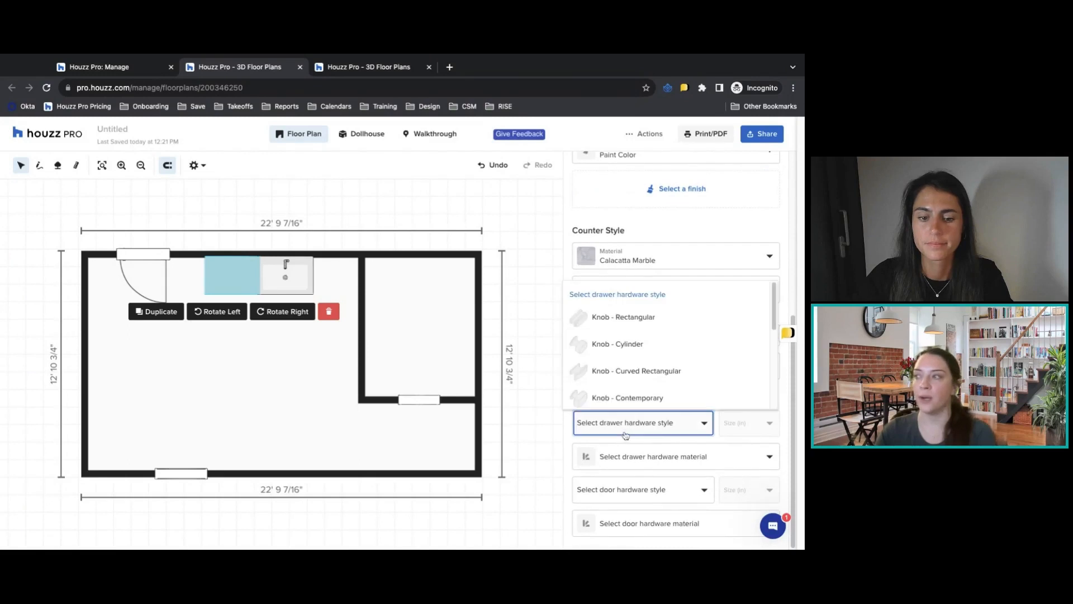
left_click(628, 347)
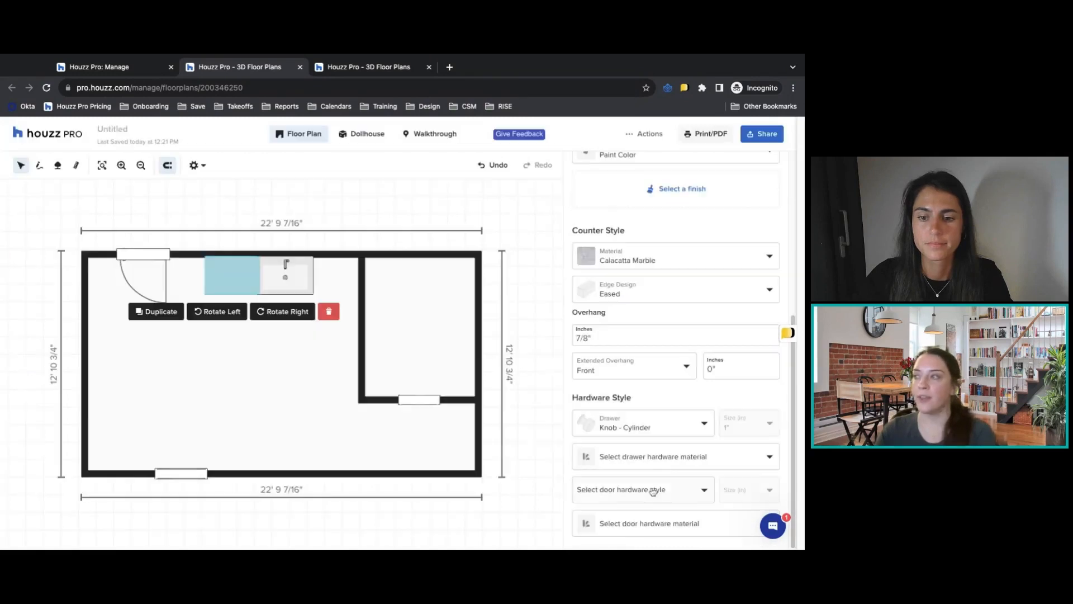
left_click(652, 463)
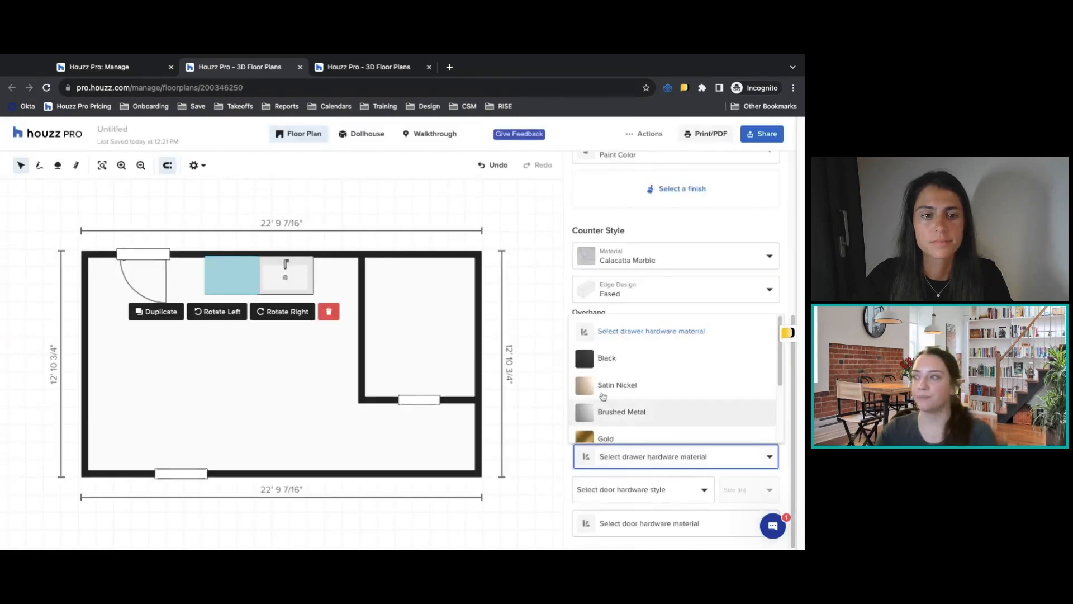
left_click(628, 410)
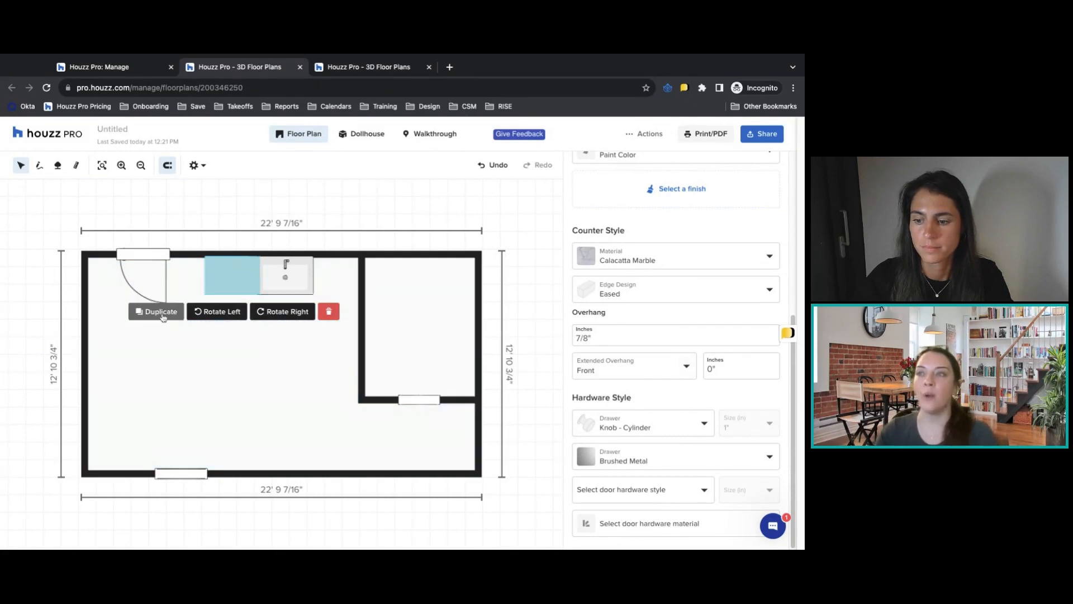
Duplicate the base cabinet and place the copy at the free end of the cabinet run, relocating the 2-panel door to the adjacent side wall.
left_click(162, 311)
left_click_drag(152, 255, 86, 394)
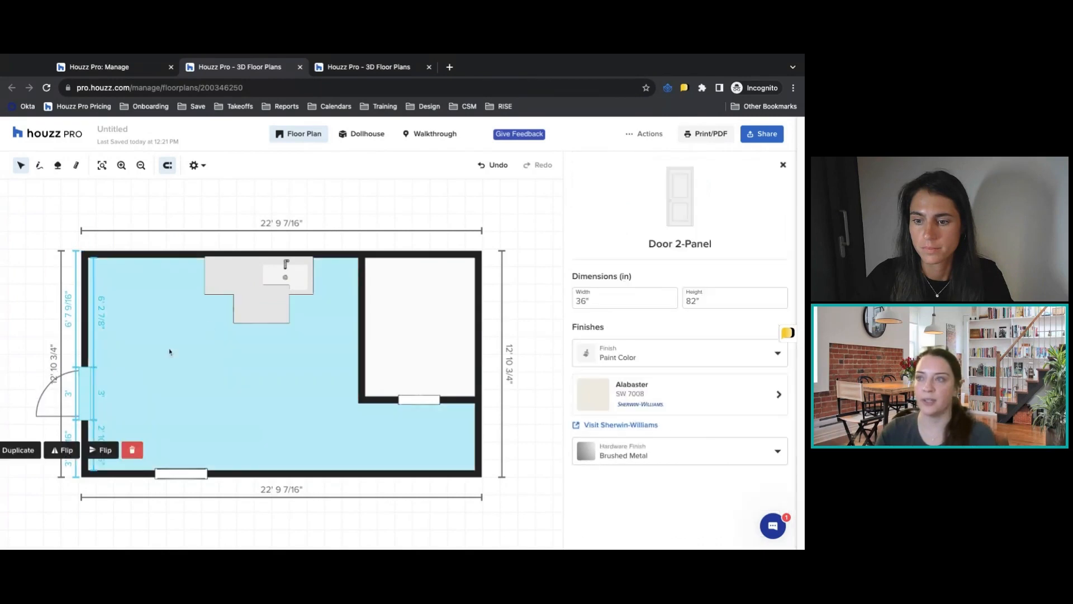
left_click_drag(261, 310, 180, 282)
Try the 39"W x 34 1/2"H x 24"D size on the duplicated base cabinet, returning it to 36"W.
scroll(745, 364, "down", 2)
scroll(745, 364, "down", 5)
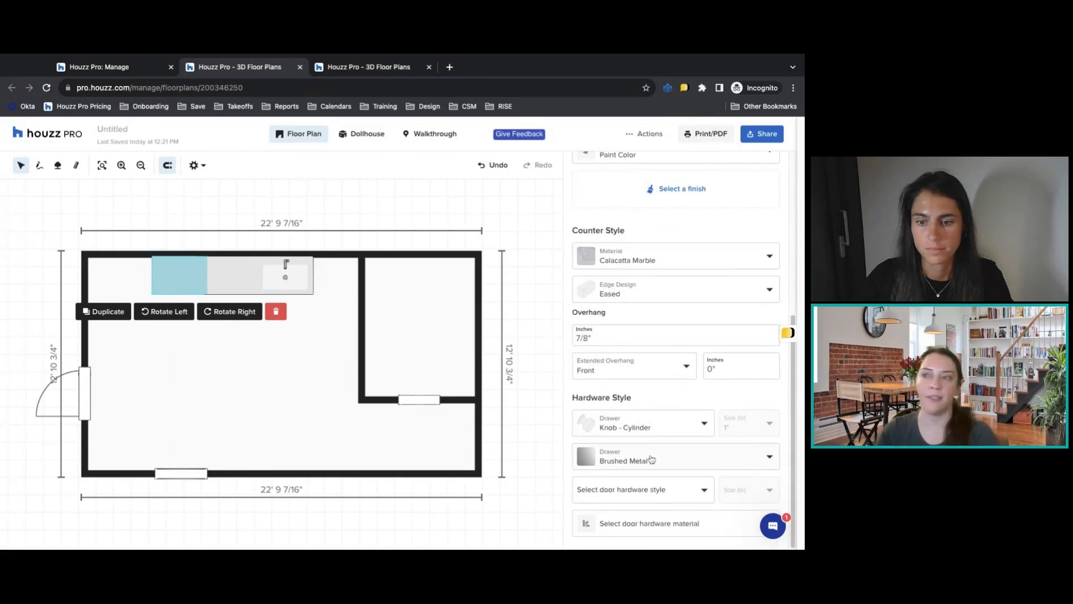
scroll(652, 460, "up", 5)
scroll(618, 306, "down", 1)
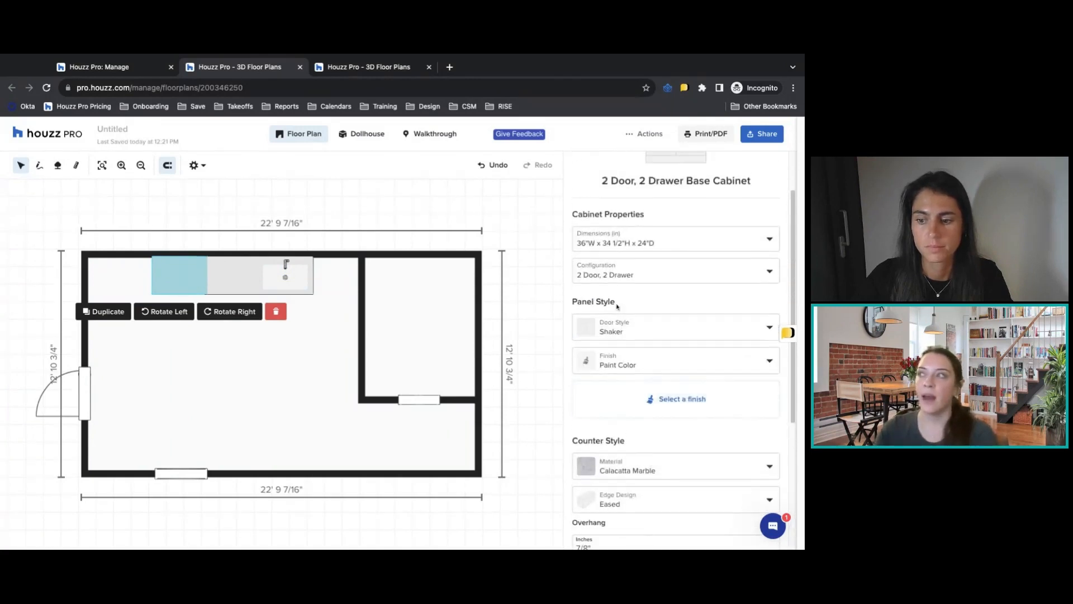
left_click(645, 243)
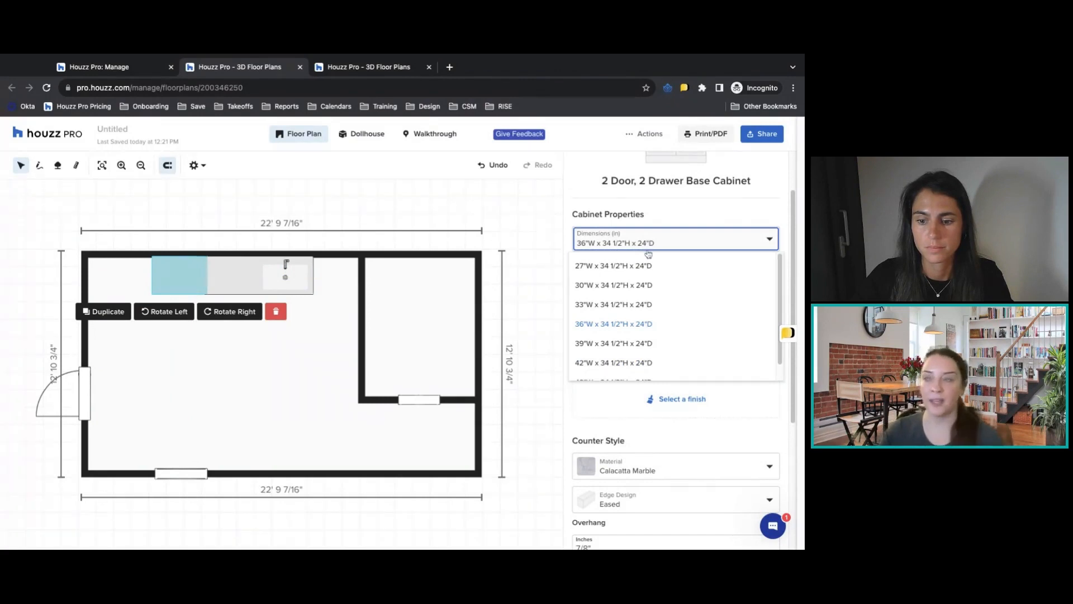
left_click(634, 344)
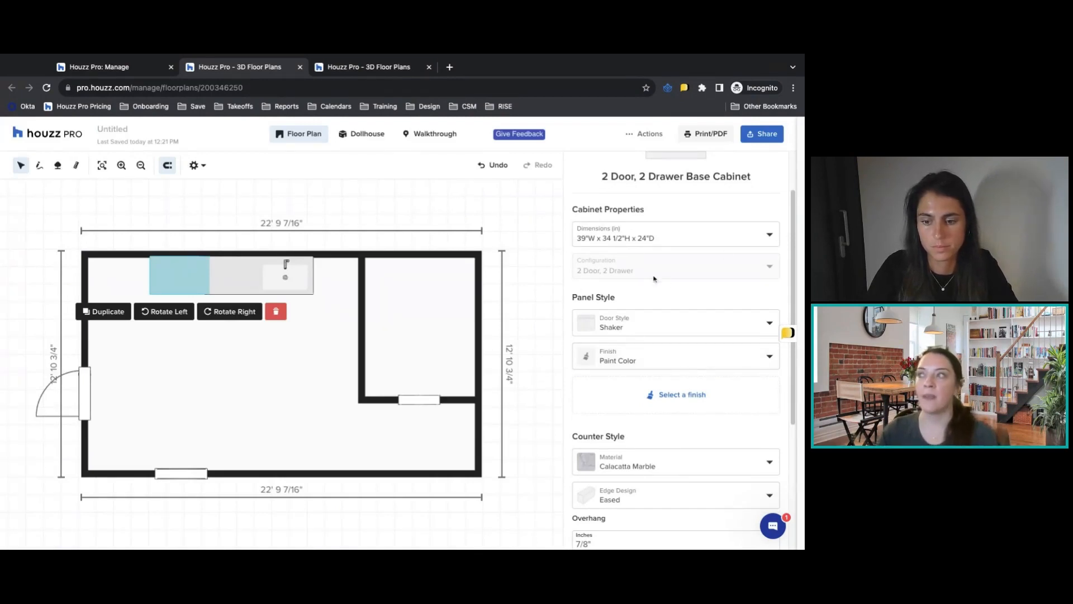
left_click(643, 239)
left_click(622, 290)
Change the duplicated cabinet's configuration to 1 Regular, 2 Deep Drawer and return to the kitchen product catalog.
left_click(641, 267)
left_click(636, 301)
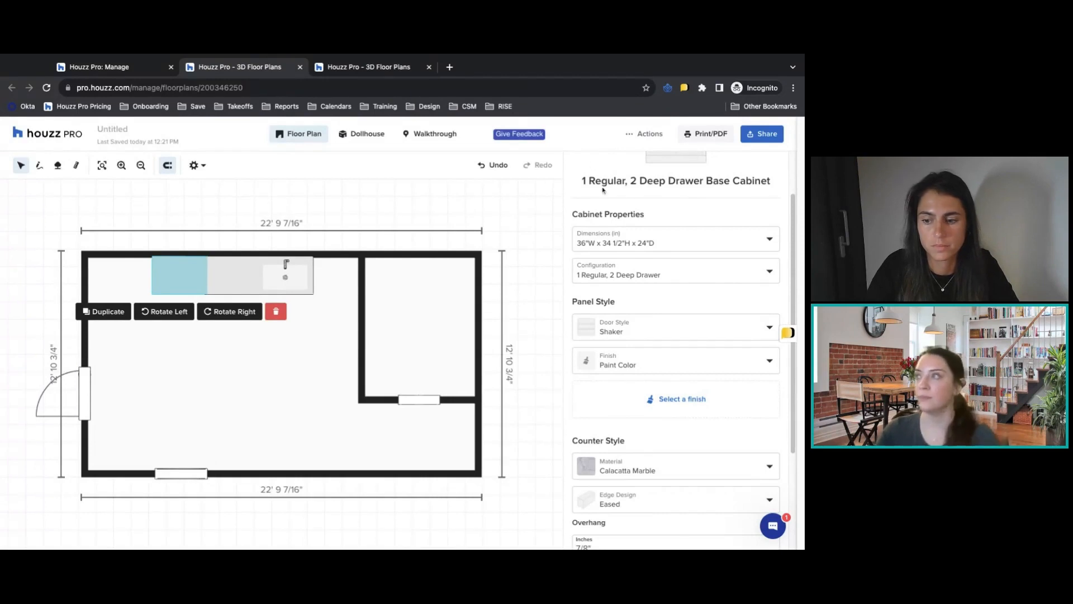
left_click(116, 283)
left_click(782, 165)
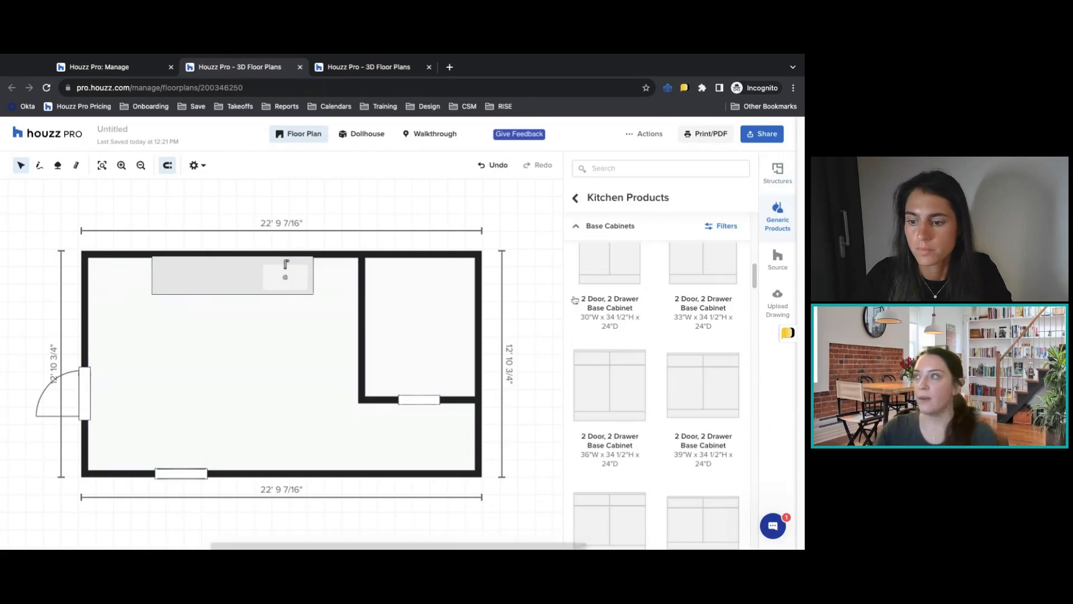
Add a 36"W x 34 1/2"H x 24"D 2 Door, Double Sided Base Island in the open floor opposite the cabinet run and close its properties.
left_click(577, 225)
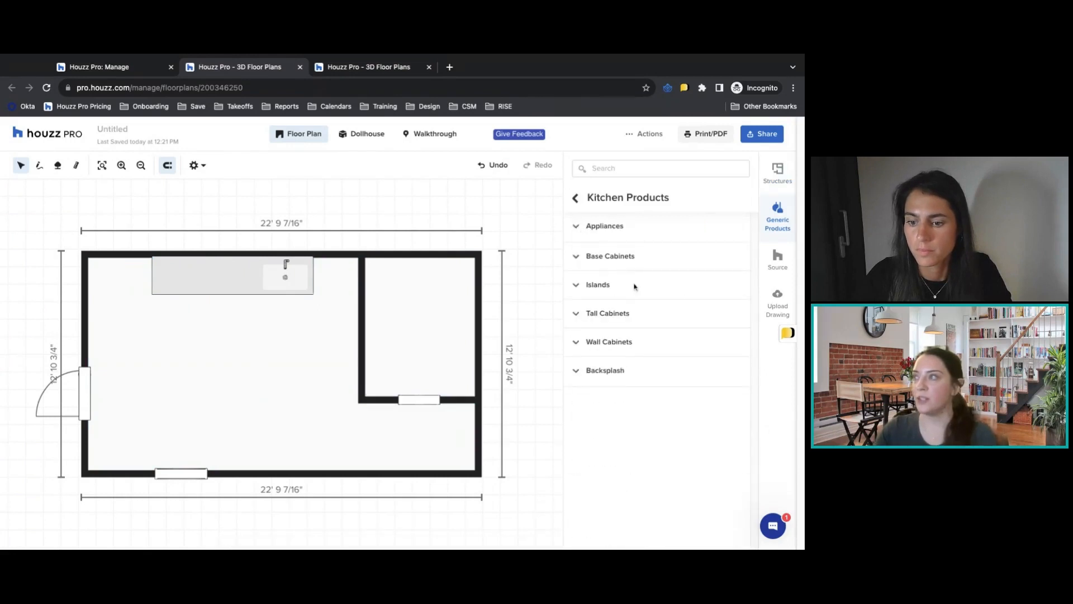
left_click(597, 284)
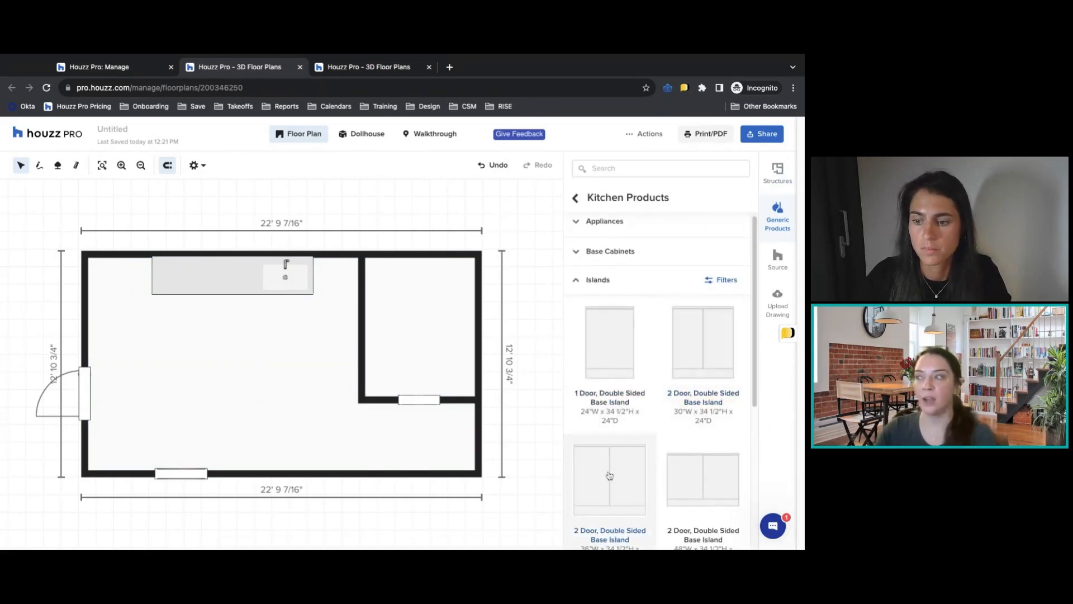
scroll(628, 458, "down", 2)
left_click_drag(627, 457, 225, 361)
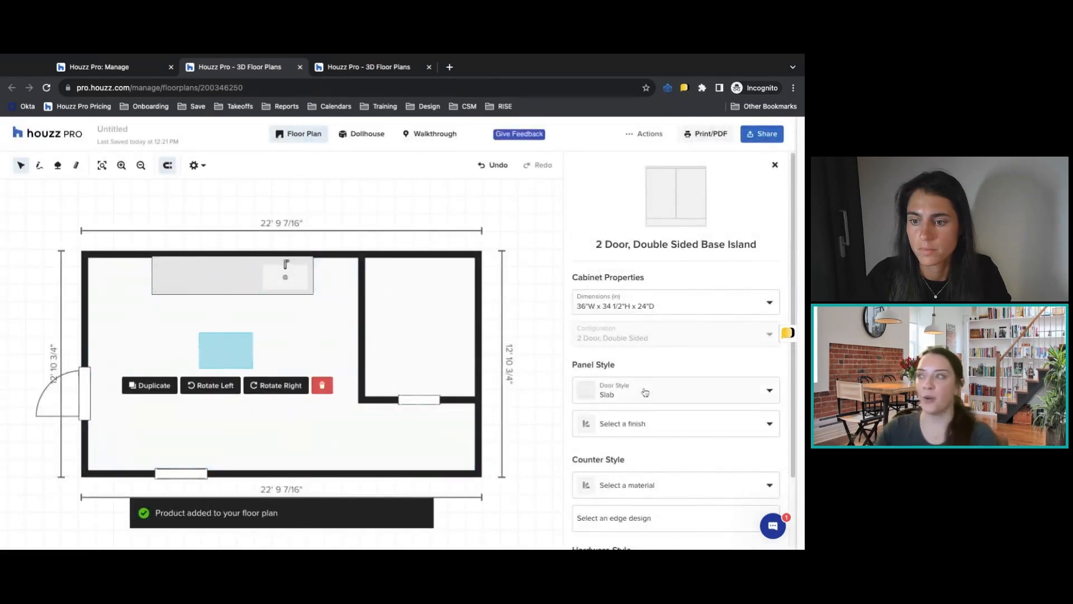
scroll(648, 388, "down", 2)
scroll(648, 389, "down", 1)
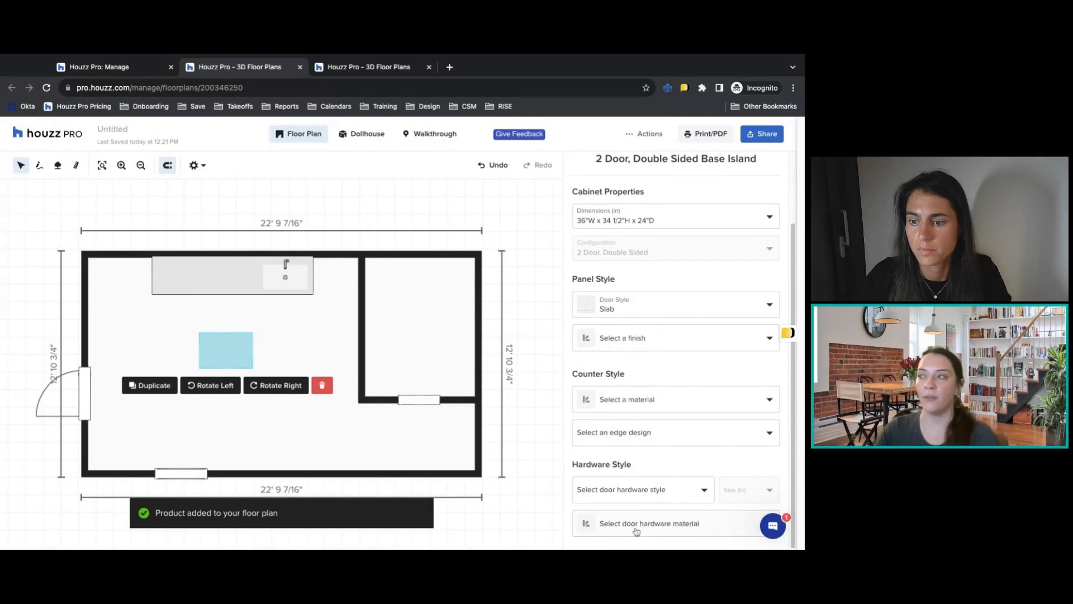
left_click(354, 347)
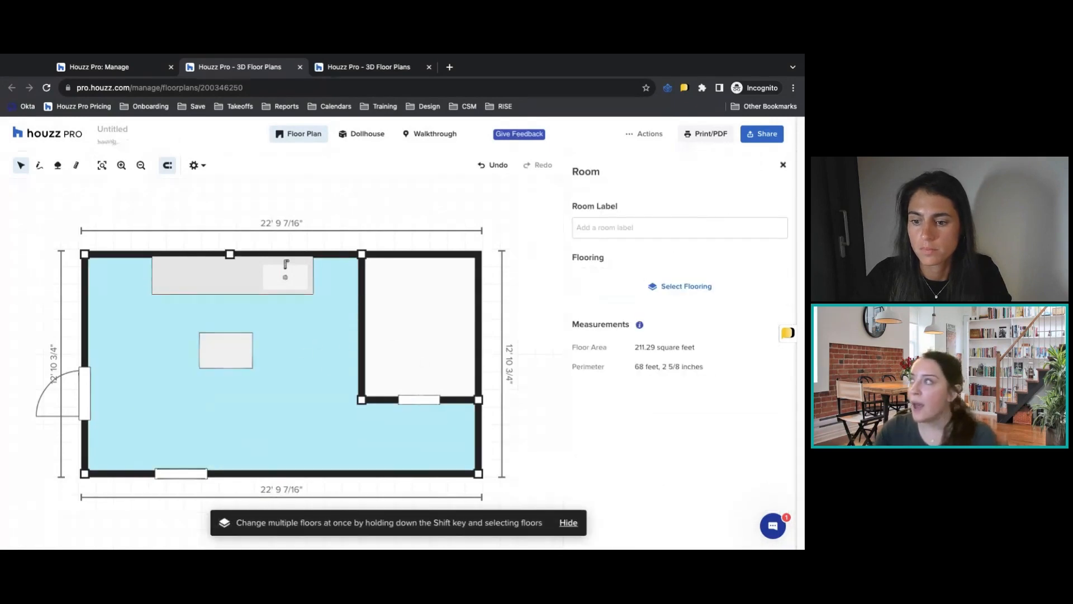
left_click(782, 166)
Add a 1 Door Wall Cabinet measuring 12"W x 30"H x 12"D from the kitchen products to the floor plan.
scroll(672, 333, "down", 3)
left_click(599, 226)
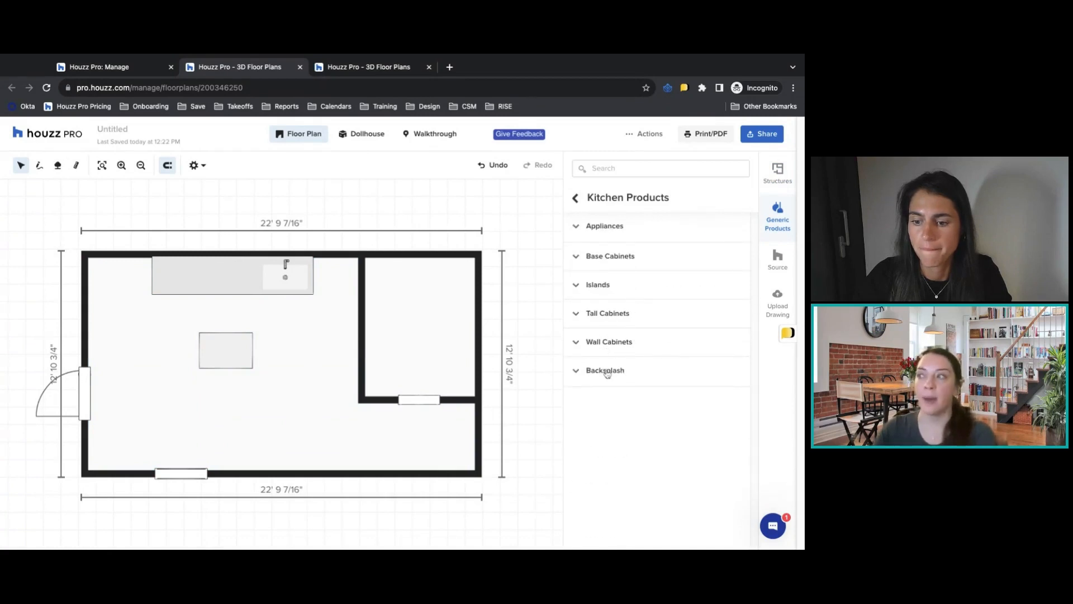
left_click(608, 341)
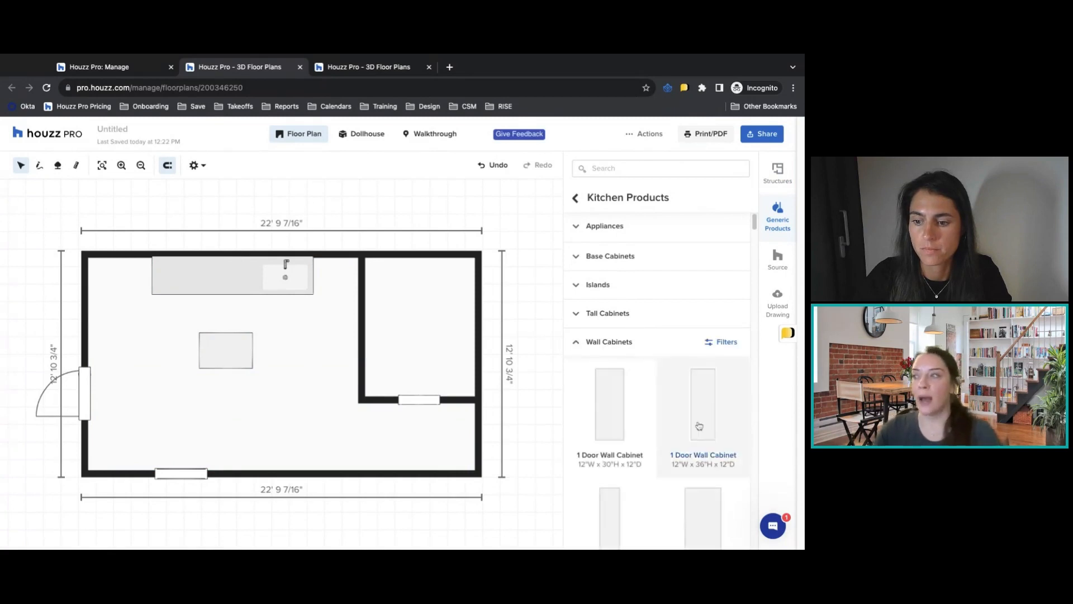
scroll(609, 358, "down", 1)
left_click(613, 362)
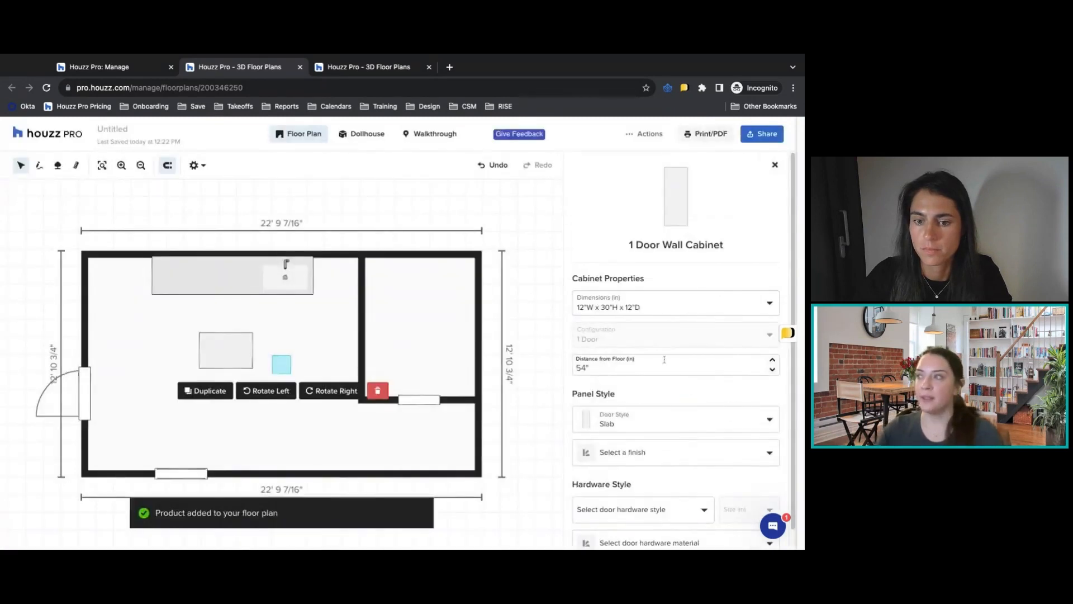
Move the 1 Door Wall Cabinet against the upper wall at the left end of the base cabinet run and close its properties.
mouse_move(288, 369)
left_mouse_down()
mouse_move(144, 272)
mouse_move(170, 271)
mouse_move(152, 255)
left_mouse_up()
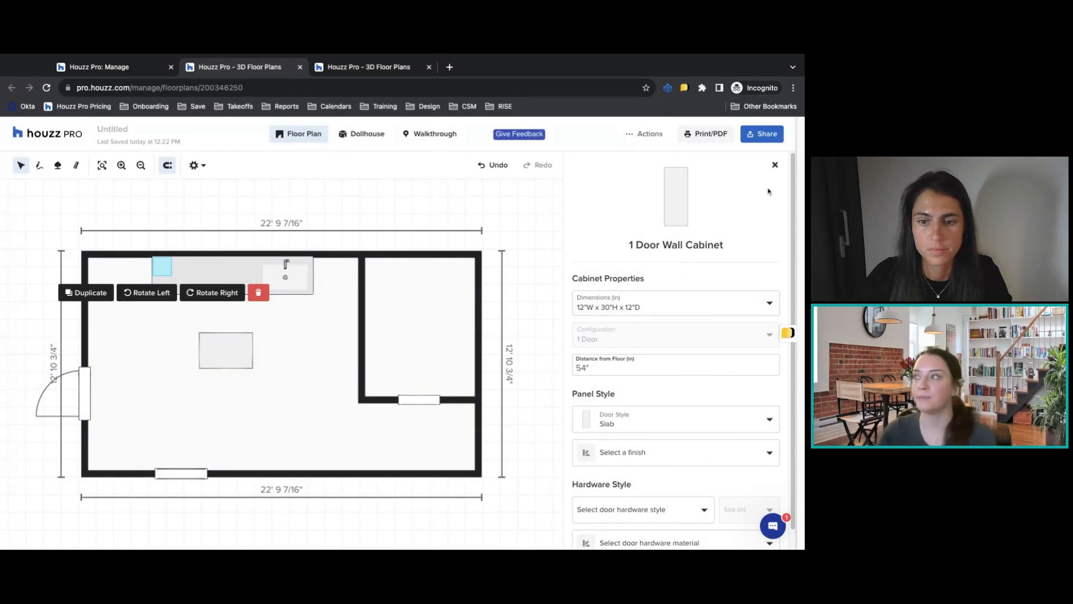
left_click(775, 165)
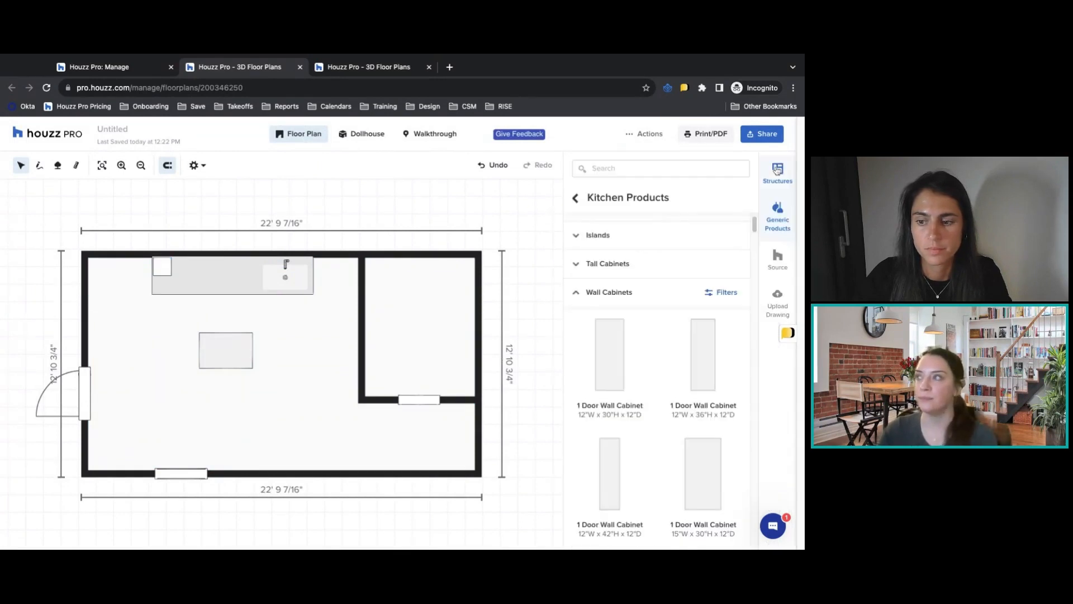
Add a Kitchen Backsplash on the wall behind the base cabinets and set its distance from the floor to 36".
left_click(581, 295)
left_click(618, 370)
left_click_drag(618, 436, 287, 369)
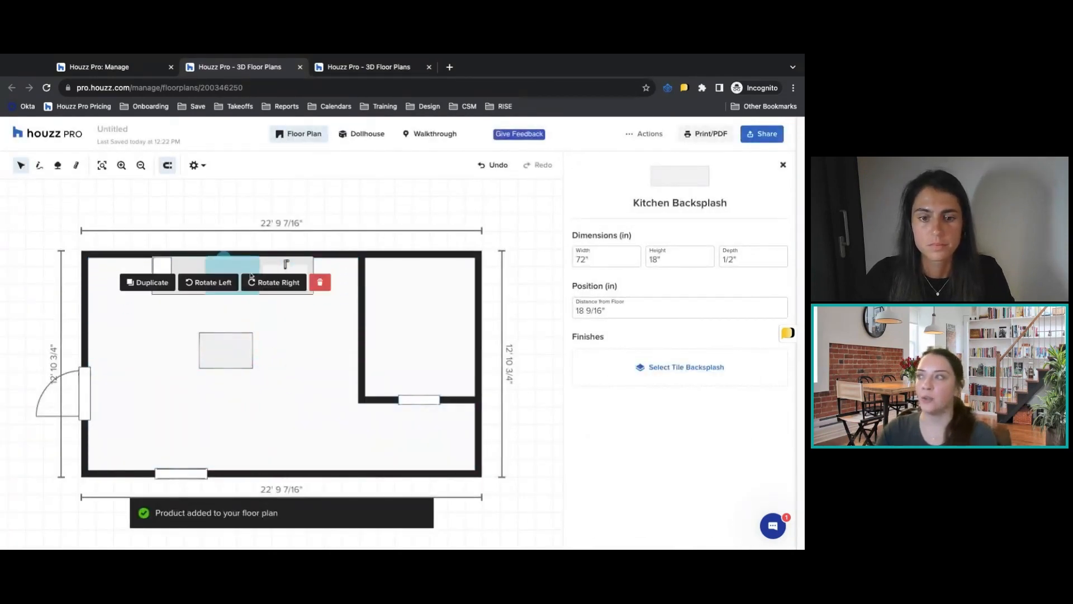
left_click(650, 311)
type("36")
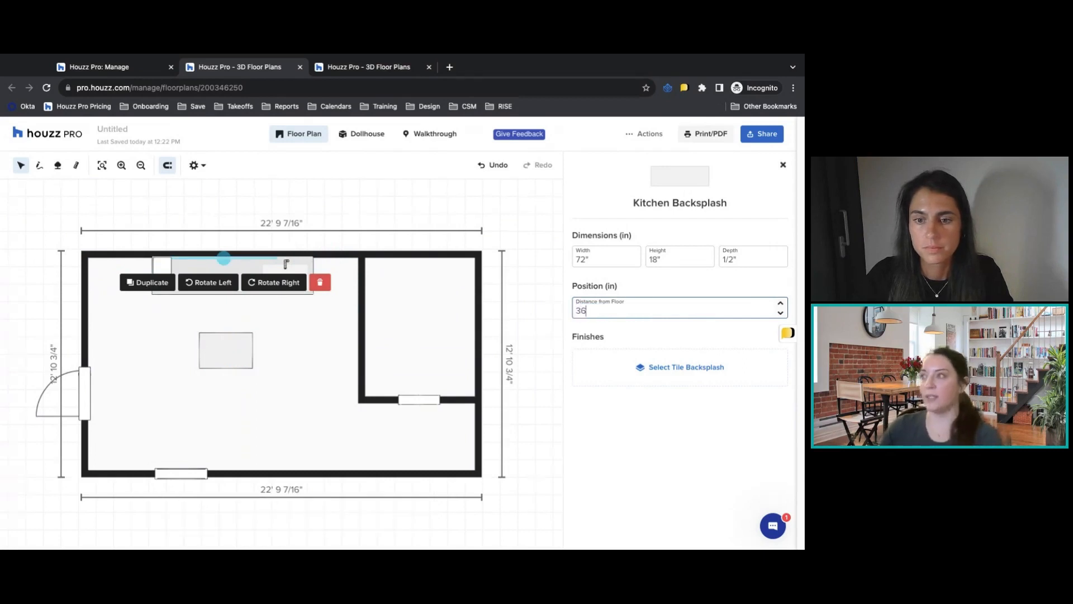
key("Return")
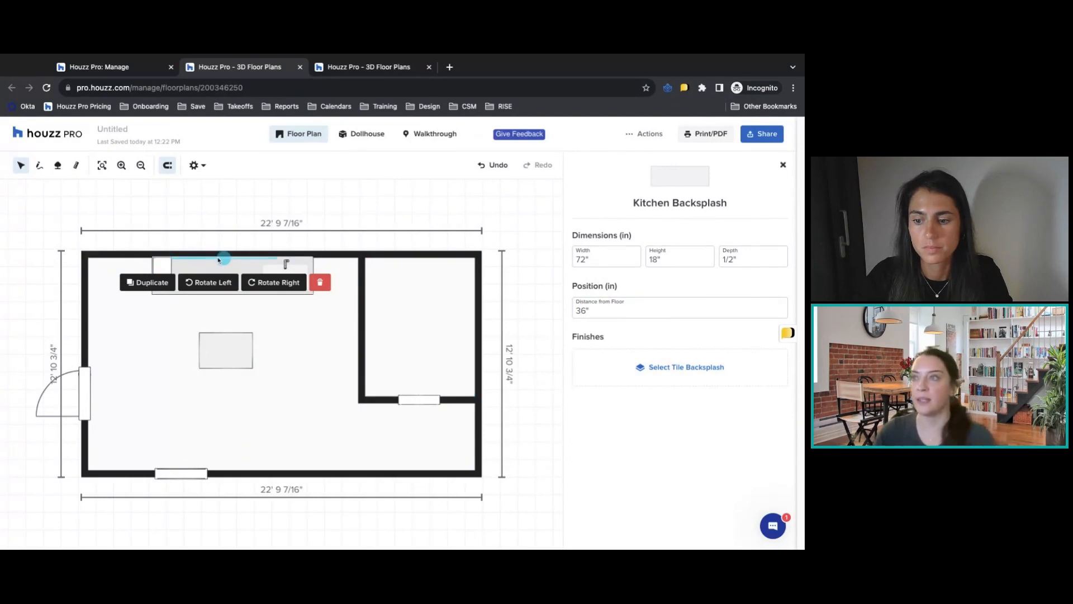
Finish the backsplash with the thin horizontal-strip mosaic tile in mixed browns and greys, and return to the generic product categories.
left_click(690, 369)
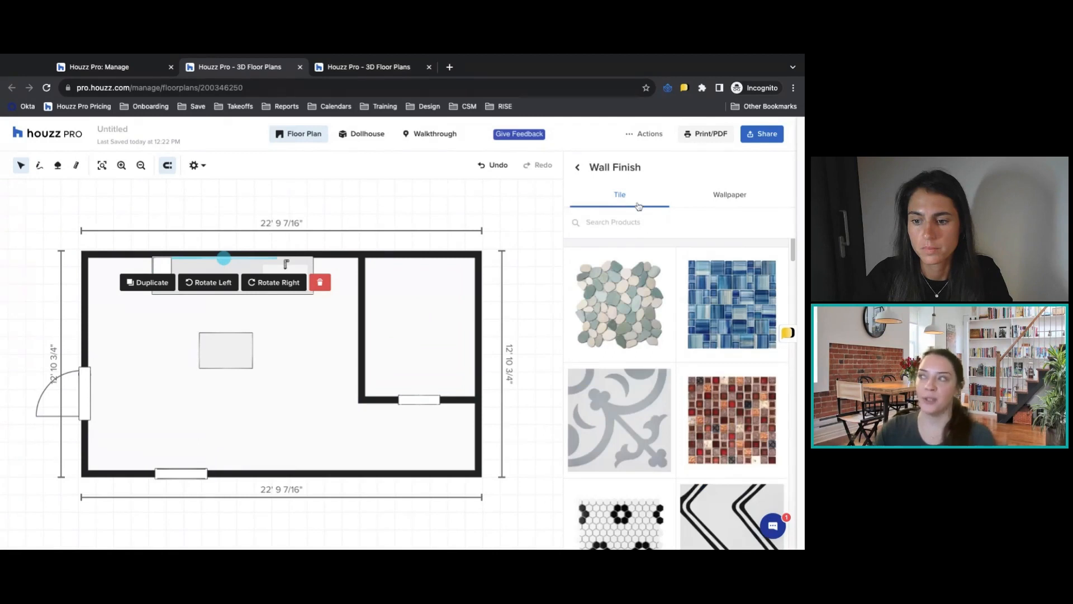
scroll(743, 340, "down", 4)
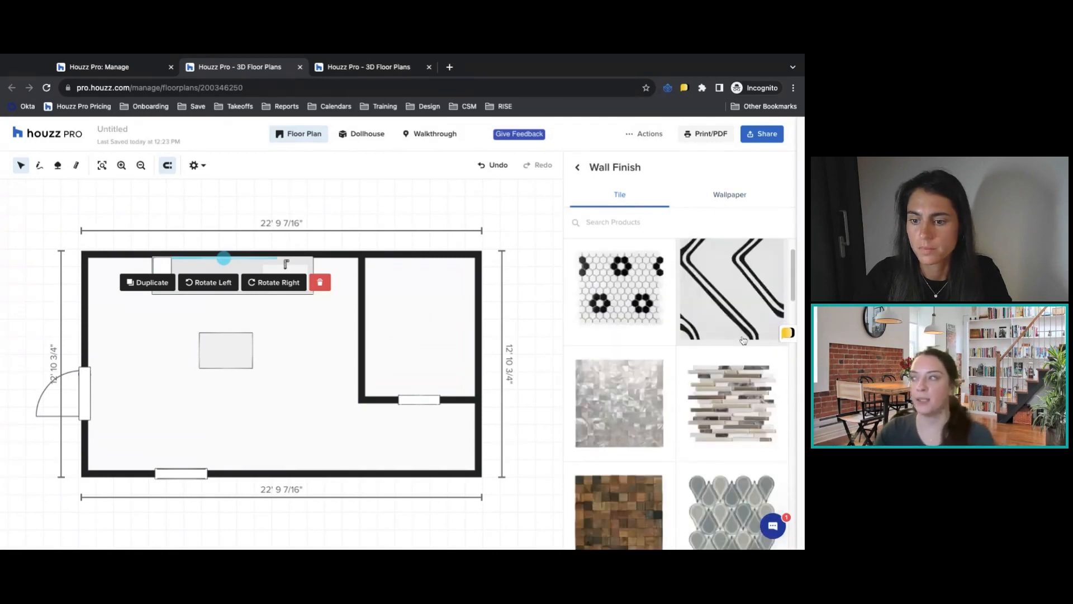
scroll(743, 340, "down", 1)
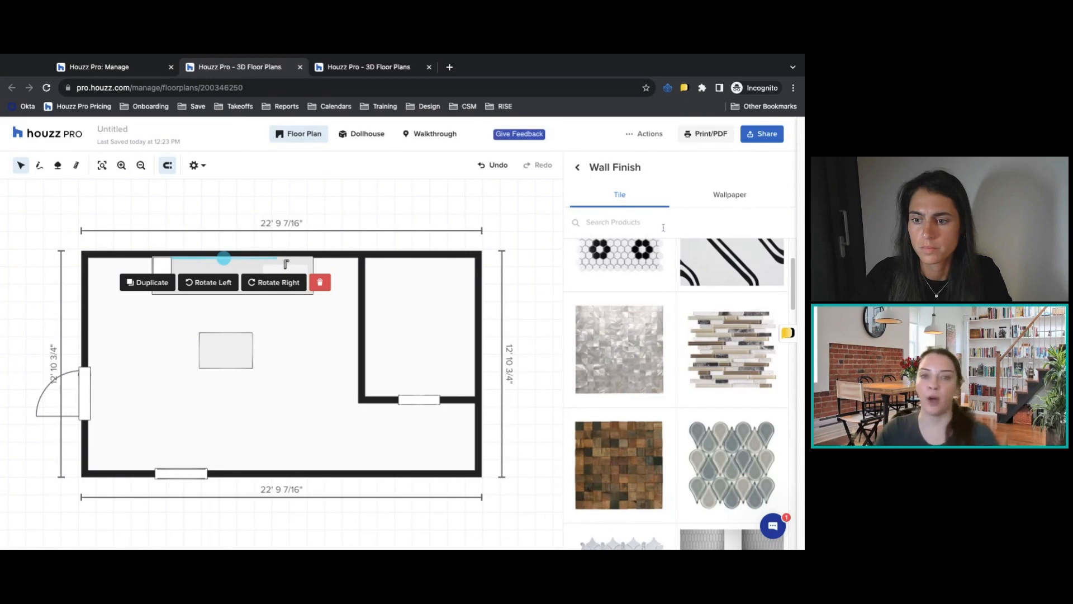
left_click(707, 347)
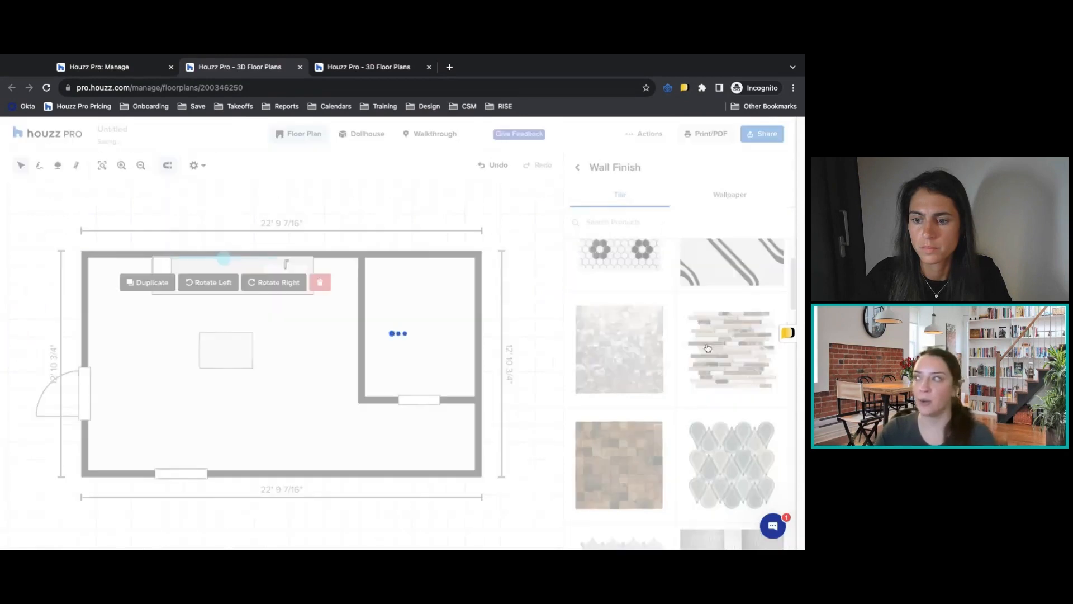
left_click(579, 167)
left_click(783, 165)
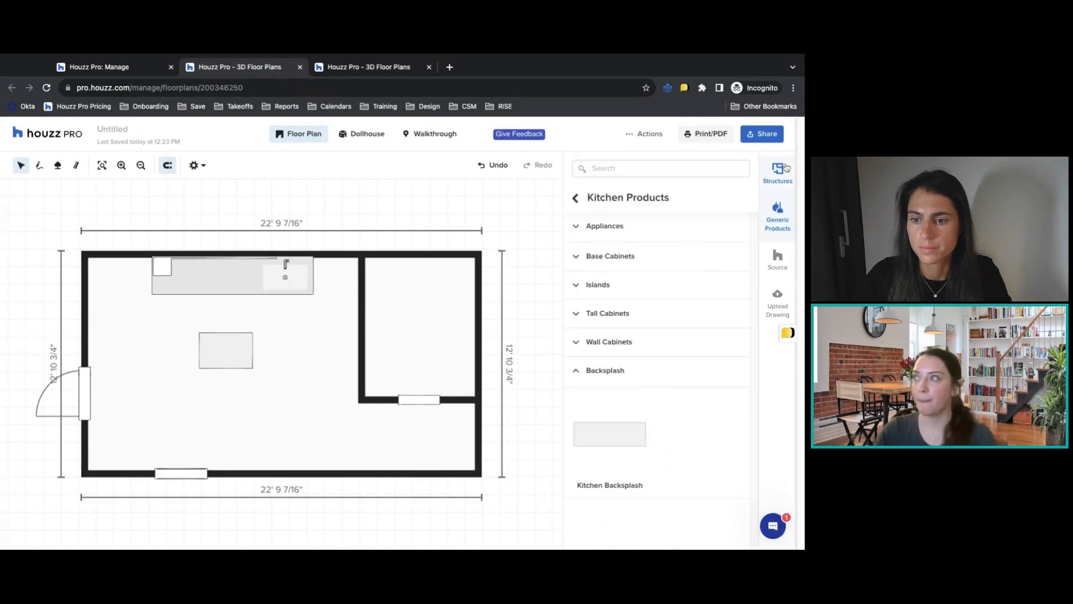
left_click(575, 199)
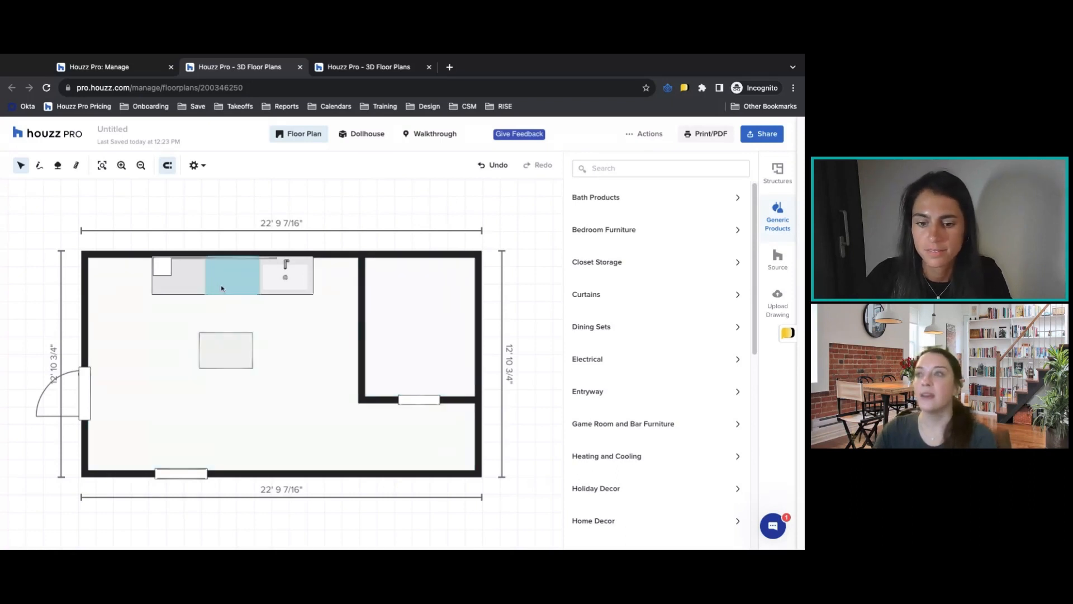
Review the available sizes and style properties of the middle 2 Door, 2 Drawer Base Cabinet without changing them.
left_click(221, 285)
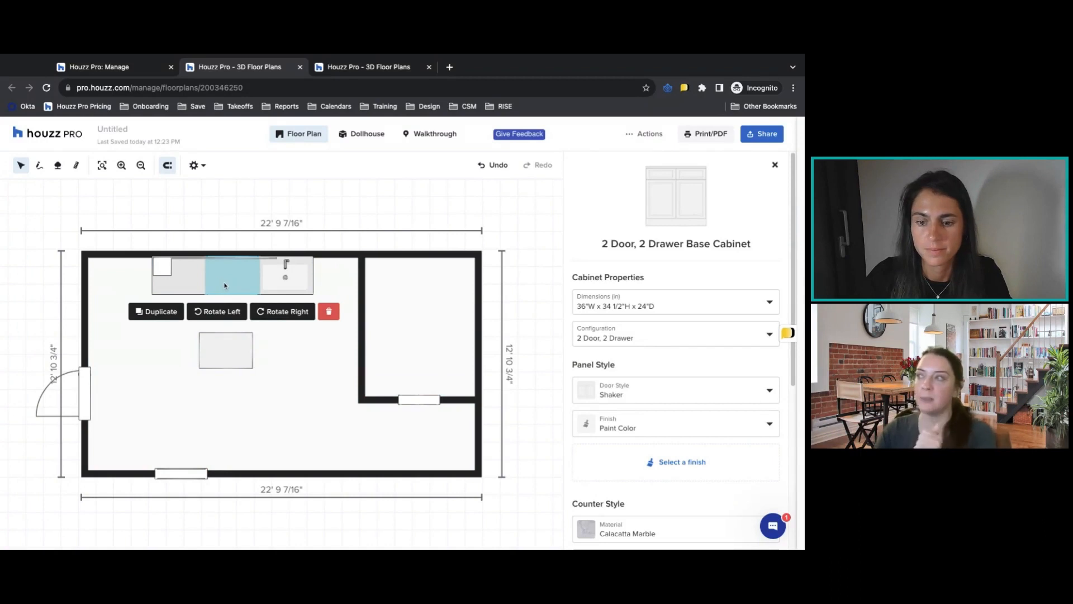
left_click(678, 307)
scroll(666, 355, "down", 1)
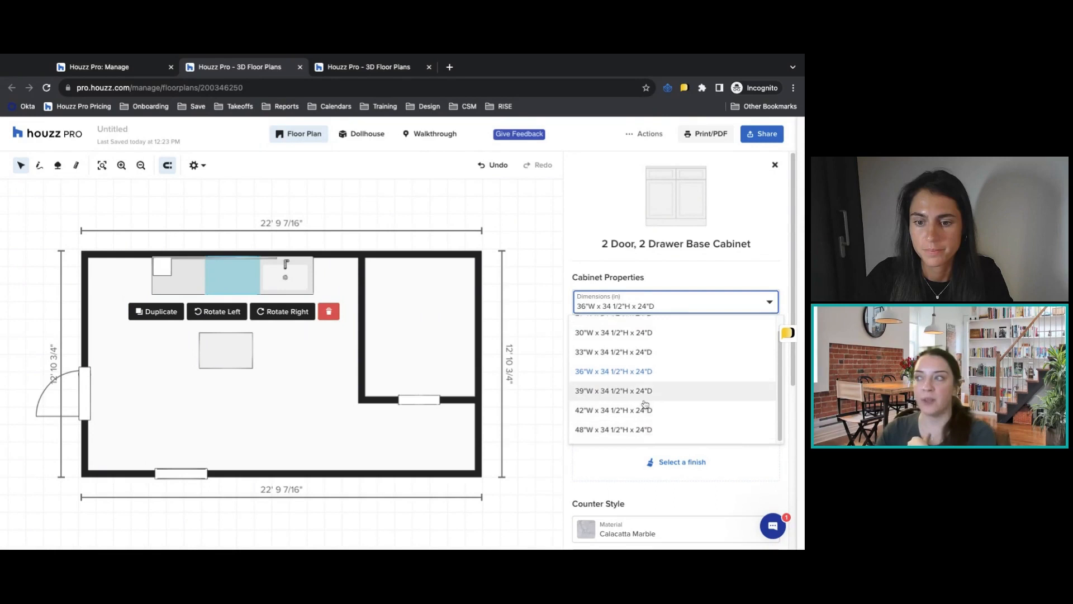
scroll(642, 347, "up", 1)
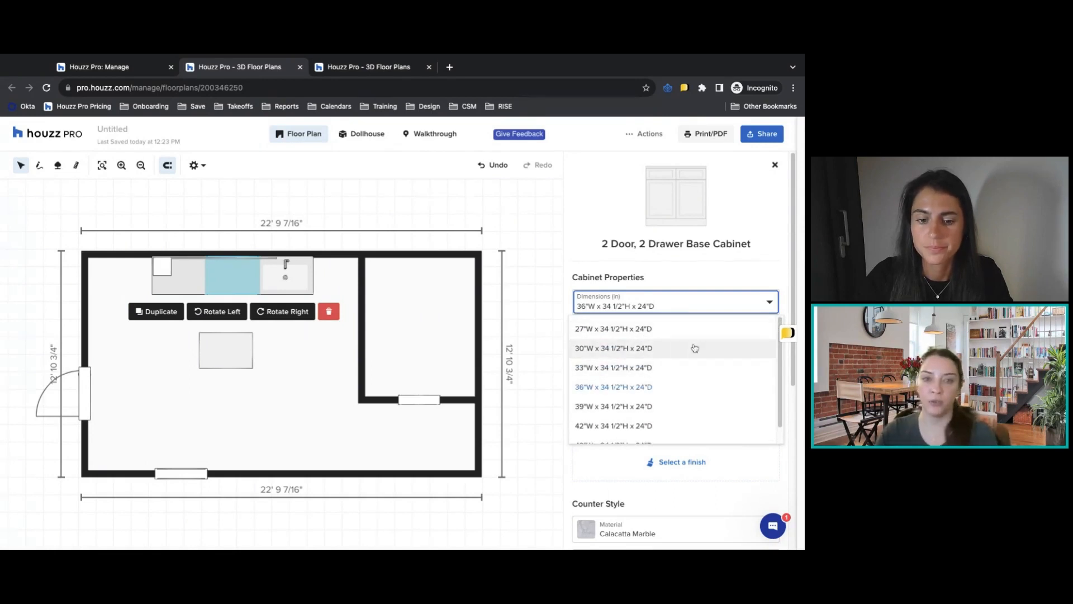
left_click(759, 272)
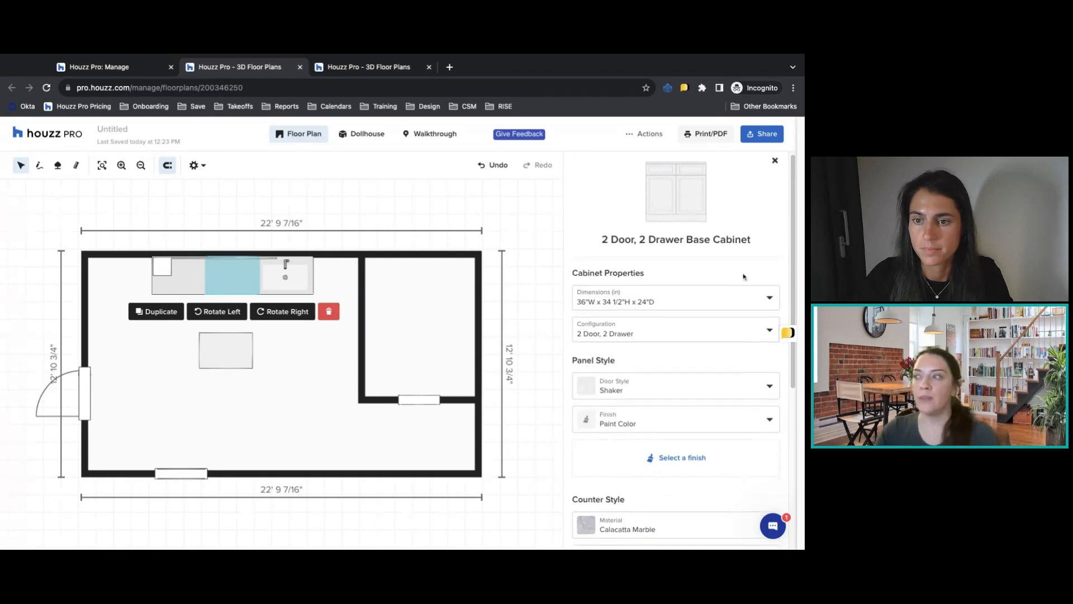
scroll(743, 277, "down", 1)
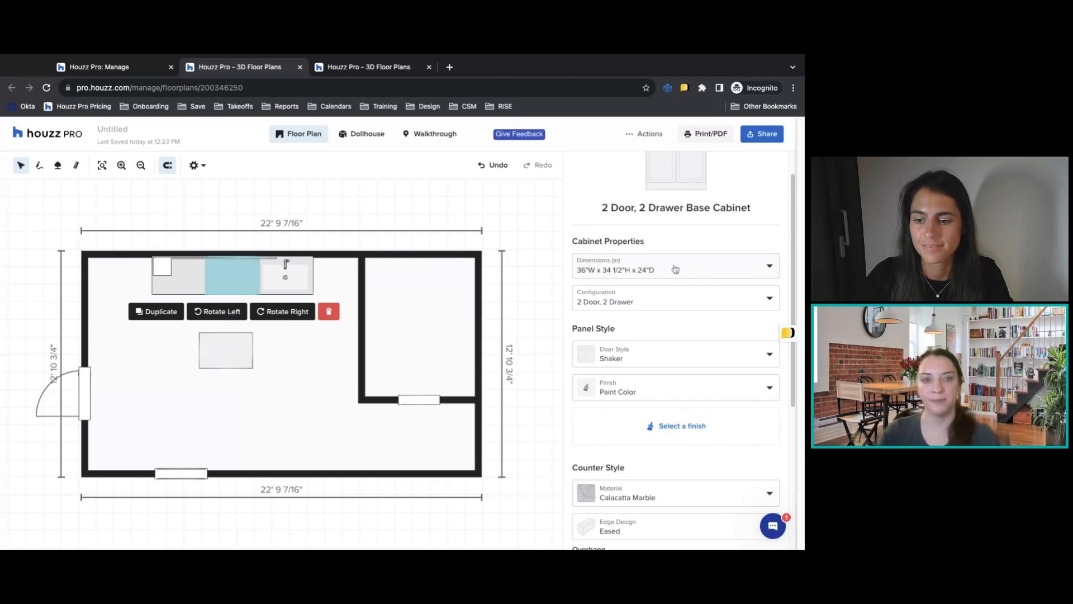
scroll(714, 268, "up", 1)
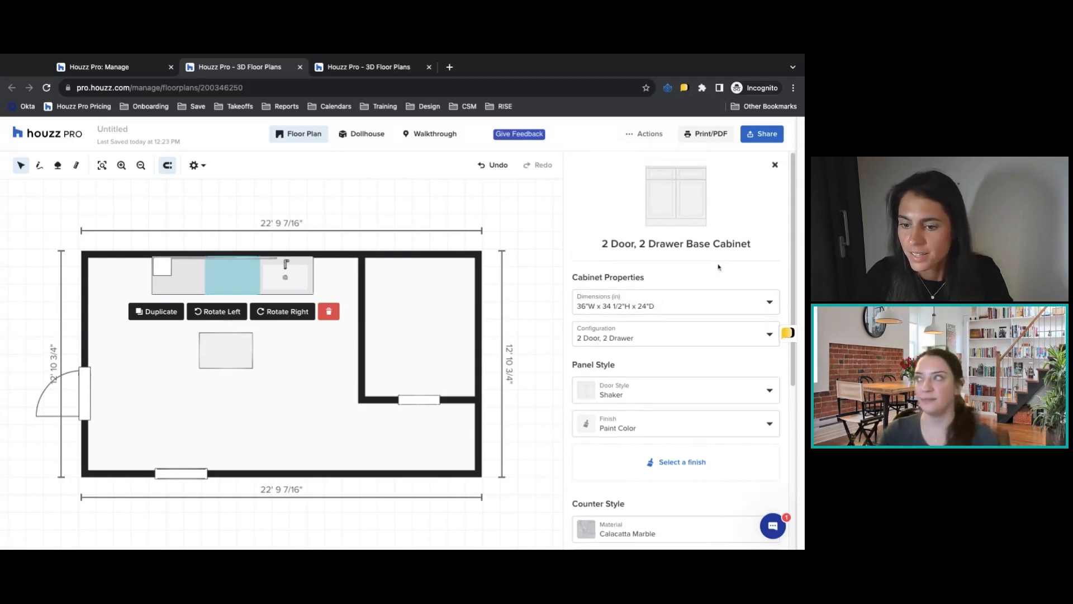
left_click(776, 166)
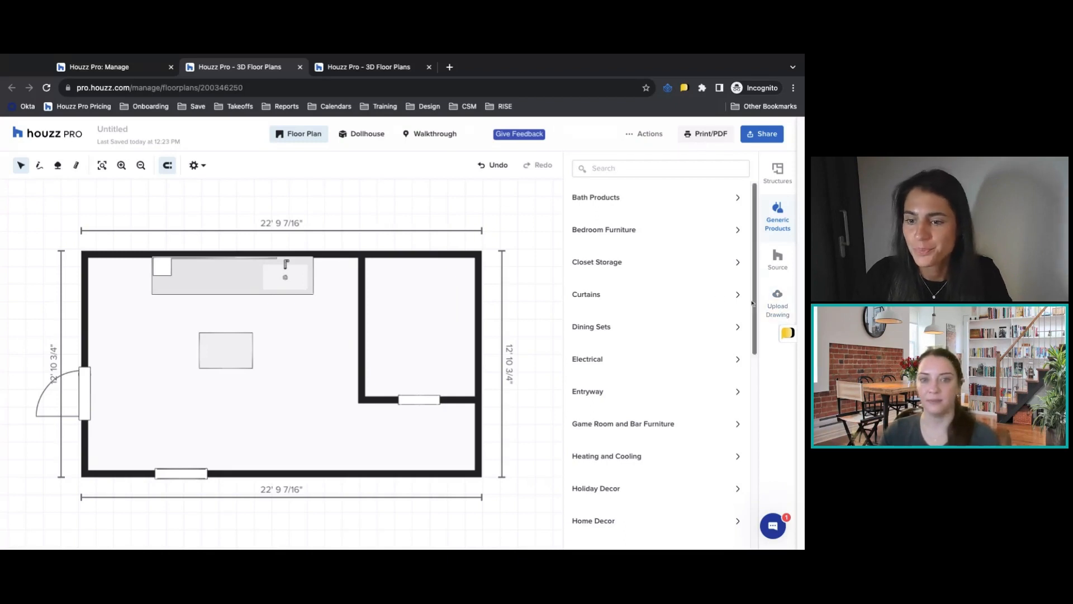
Add a Dining Set for four from the generic products to the open floor between the island and the lower wall.
scroll(661, 258, "down", 1)
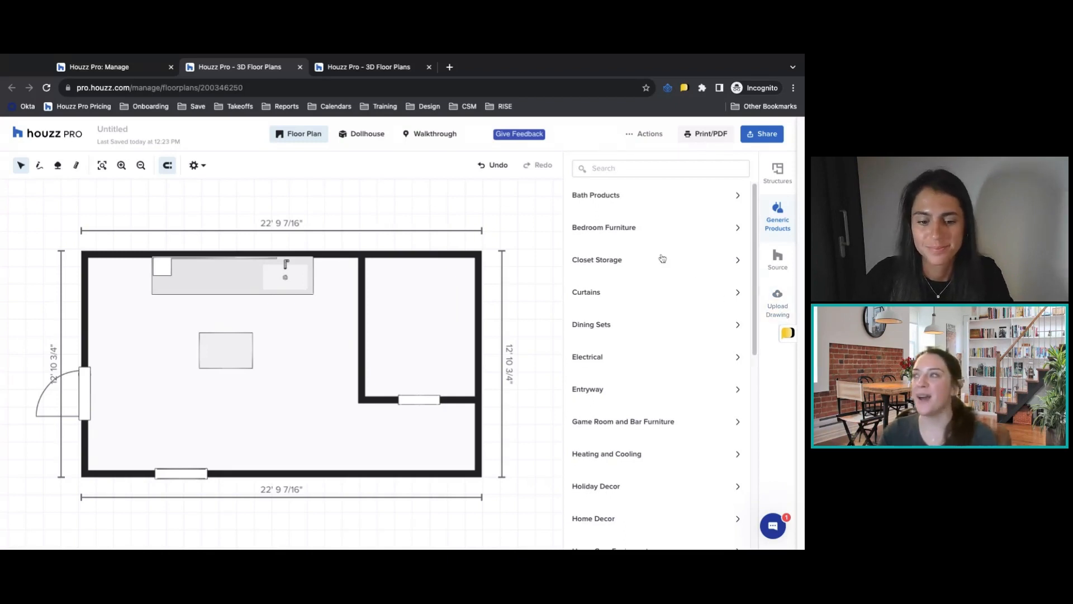
scroll(647, 330, "down", 2)
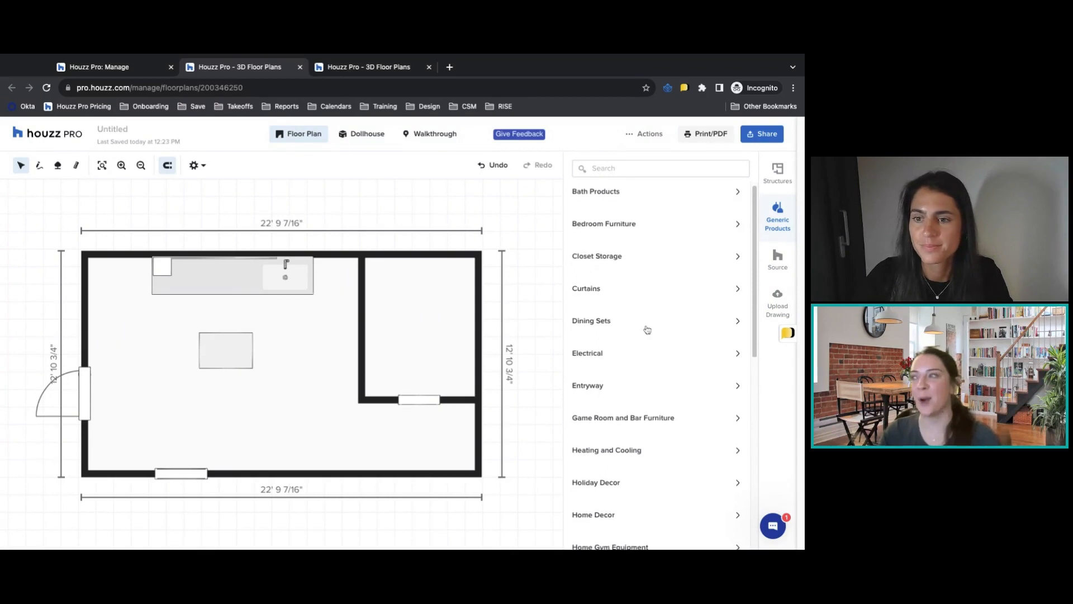
left_click(609, 301)
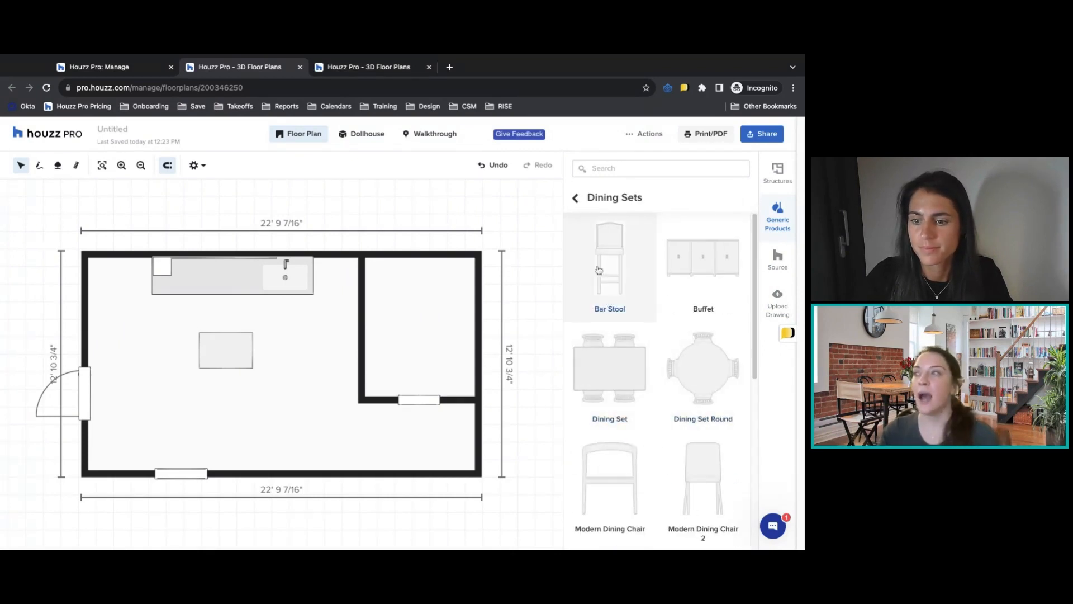
scroll(704, 383, "down", 3)
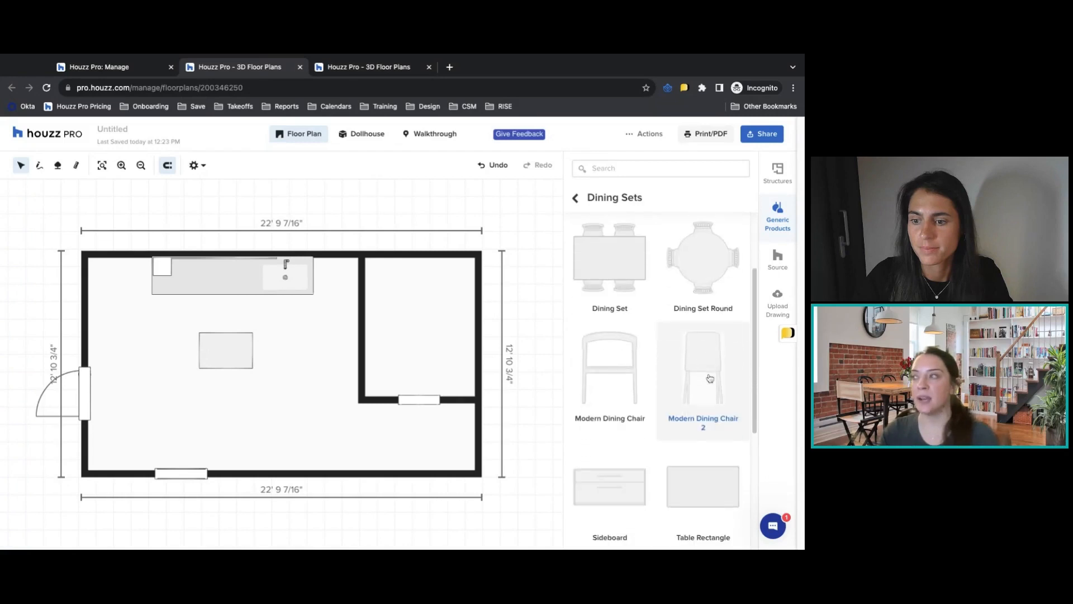
left_click(608, 262)
left_click_drag(301, 367, 306, 412)
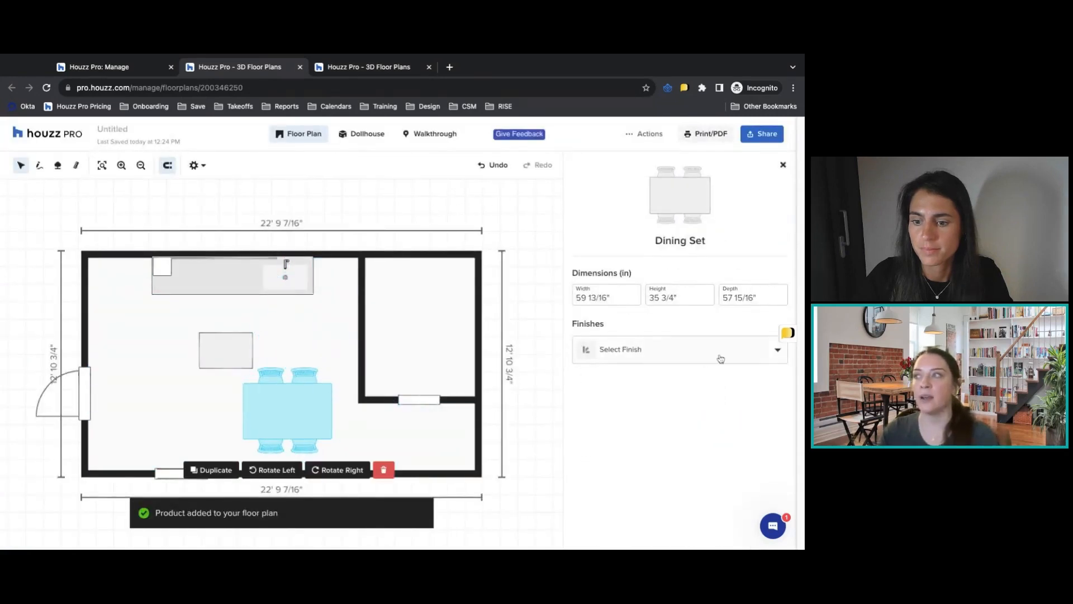
Set the dining set's finish to White Oak and close its properties.
left_click(652, 358)
scroll(657, 456, "down", 2)
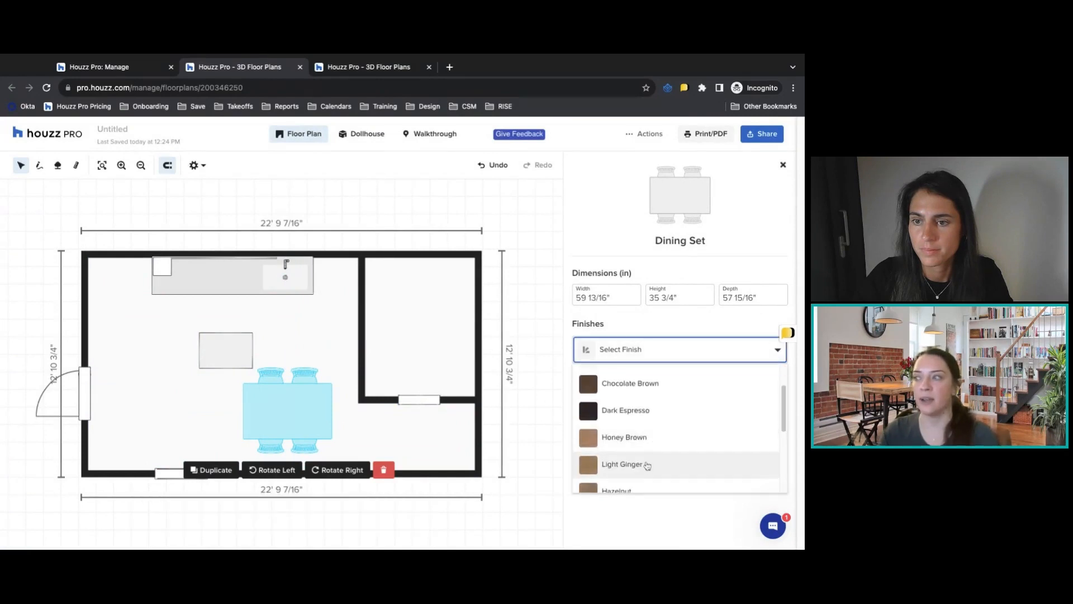
scroll(642, 459, "down", 3)
left_click(634, 445)
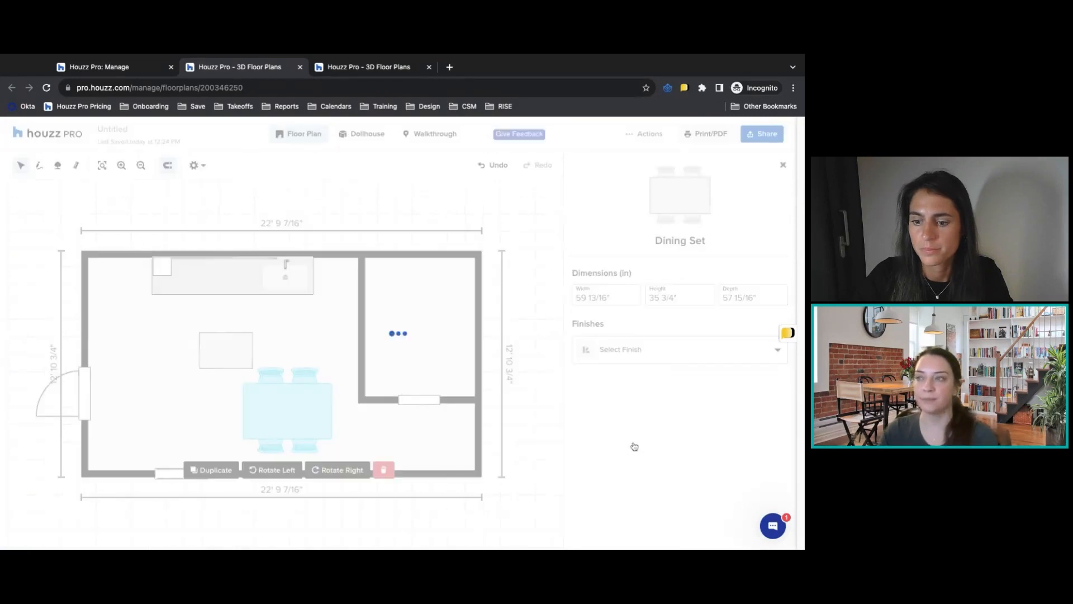
left_click(783, 164)
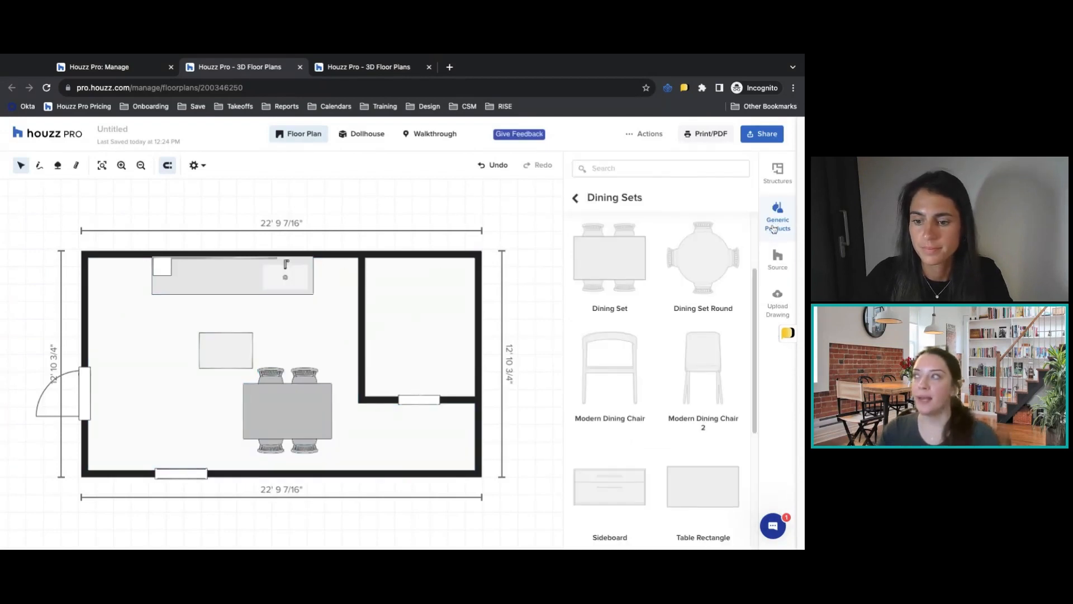
Label the large room containing the cabinets and dining set as Kitchen.
left_click(141, 331)
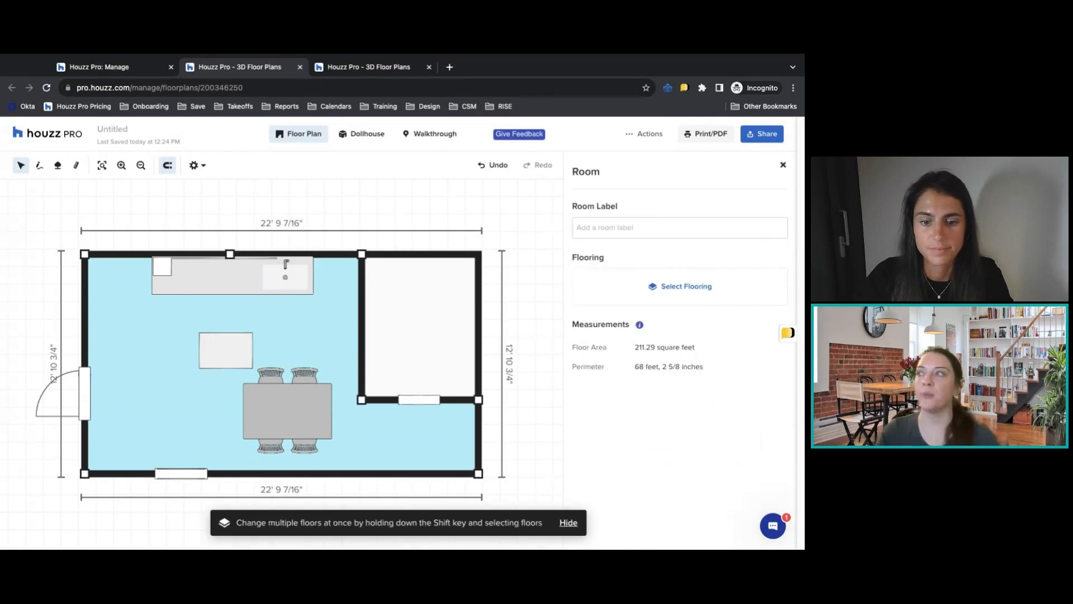
left_click(644, 230)
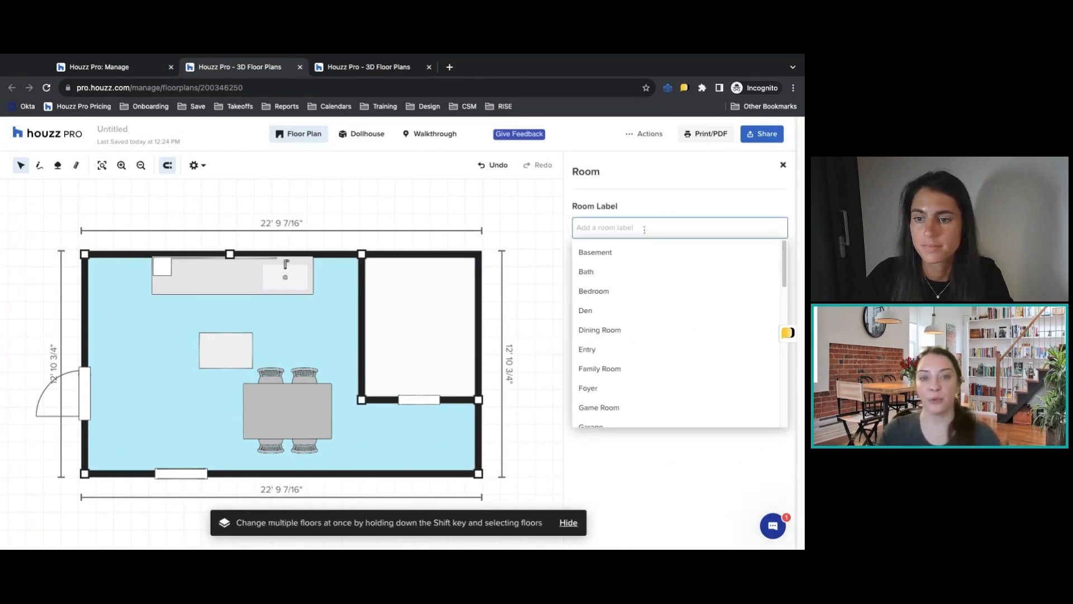
type("Kithce")
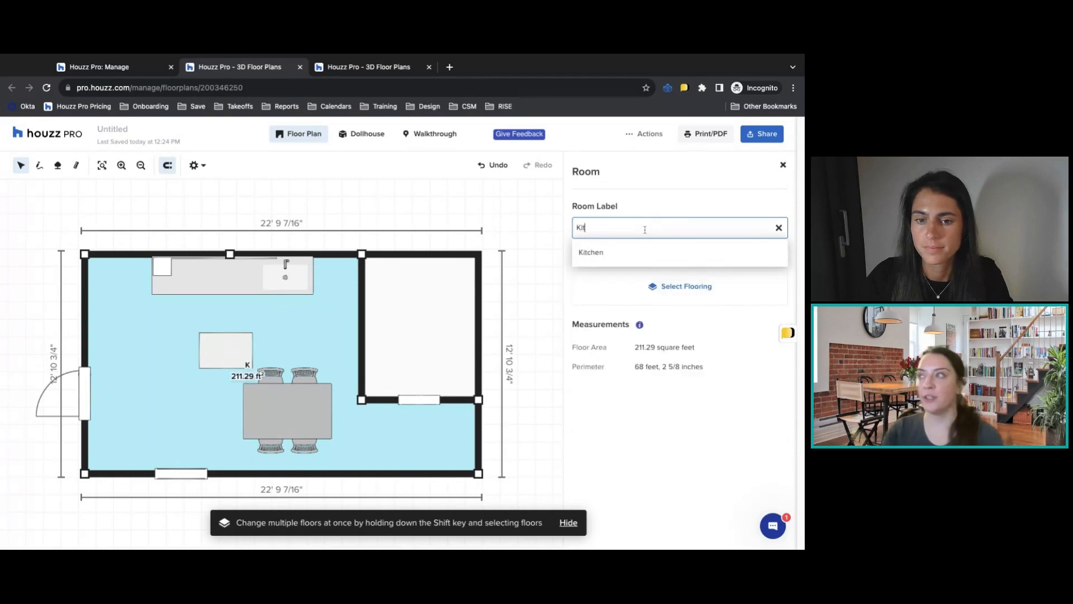
key("BackSpace")
key("BackSpace")
key("BackSpace")
type("chen")
left_click(742, 259)
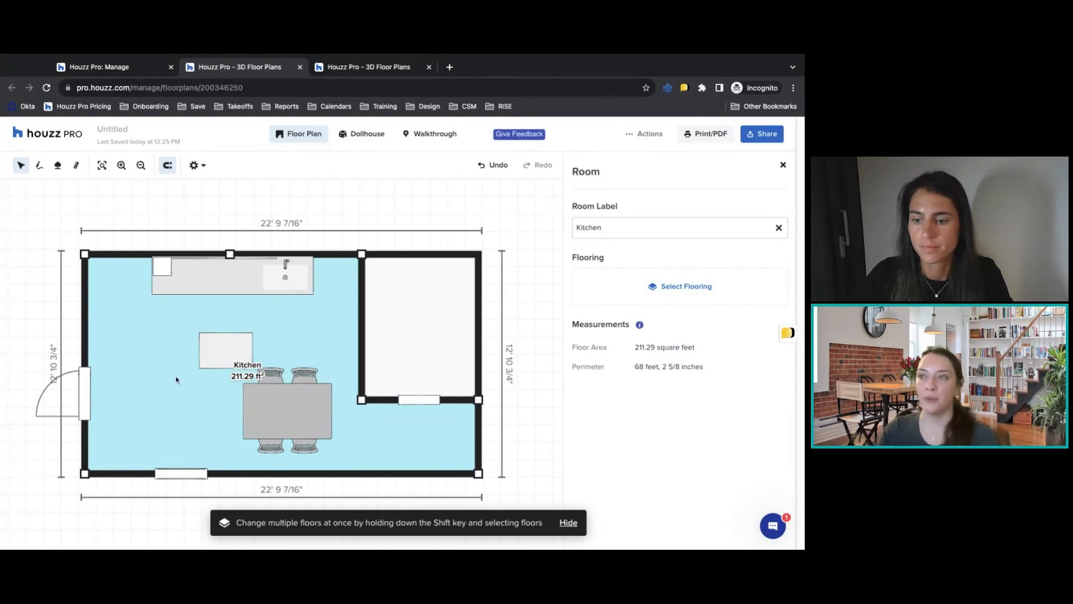
Apply the White Pine Plank Floor (Unfinished Plank) from the wood flooring library to the Kitchen room.
left_click(665, 287)
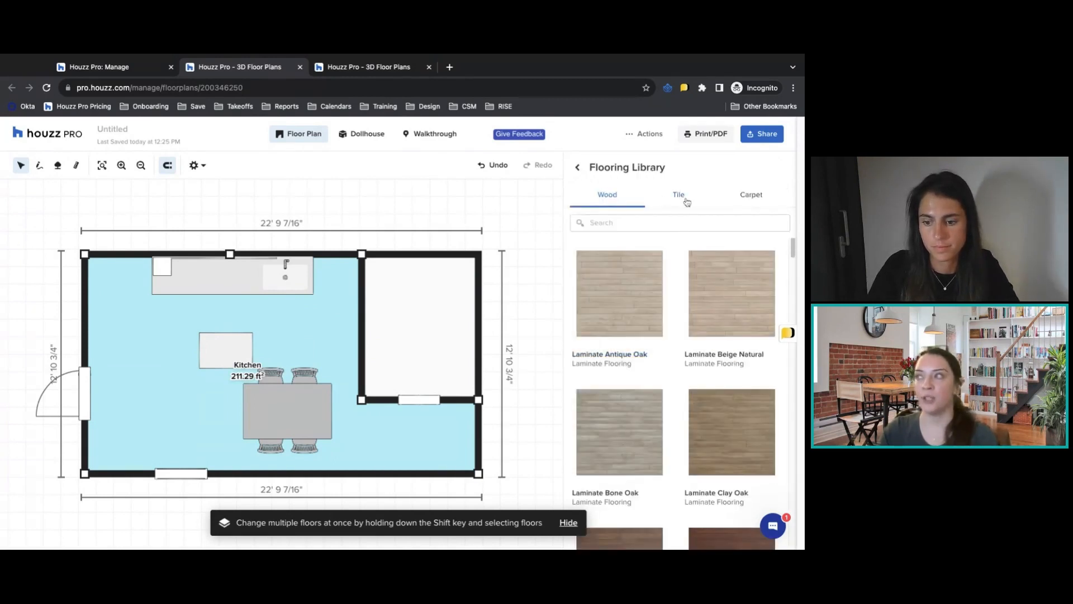
scroll(623, 335, "down", 10)
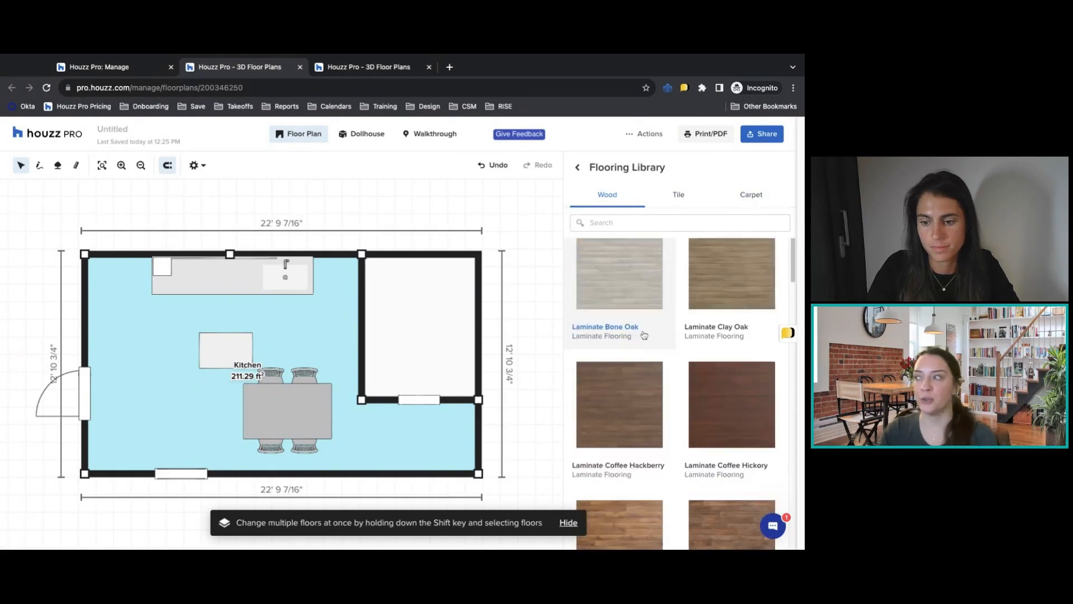
scroll(644, 335, "down", 10)
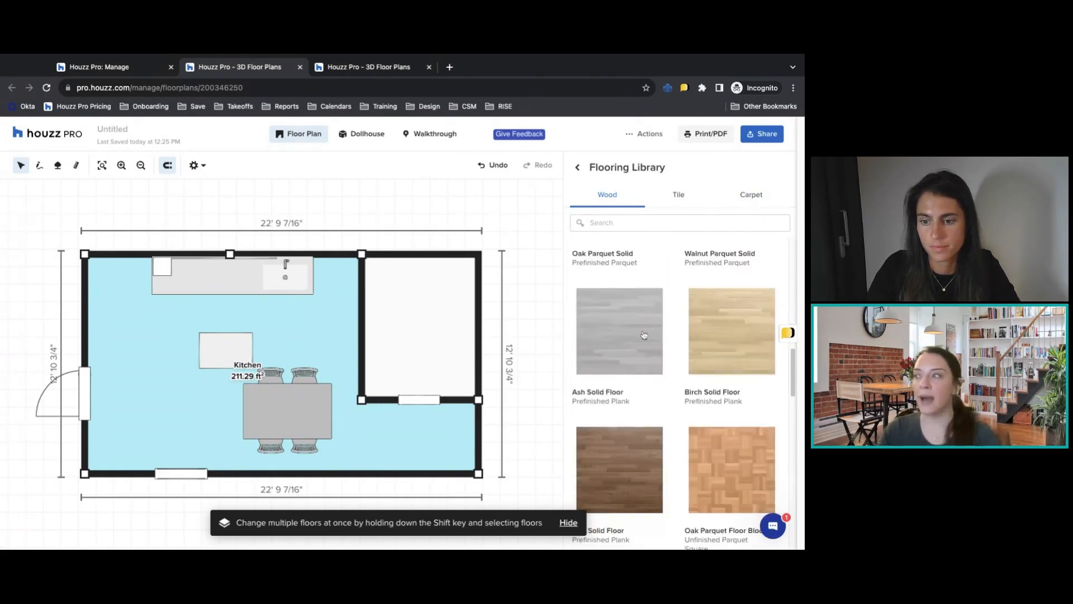
scroll(705, 388, "down", 10)
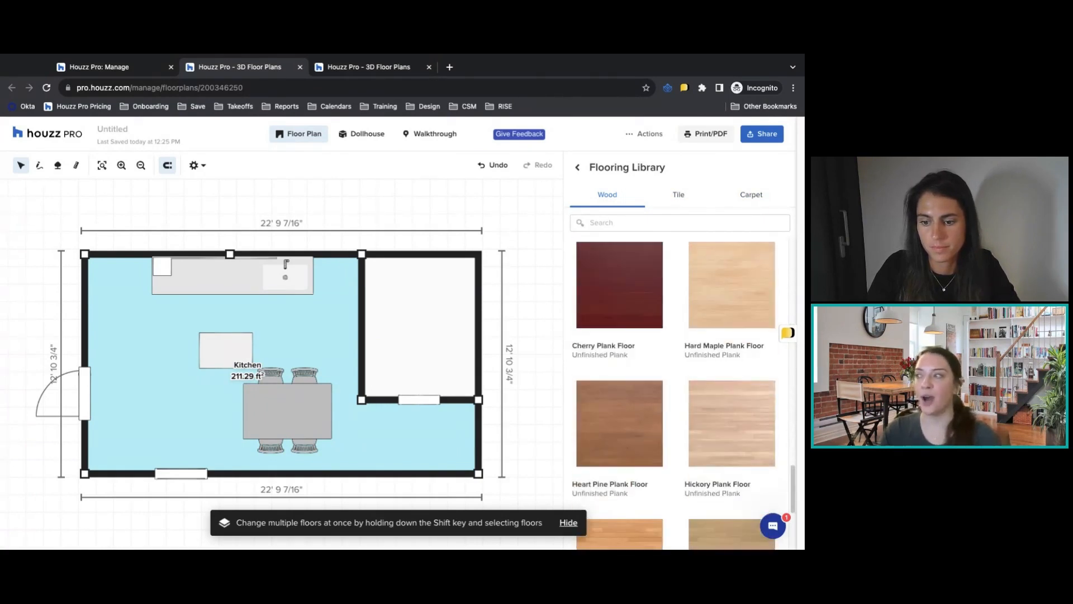
scroll(705, 388, "down", 3)
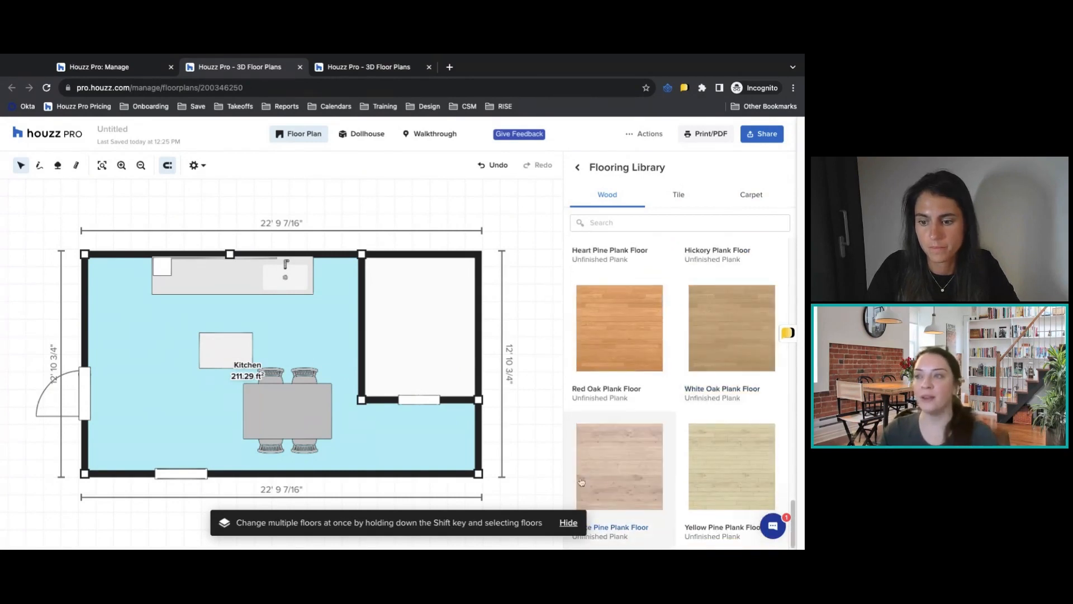
left_click(604, 466)
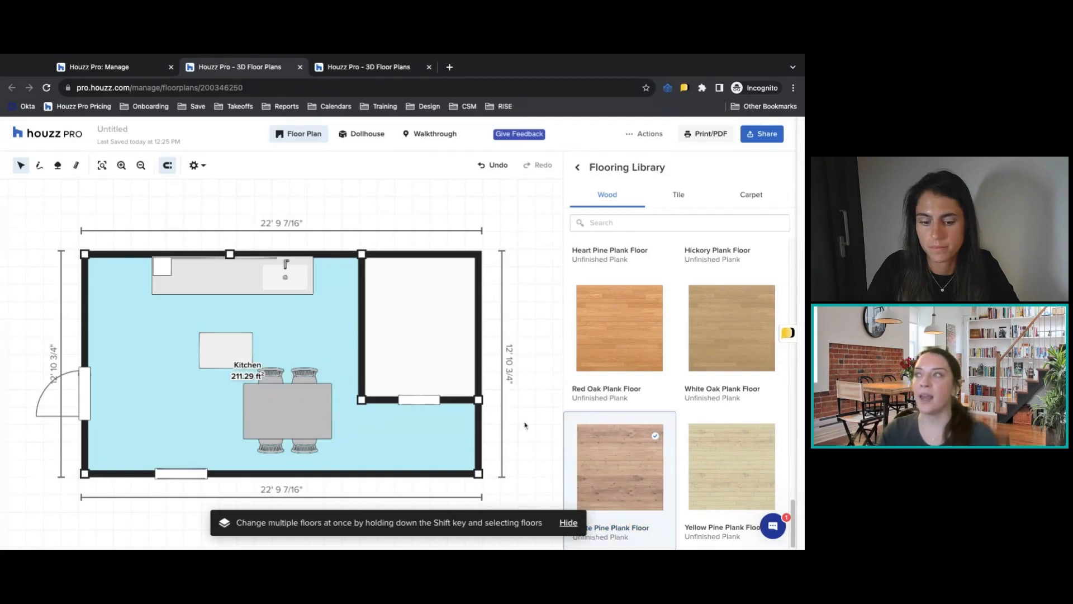
left_click(578, 168)
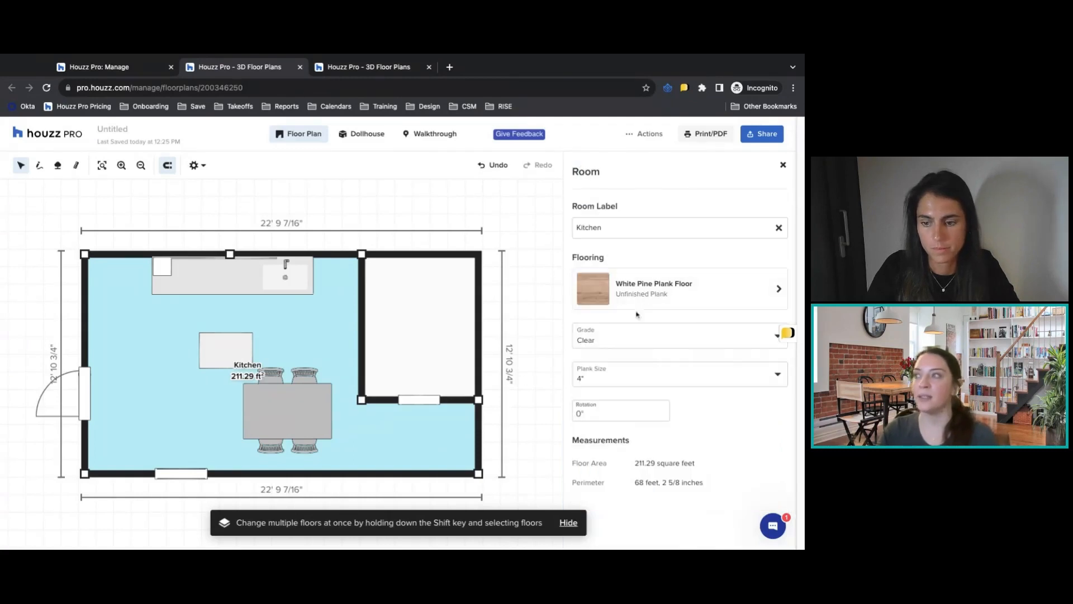
Set the Kitchen flooring's plank size to 8" and its rotation to 90°, and close the room properties.
left_click(660, 382)
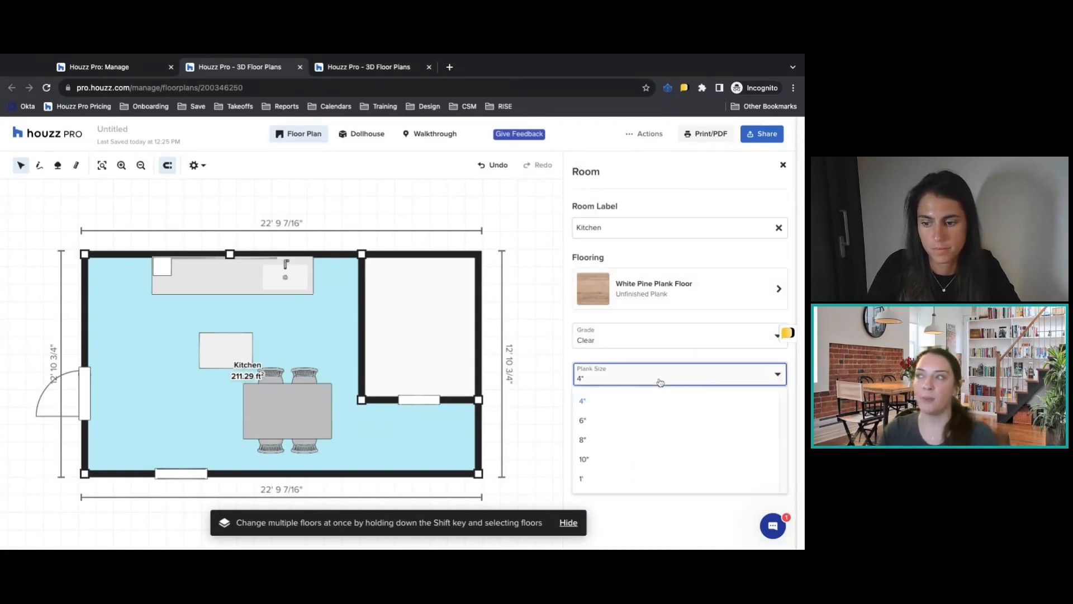
left_click(620, 439)
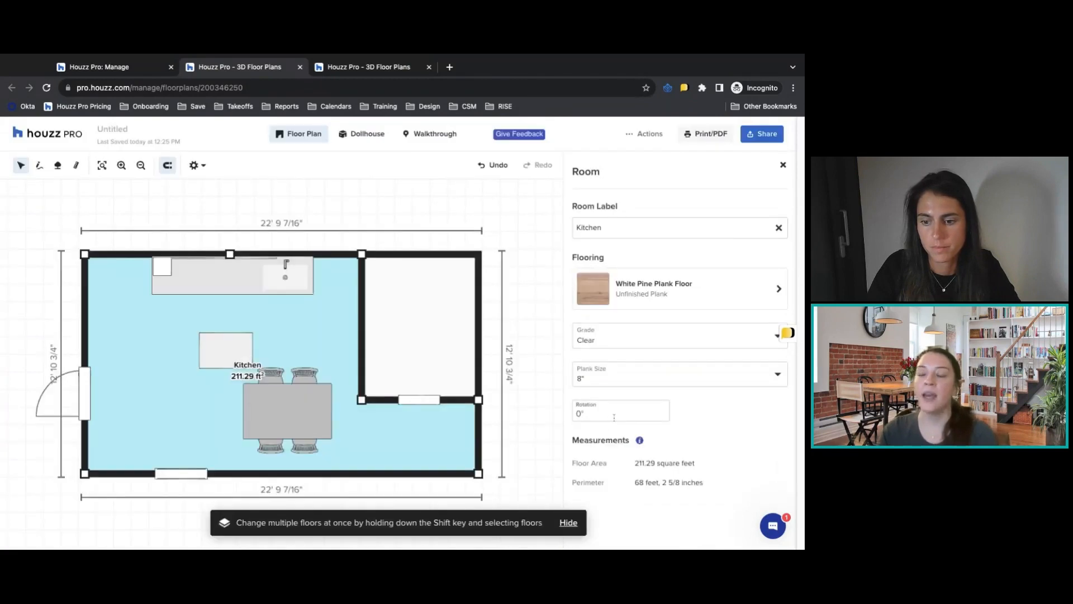
left_click(618, 412)
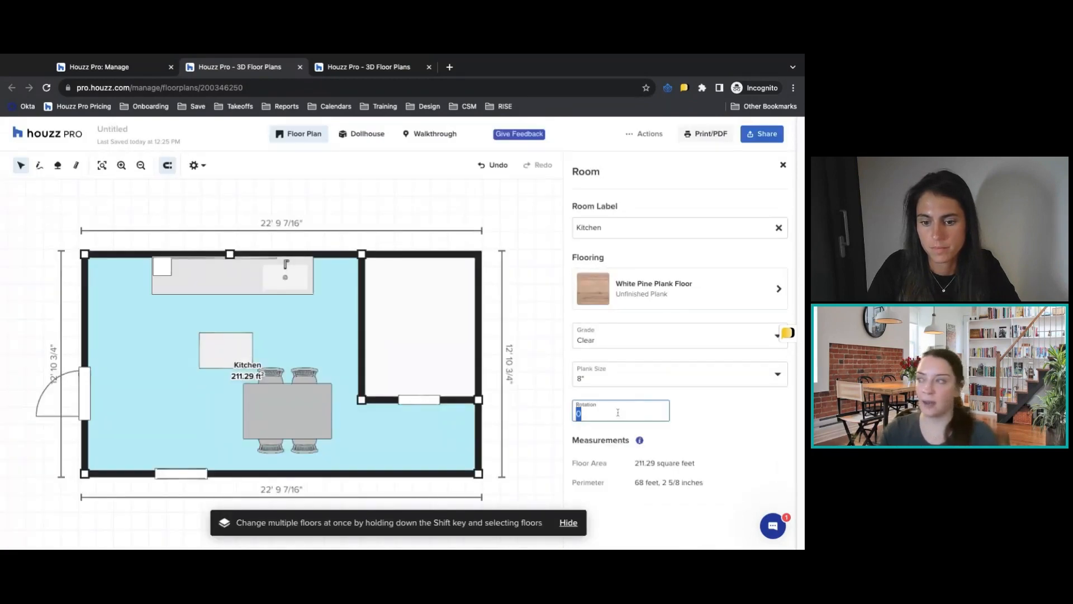
type("90")
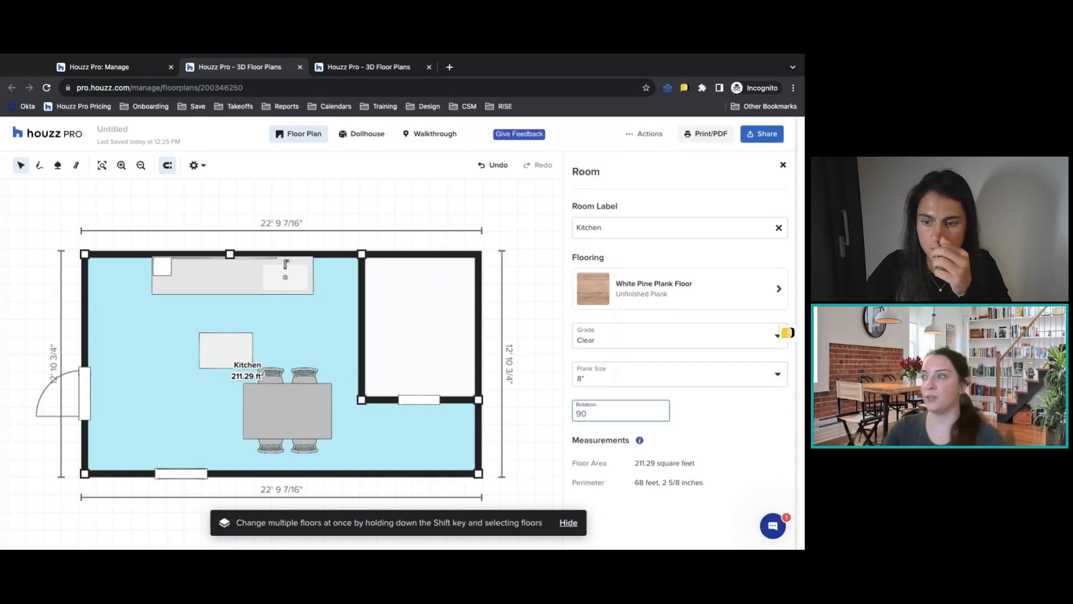
left_click(720, 426)
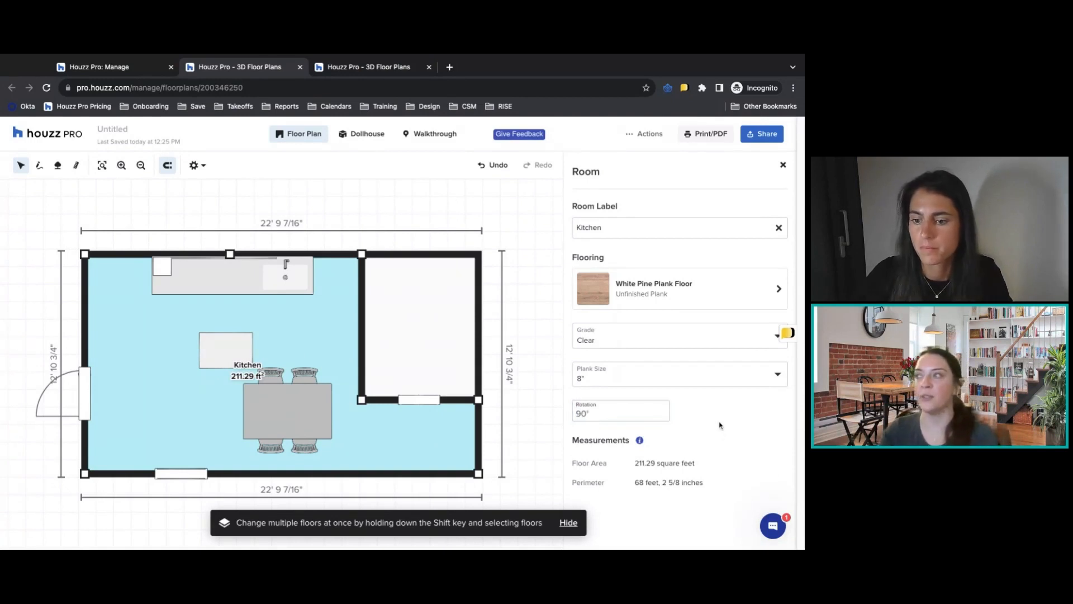
left_click(694, 344)
left_click(747, 435)
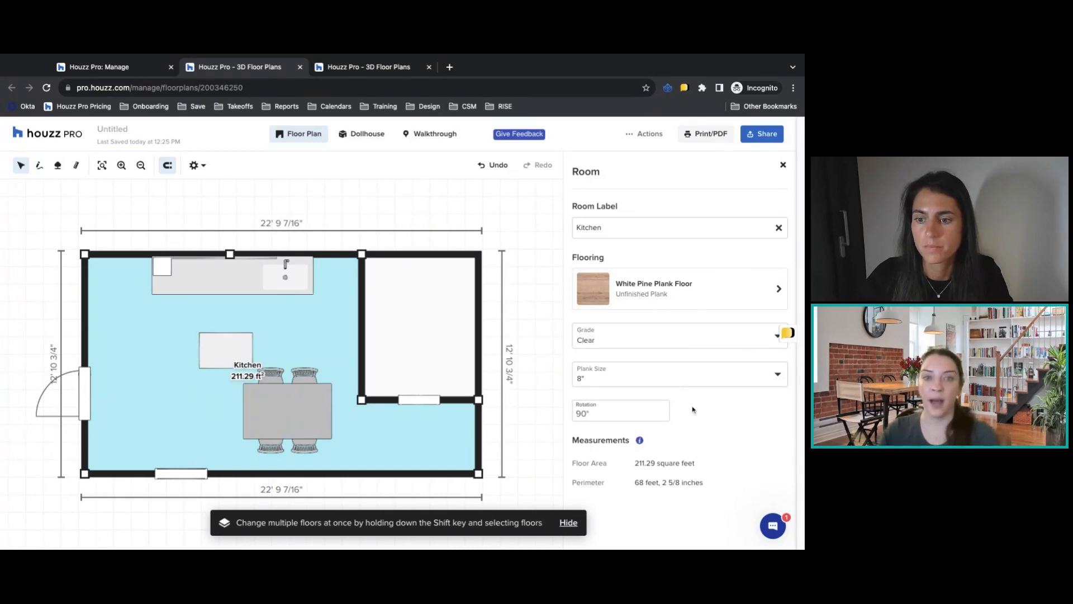
left_click(783, 165)
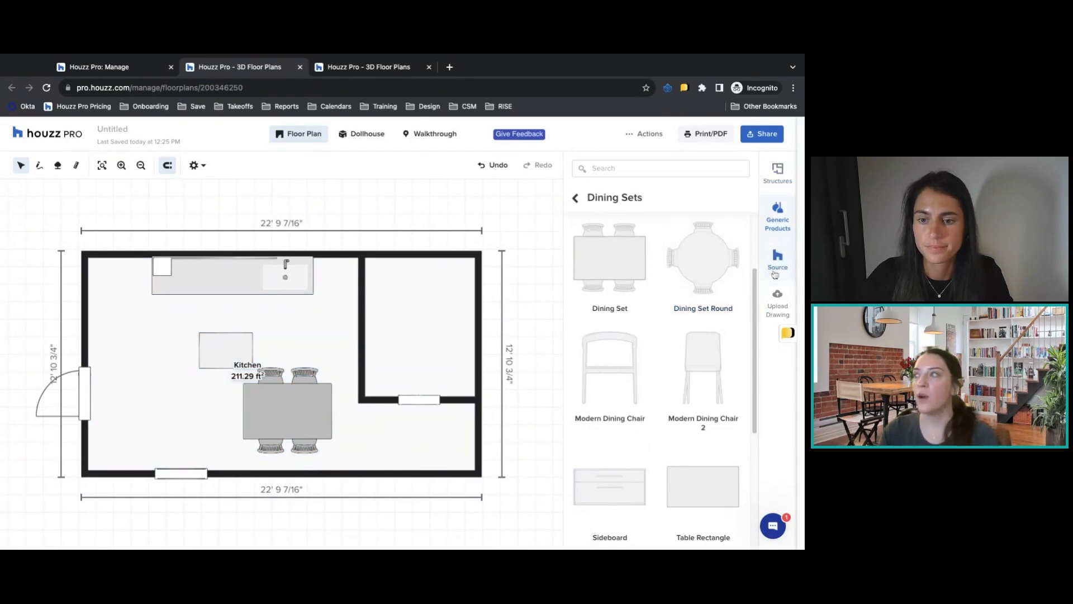
Switch the product library to Source and delete the generic Dining Set from the kitchen.
left_click(575, 199)
left_click(773, 266)
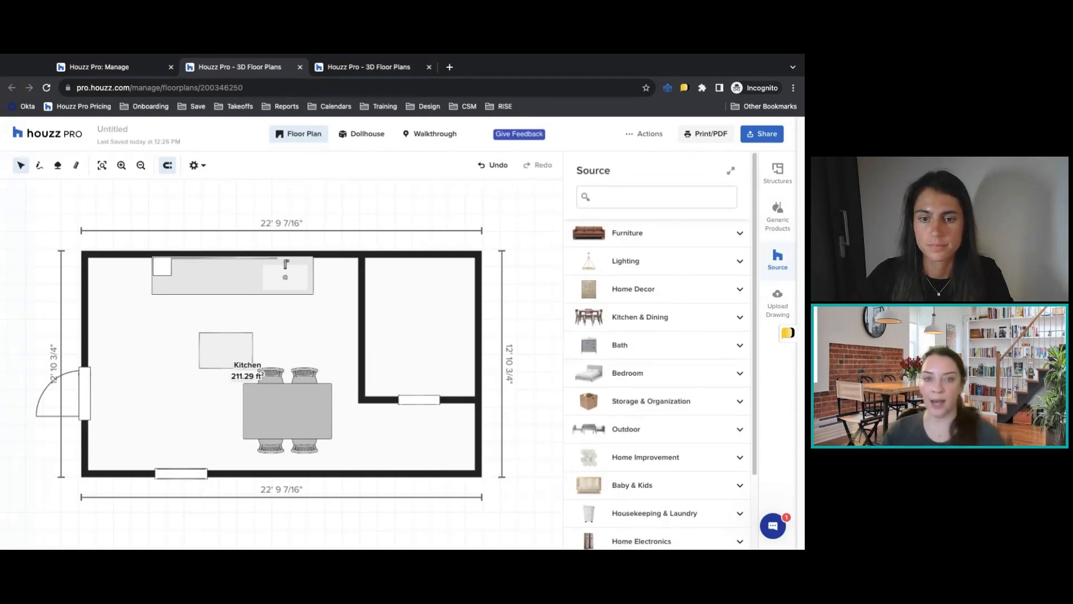
left_click(300, 421)
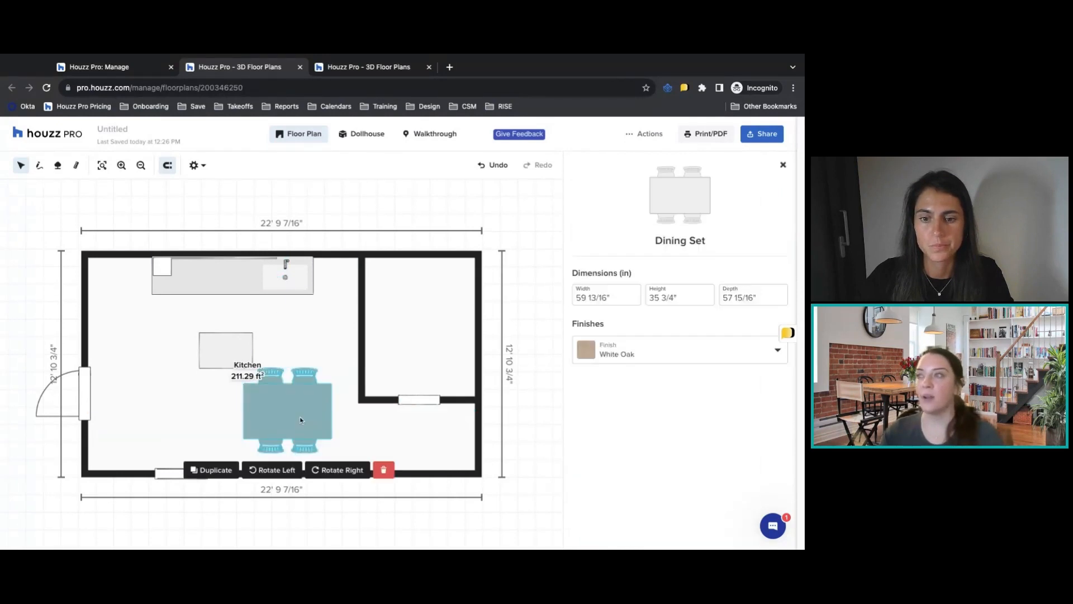
left_click(383, 469)
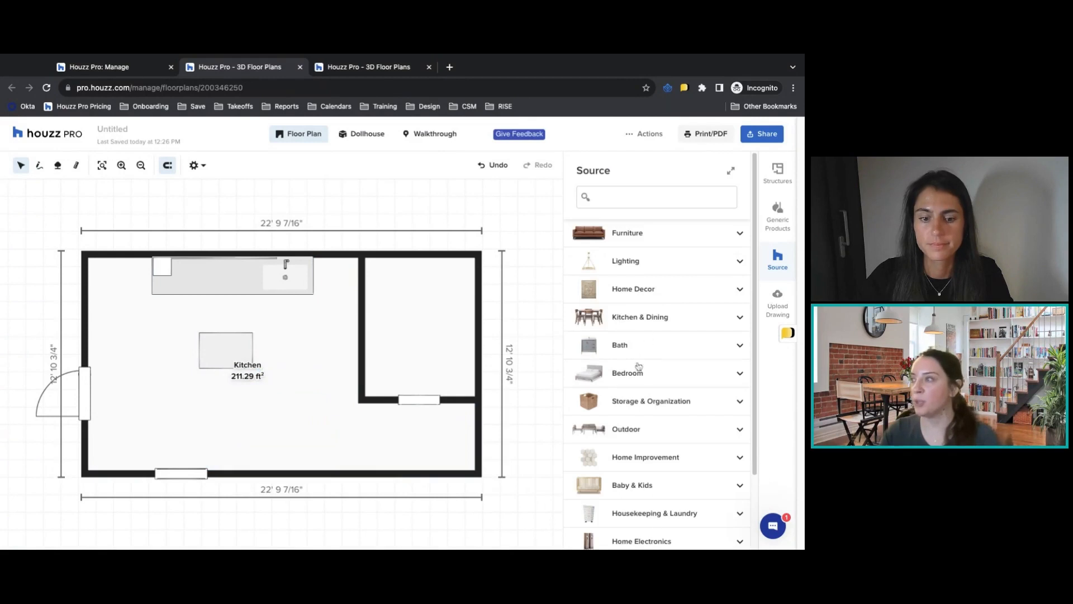
Add the Amelie Dining Table, 84"-114", Desert Gray from Source's Kitchen & Dining Furniture, placing it between the island and the lower wall.
scroll(617, 367, "down", 1)
scroll(652, 354, "down", 3)
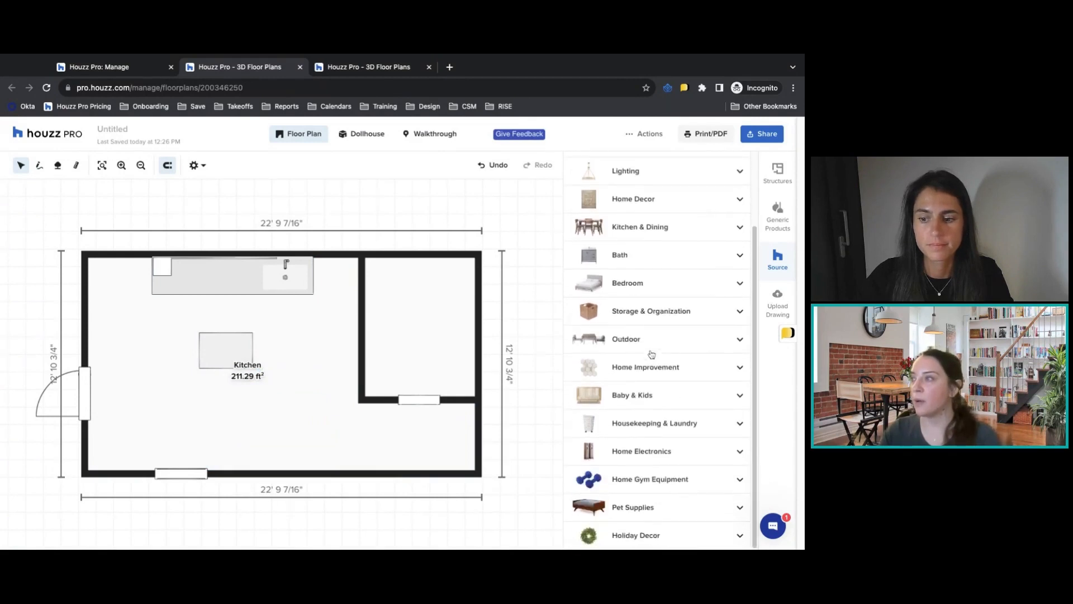
left_click(620, 254)
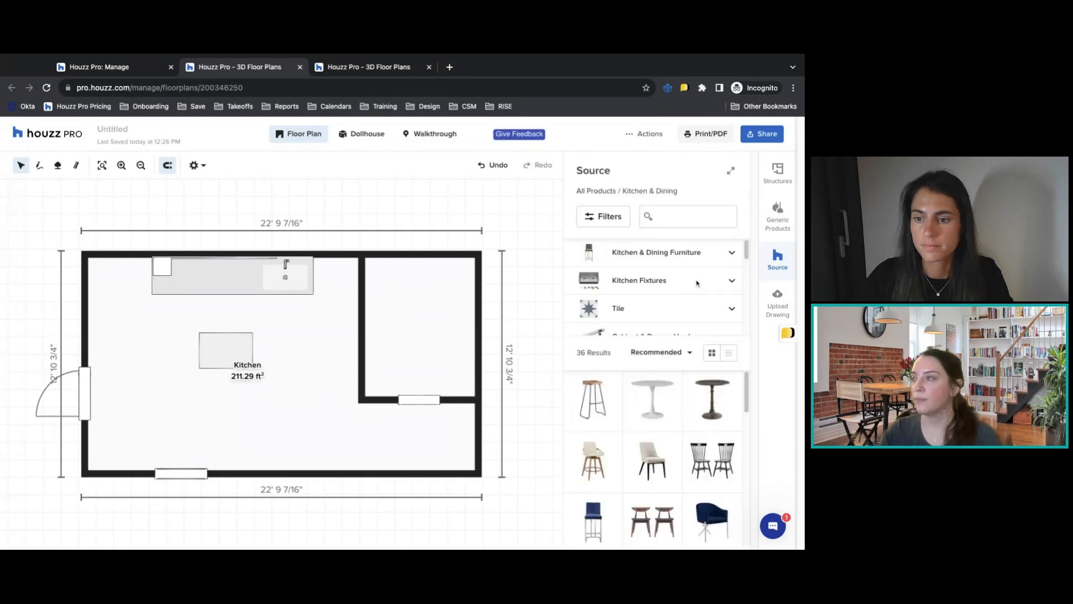
left_click(679, 260)
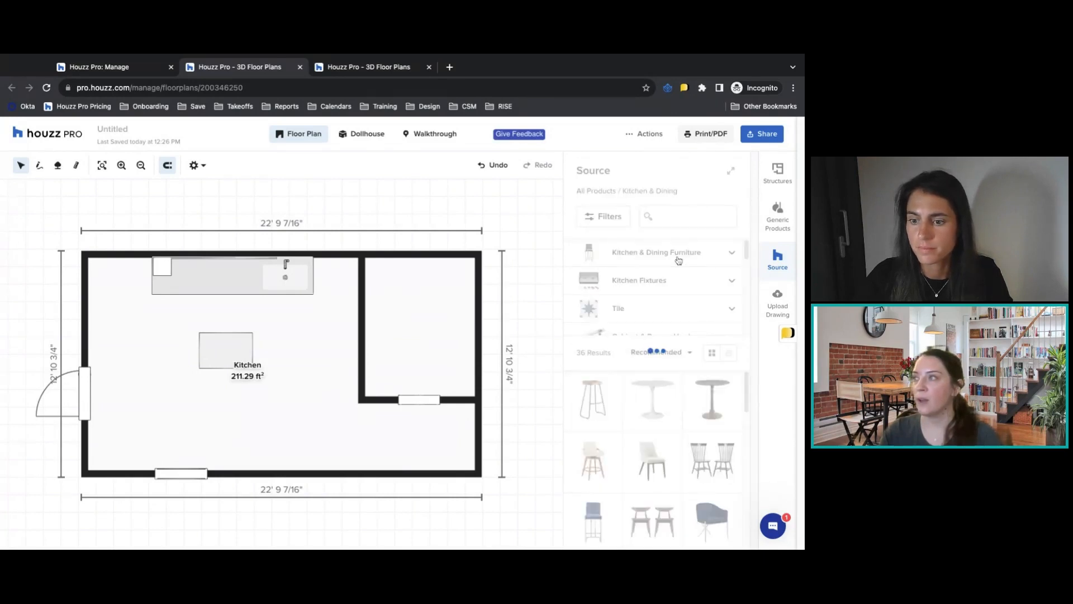
scroll(683, 329, "down", 5)
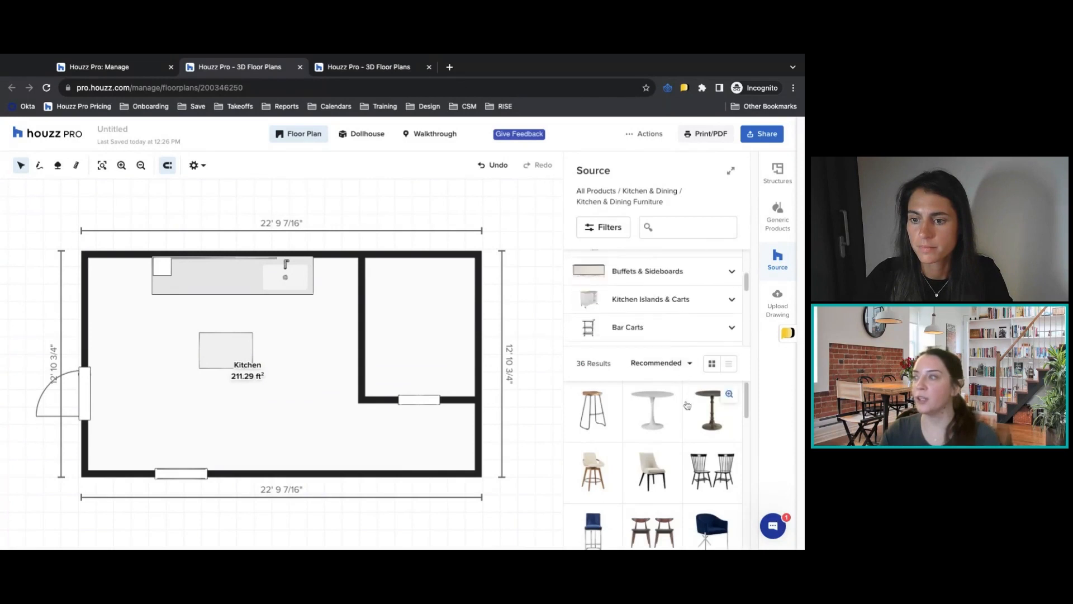
scroll(663, 385, "down", 1)
scroll(678, 398, "down", 5)
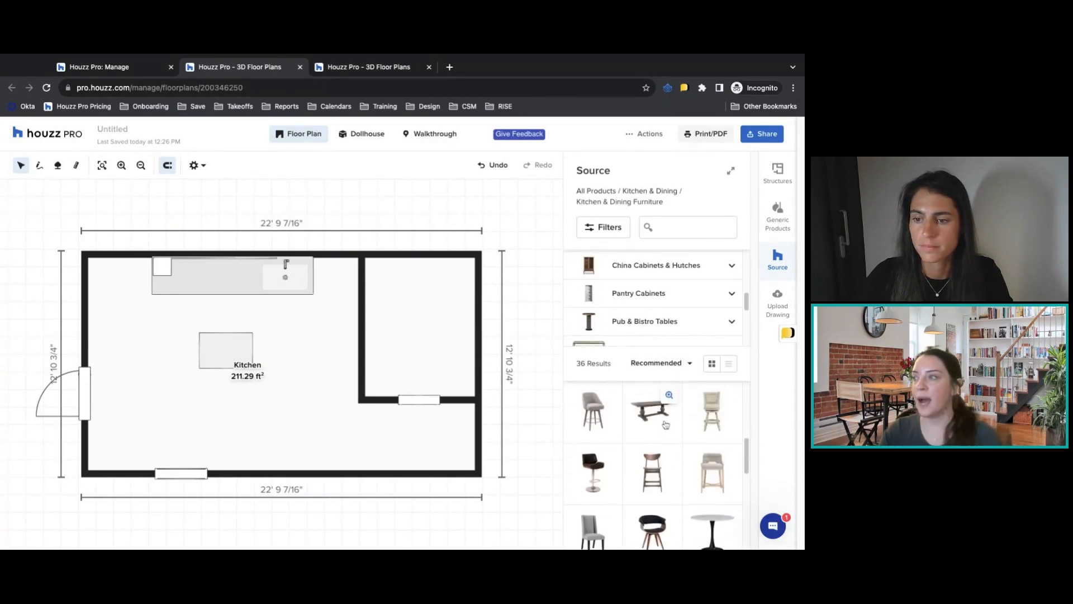
left_click(651, 420)
left_click_drag(290, 371, 268, 422)
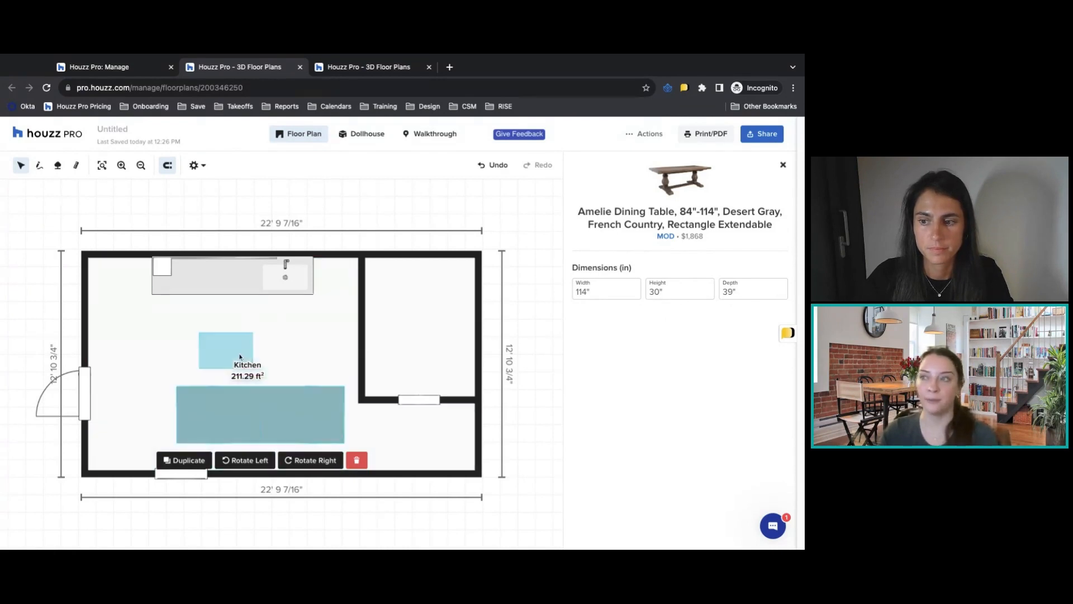
left_click(783, 166)
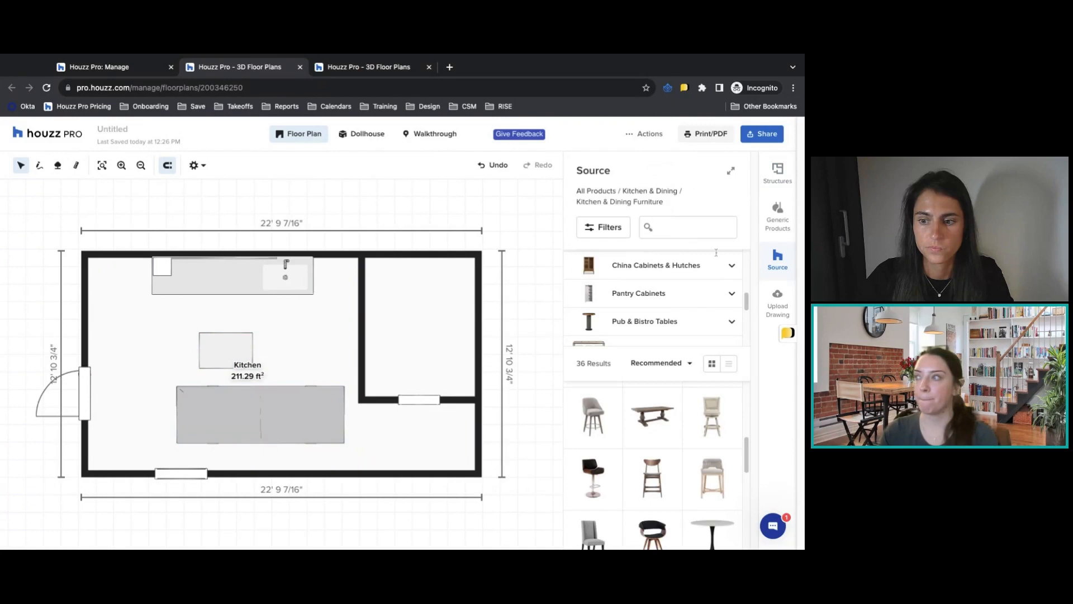
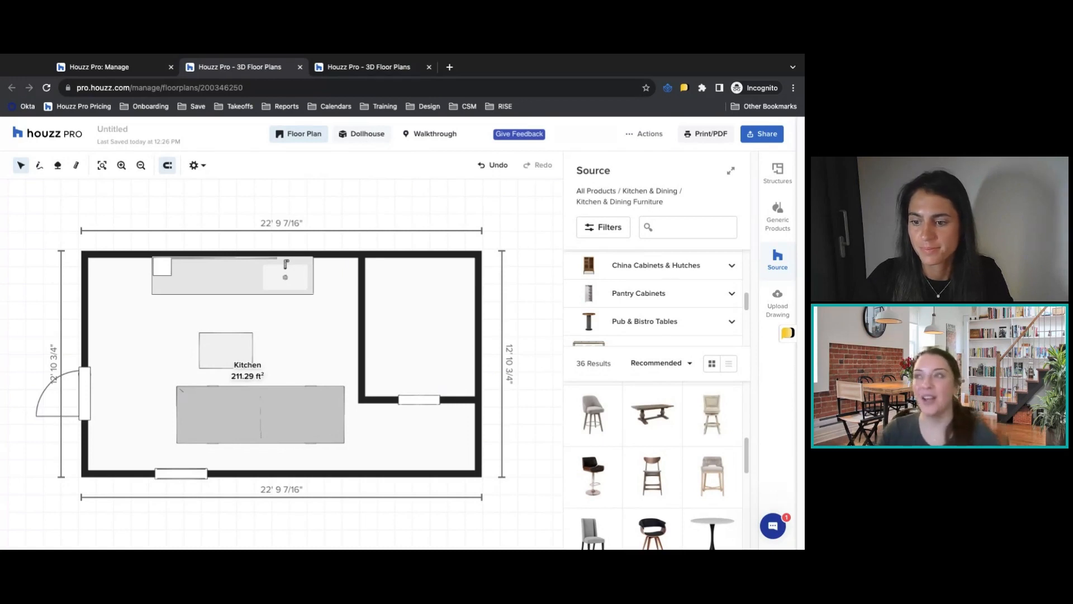
Show the plan in 3D dollhouse view and select four interior walls of the kitchen together, including the wall behind the cabinets.
left_click(363, 134)
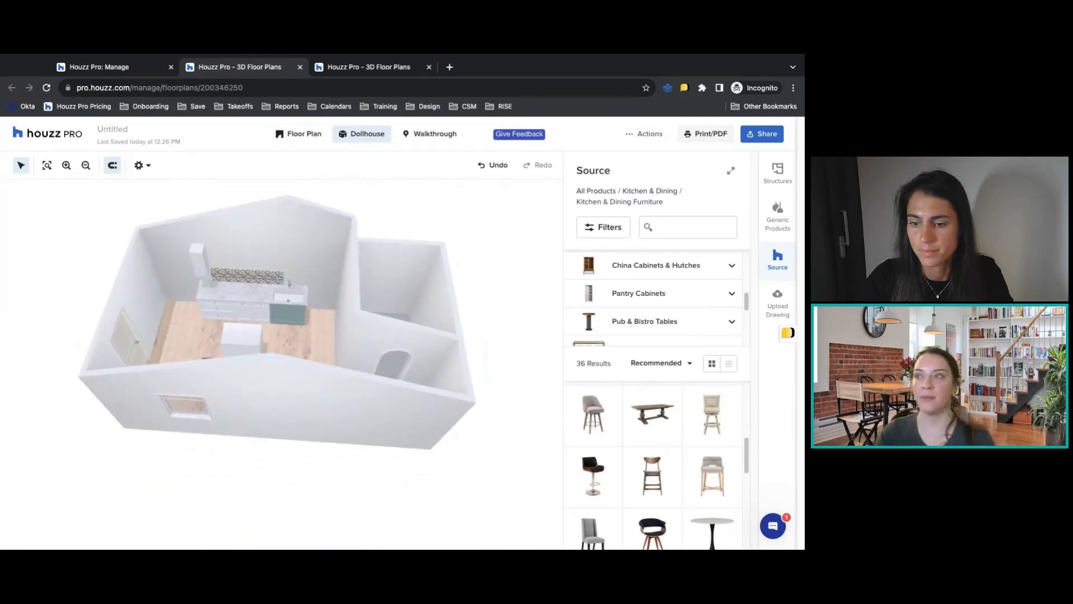
left_click(270, 243)
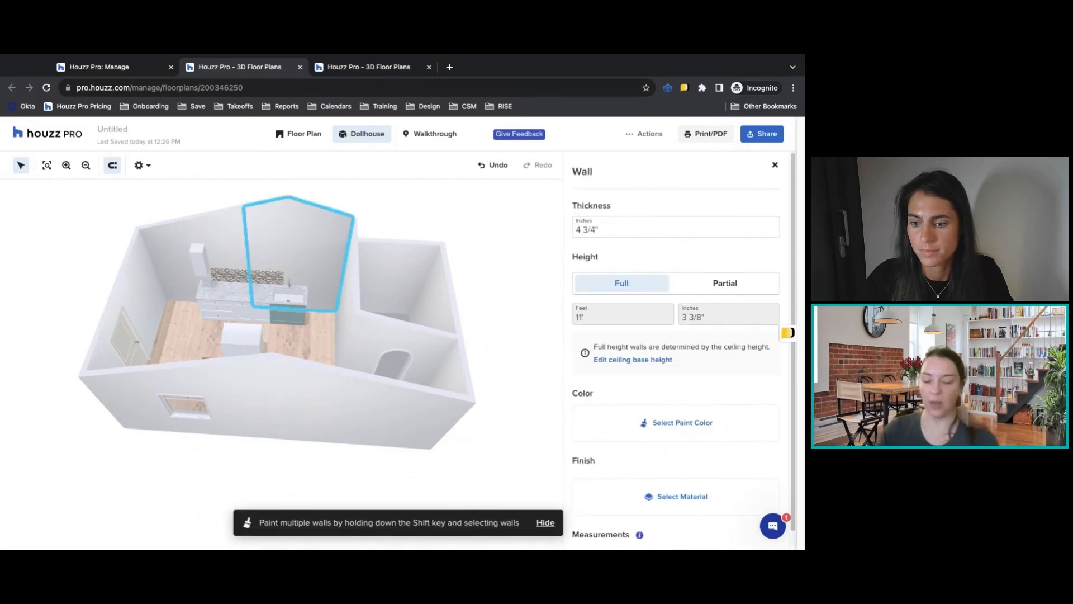
left_click(177, 257, "shift")
left_click(147, 287, "shift")
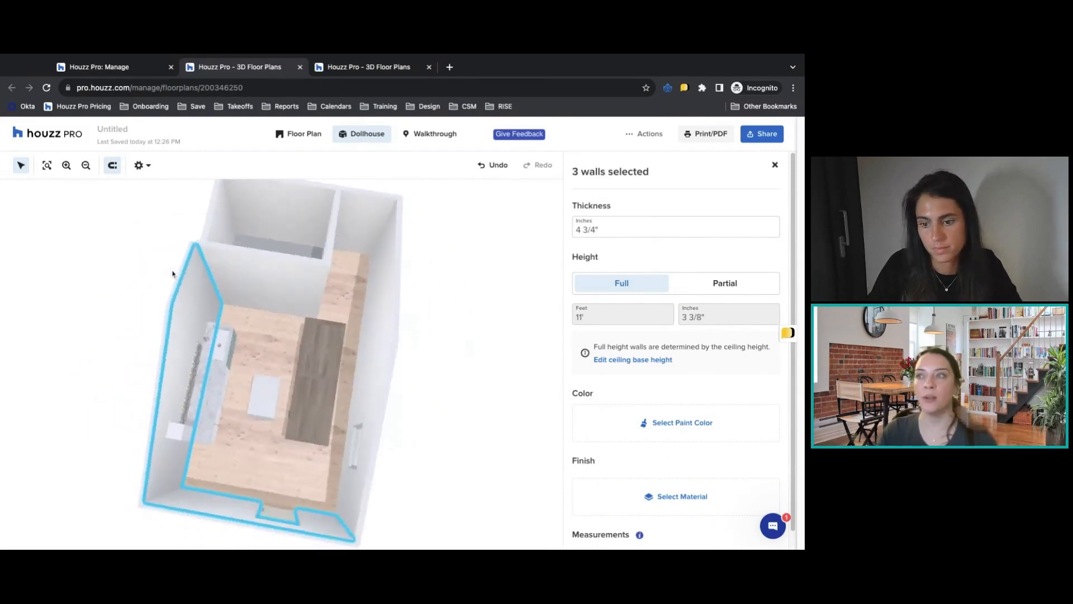
left_click(257, 273, "shift")
left_click_drag(265, 293, 202, 258)
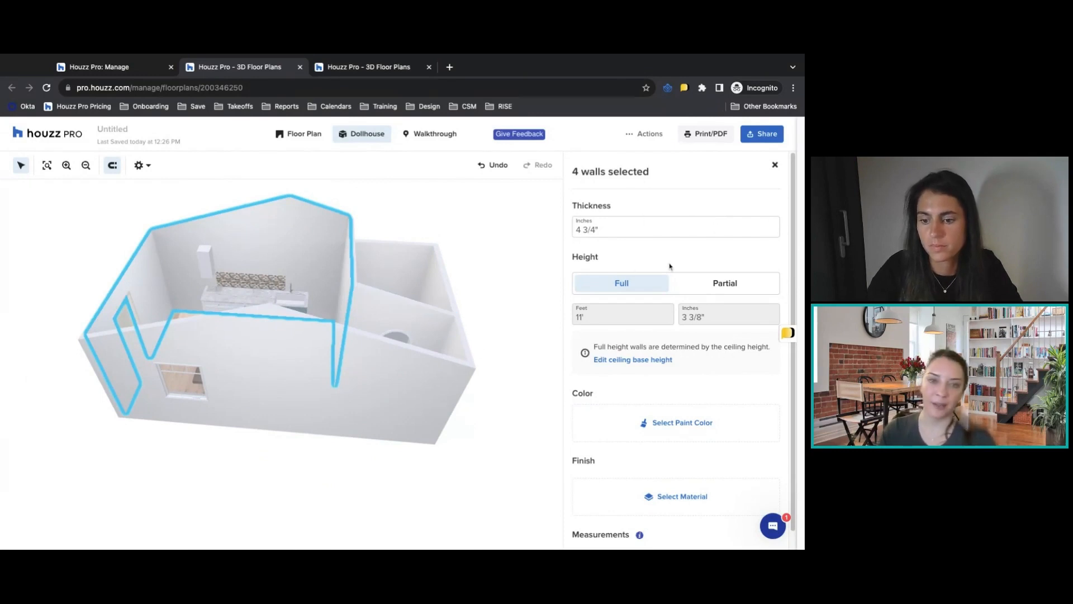
Paint the four selected kitchen walls with Sherwin-Williams Zircon, SW 7667, from the Greys.
scroll(675, 407, "down", 1)
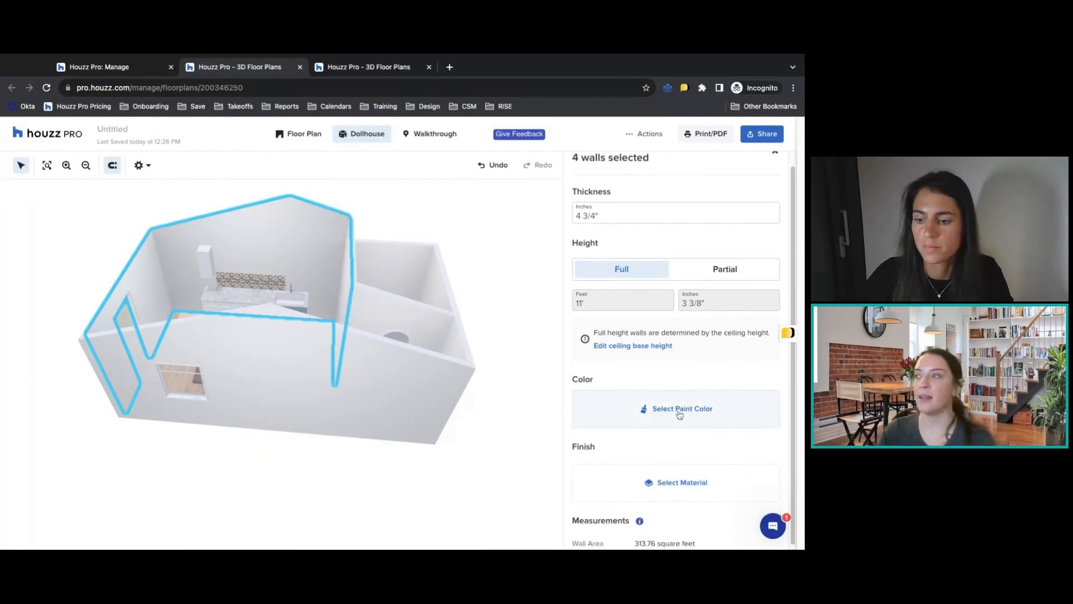
left_click(683, 407)
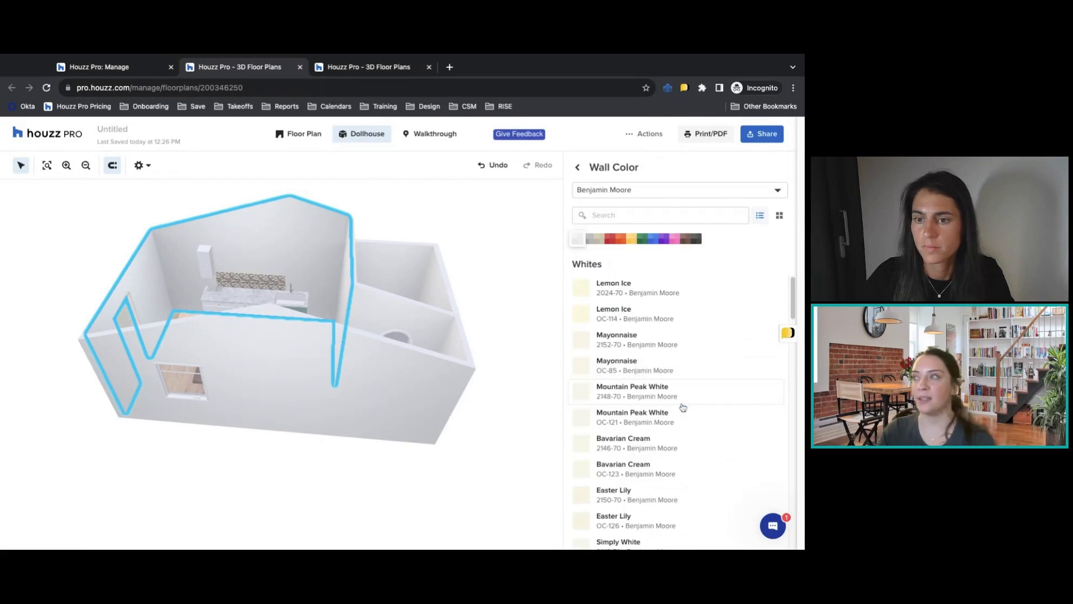
left_click(618, 191)
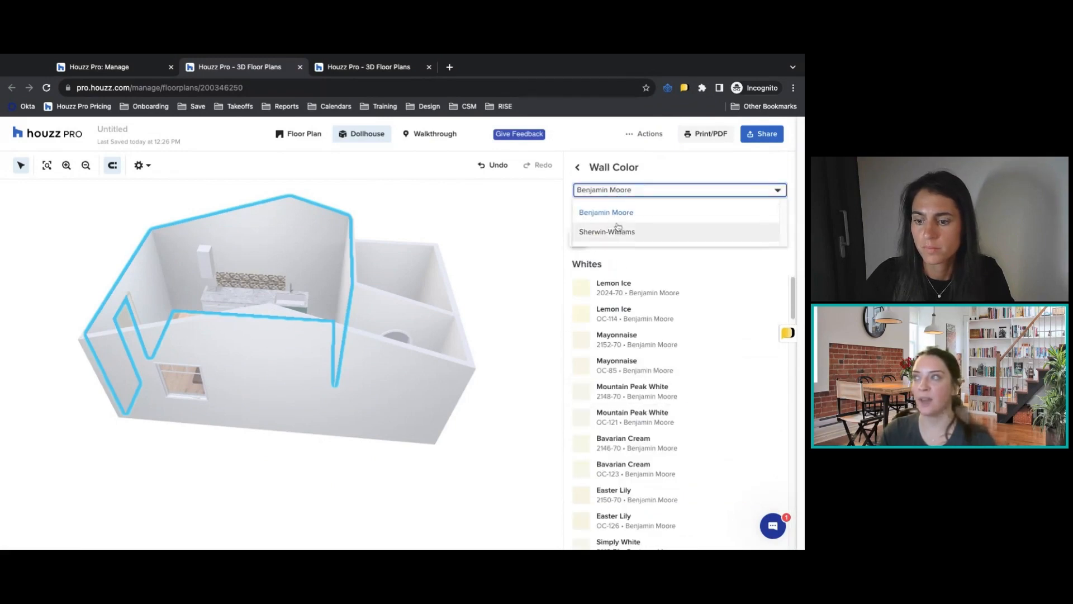
left_click(617, 221)
left_click(618, 193)
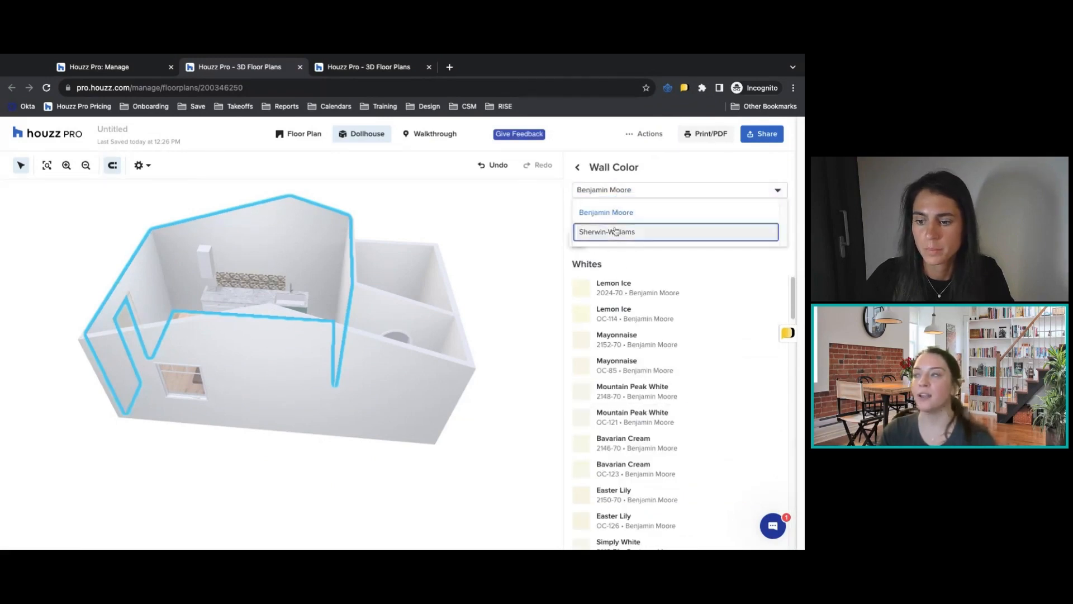
left_click(619, 231)
left_click(599, 240)
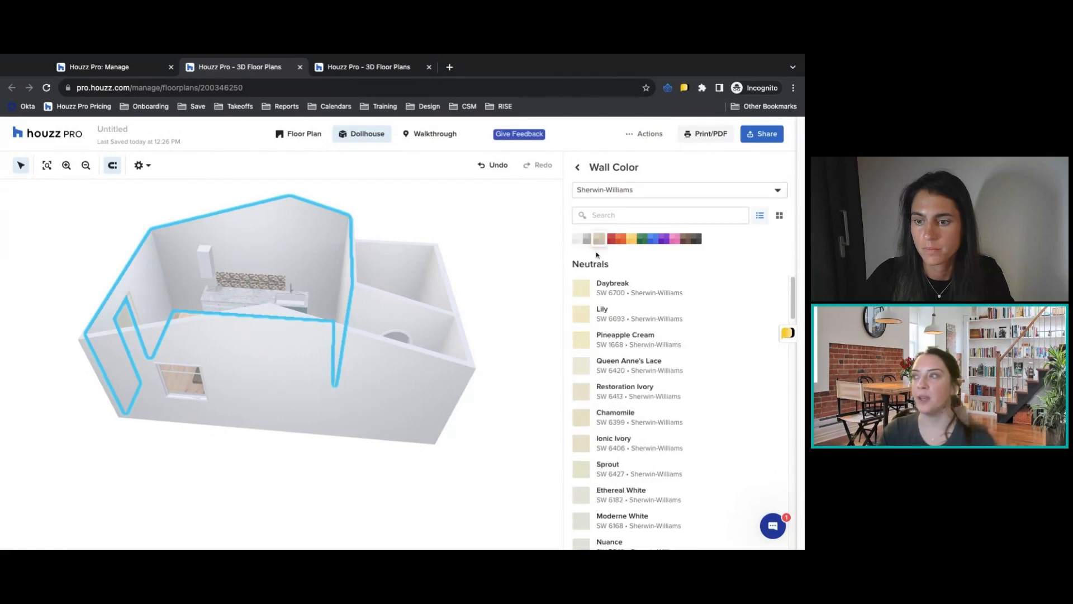
left_click(590, 240)
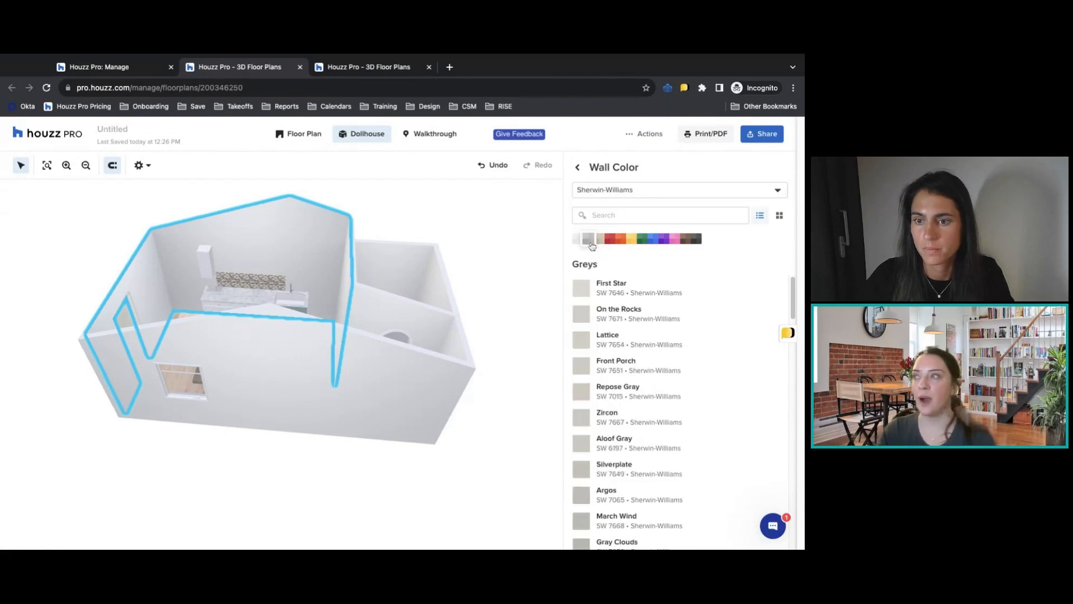
left_click(658, 426)
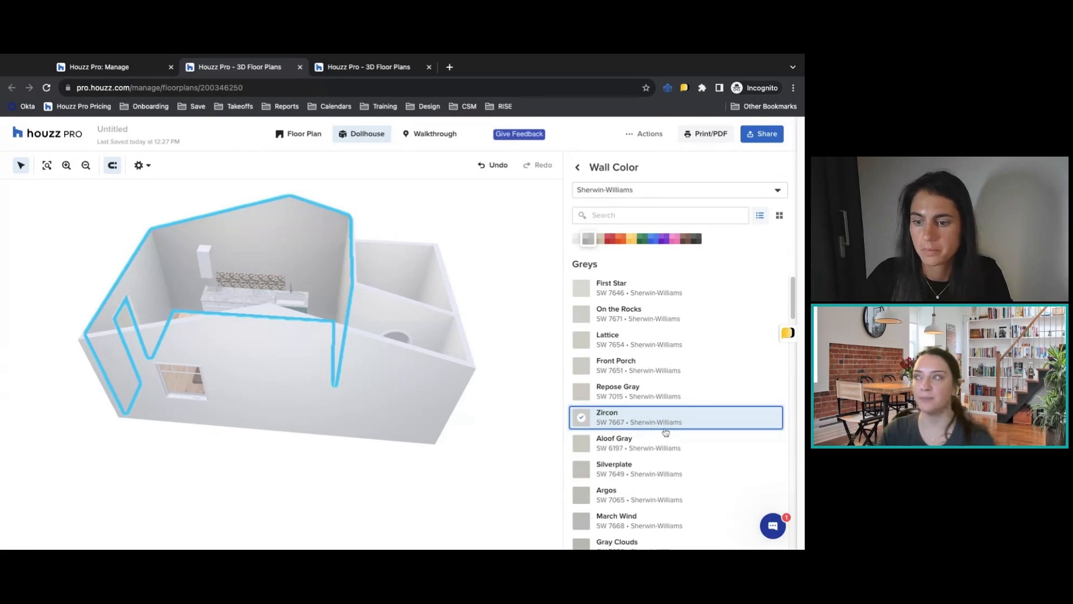
left_click(578, 168)
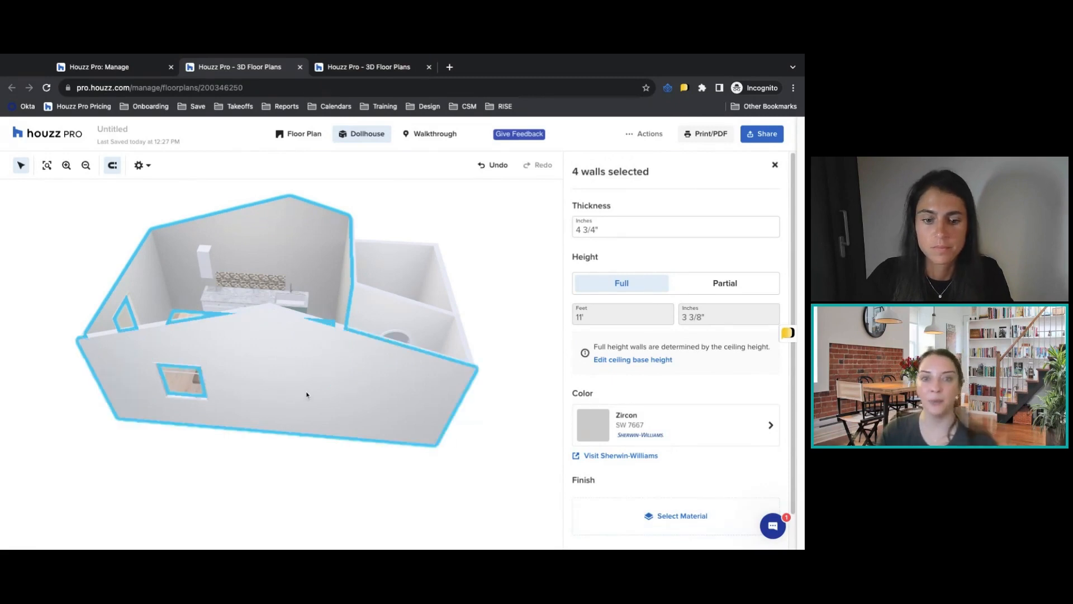
Apply the Sliced Sea Green and White Pebble Tile finish to the short wall at the end of the kitchen passage, and return to the 2D plan.
left_click_drag(275, 381, 202, 313)
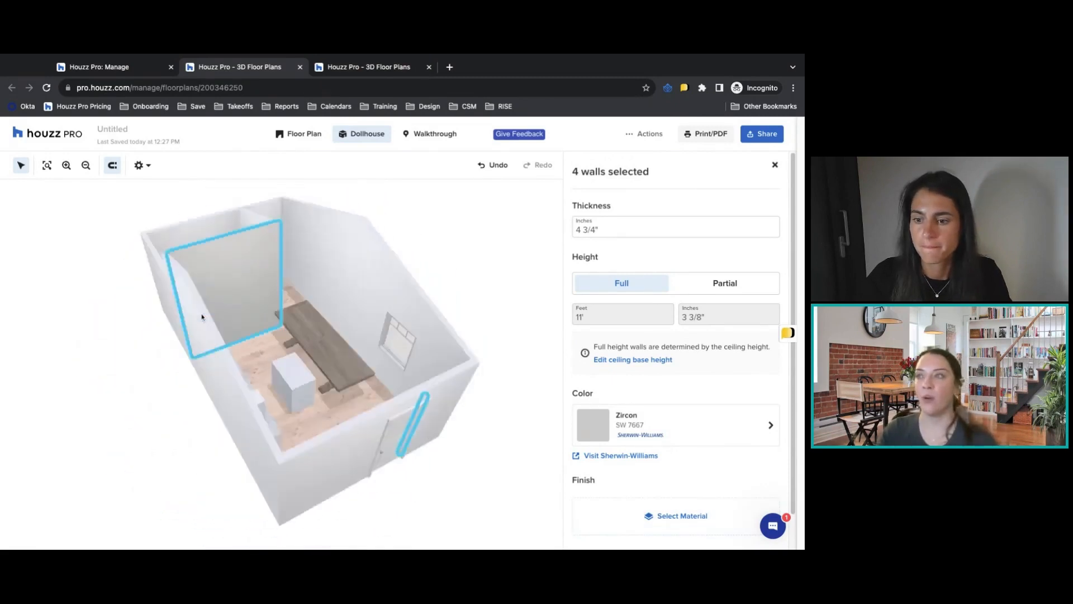
left_click(313, 210)
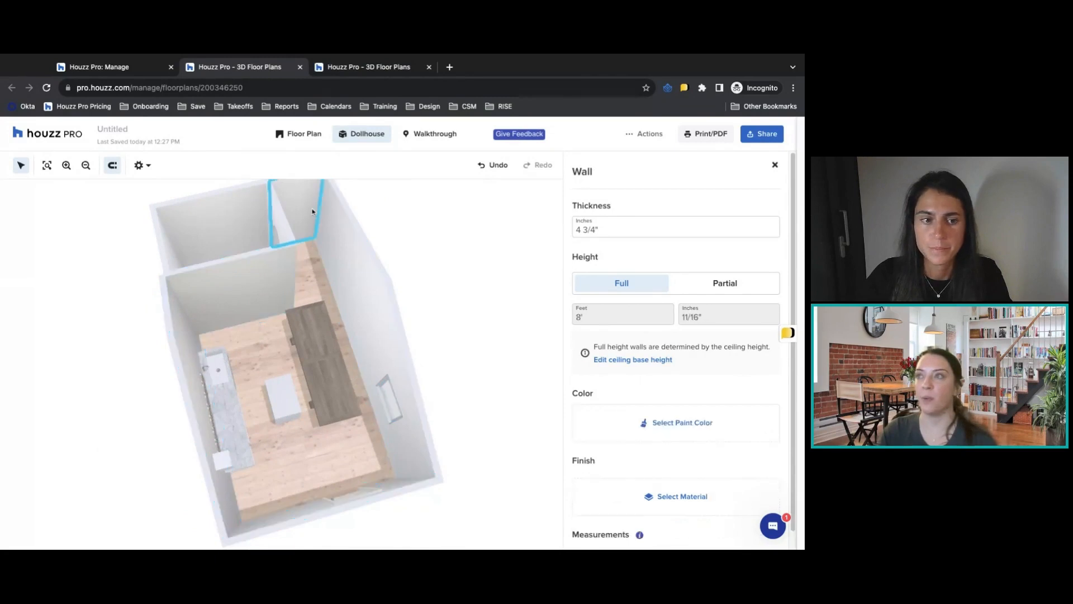
left_click(627, 488)
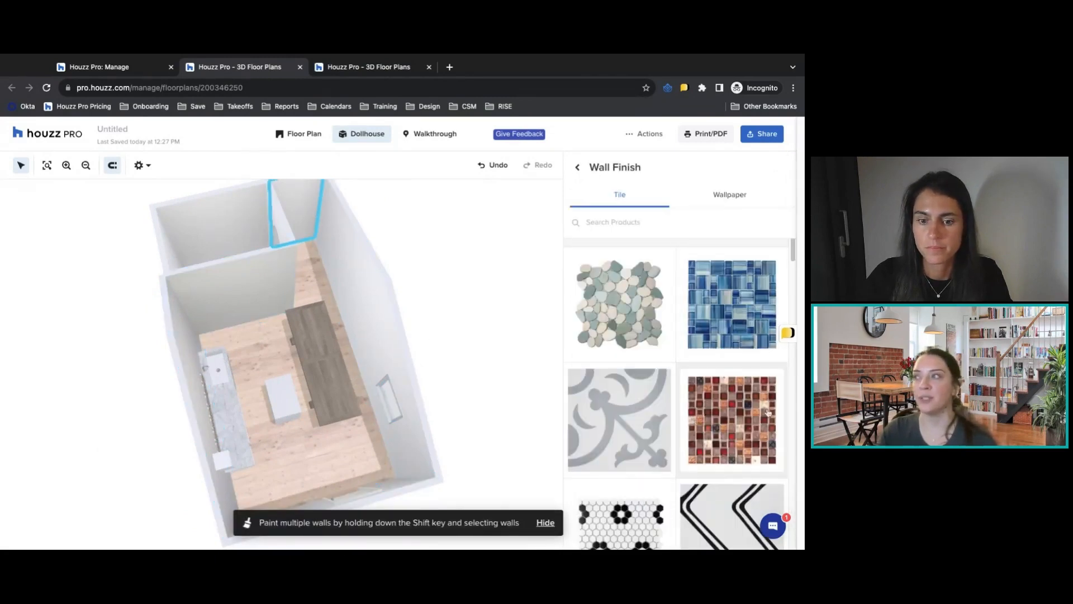
left_click(643, 338)
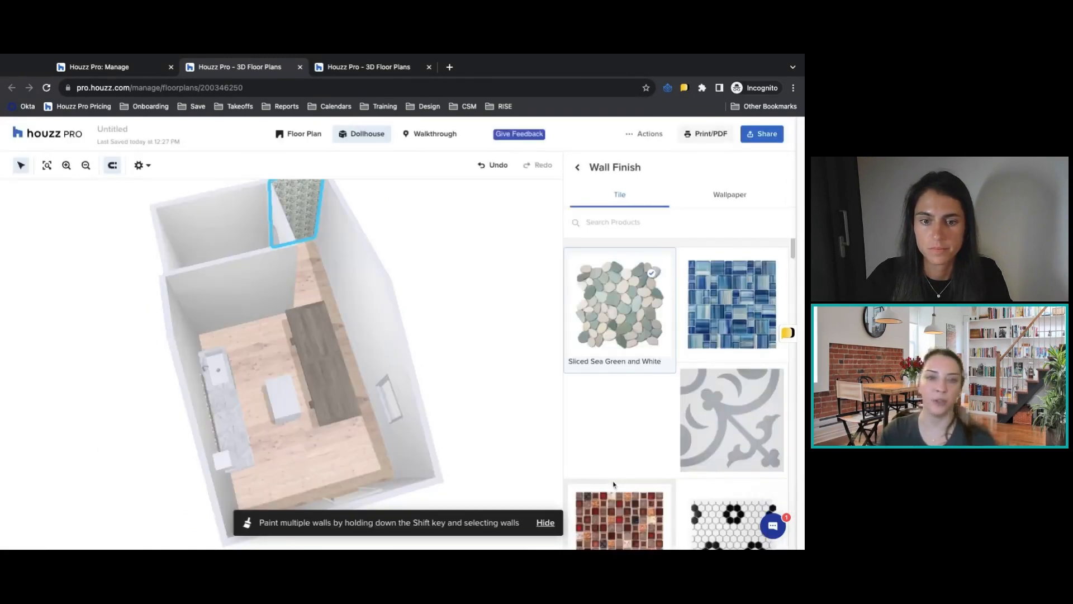
left_click(580, 169)
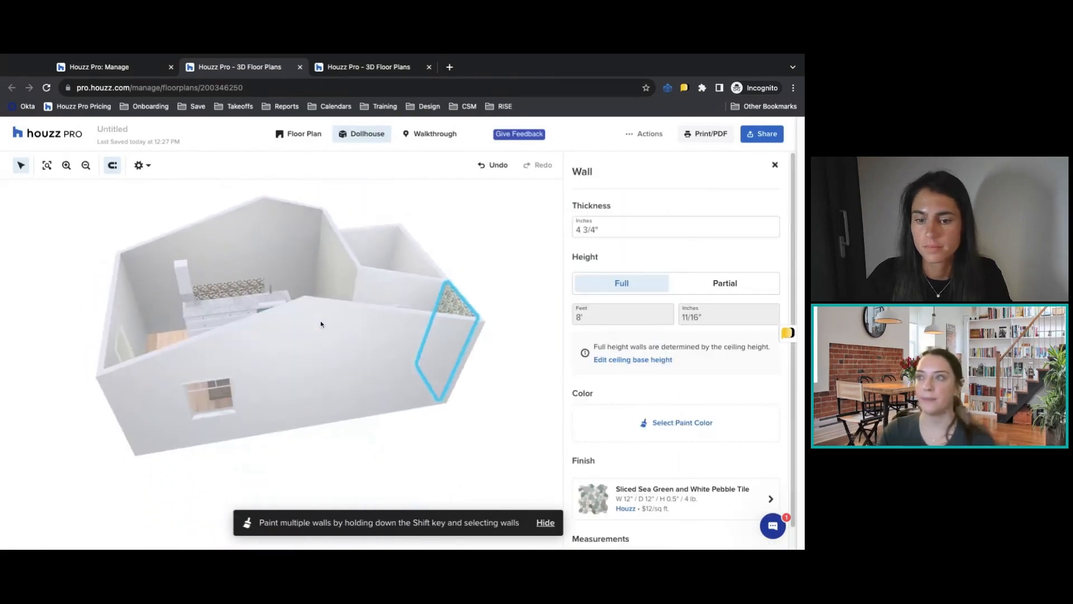
left_click(305, 134)
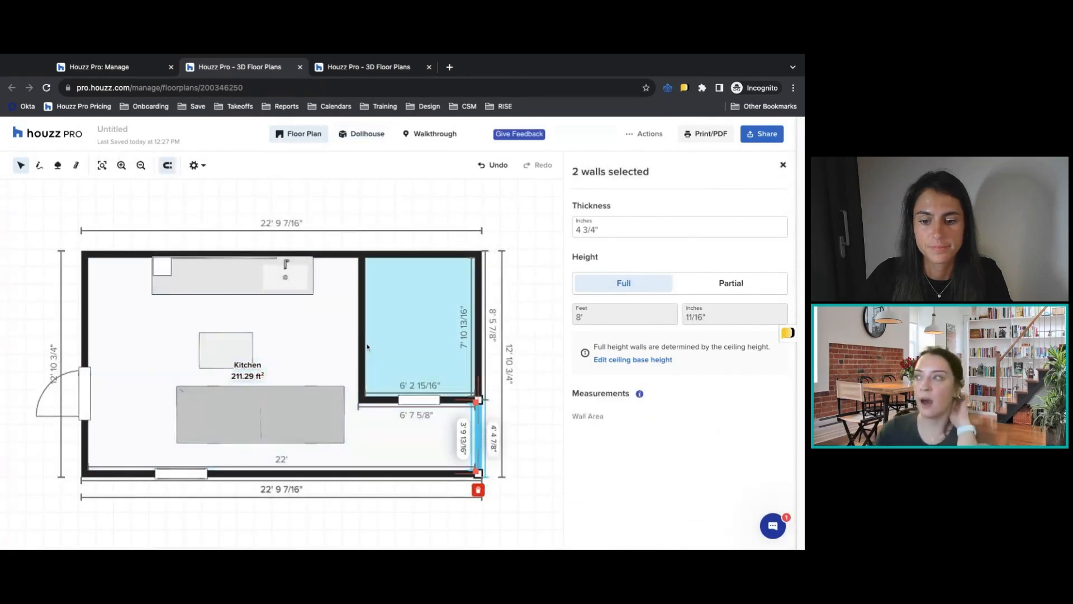
left_click(339, 253)
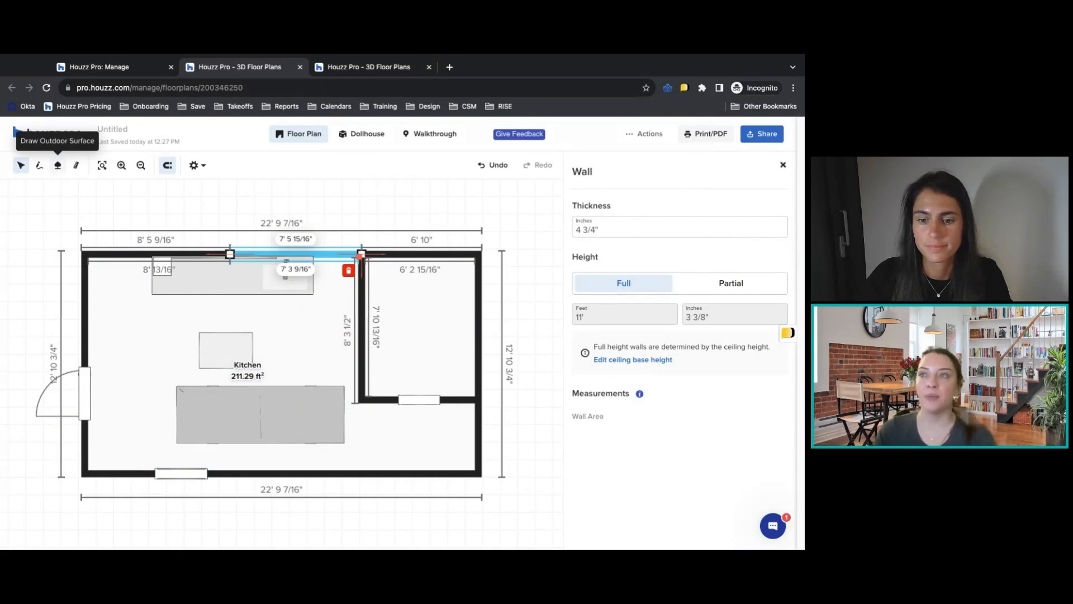
left_click(59, 166)
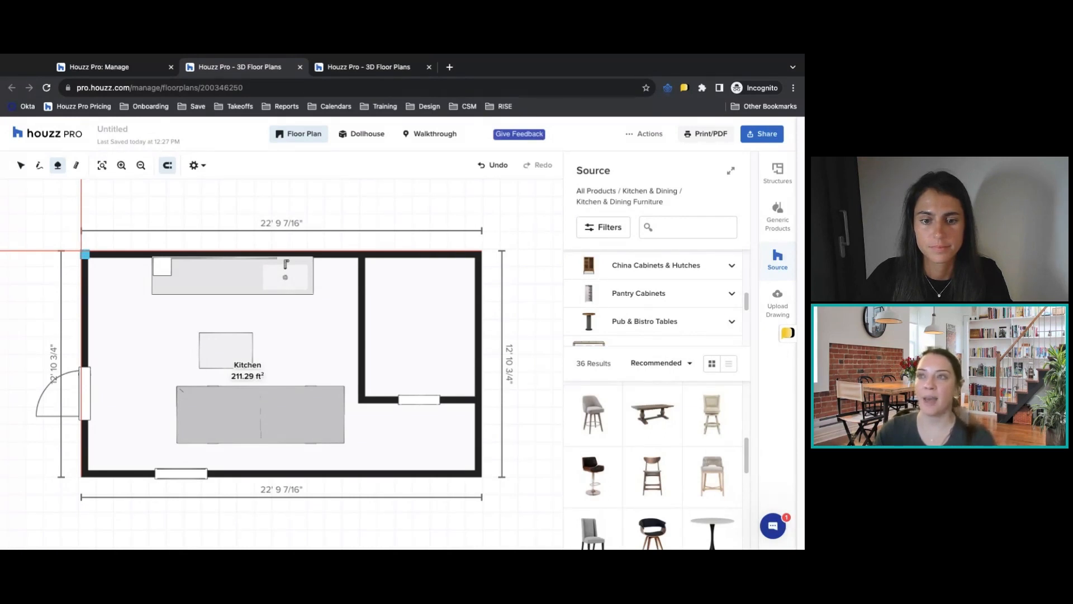
left_click(83, 252)
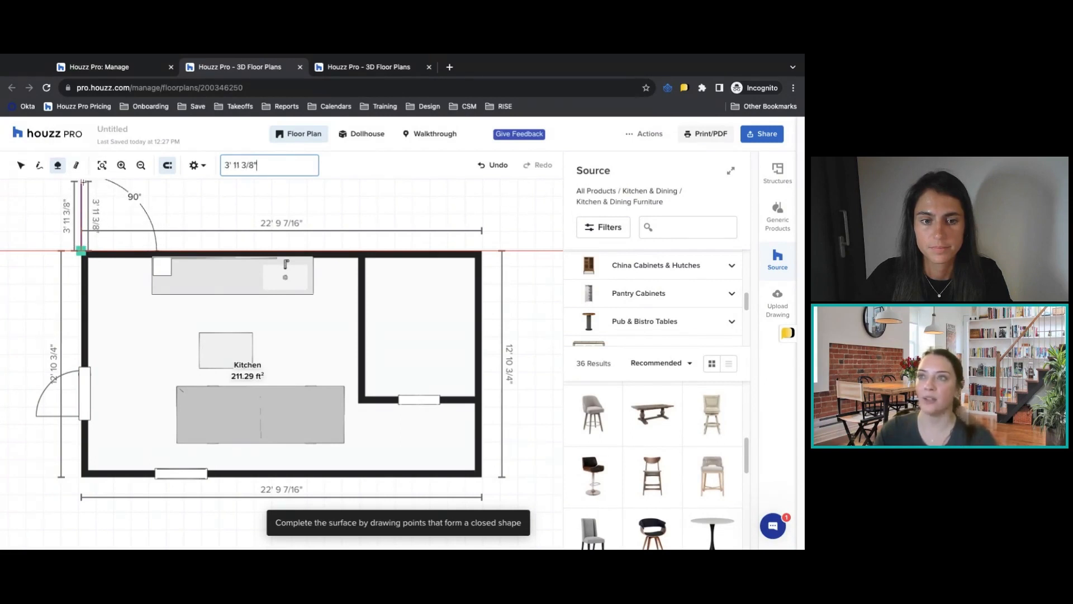
left_click(83, 180)
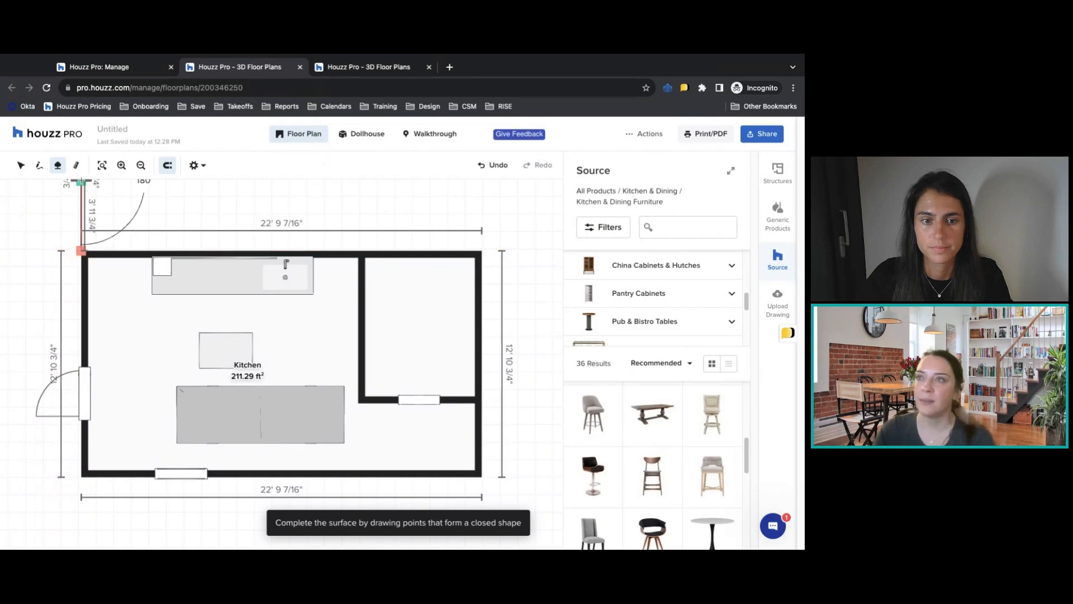
left_click(141, 165)
left_click(101, 219)
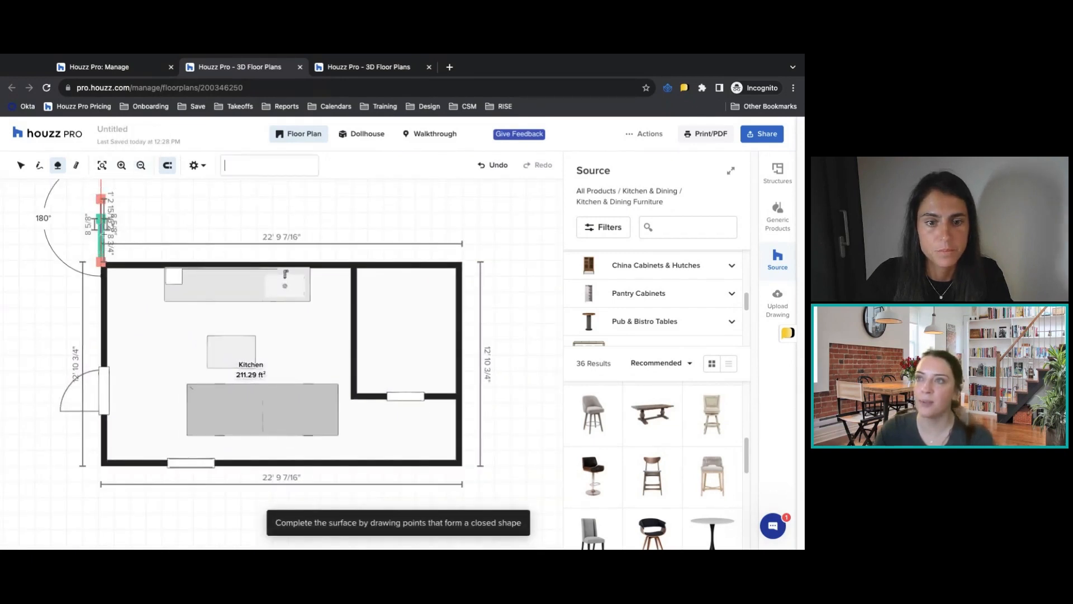
left_click(22, 167)
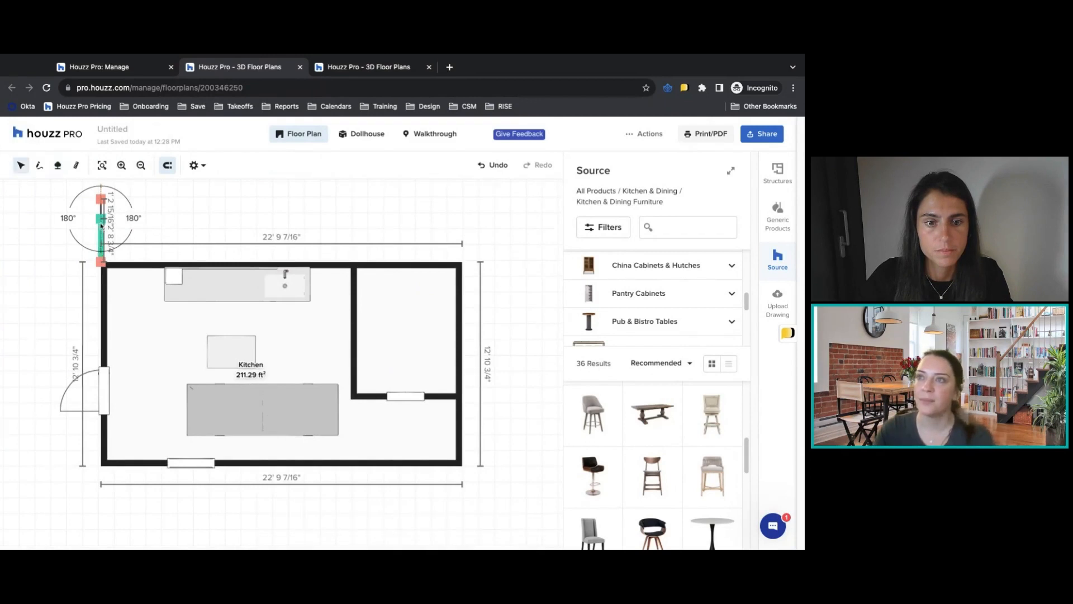
left_click(102, 239)
left_click(99, 275)
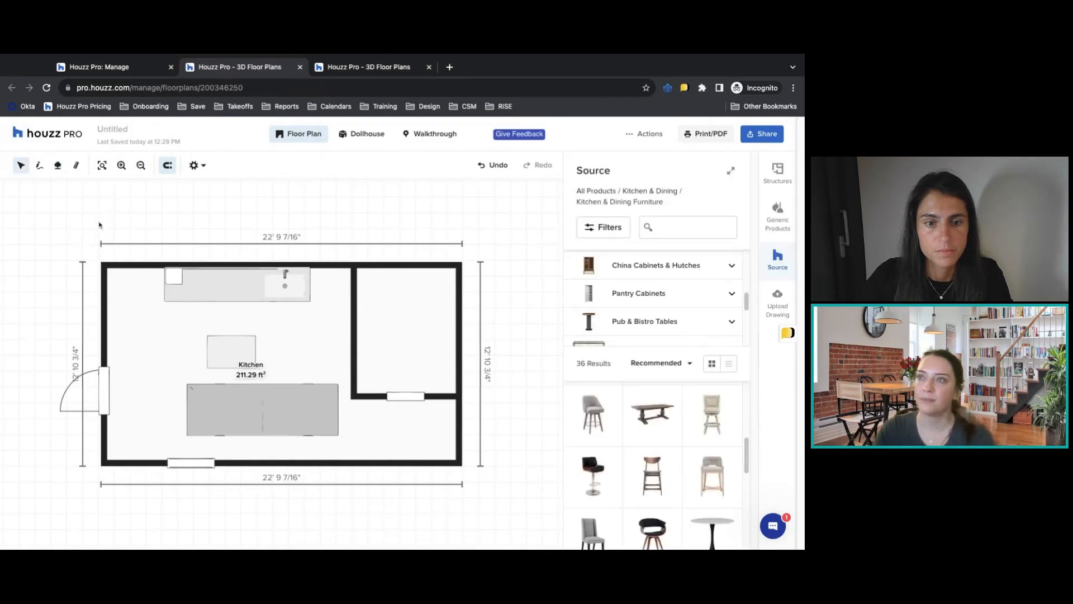
left_click(57, 166)
left_click(100, 261)
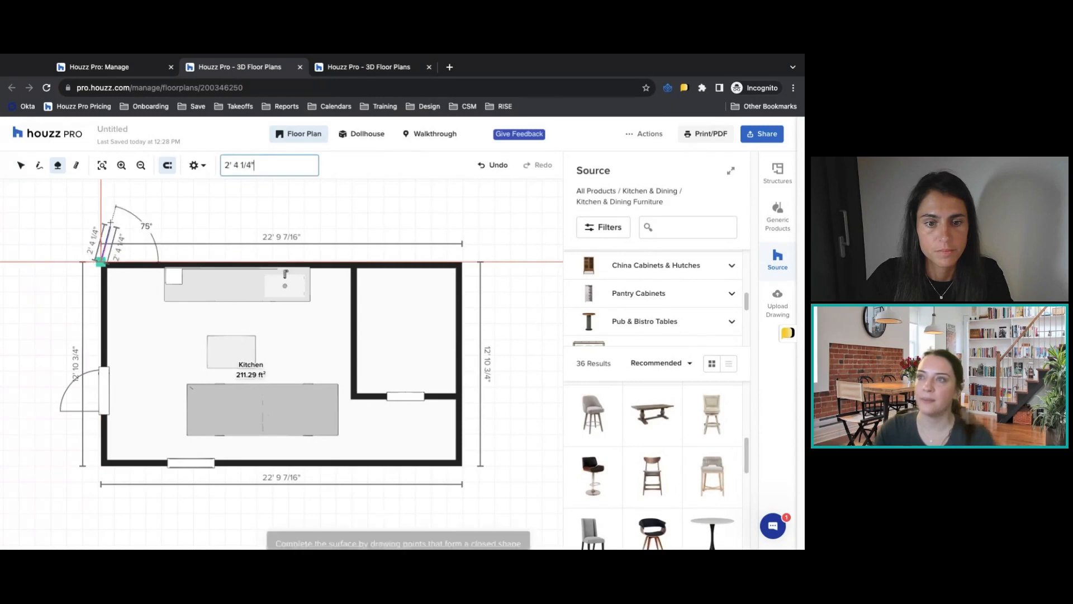
key("Escape")
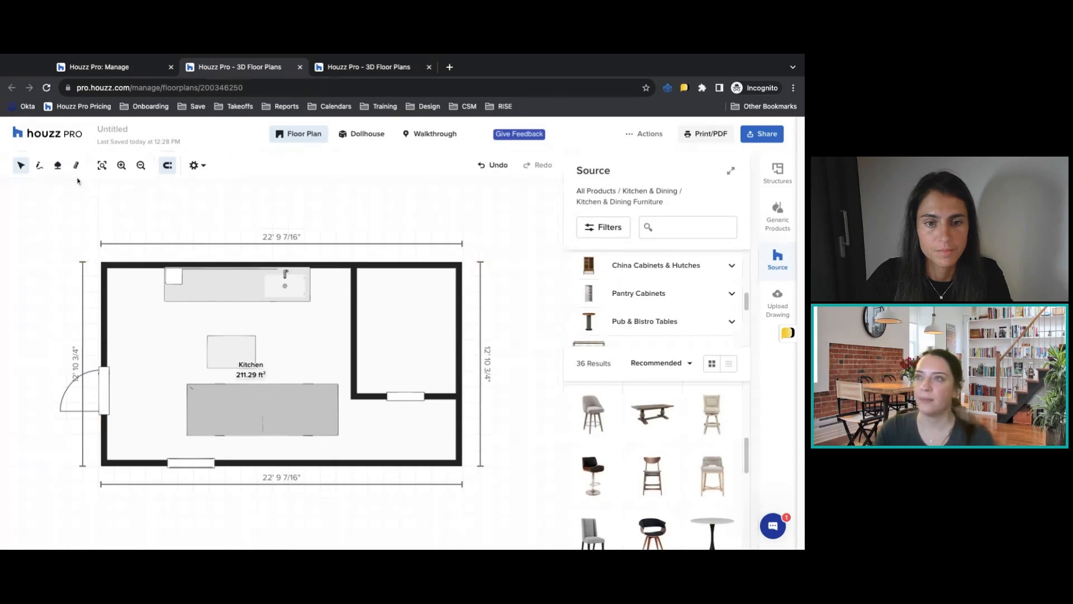
Draw a closed rectangular outdoor surface along the outside of the house's upper wall, about 22' 9 1/2" wide and 5' deep.
left_click(101, 261)
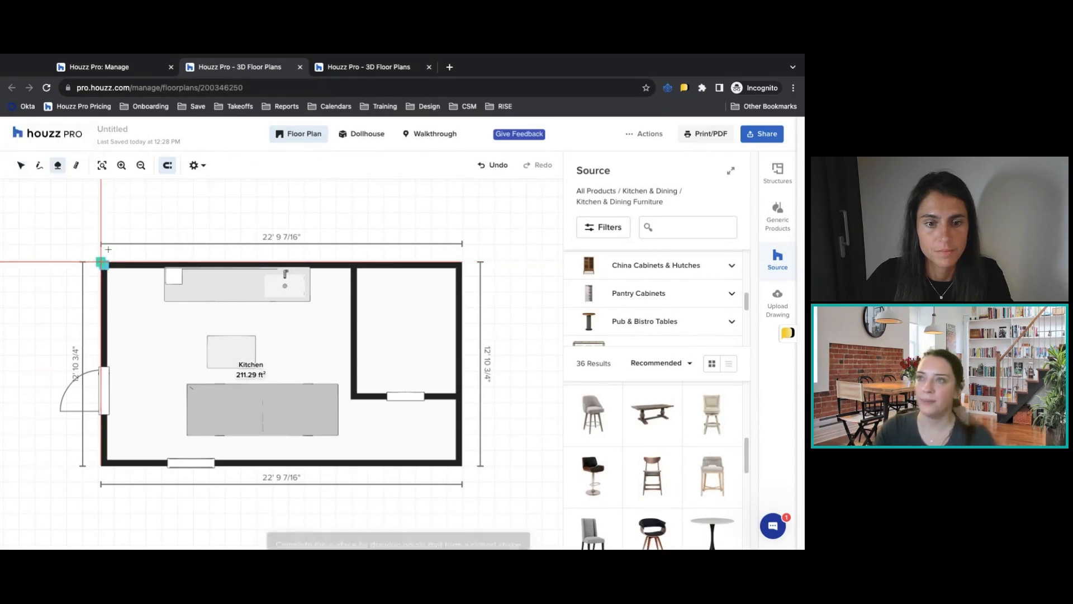
left_click(100, 183)
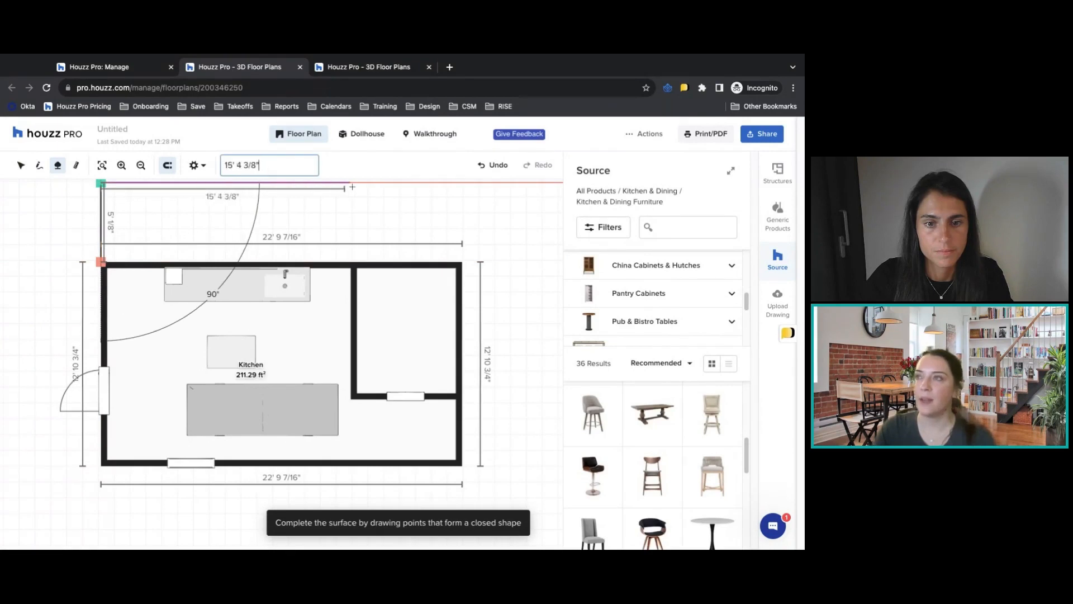
left_click(463, 184)
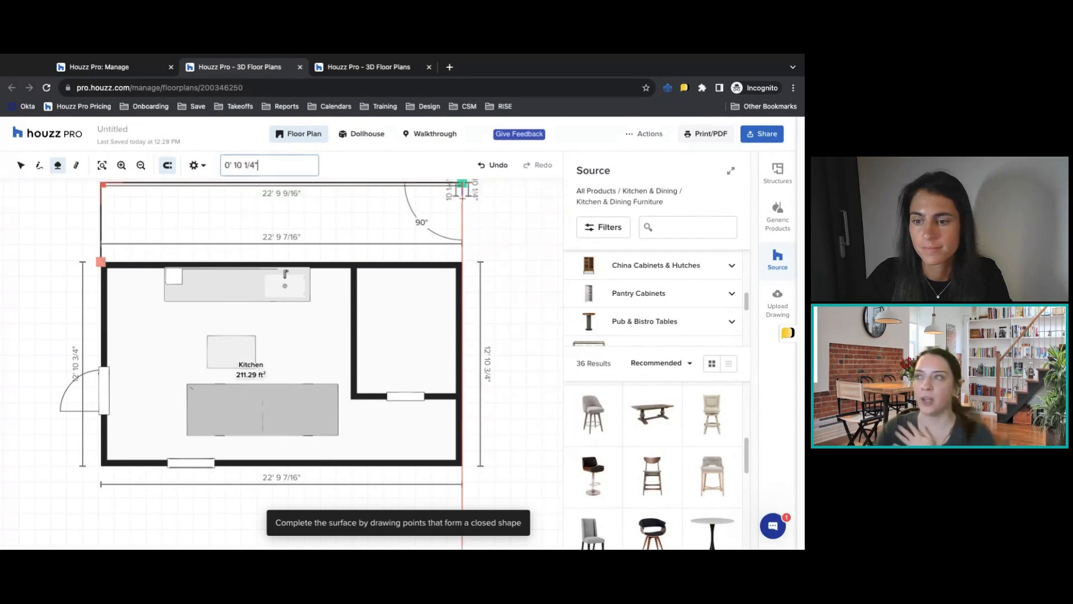
left_click(463, 263)
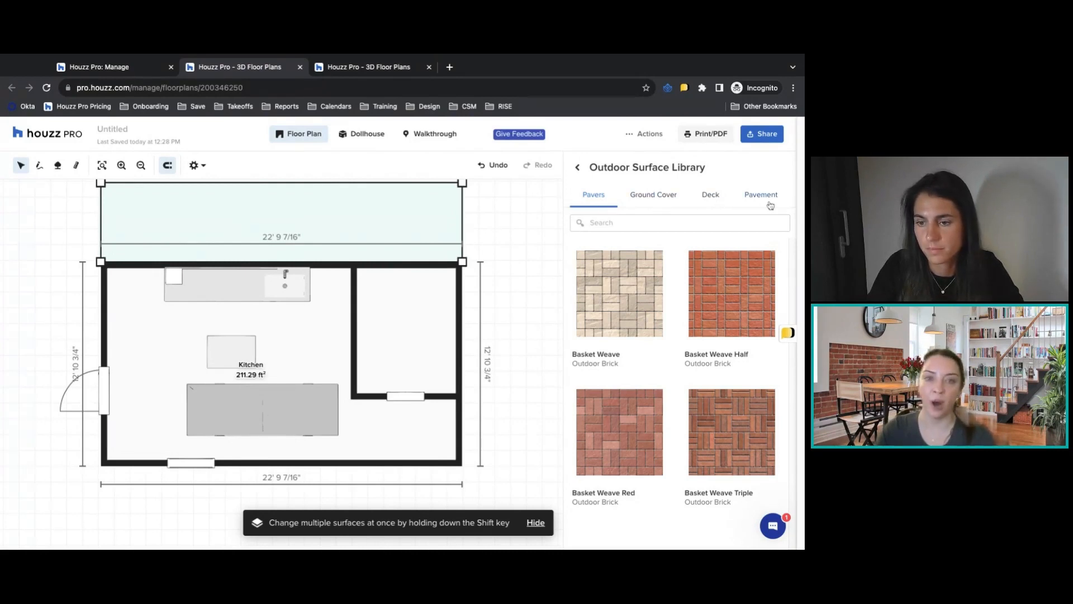
Apply the Herringbone Grey 2 outdoor brick paver to the outdoor surface and view it in the 3D dollhouse.
scroll(759, 310, "down", 2)
scroll(759, 310, "down", 4)
scroll(753, 354, "down", 1)
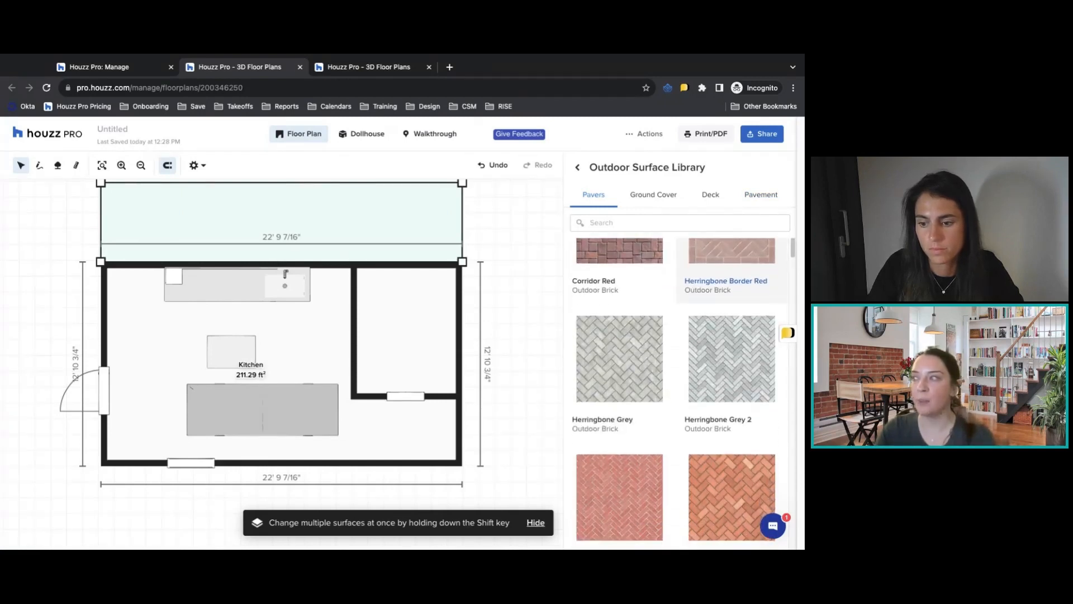
left_click(754, 353)
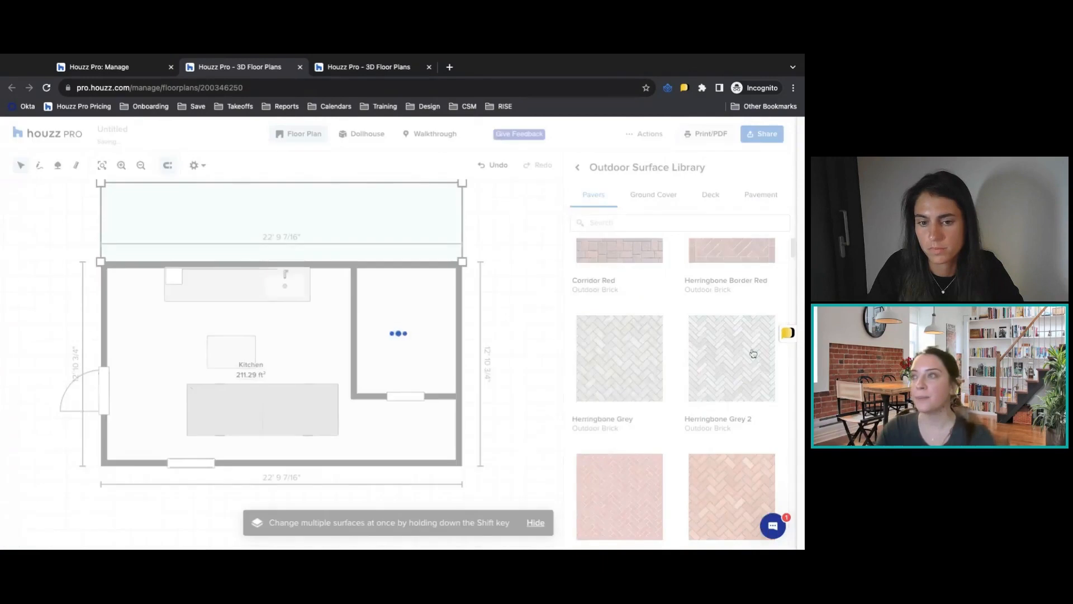
left_click(368, 135)
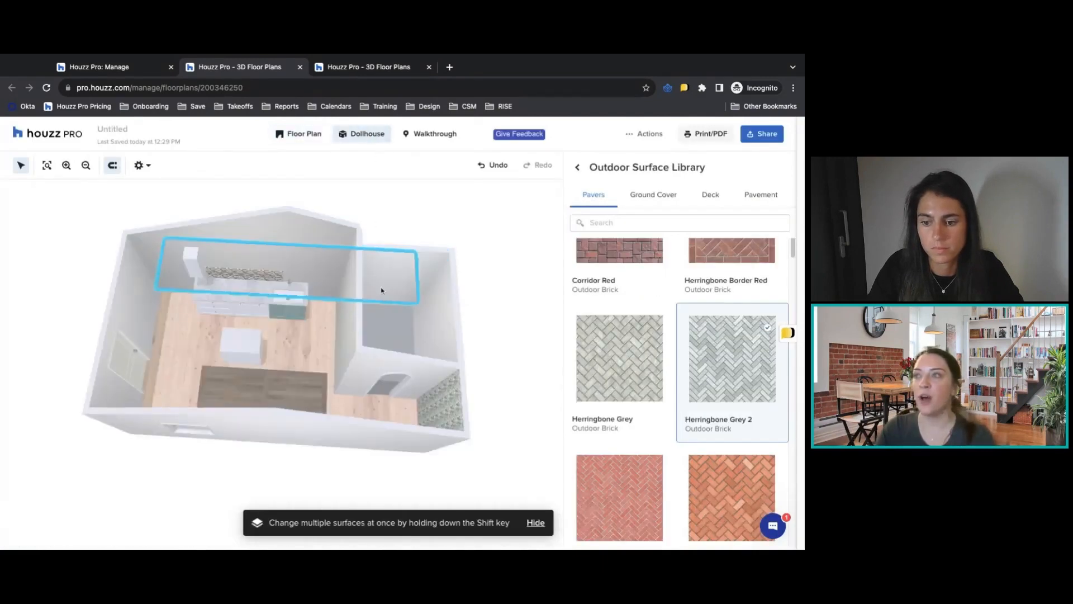
left_click_drag(381, 290, 520, 318)
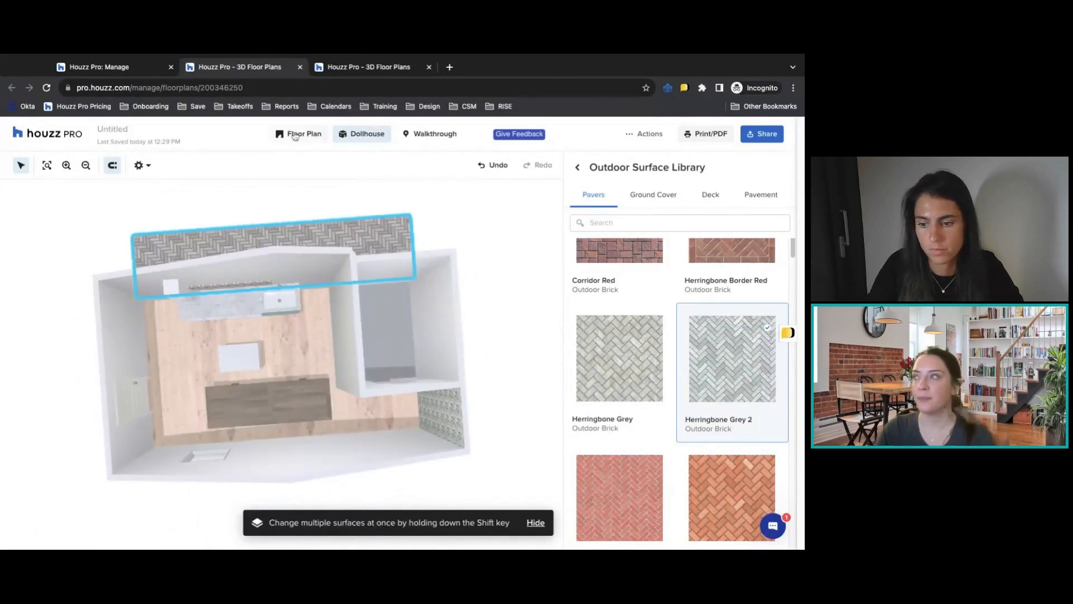
Try the Grass ground cover on the selected outdoor surface.
left_click(647, 197)
left_click(637, 285)
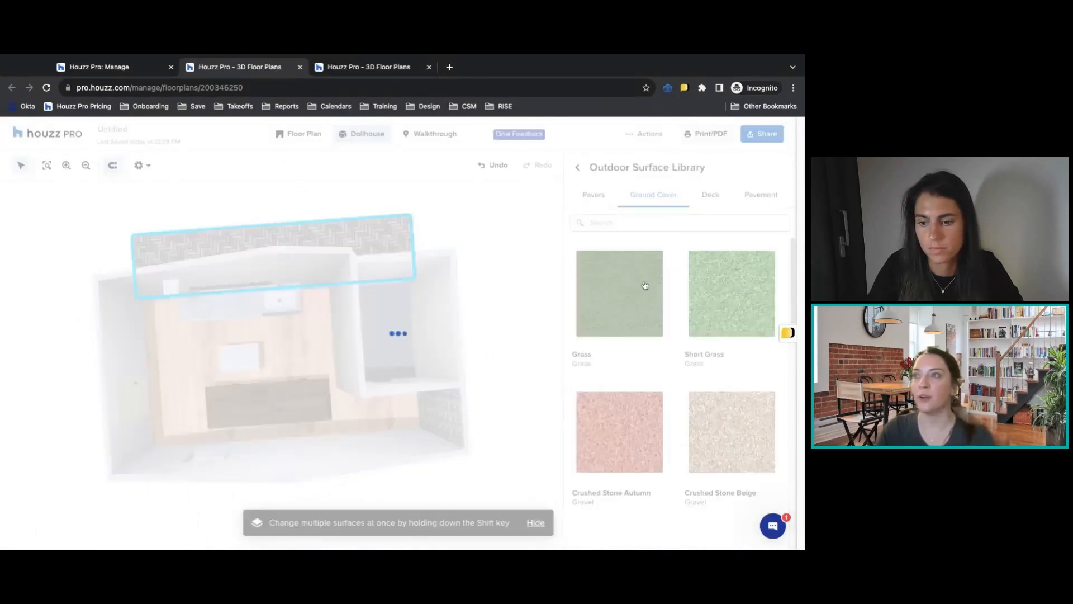
left_click_drag(495, 337, 451, 331)
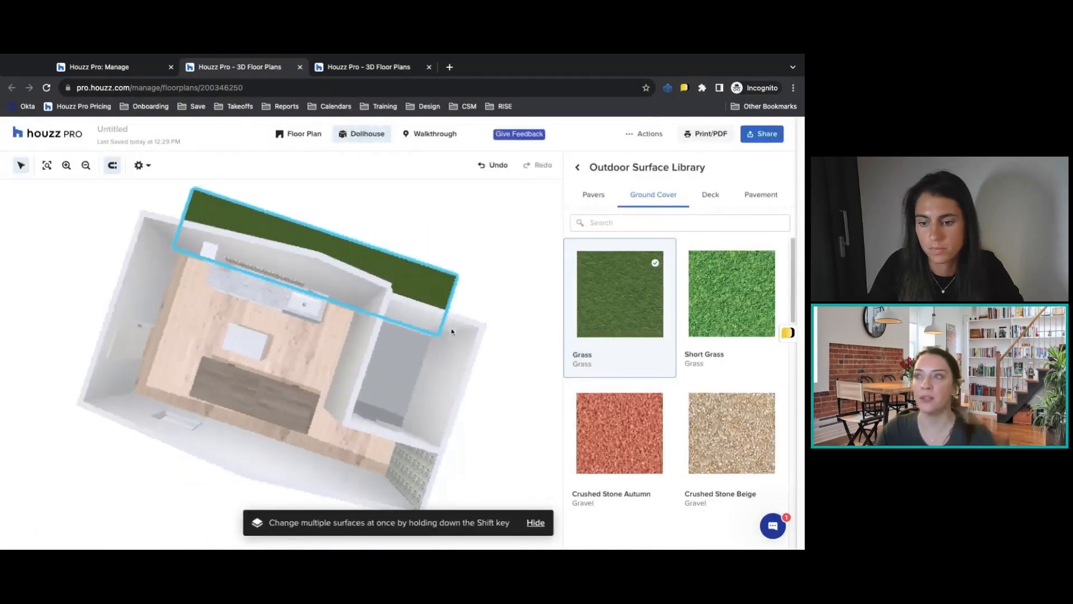
Try the Charcoal composite deck and an asphalt pavement on the outdoor surface.
left_click(715, 198)
left_click(657, 323)
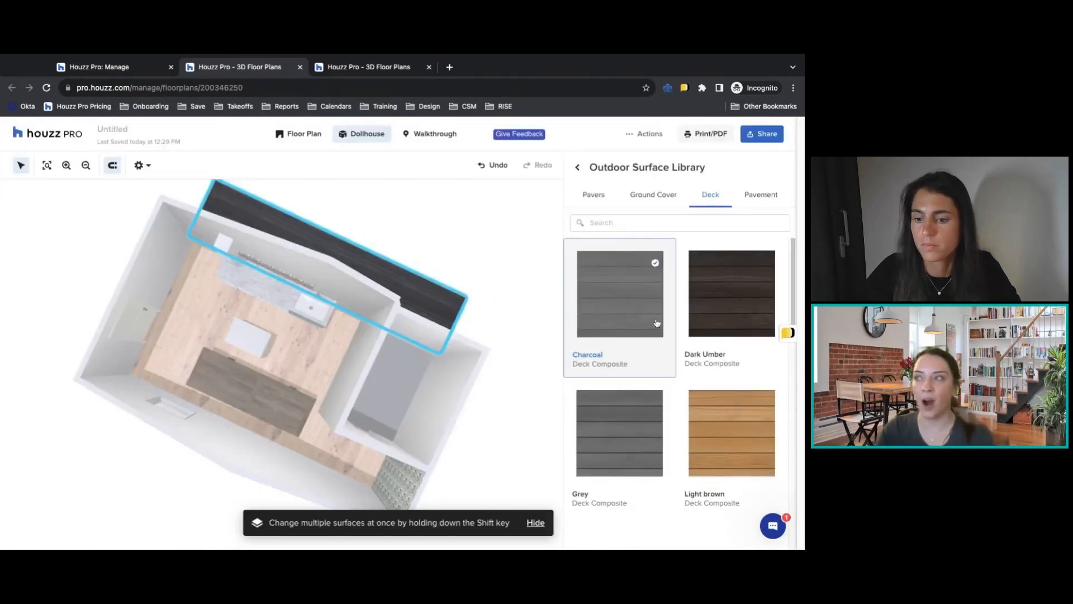
left_click(763, 196)
left_click(720, 283)
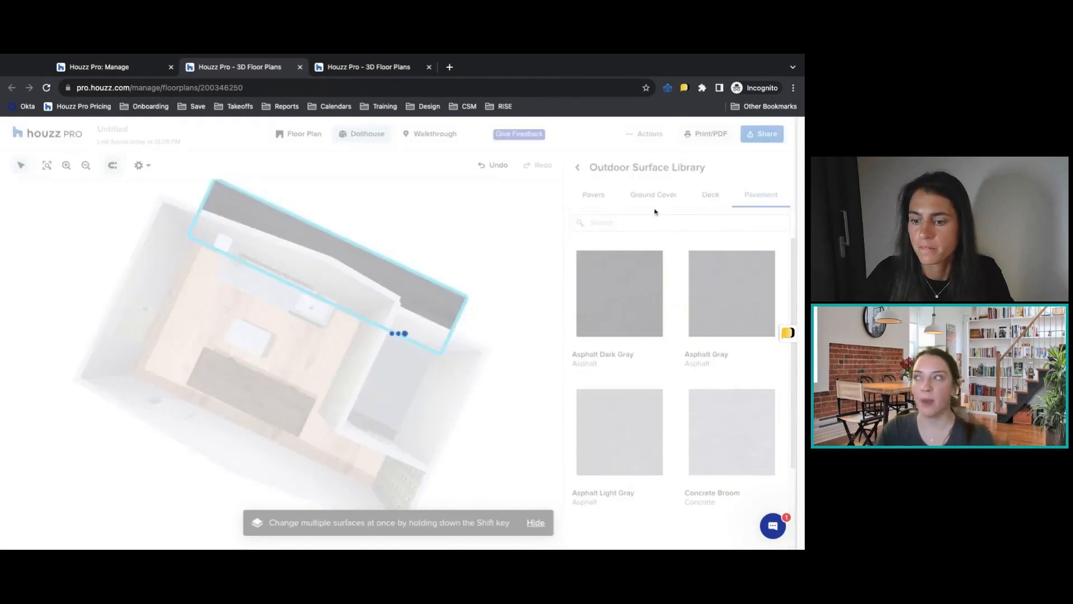
Reapply the Herringbone Grey 2 outdoor brick paver to the outdoor surface and close its properties.
left_click(603, 197)
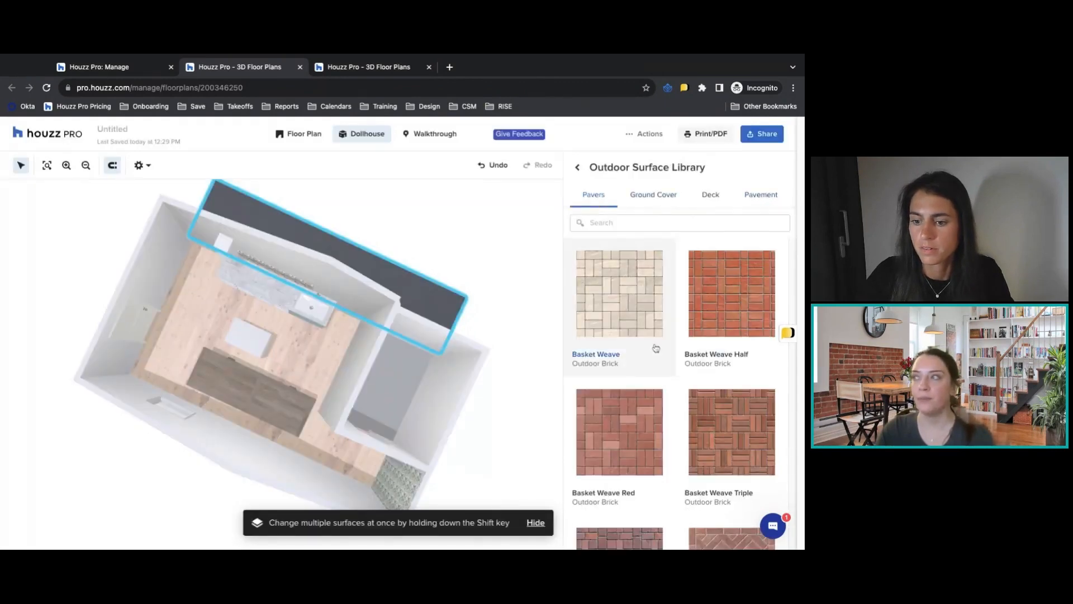
scroll(671, 363, "down", 5)
left_click(685, 372)
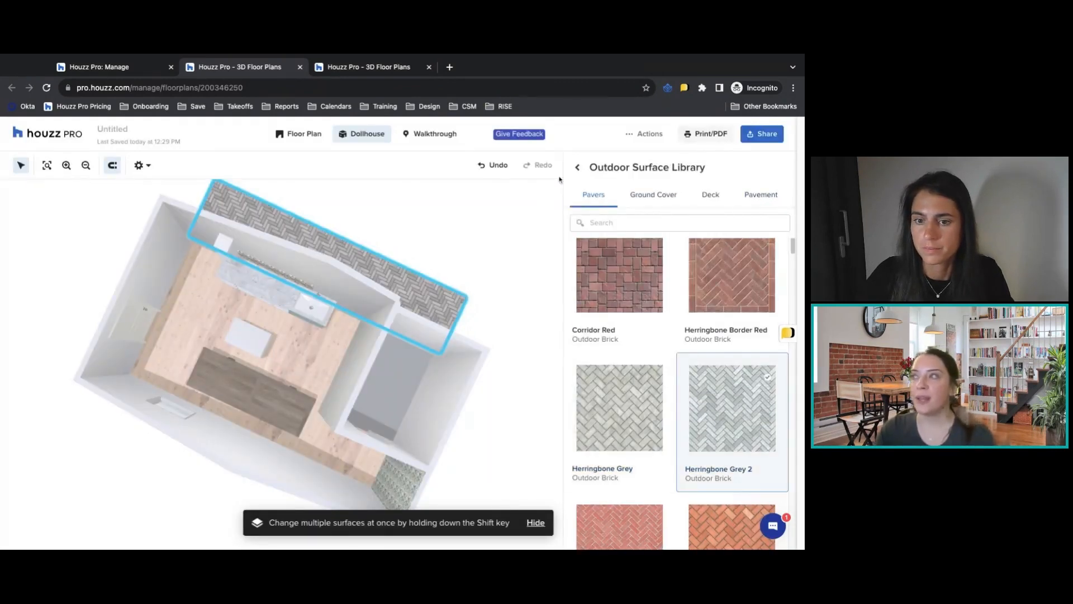
left_click(576, 168)
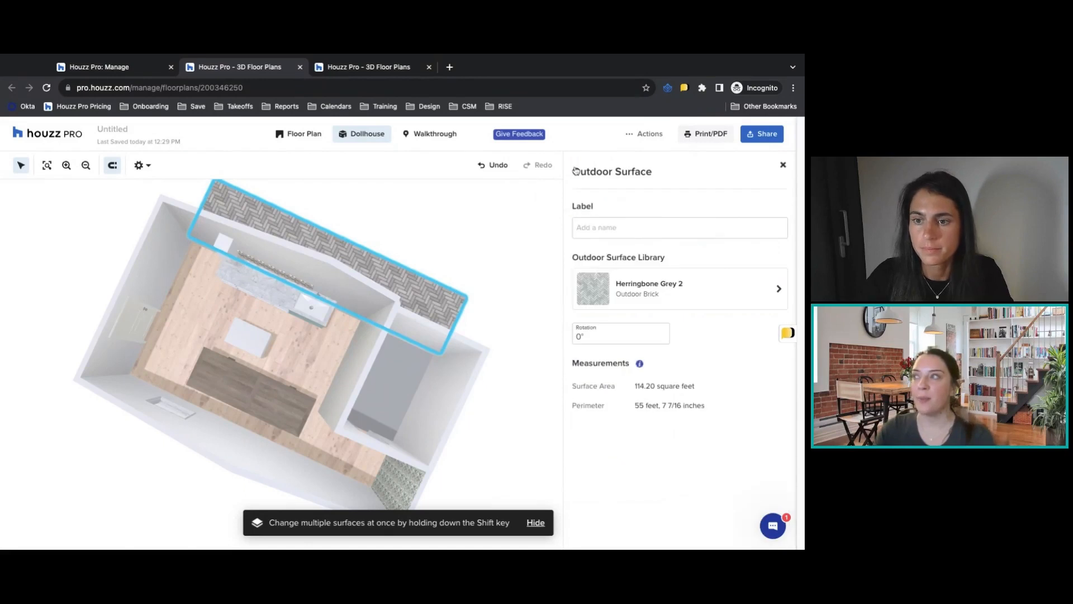
left_click(784, 166)
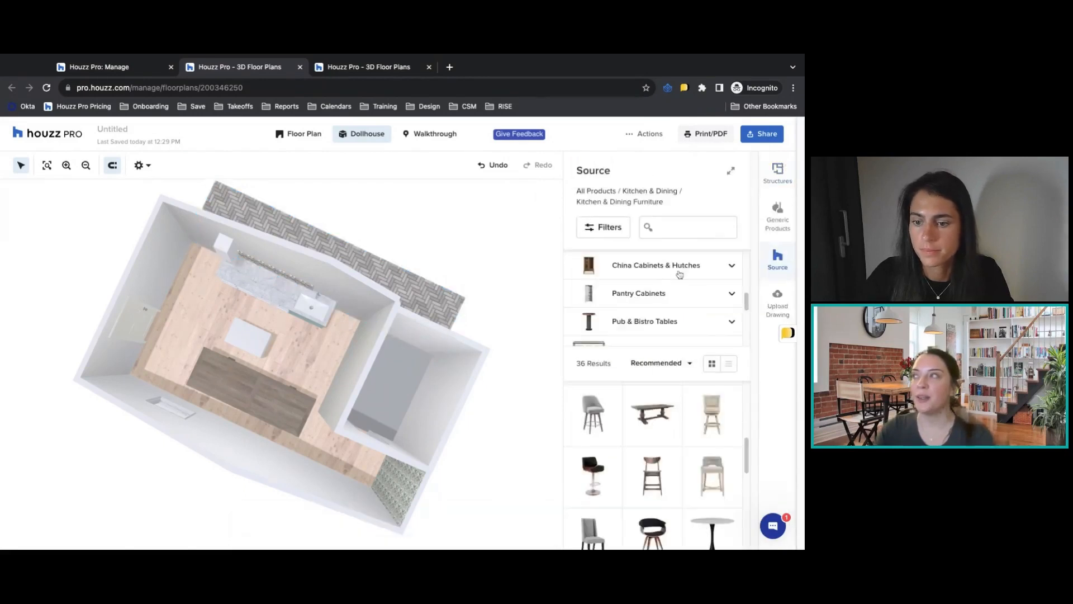
Return to the 2D plan and open the Outdoor Products category of the generic products.
left_click(309, 134)
left_click(778, 215)
scroll(649, 405, "down", 2)
scroll(646, 408, "down", 5)
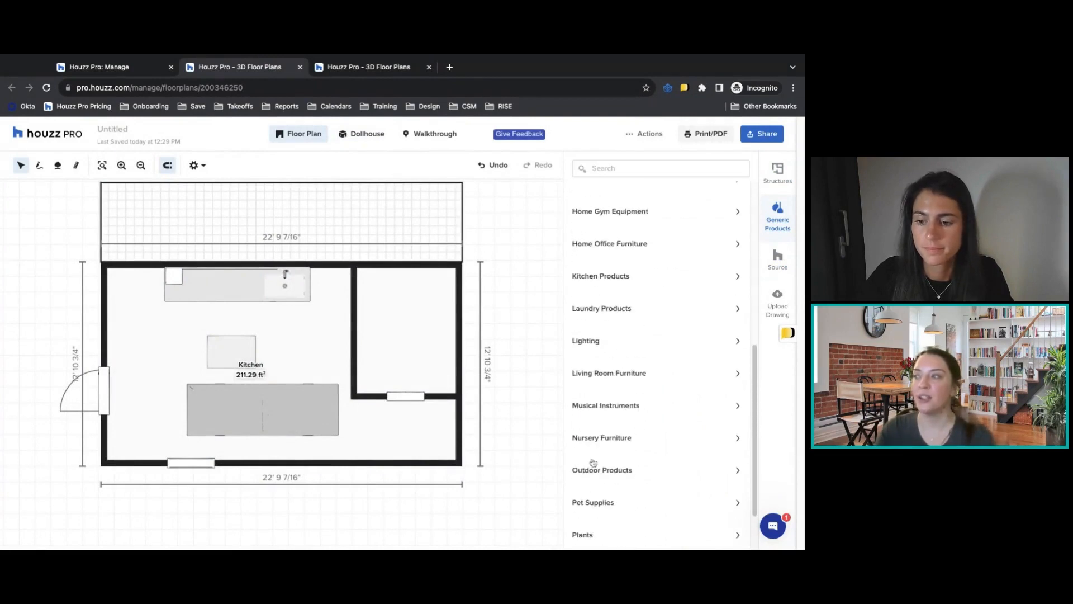
left_click(617, 474)
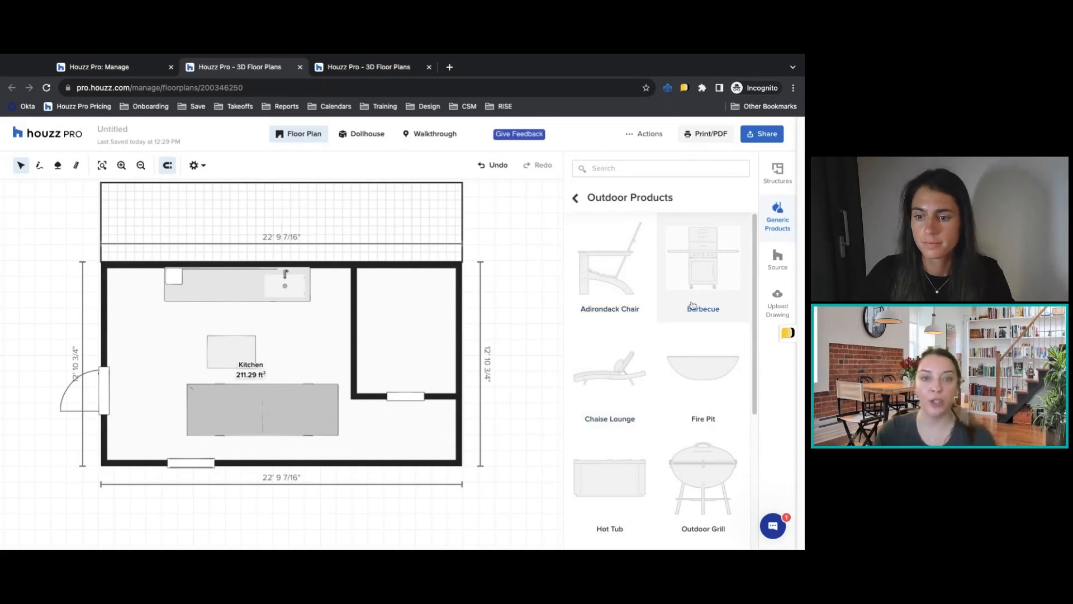
Try adding a Pool from the outdoor products to the floor plan.
scroll(640, 368, "down", 3)
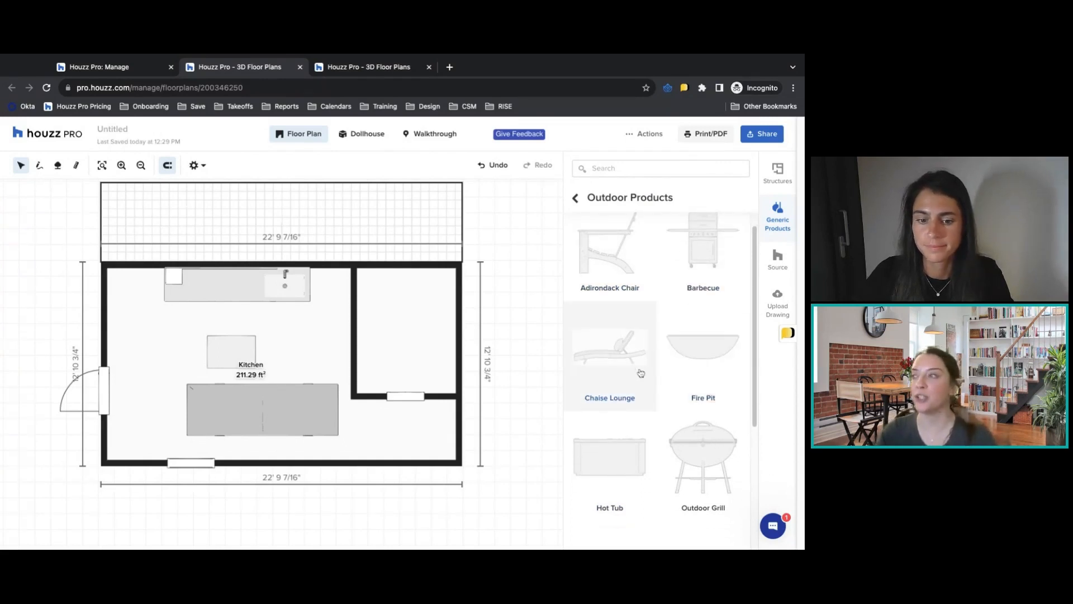
scroll(640, 373, "down", 3)
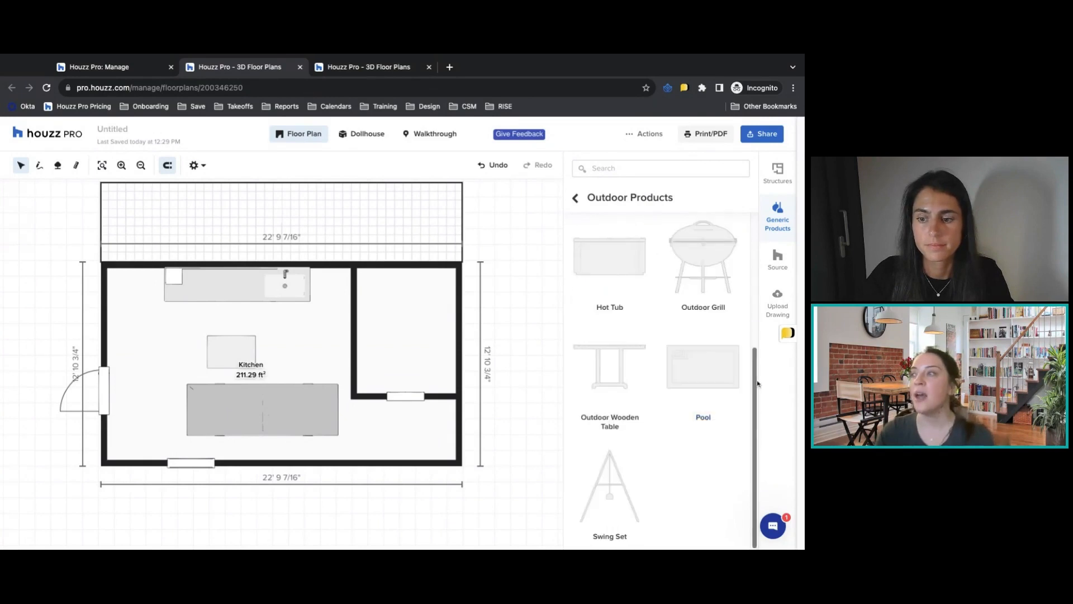
left_click(692, 378)
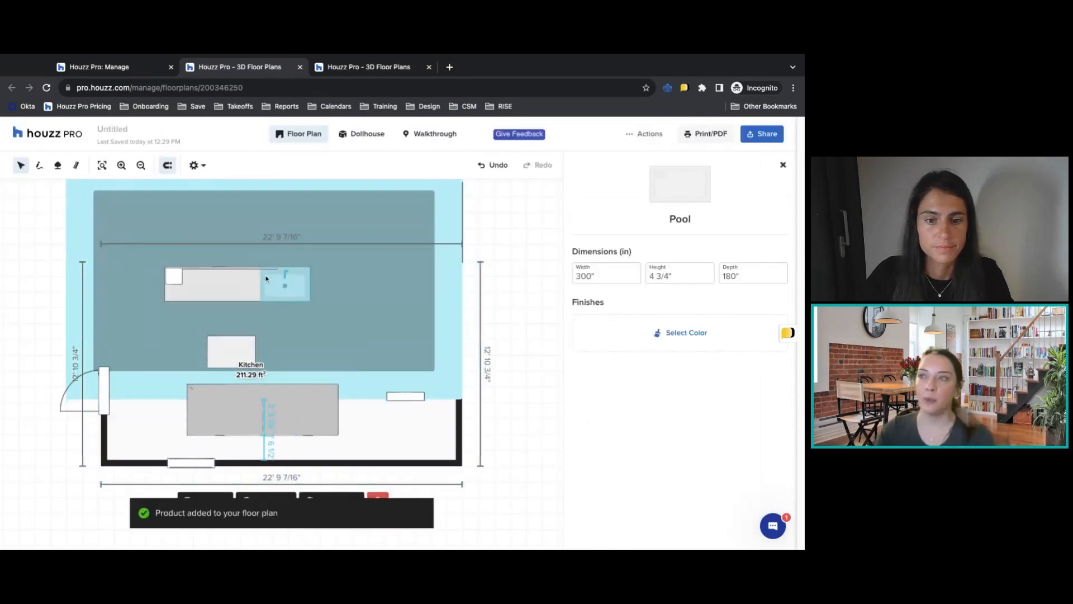
left_click(327, 259)
left_click(423, 402)
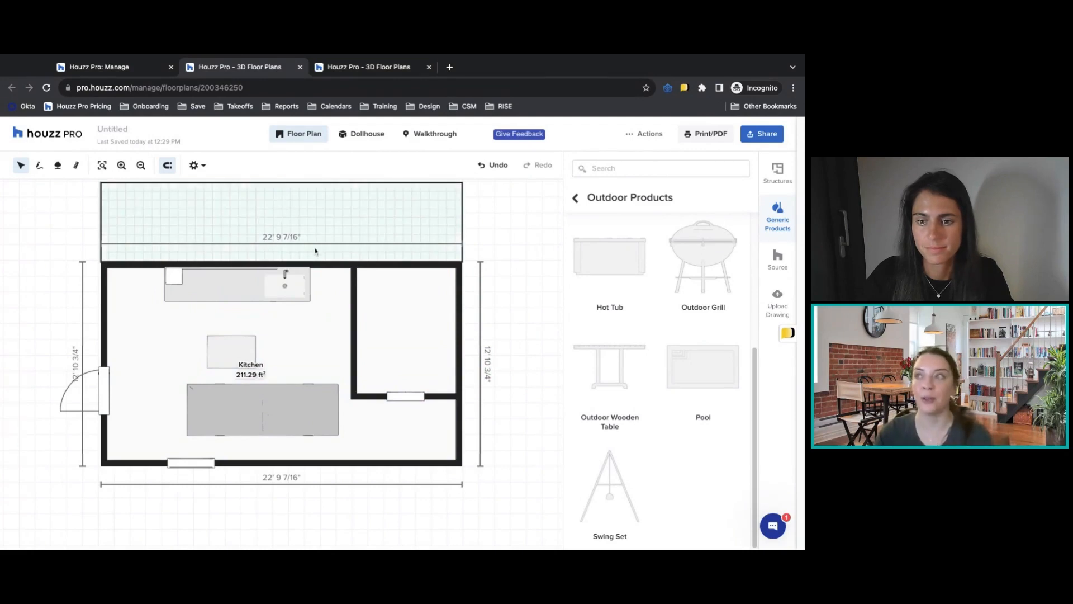
Add an Adirondack Chair and place it toward the right end of the outdoor surface.
scroll(316, 251, "up", 1)
scroll(693, 382, "up", 4)
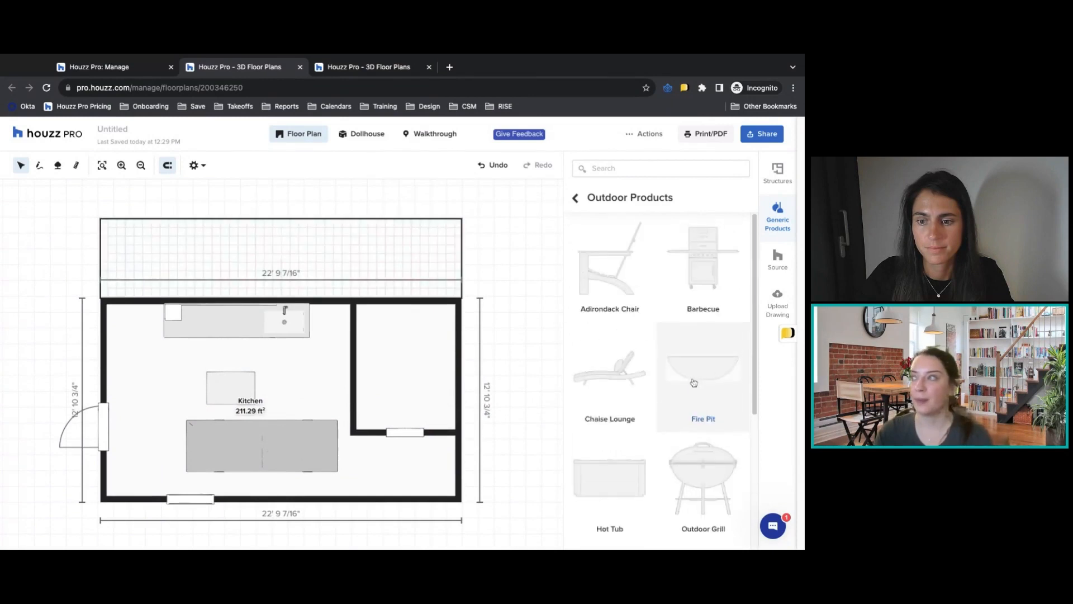
left_click(609, 263)
left_click_drag(289, 358, 365, 247)
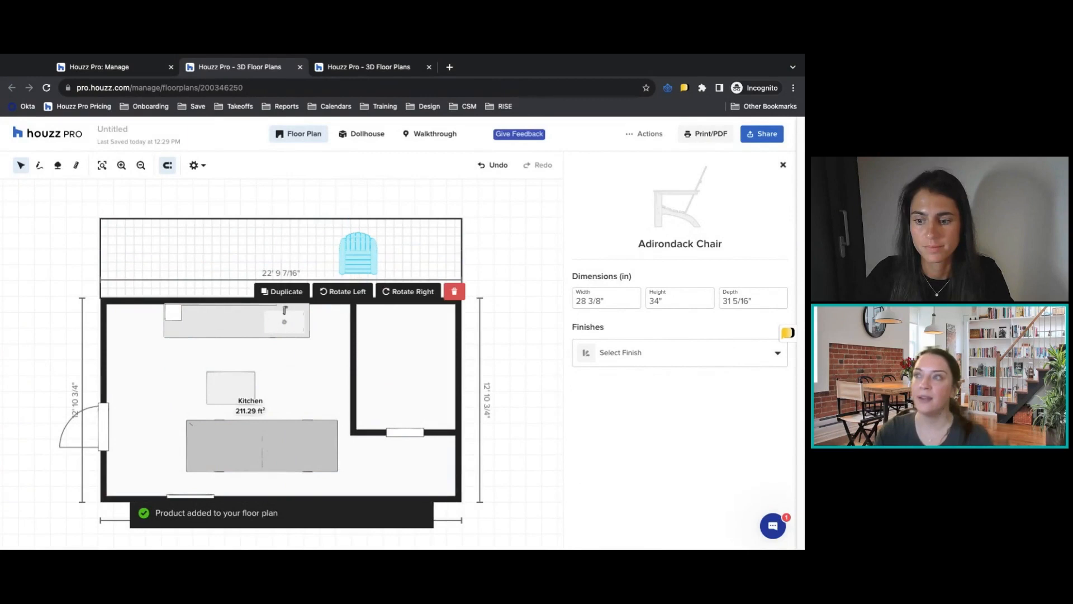
Rotate the Adirondack chair left until it faces away from the house, move it slightly closer to the wall, and close its properties.
left_click(350, 293)
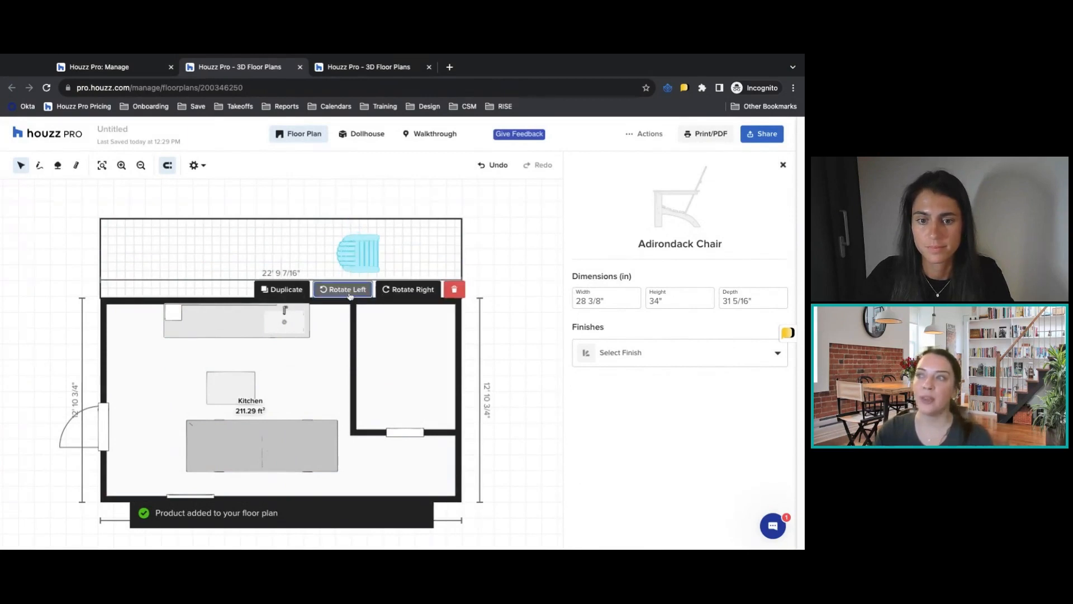
left_click(349, 293)
left_click(349, 293)
left_click(350, 293)
left_click(349, 293)
left_click(349, 293)
left_click(349, 293)
left_click(349, 293)
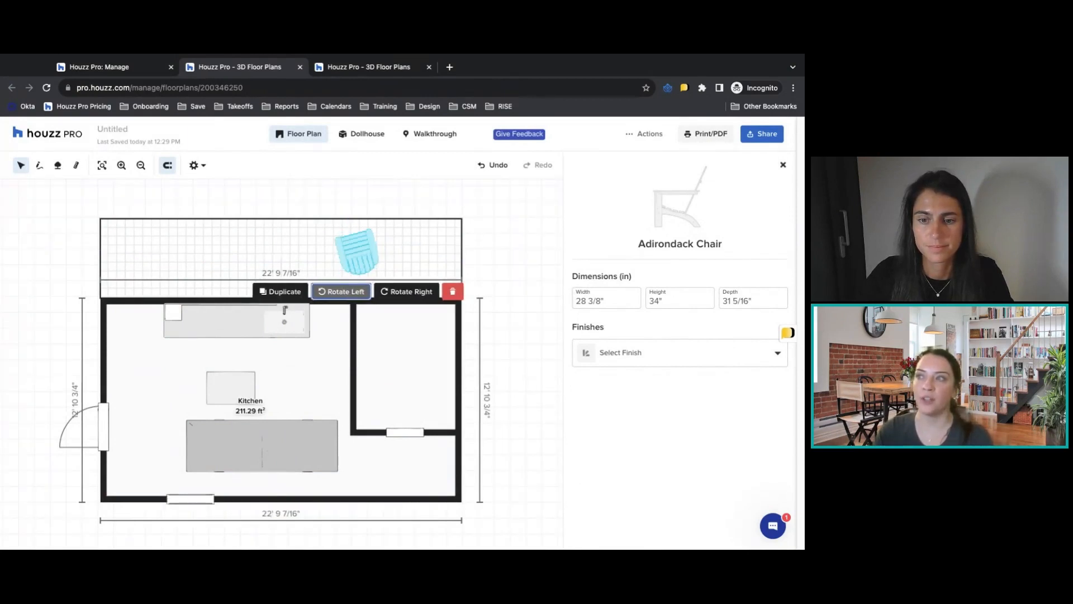
left_click_drag(356, 251, 368, 266)
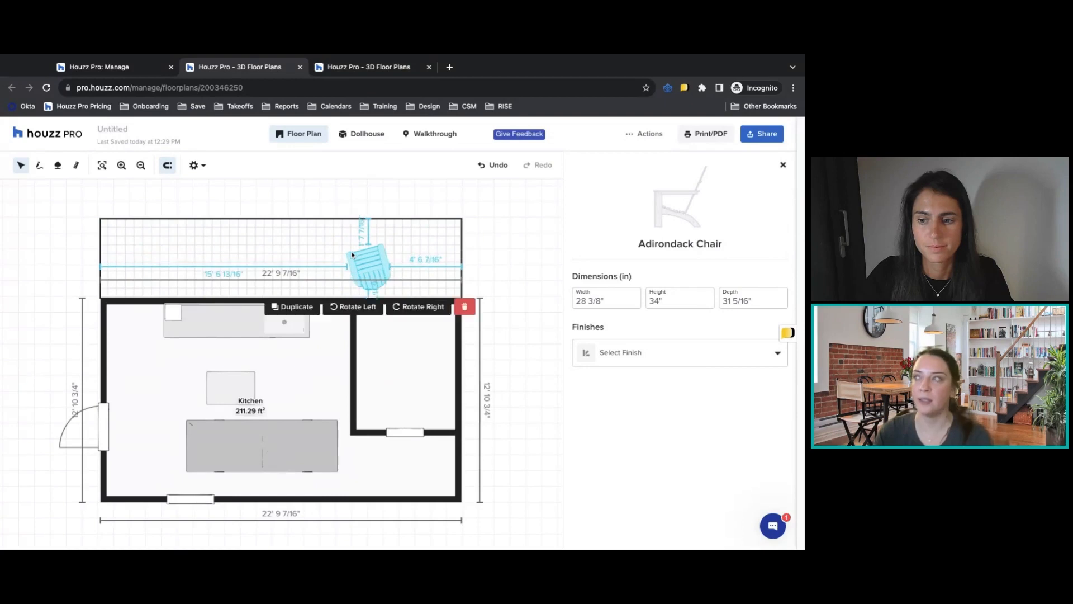
left_click(783, 164)
Add a Barbecue toward the left end of the outdoor surface and rotate it left to turn its front away from the house.
left_click(702, 240)
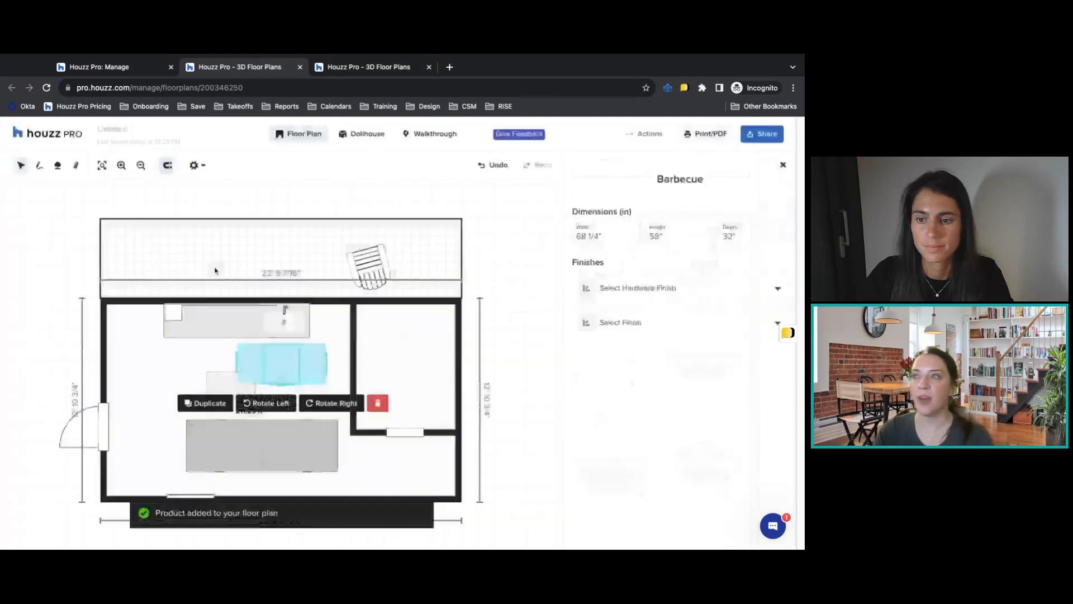
left_click_drag(288, 355, 210, 240)
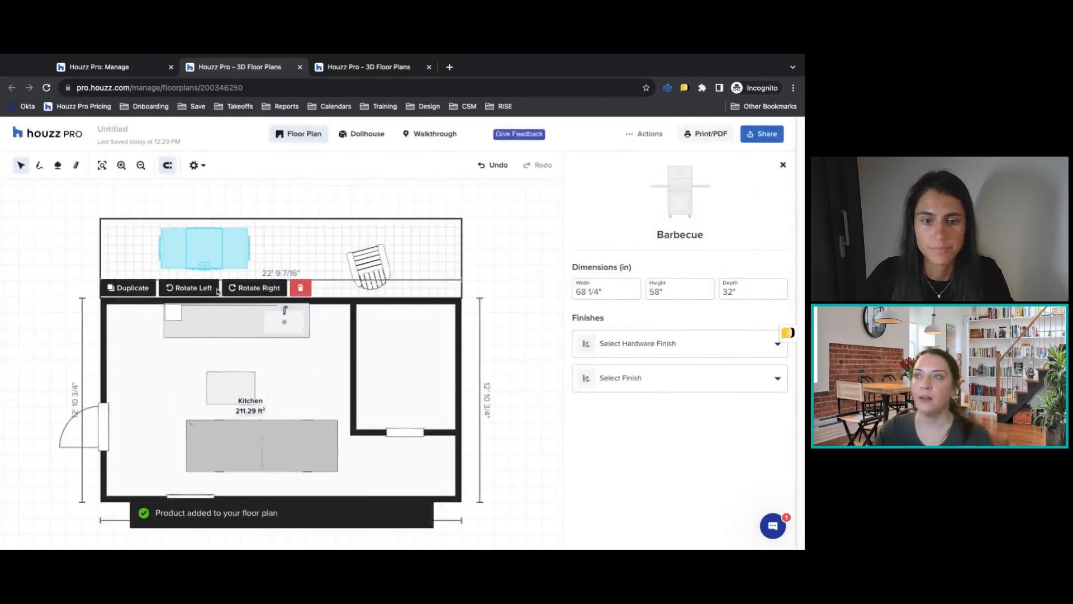
left_click(218, 288)
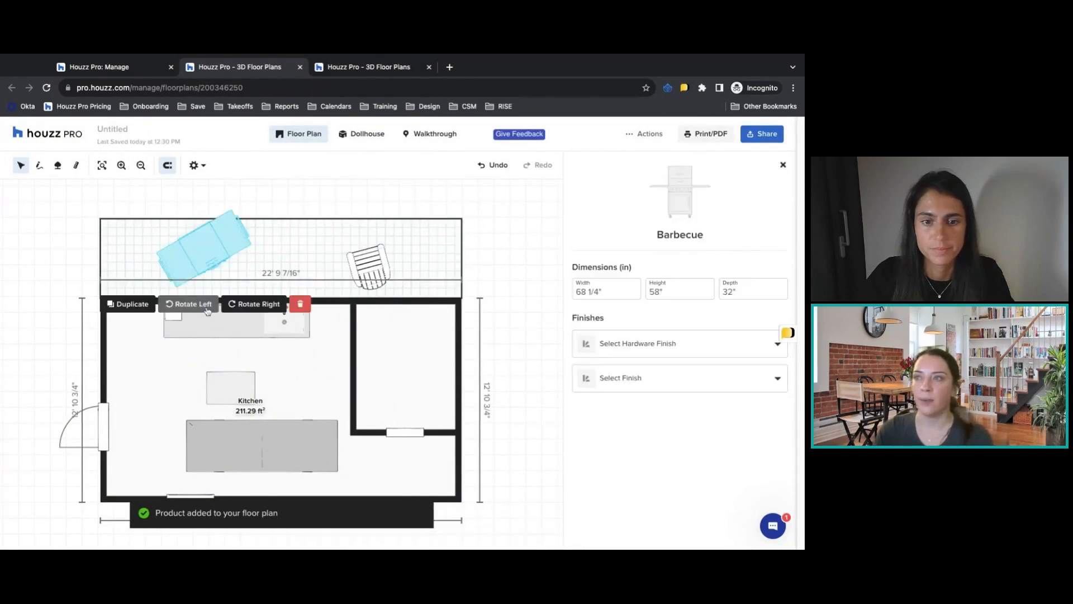
left_click(207, 311)
left_click(207, 313)
left_click(206, 314)
left_click(207, 314)
left_click(207, 314)
left_click(207, 314)
left_click(207, 314)
left_click(207, 314)
left_click(207, 313)
left_click(207, 313)
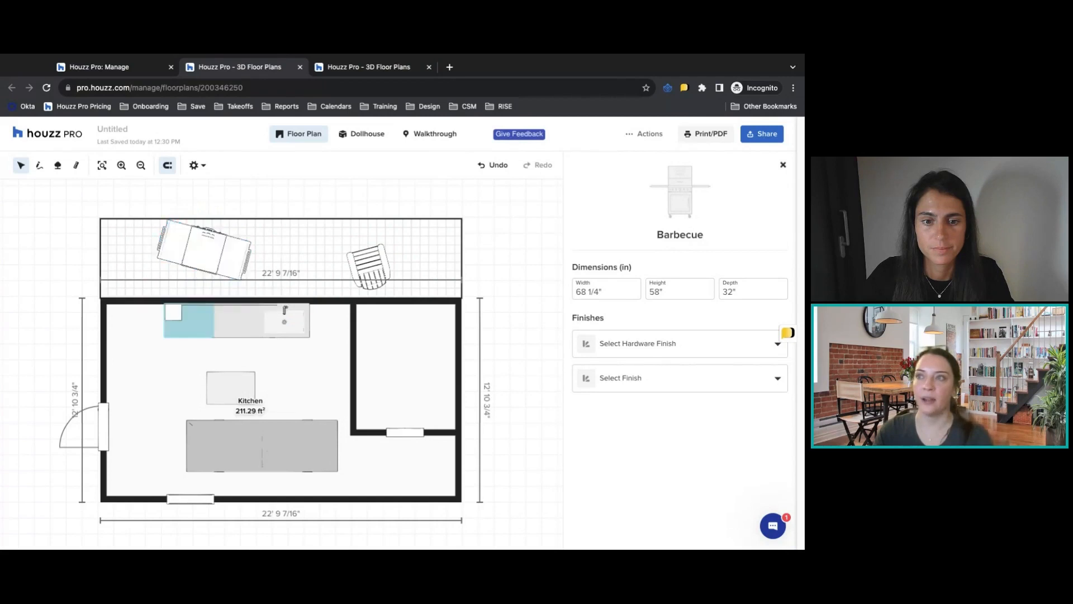
Straighten the barbecue parallel to the house and set it against the outside of the upper wall.
left_click(210, 258)
left_click(202, 297)
left_click(205, 257)
left_click_drag(207, 258, 206, 258)
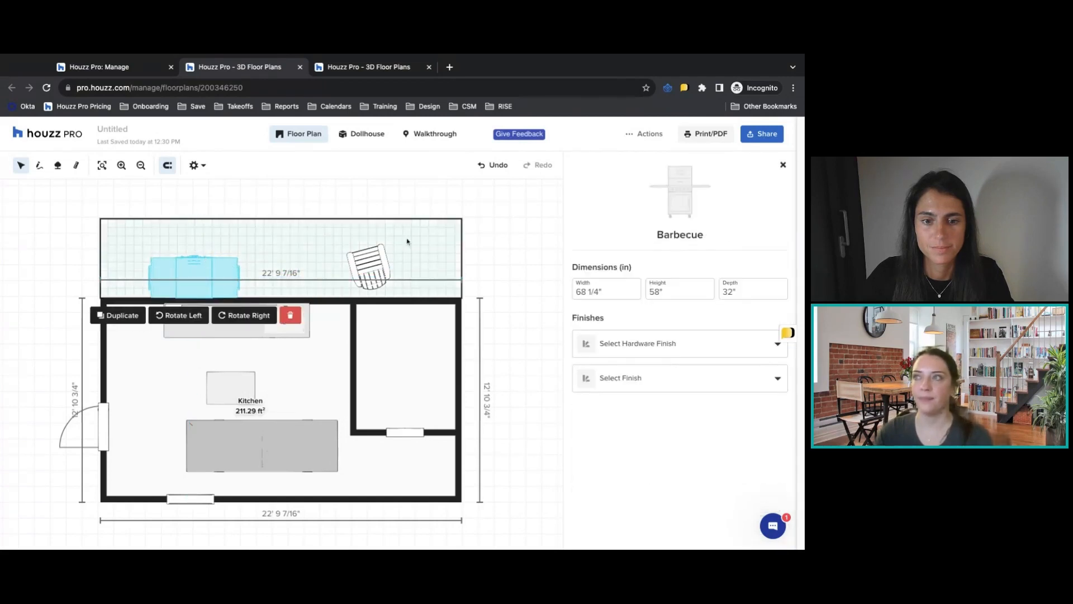
Switch to the 3D dollhouse, shift the barbecue slightly away from the house wall, and select the outdoor surface.
left_click(369, 134)
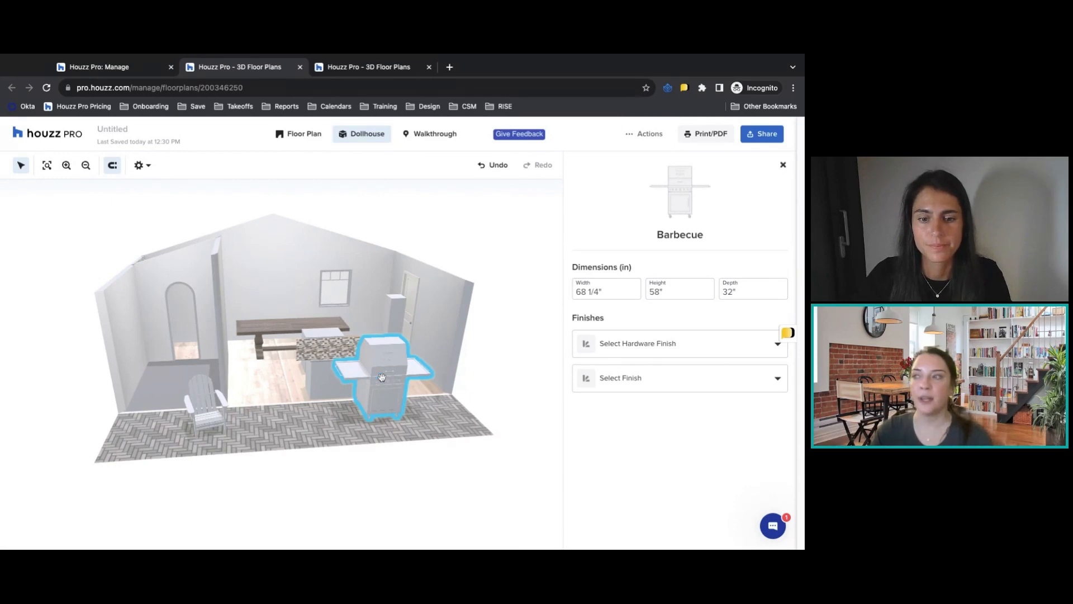
mouse_move(387, 376)
left_mouse_down()
mouse_move(388, 392)
mouse_move(428, 389)
mouse_move(400, 382)
left_mouse_up()
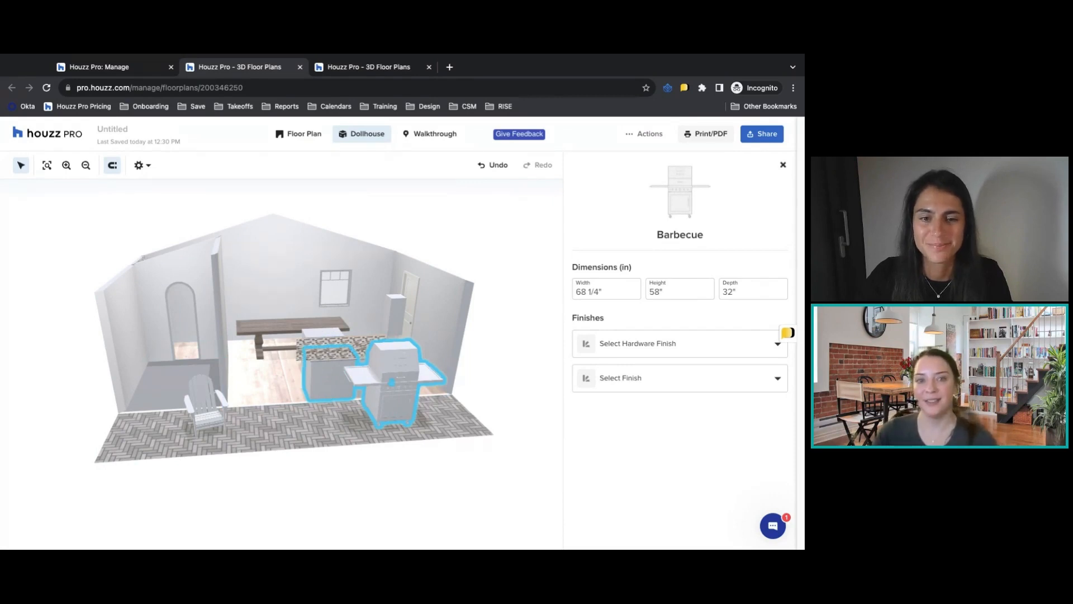
left_click_drag(278, 404, 300, 414)
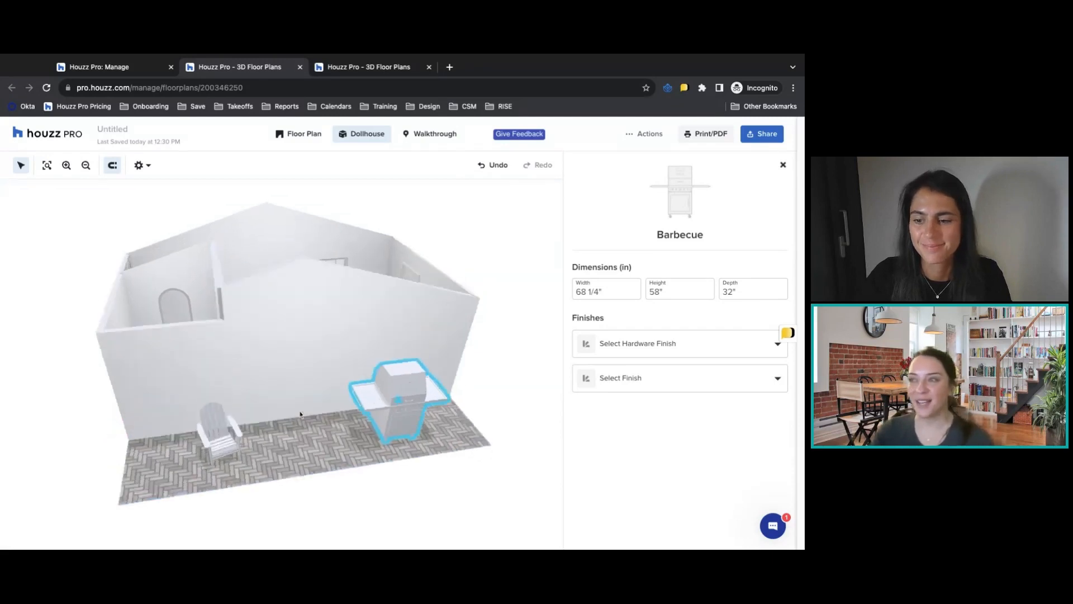
left_click(300, 414)
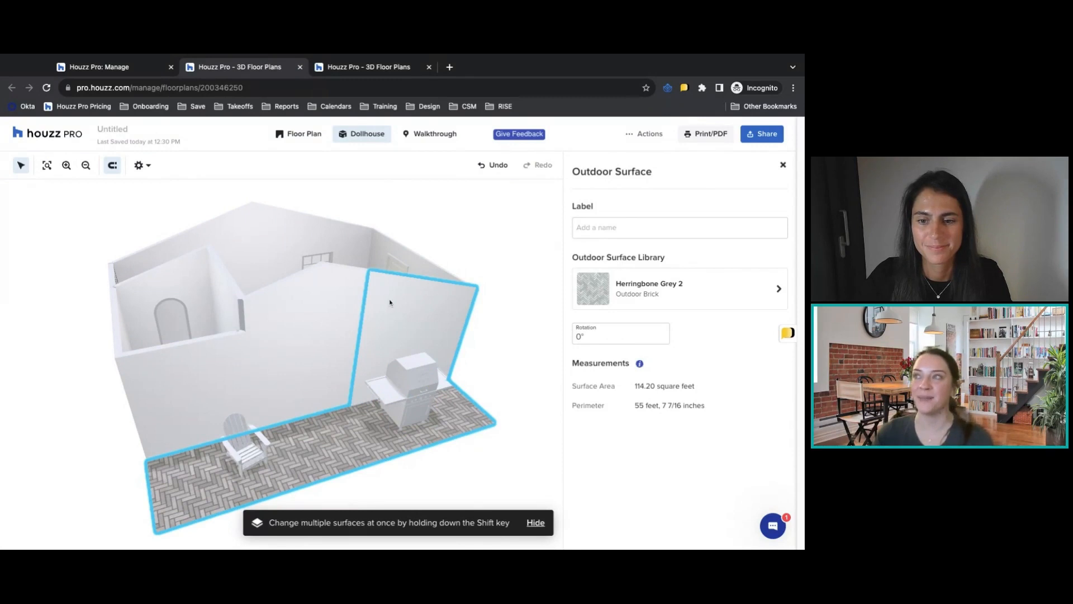
Tour the kitchen counter, backsplash and island in the walkthrough view, then return to the 2D plan.
left_click(423, 135)
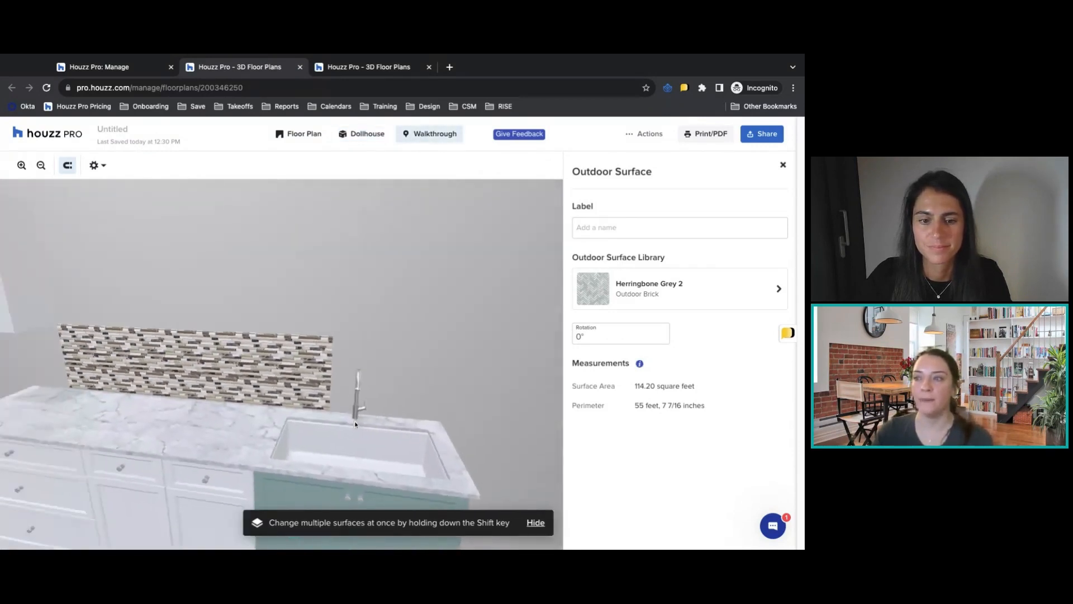
left_click_drag(142, 488, 106, 472)
left_click_drag(272, 501, 545, 444)
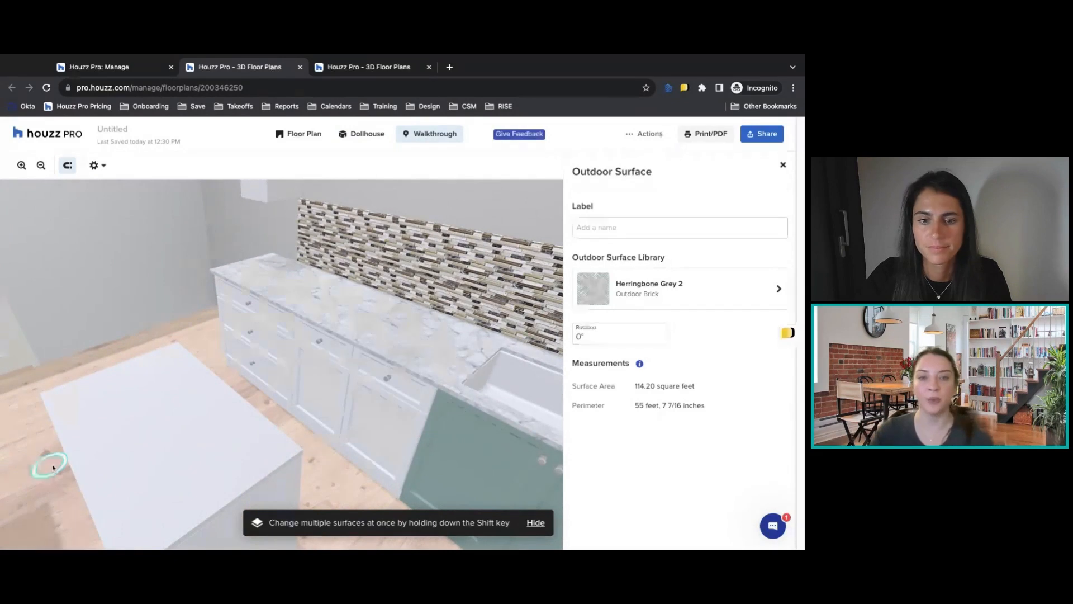
left_click(53, 467)
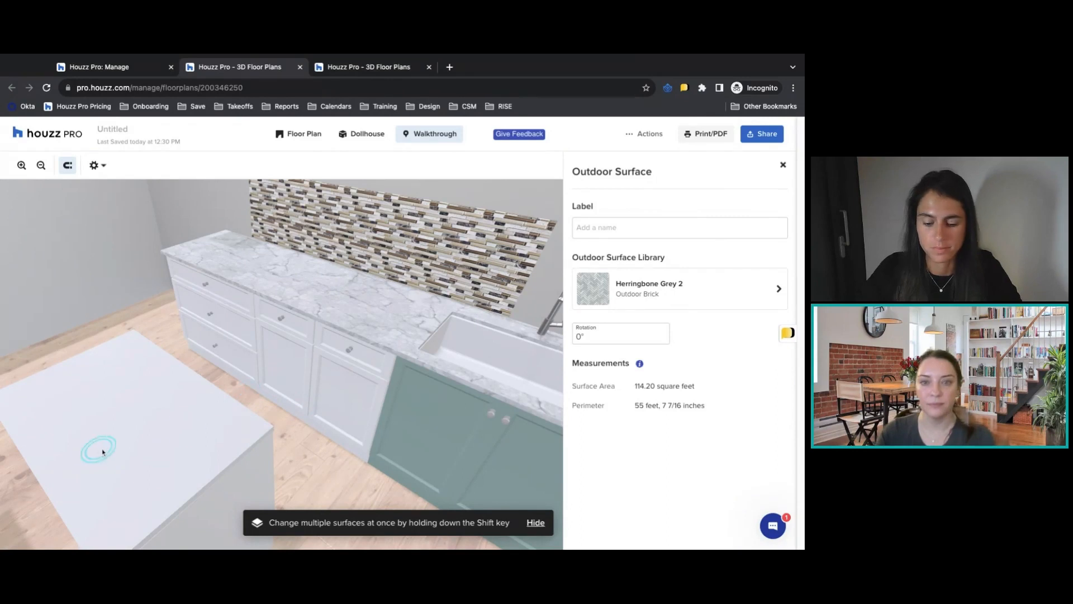
left_click(356, 142)
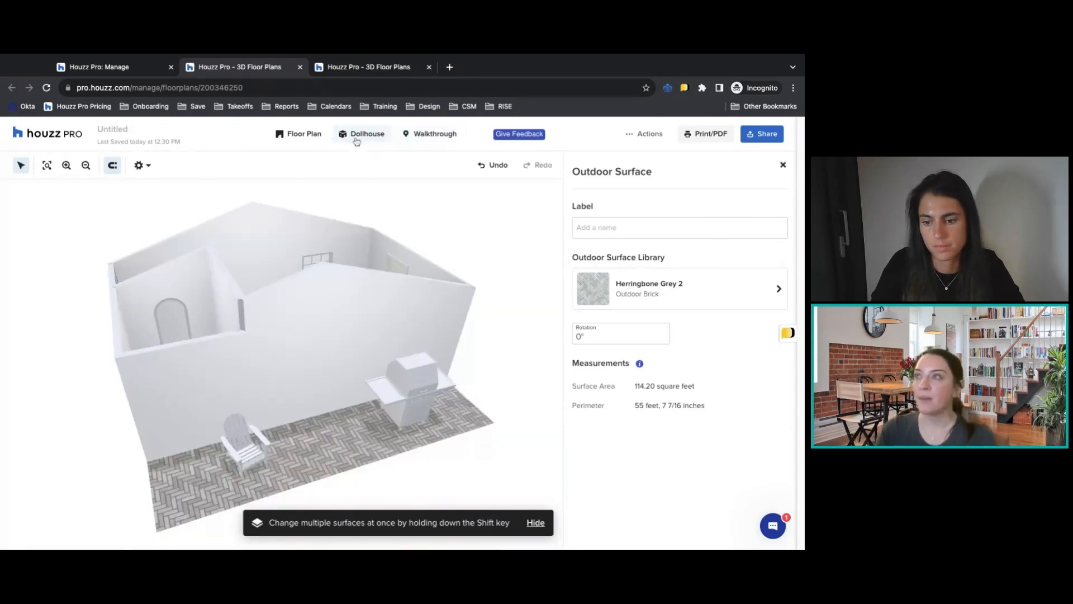
left_click(309, 139)
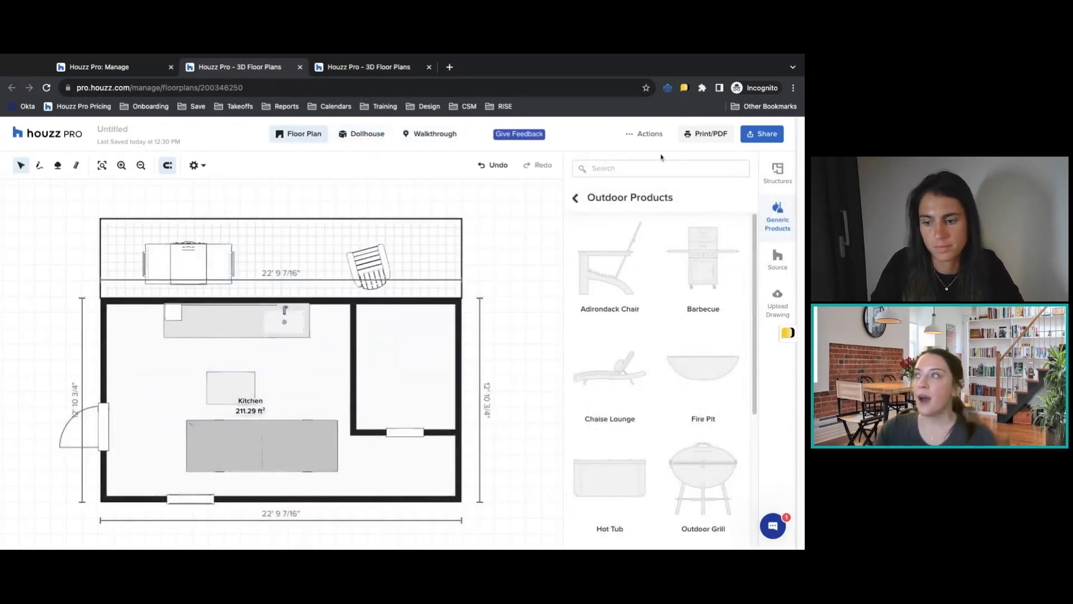
Check the available floor plan actions and select the Adirondack chair on the outdoor surface.
left_click(638, 136)
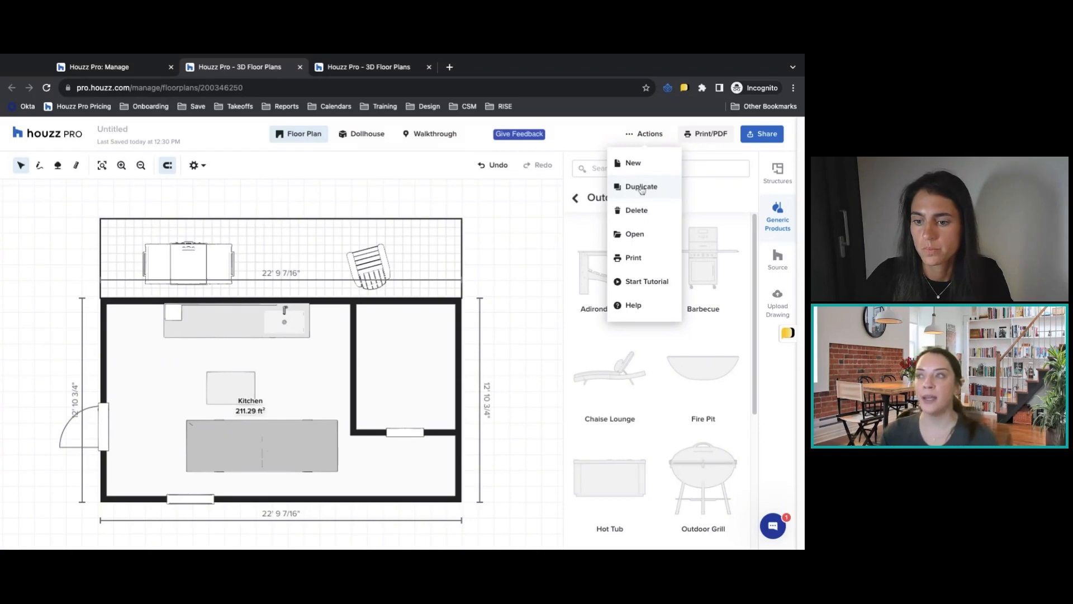
left_click(370, 268)
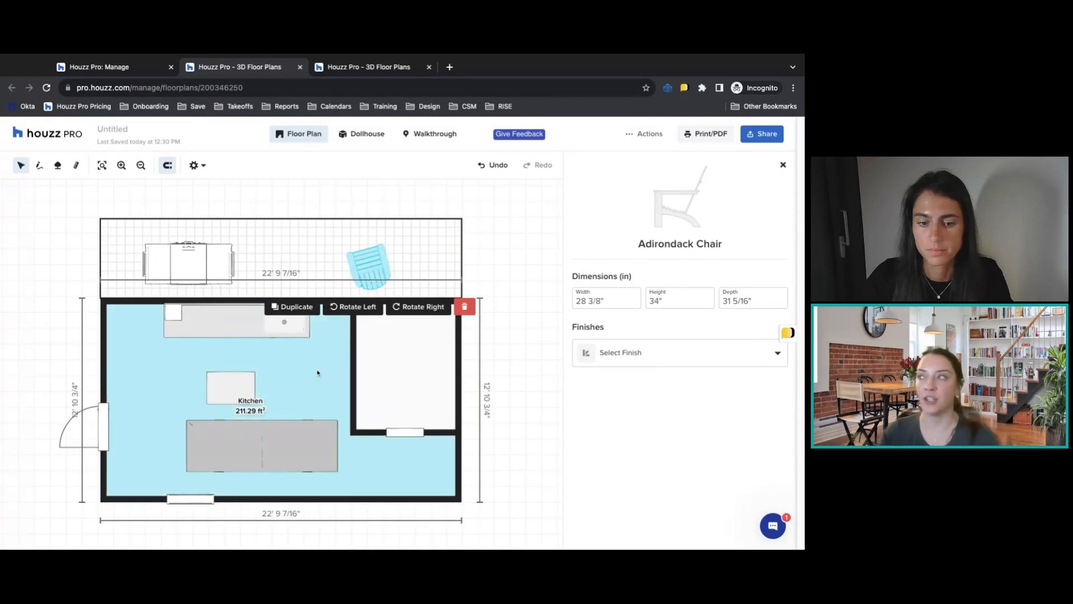
View the saved floor plans available for loading, leave without opening one, and bring up the floor plan actions.
left_click(644, 137)
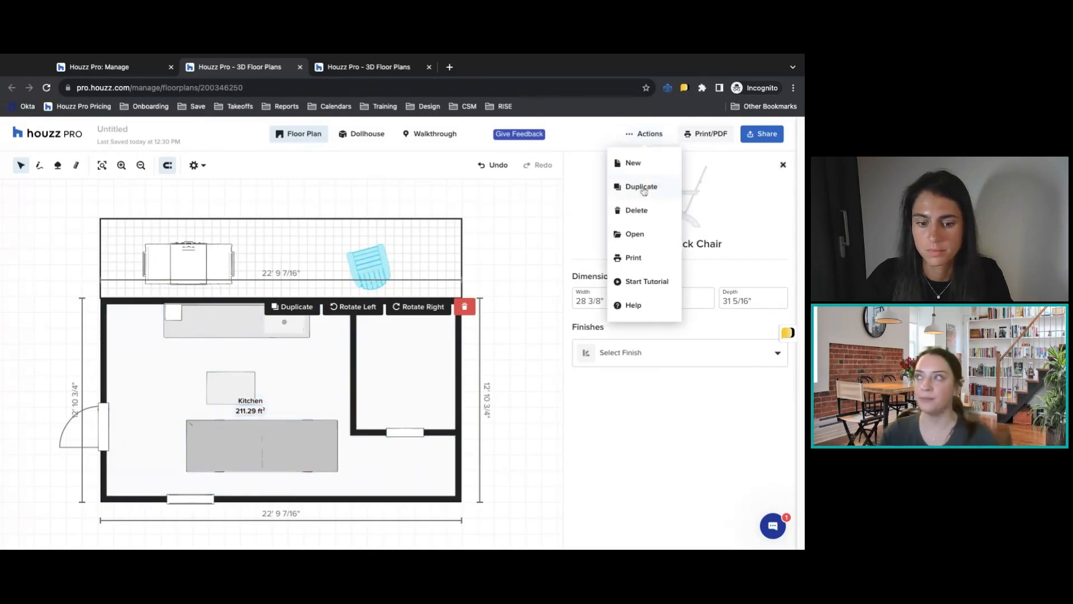
left_click(644, 239)
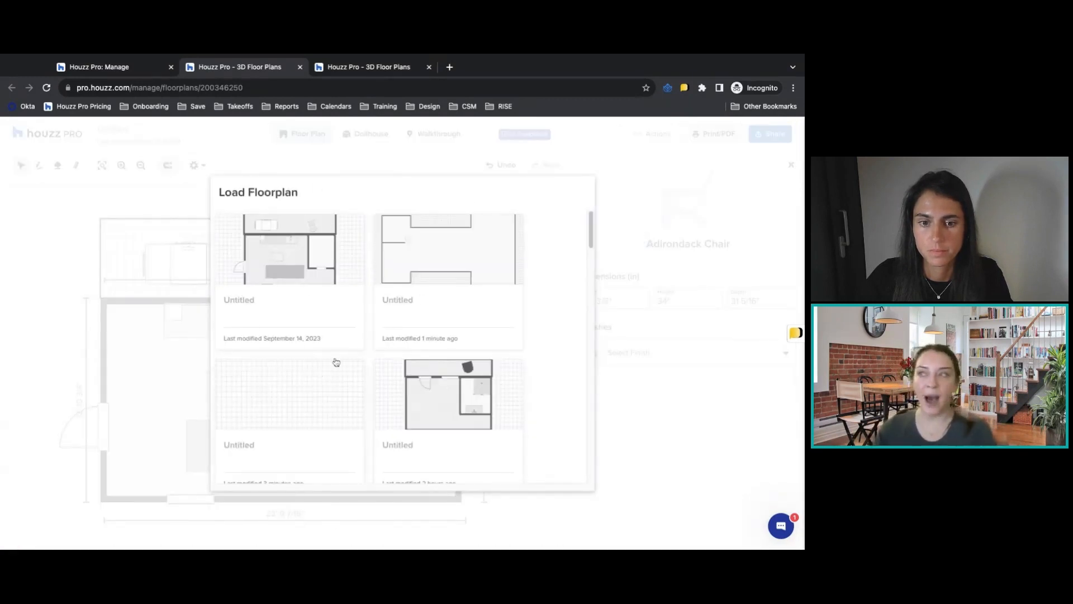
left_click(638, 168)
left_click(640, 137)
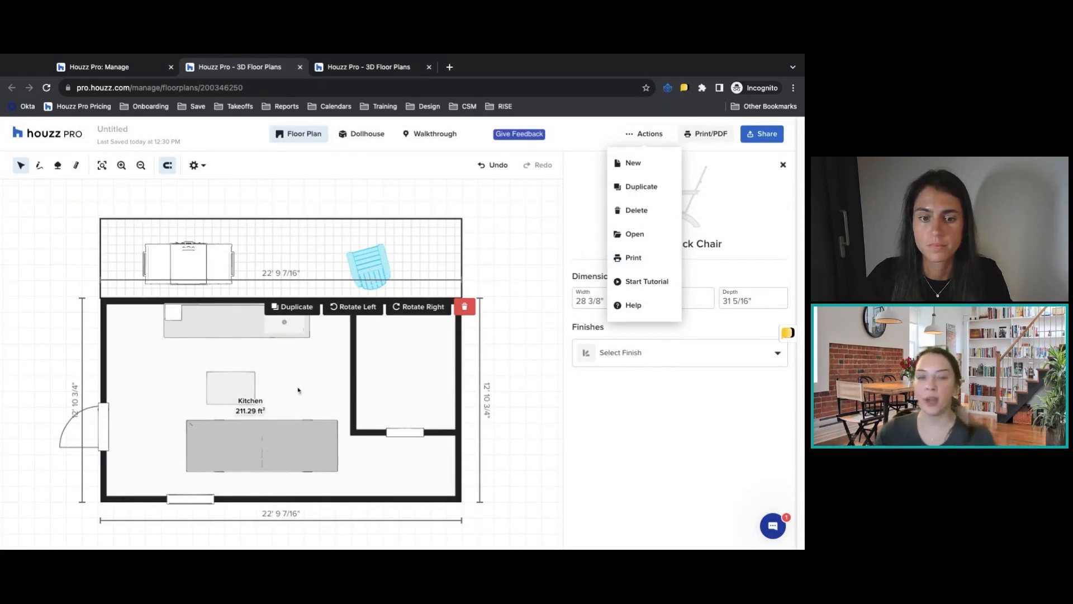
View the kitchen and outdoor surface in the dollhouse, return to the 2D plan, and check the floor plan actions.
left_click(363, 134)
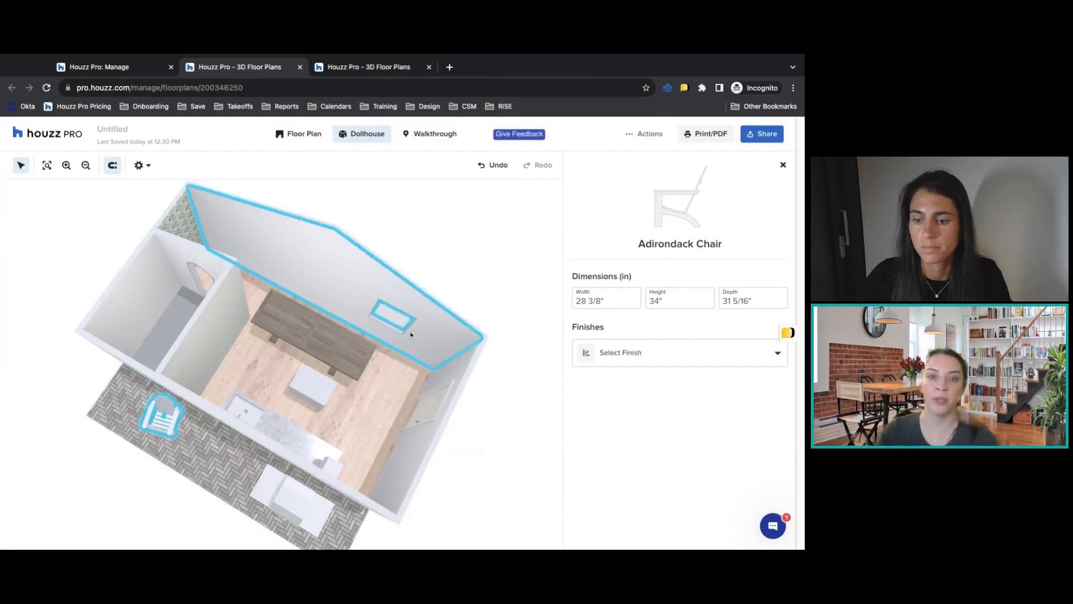
left_click(296, 134)
left_click(648, 135)
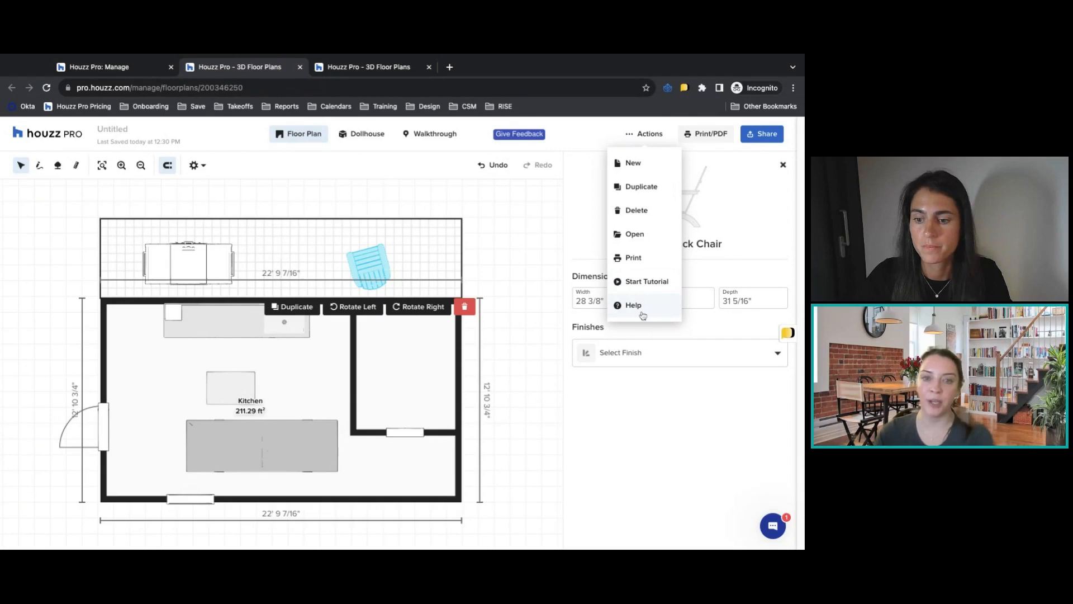
left_click(728, 174)
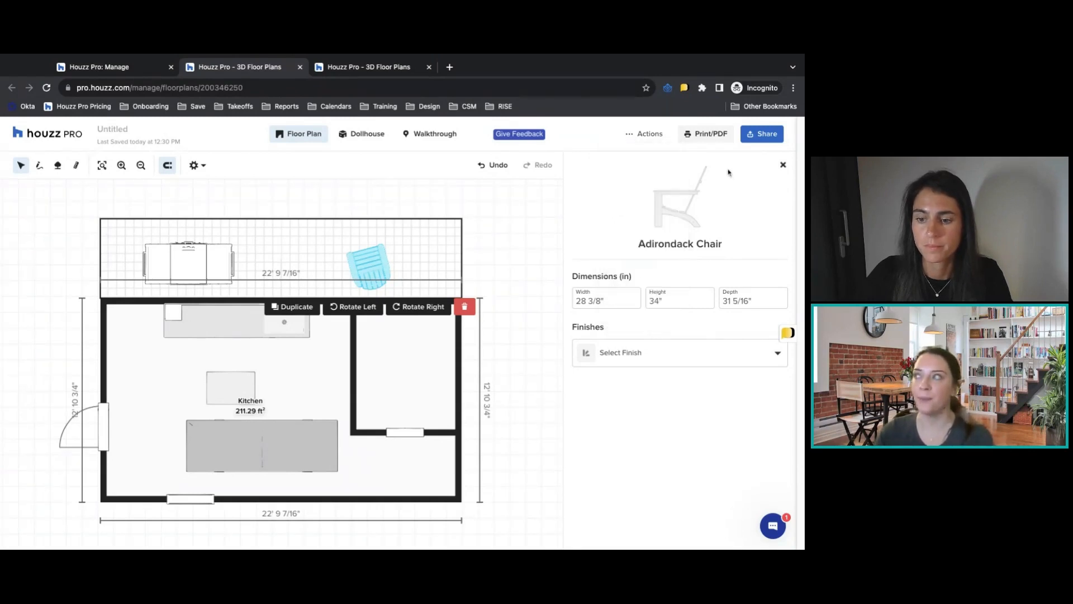
Share a view-only link to the floor plan by email, entering the recipient's email address and keeping the default subject and message.
left_click(759, 135)
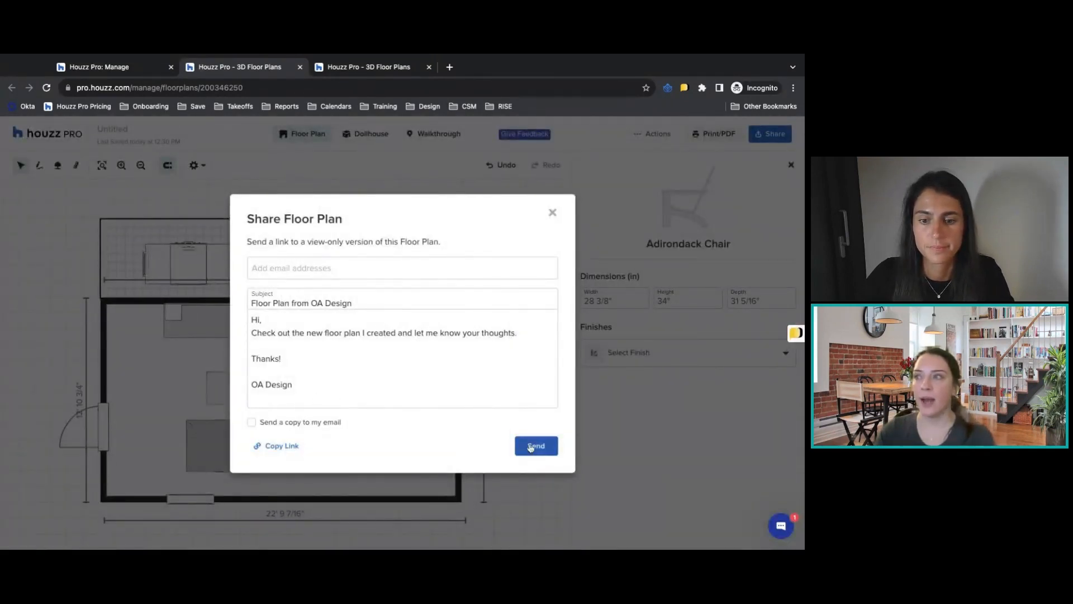
left_click(532, 446)
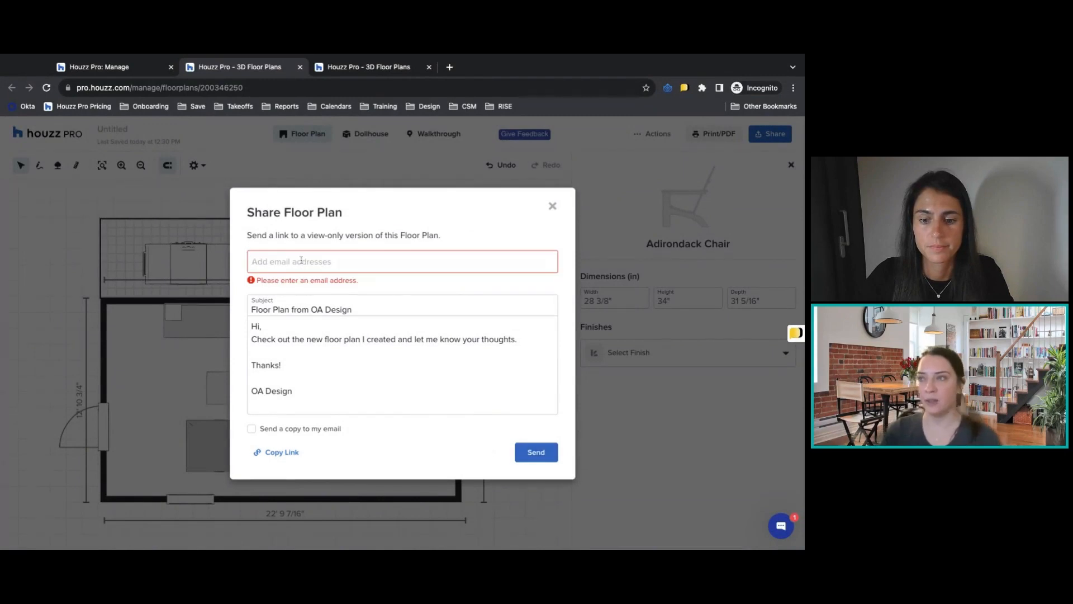
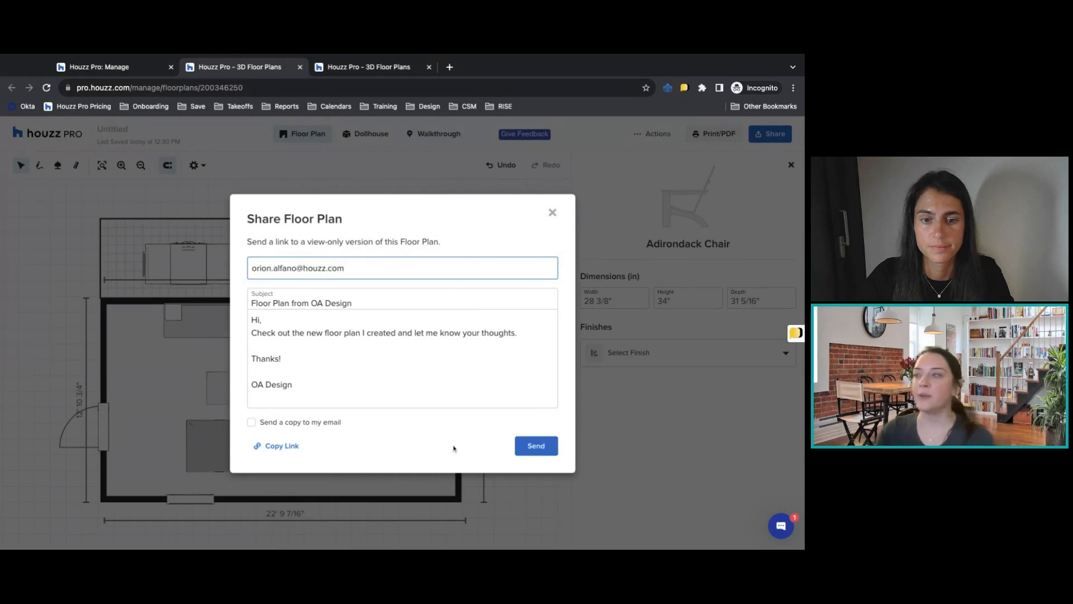
left_click(535, 446)
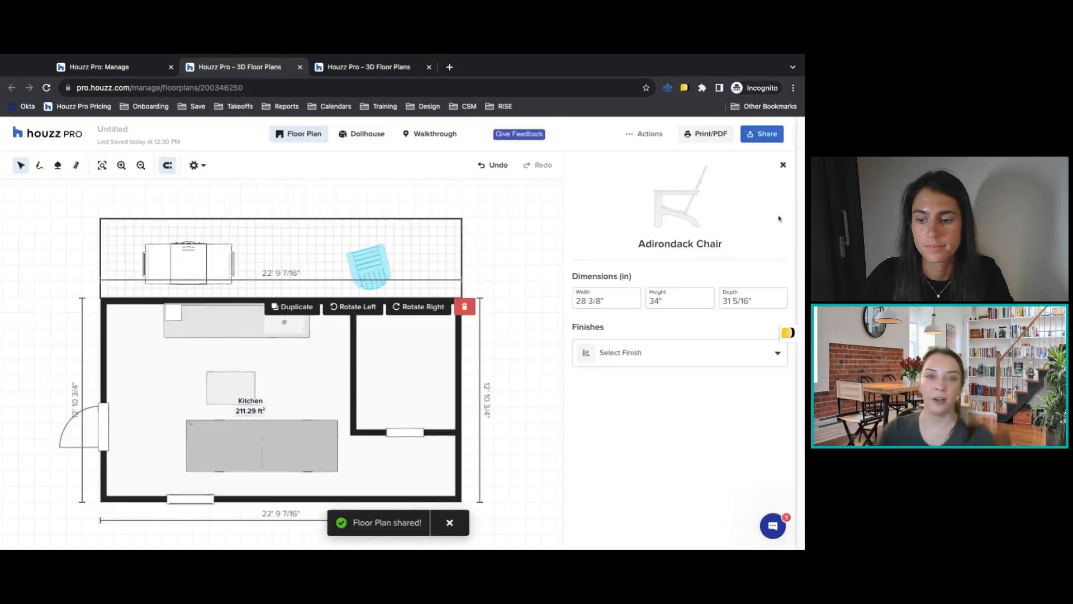
Copy the floor plan's share link, try to open it in a new browser tab, and close that tab and the sharing dialog.
left_click(769, 140)
left_click(271, 446)
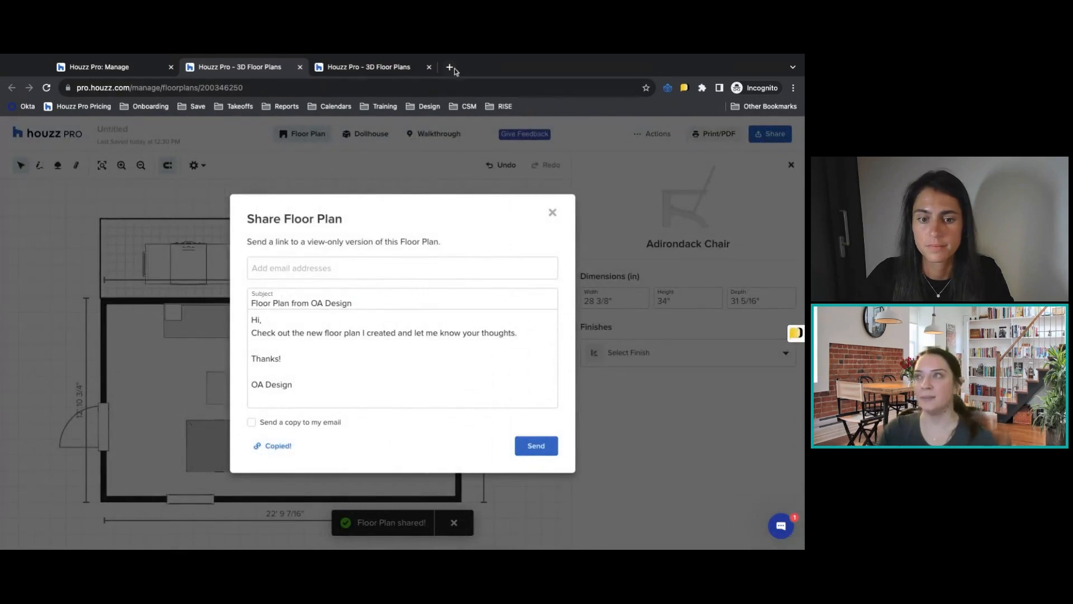
left_click(449, 67)
key("ctrl+v")
key("Return")
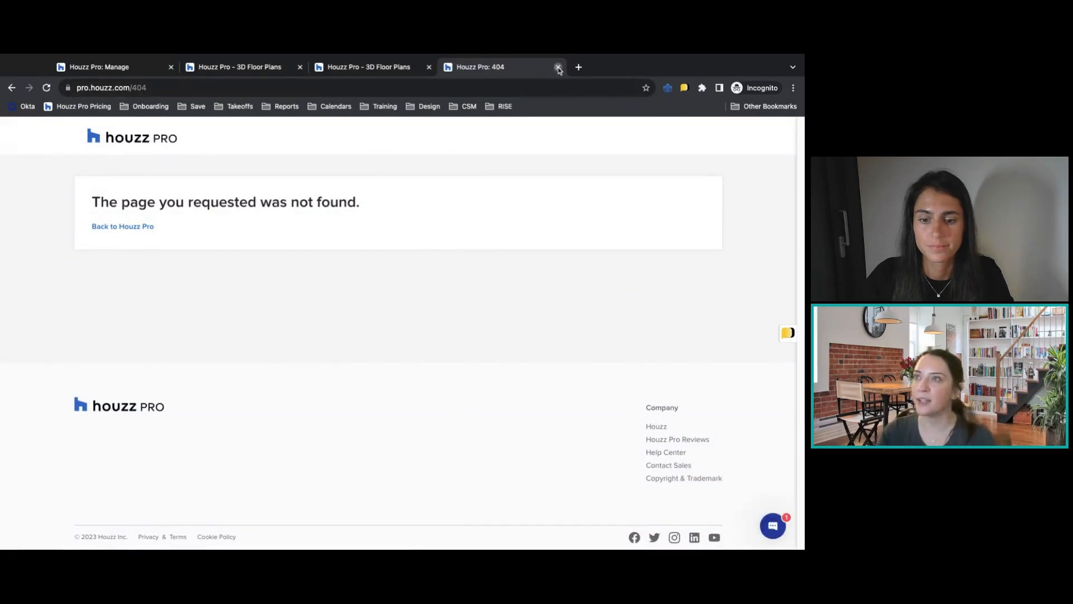
left_click(558, 68)
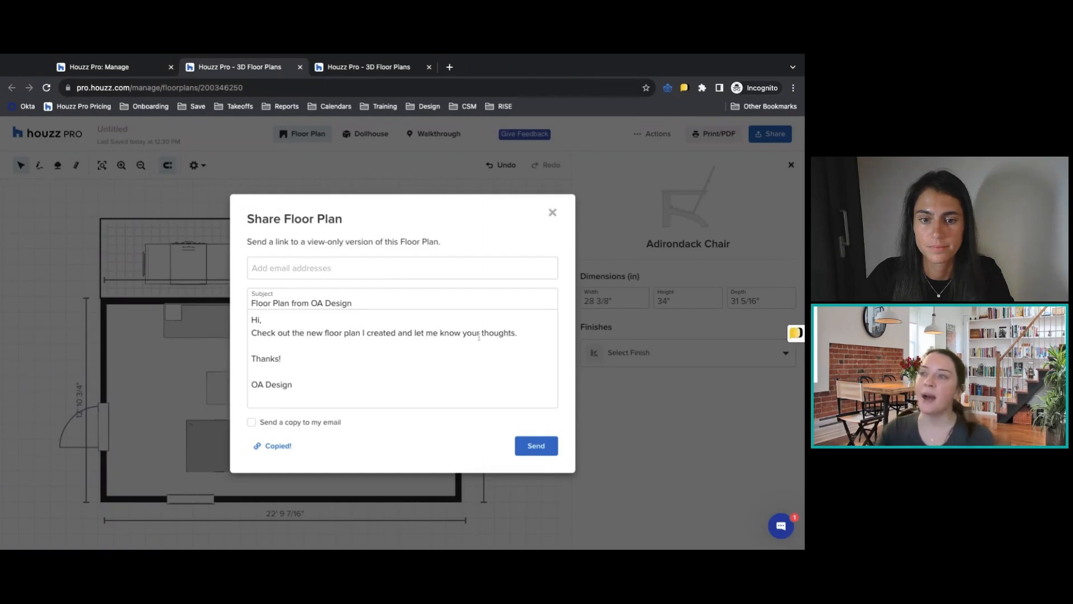
left_click(553, 212)
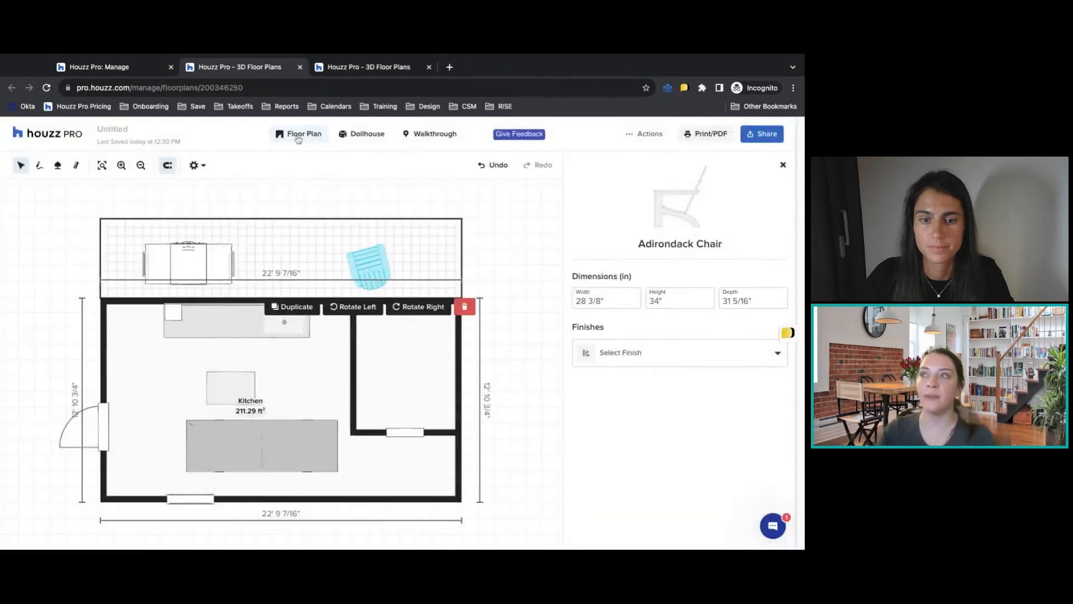
View the kitchen in the dollhouse and walkthrough views, and return to the 2D floor plan.
left_click(366, 134)
left_click(435, 134)
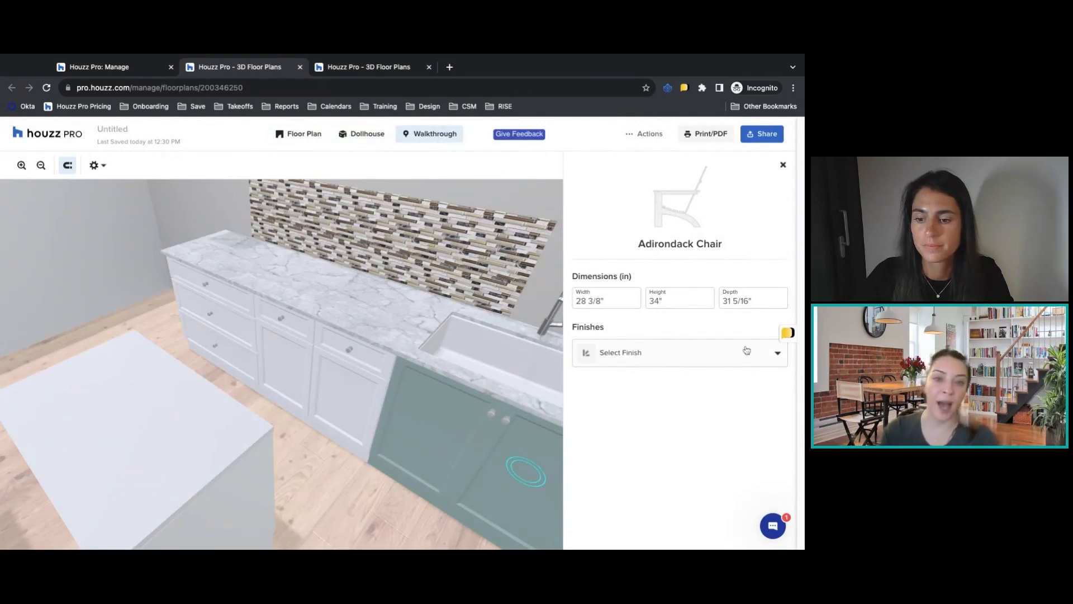
left_click(364, 135)
left_click(297, 137)
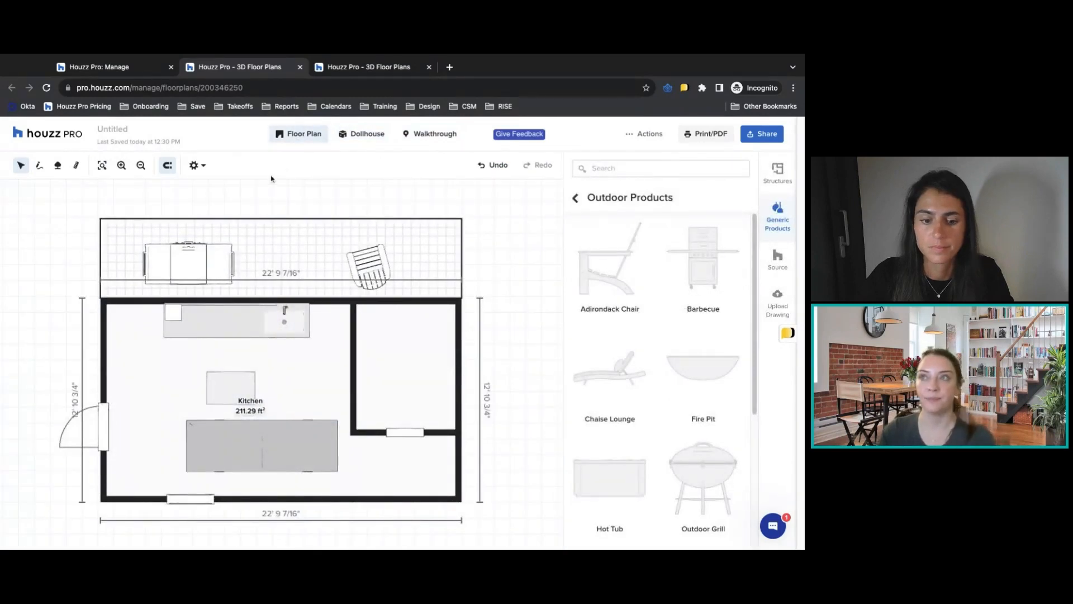
left_click(166, 168)
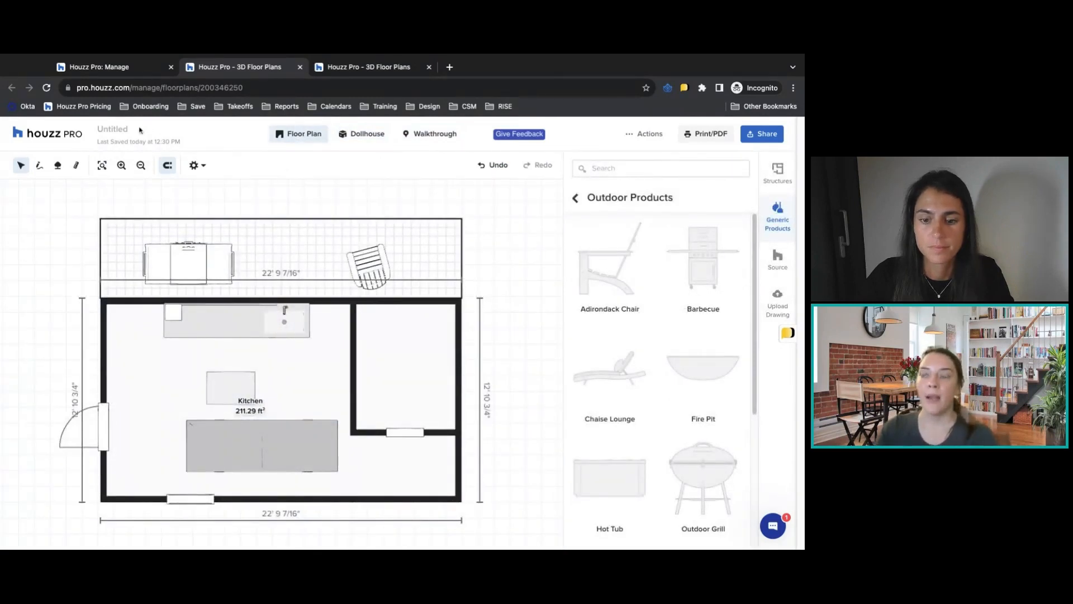
Rename the floor plan as Kitchen Option 1.
left_click(107, 132)
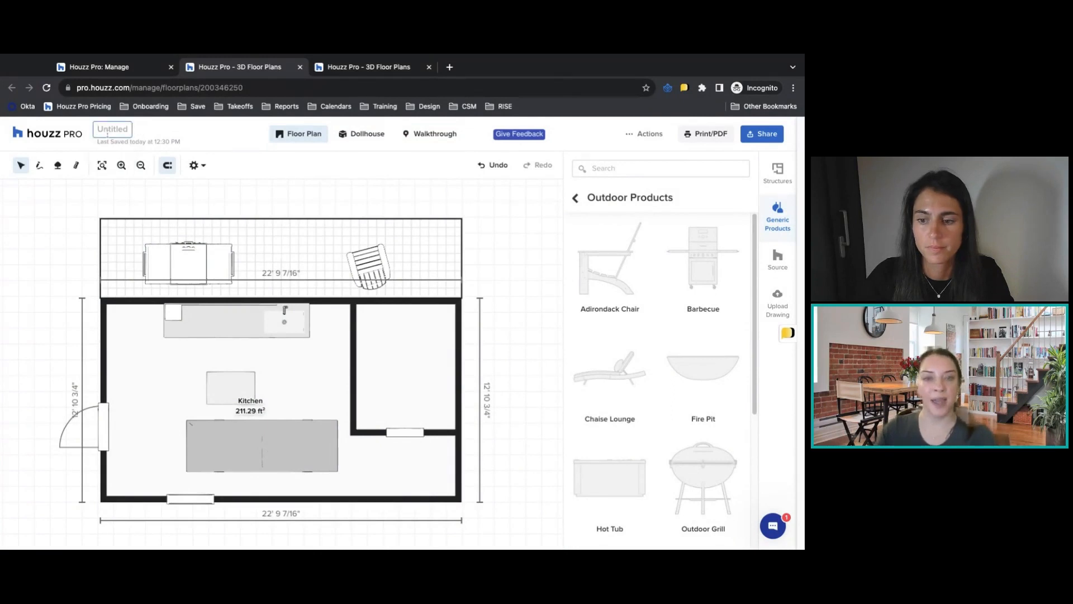
type("Kitchen Option 1")
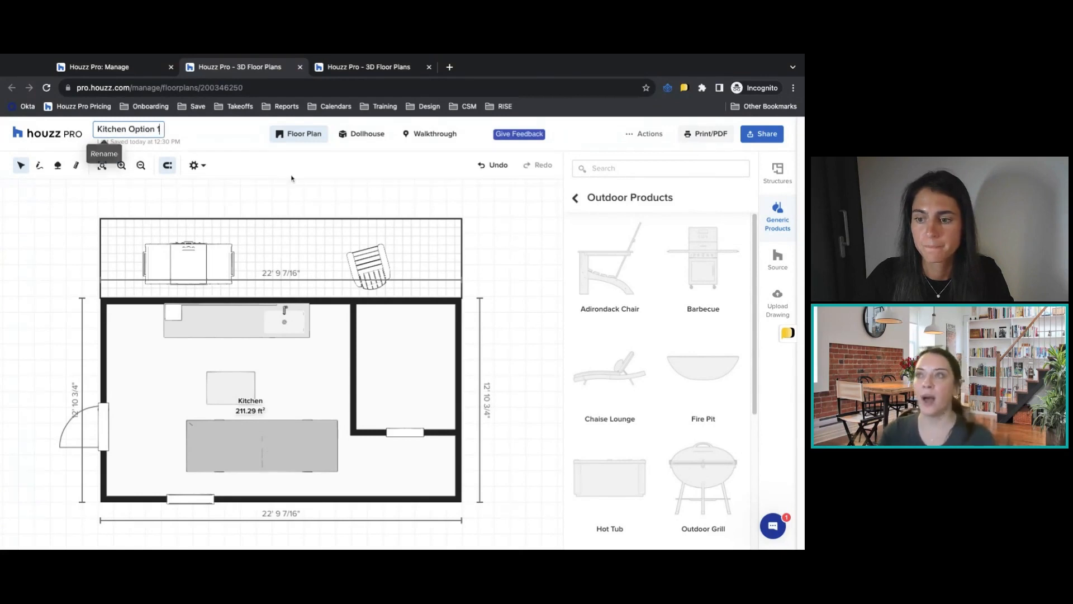
key("Return")
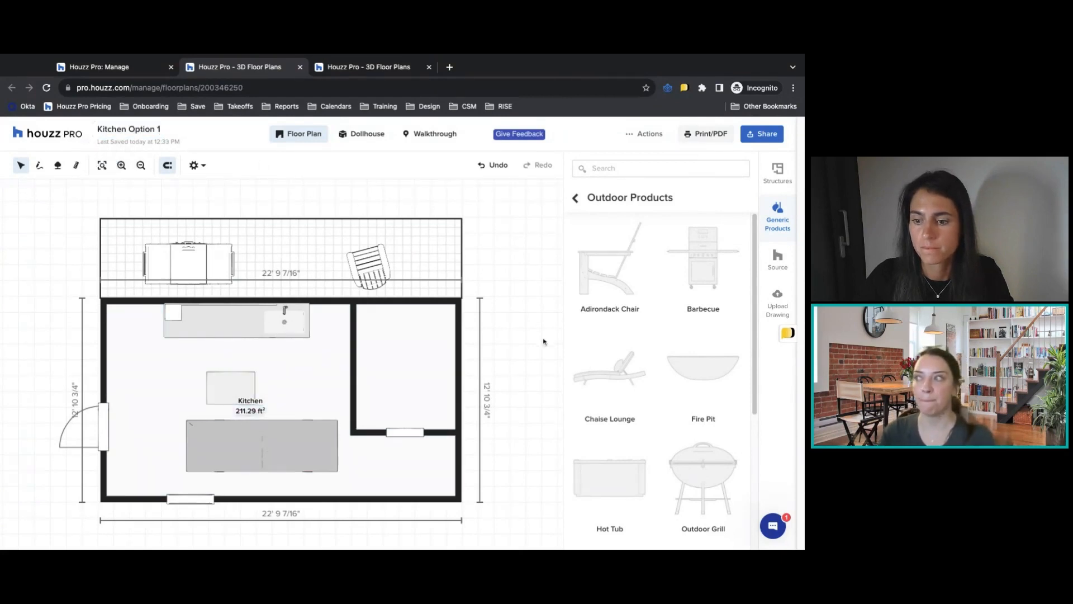
Inspect the base cabinets in the plan and the kitchen backsplash in the dollhouse, ending in the 2D plan.
scroll(525, 333, "up", 2)
scroll(525, 334, "down", 2)
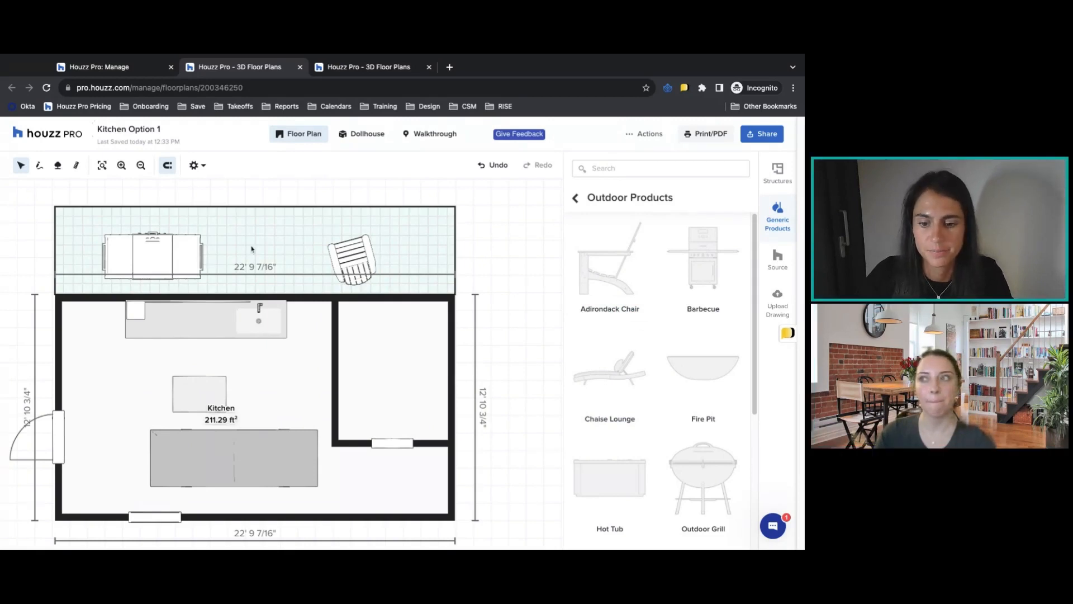
left_click(214, 305)
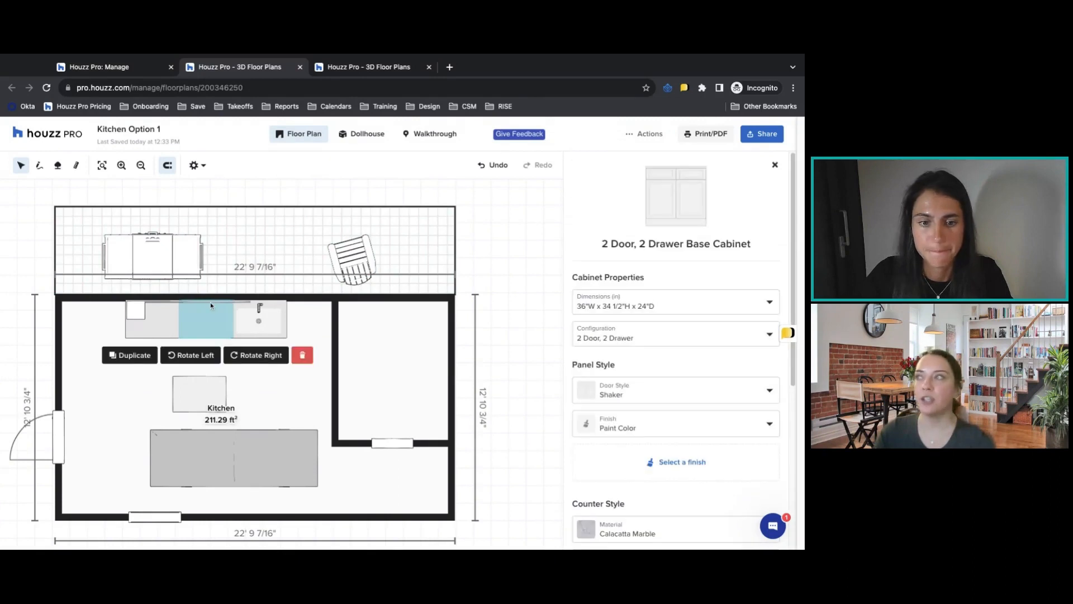
left_click(164, 308)
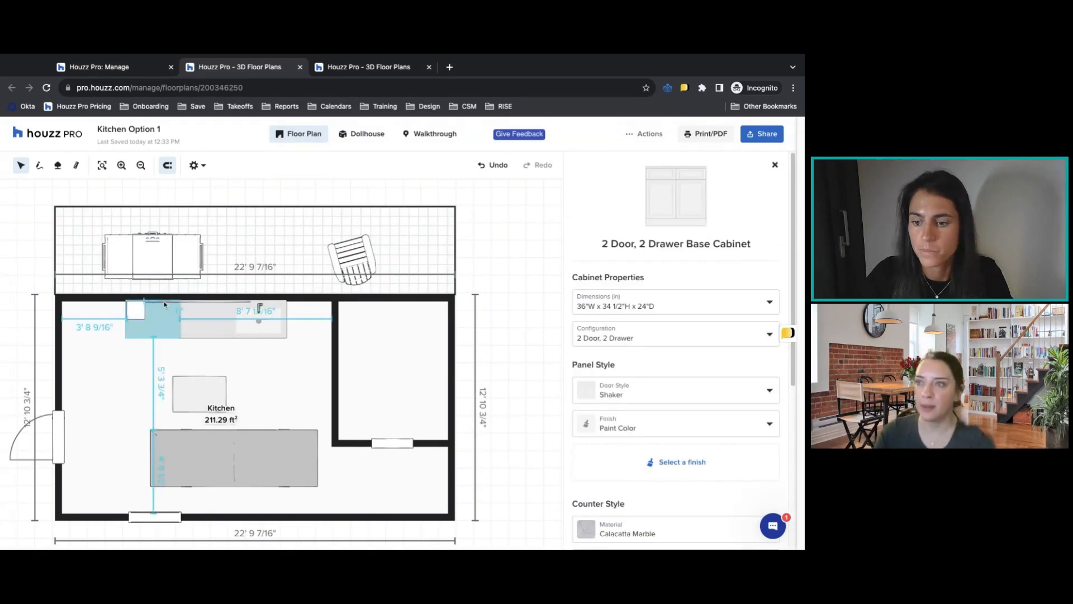
left_click(350, 136)
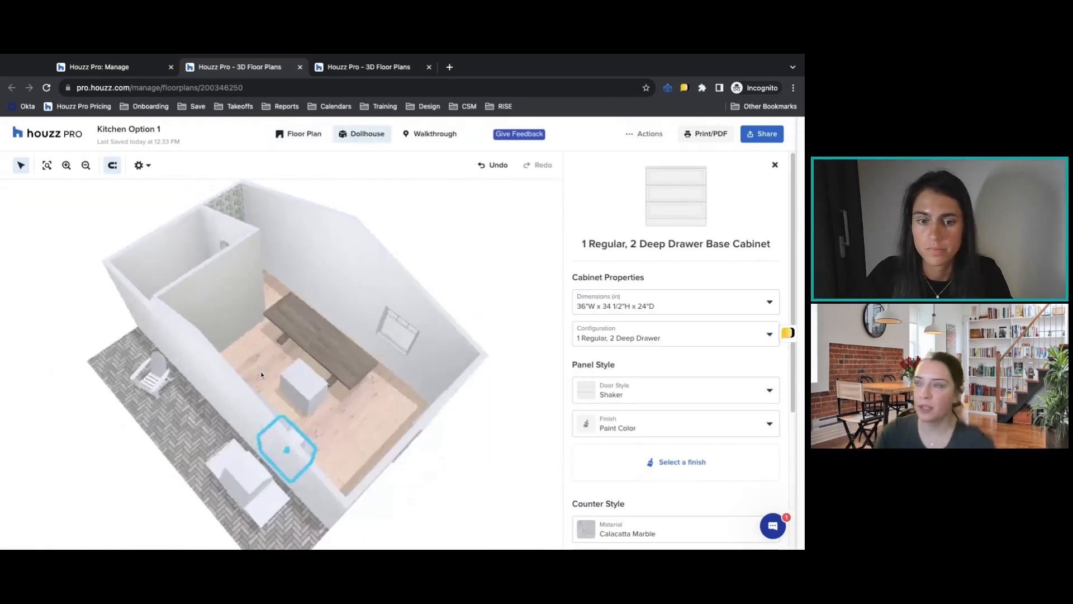
left_click(232, 283)
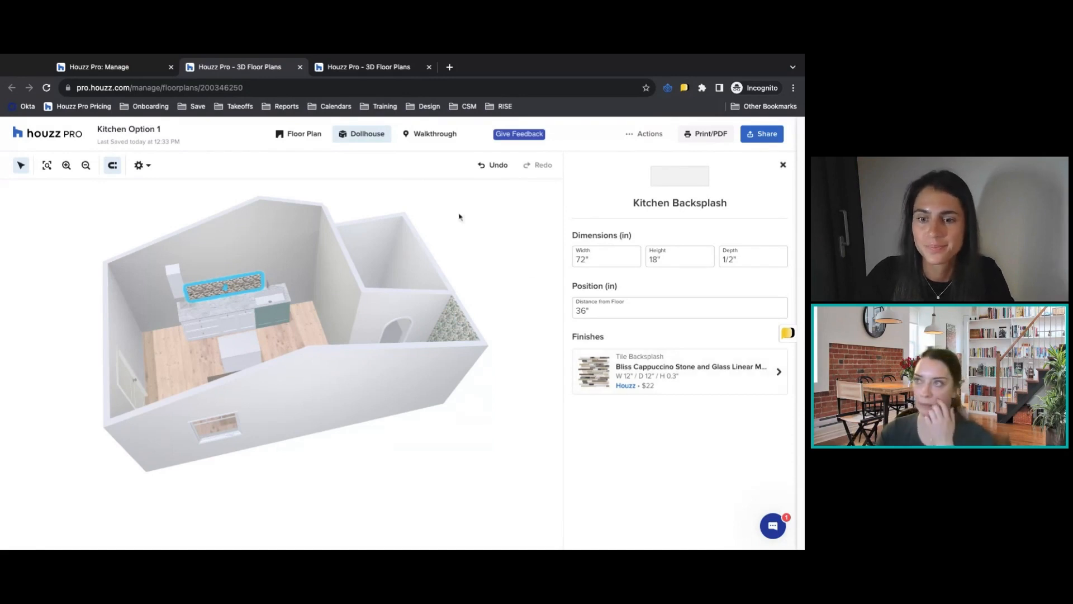
left_click(302, 136)
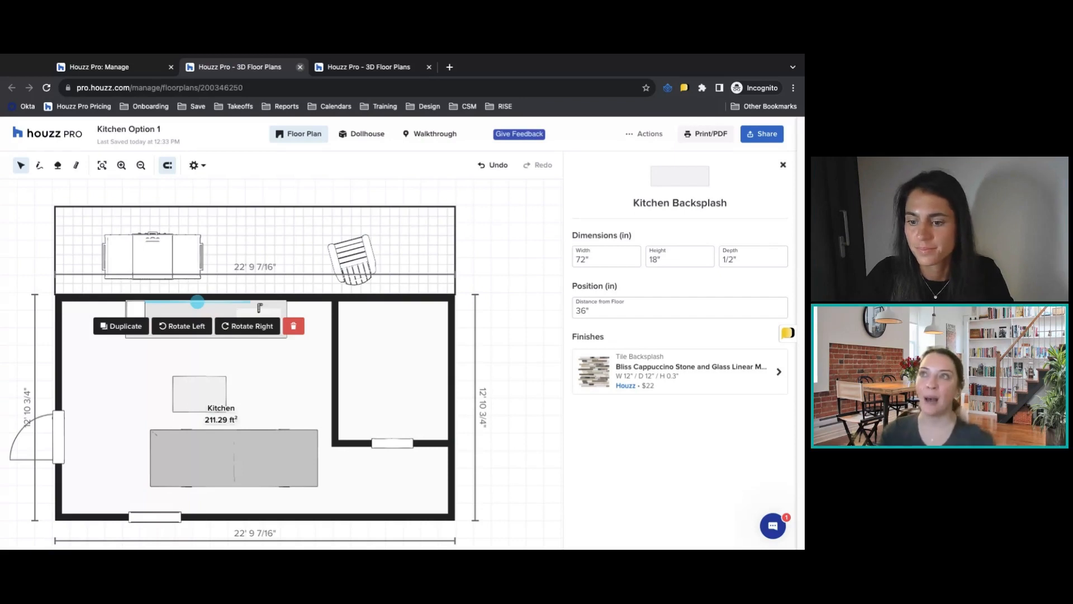
Close both floor plan tabs and go to the Mood Boards of the Houzz Pro Design Academy project.
key("ctrl+w")
key("ctrl+w")
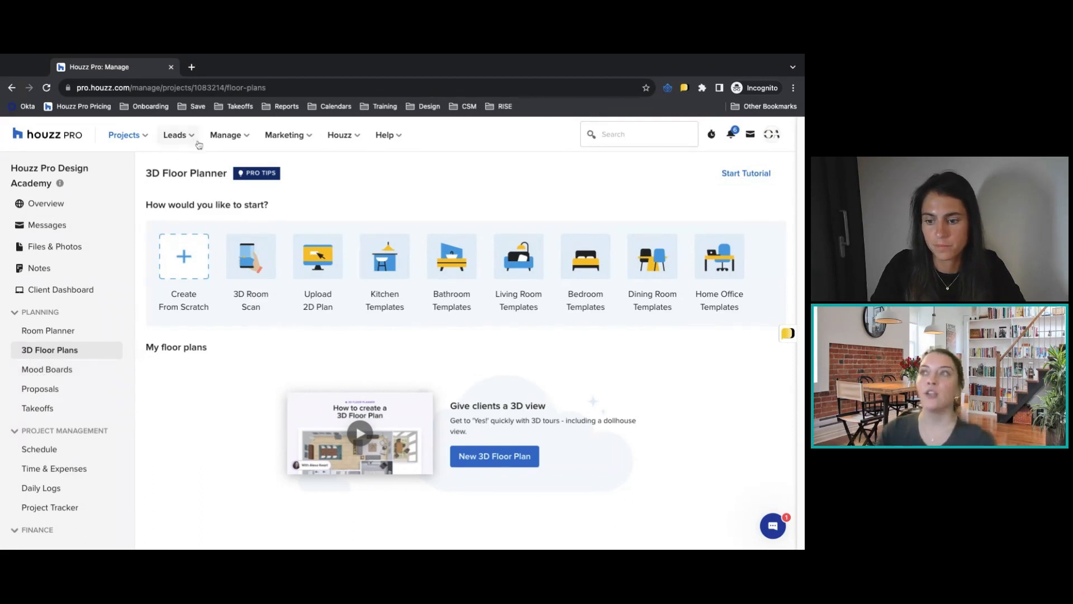
mouse_move(216, 139)
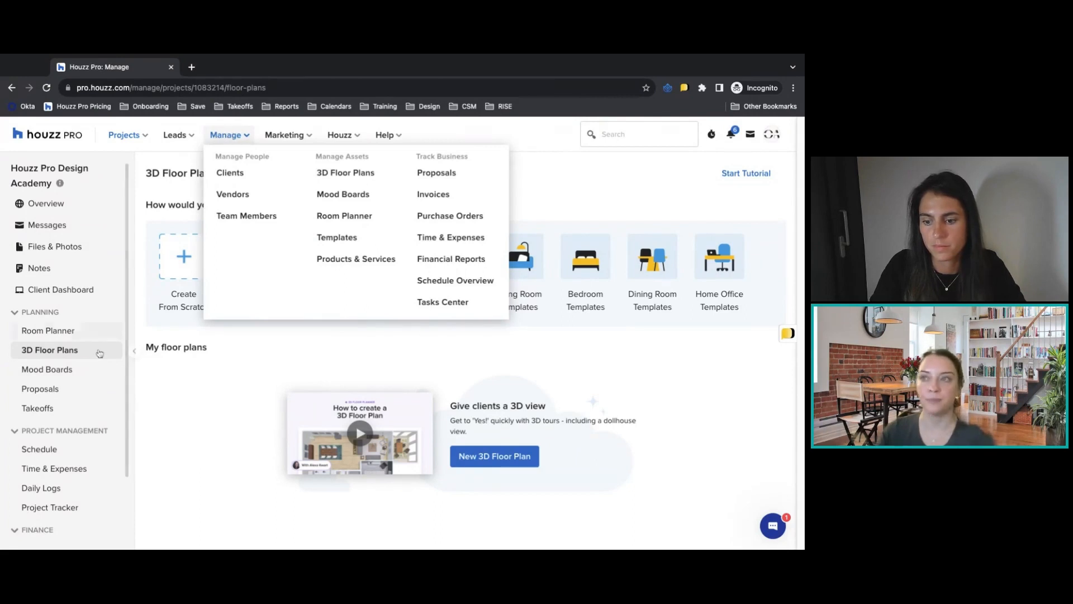
left_click(68, 373)
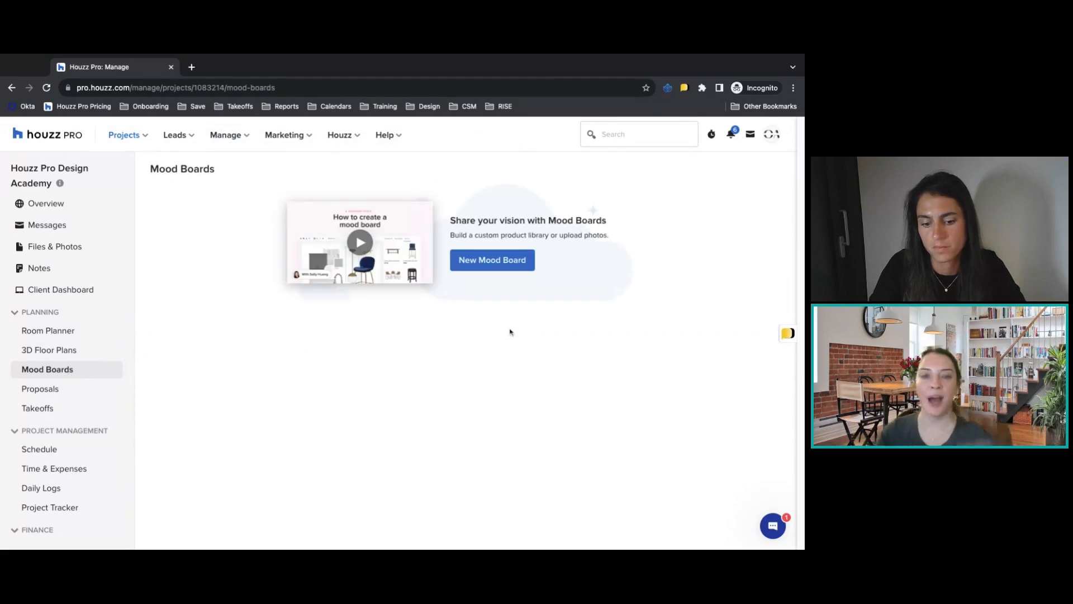
Create a mood board for a new room named Living Room and show its project items.
left_click(484, 260)
left_click(368, 366)
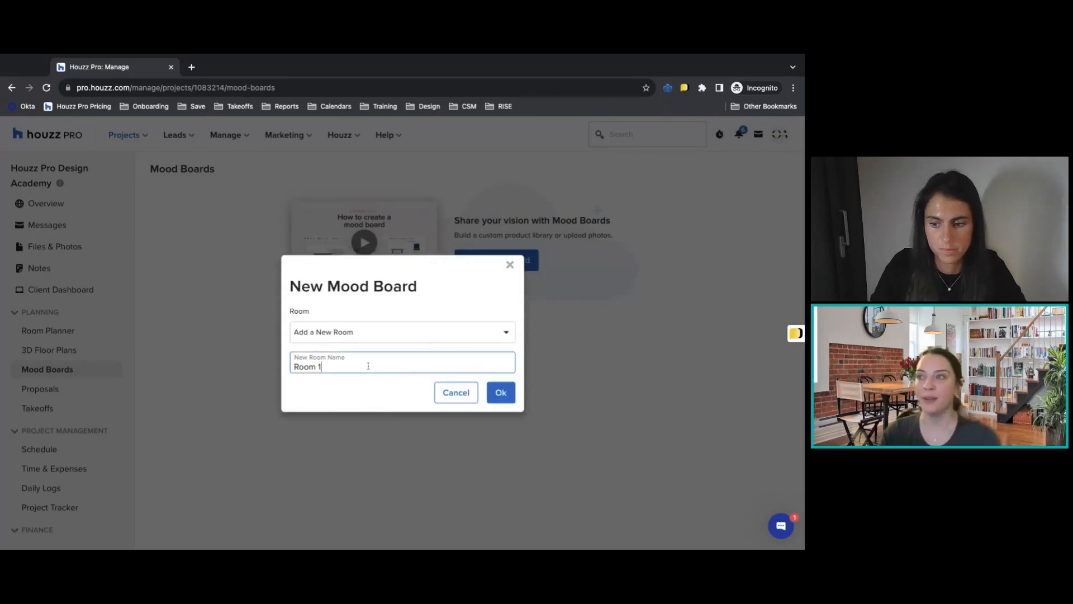
left_click(361, 334)
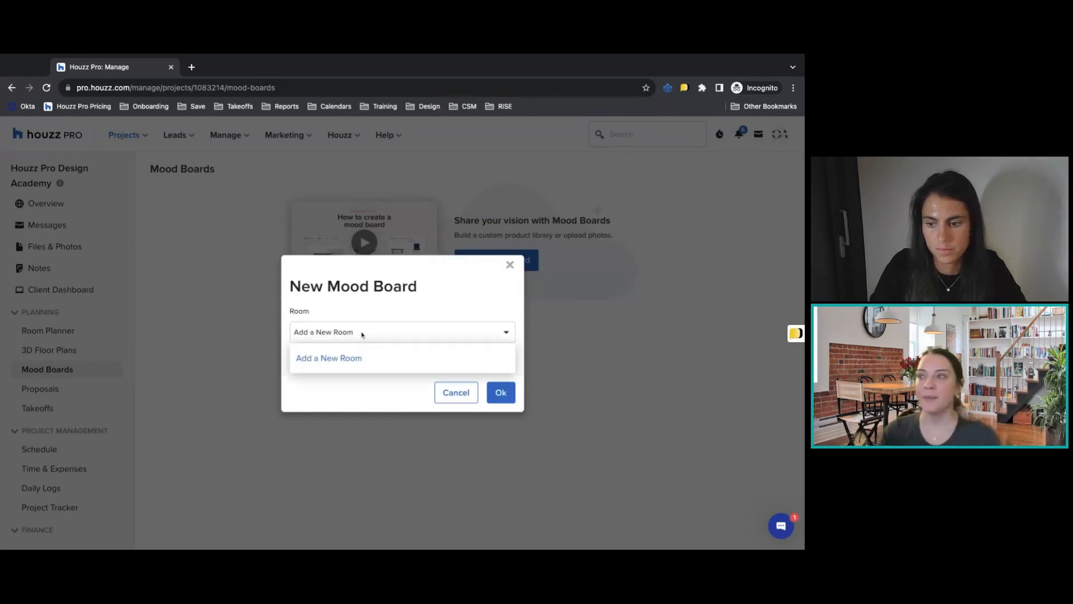
left_click(353, 360)
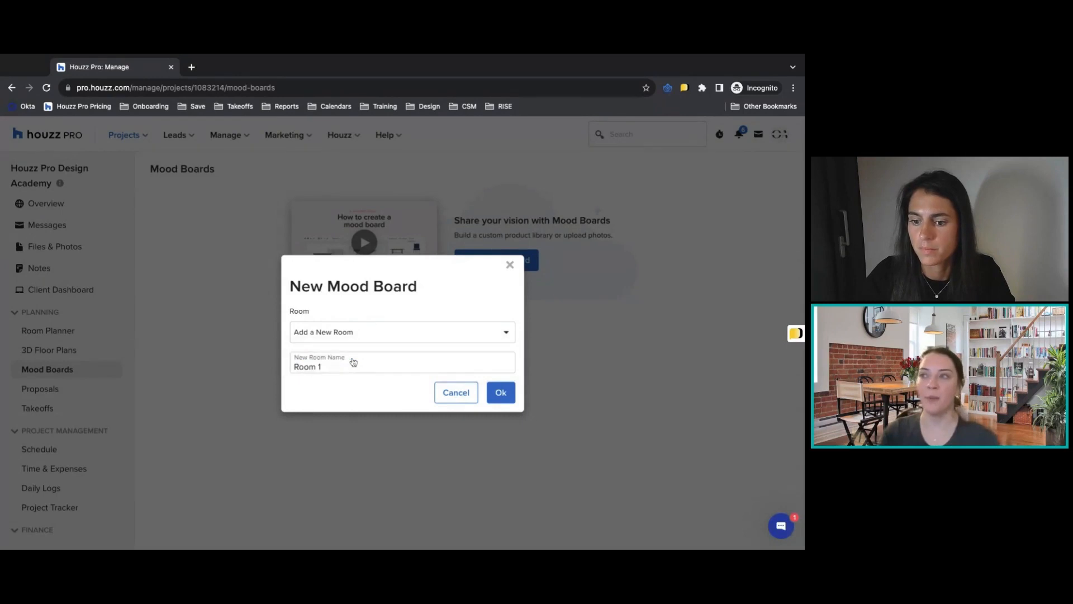
triple_click(351, 367)
type("Living Room")
left_click(497, 392)
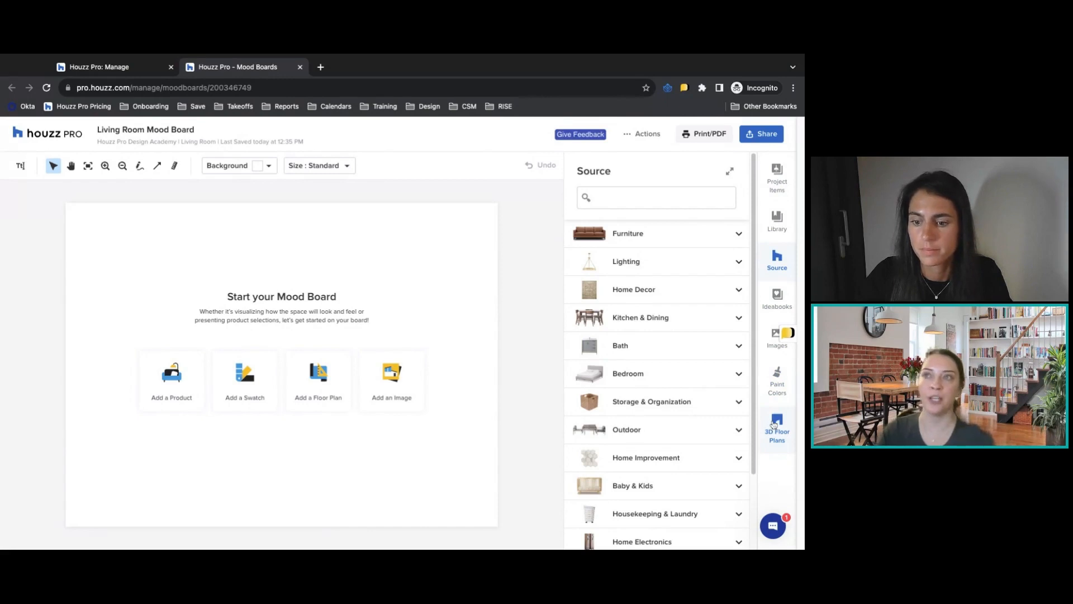
left_click(779, 174)
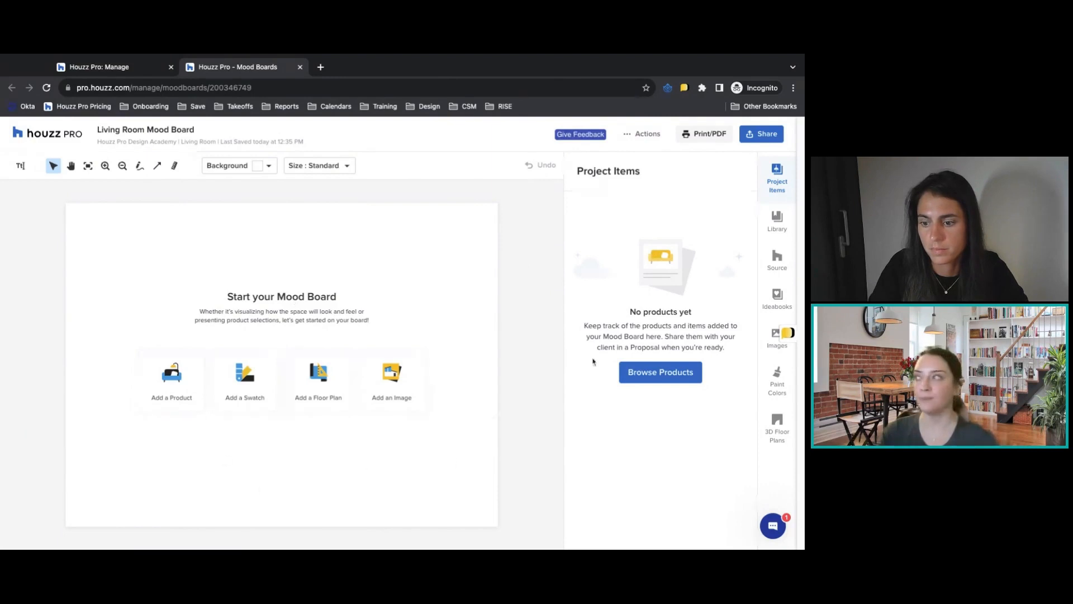
Add the Bohemian Flair Boho rug from the library to the mood board, place it near the centre and flip it.
left_click(778, 224)
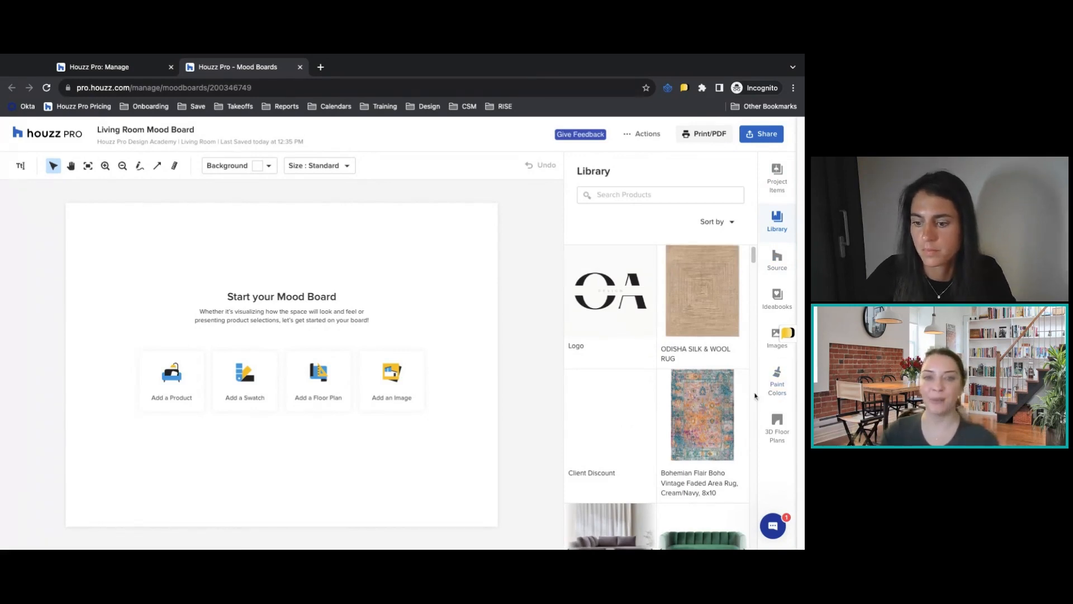
scroll(721, 380, "down", 2)
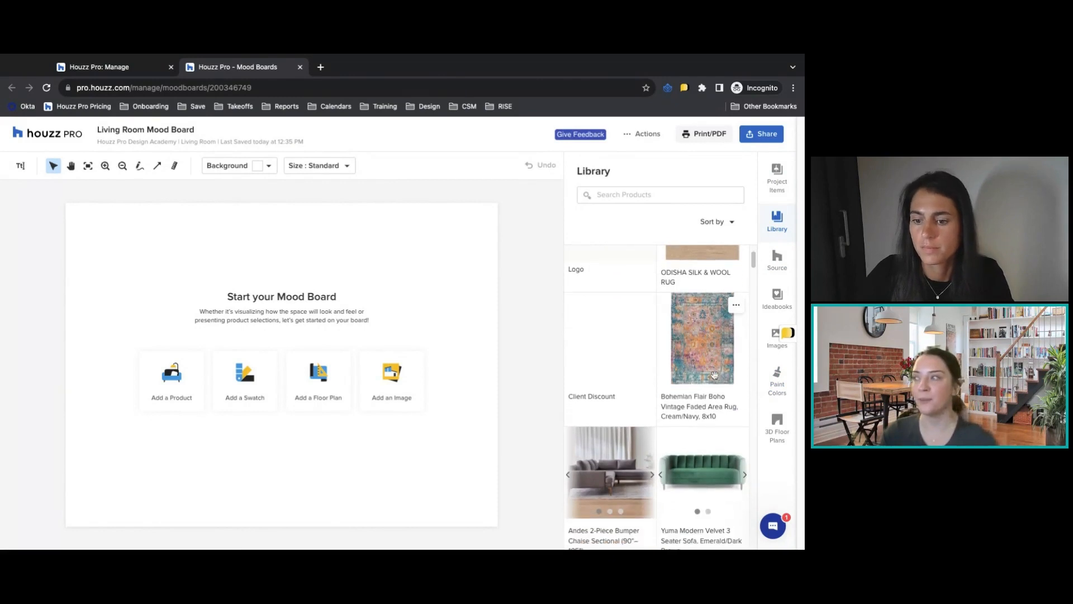
left_click(701, 375)
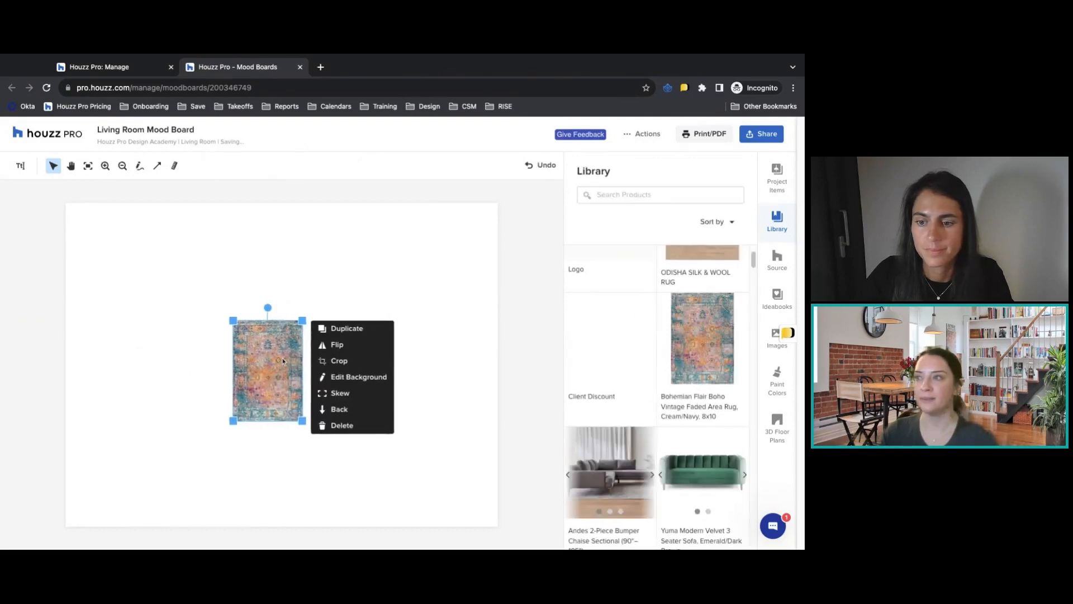
left_click_drag(283, 361, 271, 355)
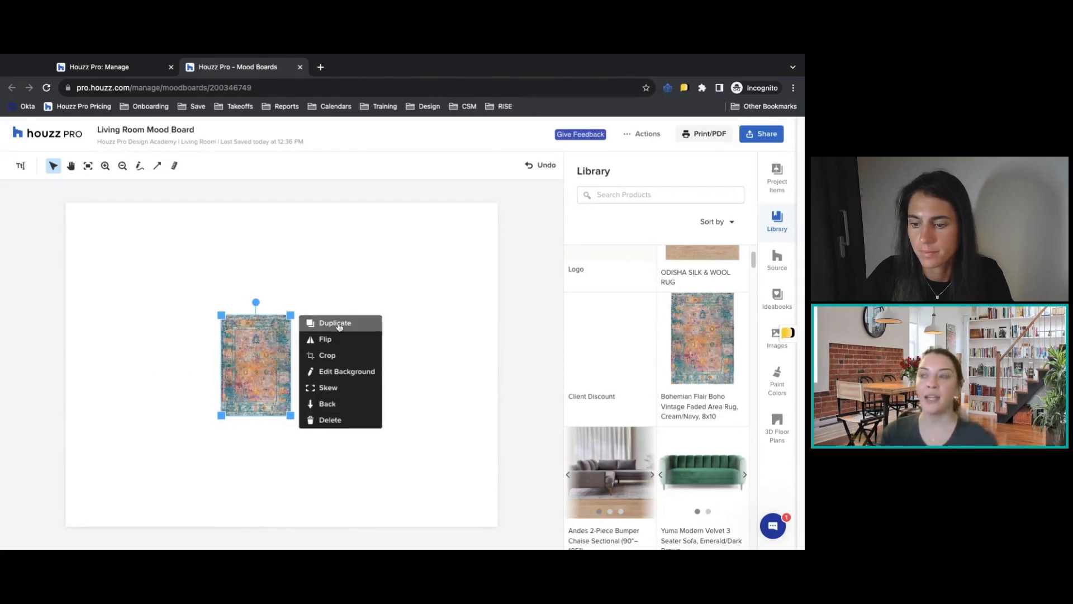
left_click(341, 340)
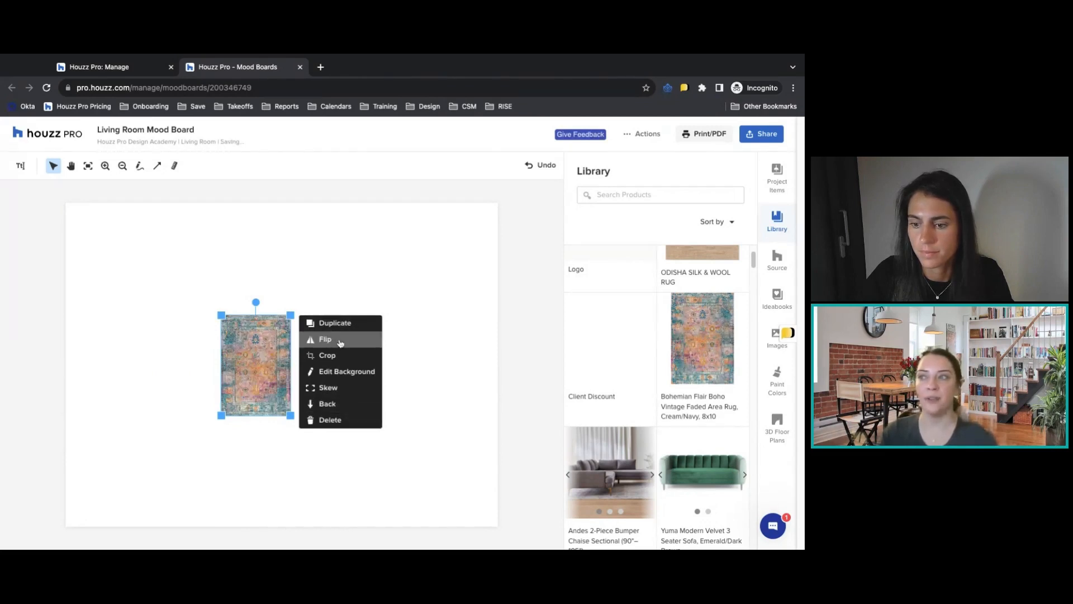
Try restoring the rug image's original background in the background editor, leaving without applying the change.
left_click(360, 373)
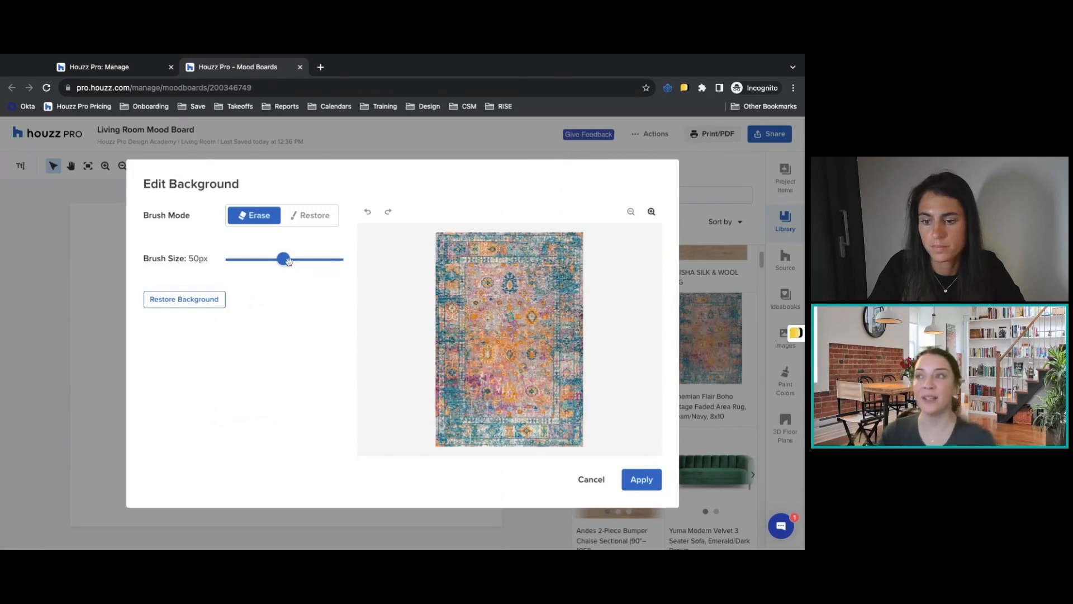
left_click(193, 300)
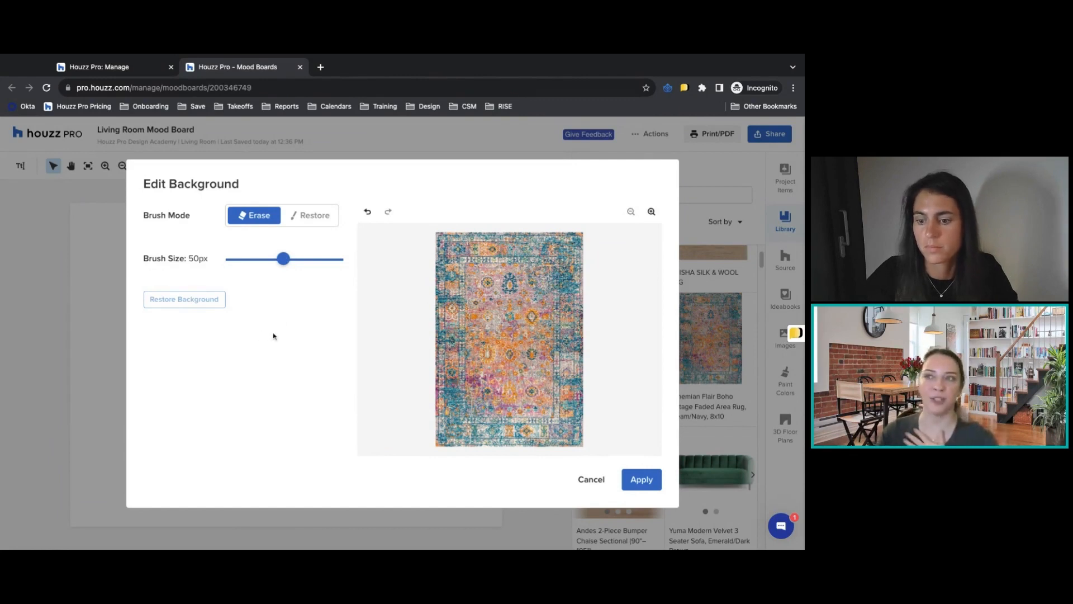
left_click(592, 480)
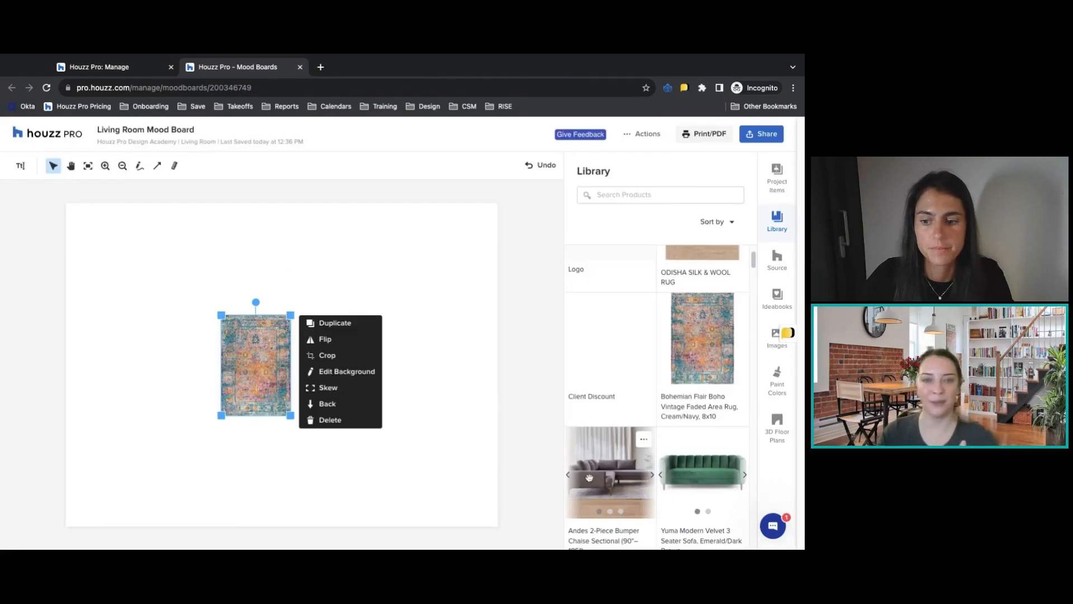
Skew the rug into a perspective shape by moving its two upper corners inward.
left_click(368, 389)
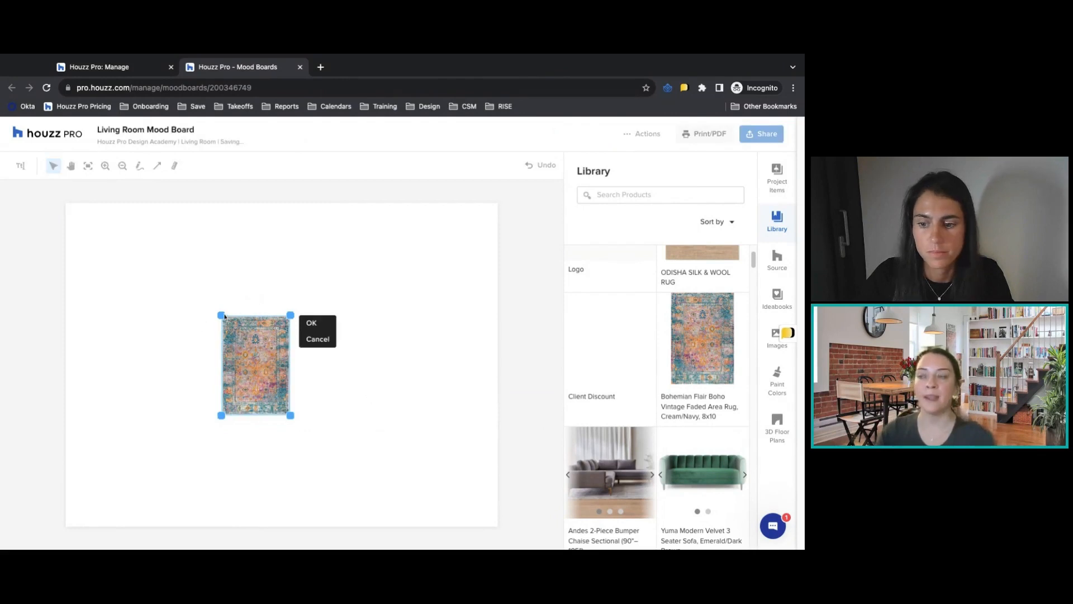
left_click_drag(221, 315, 283, 313)
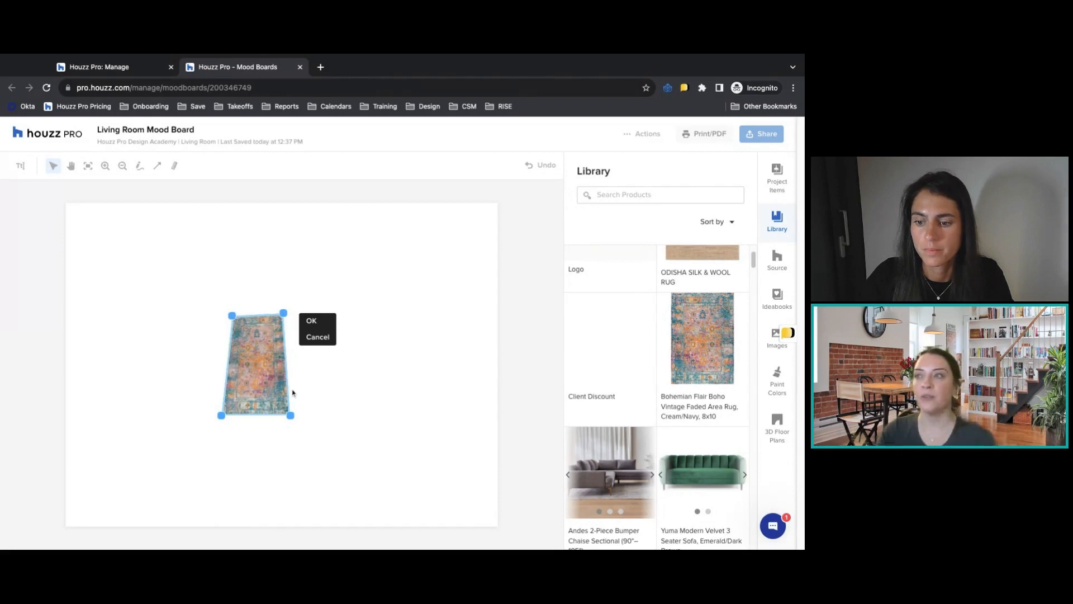
left_click(280, 360)
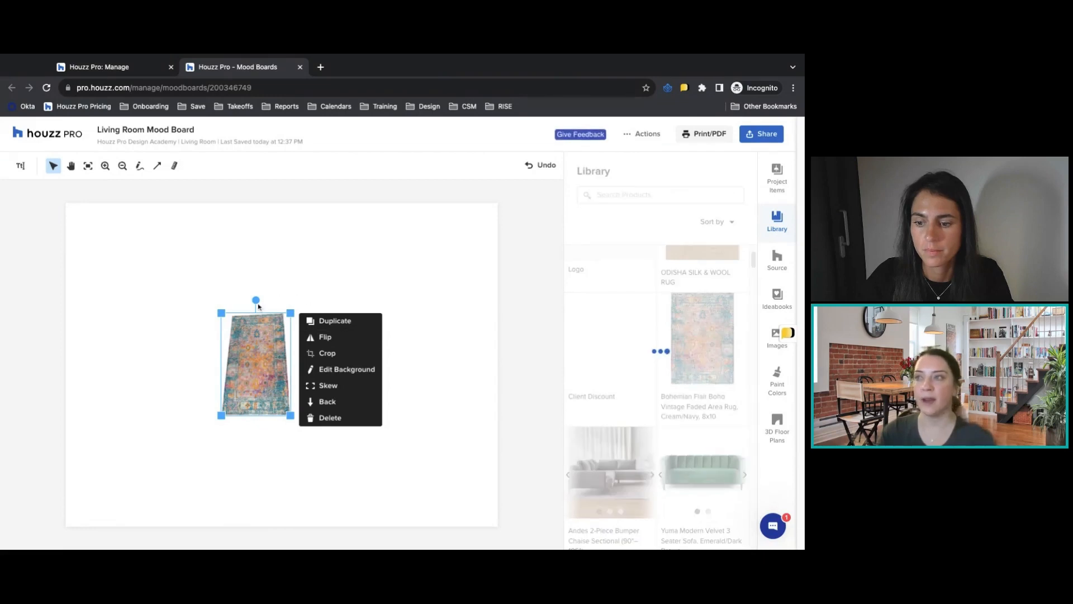
Add the green Yuma Modern Velvet 3 Seater Sofa over the rug's upper end and enlarge the rug.
left_click_drag(276, 362, 246, 335)
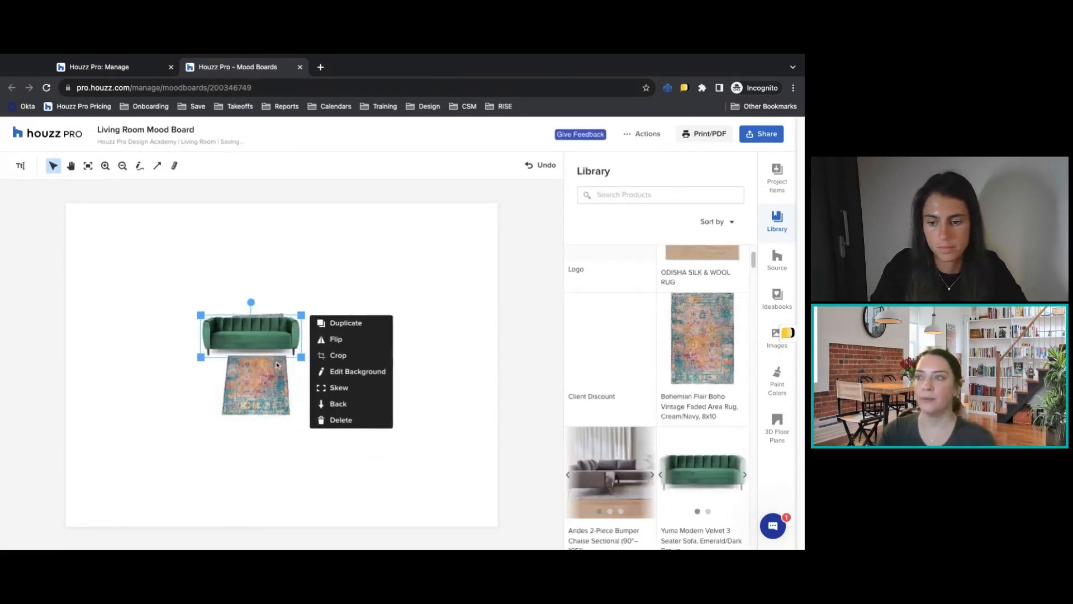
left_click(261, 379)
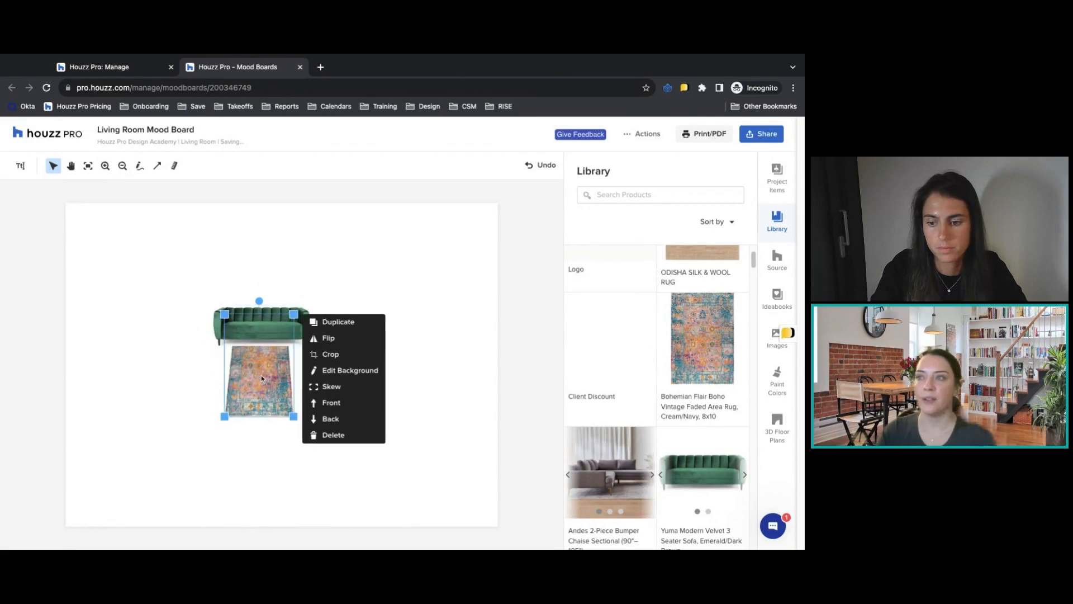
left_click_drag(294, 417, 350, 495)
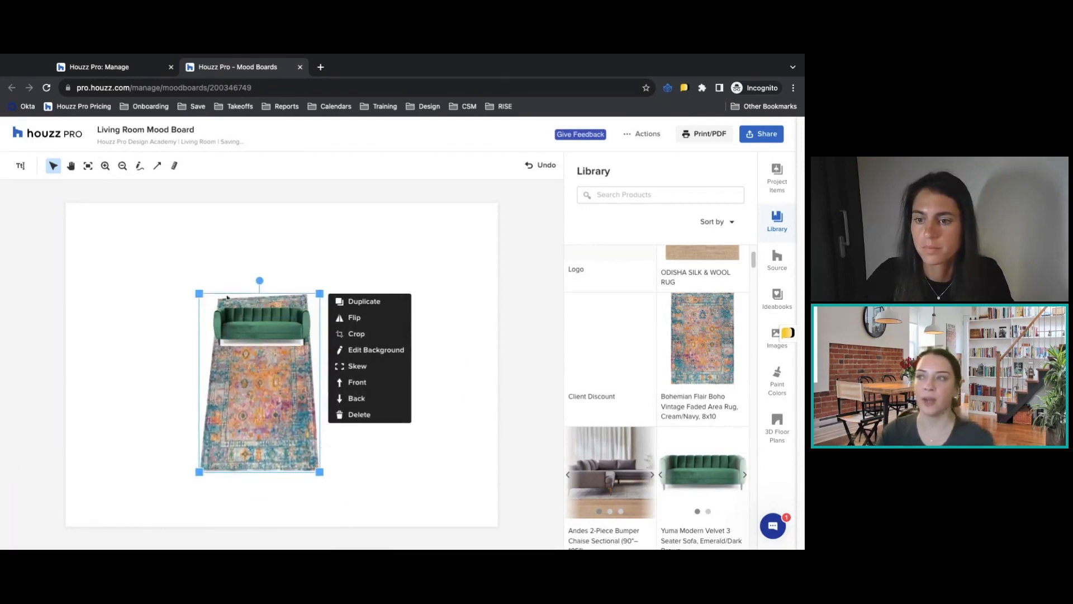
Skew the enlarged rug again, bringing its upper corners further inward beneath the sofa.
left_click(357, 366)
left_click_drag(199, 294, 223, 299)
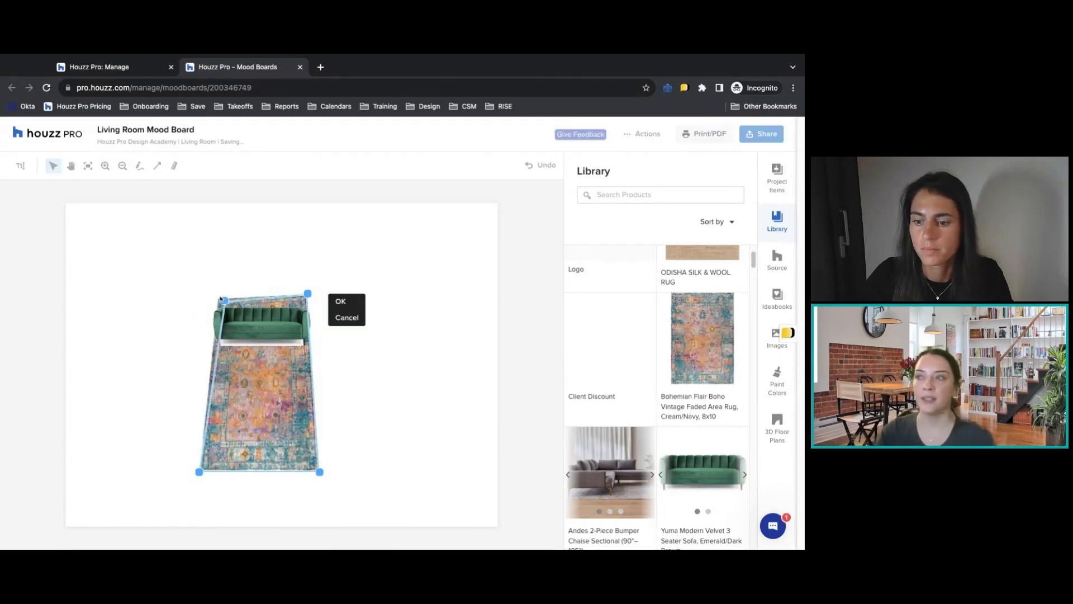
left_click_drag(308, 293, 296, 300)
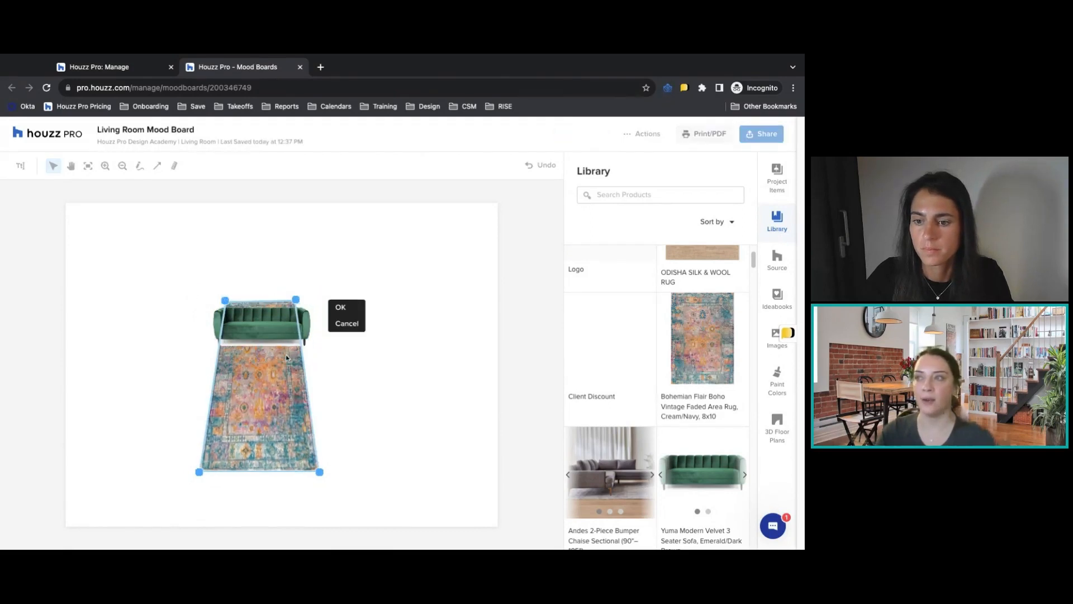
left_click(407, 377)
Erase the leftover shadow beneath the green sofa with a 10px brush, apply the background edit and select the rug.
left_click(296, 329)
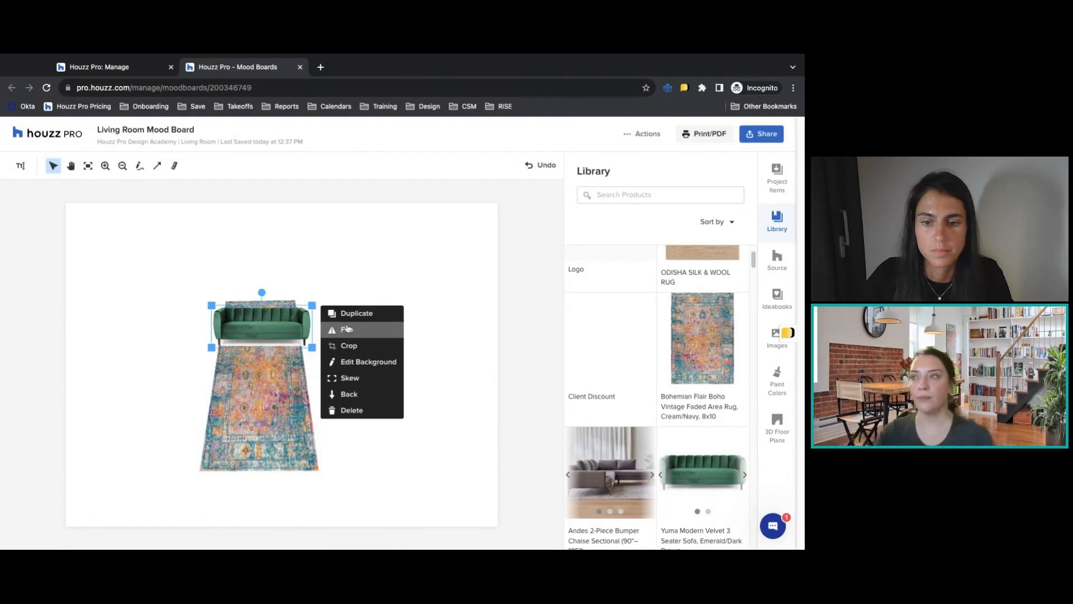
left_click(359, 358)
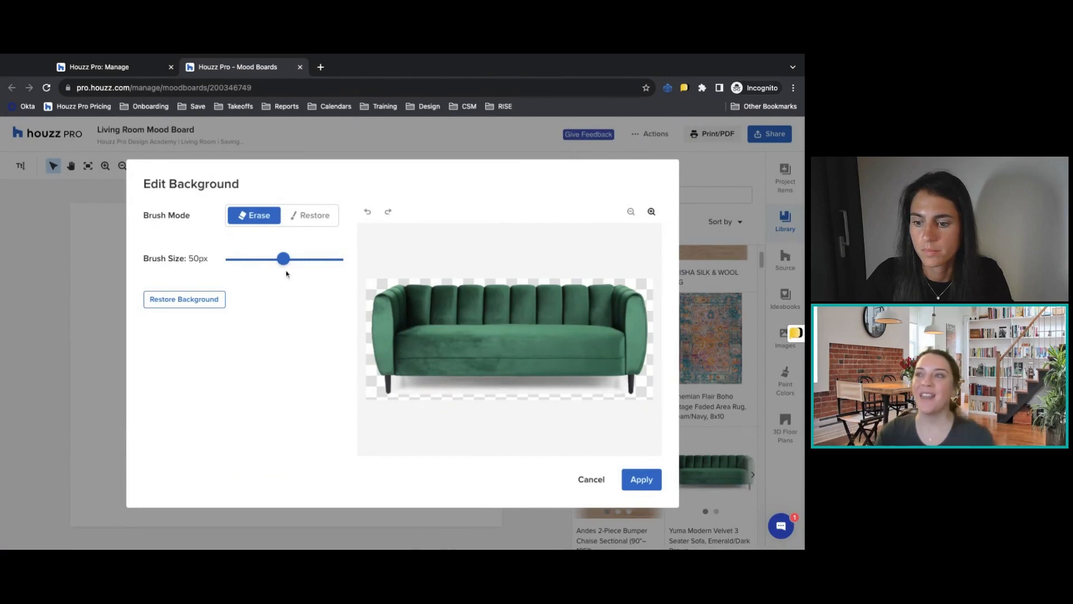
left_click_drag(283, 261, 236, 261)
left_click(369, 281)
mouse_move(386, 381)
left_mouse_down()
mouse_move(547, 384)
mouse_move(388, 392)
mouse_move(473, 378)
mouse_move(617, 380)
left_mouse_up()
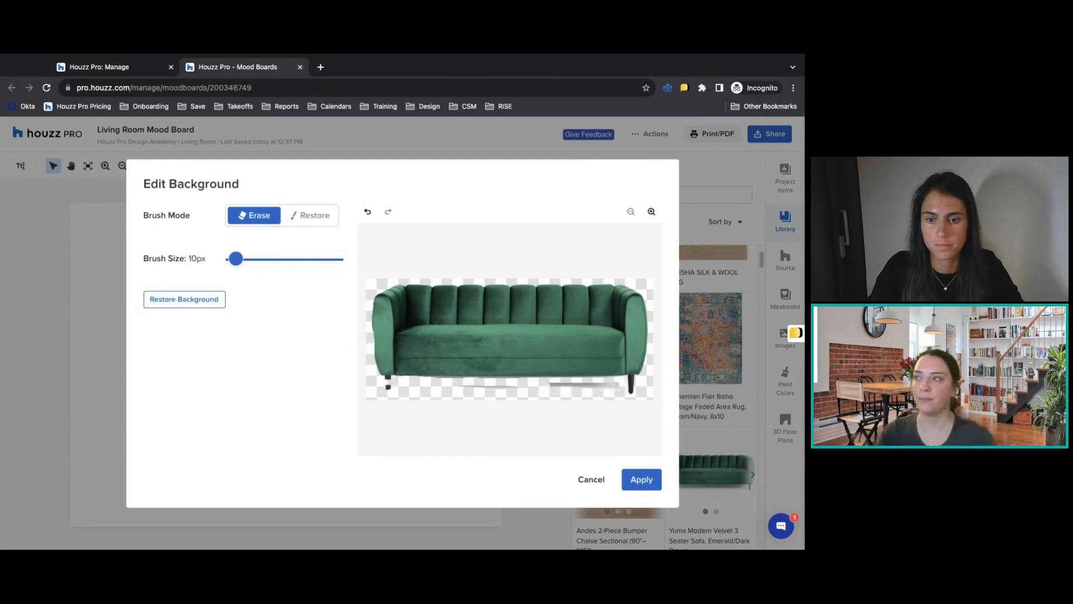
left_click(641, 479)
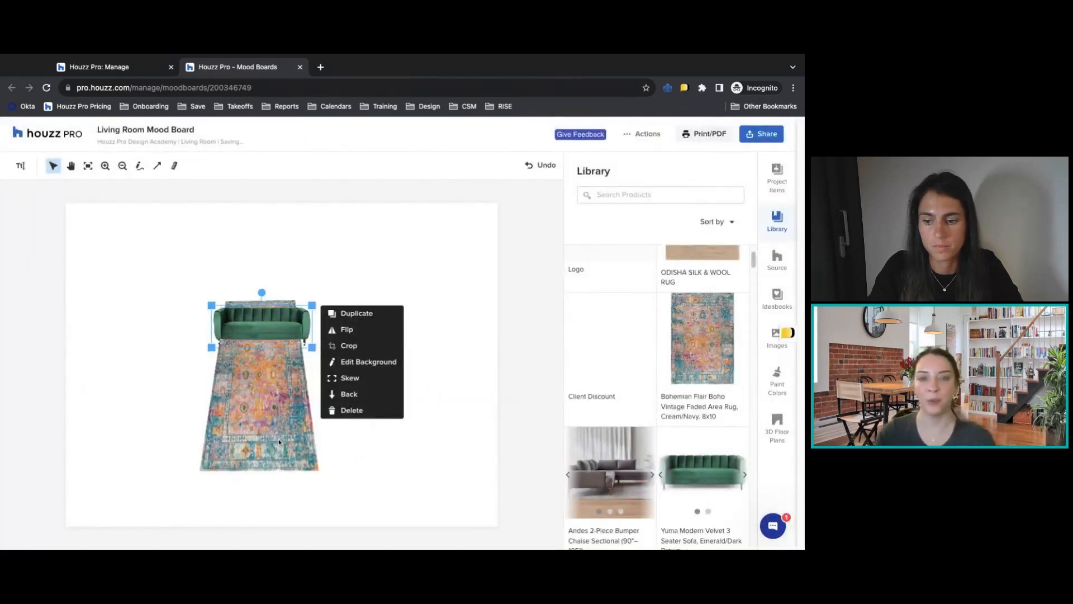
left_click(260, 431)
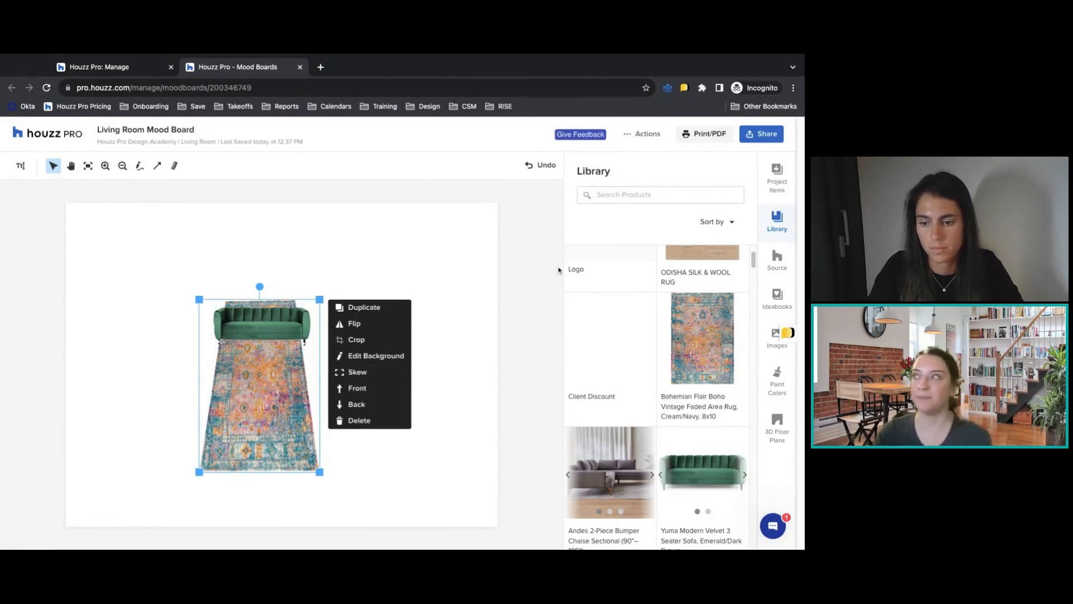
Browse the Source catalogue to living room Coffee & Accent Tables and open the details of the round wood Welland Industries table.
left_click(781, 269)
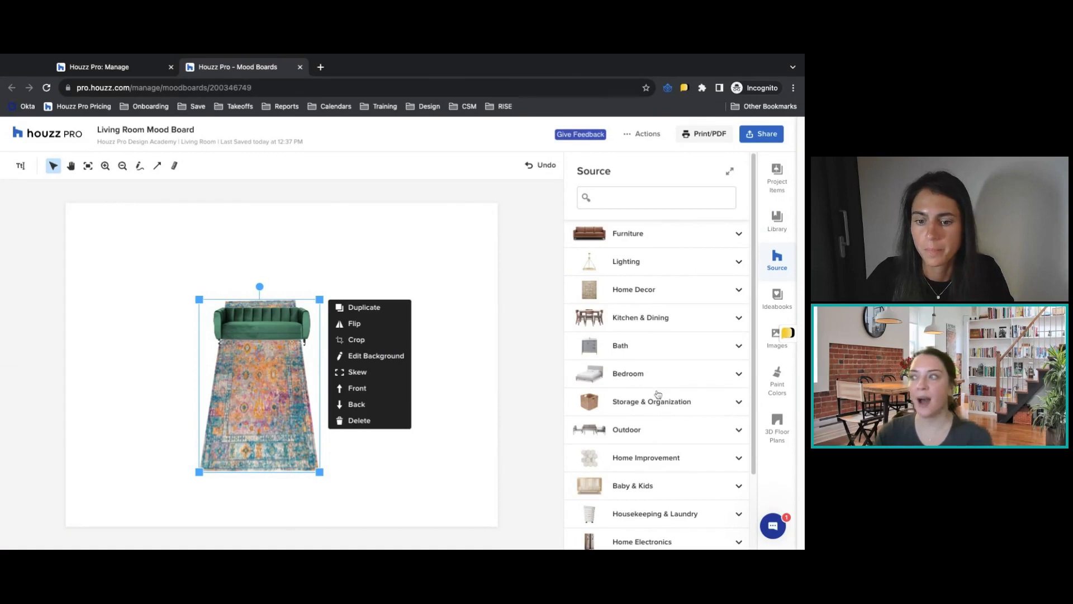
scroll(665, 410, "down", 1)
left_click(628, 228)
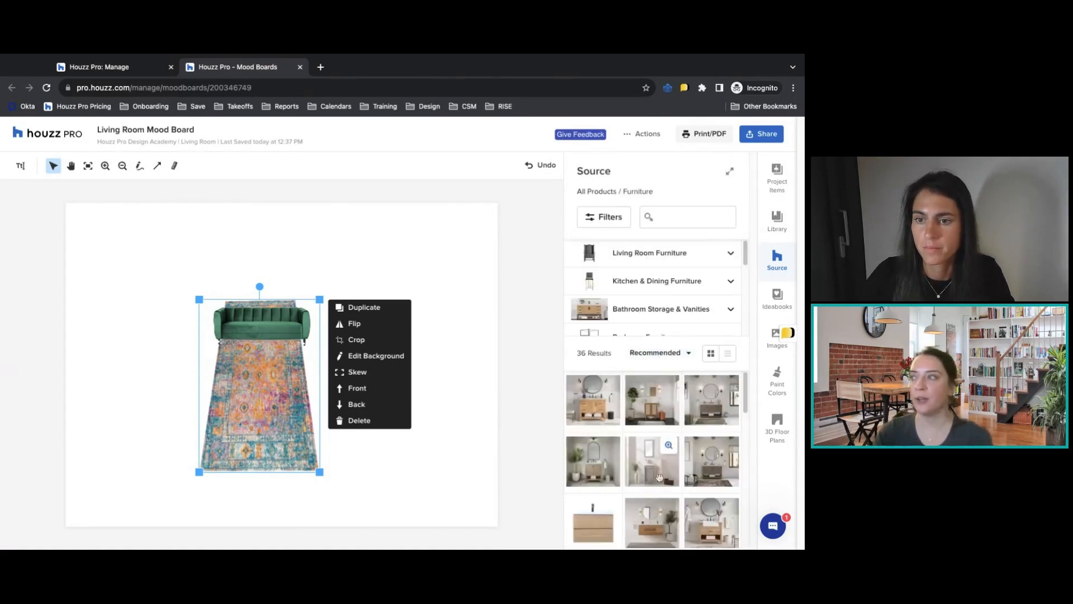
left_click(658, 262)
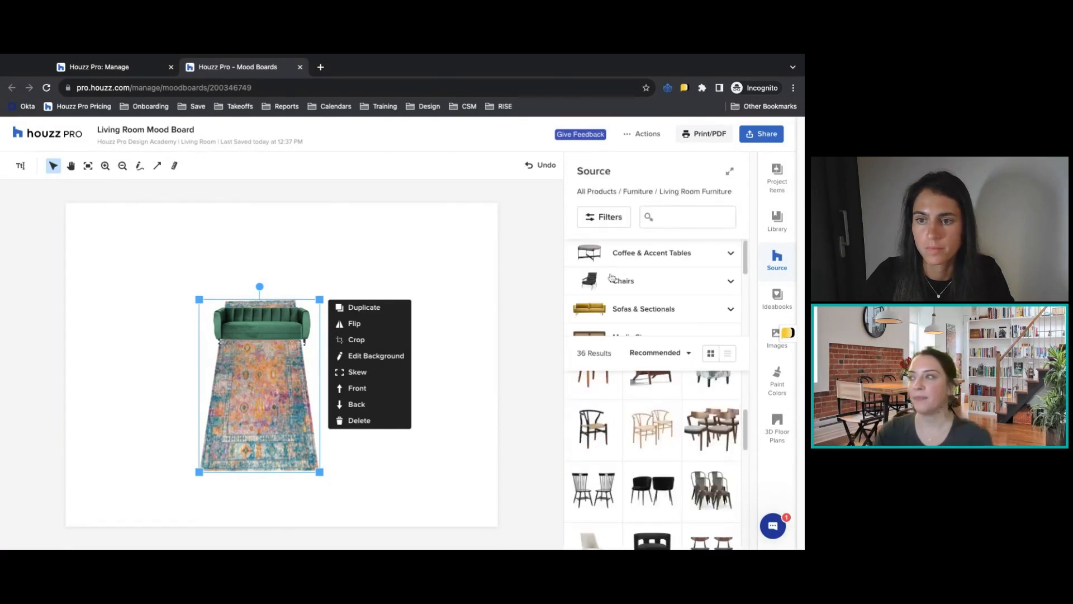
left_click(637, 267)
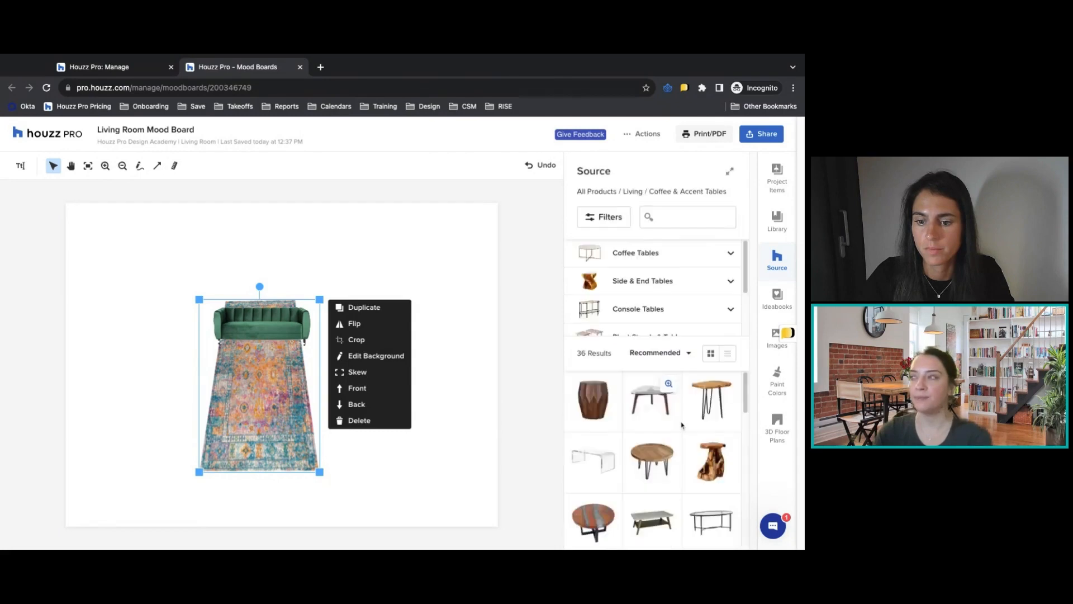
left_click(669, 445)
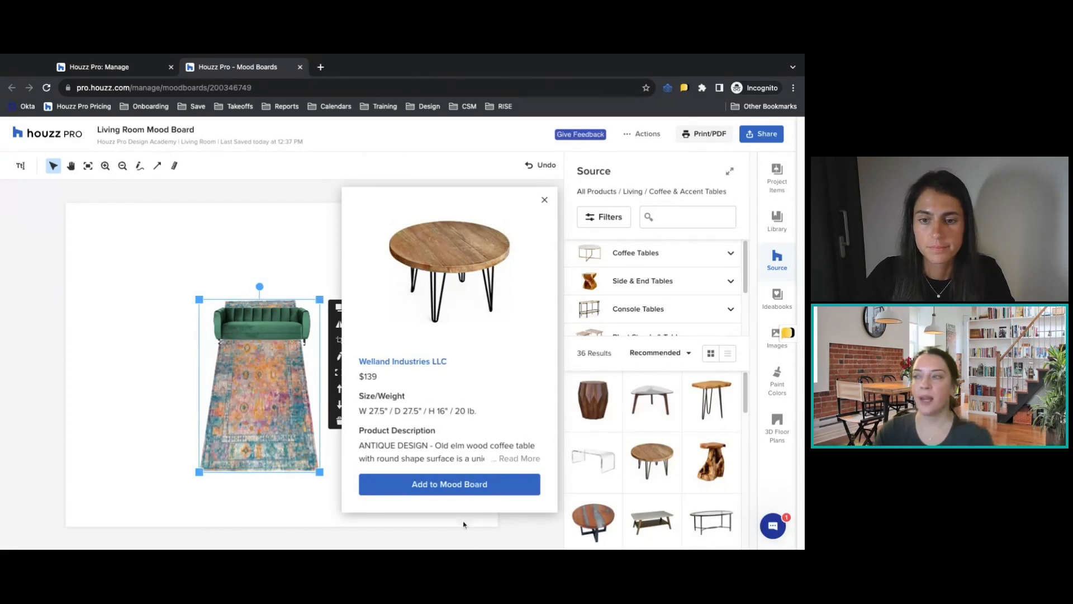
Add the round wood coffee table to the mood board and place it to the left of the rug.
left_click(470, 485)
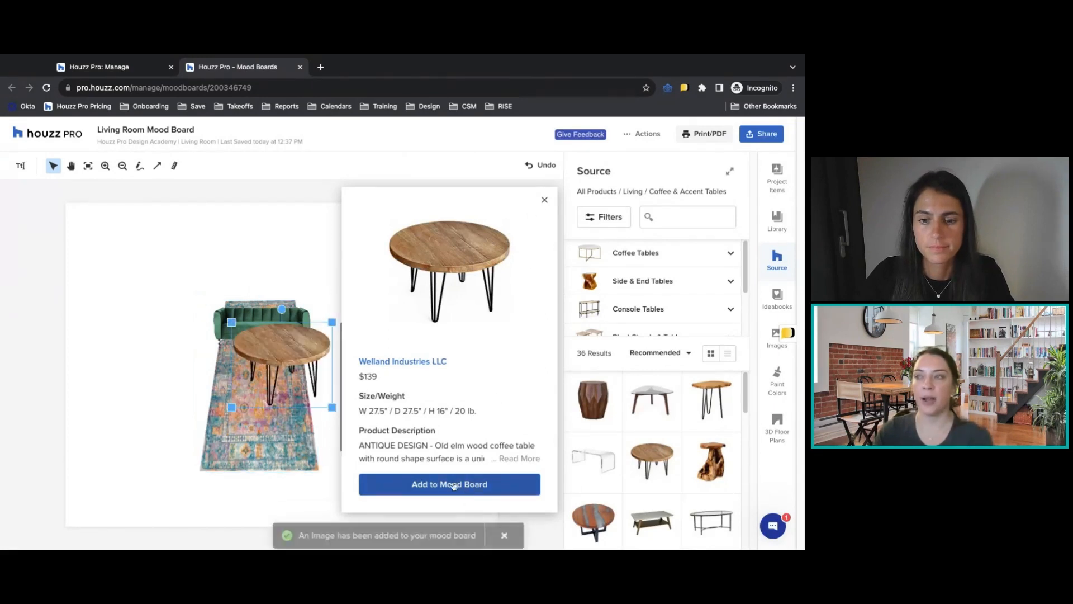
left_click(268, 364)
left_click_drag(287, 344, 170, 386)
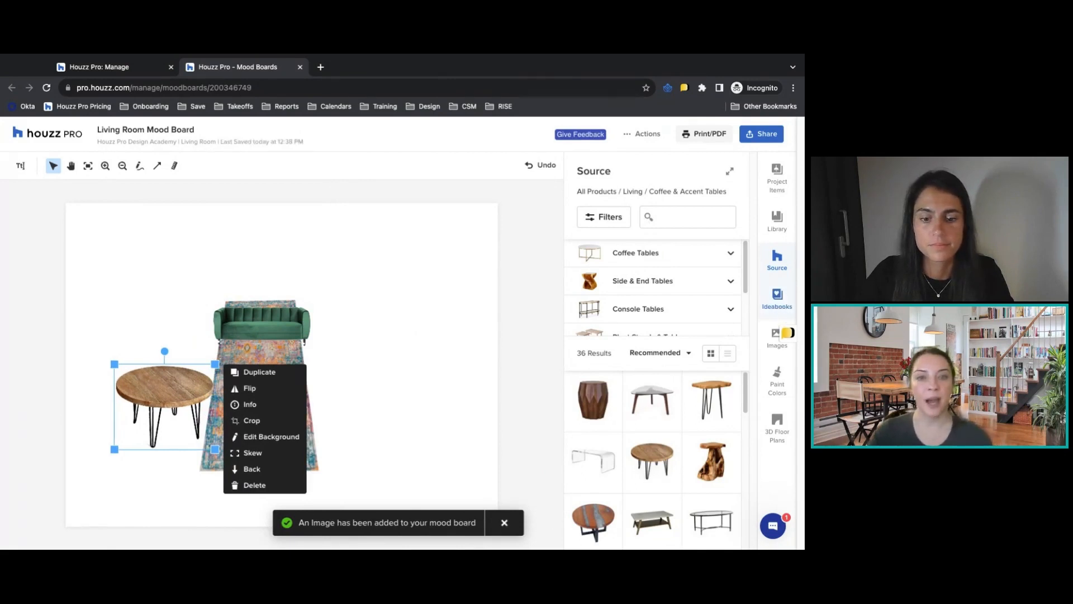
Look over the Ideabooks and Images sources, starting and then abandoning an image upload.
left_click(777, 297)
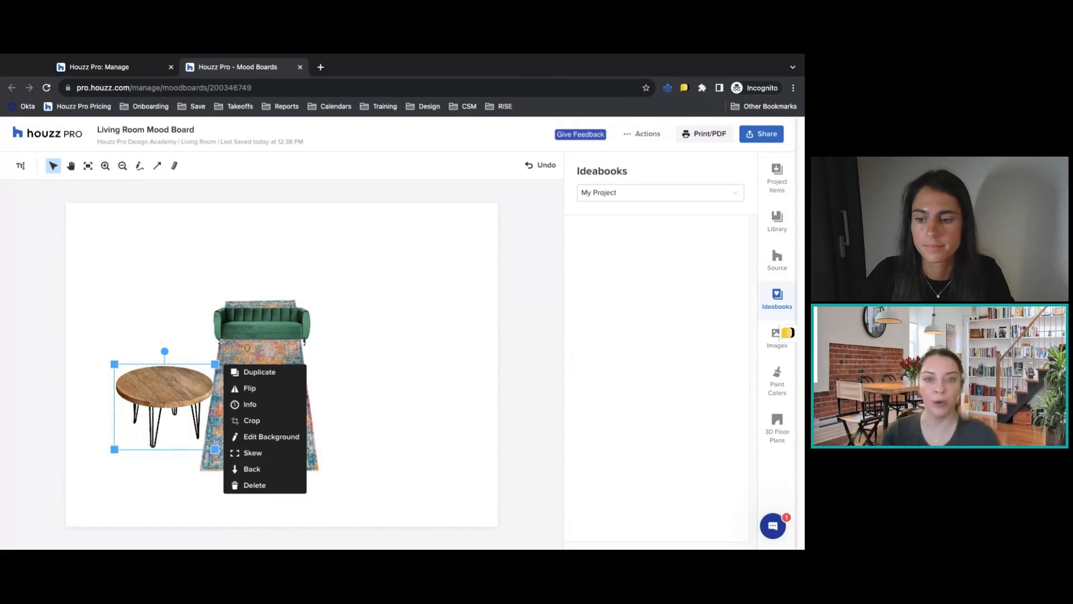
left_click(775, 337)
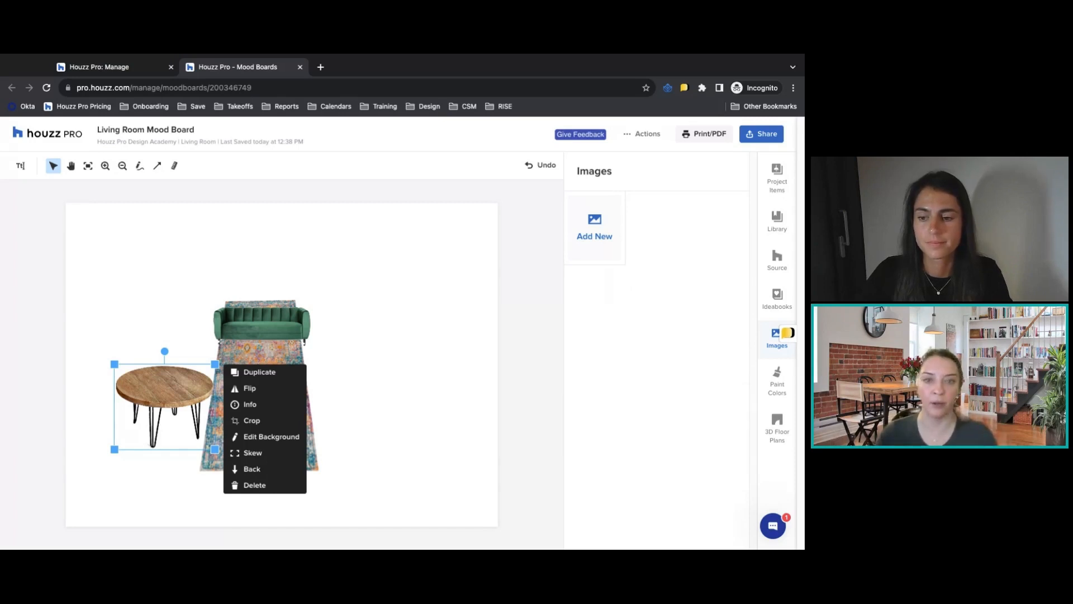
left_click(593, 232)
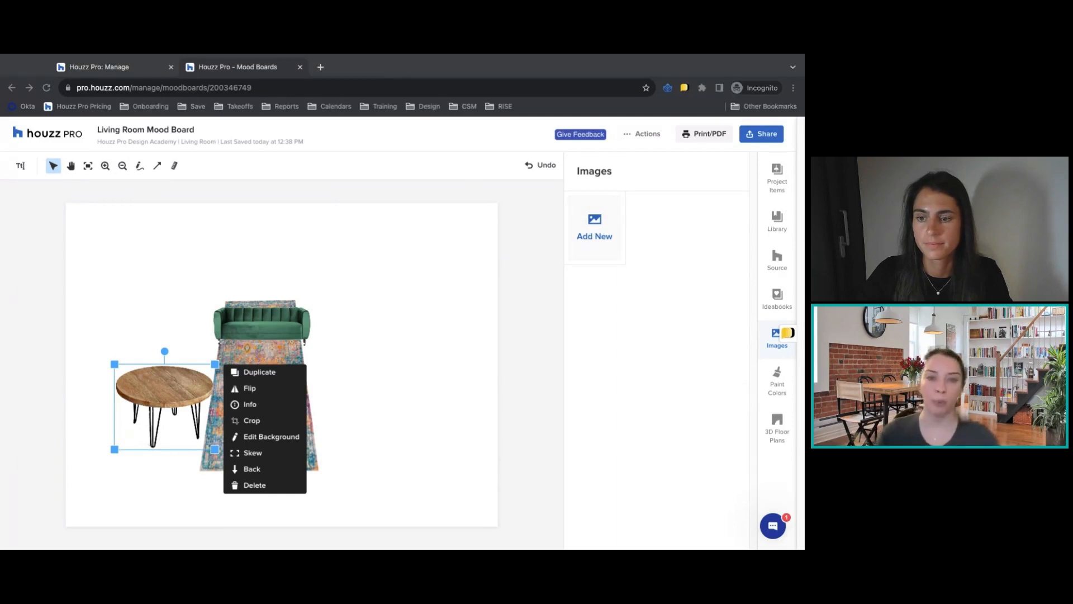
left_click(642, 410)
Add the Benjamin Moore grey paint swatch Winterwood 1486 and place it above and to the right of the sofa.
left_click(777, 380)
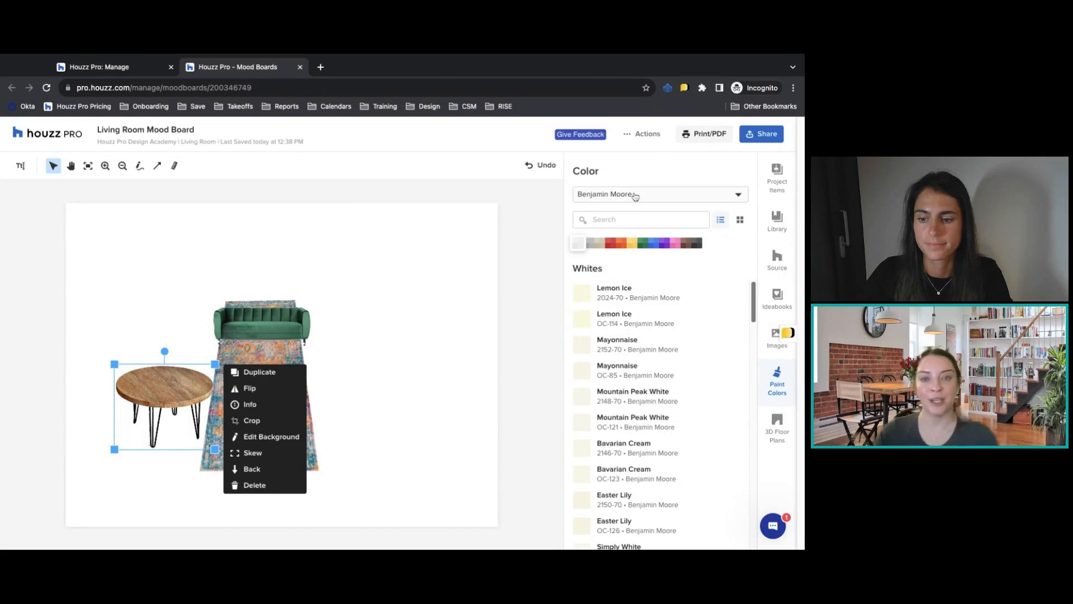
left_click(600, 243)
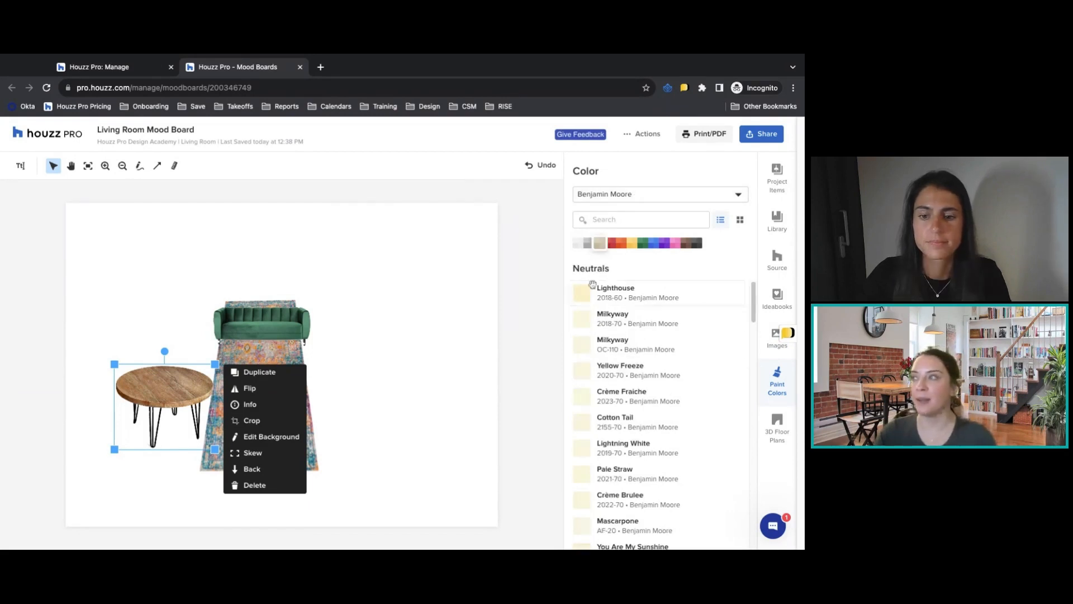
left_click(588, 242)
left_click(621, 371)
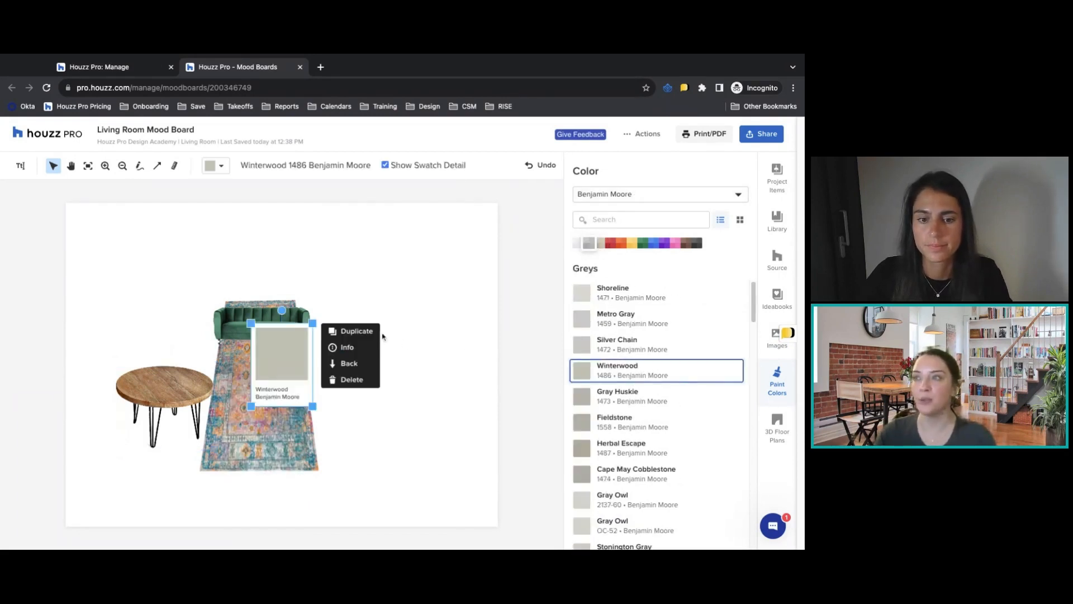
left_click_drag(282, 352, 379, 240)
Add the orange Sherwin-Williams paint swatch Summer Day SW 6662 and place it immediately to the left of the Winterwood swatch.
left_click(664, 194)
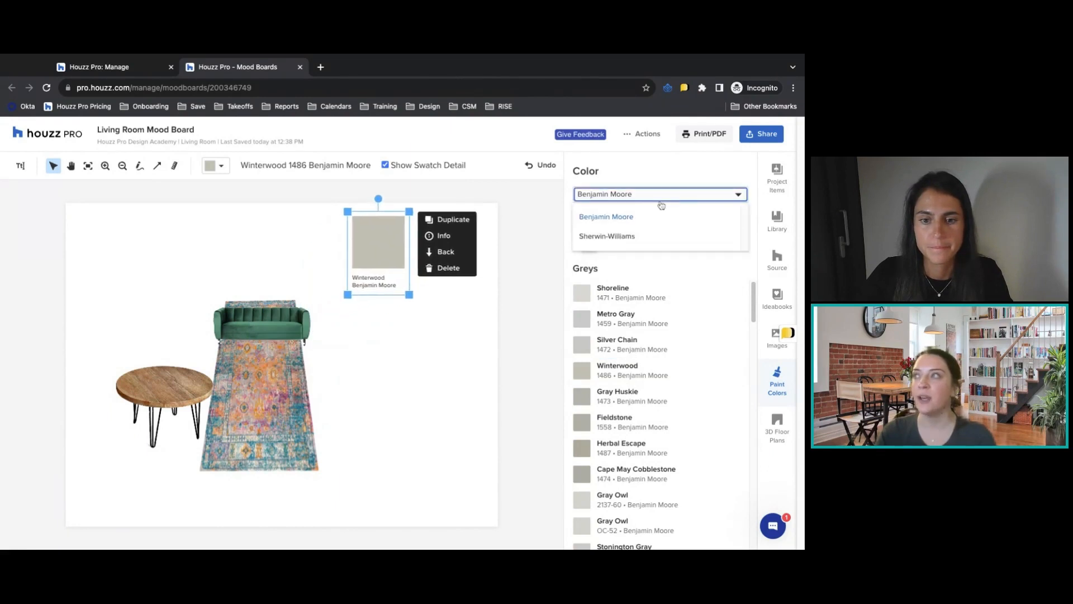
left_click(651, 218)
left_click(652, 196)
left_click(641, 236)
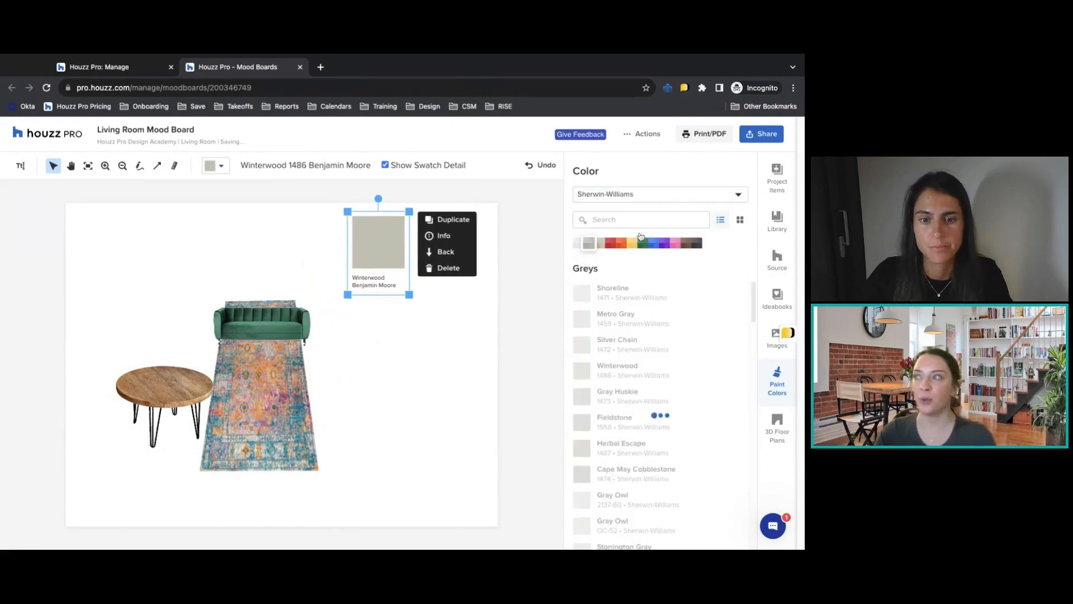
left_click(621, 244)
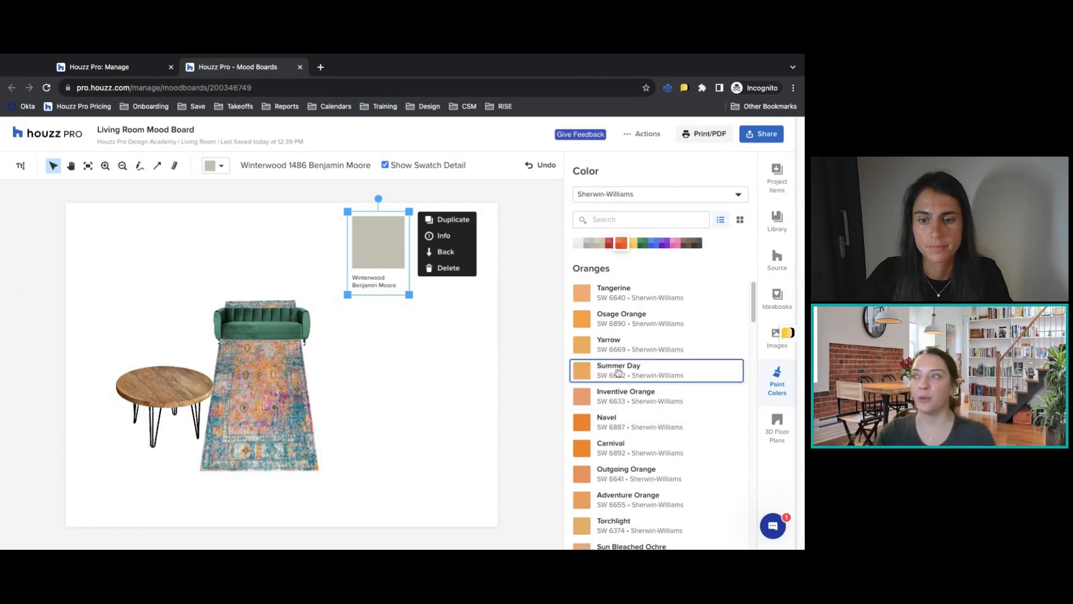
left_click(619, 373)
left_click_drag(283, 347, 316, 236)
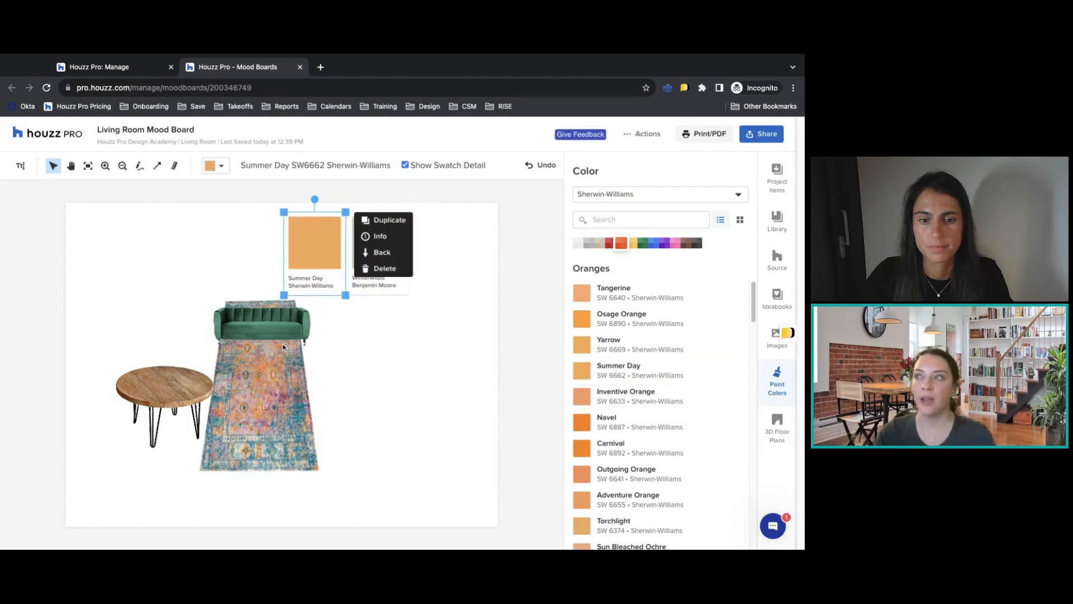
left_click(434, 326)
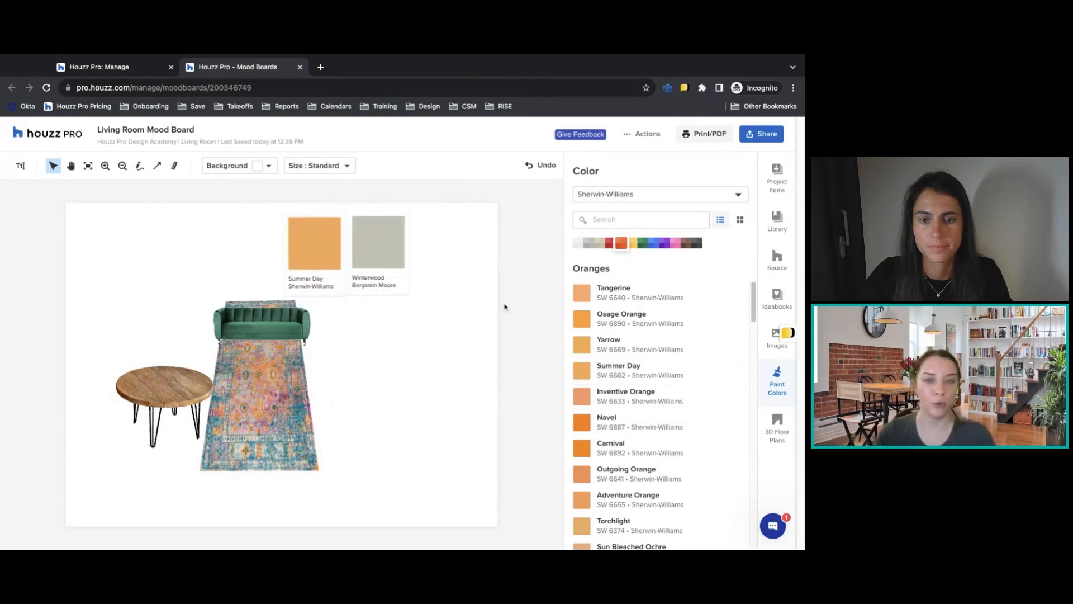
Enlarge the Winterwood swatch very slightly from its lower corner.
left_click(402, 261)
left_click_drag(412, 297, 415, 299)
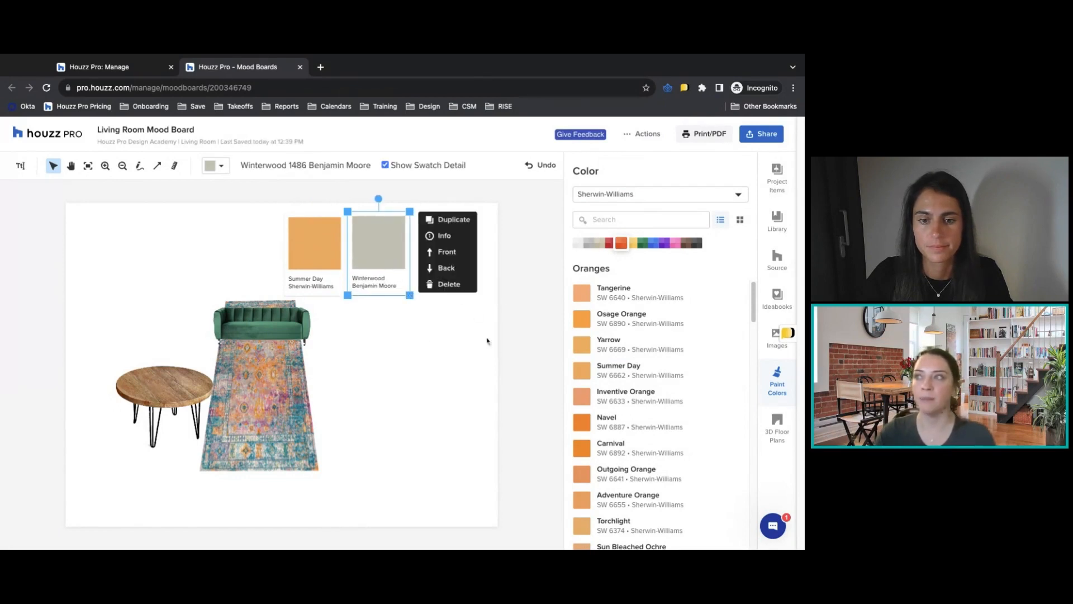
left_click(428, 339)
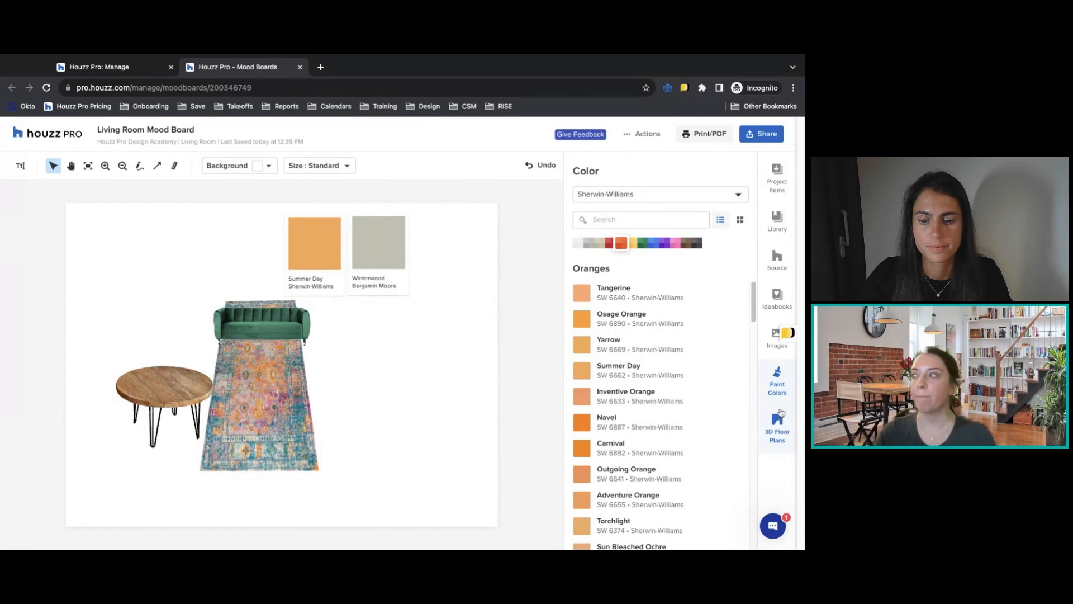
Add the Kitchen Option 1 floor plan to the right of the rug and crop it rectangularly to its outer walls.
left_click(776, 427)
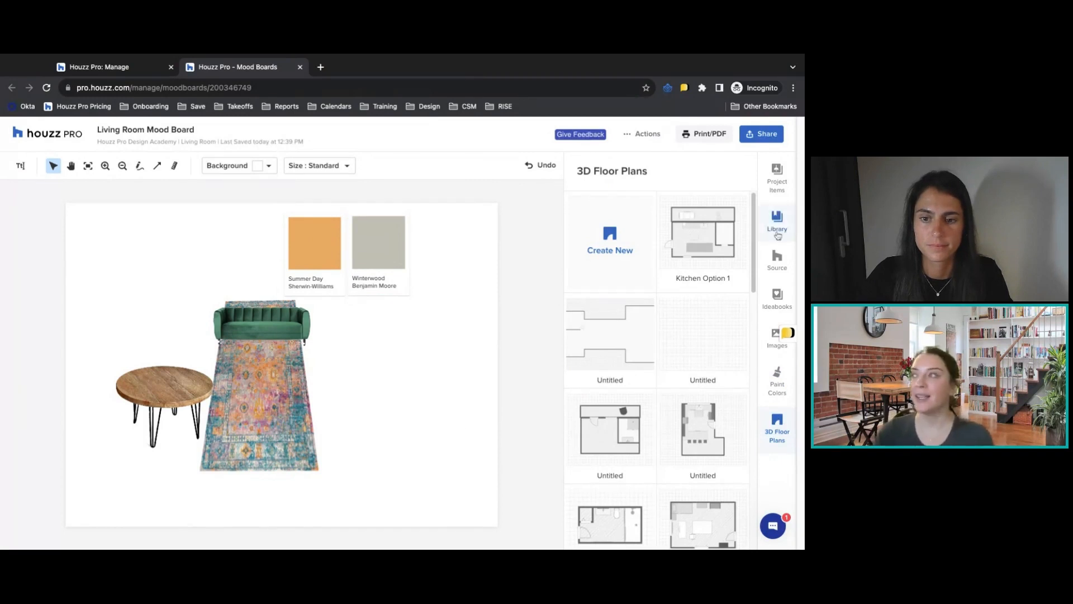
left_click_drag(280, 366, 412, 386)
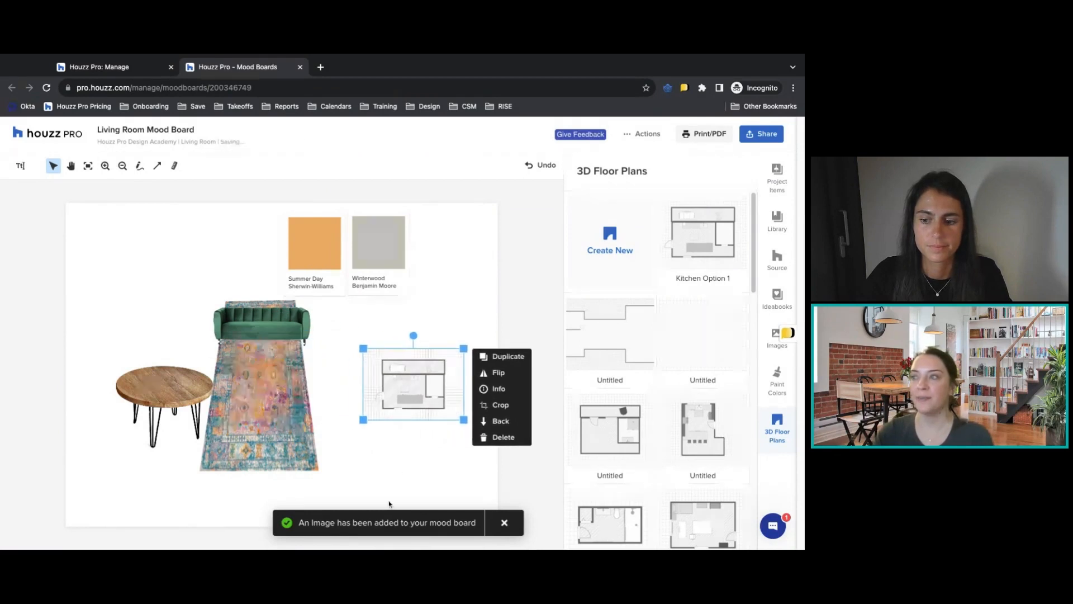
left_click(498, 414)
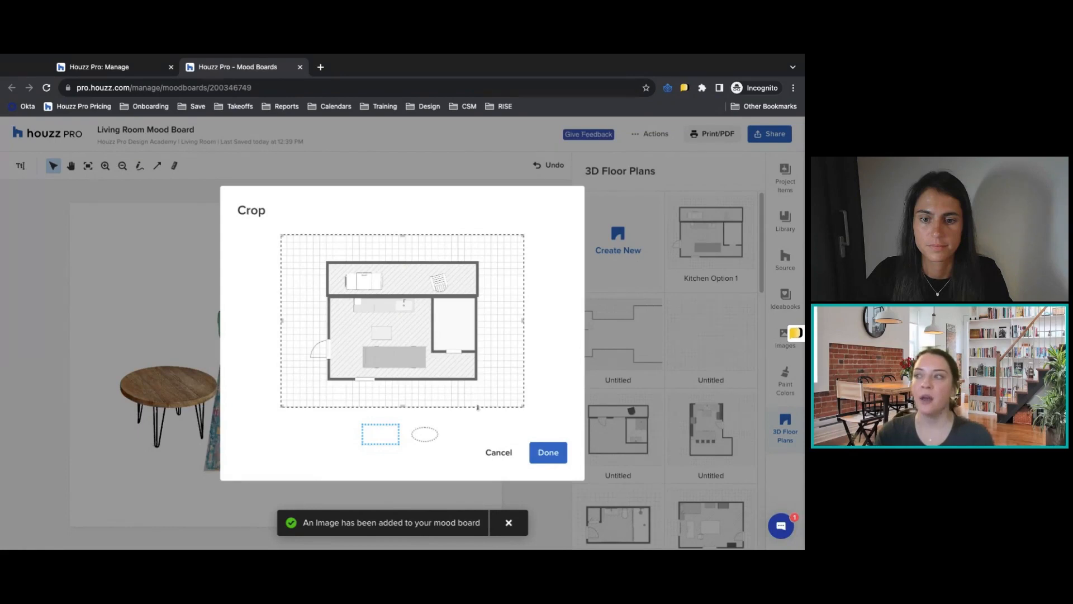
left_click_drag(401, 406, 402, 383)
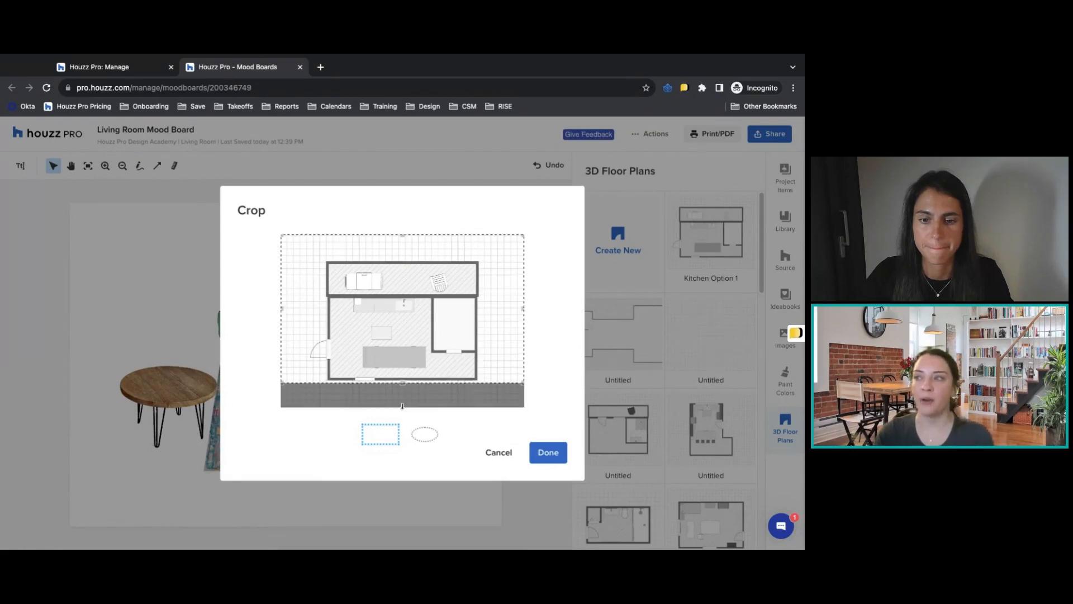
left_click_drag(401, 237, 402, 259)
left_click_drag(525, 326, 480, 327)
left_click_drag(281, 321, 325, 322)
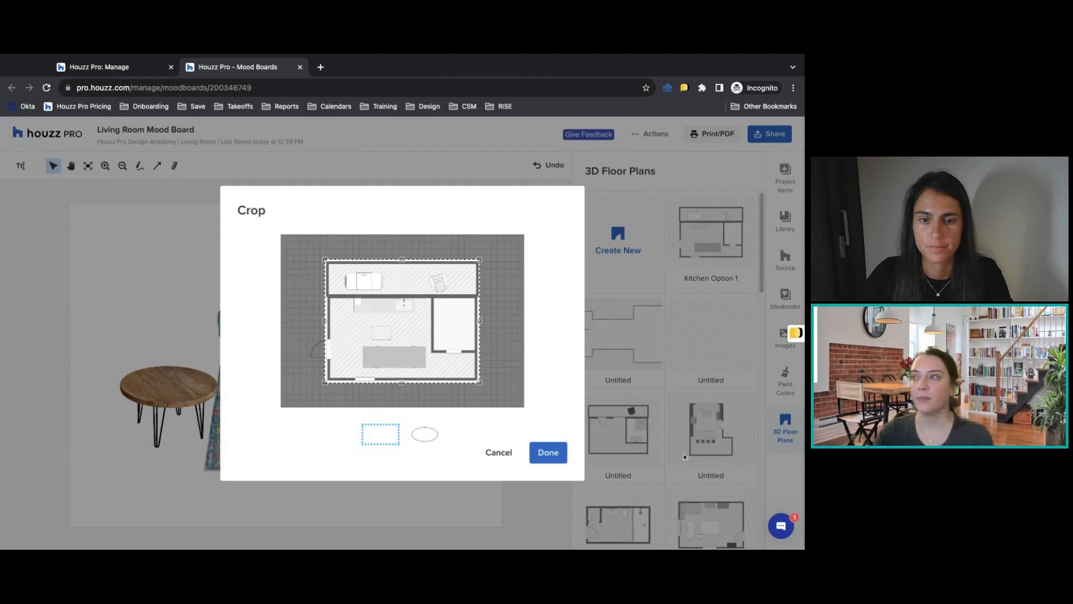
left_click(553, 454)
Enlarge and flip the cropped floor plan, positioning it below the Winterwood swatch.
left_click_drag(451, 361, 474, 340)
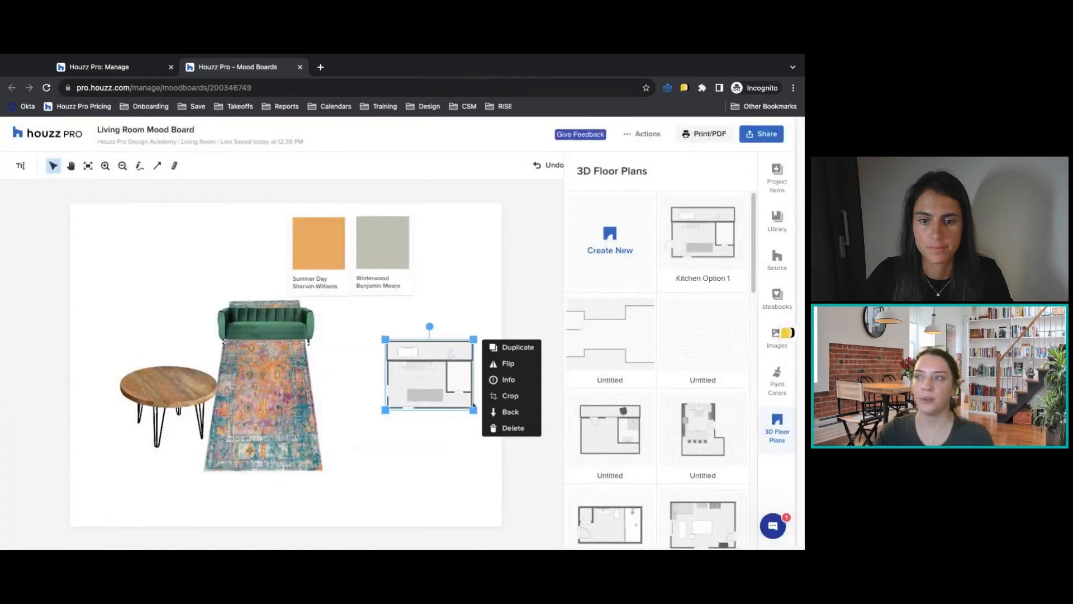
left_click(502, 366)
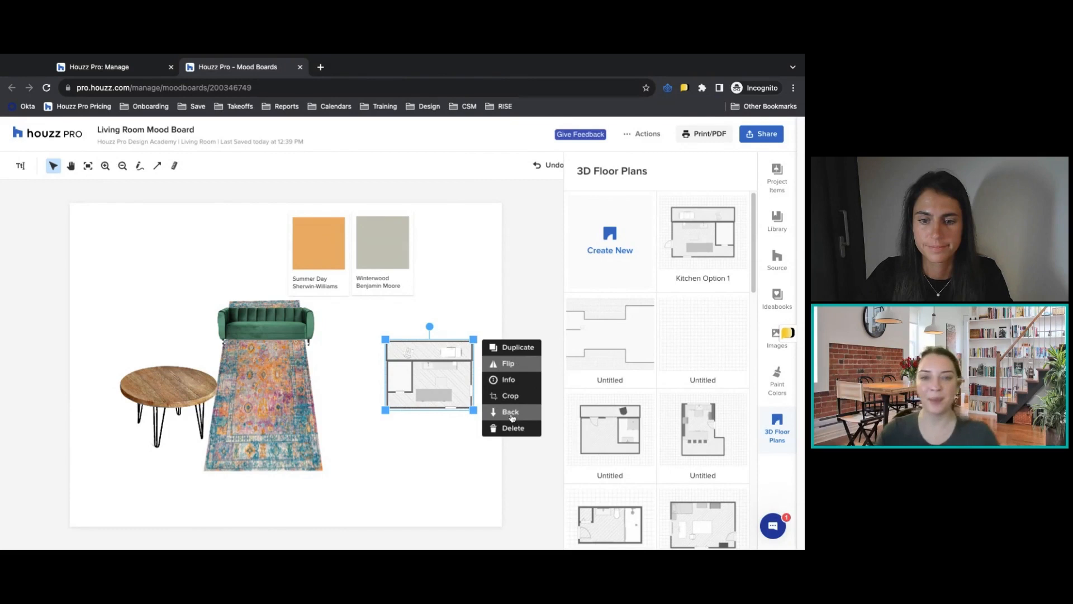
left_click_drag(438, 387, 421, 363)
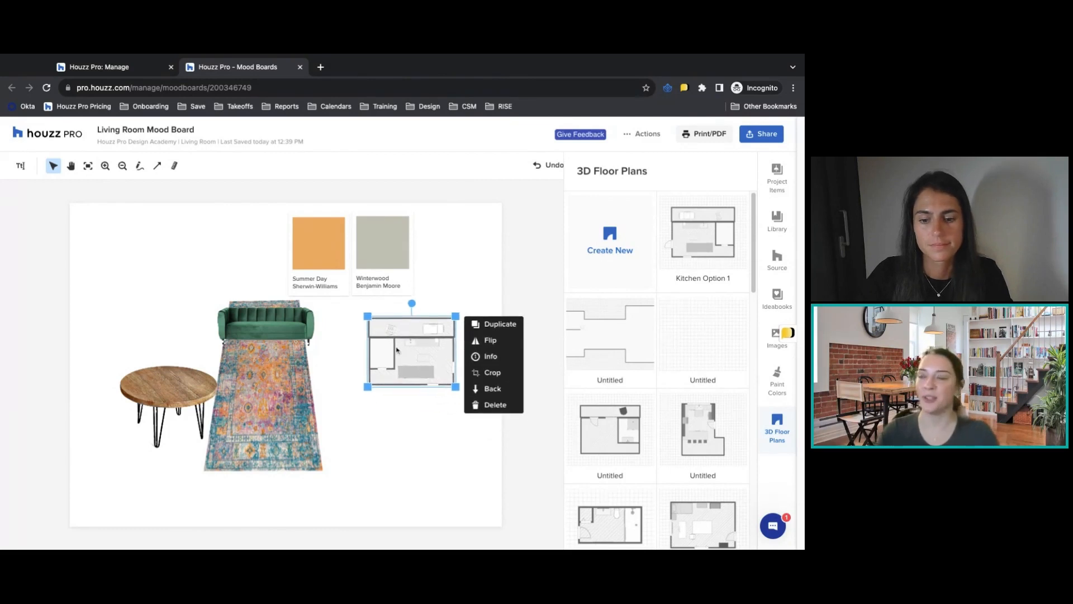
left_click(424, 478)
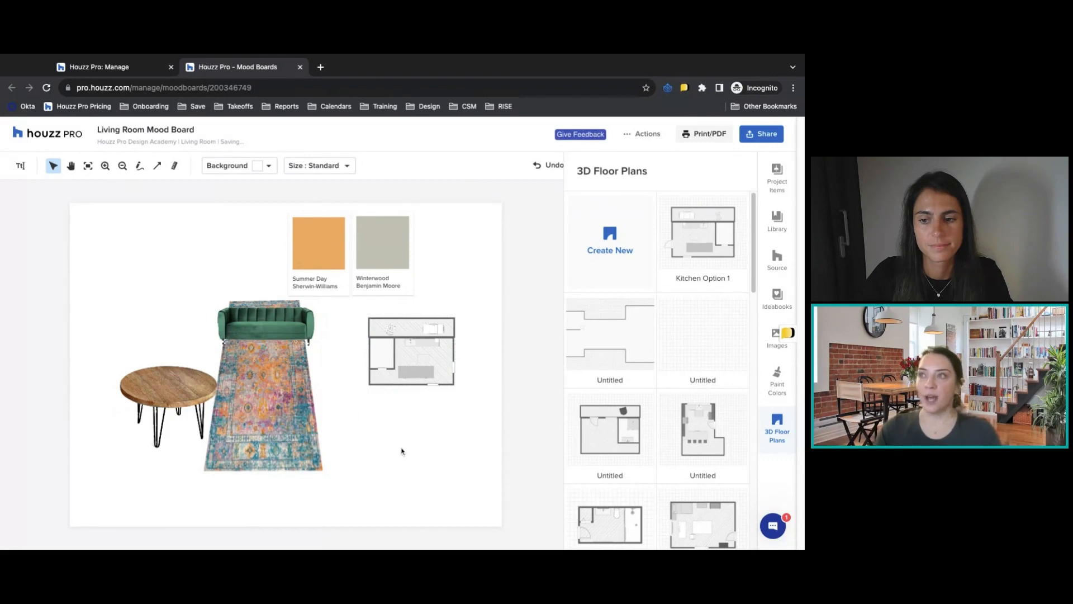
Try an orange FF9500 board background, undo it, and look over the available board sizes without changing the size.
left_click(258, 166)
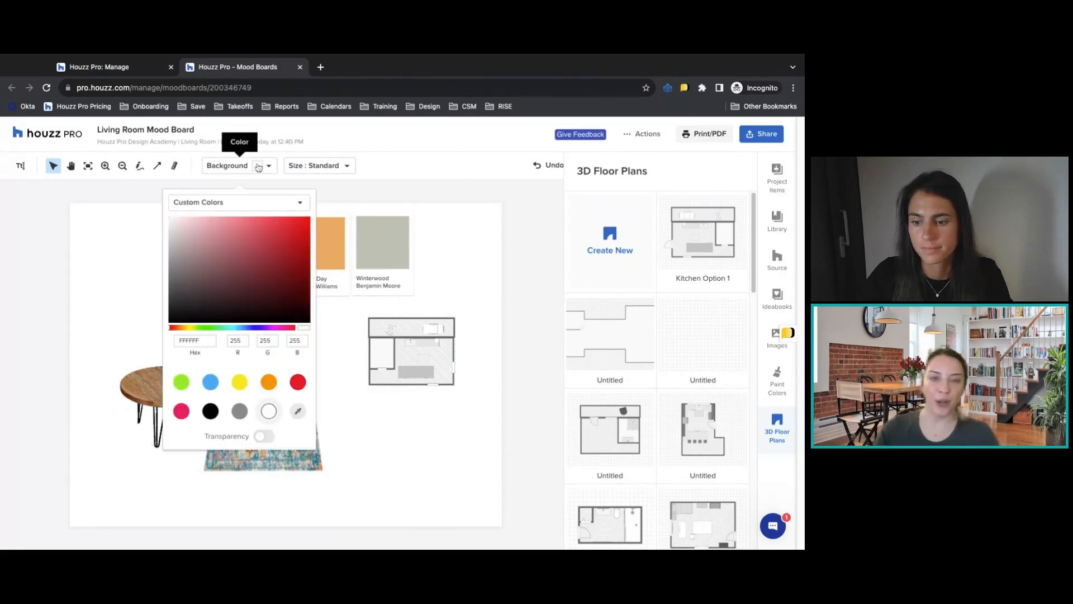
left_click(272, 382)
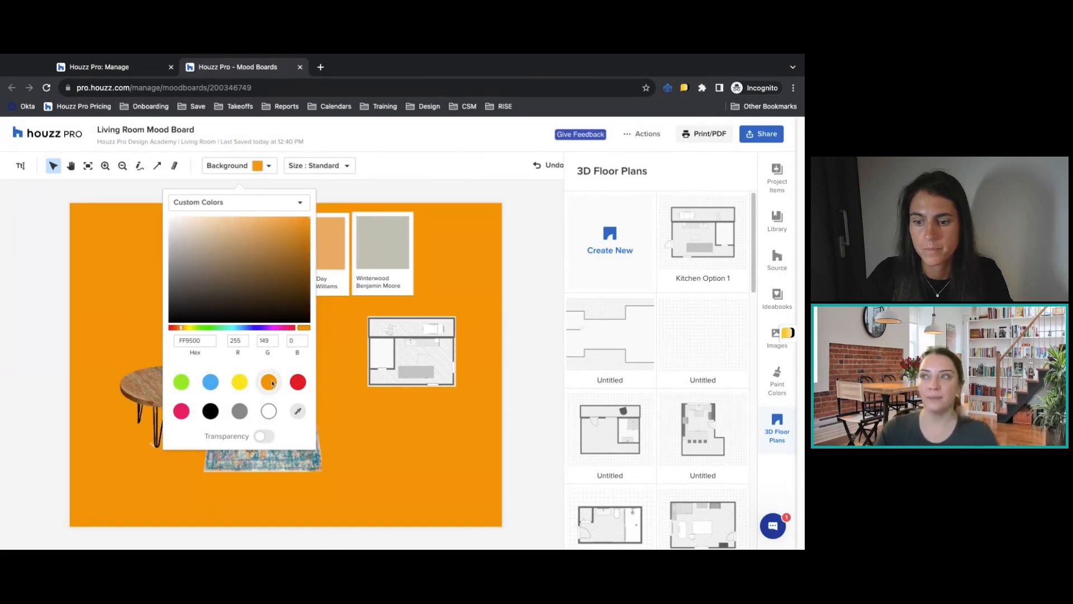
left_click(474, 194)
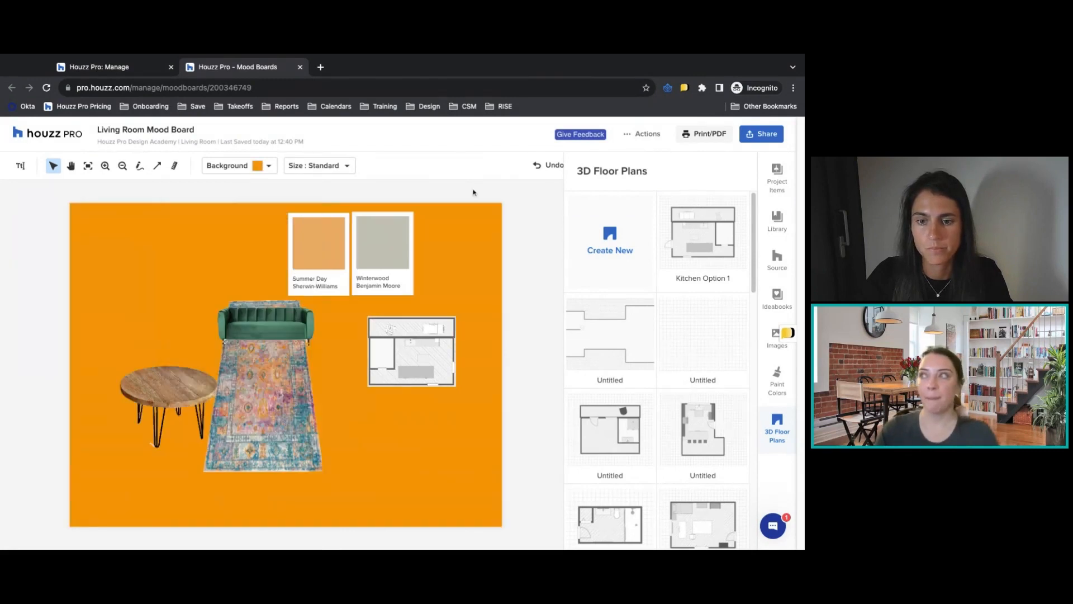
left_click(550, 167)
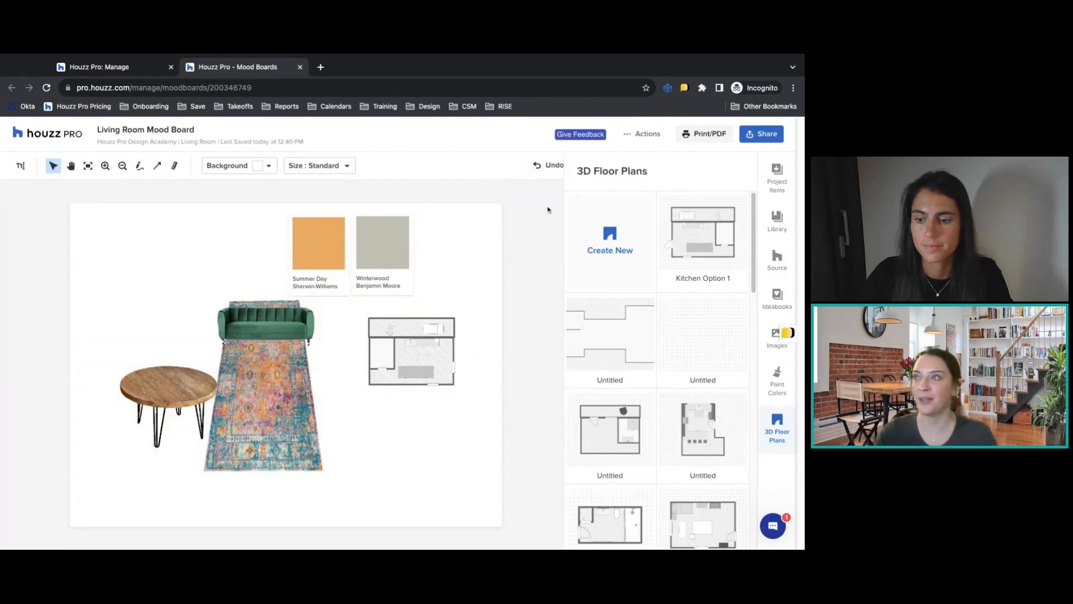
left_click(339, 168)
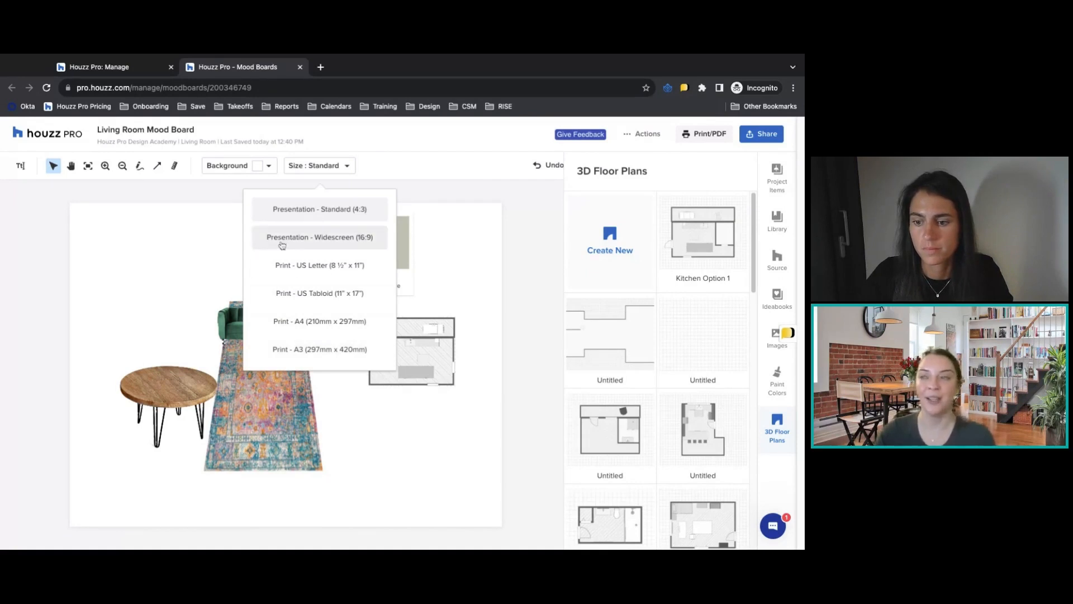
left_click(185, 194)
Add the two-line title "Living Room Design" and "Design Option 1" above and to the left of the sofa, enlarging it slightly.
left_click(18, 166)
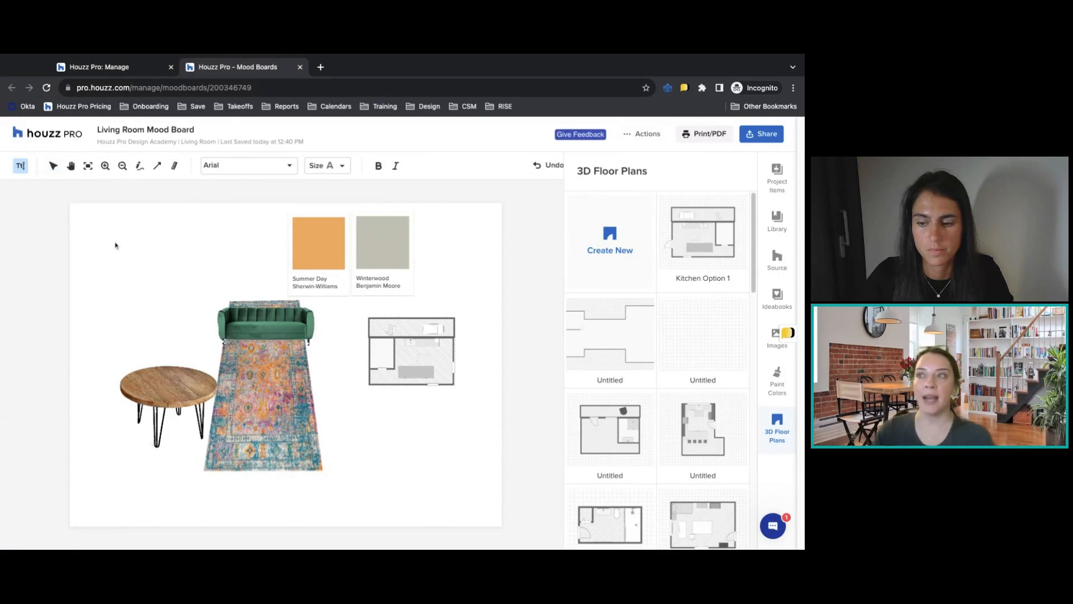
left_click(116, 246)
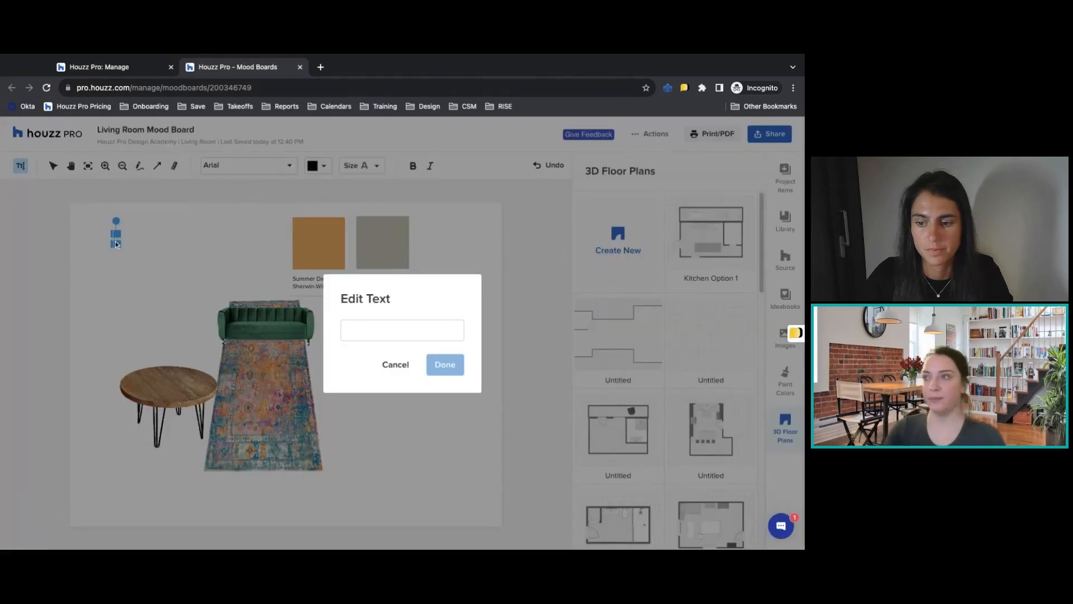
type("Living Room Design")
key("Return")
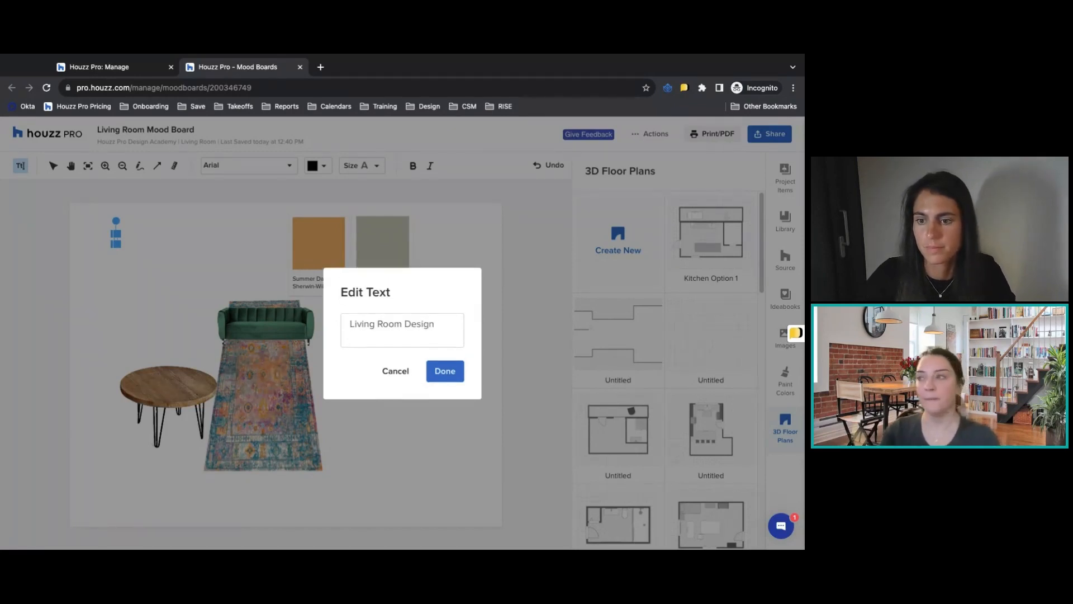
type("Design Option 1")
key("Return")
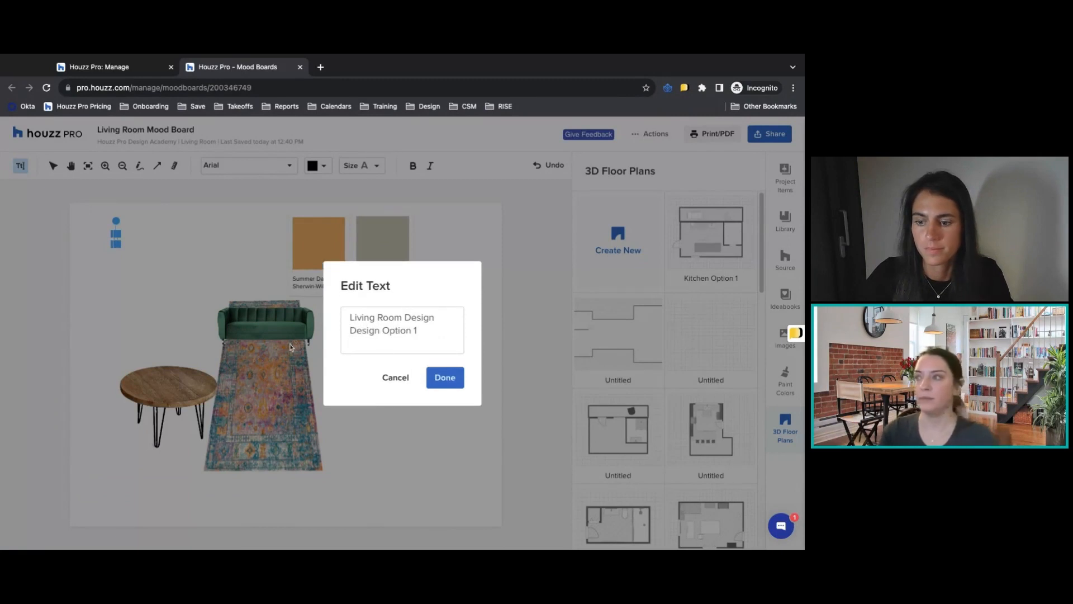
left_click(444, 377)
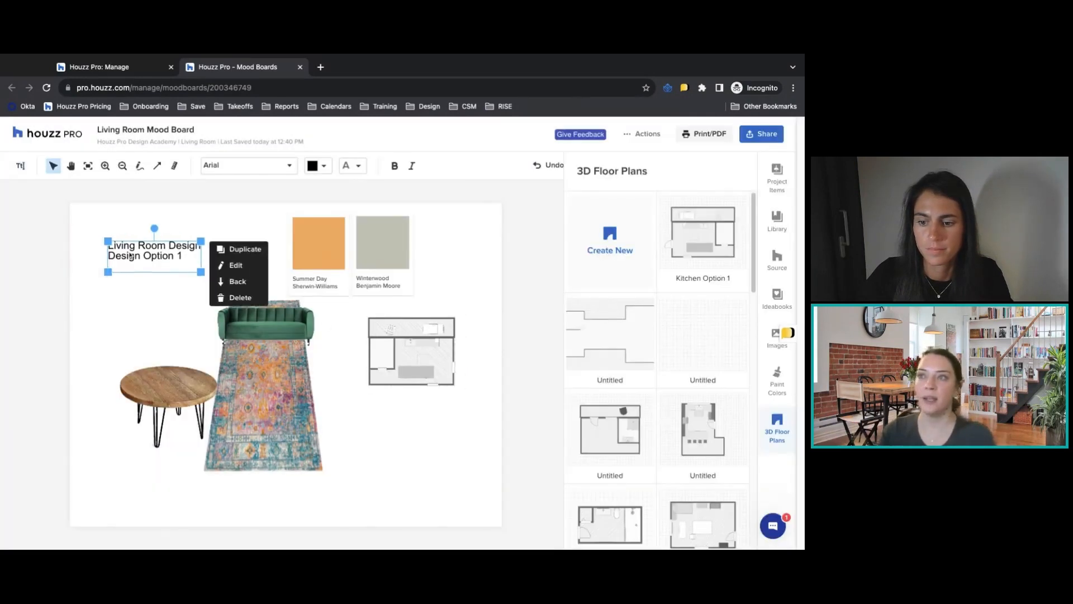
mouse_move(197, 260)
left_mouse_down()
mouse_move(247, 281)
mouse_move(206, 262)
left_mouse_up()
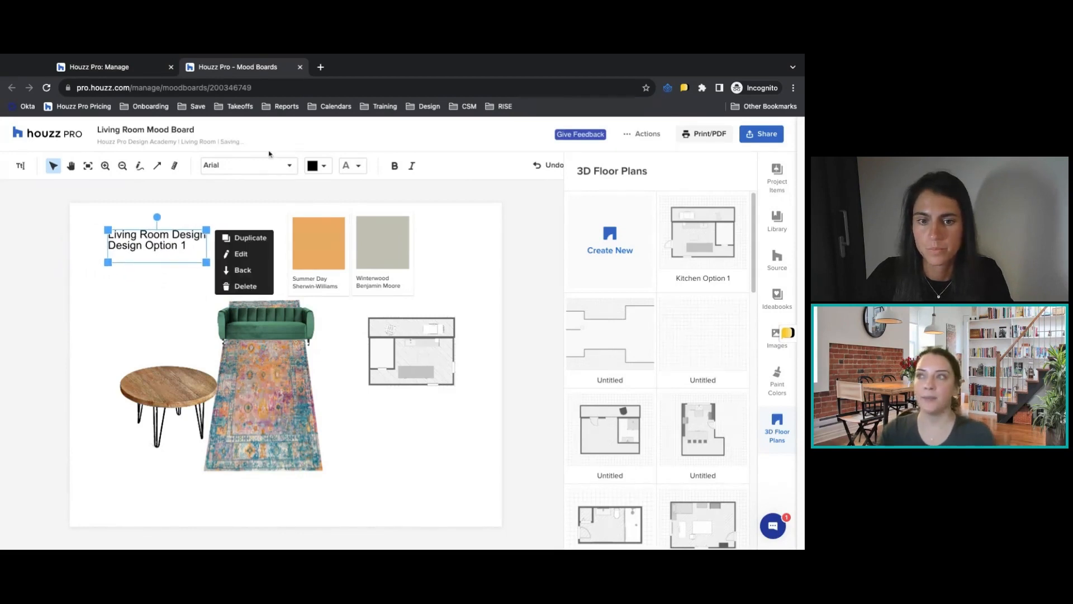
Set the title's font to Comic Sans MS and its color to red E51111.
left_click(246, 164)
left_click(256, 282)
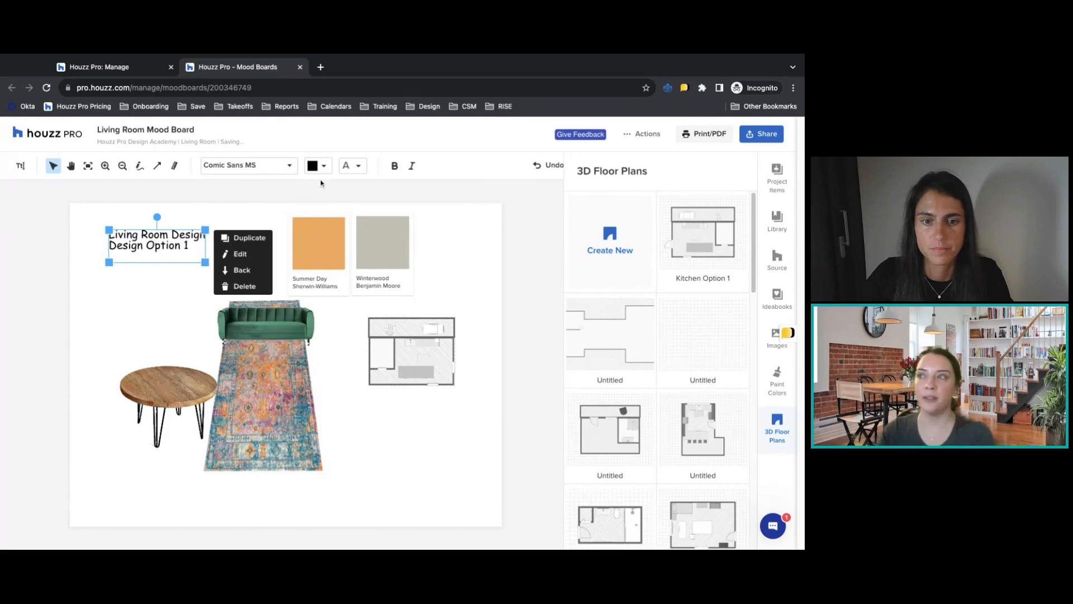
left_click(323, 166)
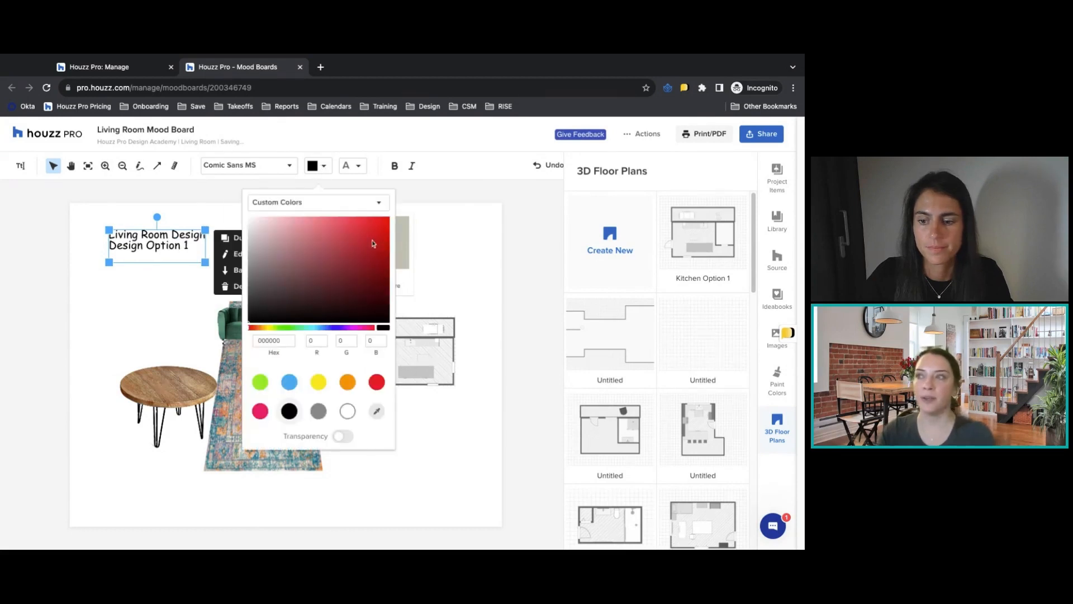
left_click(377, 410)
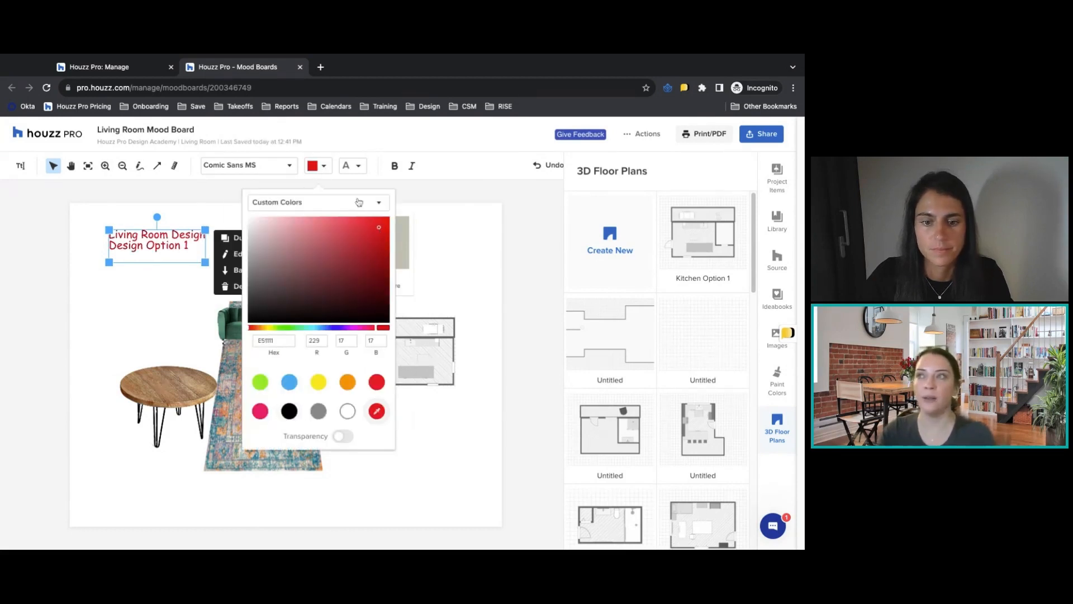
Look over the title's text size options and enlarge the title by extending its lower-left corner outward.
left_click(356, 166)
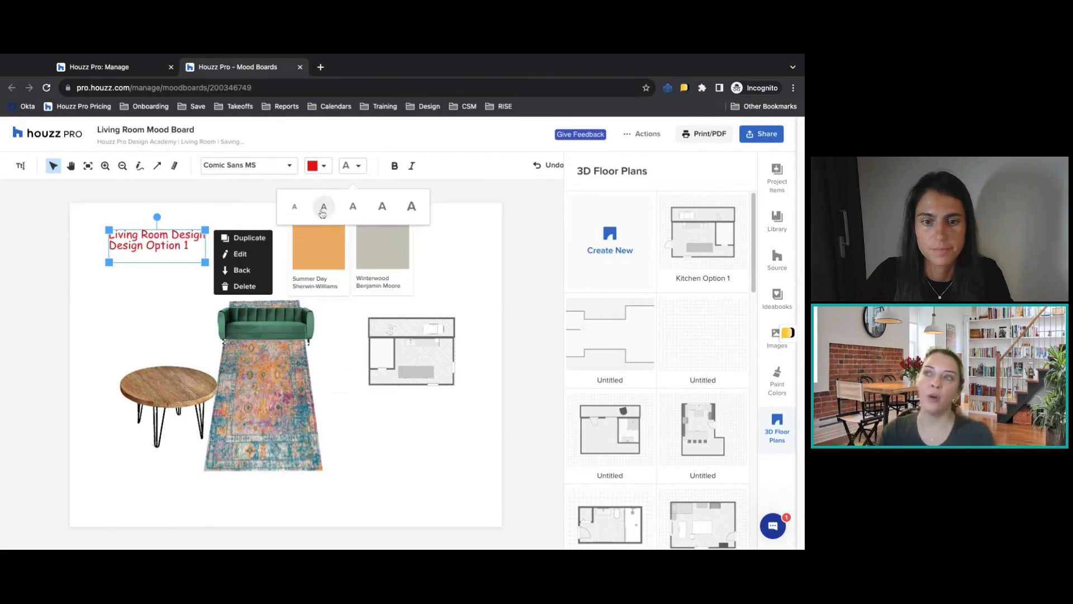
left_click(146, 284)
left_click(116, 252)
left_click_drag(108, 262, 93, 257)
left_click(134, 294)
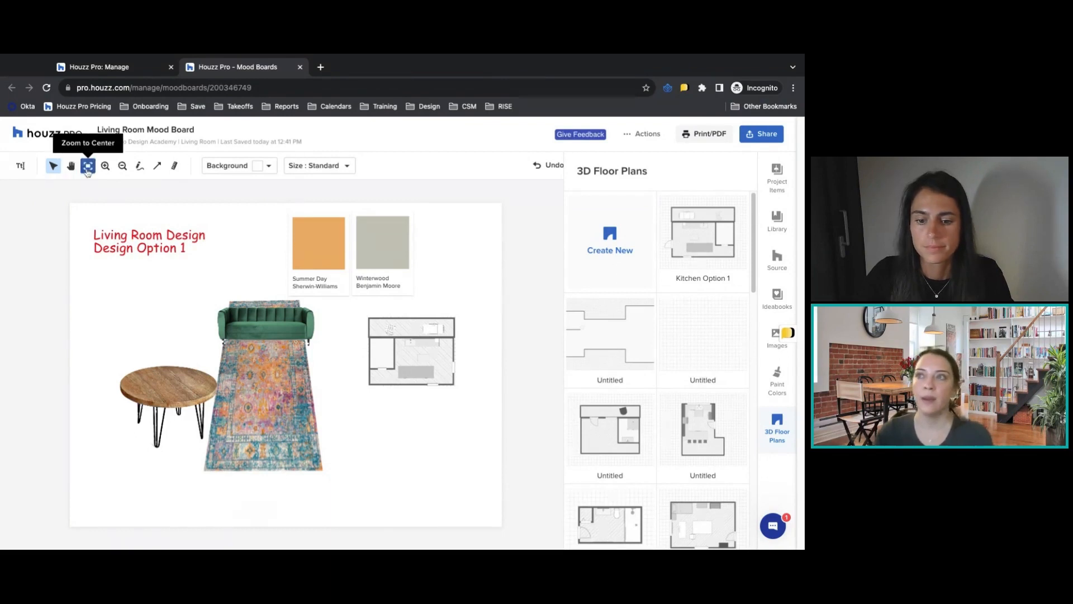
Zoom in on the mood board and recenter the view on the whole board.
mouse_move(108, 172)
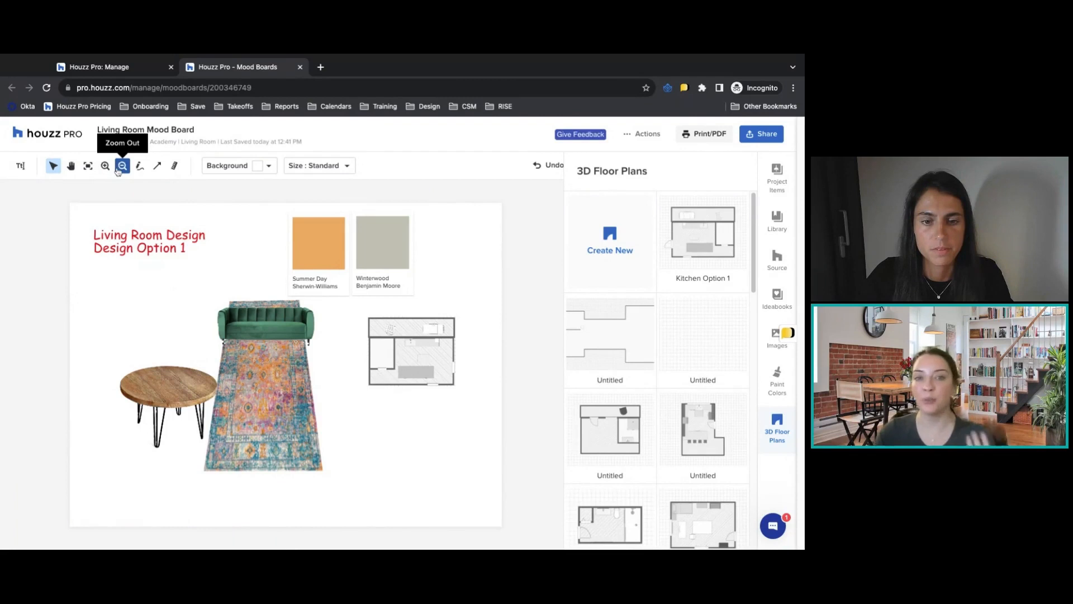
left_click(105, 168)
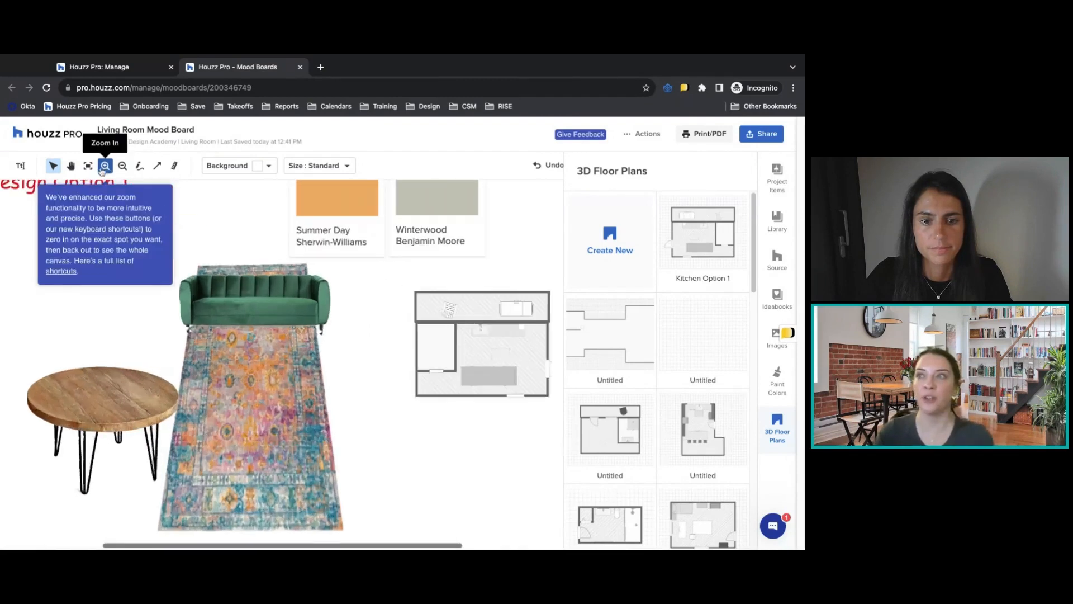
left_click(88, 165)
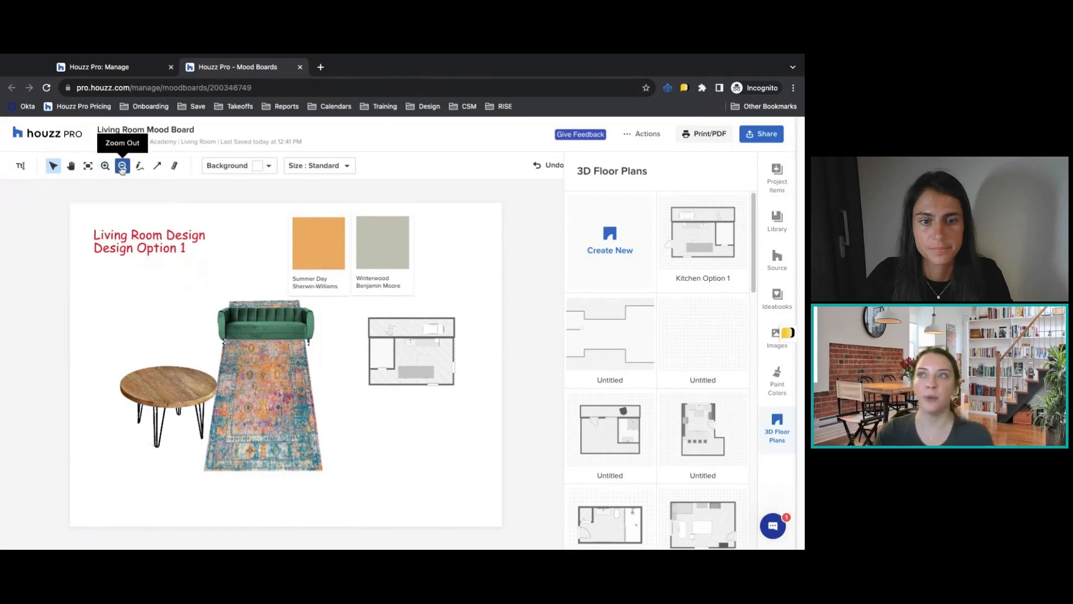
Draw a freehand wavy line above the coffee table and a black arrow pointing from near the sofa up to the title.
left_click(140, 166)
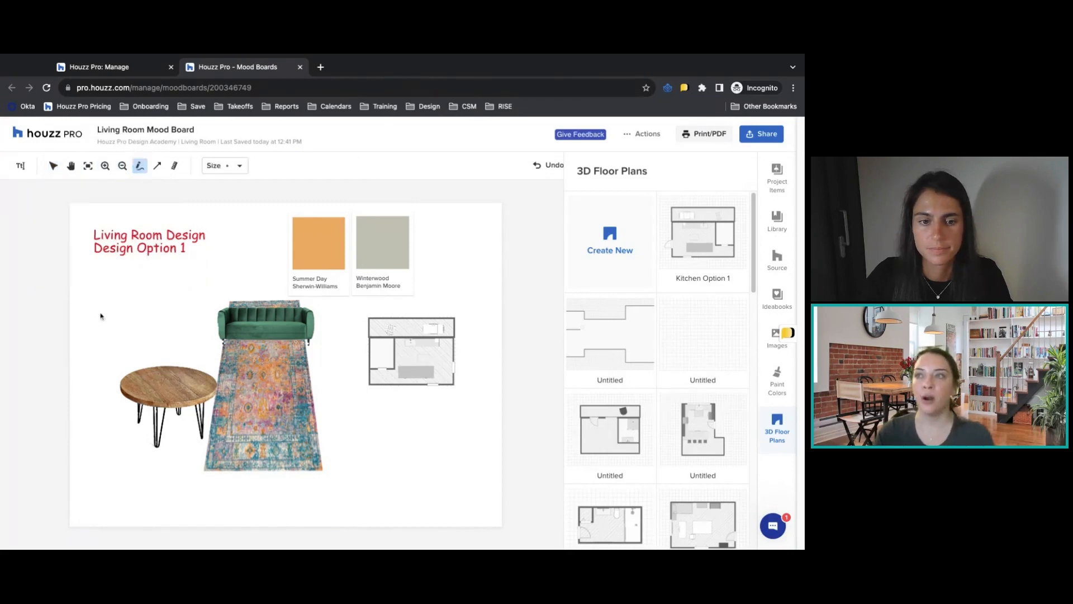
mouse_move(104, 317)
left_mouse_down()
mouse_move(120, 305)
mouse_move(165, 311)
left_mouse_up()
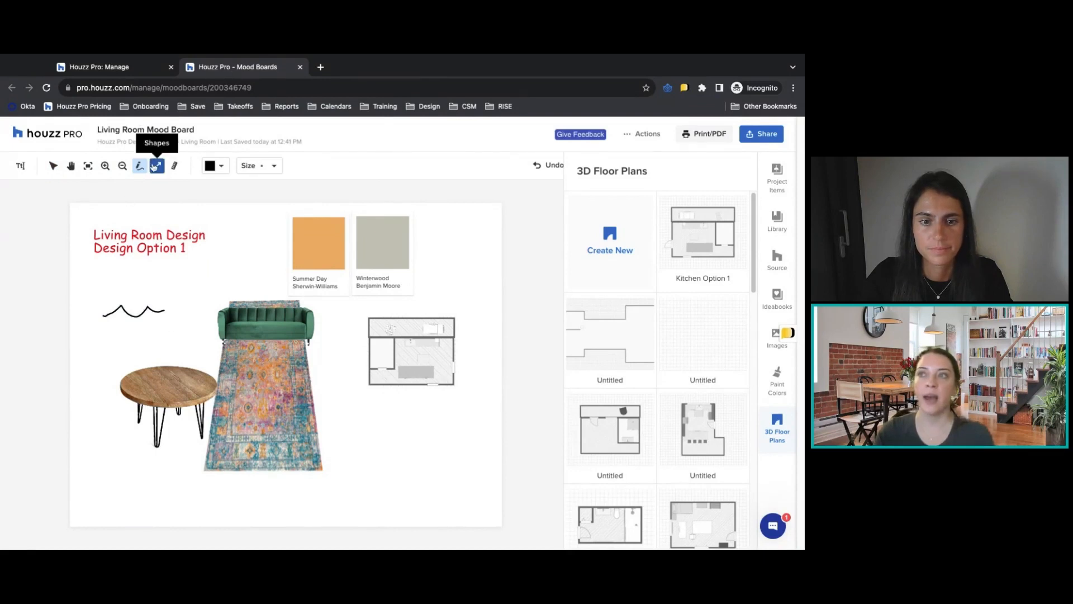
left_click(157, 165)
left_click_drag(201, 299, 172, 262)
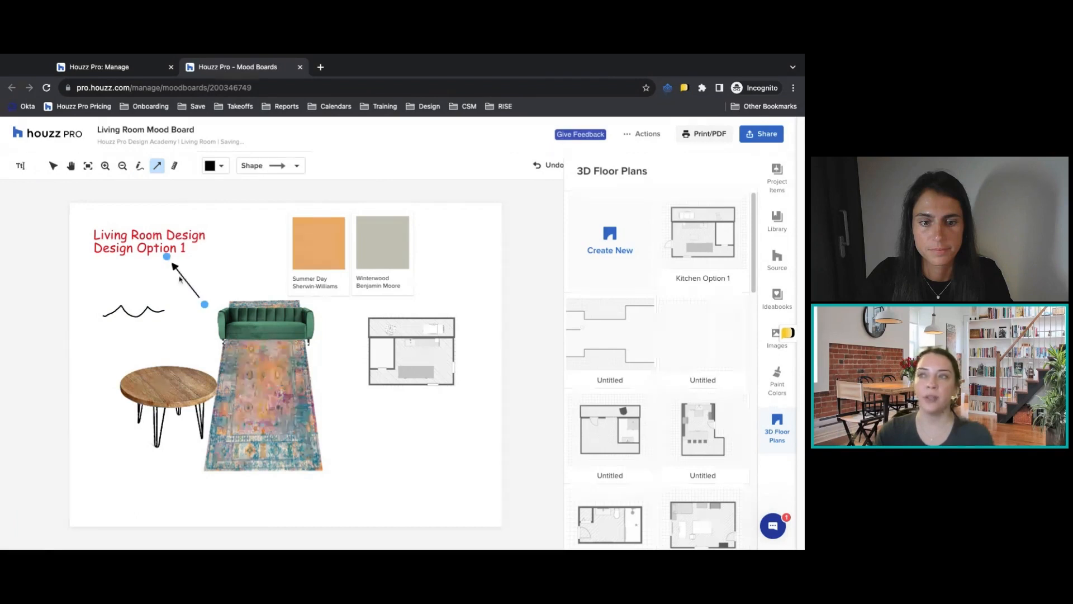
left_click(271, 165)
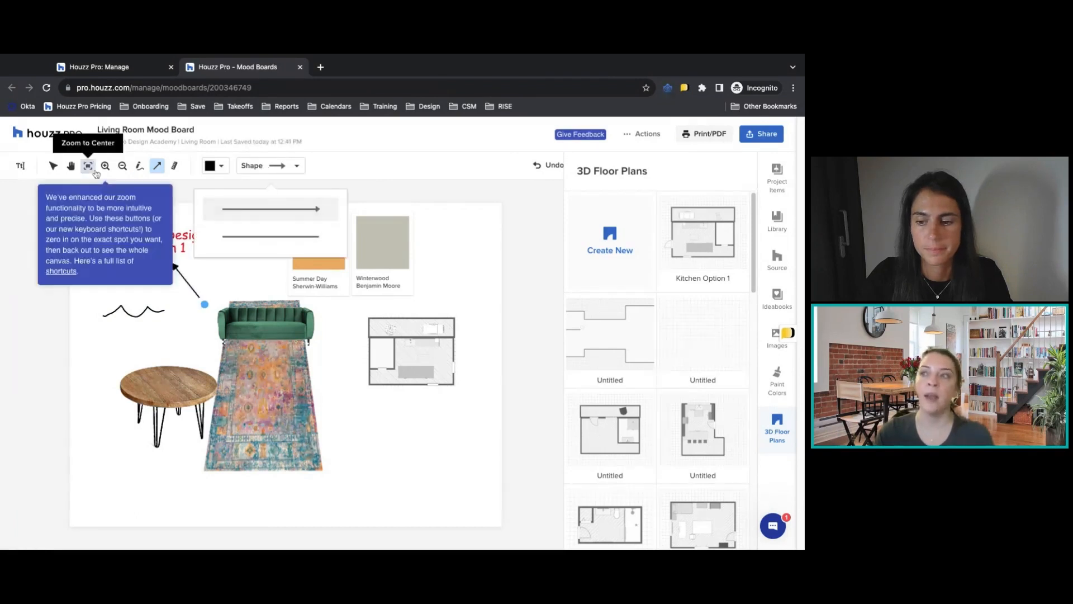
left_click(163, 170)
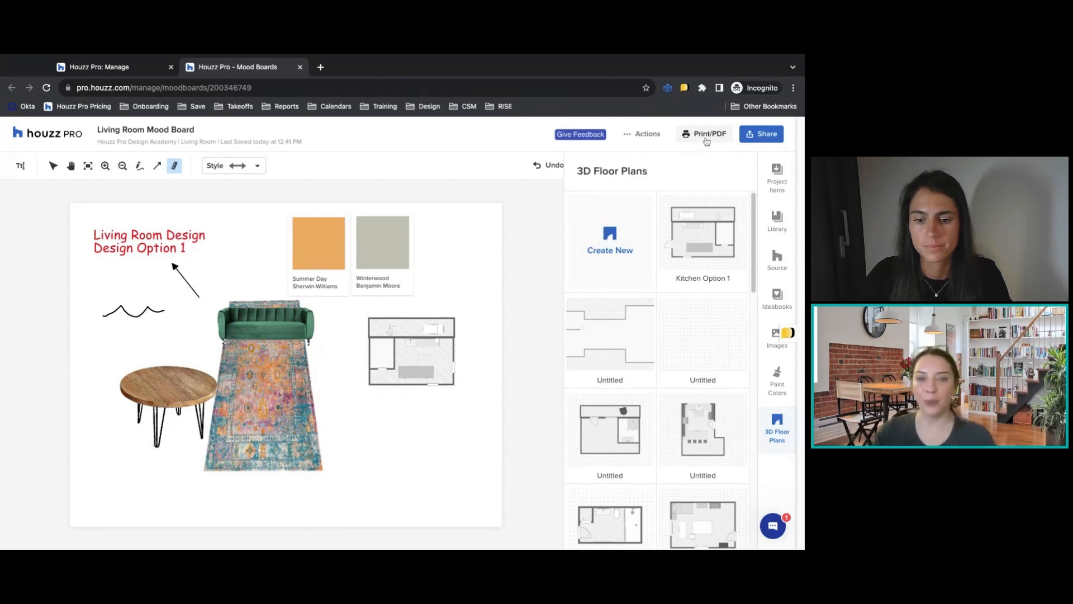
Copy the mood board's view-only link and send the board by email to the recipient's address with the default message.
left_click(767, 139)
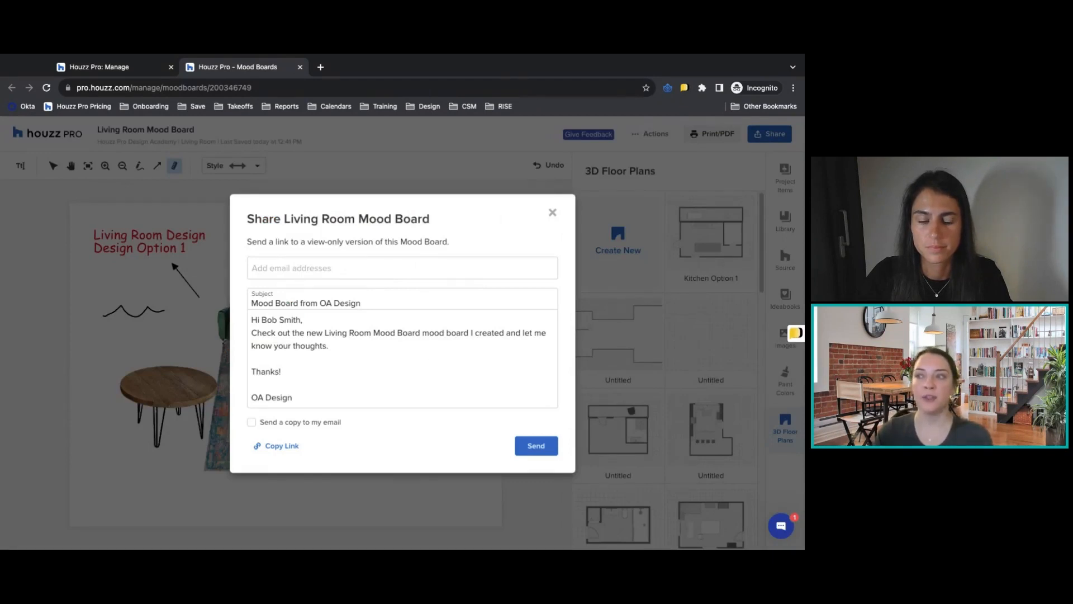
left_click(277, 445)
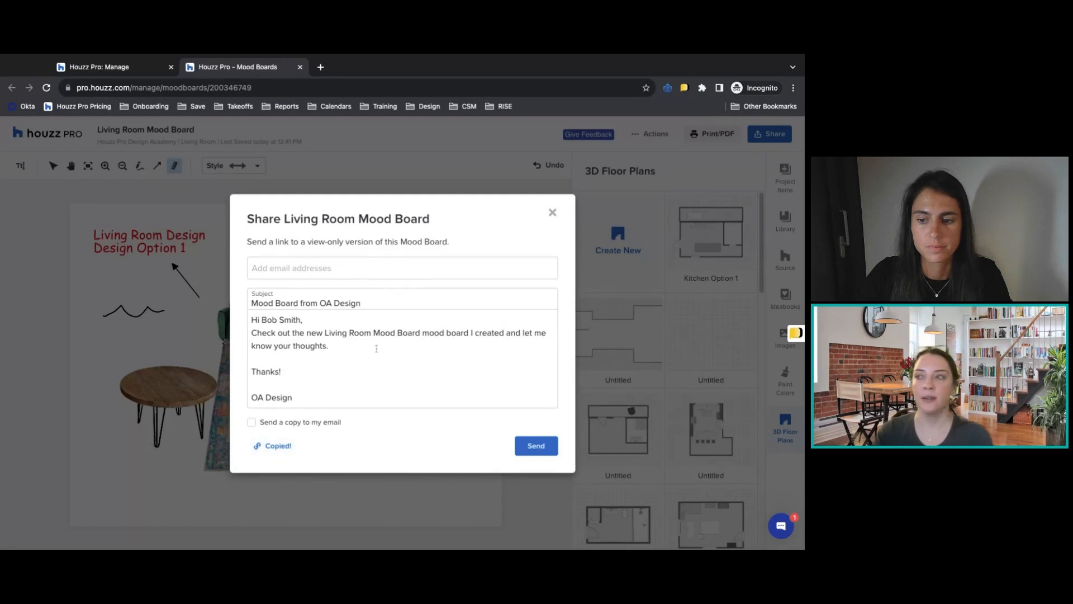
left_click(295, 265)
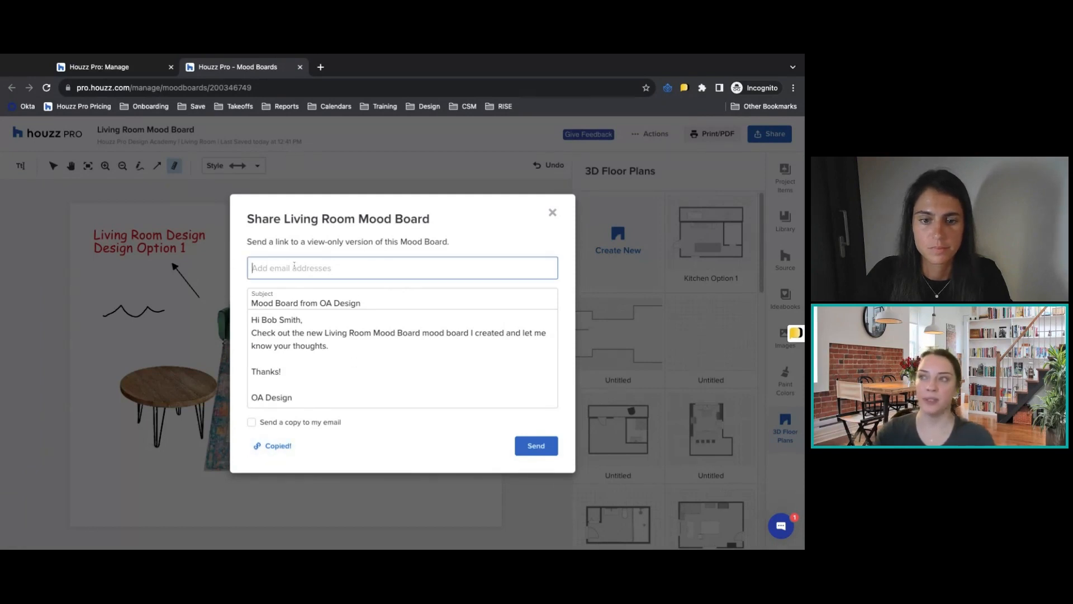
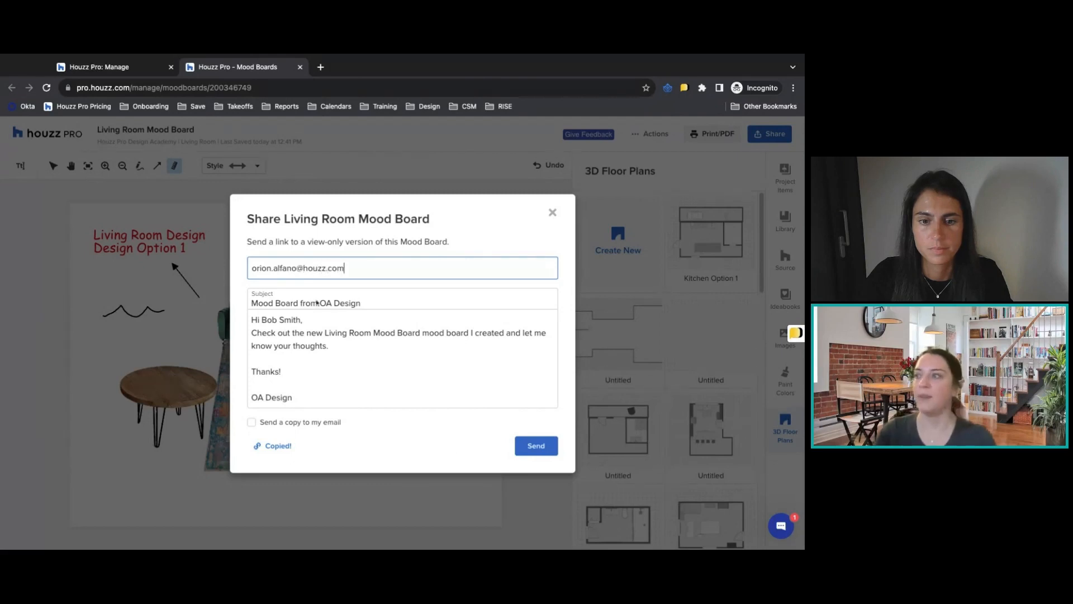
left_click(536, 446)
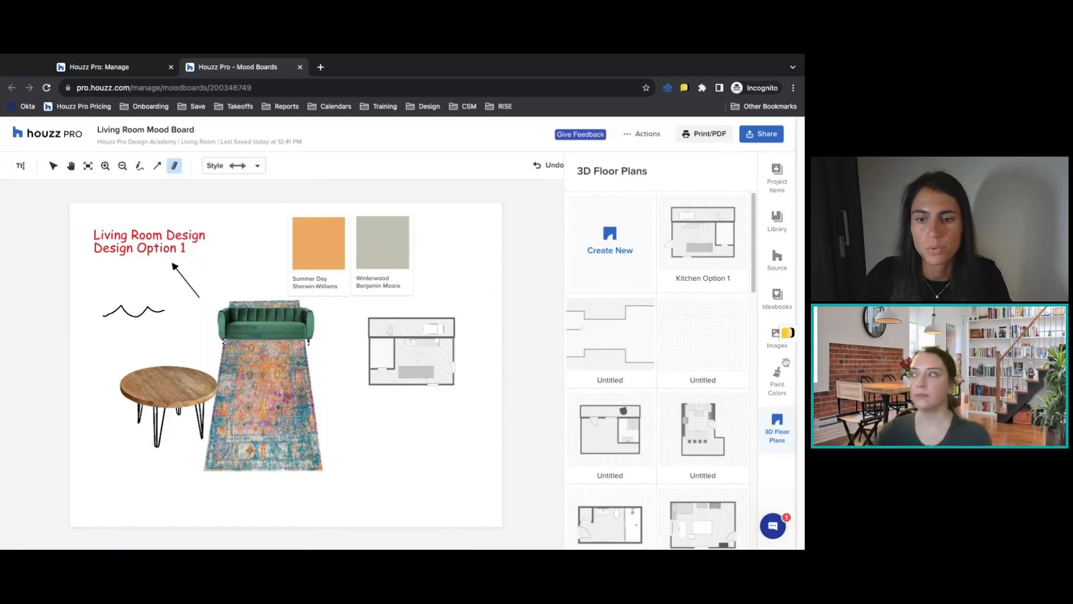
Add the OA logo from the product library to the board, shrink it slightly and place it beside the Winterwood swatch.
left_click(771, 307)
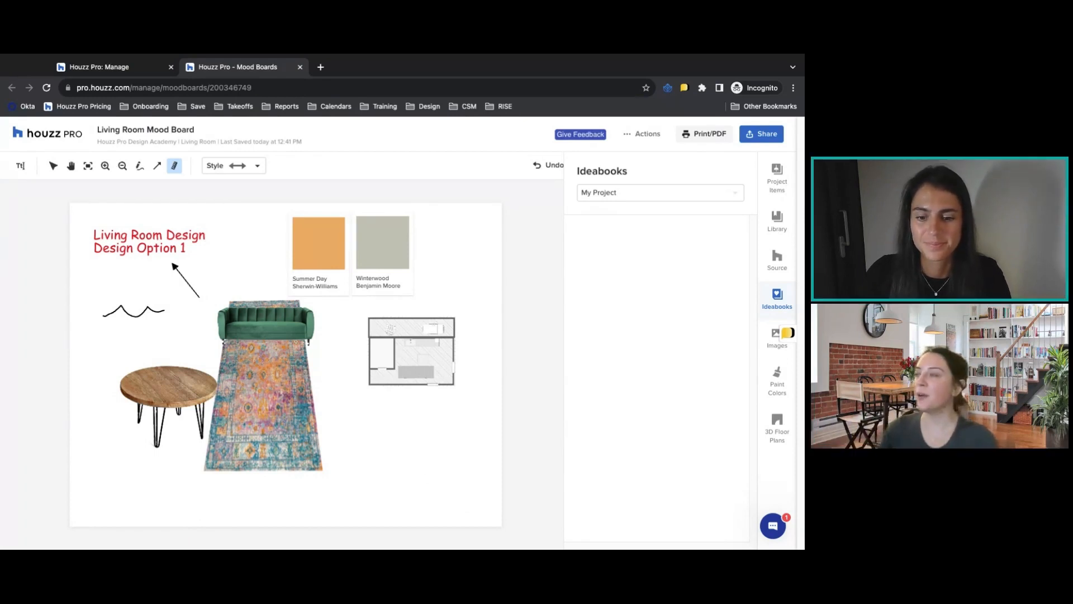
left_click(780, 219)
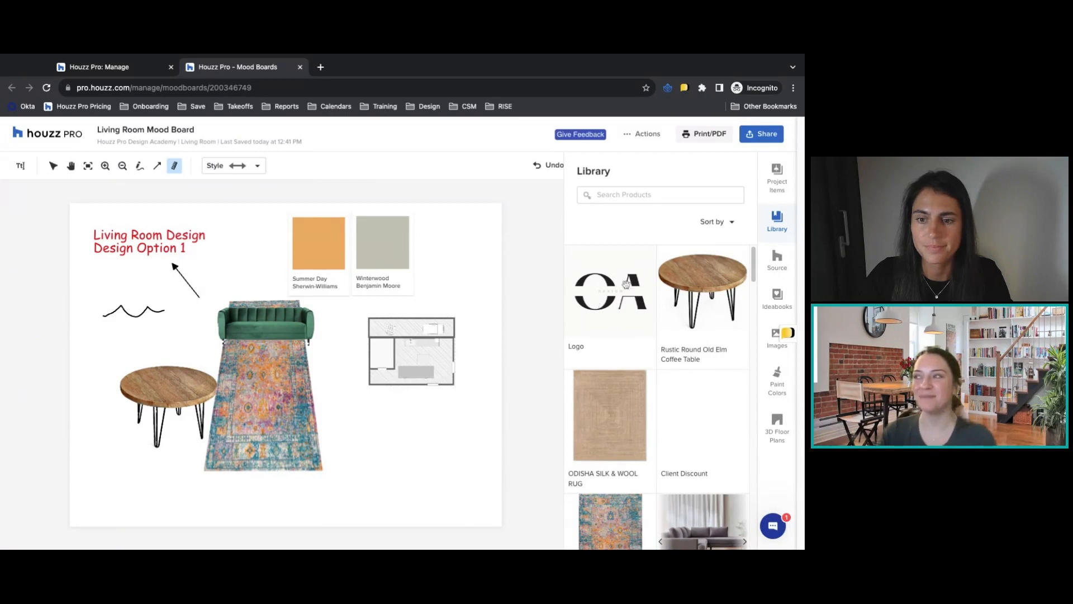
left_click_drag(608, 288, 495, 387)
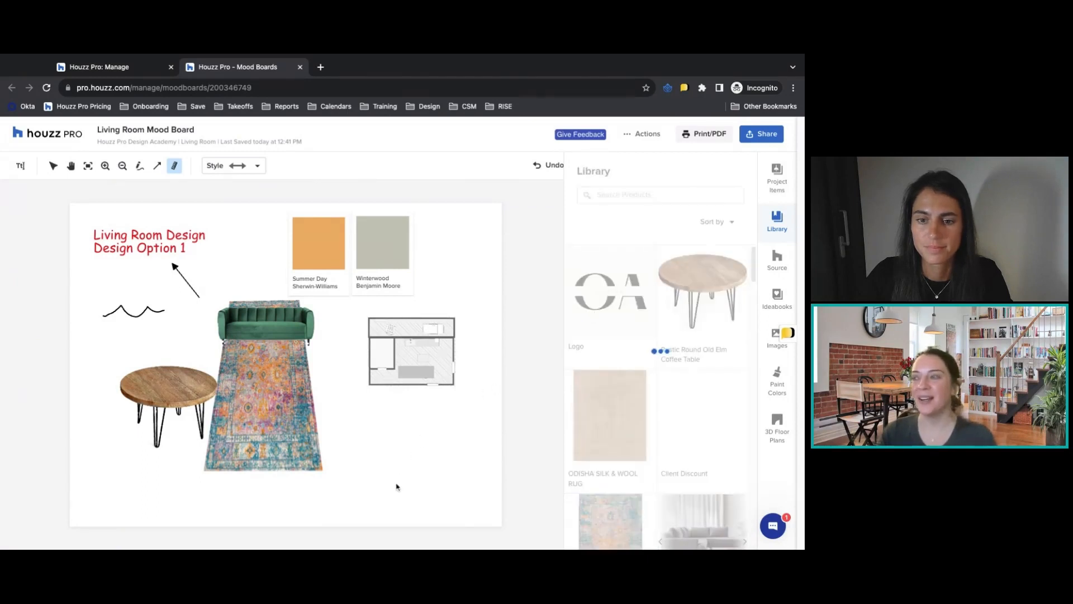
left_click_drag(272, 362, 414, 447)
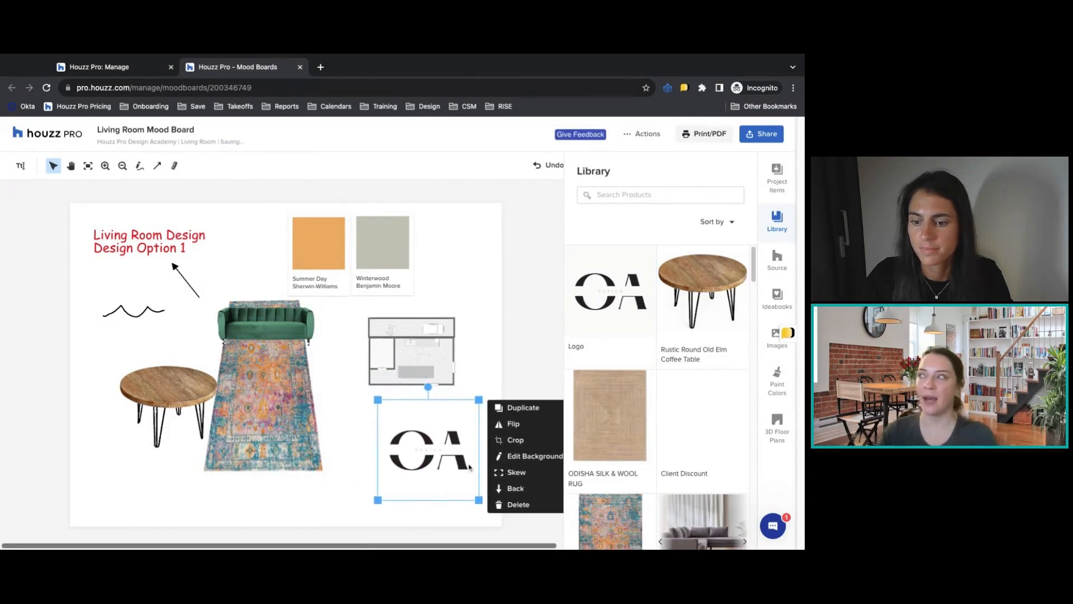
left_click(774, 351)
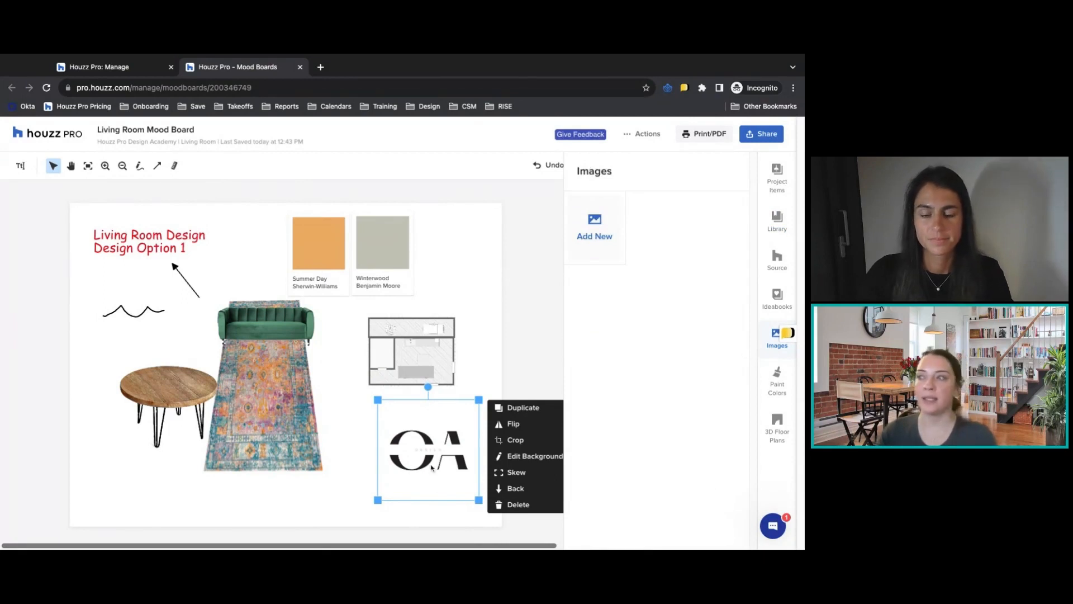
left_click_drag(479, 400, 460, 418)
left_click_drag(418, 456, 455, 251)
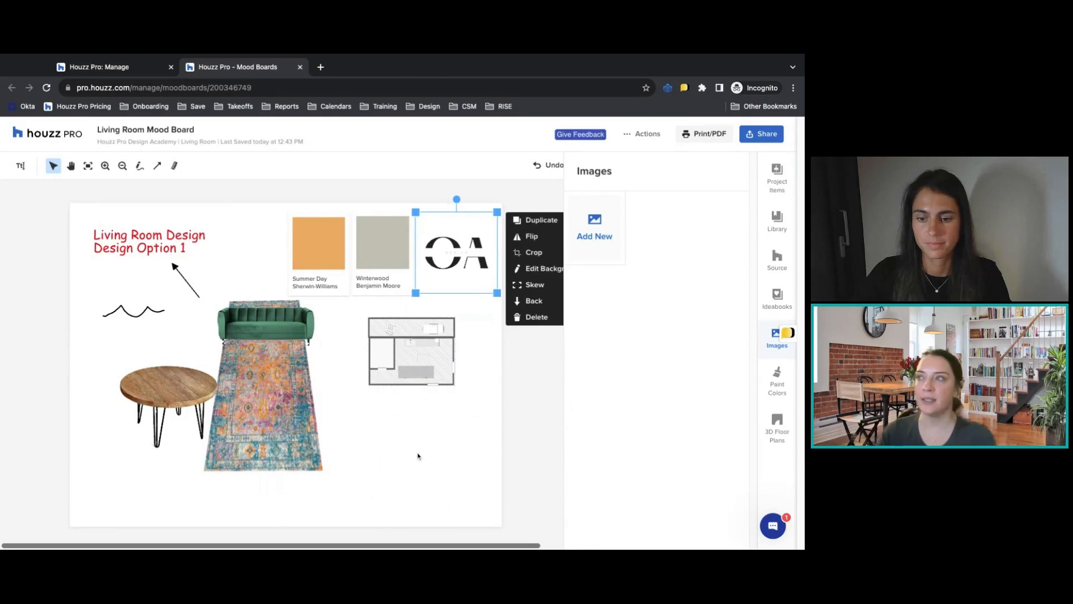
left_click(465, 470)
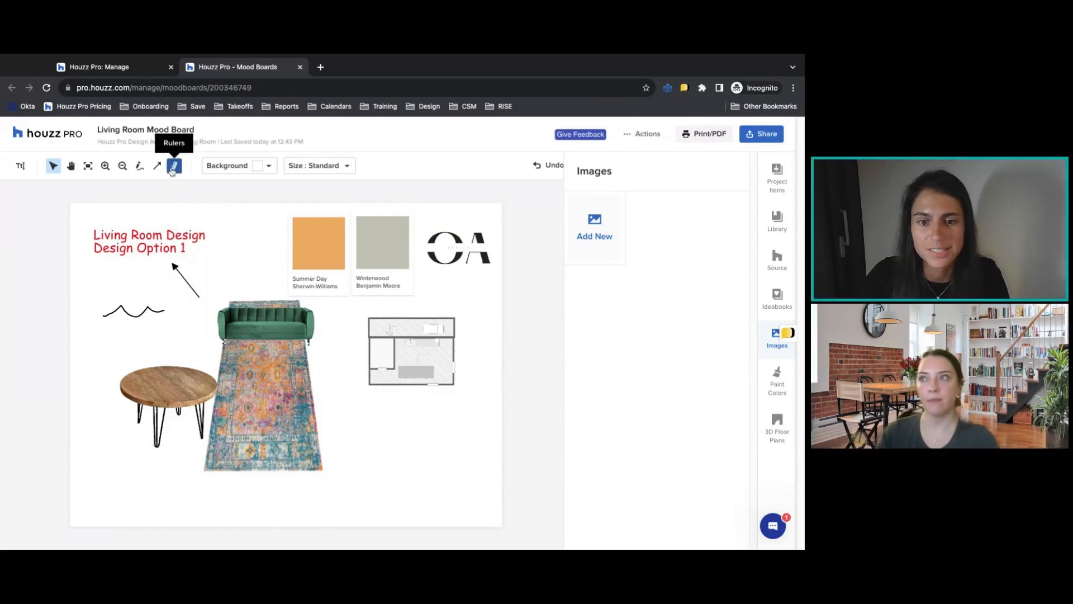
Draw a horizontal ruler above the sofa with a measurement of 3 ft 0 in and extend its end over the Summer Day swatch.
left_click(174, 165)
left_click(218, 280)
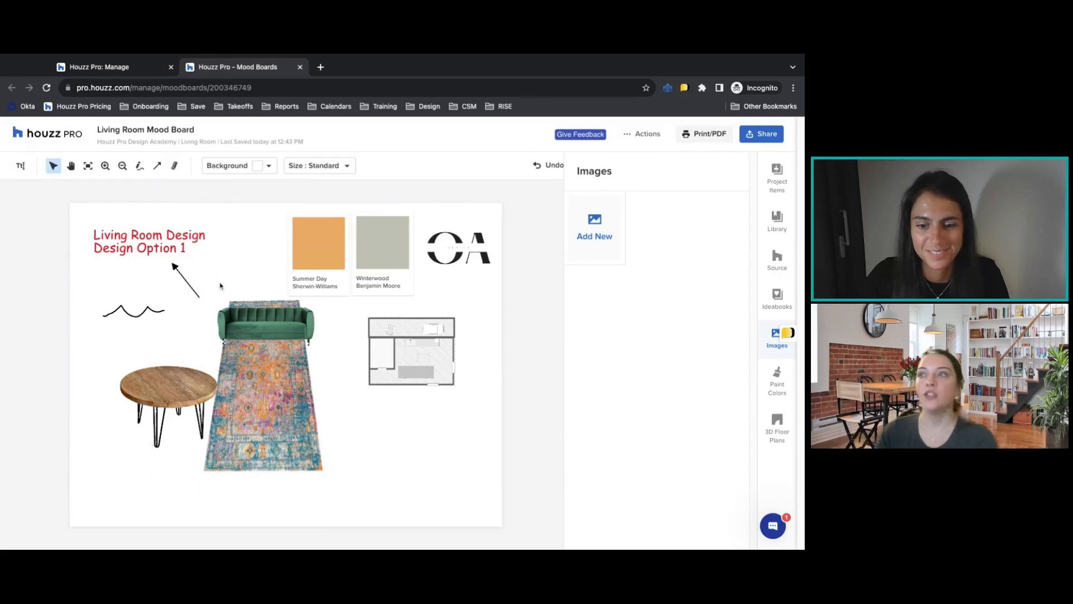
left_click(174, 165)
left_click_drag(218, 277, 277, 275)
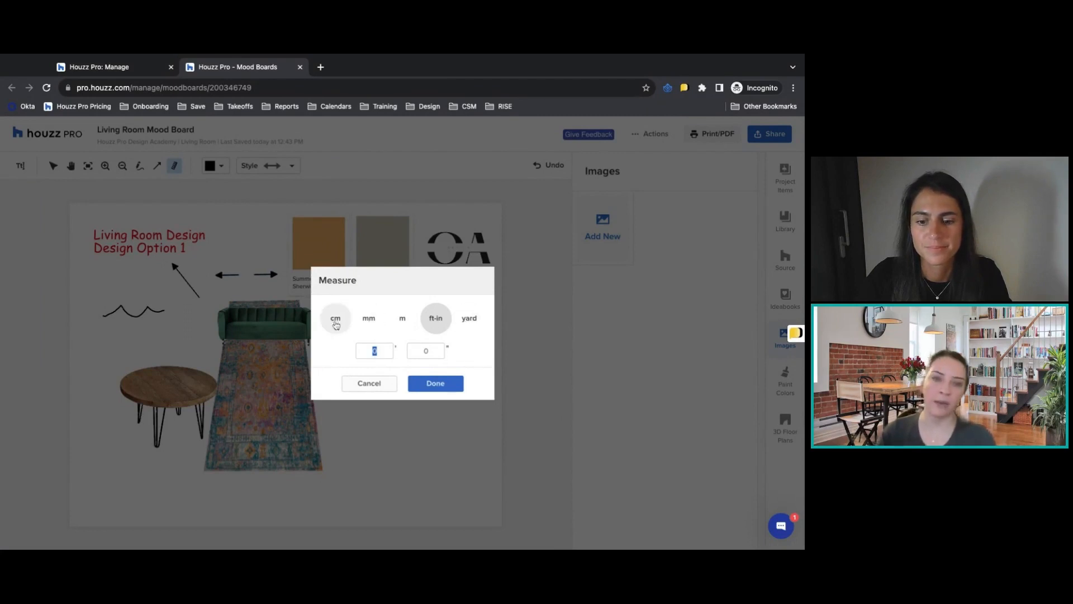
type("3")
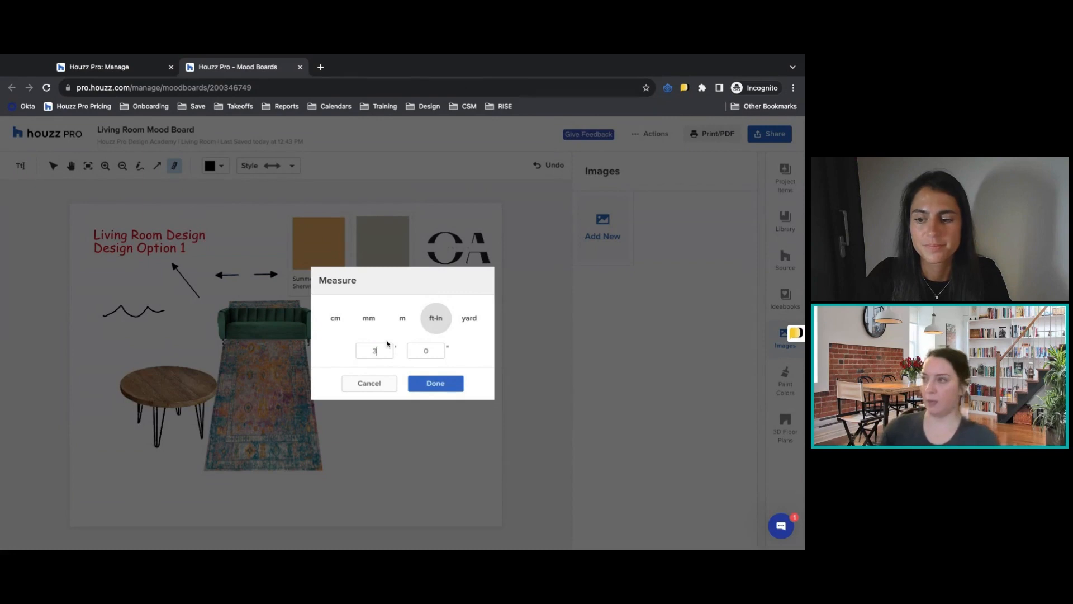
left_click(432, 386)
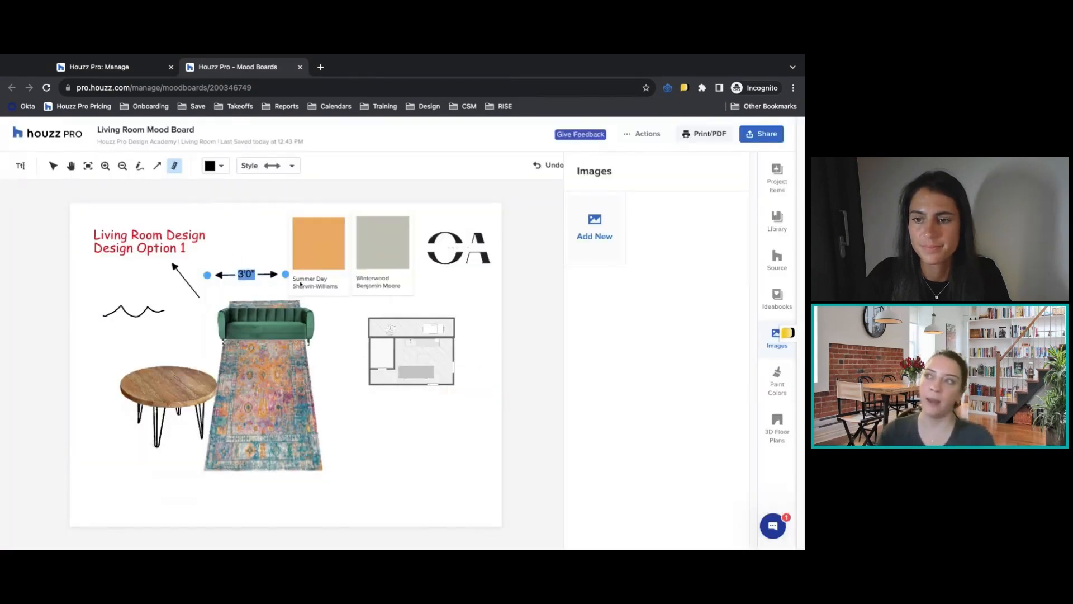
mouse_move(286, 275)
left_mouse_down()
mouse_move(267, 275)
mouse_move(287, 277)
left_mouse_up()
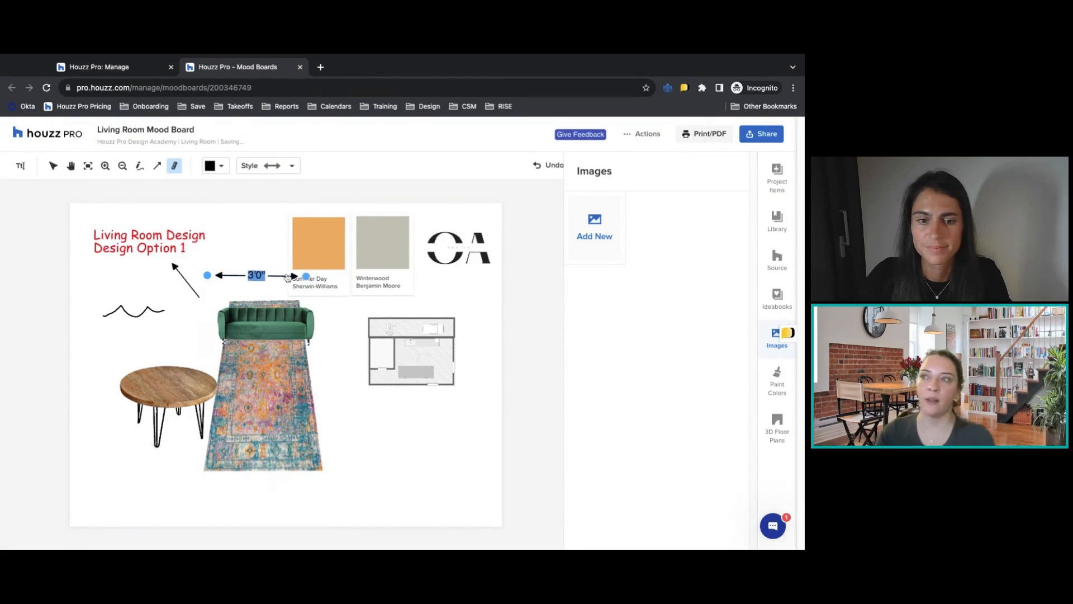
left_click(408, 448)
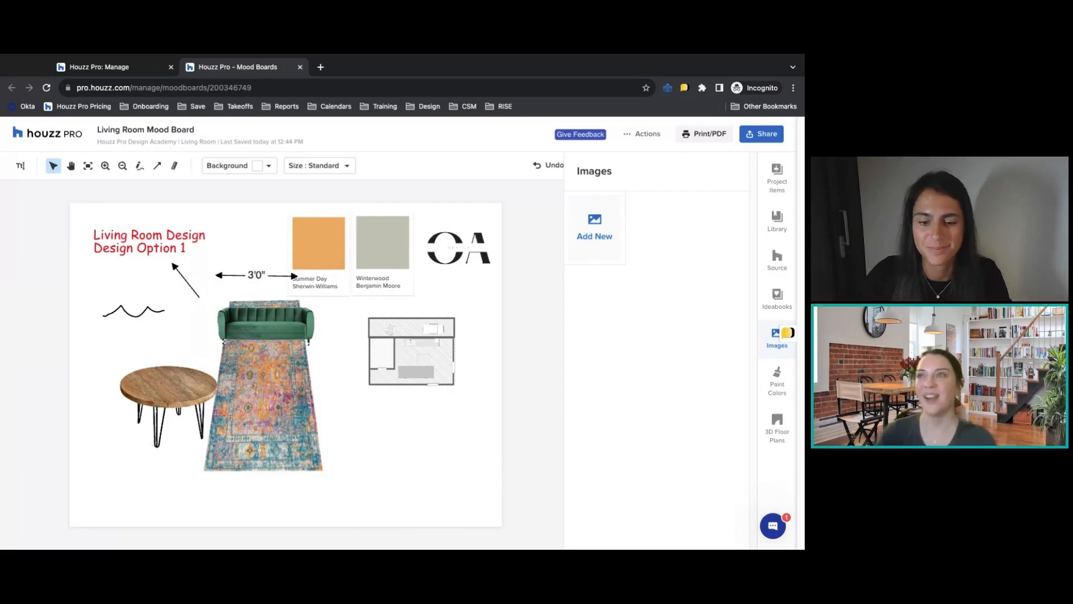
Close the mood board and look over the Room Plans, Mood Boards and Project Tracker sections in the project overview.
left_click(300, 67)
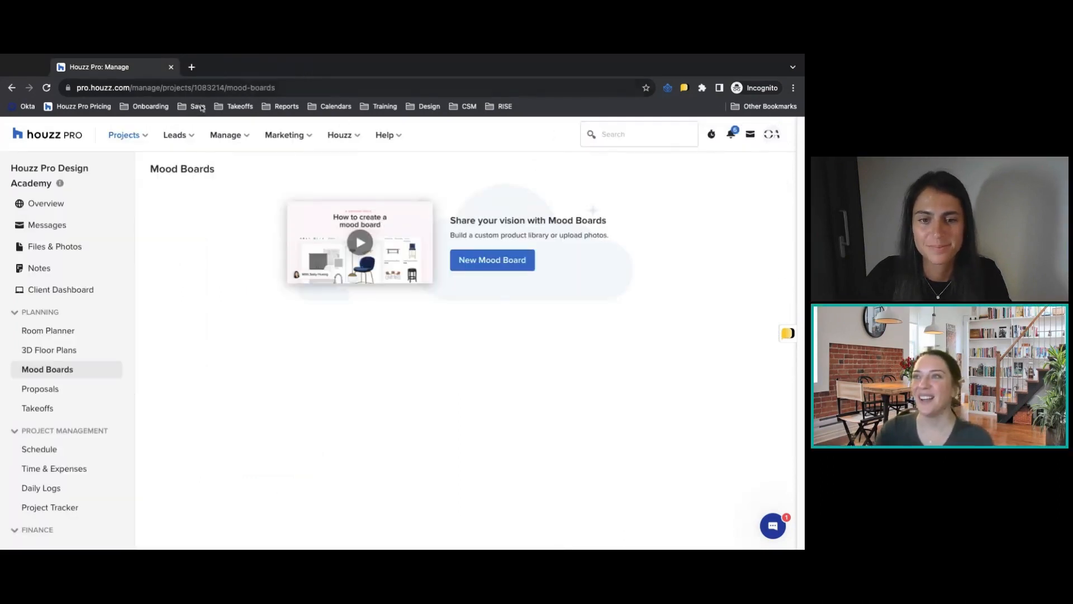
left_click(51, 205)
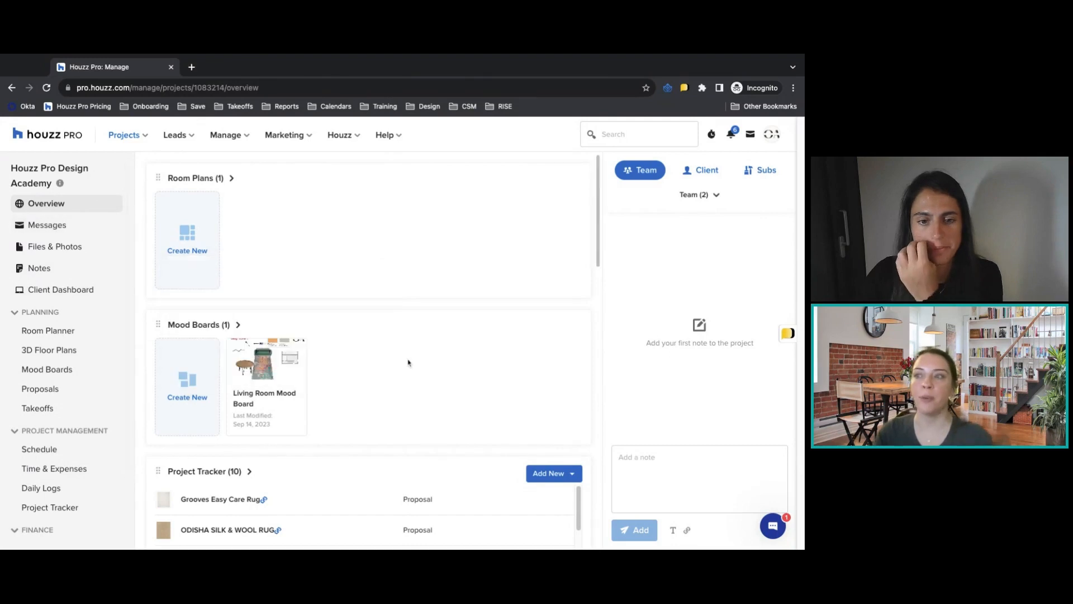
scroll(458, 386, "down", 1)
scroll(352, 381, "down", 3)
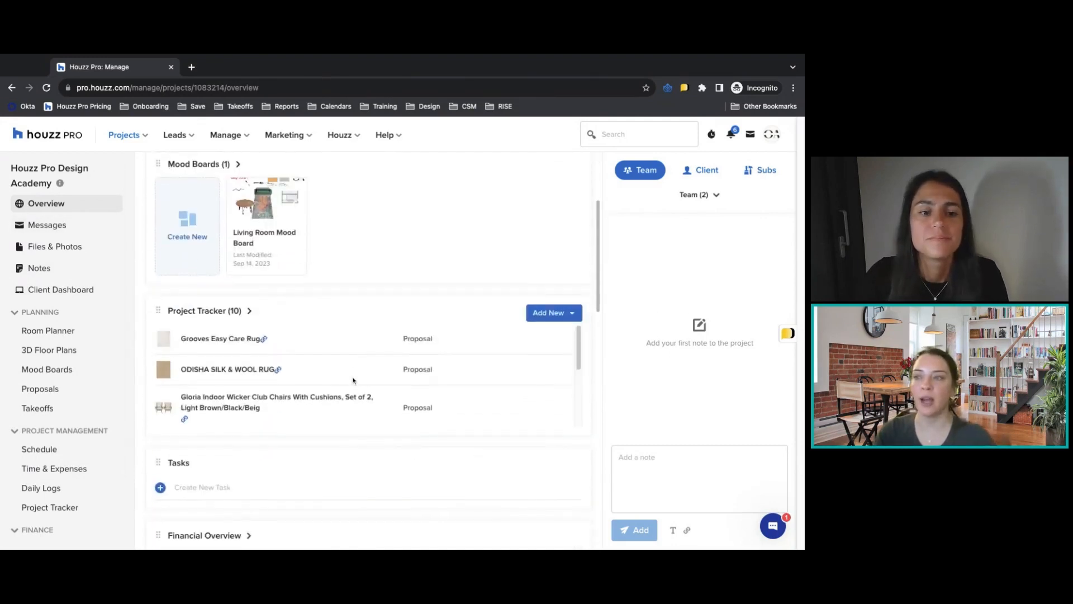
scroll(352, 380, "down", 2)
scroll(353, 380, "up", 3)
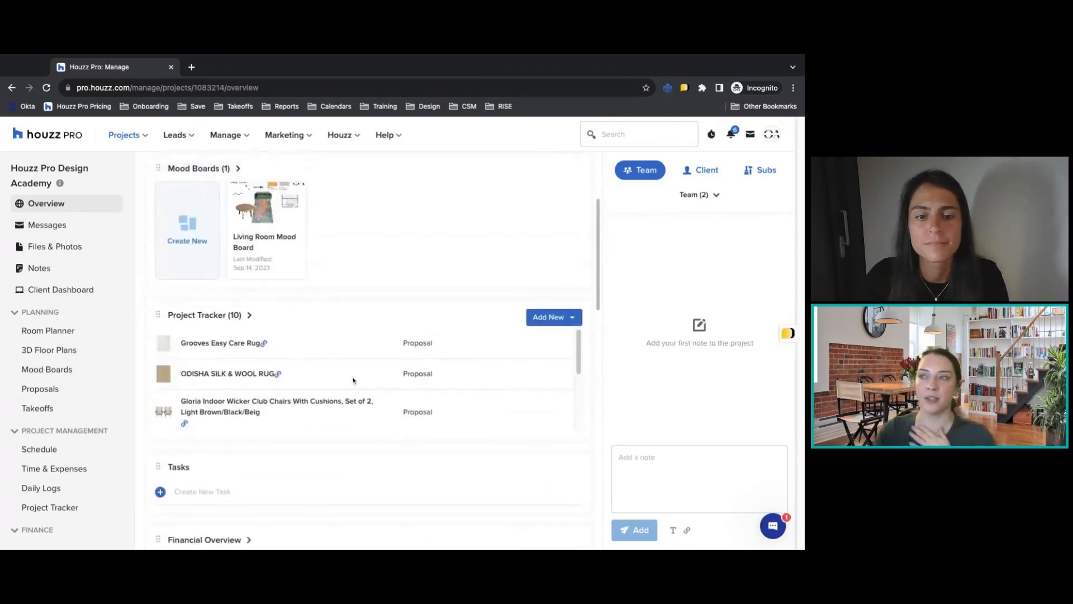
scroll(353, 381, "up", 2)
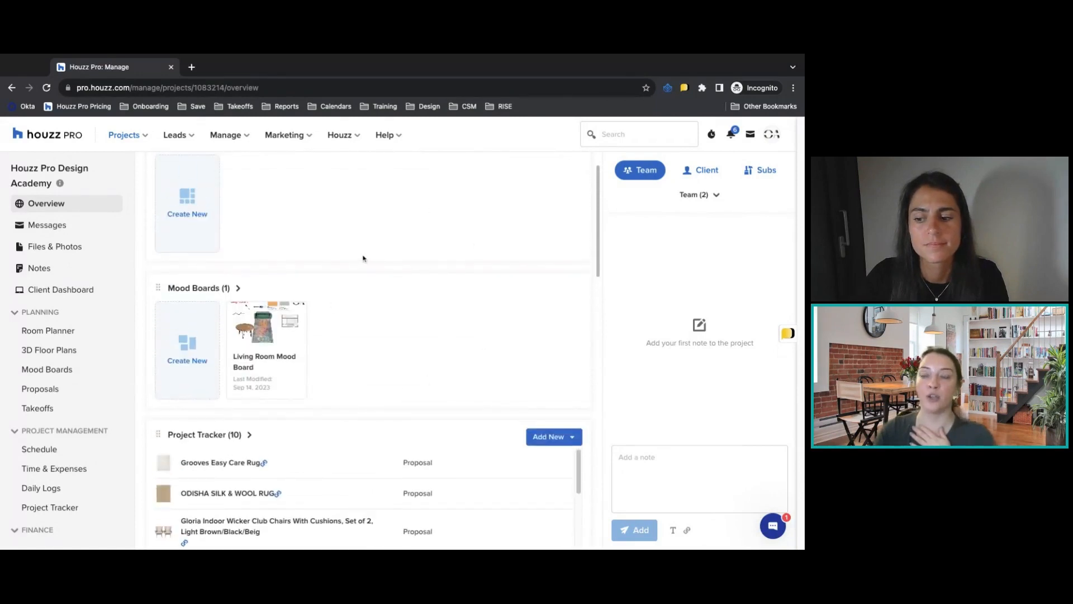
Open the Living Room plan from the project's Room Planner and view its layout placeholders.
left_click(84, 335)
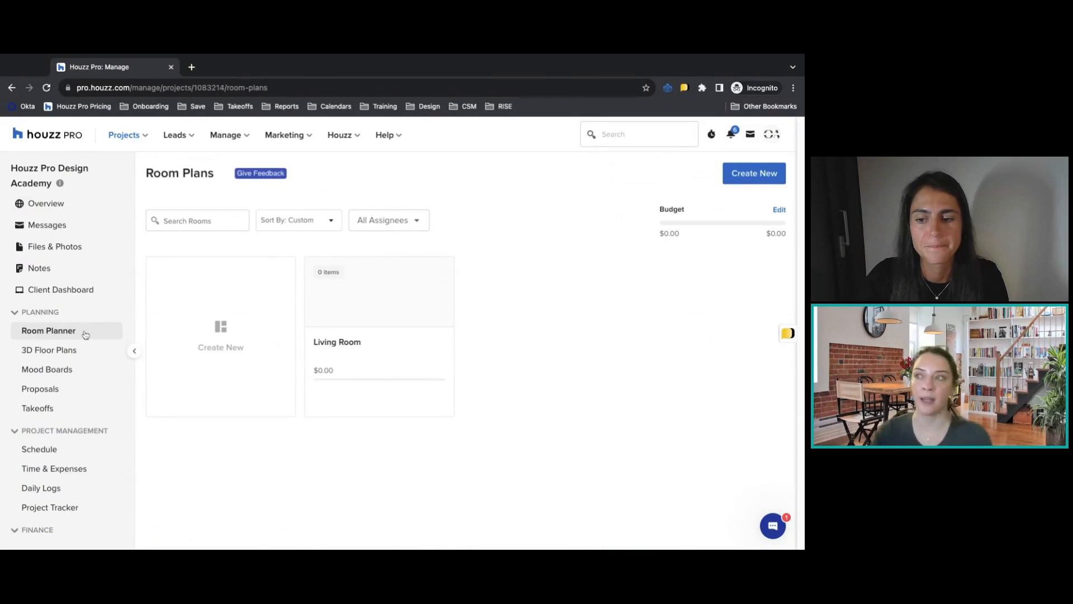
left_click(361, 296)
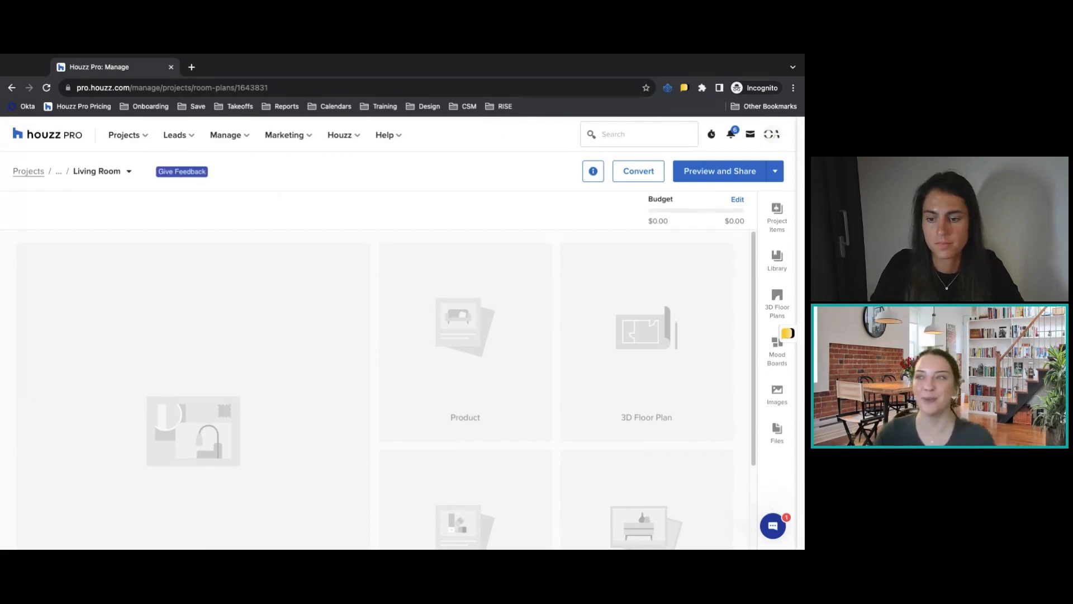
scroll(523, 331, "down", 1)
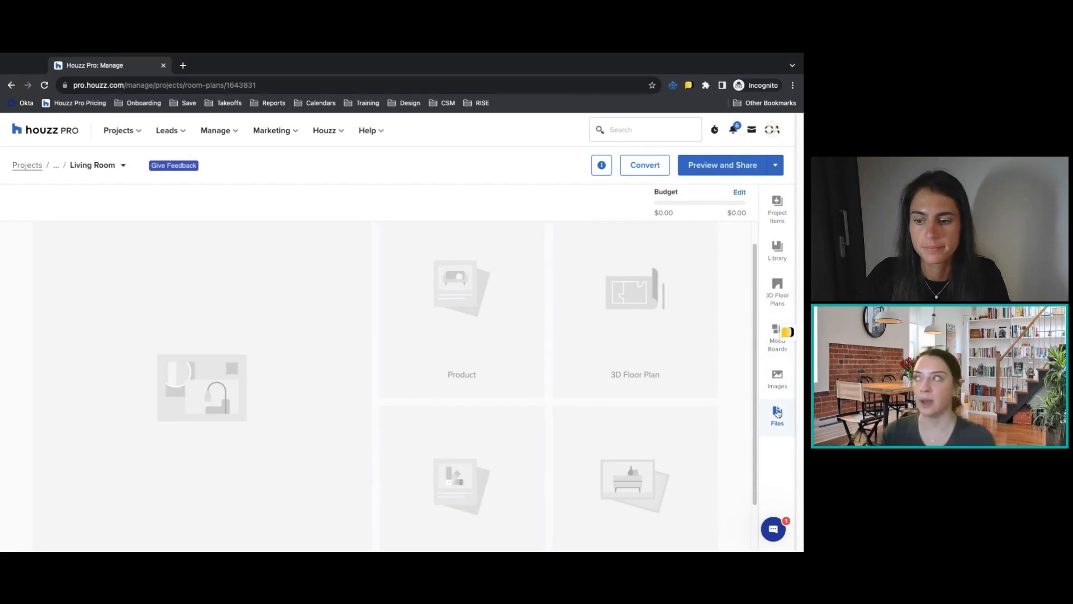
Assign a team member to the Living Room plan in its Room Plan Info details and close the details.
left_click(601, 165)
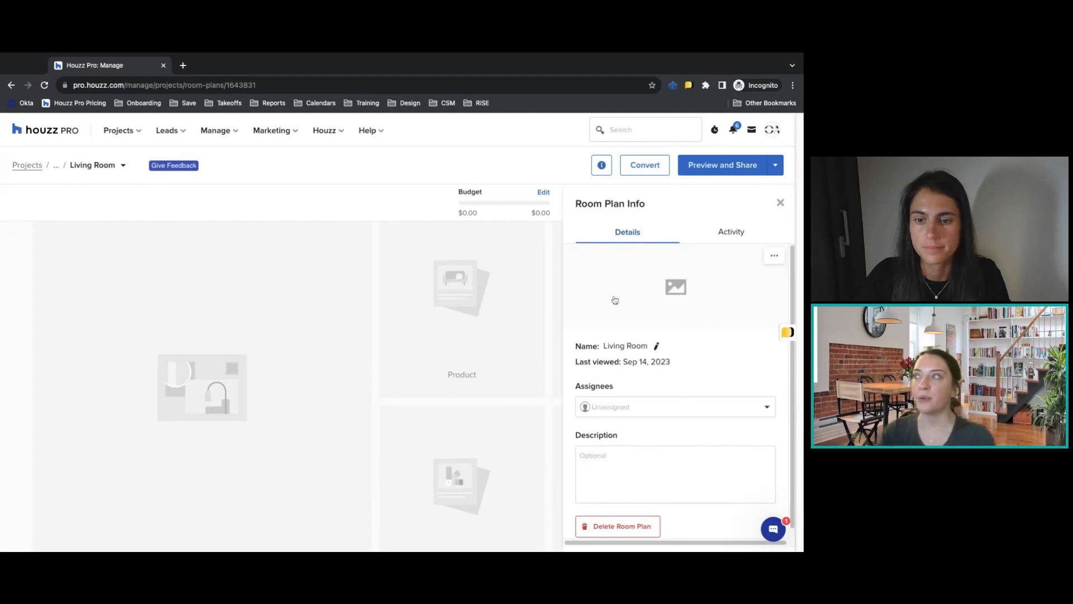
left_click(774, 259)
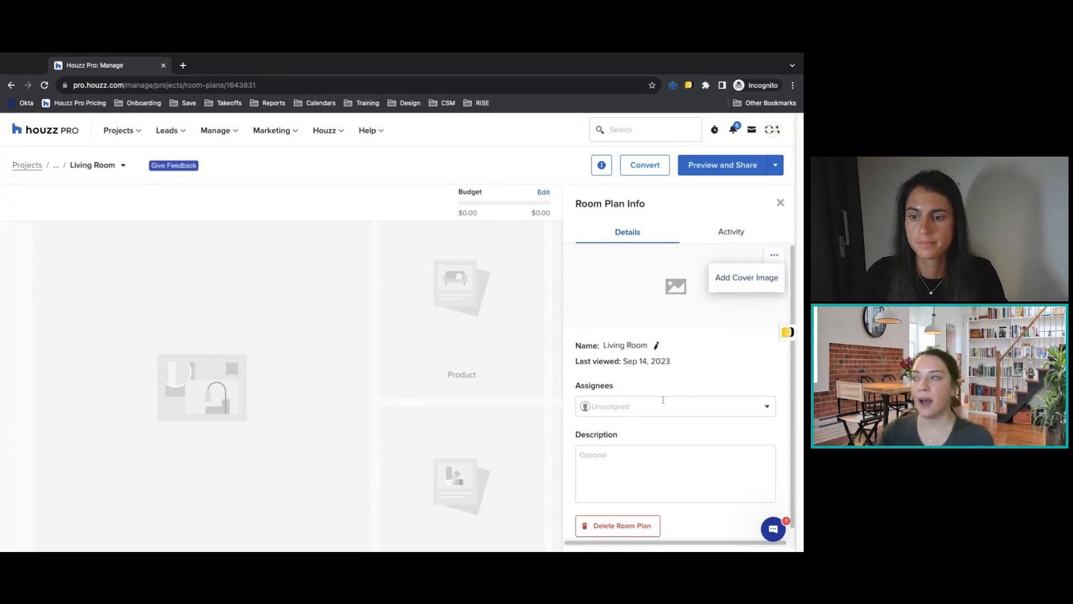
scroll(632, 447, "down", 1)
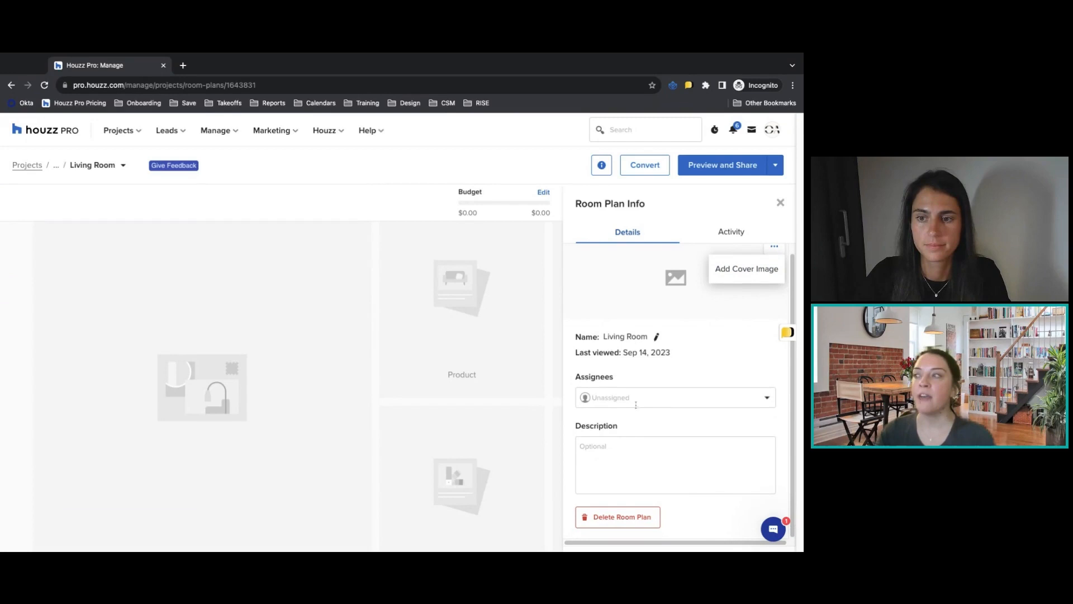
left_click(636, 404)
left_click(628, 449)
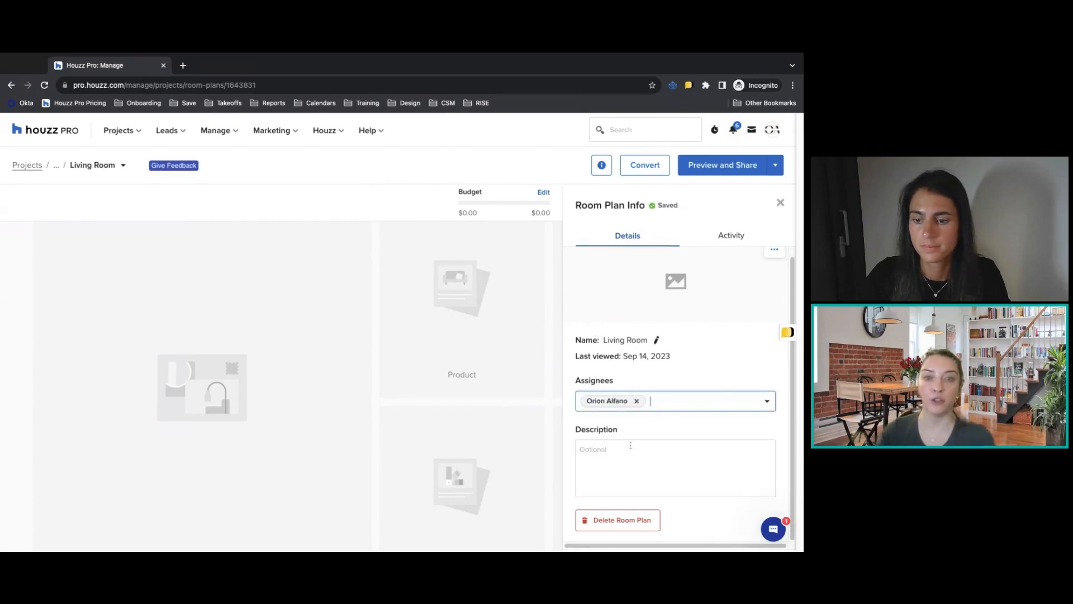
left_click(781, 203)
left_click(781, 203)
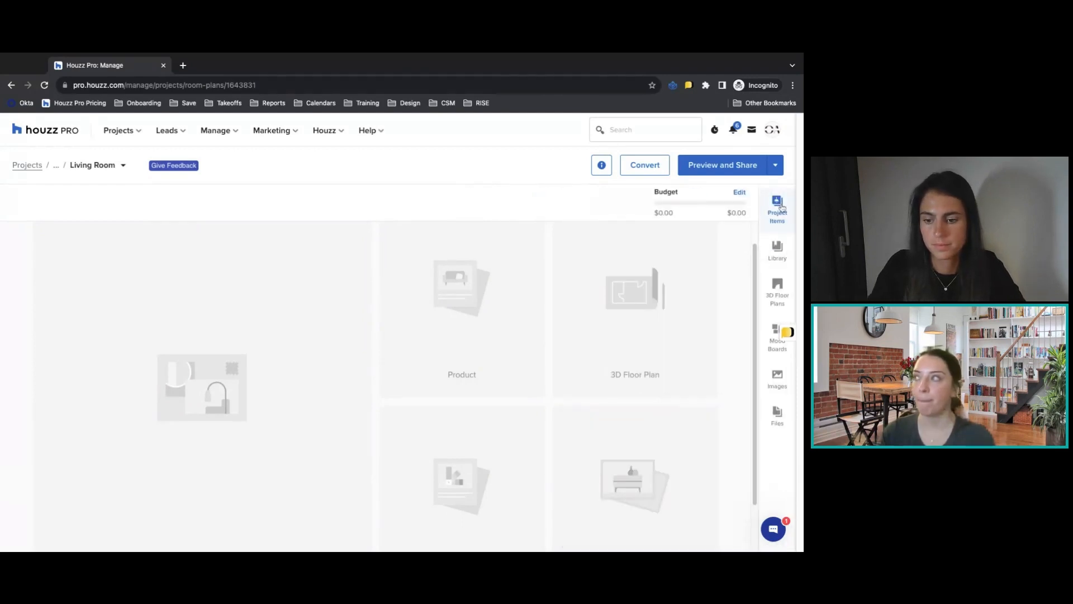
Insert the Living Room Mood Board assigned to this room into the plan and view its card.
left_click(776, 333)
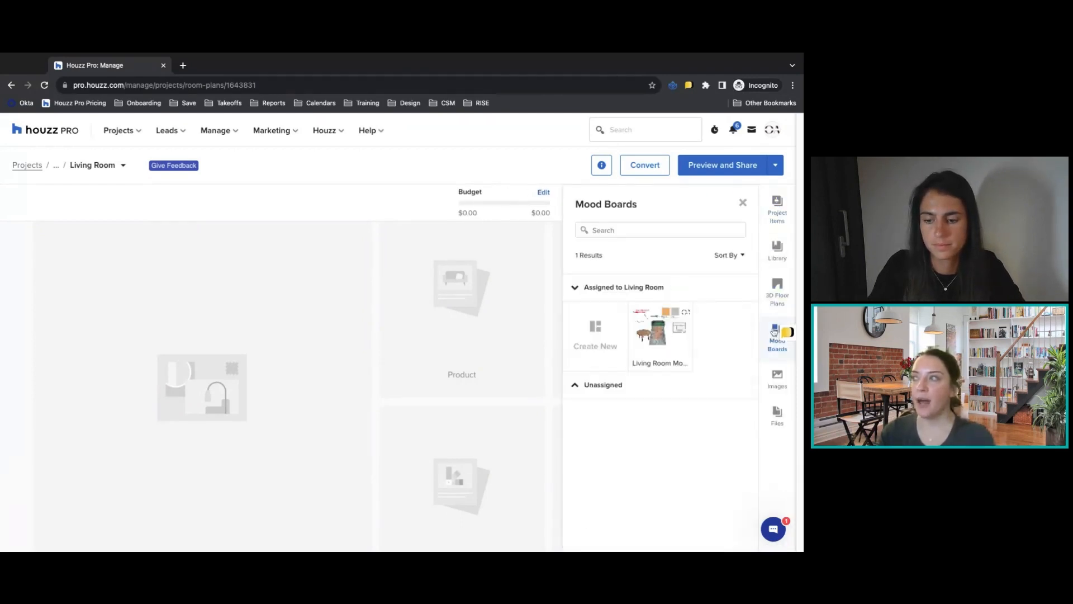
left_click(662, 328)
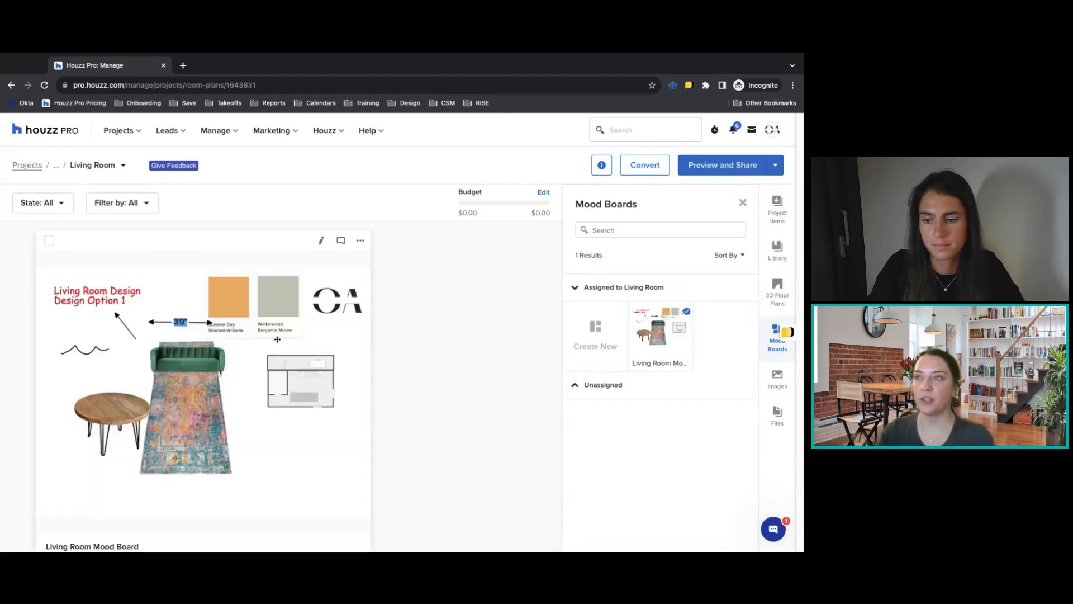
scroll(346, 331, "down", 2)
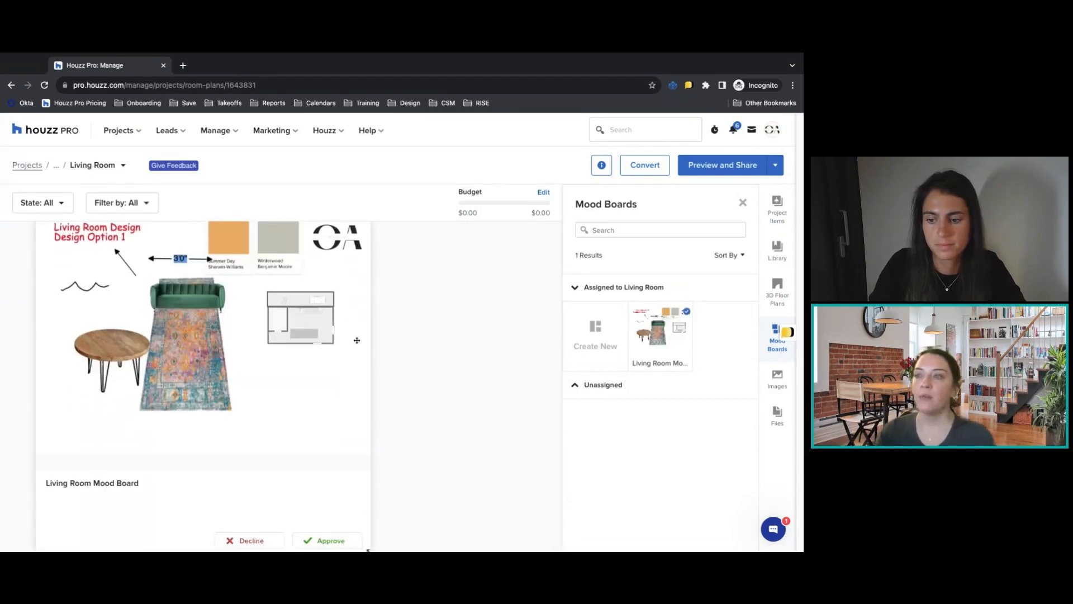
scroll(357, 339, "up", 2)
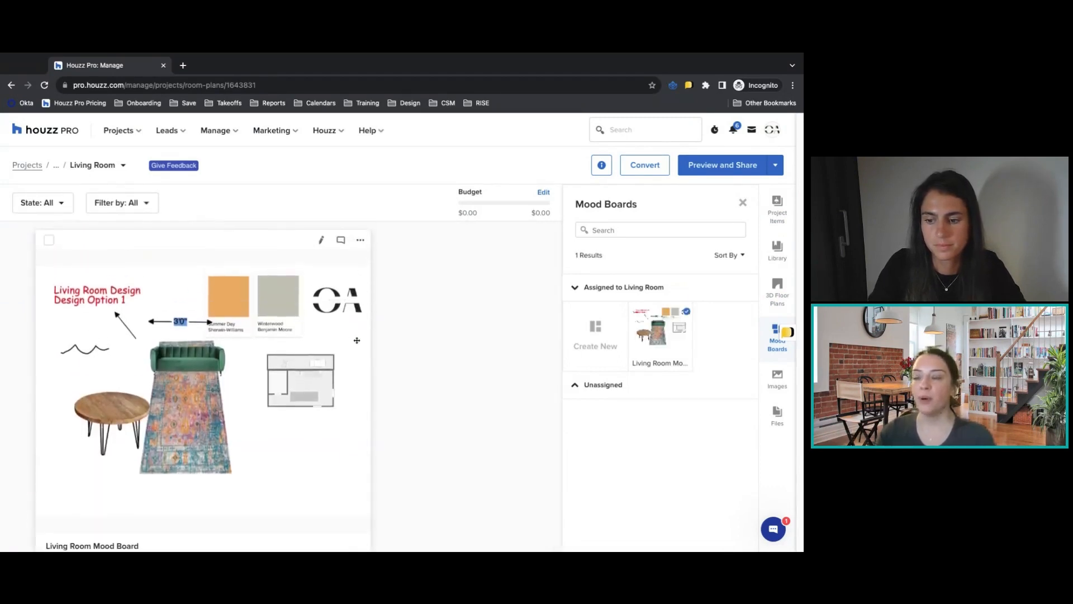
Try the mood board card at Small and Large size, close the mood board list, and return the card to Medium.
left_click(360, 242)
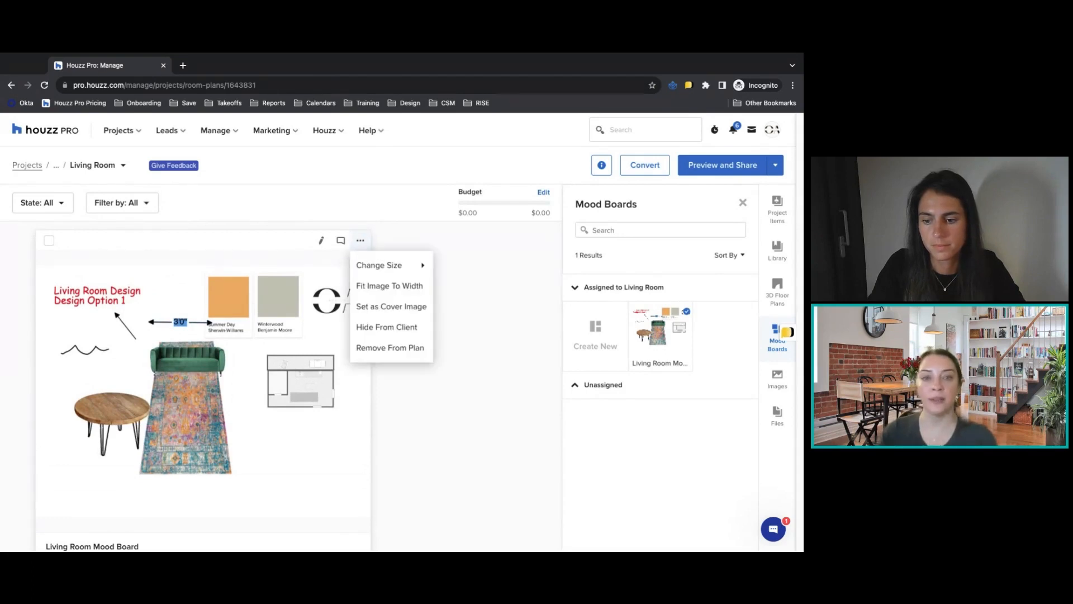
mouse_move(377, 267)
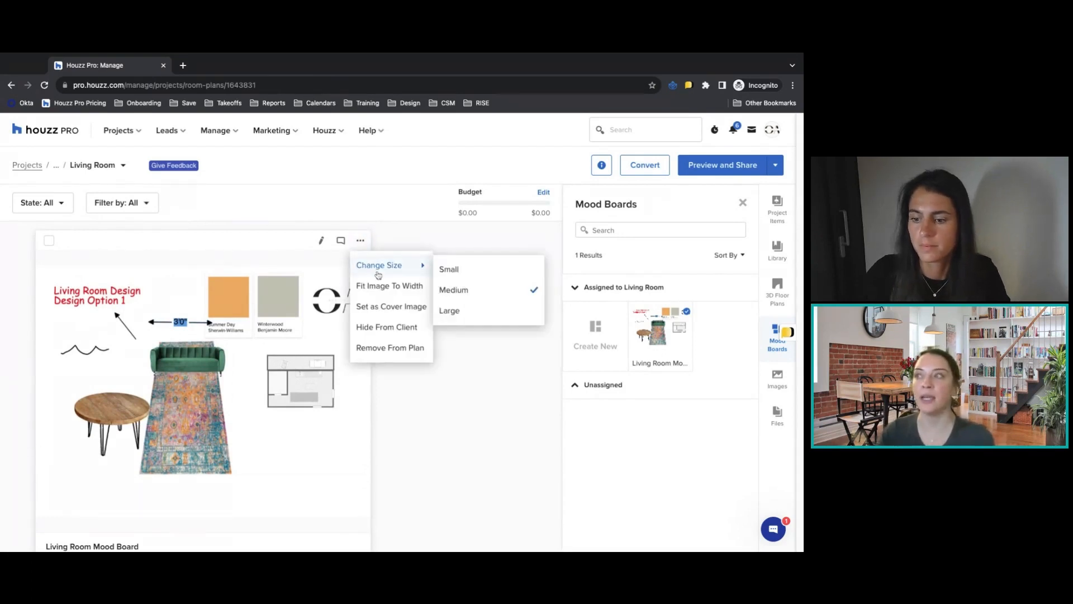
left_click(464, 276)
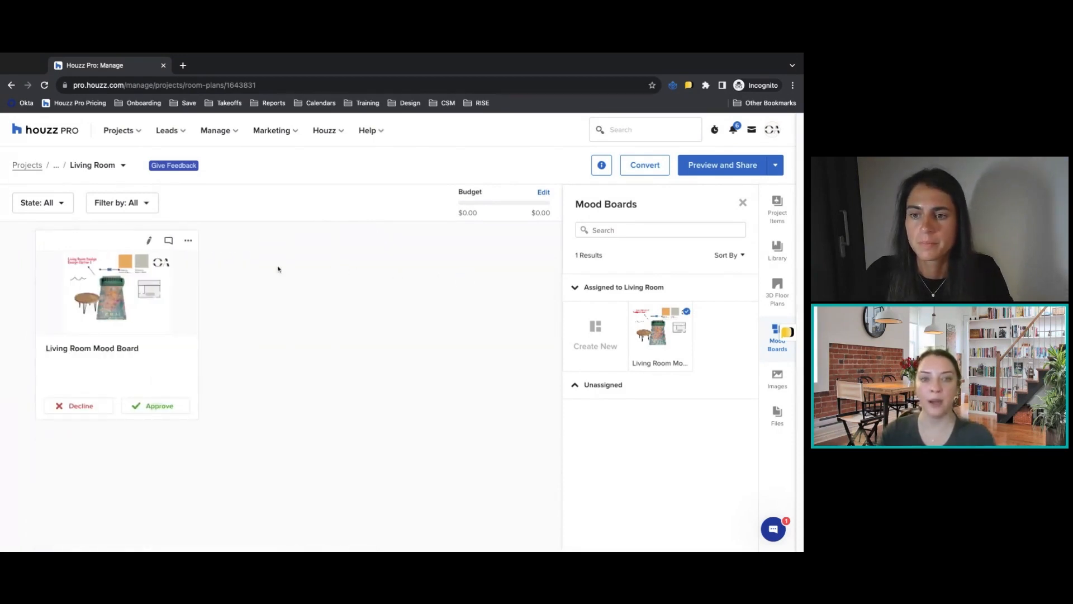
left_click(188, 240)
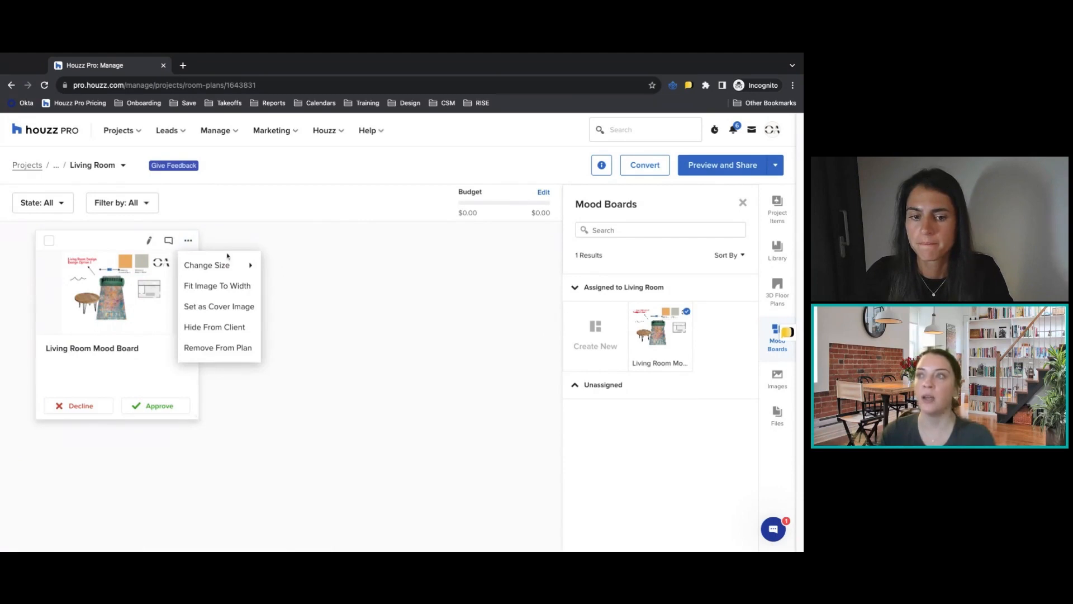
mouse_move(206, 264)
left_click(296, 310)
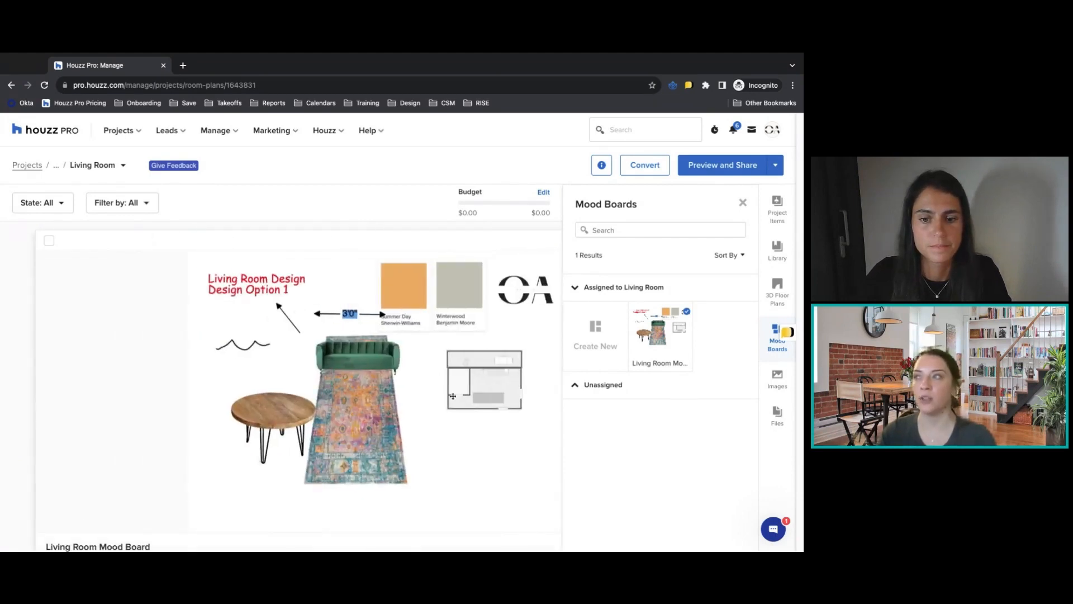
left_click(743, 202)
left_click(704, 241)
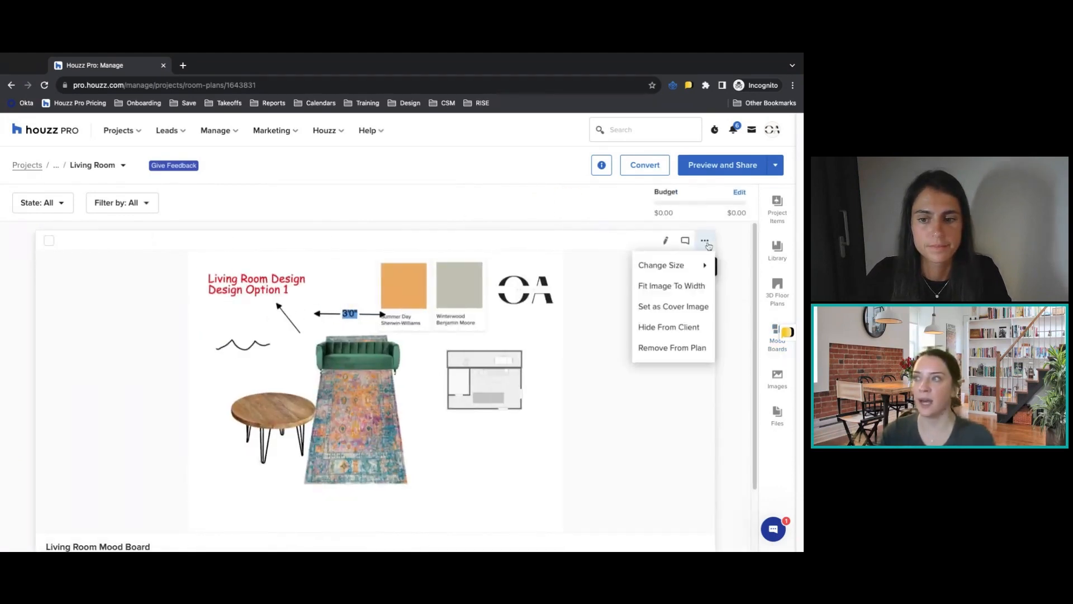
mouse_move(696, 265)
left_click(603, 290)
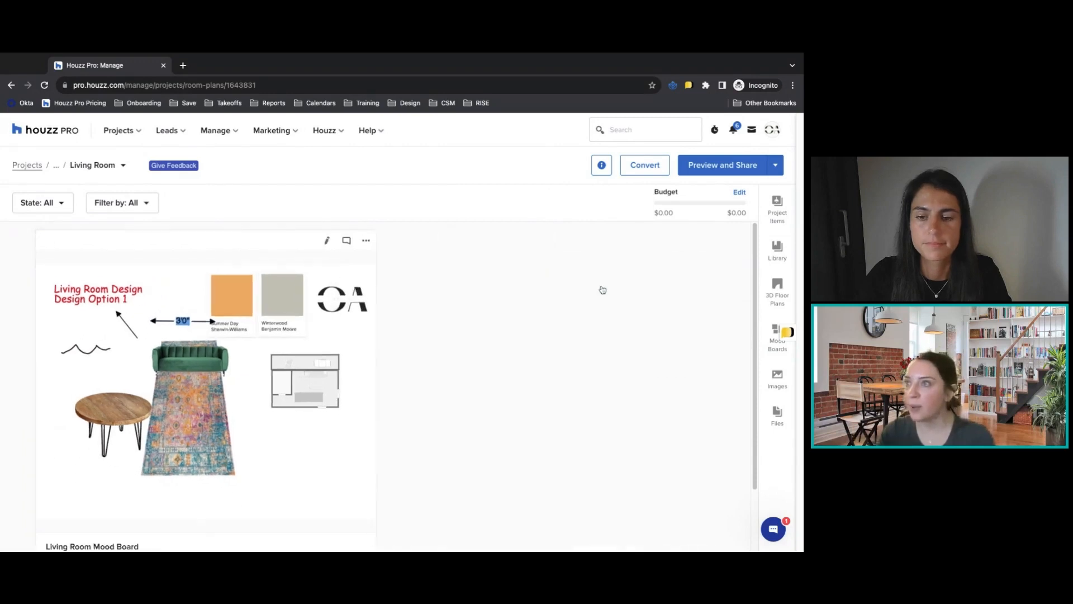
Insert the first unassigned 3D floor plan into the room plan, check its card options and close the floor plan list.
left_click(785, 299)
left_click(594, 490)
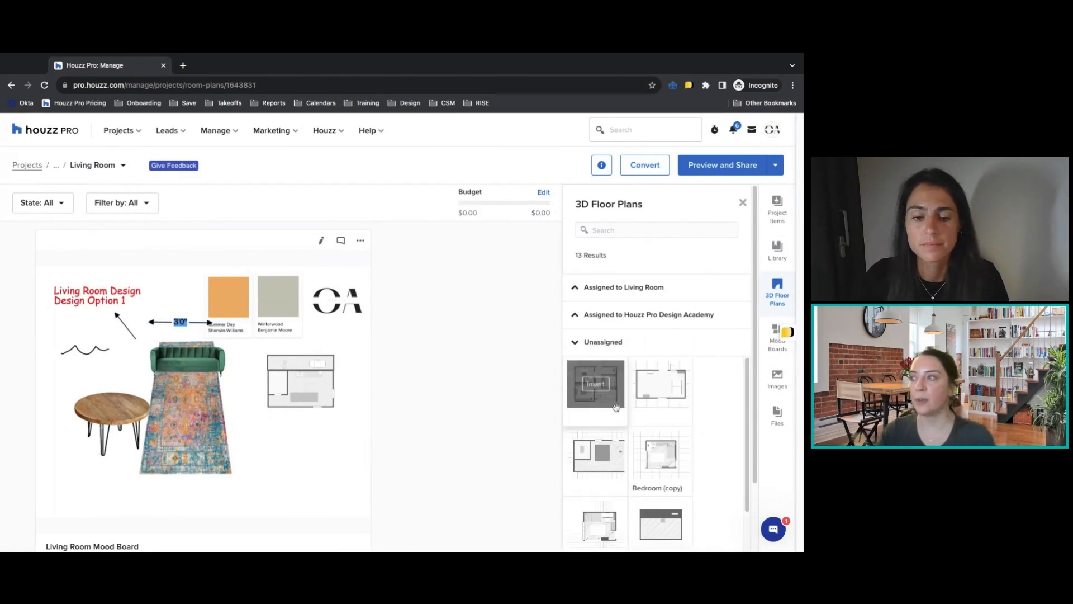
left_click(616, 407)
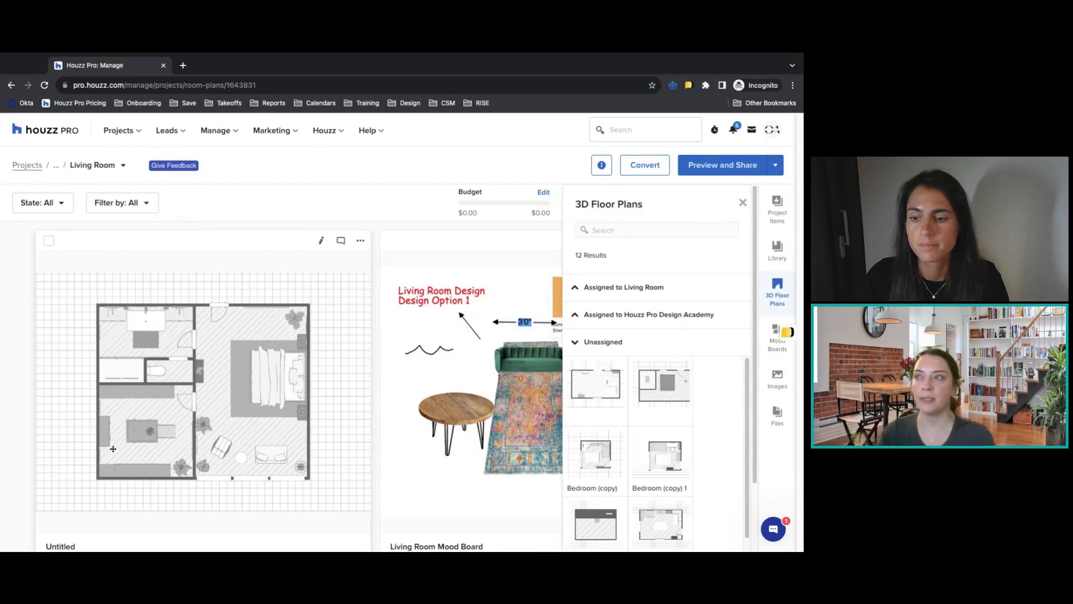
left_click(360, 240)
mouse_move(385, 264)
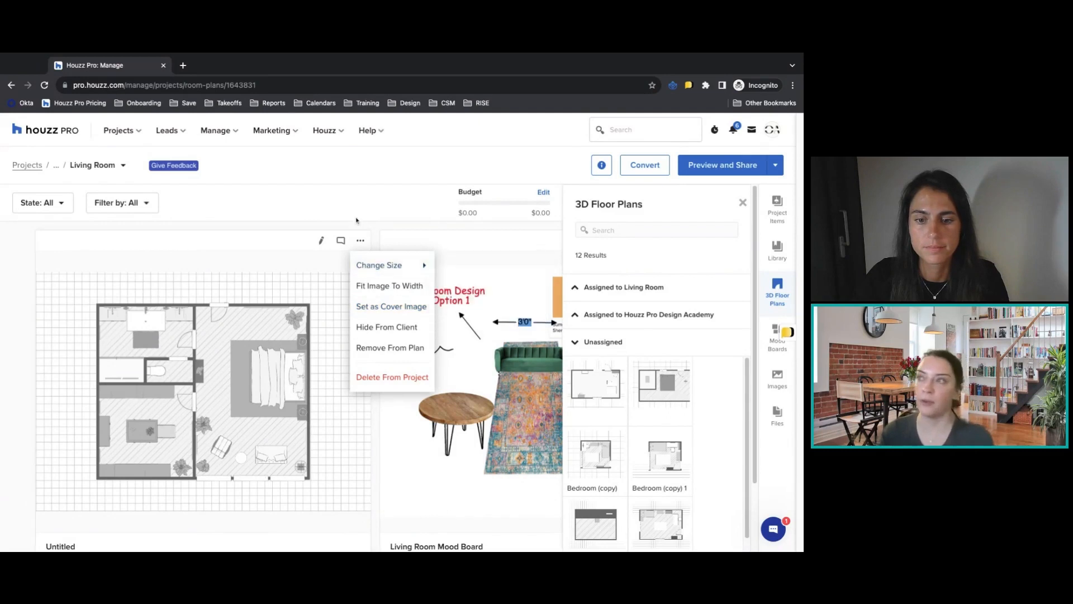
left_click(400, 216)
left_click(743, 203)
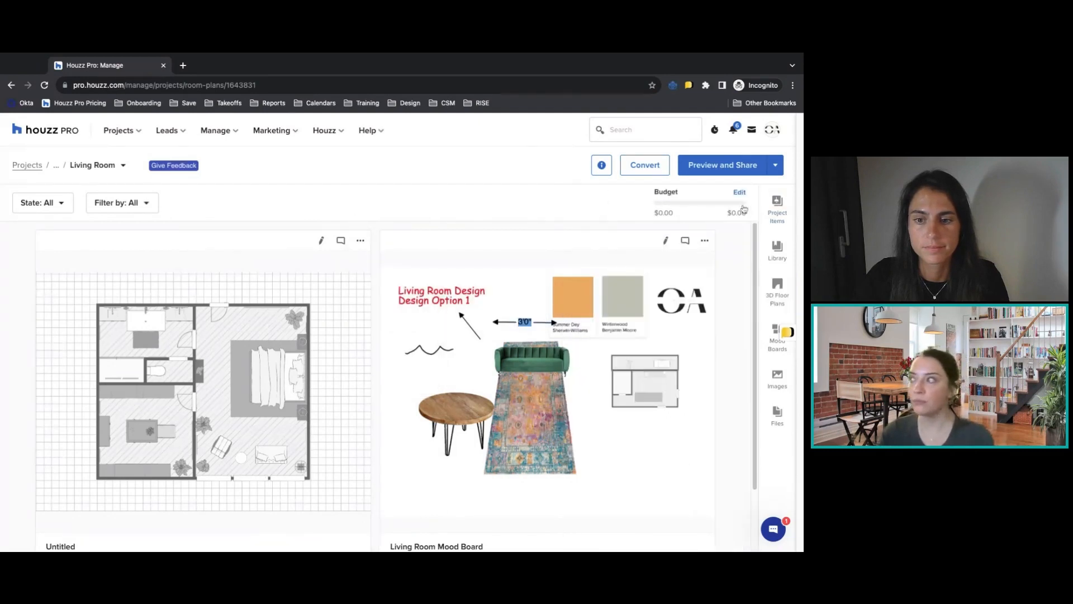
Insert the Bohemian Flair rug, Yuma Modern Velvet sofa and Rustic Round Old Elm coffee table from the project items.
left_click(776, 218)
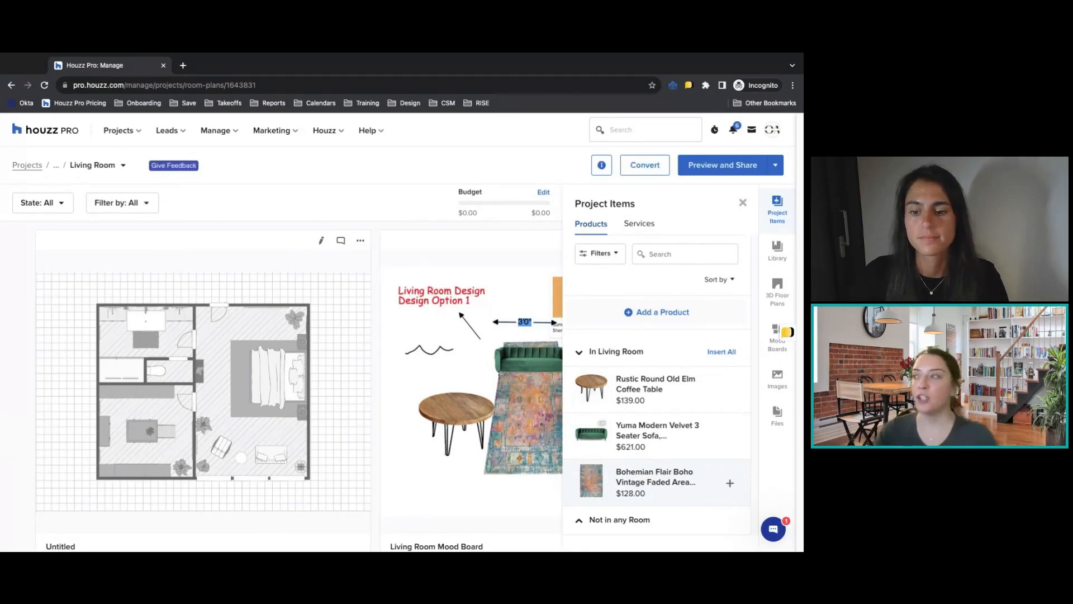
left_click(634, 433)
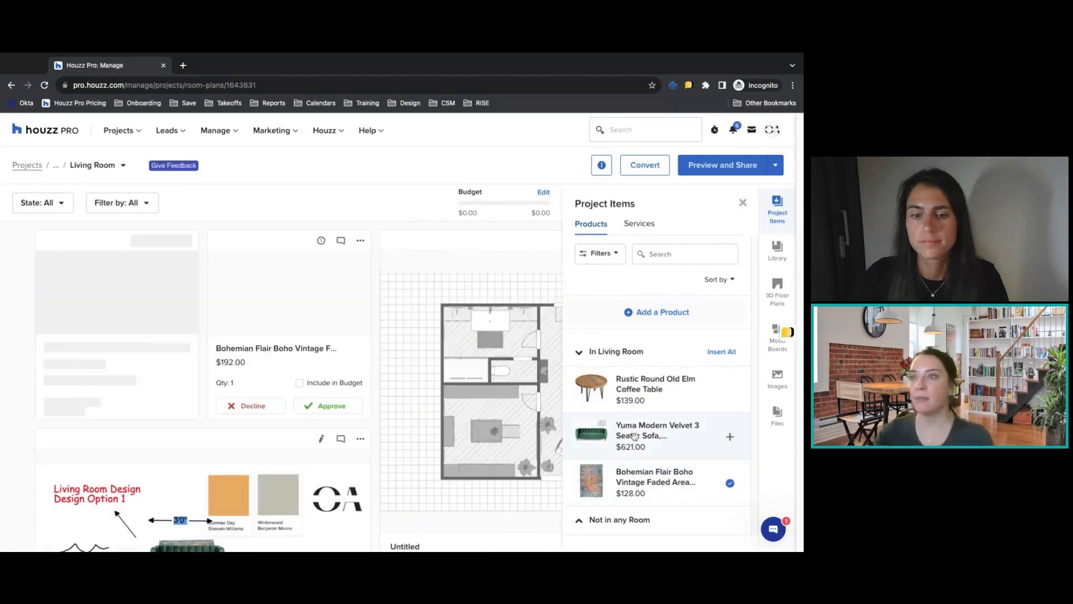
left_click(639, 390)
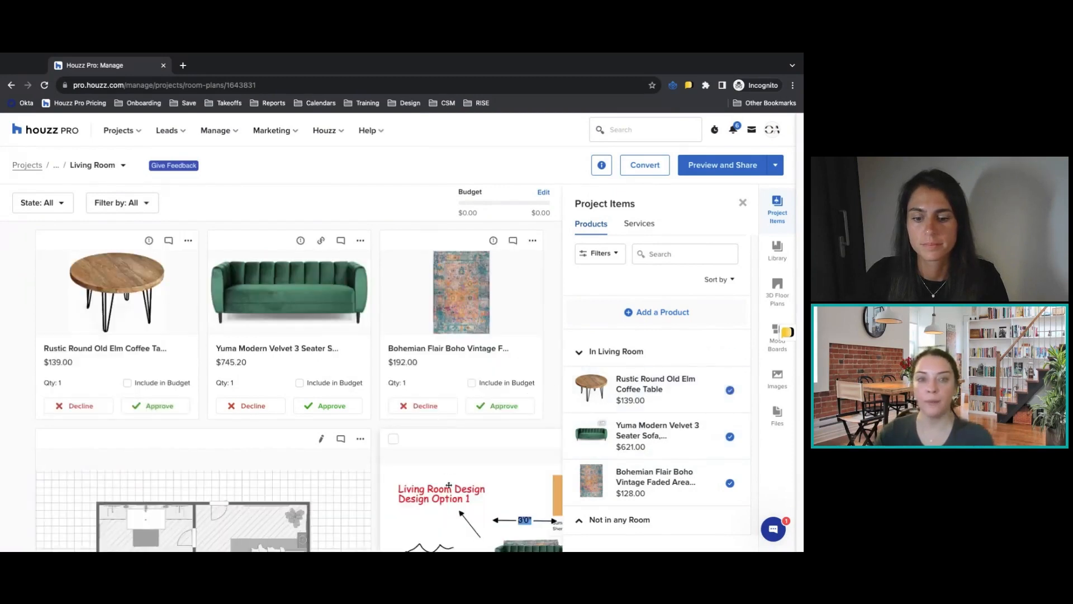
Insert an Alexander Home Grant Modern rug from the product library into the room plan.
left_click(784, 250)
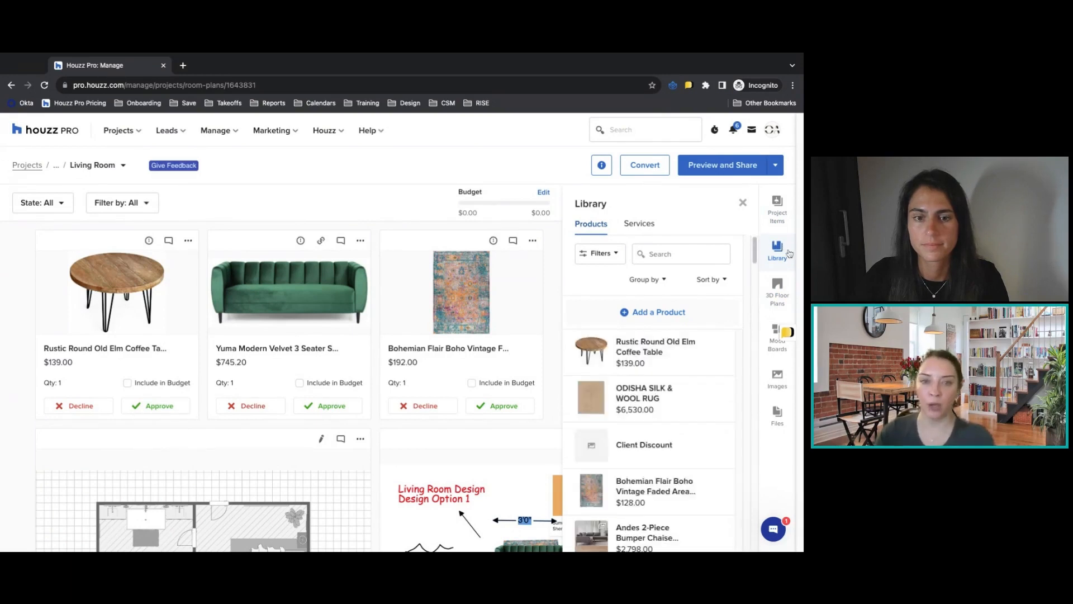
scroll(708, 387, "down", 3)
scroll(707, 387, "down", 7)
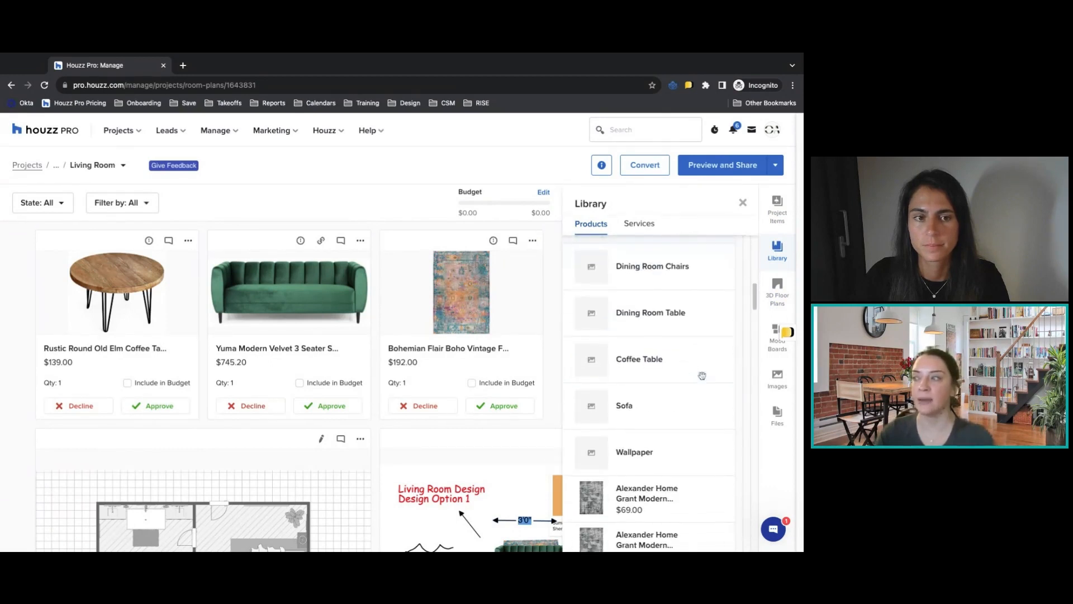
scroll(702, 375, "down", 5)
left_click(675, 301)
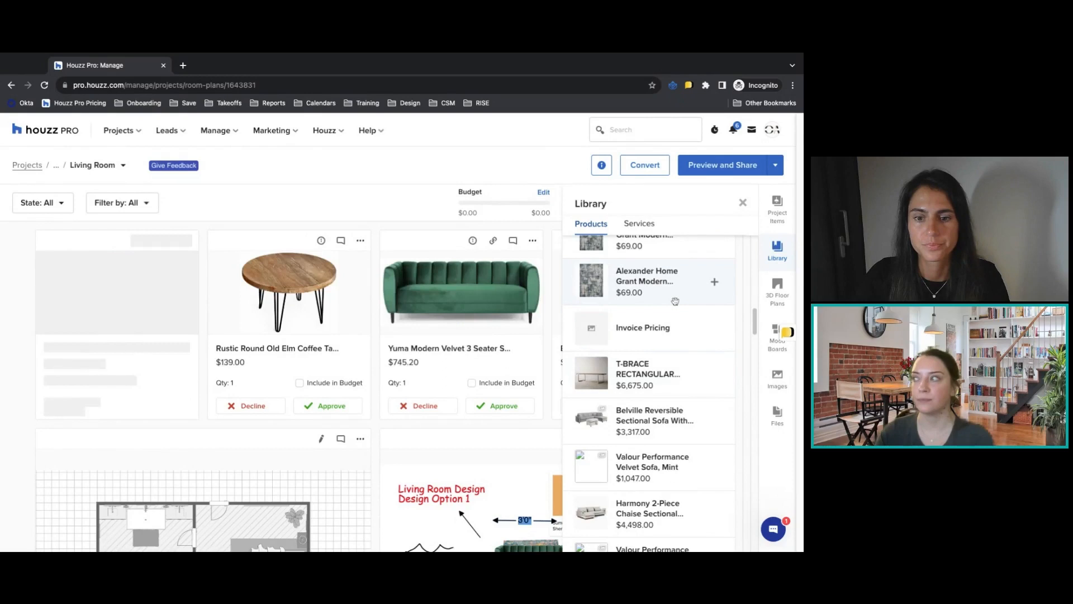
View the upload options for the room's images and files and close them.
left_click(786, 383)
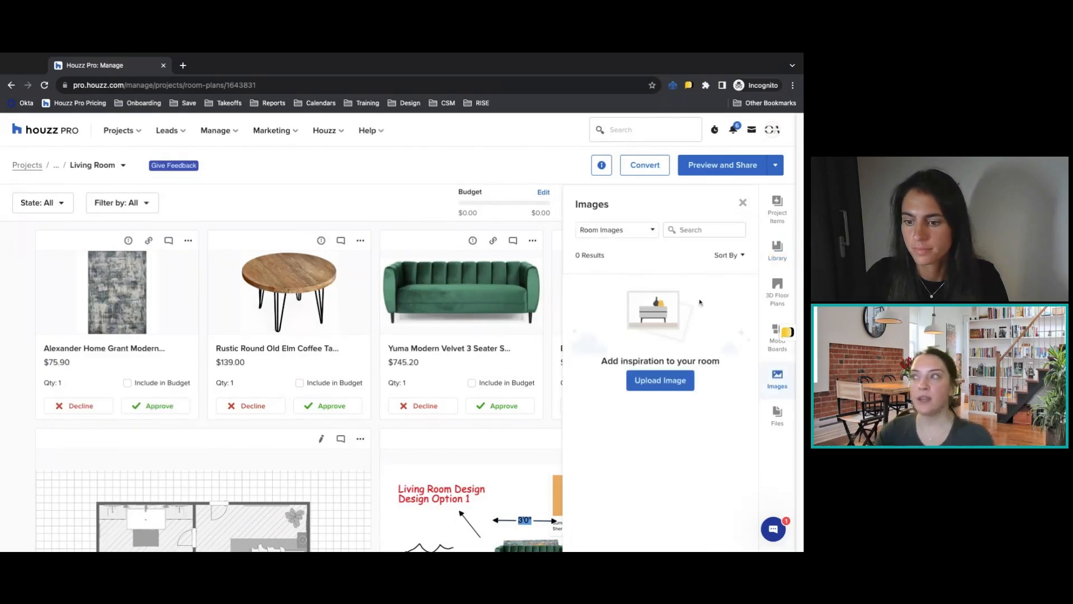
left_click(777, 416)
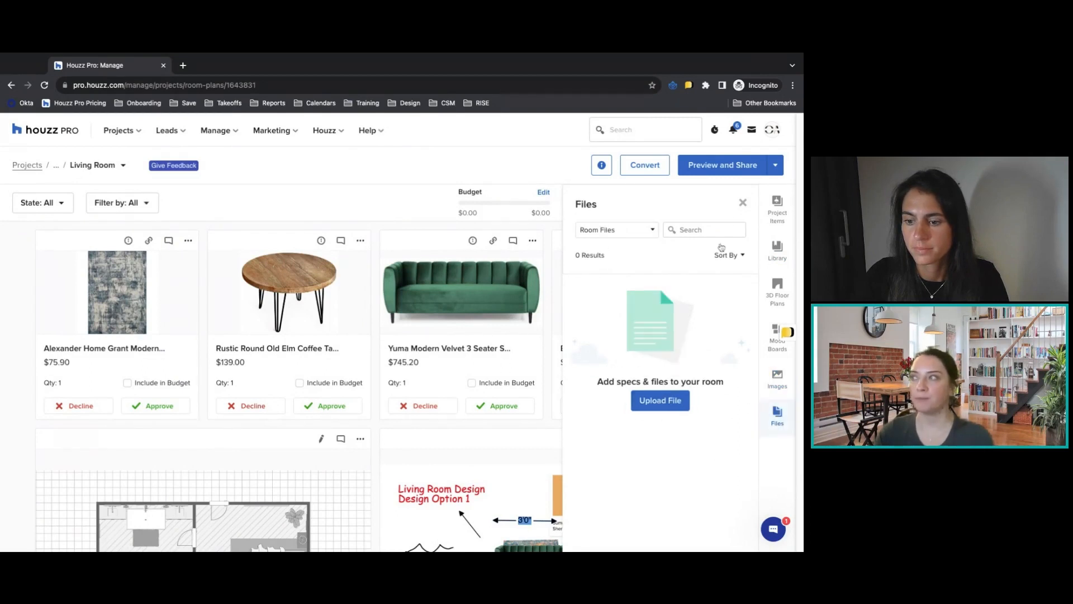
left_click(743, 204)
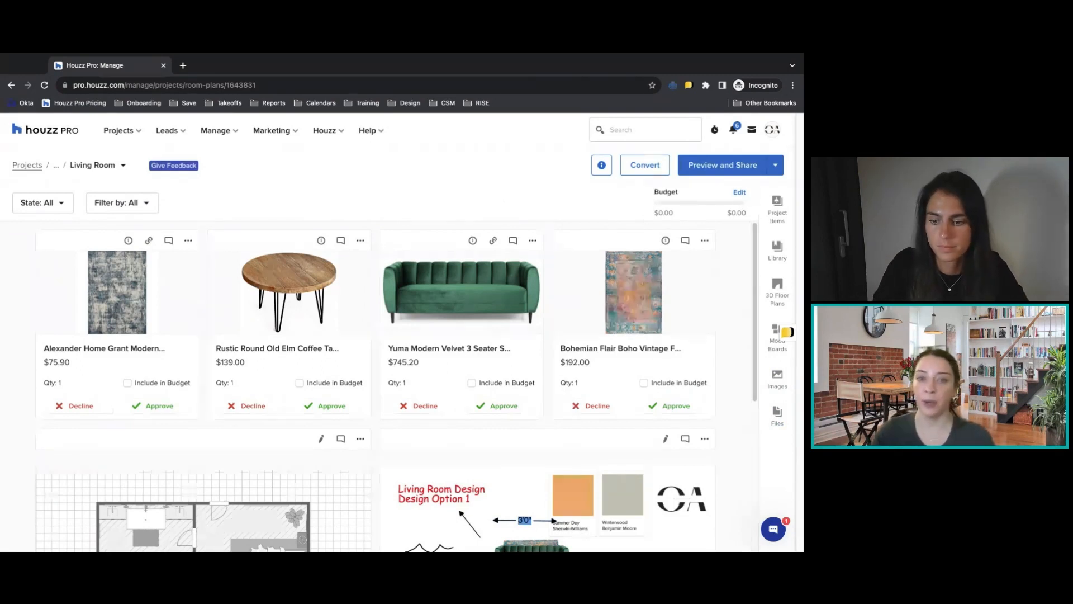
Set the room budget to $10,000 and include the 10% Los Angeles Tax in the total.
left_click(740, 192)
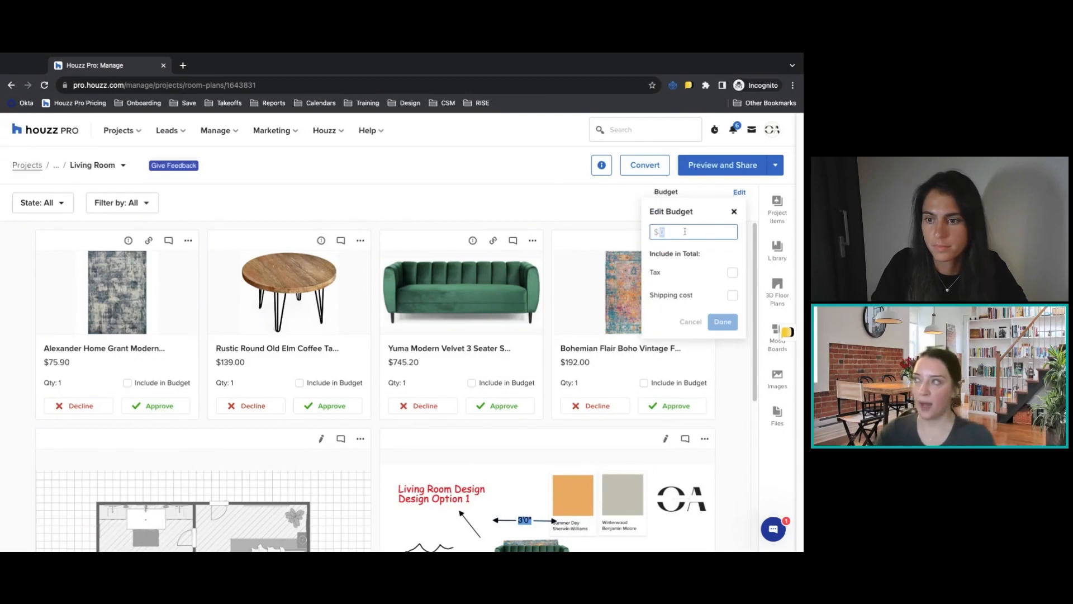
type("10000")
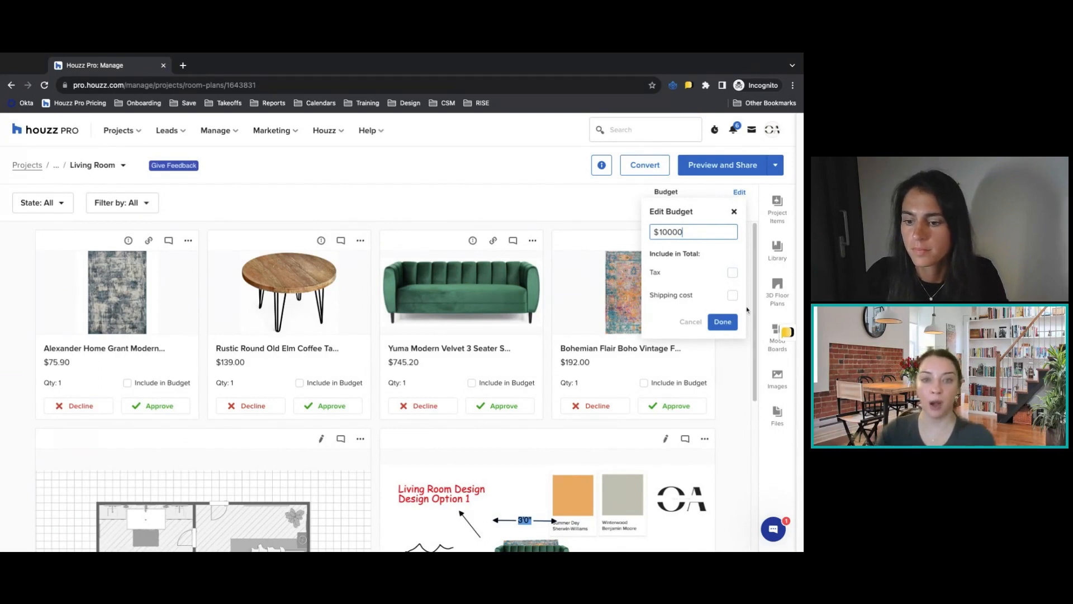
left_click(732, 272)
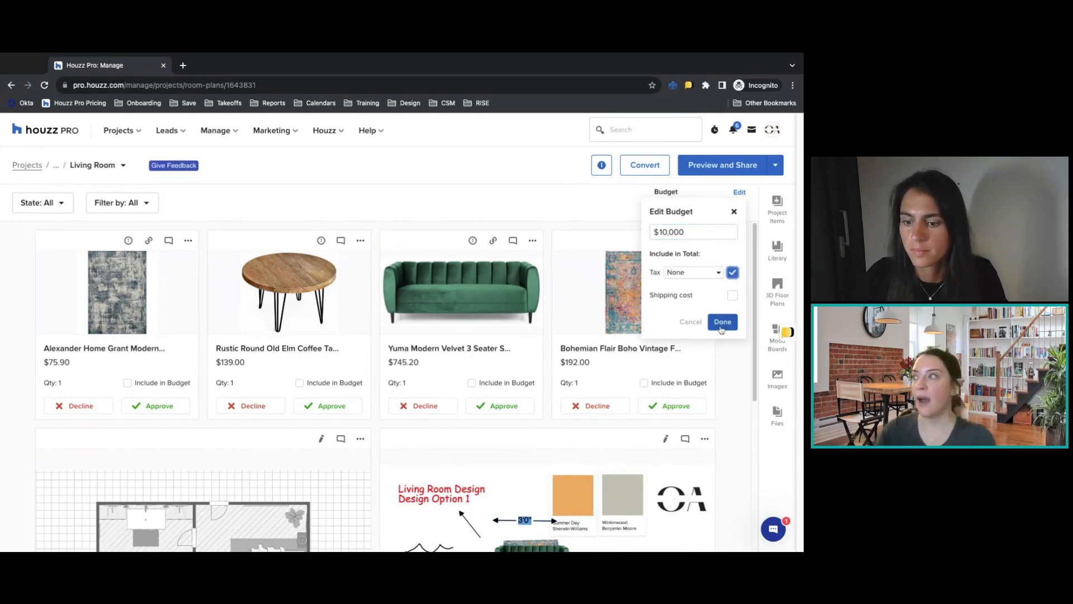
left_click(693, 272)
left_click(704, 316)
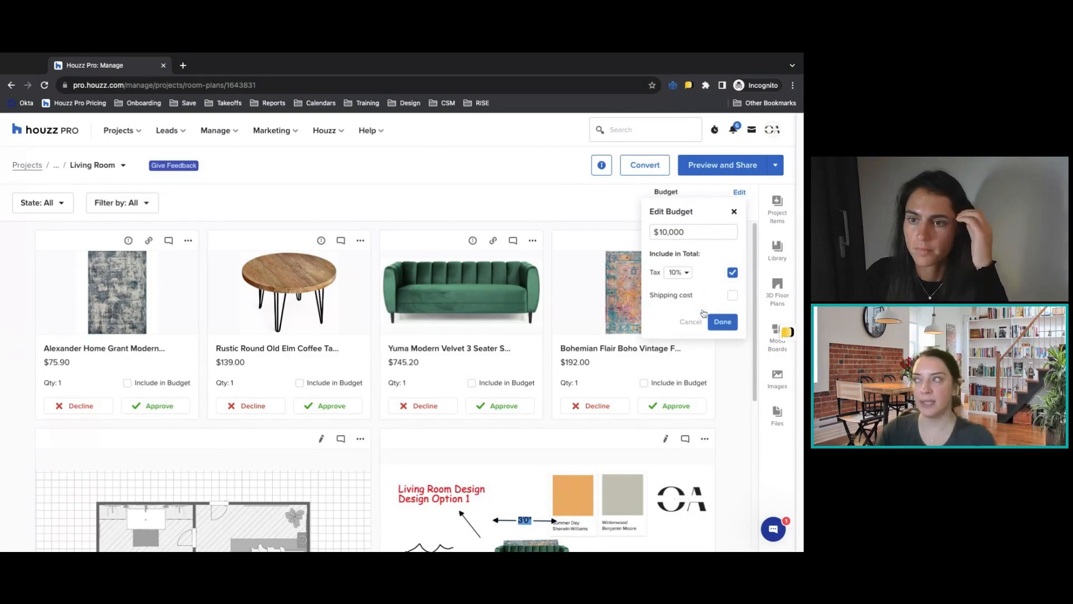
View the form for creating a new sales tax rate, cancel it, and save the room's budget settings.
left_click(678, 272)
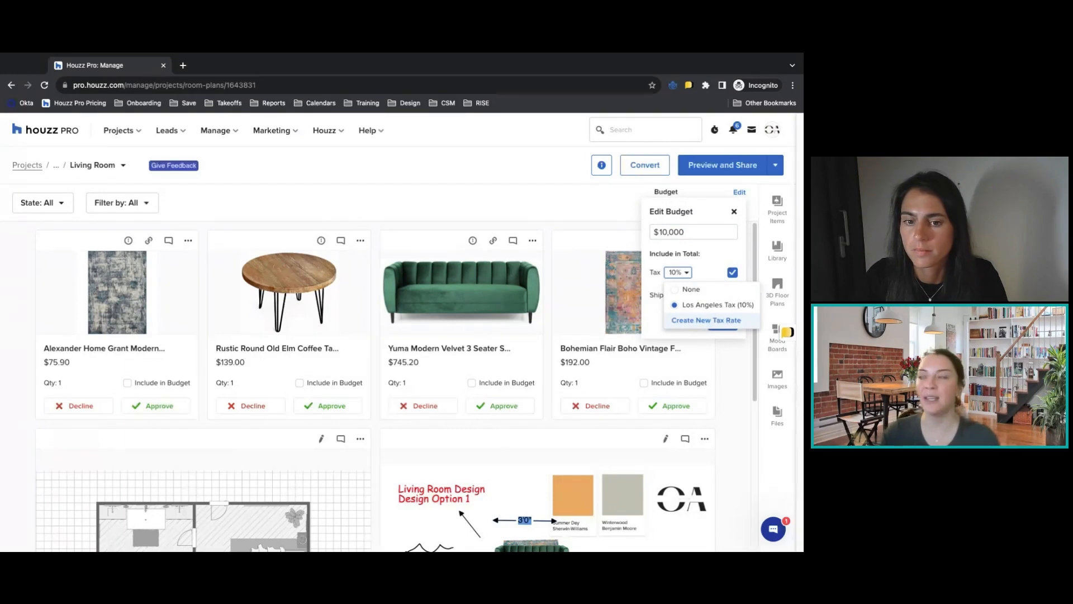
left_click(706, 320)
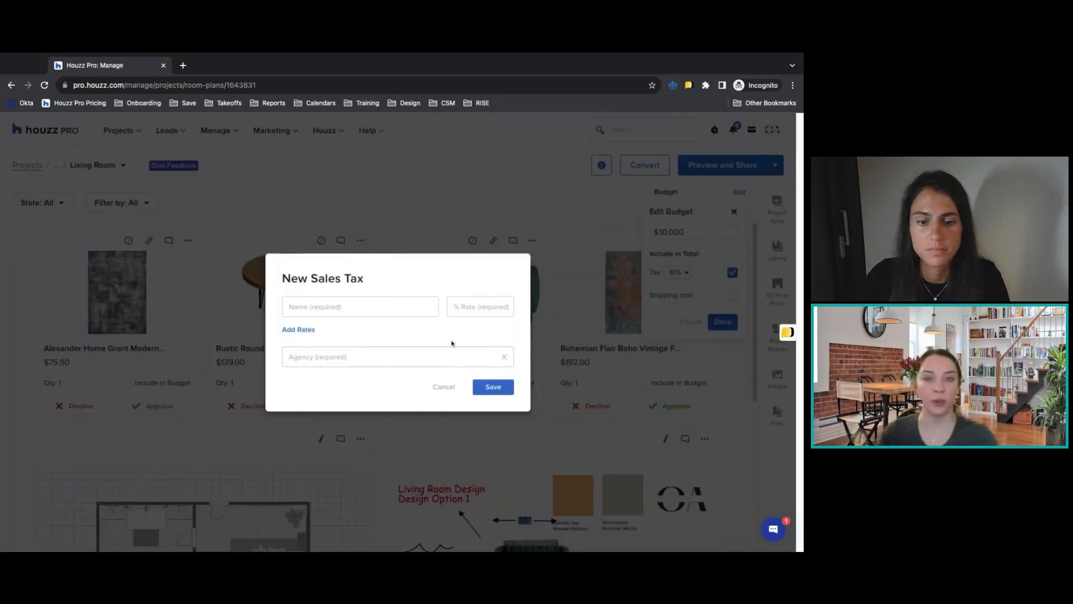
left_click(453, 388)
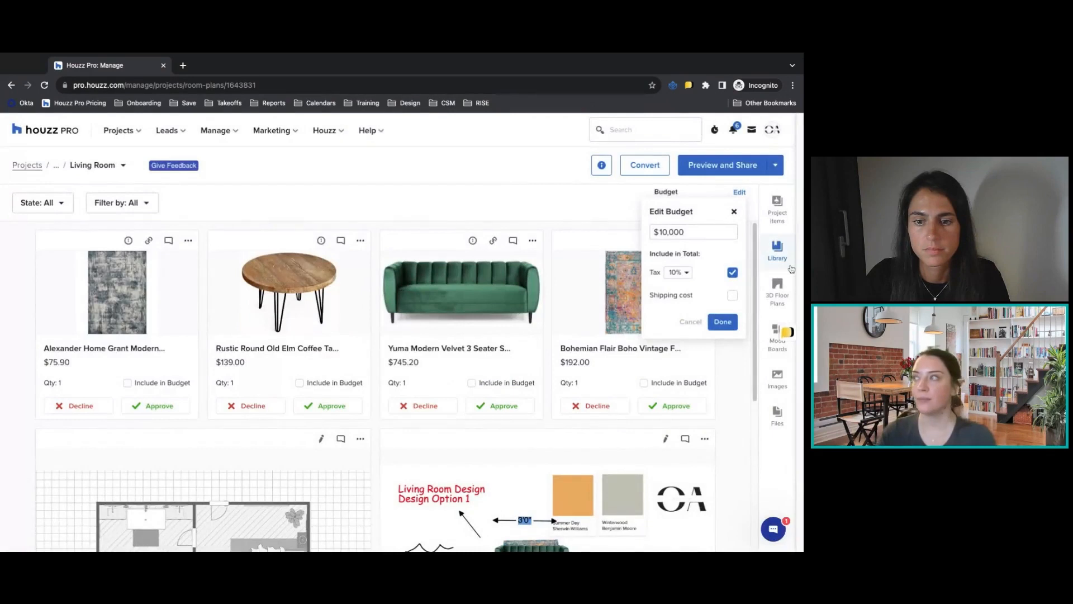
left_click(722, 322)
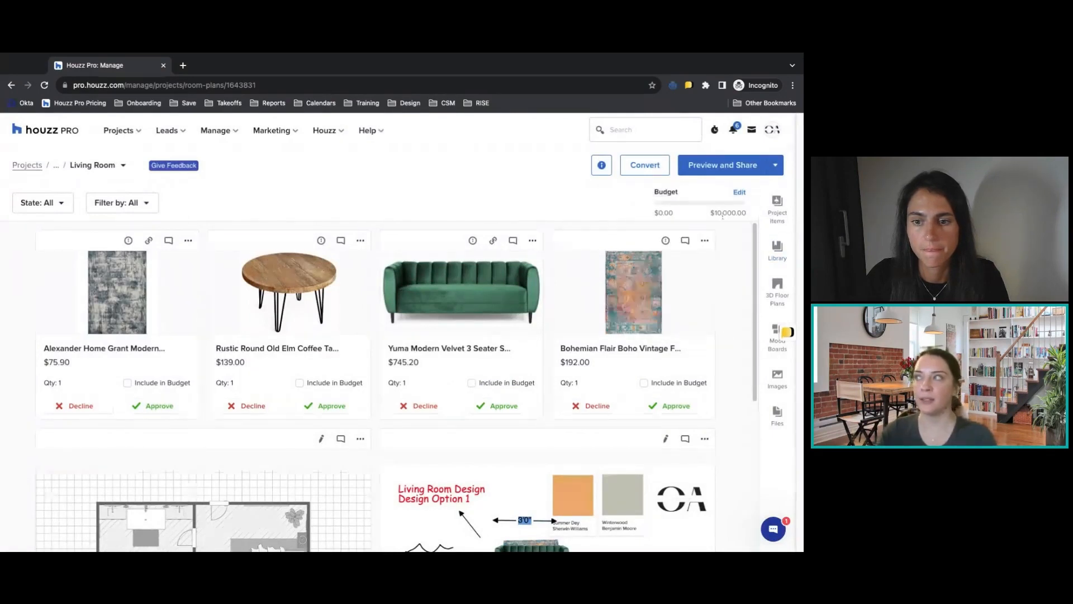
Try including the Yuma Modern Velvet sofa, Alexander Home rug and Rustic Round coffee table in the budget, and exclude them again.
left_click(472, 383)
left_click(128, 383)
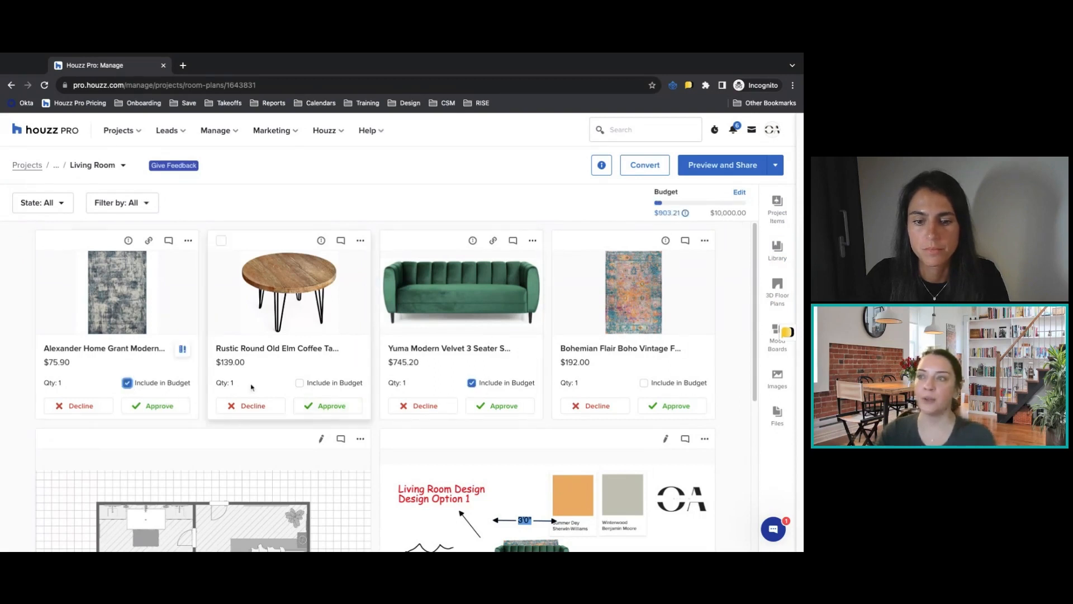
left_click(300, 383)
left_click(300, 383)
left_click(127, 383)
left_click(472, 383)
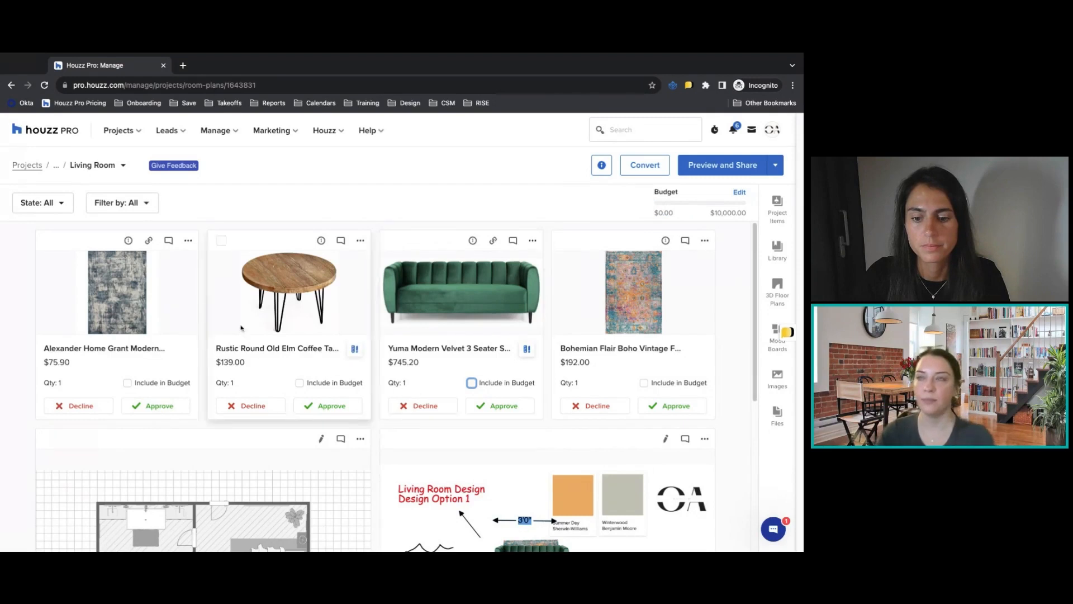
Open the item overview of the Alexander Home Grant Modern rug and review its general details fields.
left_click(128, 242)
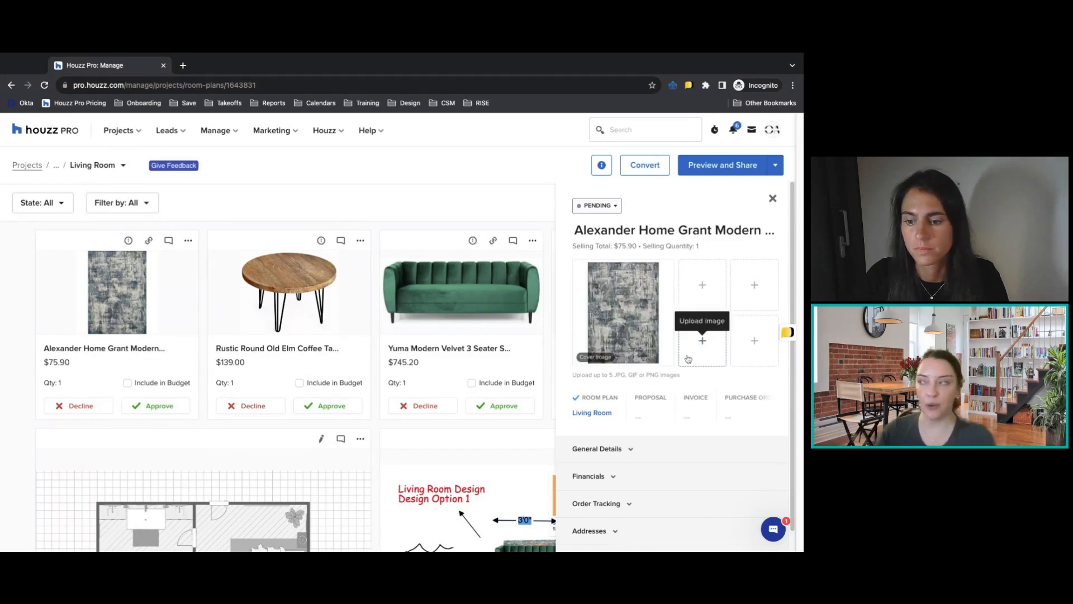
left_click(716, 443)
scroll(725, 413, "down", 2)
scroll(737, 436, "down", 1)
scroll(643, 447, "down", 2)
left_click(655, 432)
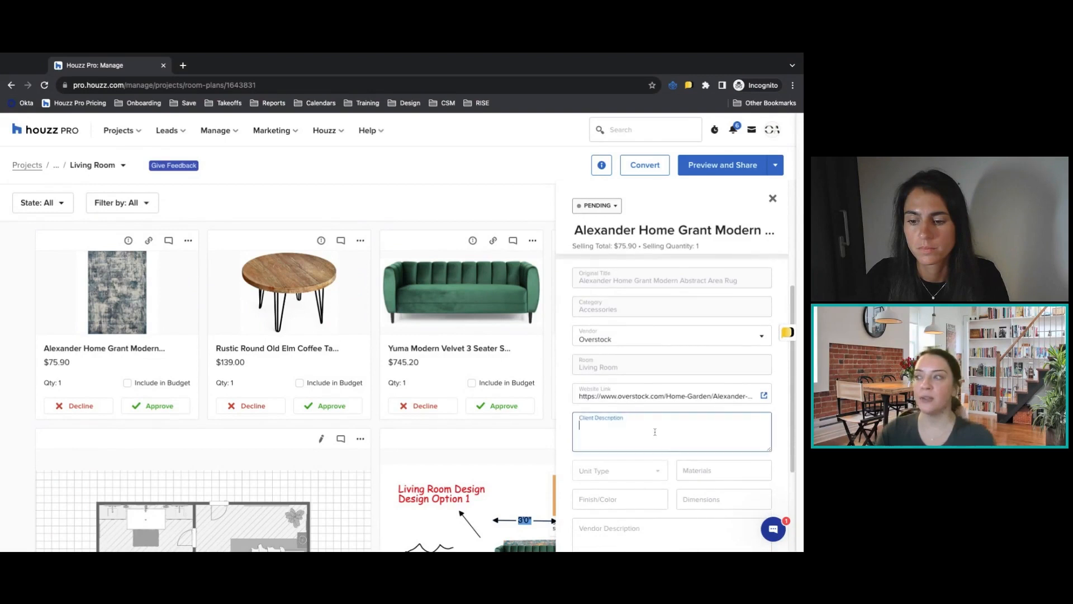
scroll(614, 464, "down", 4)
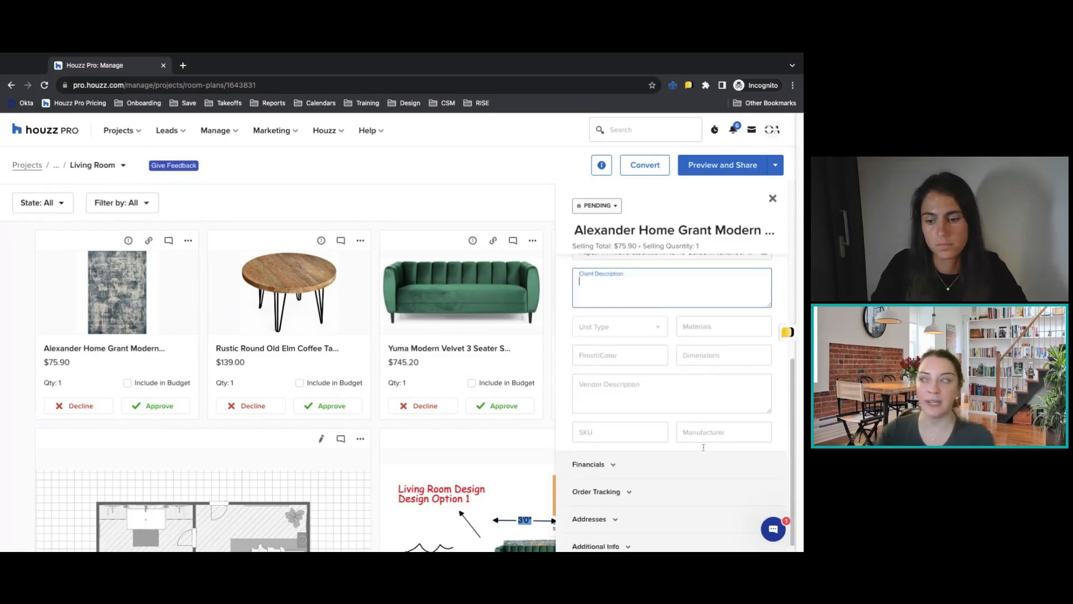
Set the client-facing markup of the Alexander Home Grant Modern rug to 20% in its financials.
left_click(582, 457)
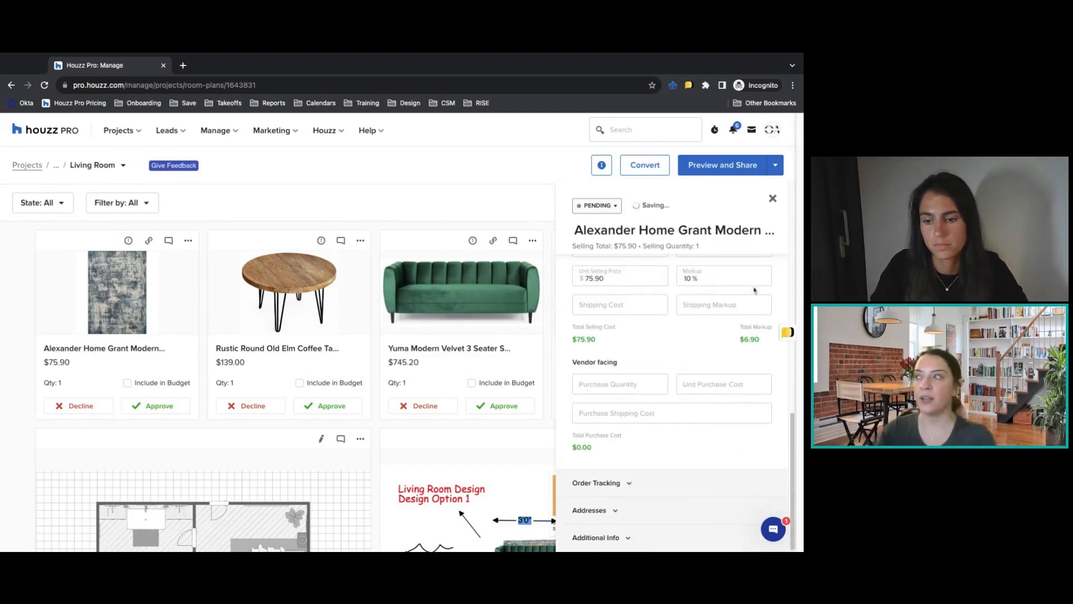
scroll(614, 324, "up", 2)
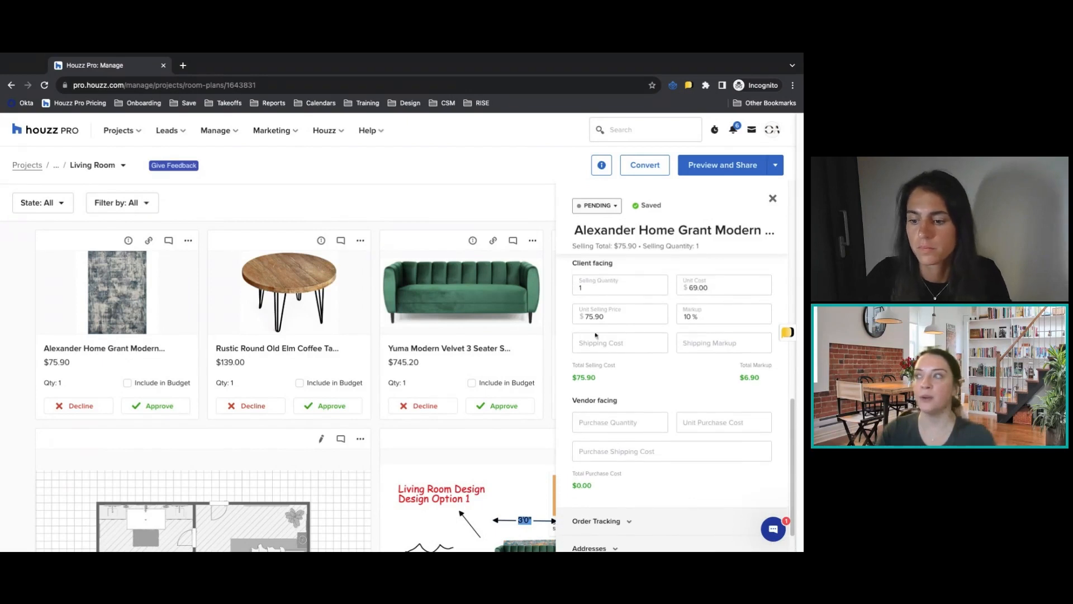
left_click(705, 319)
double_click(689, 316)
type("20")
left_click(700, 389)
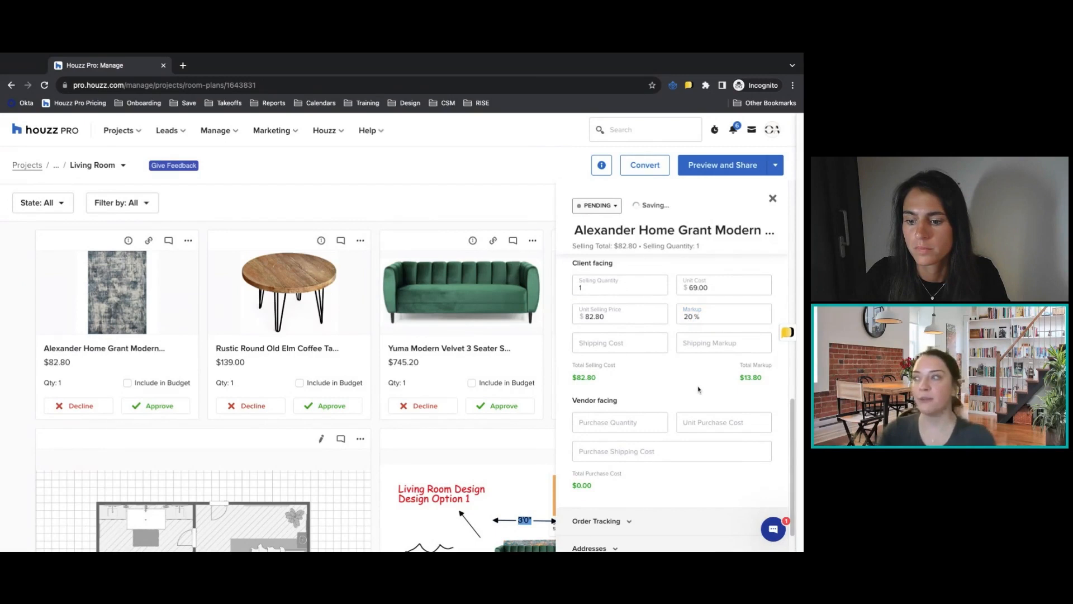
Review the rug's vendor-facing costs and order tracking fields, close the overview, and view its linked retailer product page.
scroll(708, 414, "down", 1)
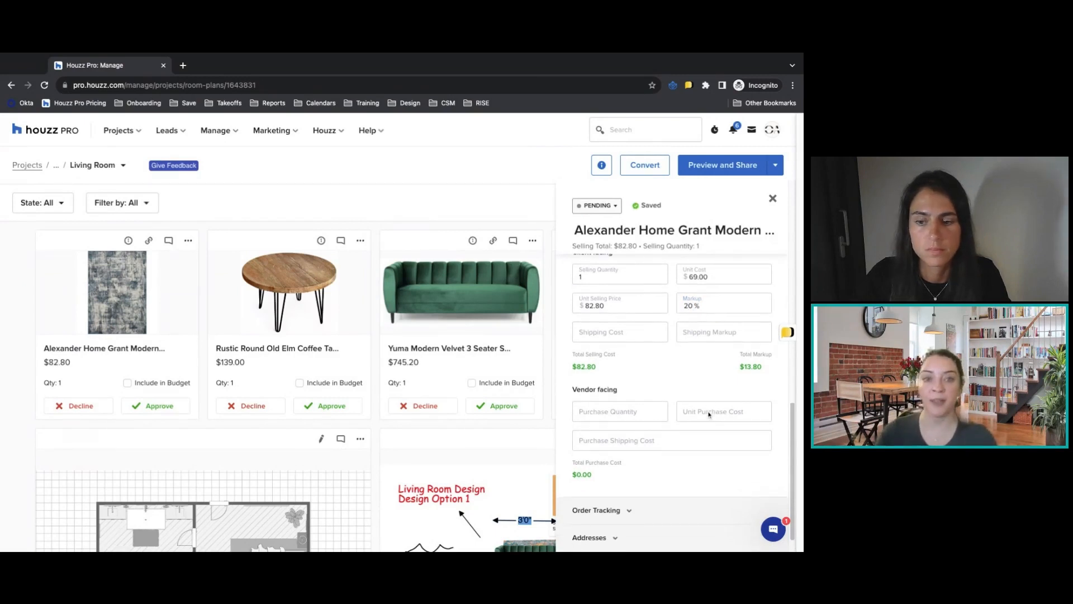
scroll(701, 441, "down", 2)
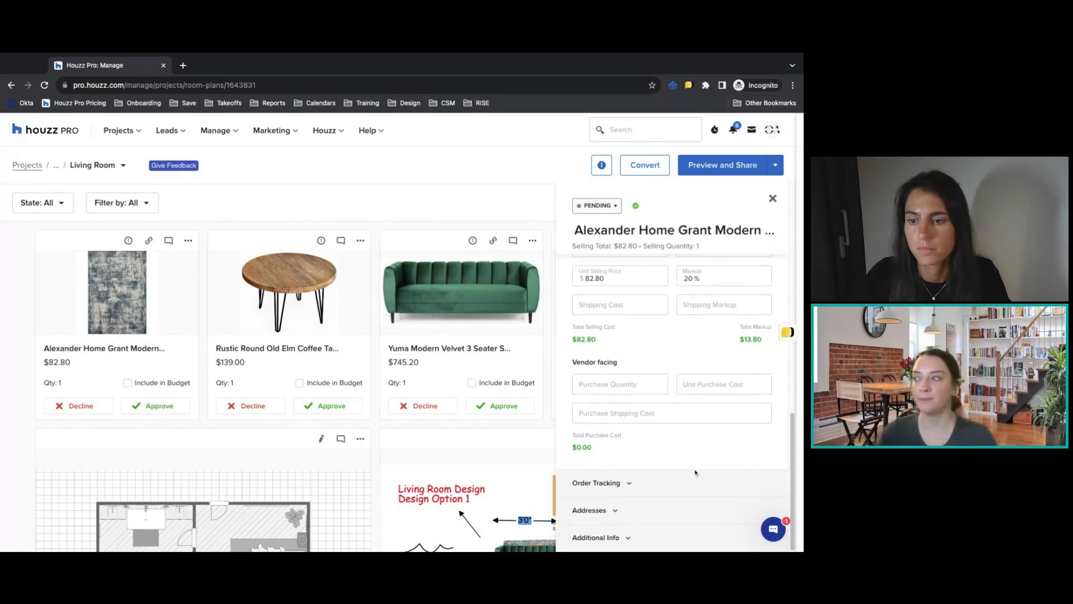
left_click(594, 485)
scroll(654, 503, "down", 5)
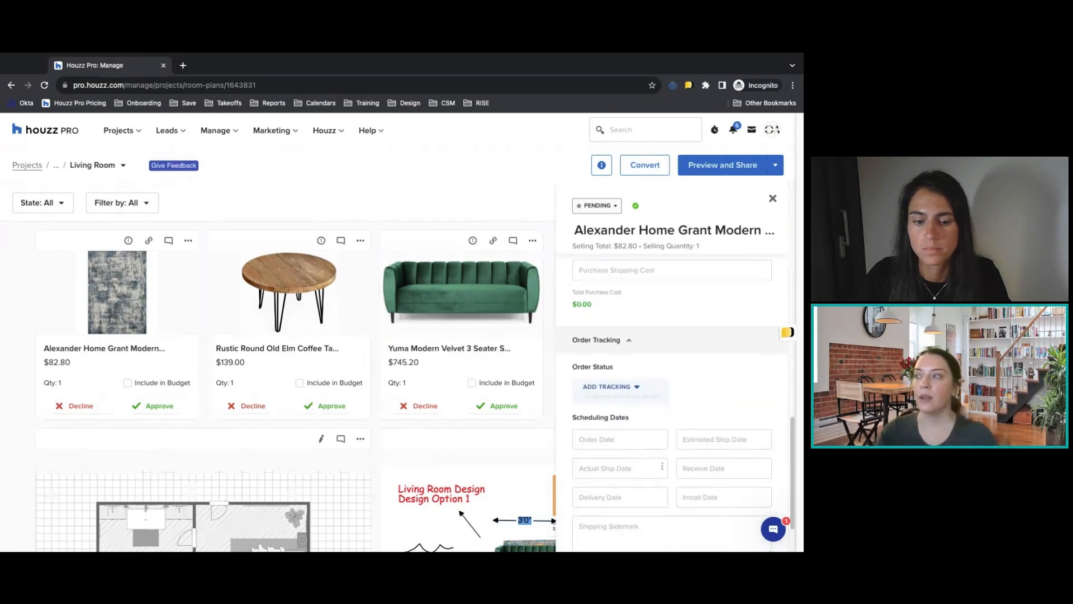
scroll(716, 457, "down", 2)
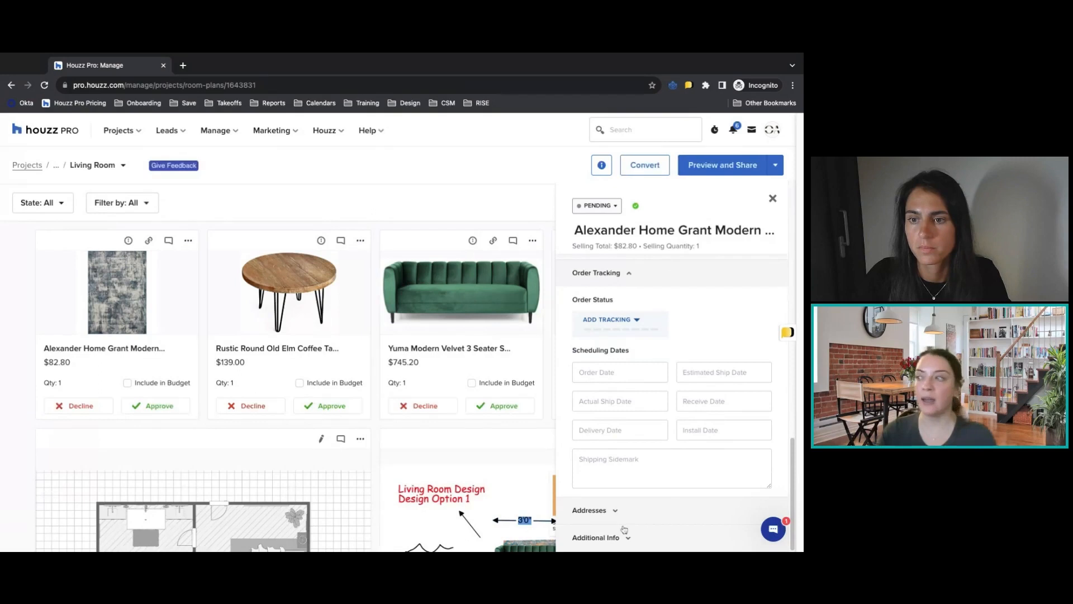
left_click(772, 199)
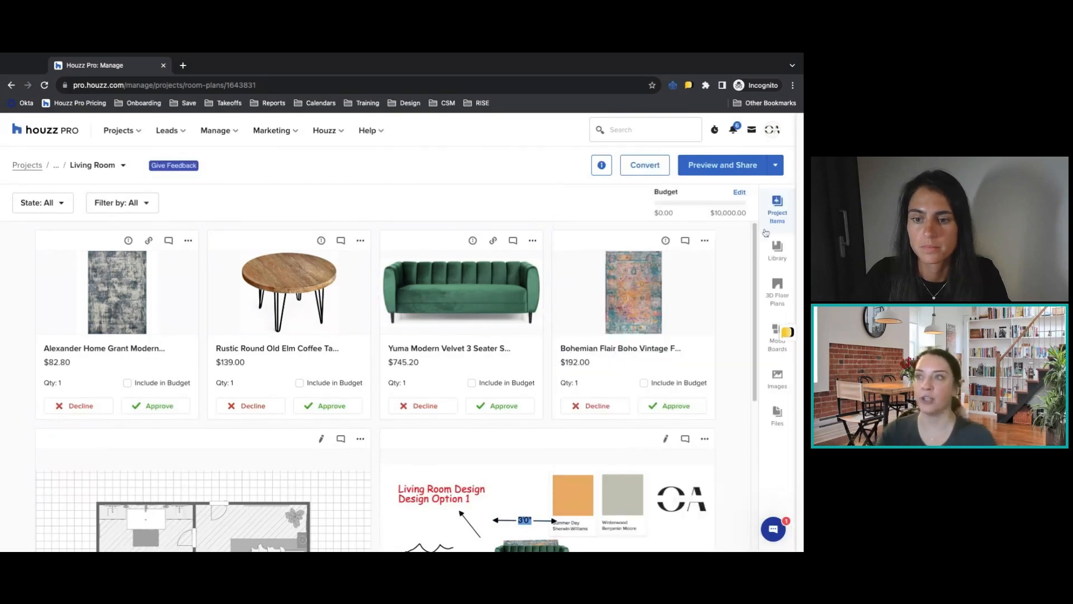
left_click(148, 240)
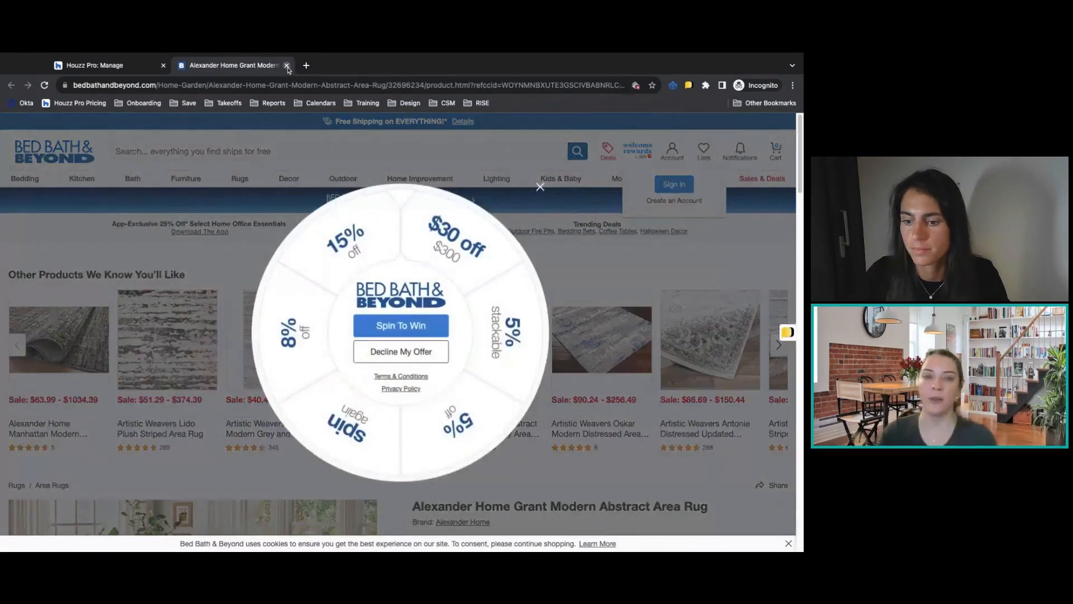
left_click(286, 66)
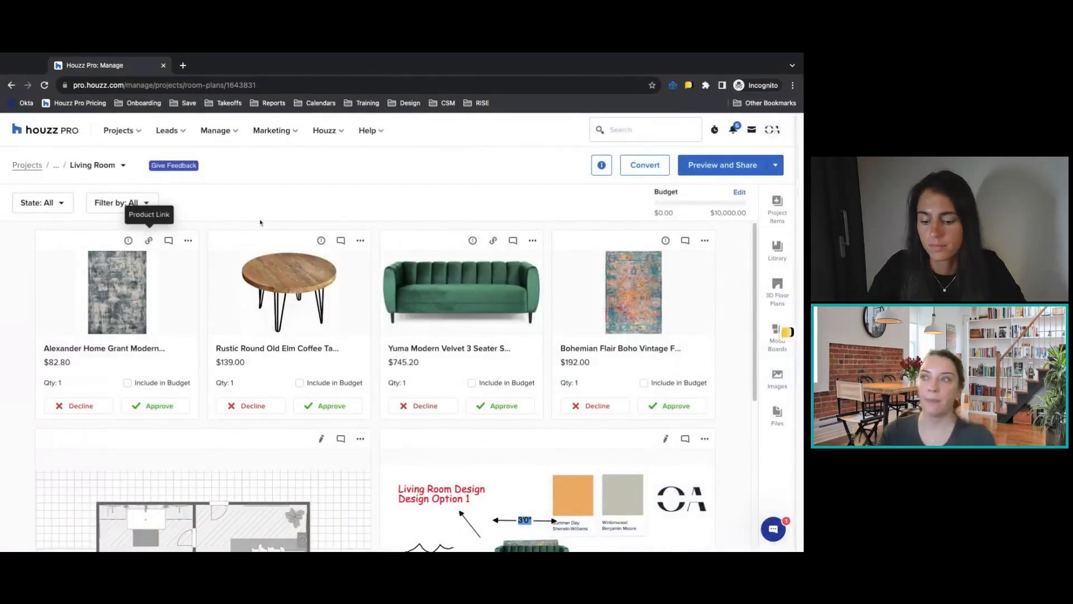
Post a team comment on the Alexander Home rug mentioning a team member with "Does this come in another size", and close the comments.
left_click(168, 242)
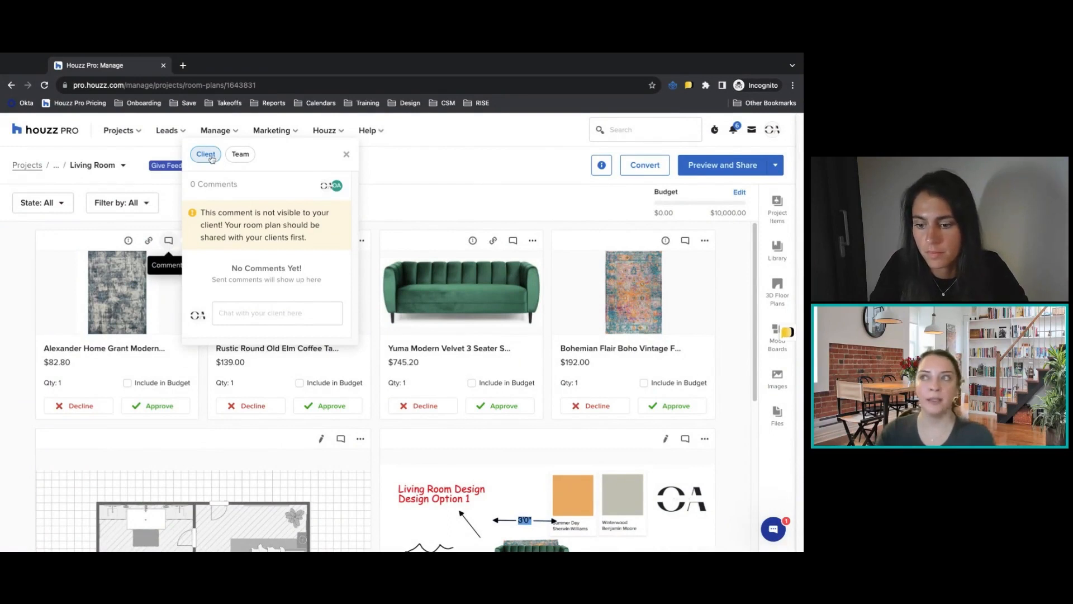
left_click(241, 156)
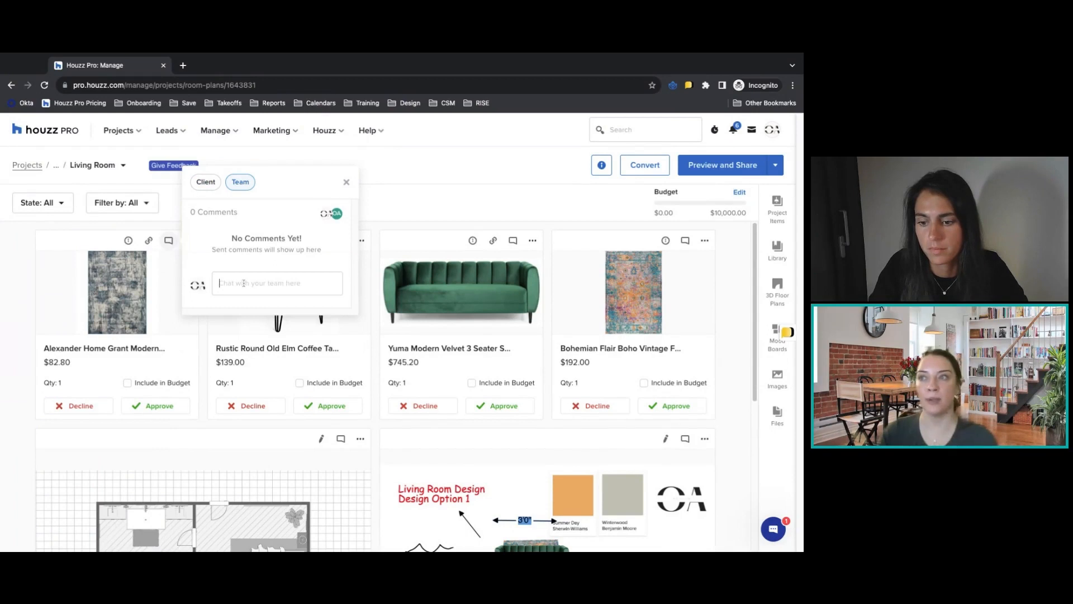
type("@orion")
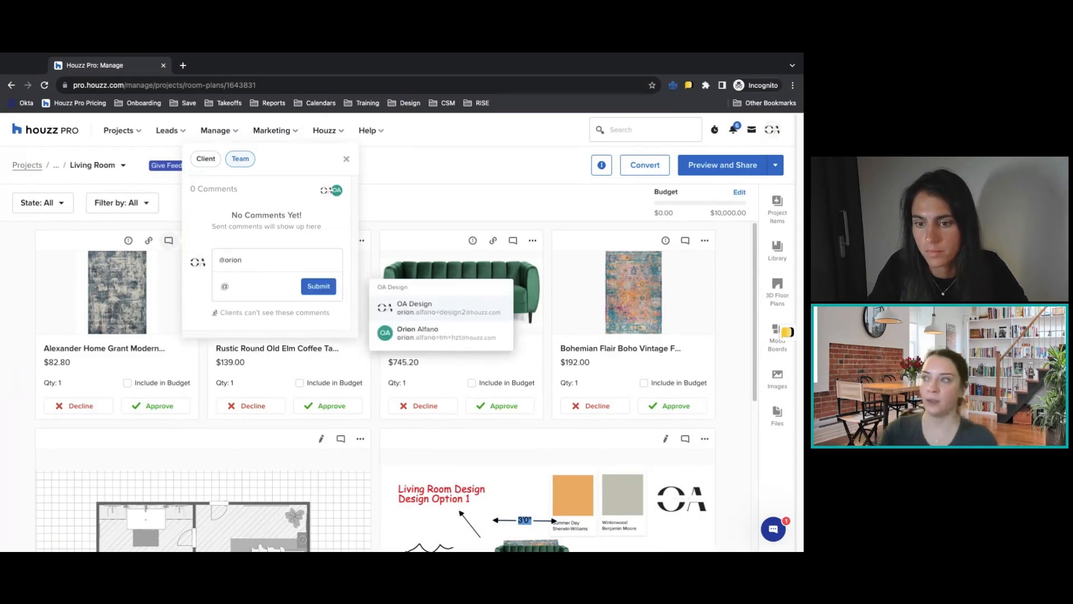
left_click(419, 338)
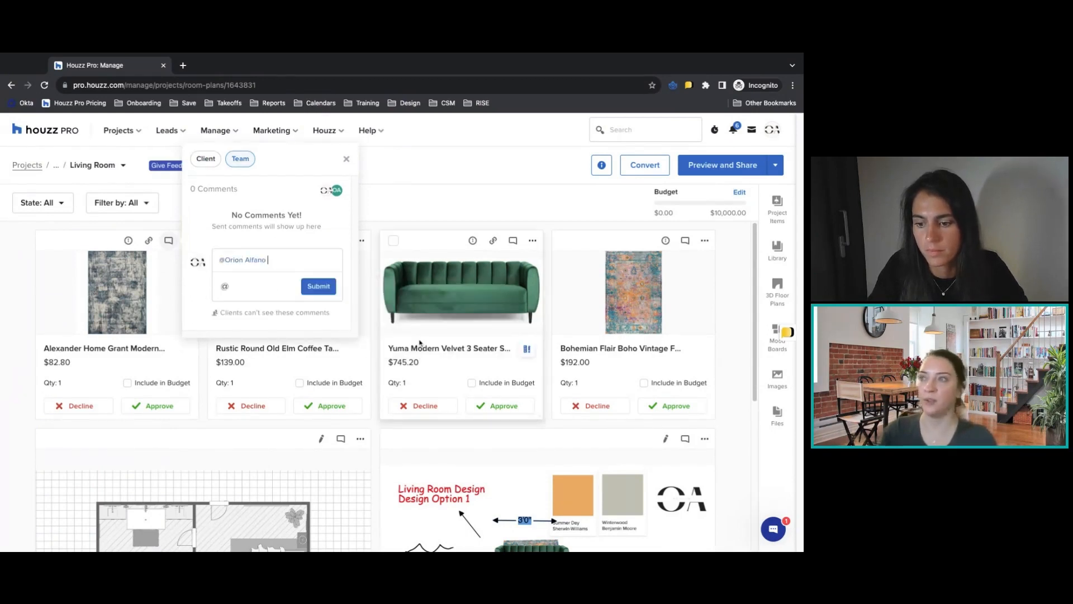
type("Do")
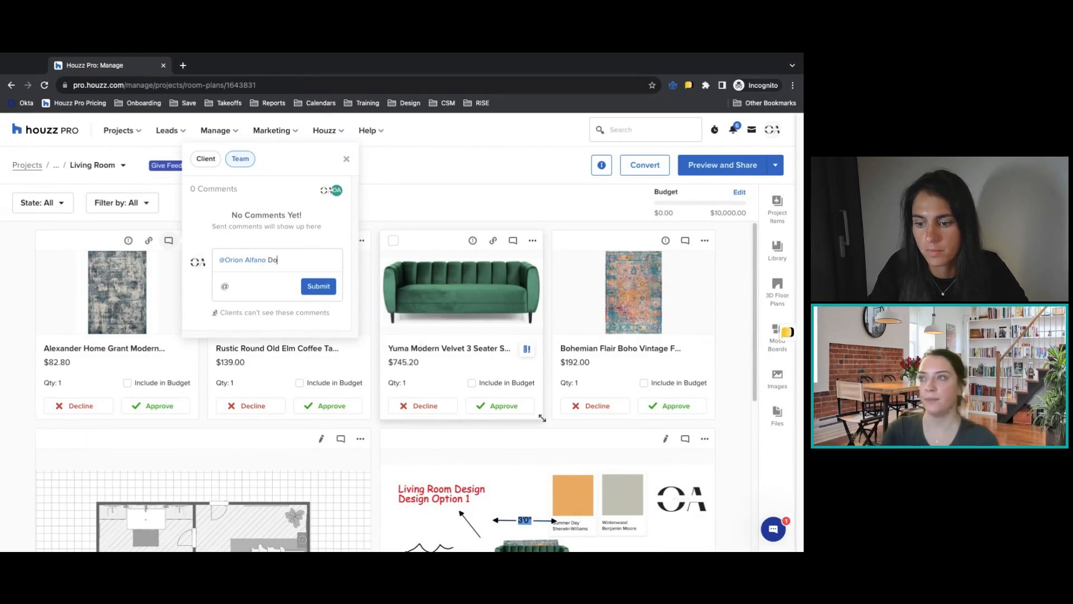
type("es this come in another size")
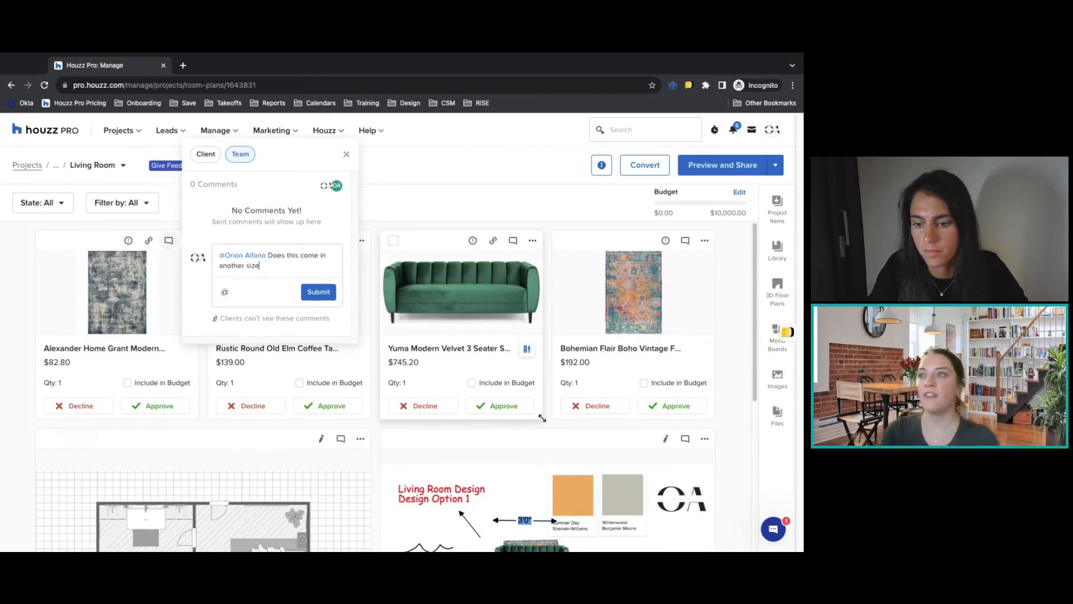
left_click(316, 292)
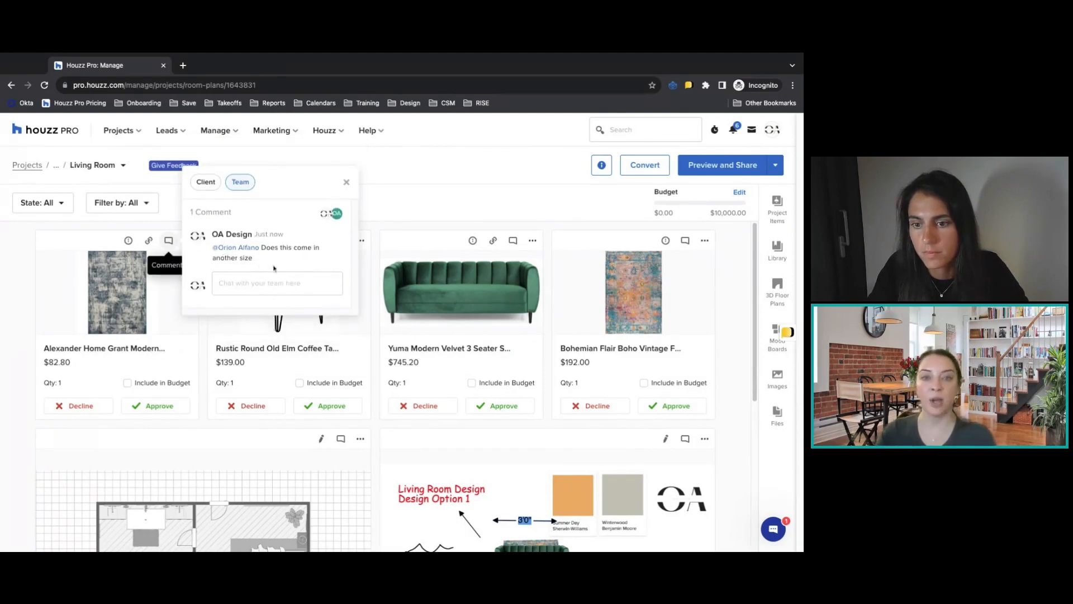
left_click(205, 182)
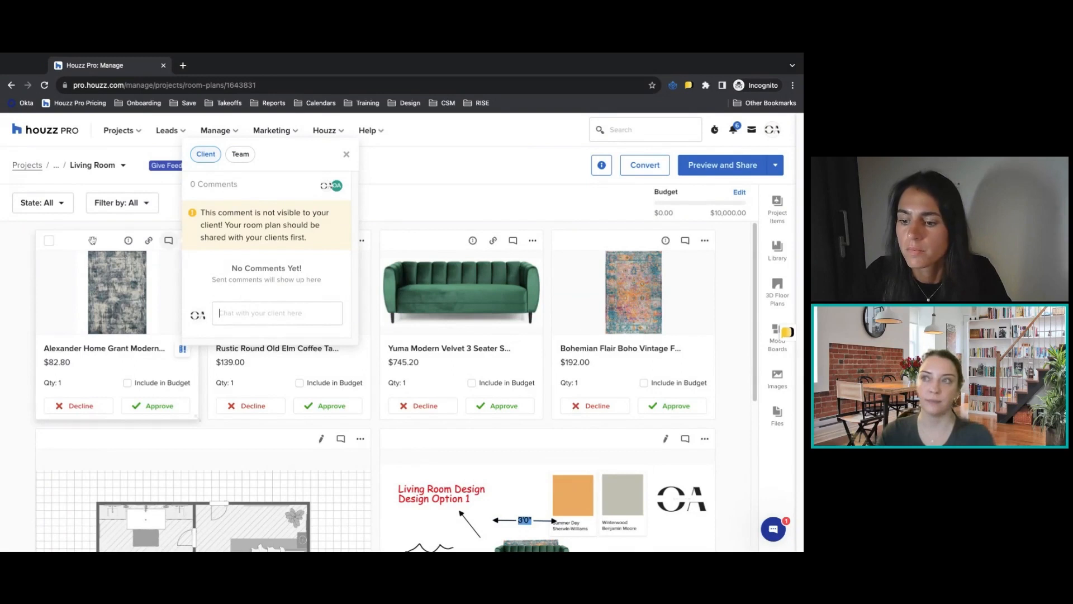
left_click(346, 154)
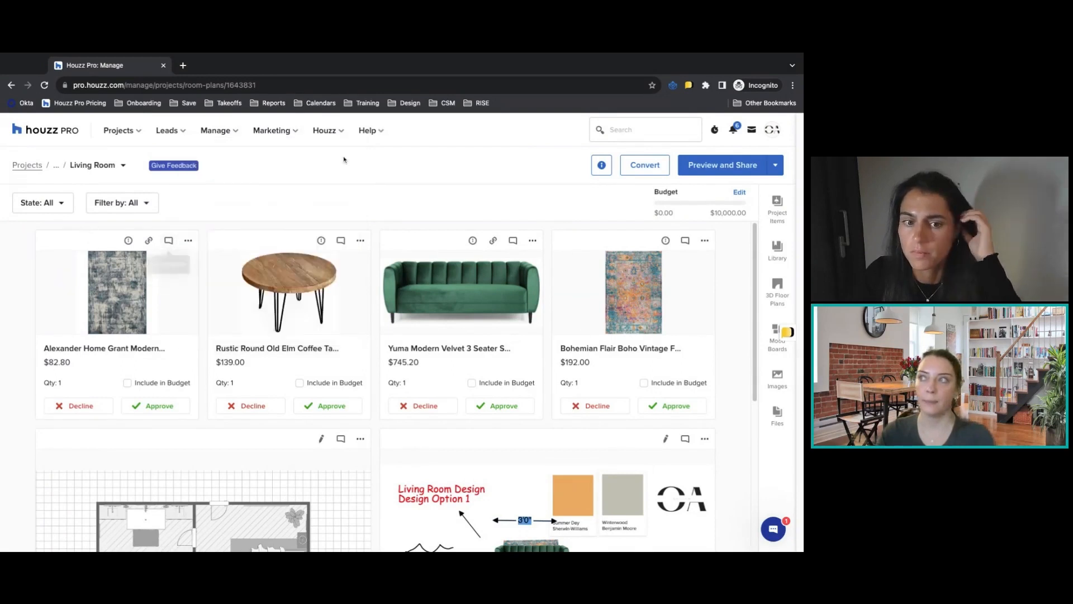
Try the Medium size for the Alexander Home rug's tile in the room plan, and restore it to Small.
left_click(189, 241)
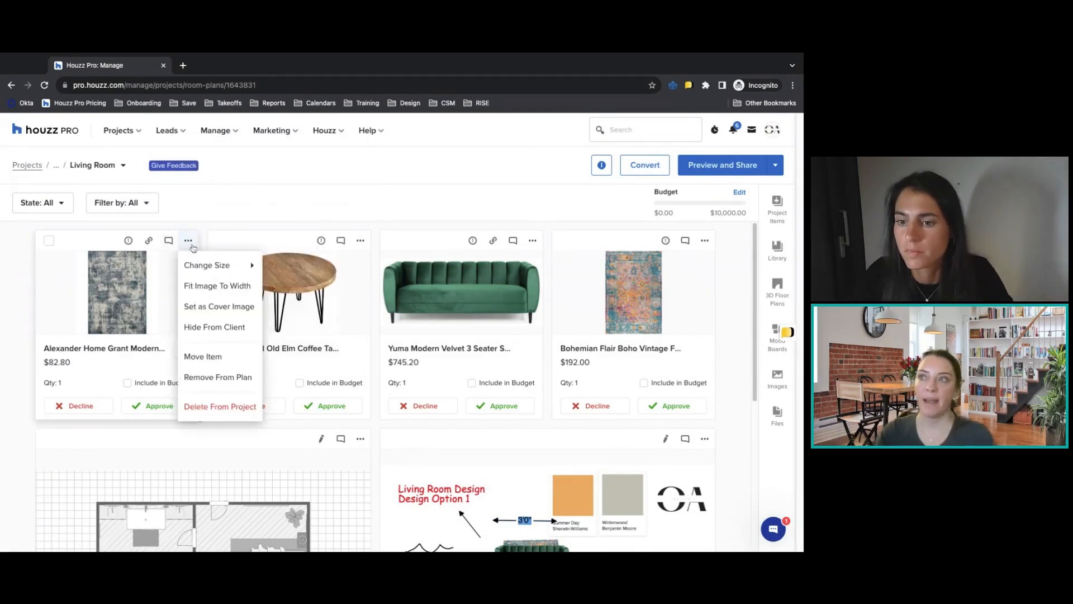
mouse_move(212, 265)
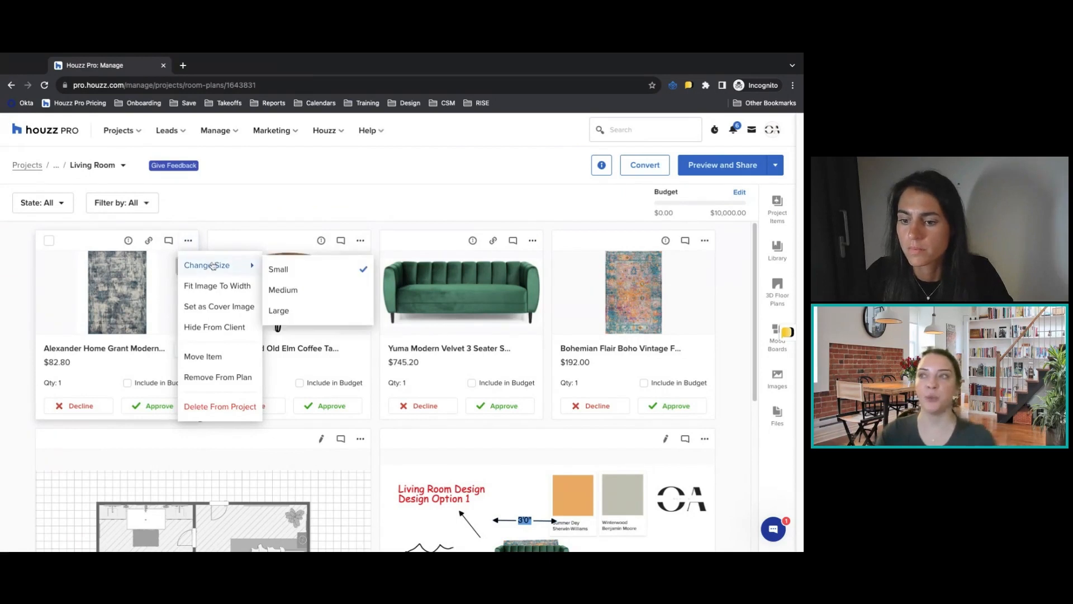
left_click(290, 290)
left_click(361, 241)
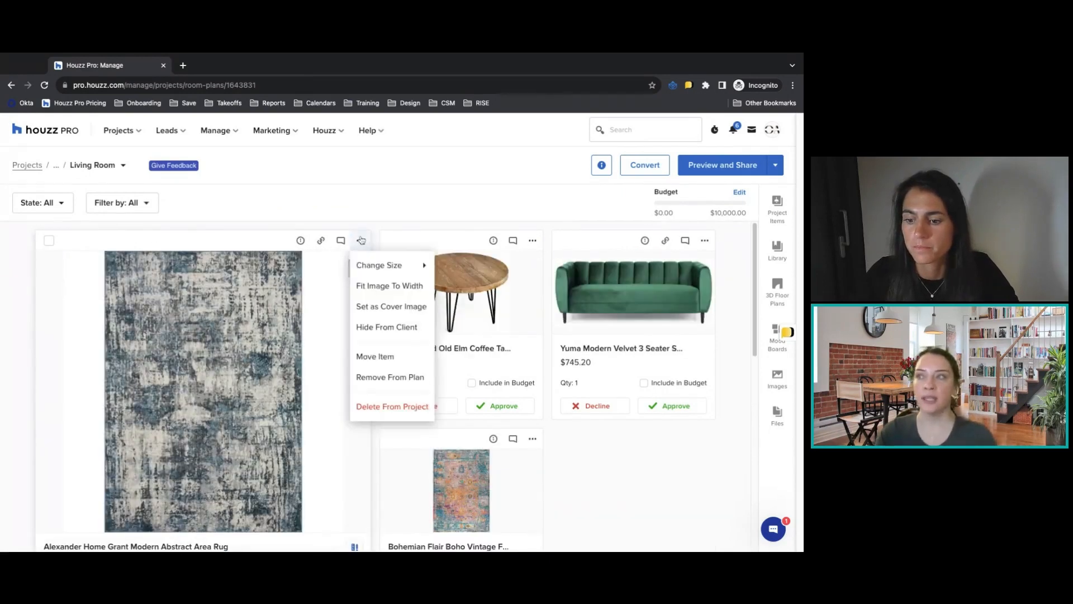
mouse_move(385, 265)
left_click(448, 267)
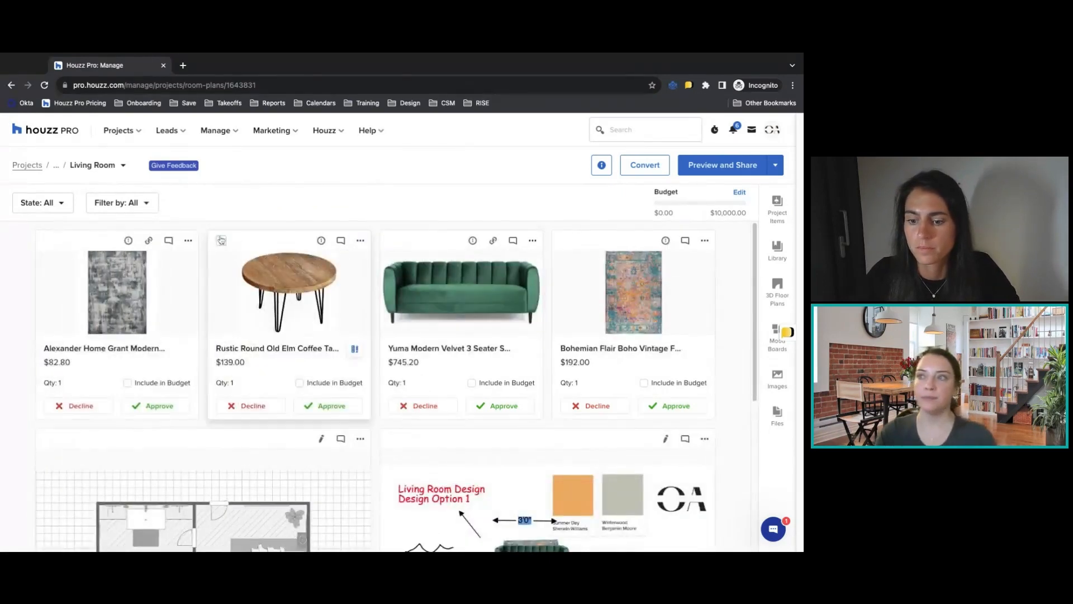
left_click(187, 240)
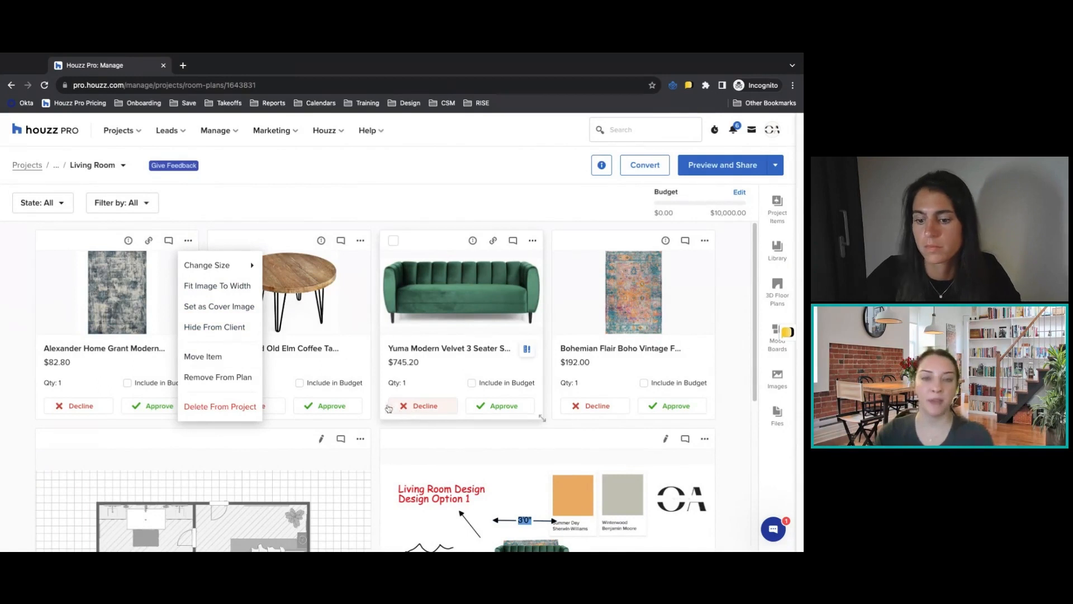
left_click(411, 475)
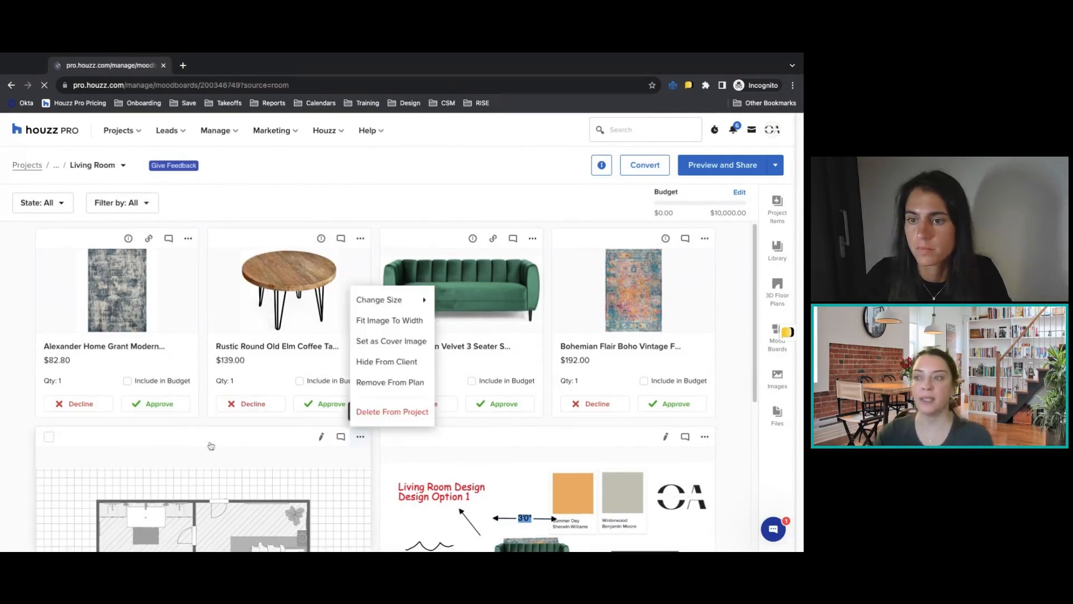
left_click(10, 86)
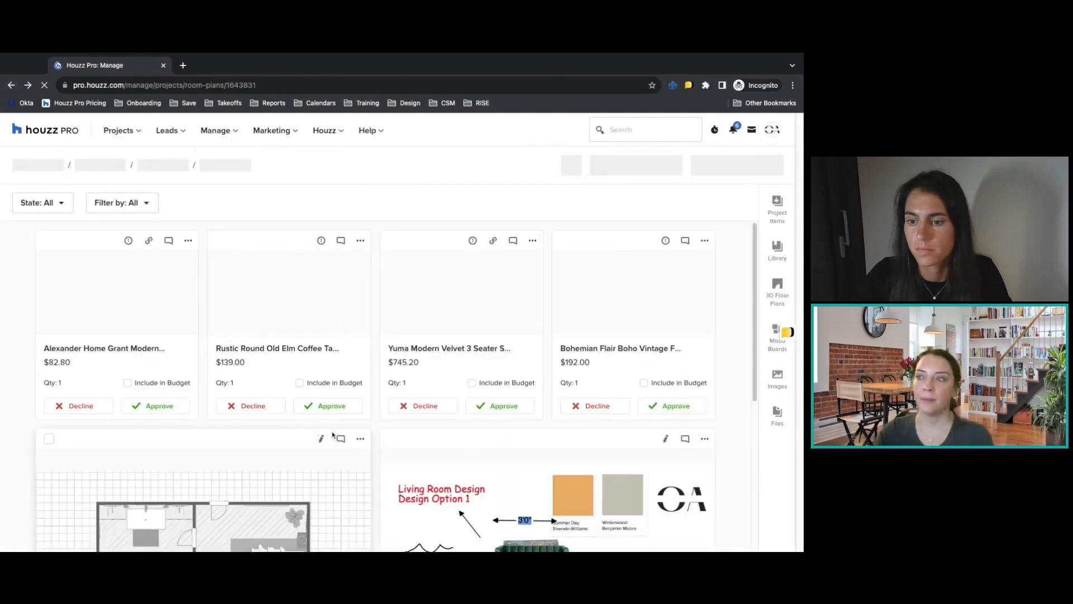
Hide the floor plan item from the client in the Living Room plan.
left_click(360, 439)
left_click(377, 364)
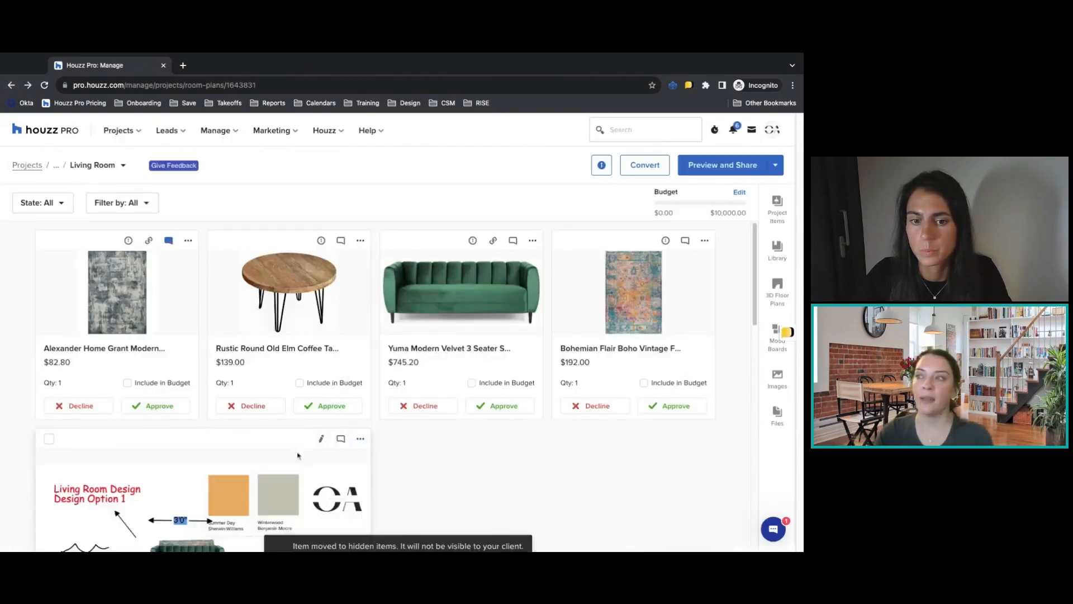
scroll(444, 434, "down", 2)
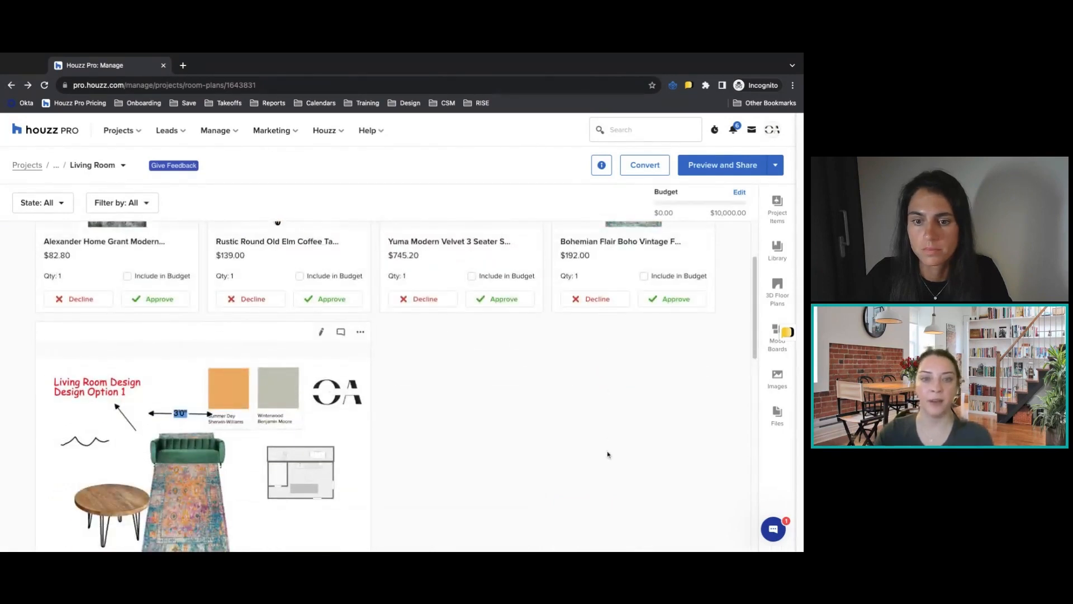
scroll(607, 454, "up", 2)
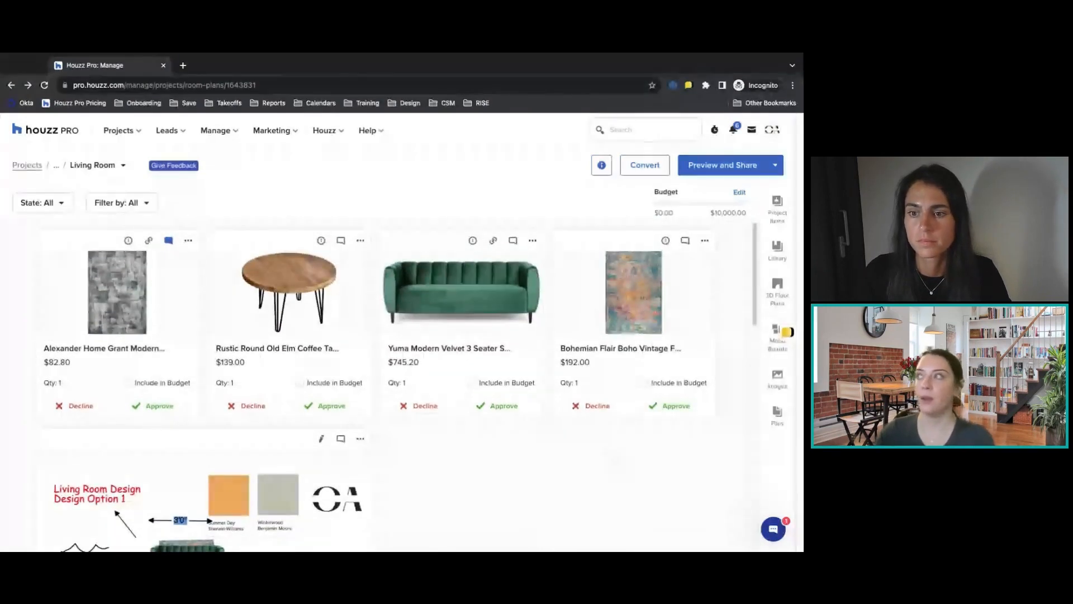
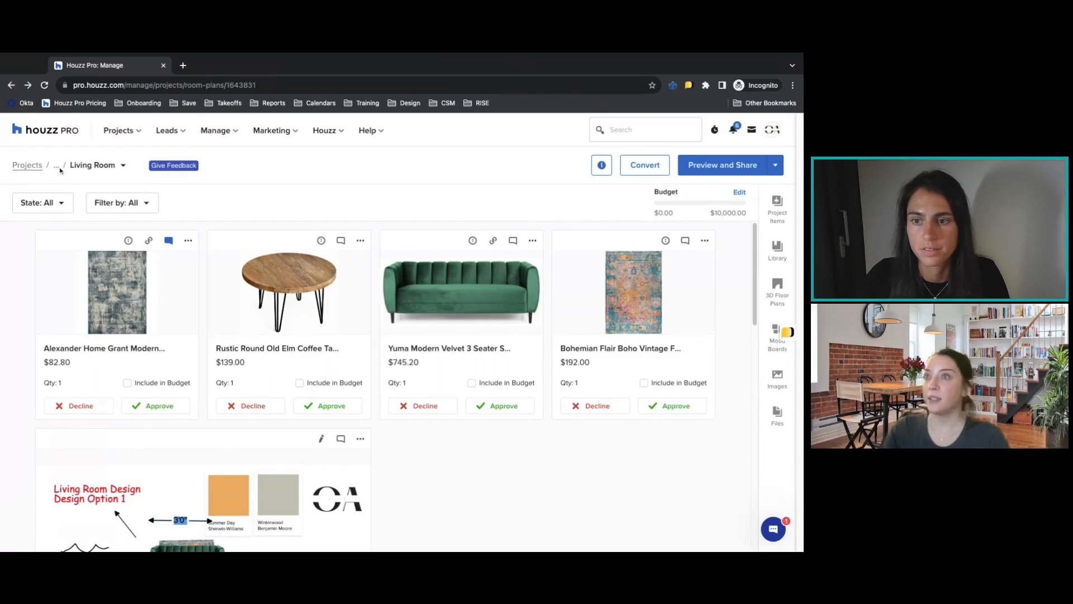
Replace the Living Room plan's cover image with the photo of a white vaulted room with a chandelier.
left_click(602, 168)
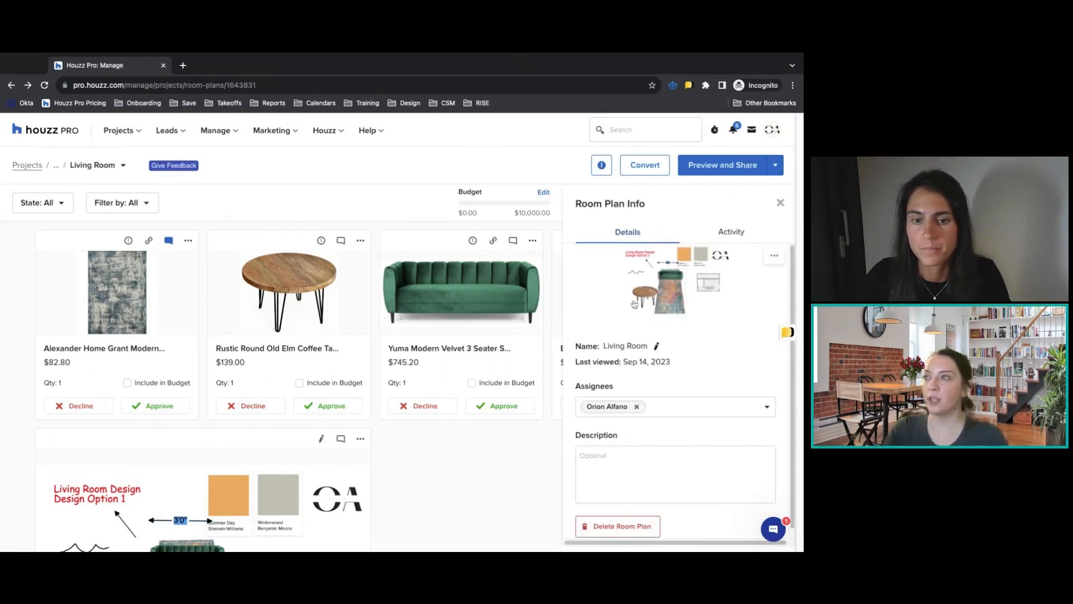
left_click(774, 256)
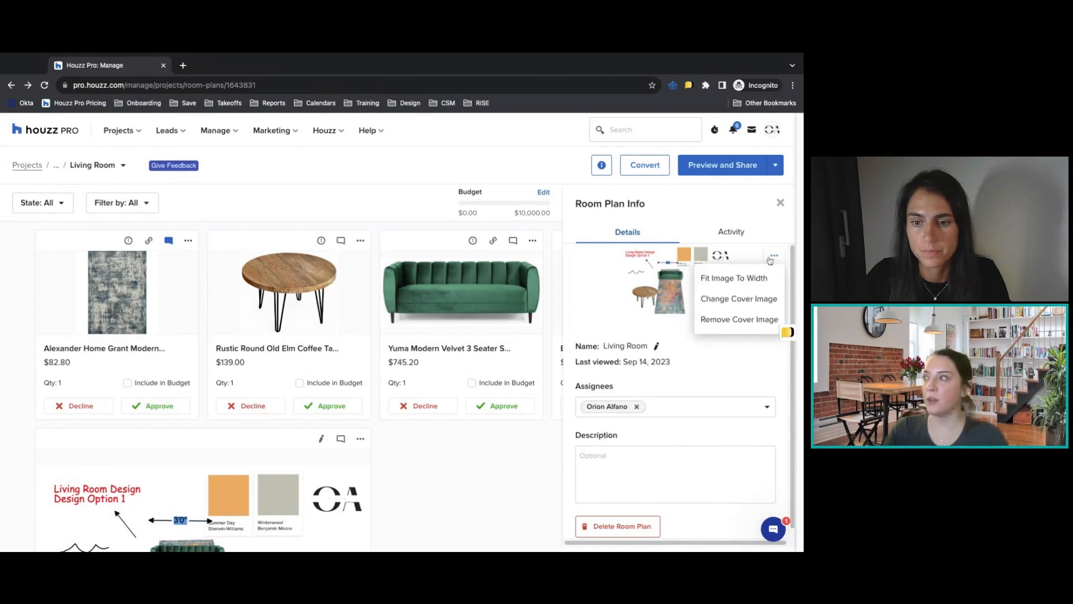
left_click(740, 299)
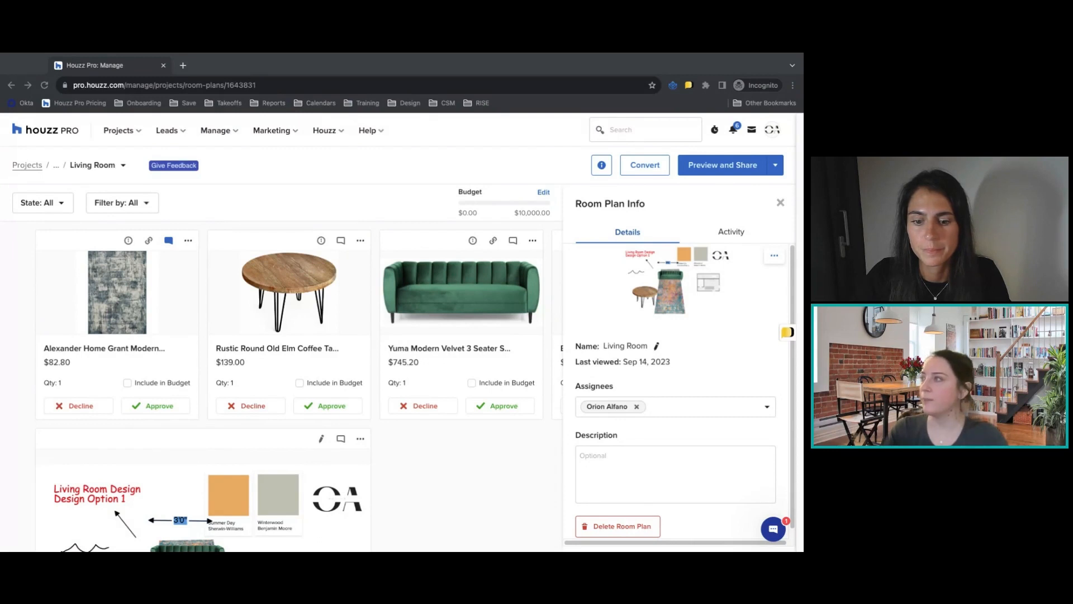
key("Return")
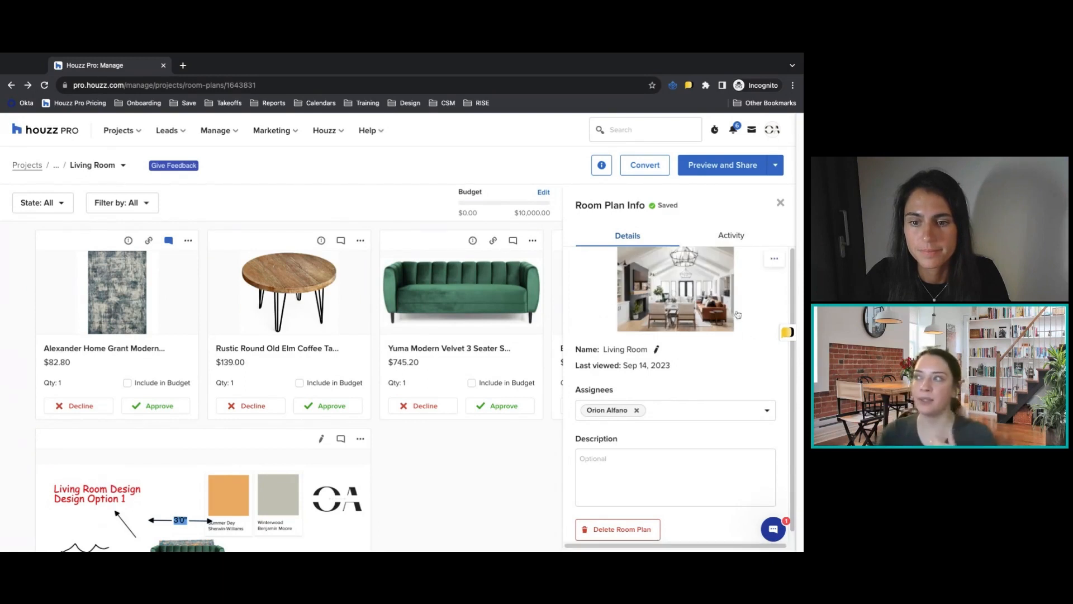
View the Living Room cover in the project's room plans list and reopen the plan.
left_click(56, 167)
left_click(72, 214)
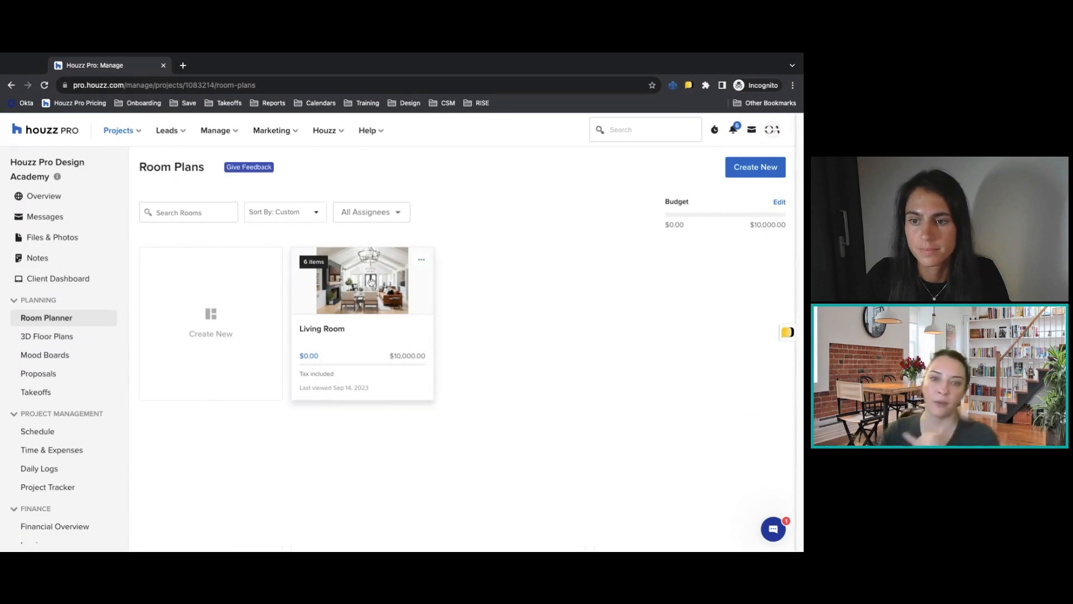
left_click(374, 282)
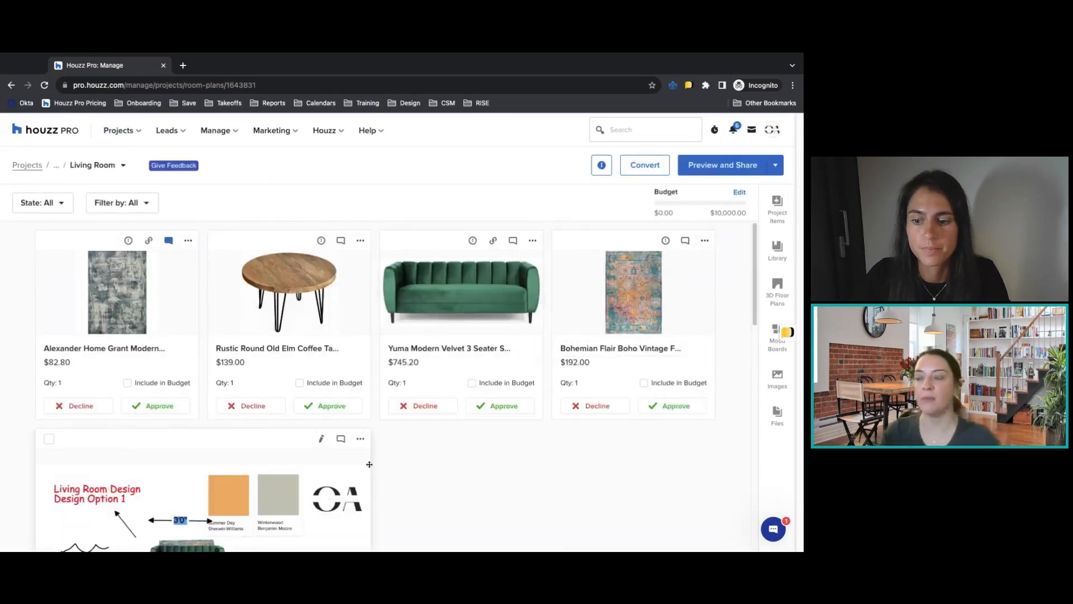
left_click(360, 439)
left_click(386, 372)
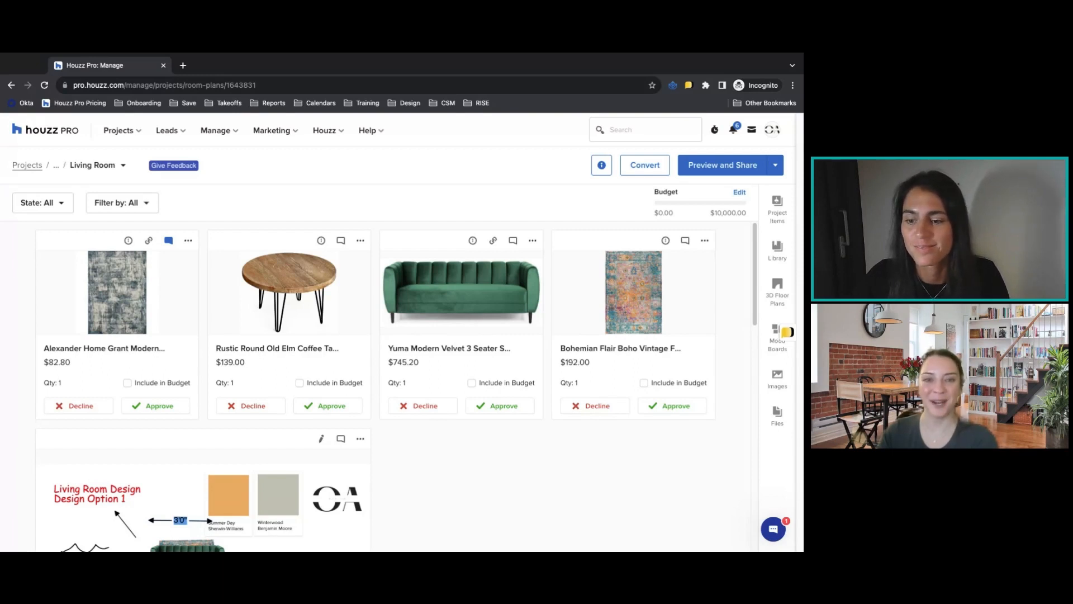
Open the Living Room plan's client preview, try the Show Budget option, and restore it to off.
left_click(719, 162)
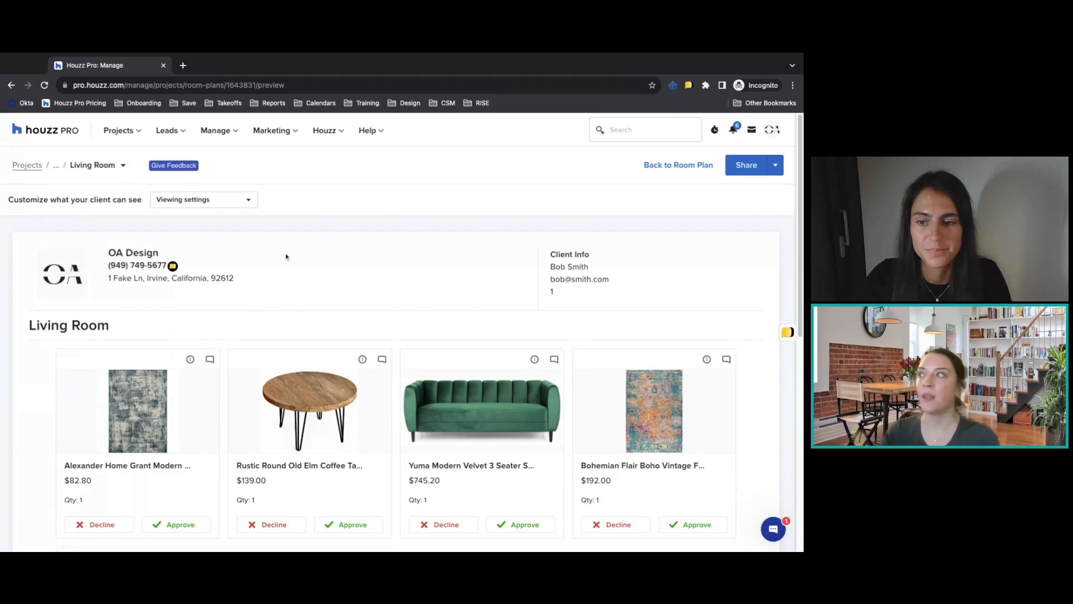
left_click(204, 203)
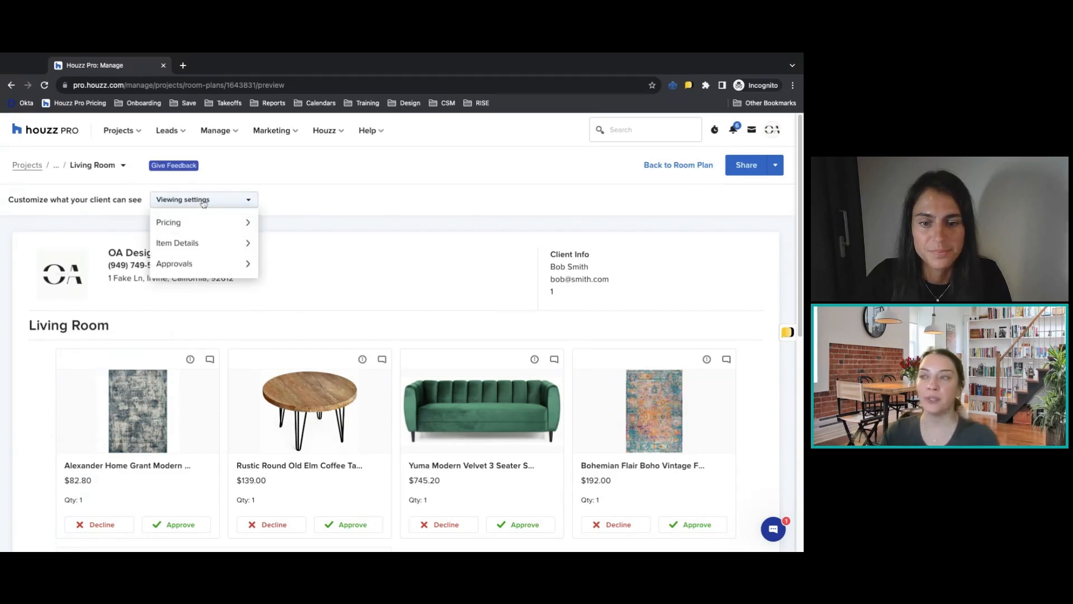
mouse_move(205, 223)
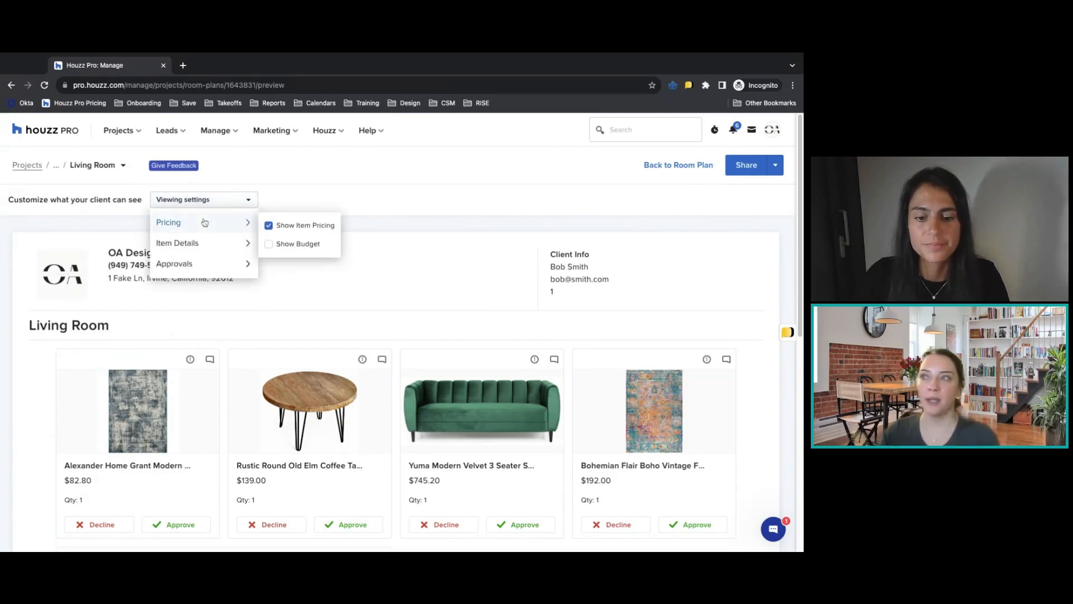
left_click(294, 244)
left_click(293, 244)
Try showing product links in the client preview, and turn them back off.
mouse_move(200, 247)
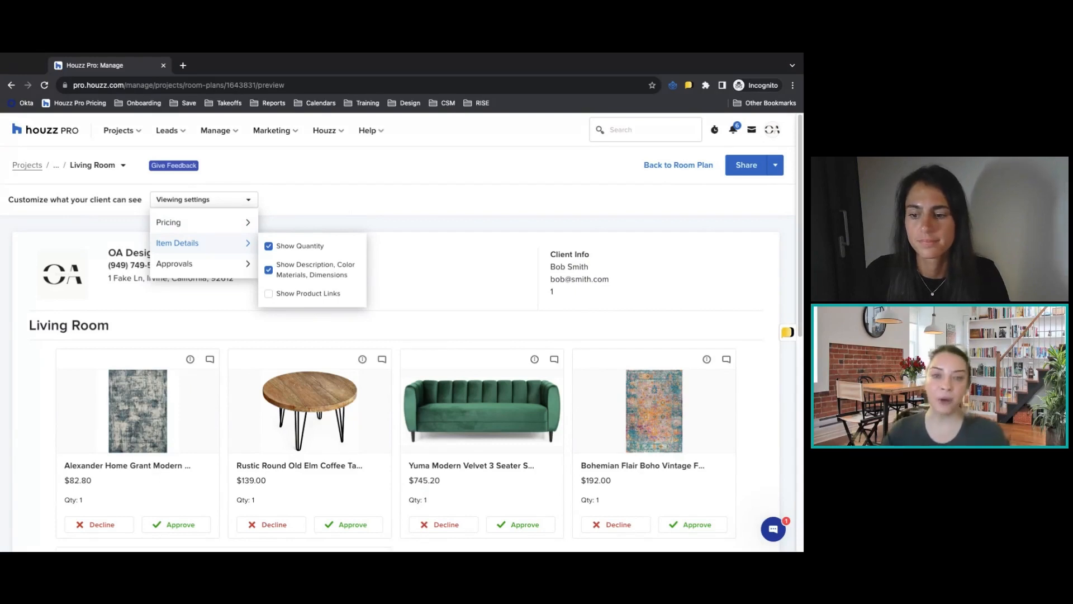
left_click(300, 293)
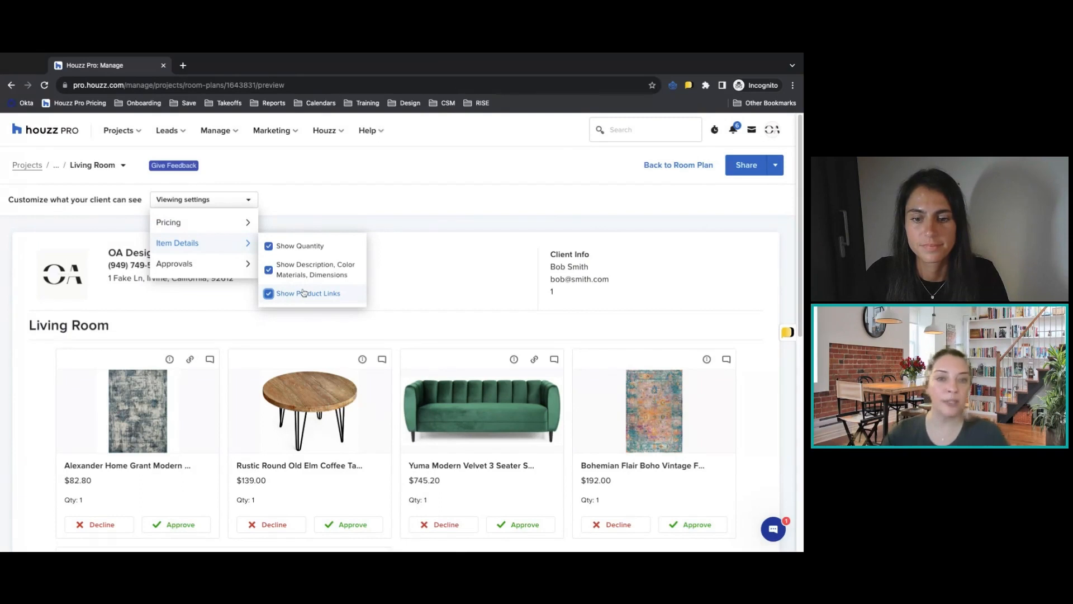
left_click(270, 294)
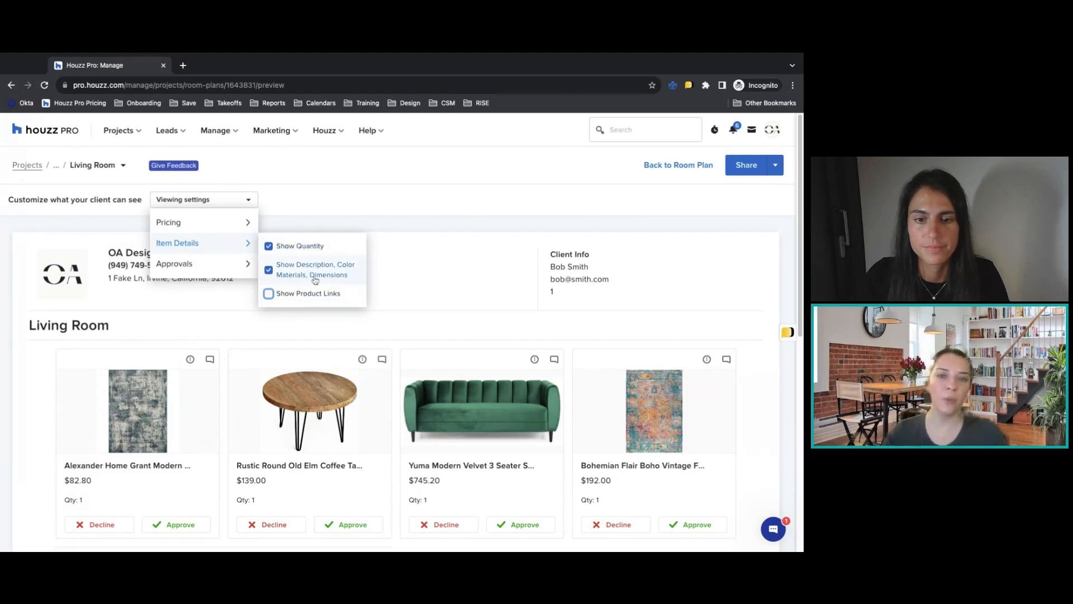
Hide description, color, materials and dimensions from the client, and check the Alexander Home rug's details in the preview.
left_click(269, 270)
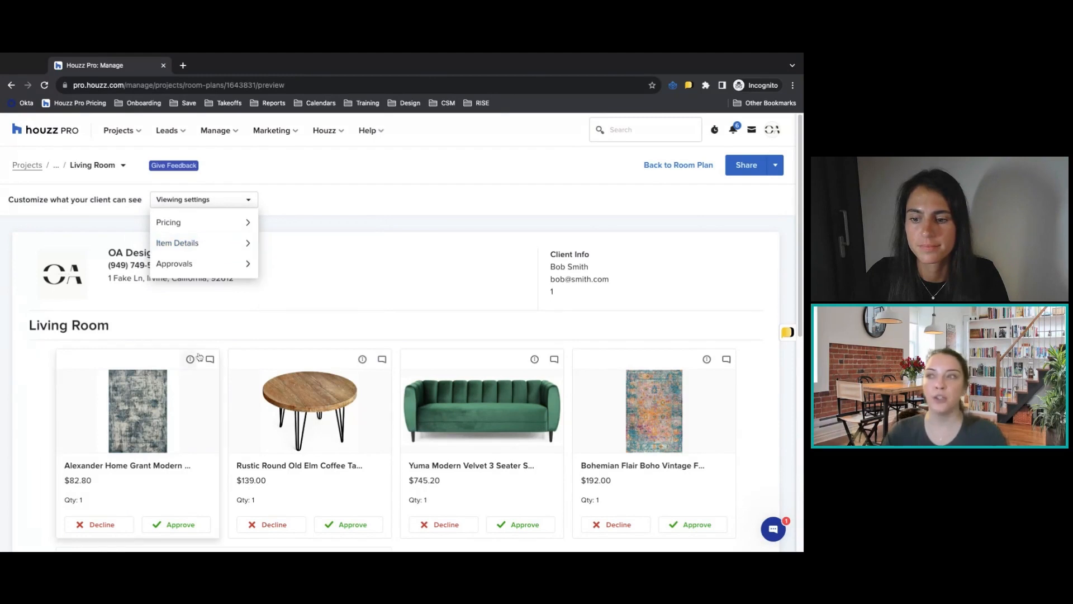
left_click(190, 359)
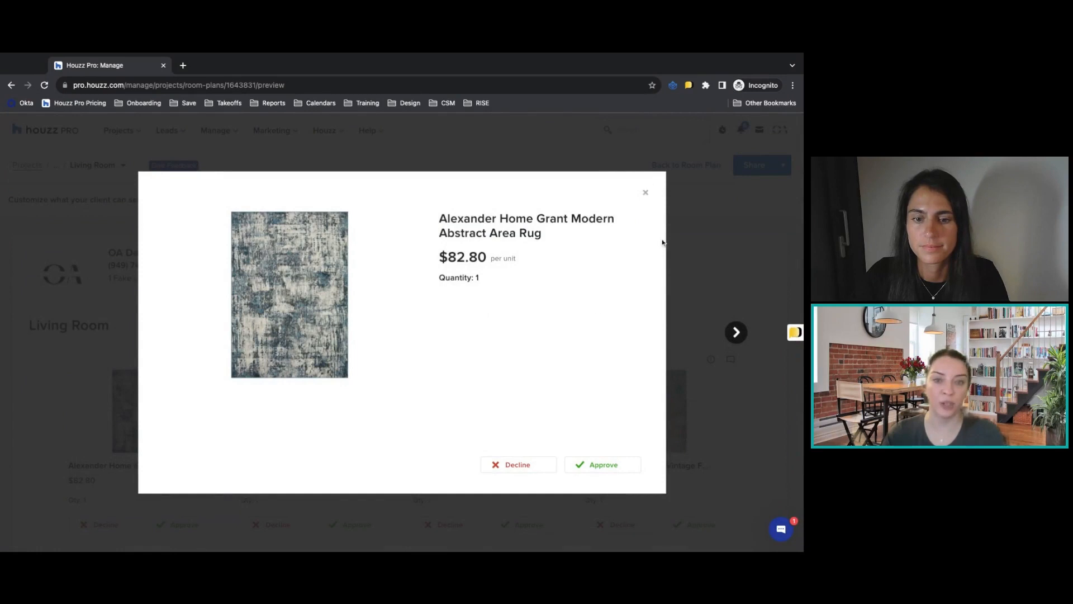
left_click(646, 193)
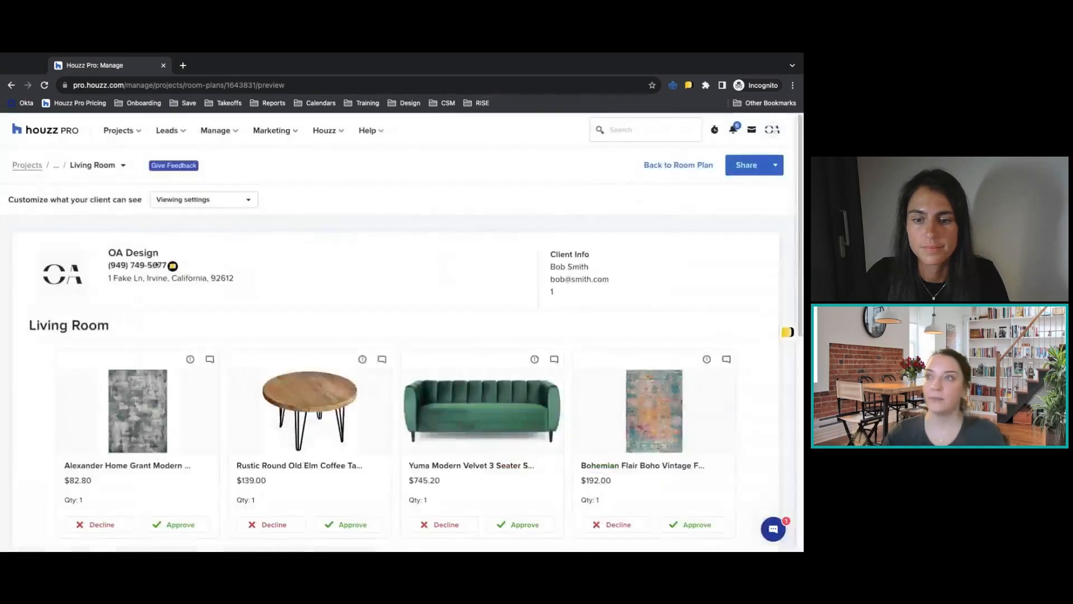
Turn off client approvals for moodboards, floor plans, and images and files, keeping them for products and services.
left_click(196, 201)
mouse_move(202, 265)
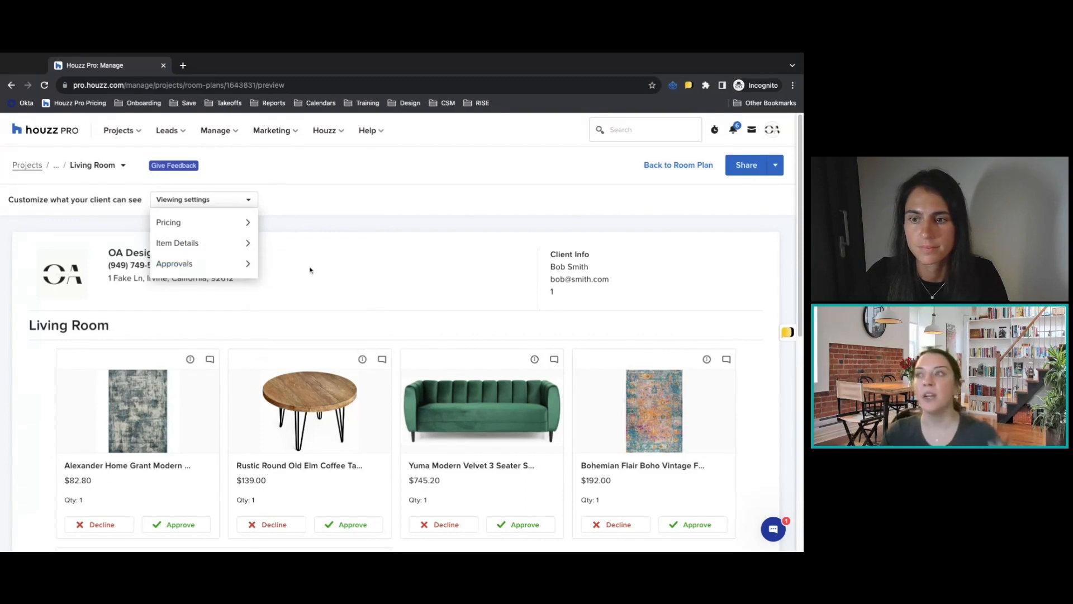
scroll(296, 282, "down", 1)
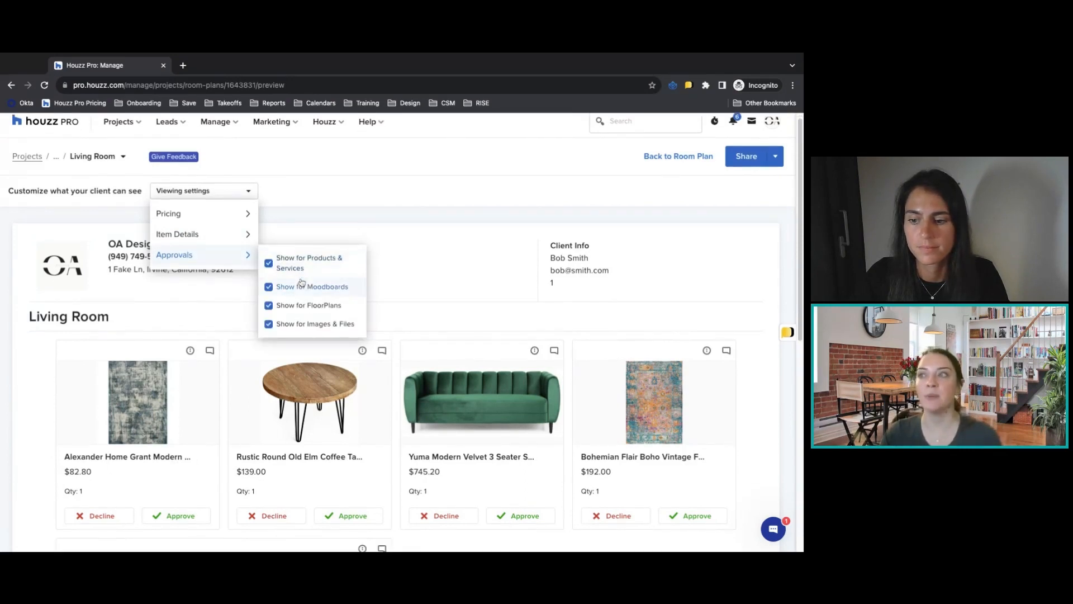
left_click(306, 290)
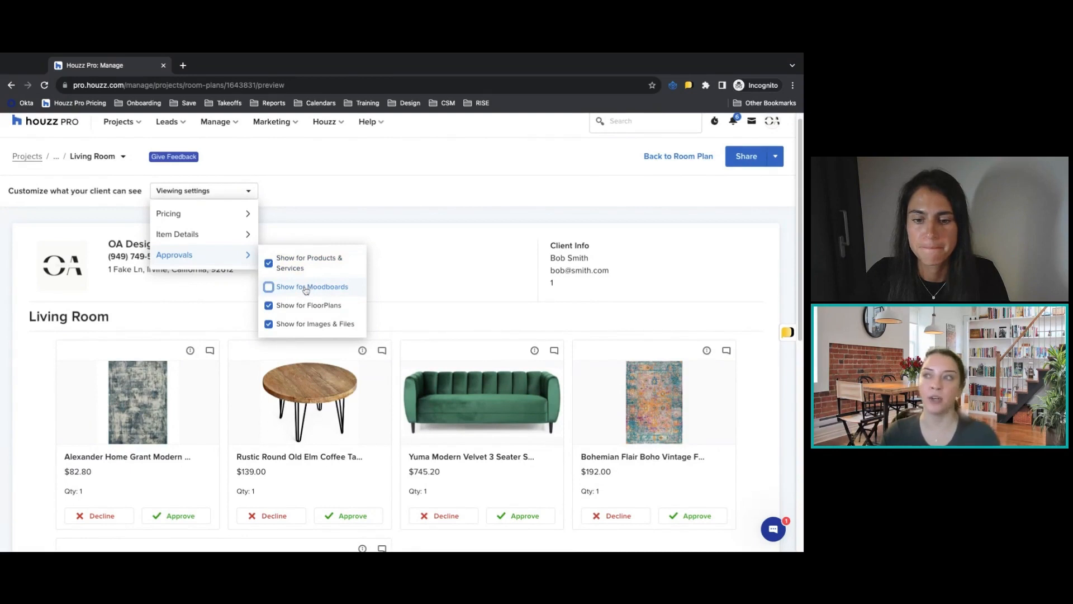
left_click(304, 323)
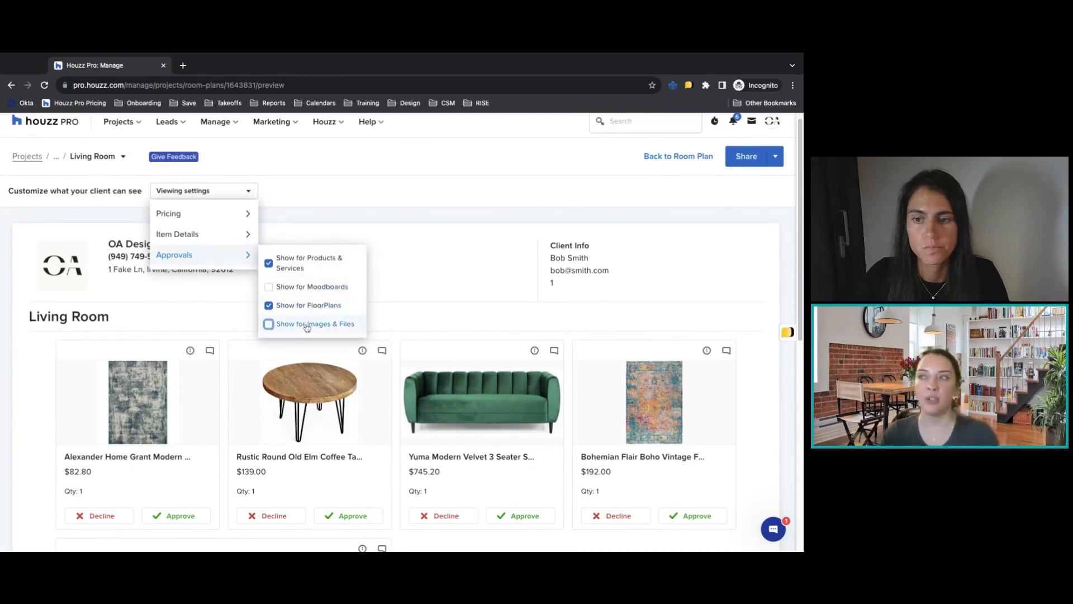
left_click(307, 311)
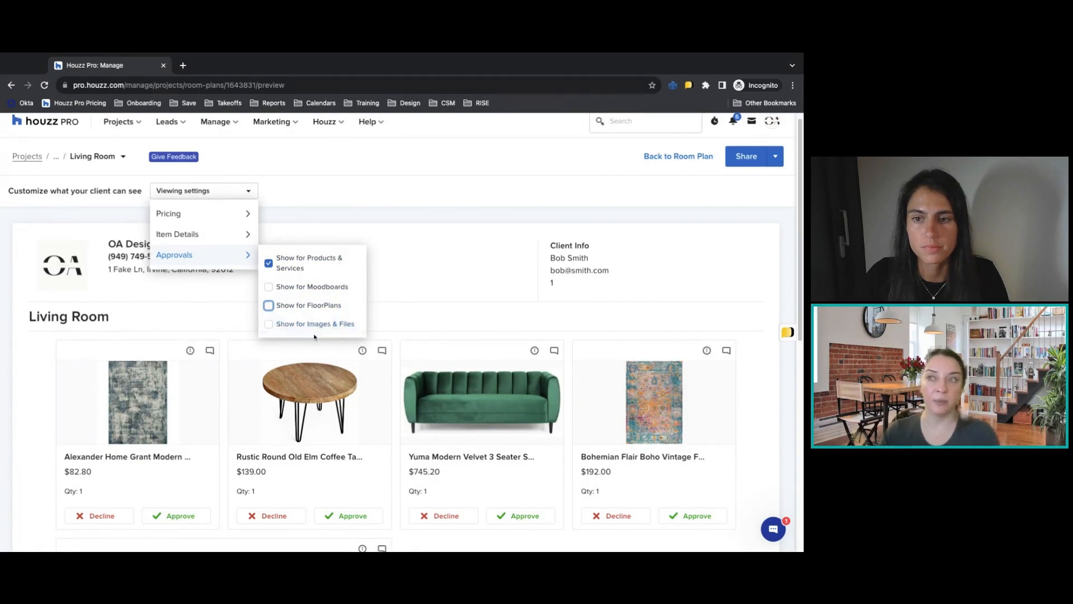
left_click(340, 237)
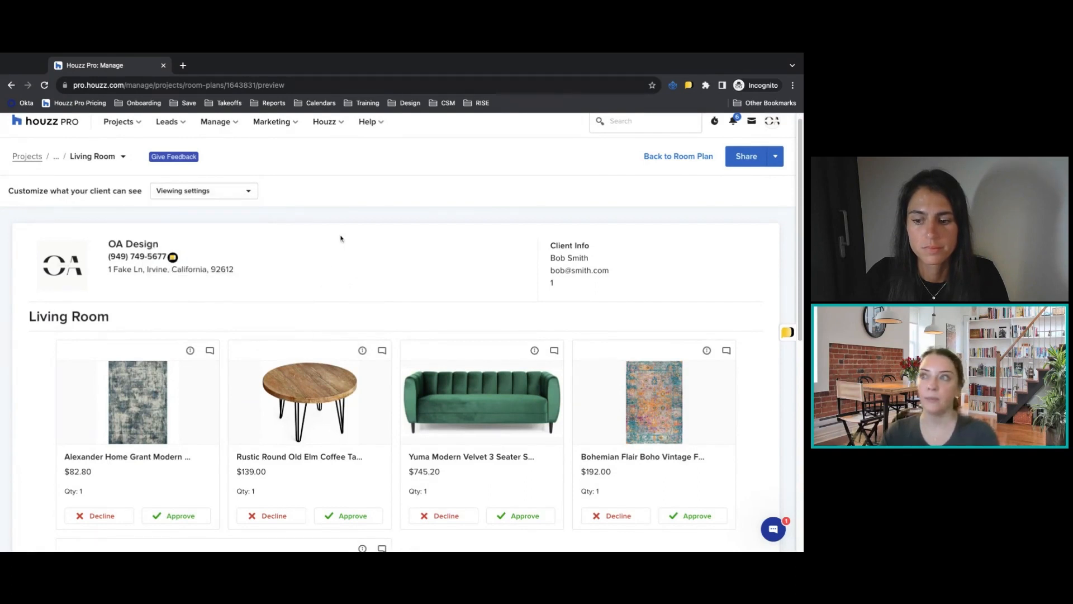
Review the items in the client preview and publish the Living Room plan to the client dashboard.
scroll(441, 343, "down", 6)
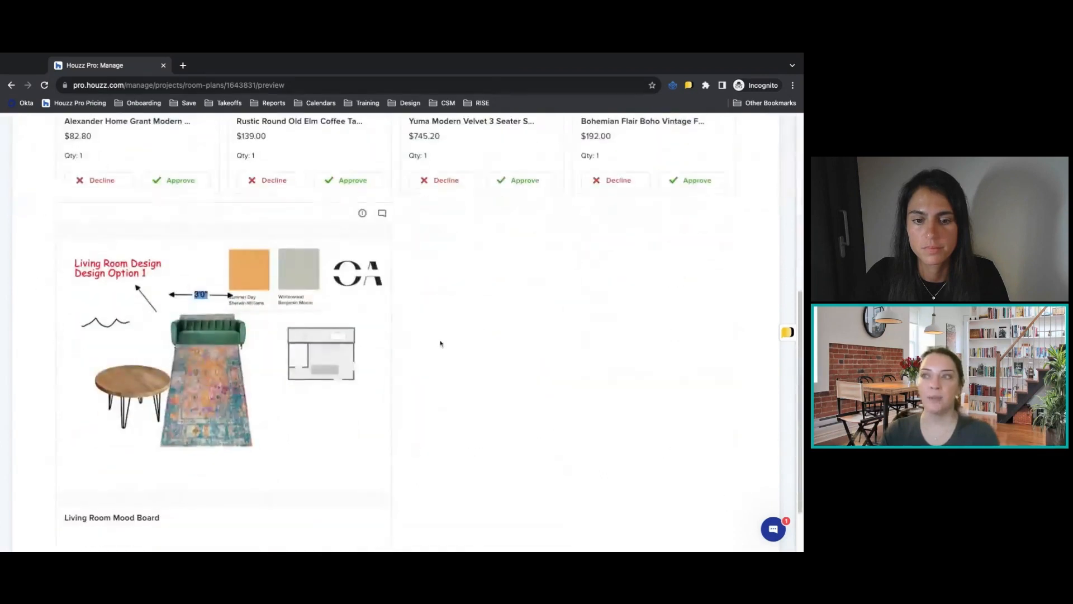
scroll(494, 371, "up", 7)
scroll(494, 370, "down", 4)
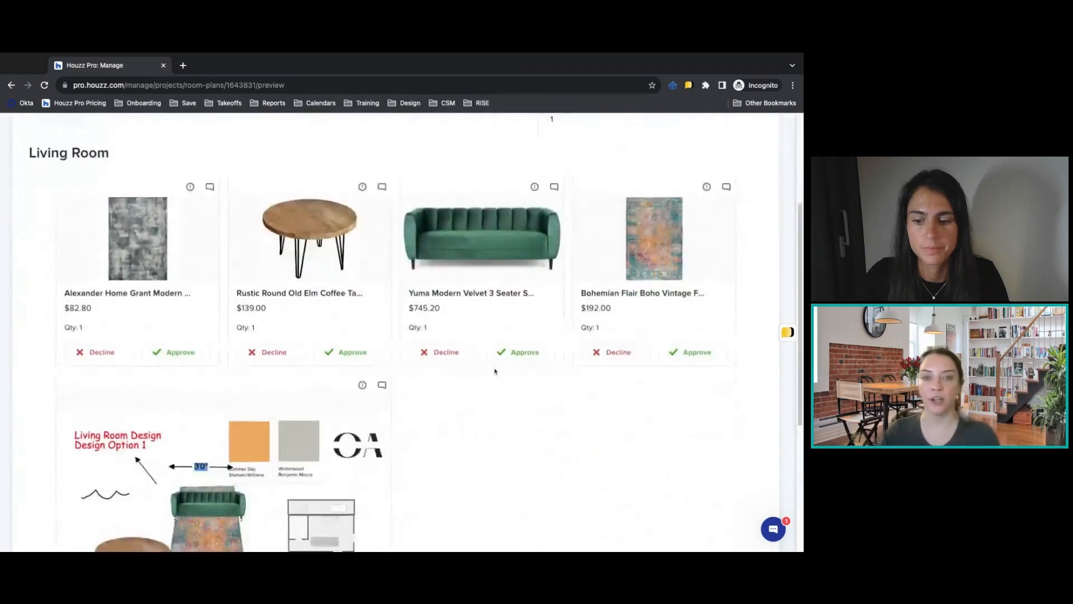
scroll(494, 371, "up", 3)
left_click(775, 141)
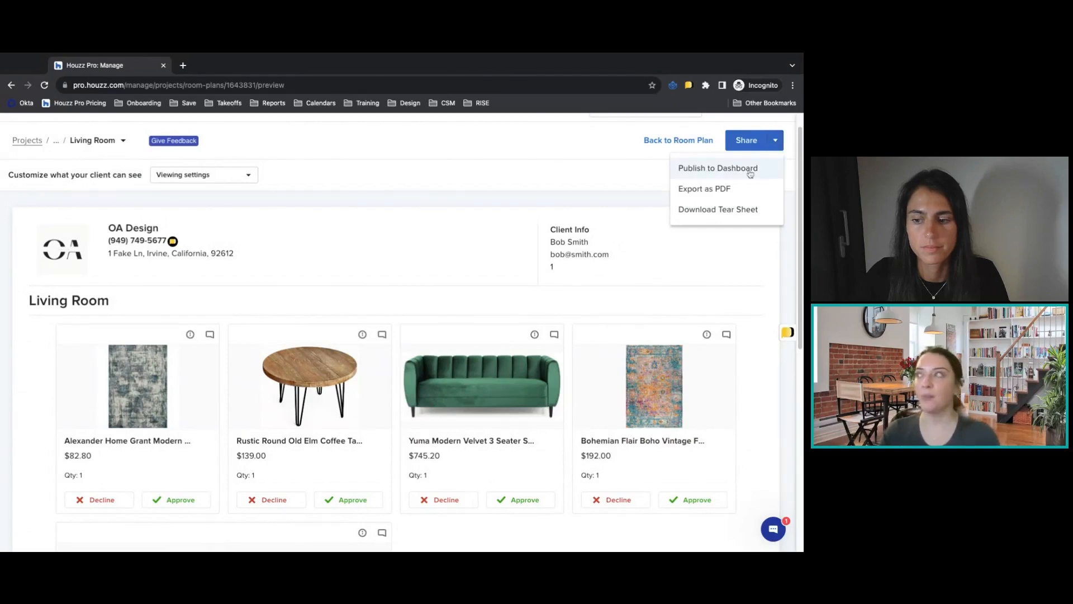
left_click(742, 173)
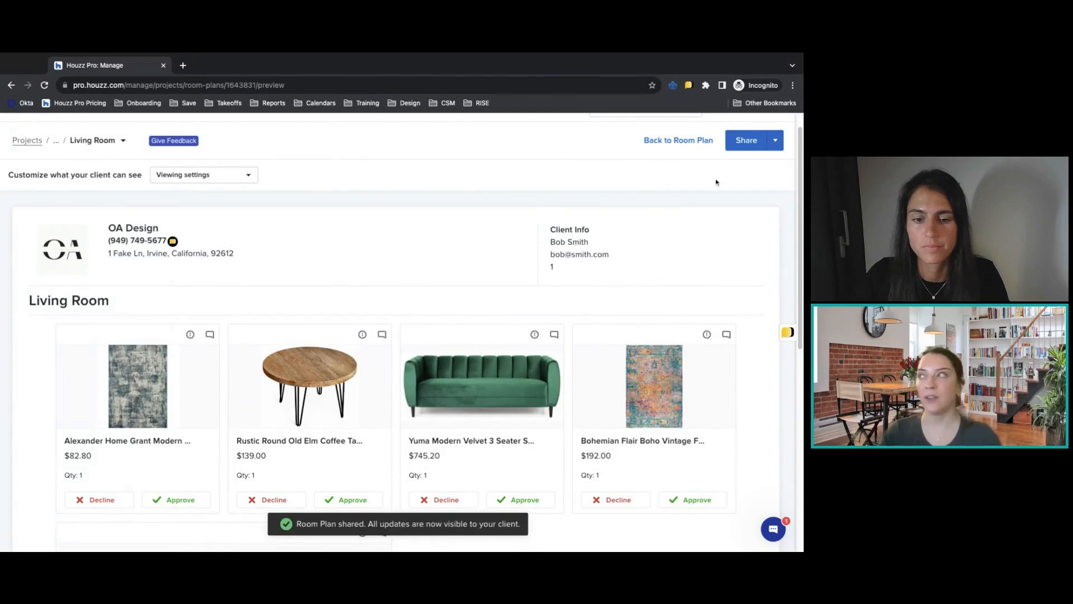
Look through the sharing options, copy the Living Room plan's client link, and close the sharing form without sending.
left_click(775, 141)
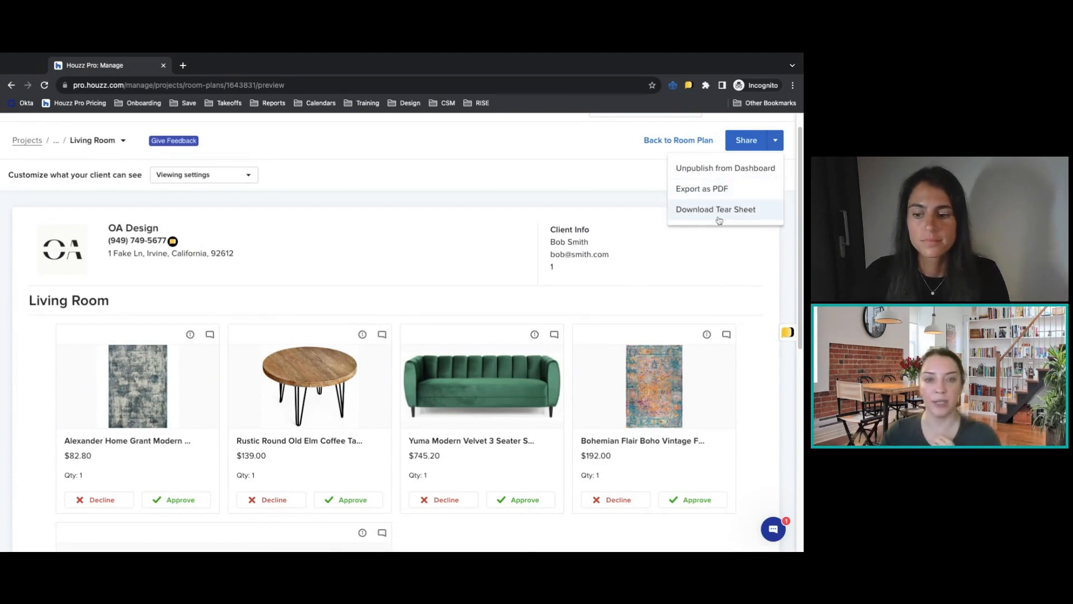
left_click(742, 141)
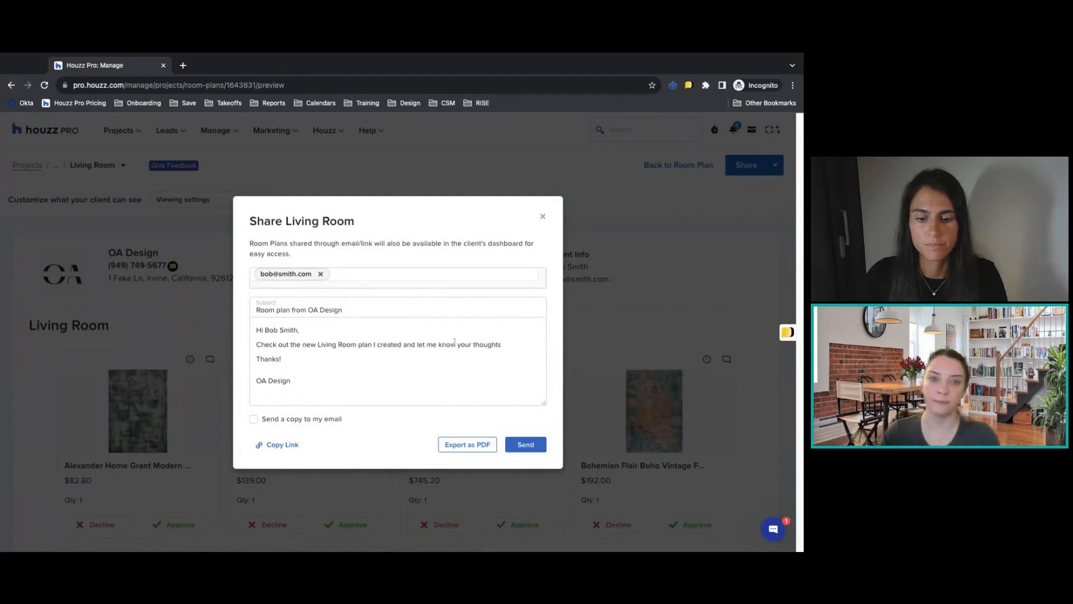
left_click(279, 444)
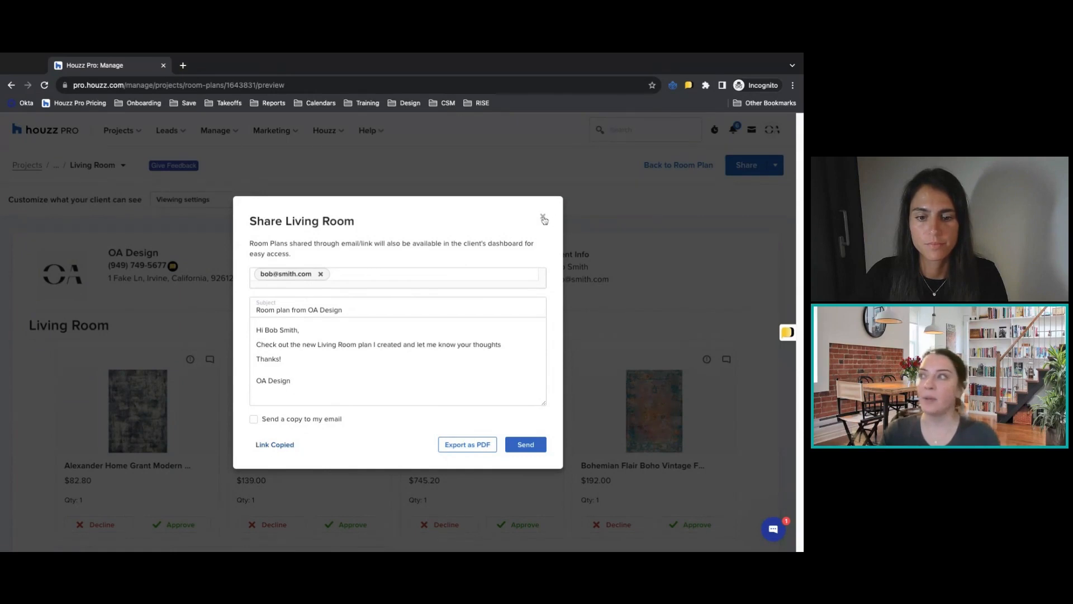
left_click(542, 217)
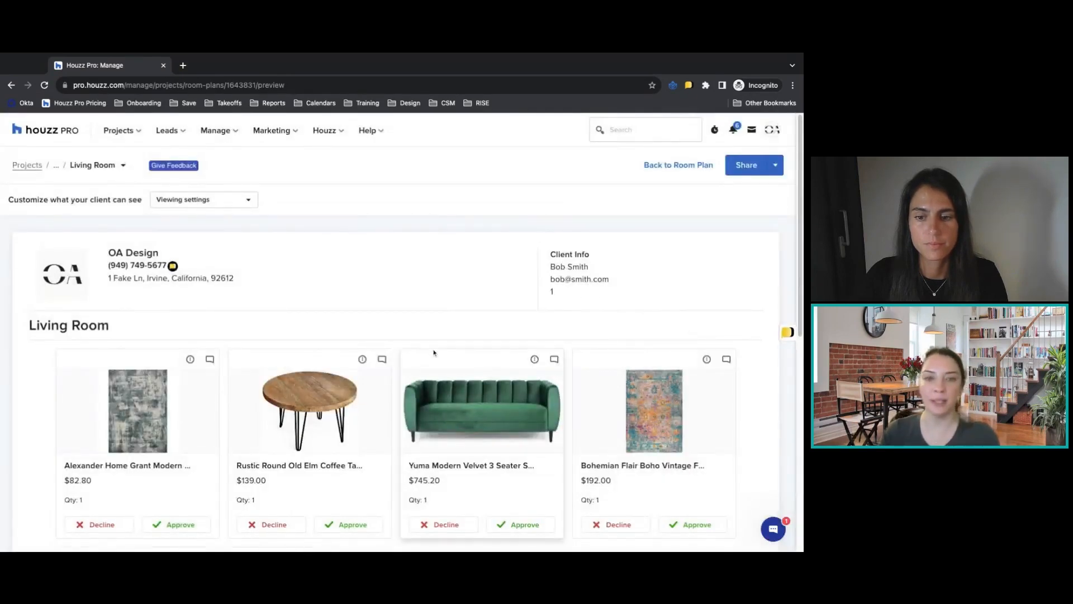
Open the copied client link in a new browser tab and look over the shared Living Room plan.
left_click(183, 66)
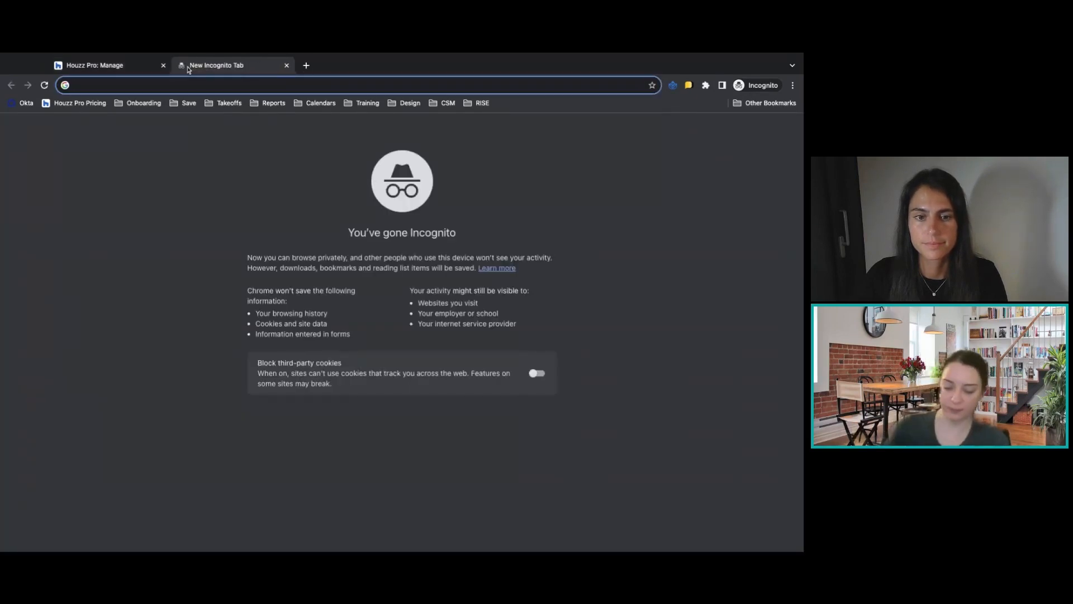
key("Return")
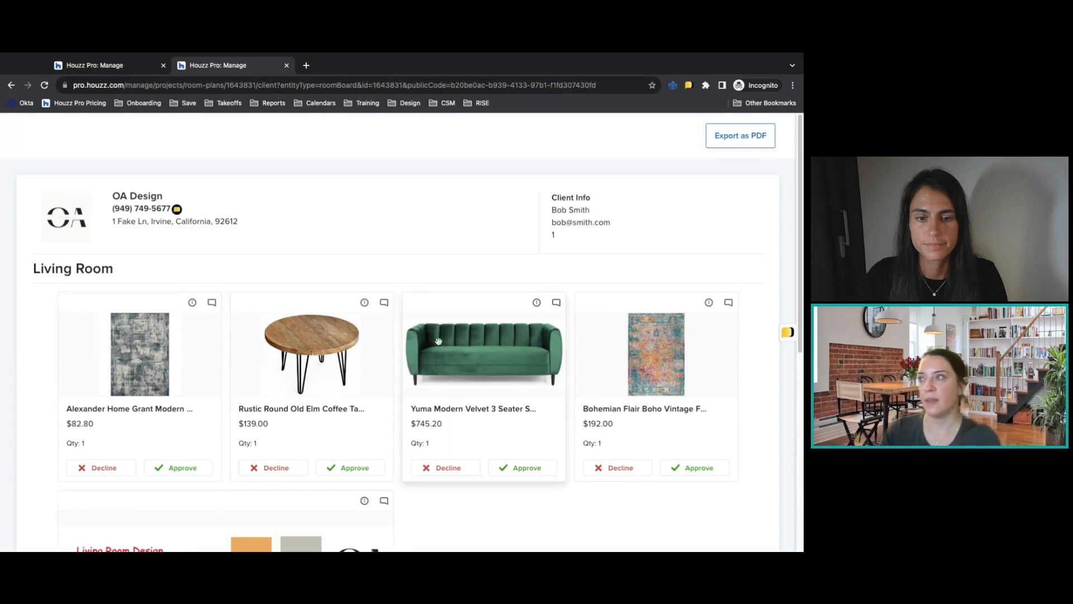
scroll(438, 343, "down", 4)
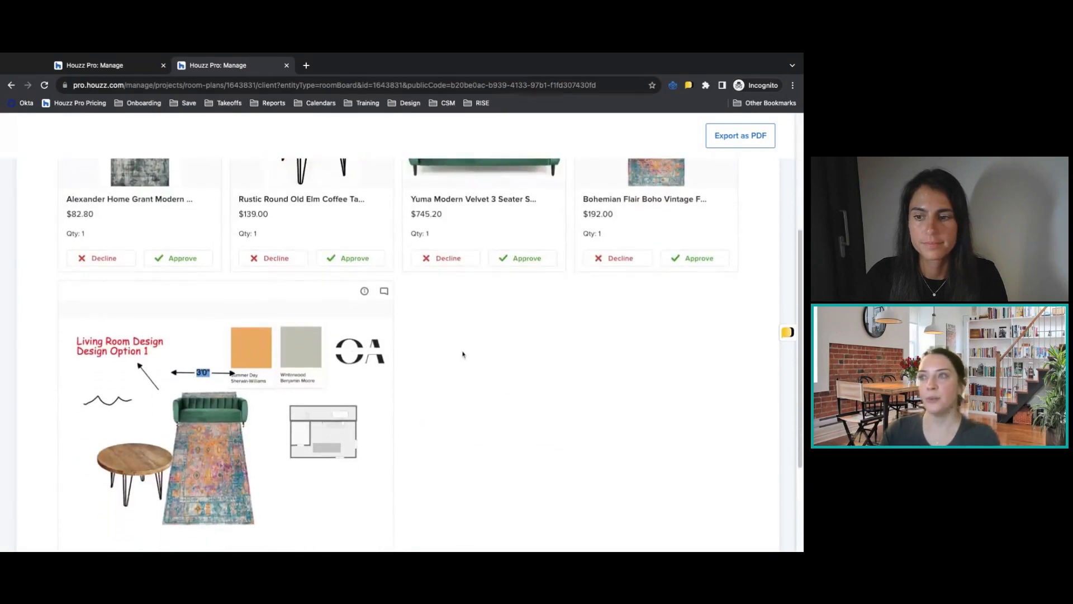
As the client, decline the Alexander Home rug and approve the coffee table, the Yuma sofa and the Bohemian rug.
scroll(463, 355, "up", 3)
left_click(104, 405)
left_click(353, 406)
left_click(447, 405)
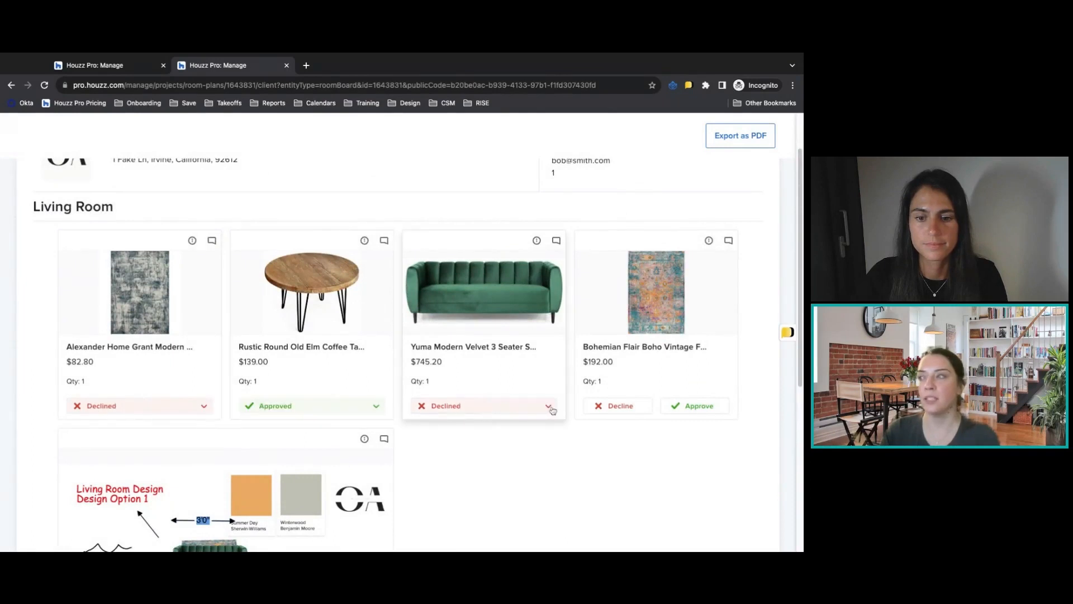
left_click(682, 406)
left_click(492, 412)
left_click(481, 428)
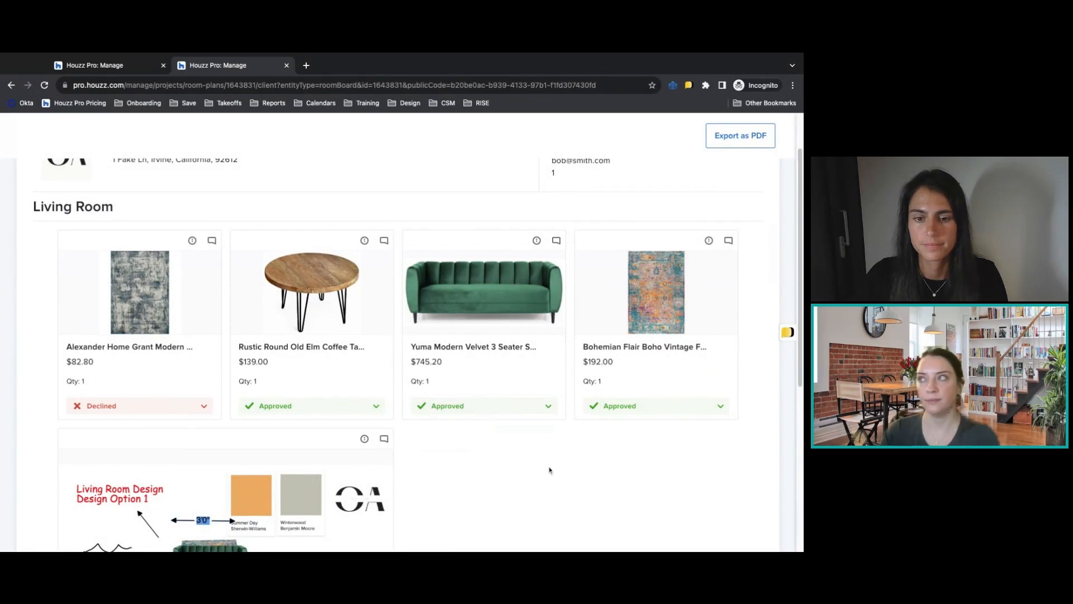
Close the client view, return to editing the Living Room plan, and show the status options of the declined Alexander Home rug.
scroll(550, 470, "up", 2)
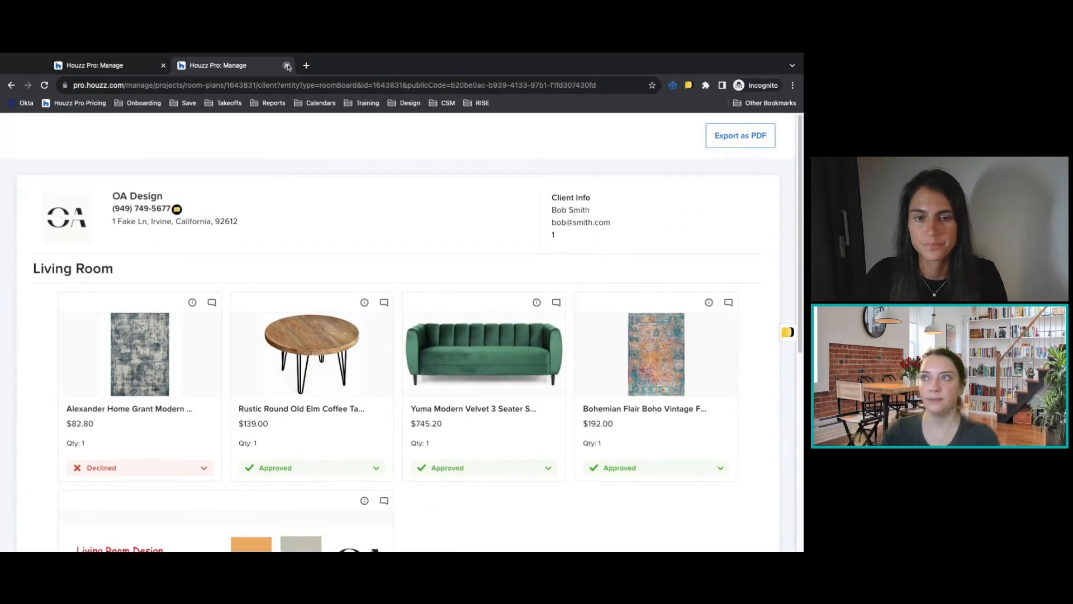
left_click(287, 66)
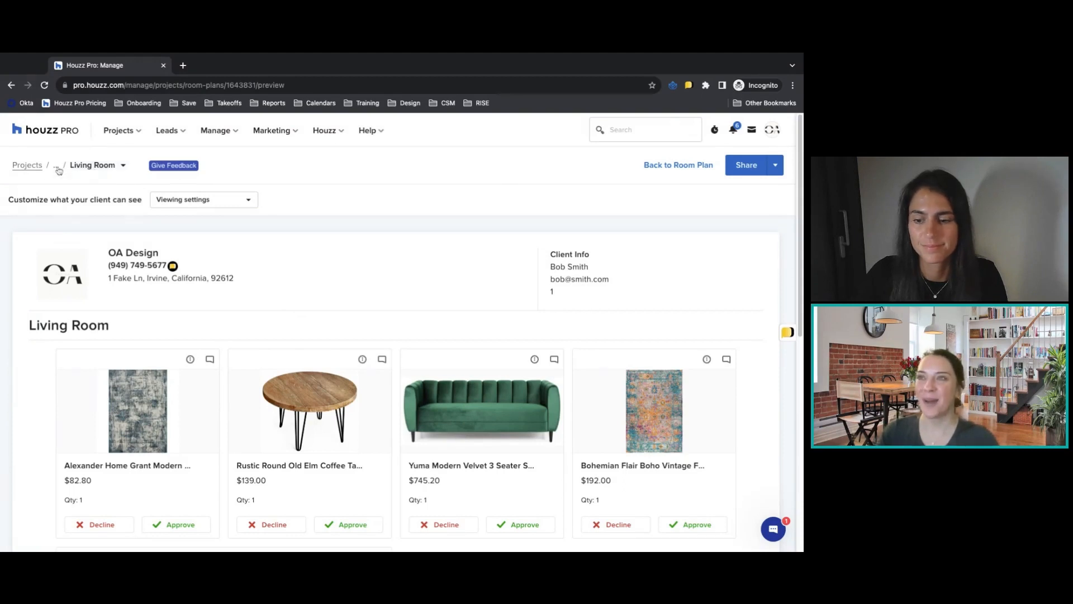
left_click(683, 166)
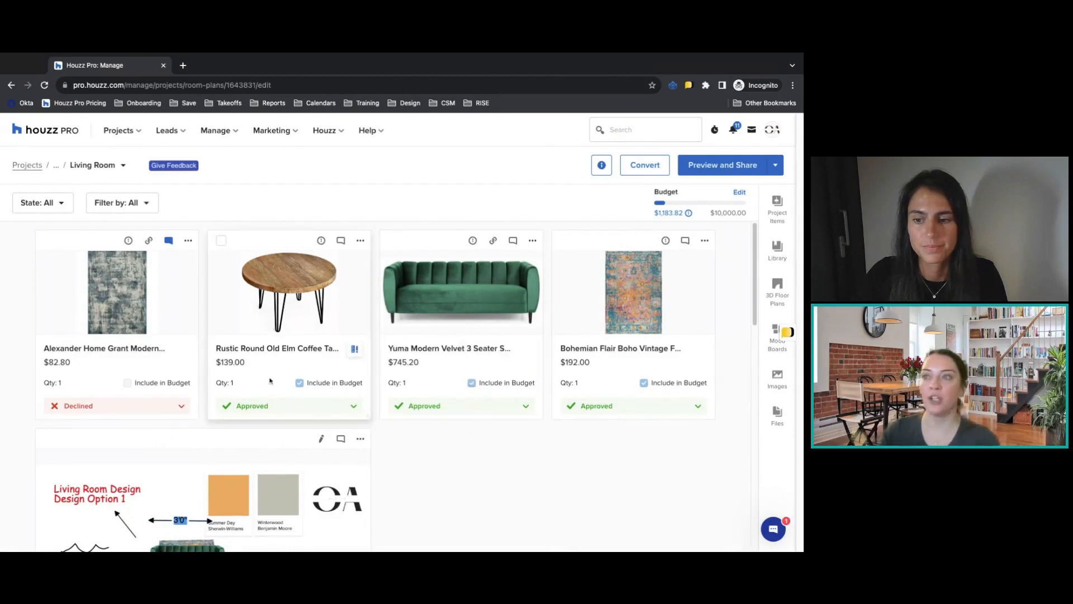
mouse_move(155, 388)
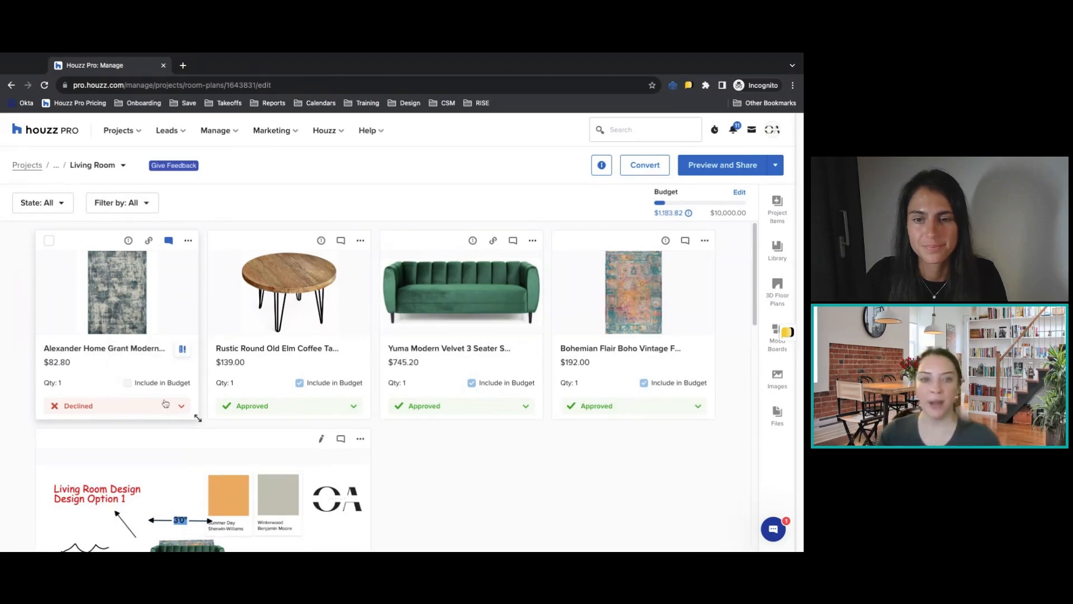
left_click(139, 407)
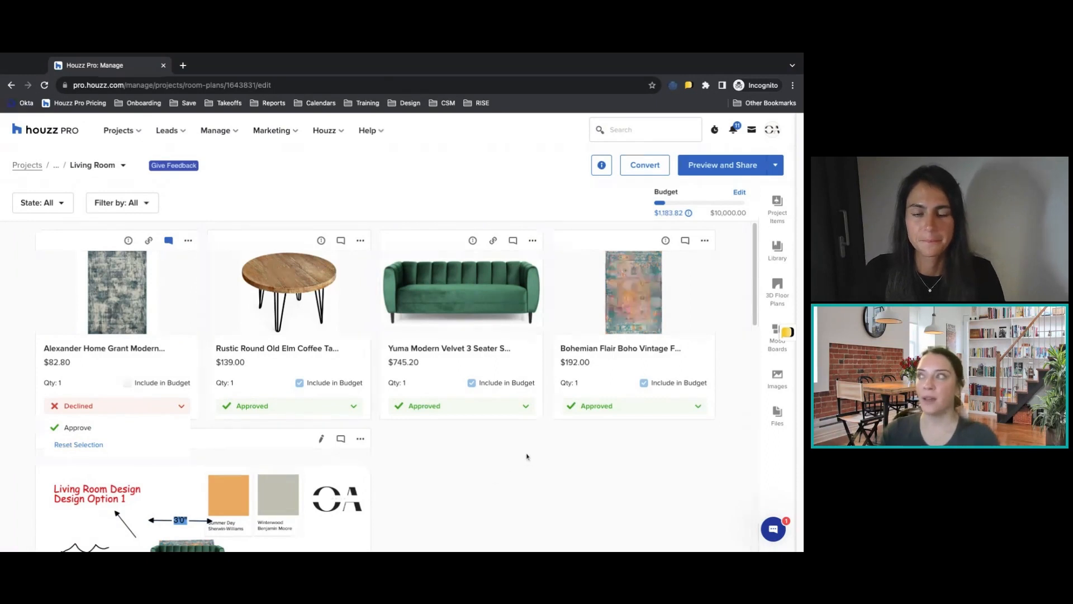
Look through the Living Room plan's proposal and invoice conversion options and the vendor and category filters, and close without converting.
left_click(649, 170)
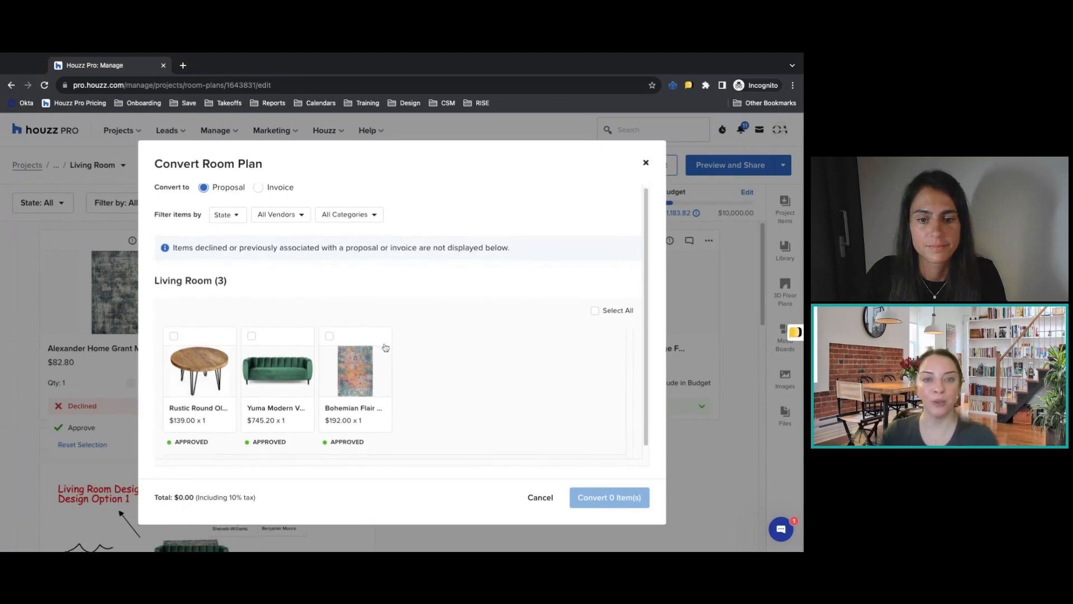
left_click(258, 191)
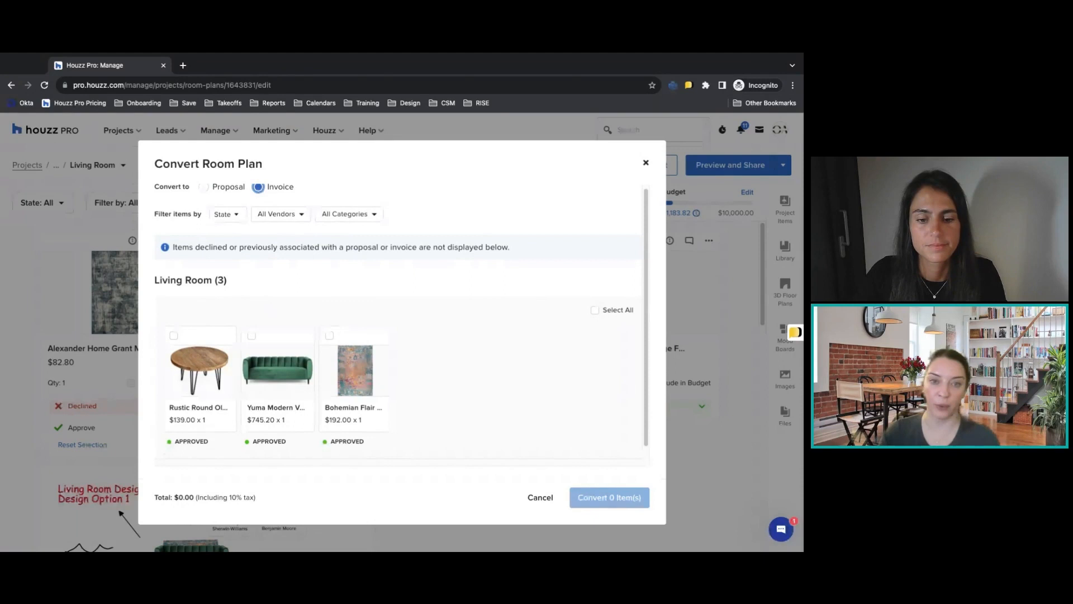
left_click(205, 189)
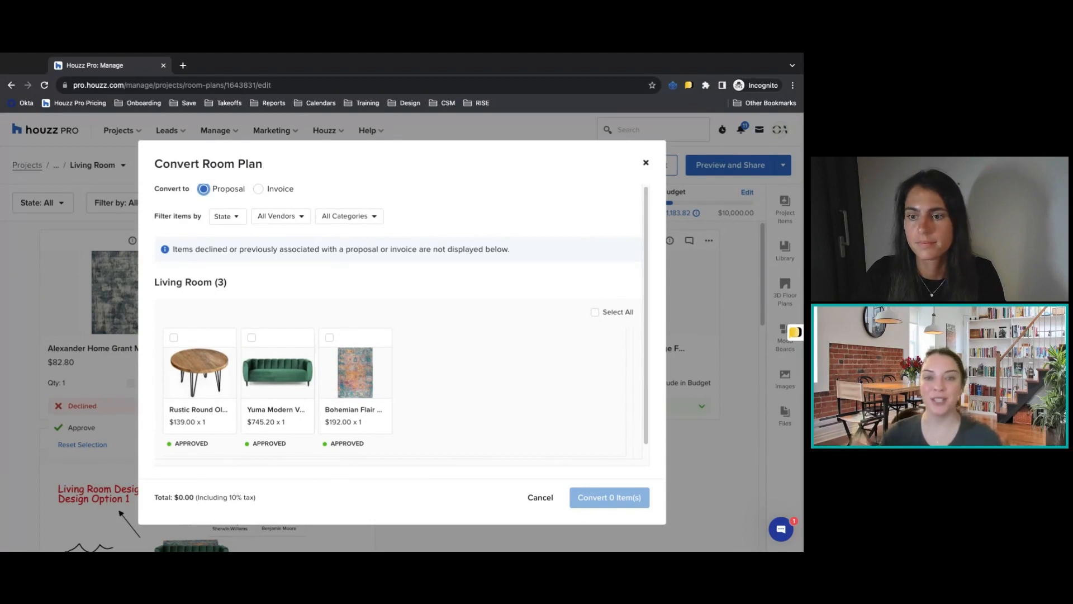
scroll(427, 333, "down", 1)
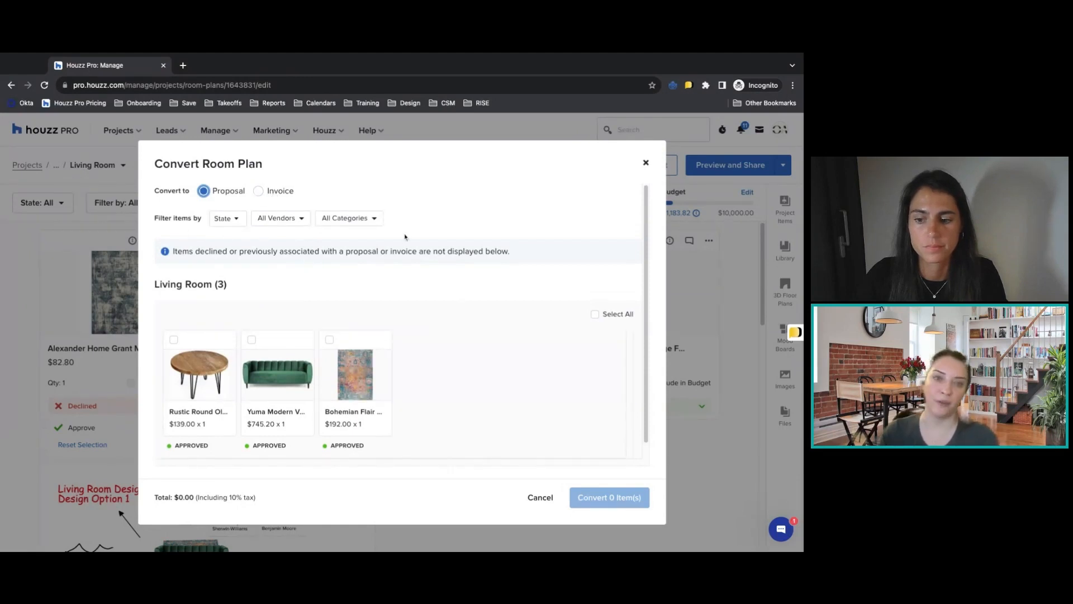
left_click(295, 218)
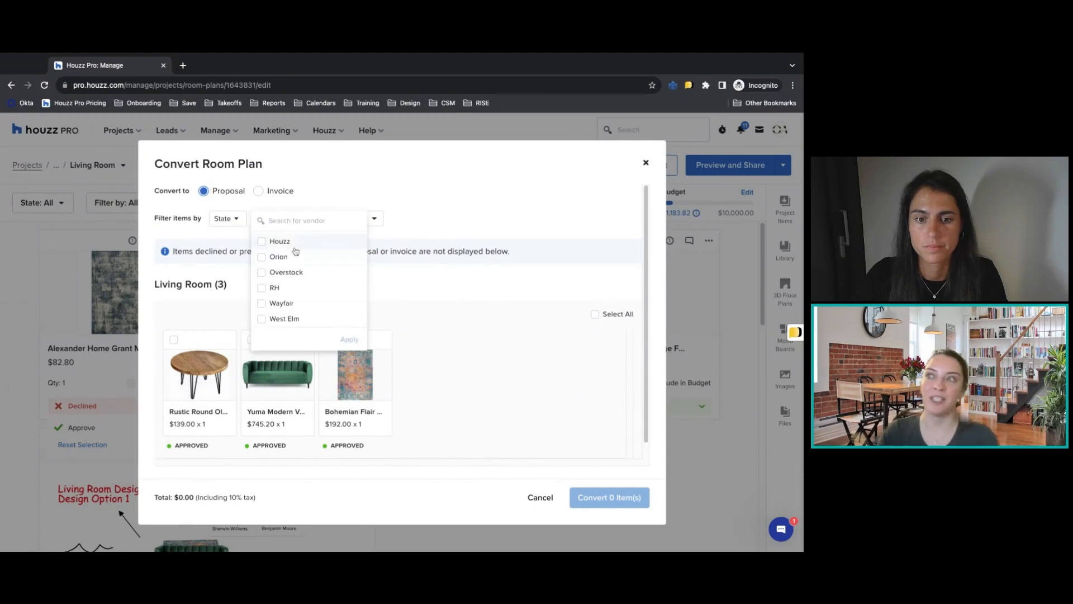
left_click(423, 228)
left_click(353, 222)
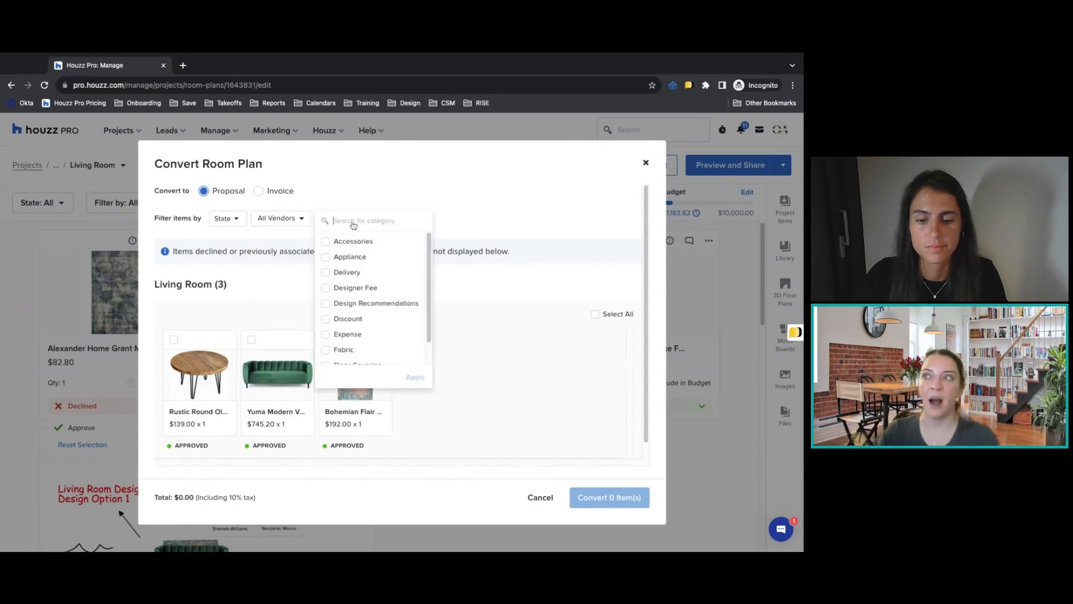
left_click(457, 228)
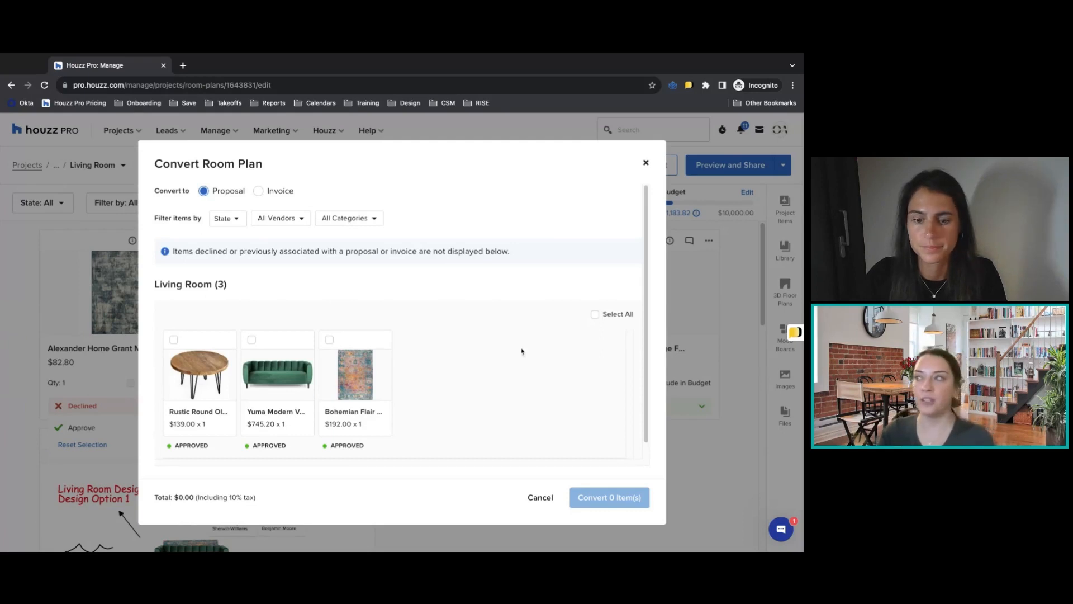
left_click(645, 162)
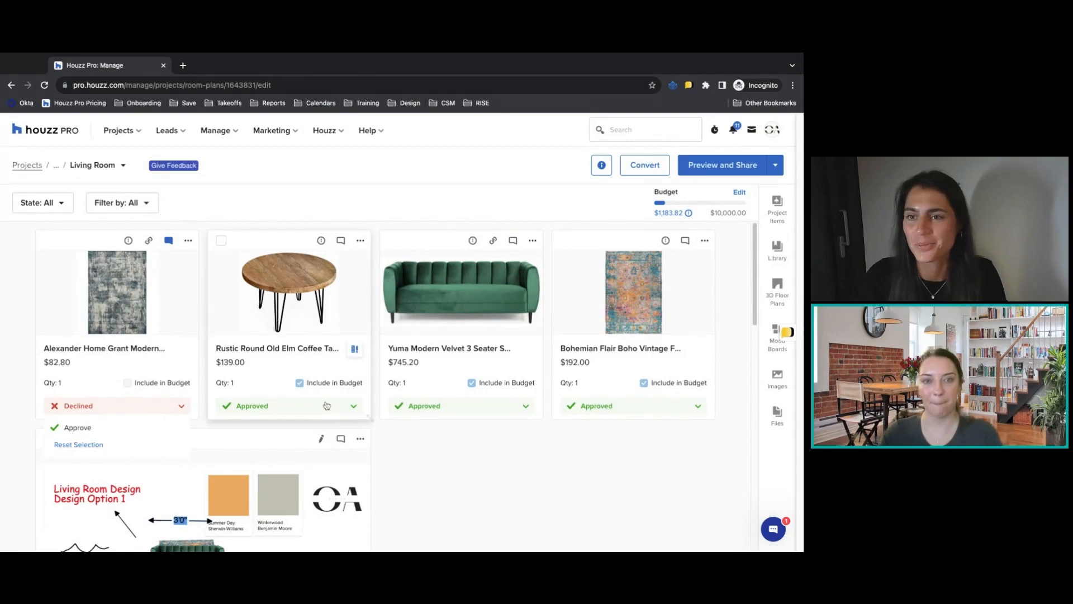
Go to the Houzz Pro Design Academy project overview and open a new time clock entry.
left_click(56, 166)
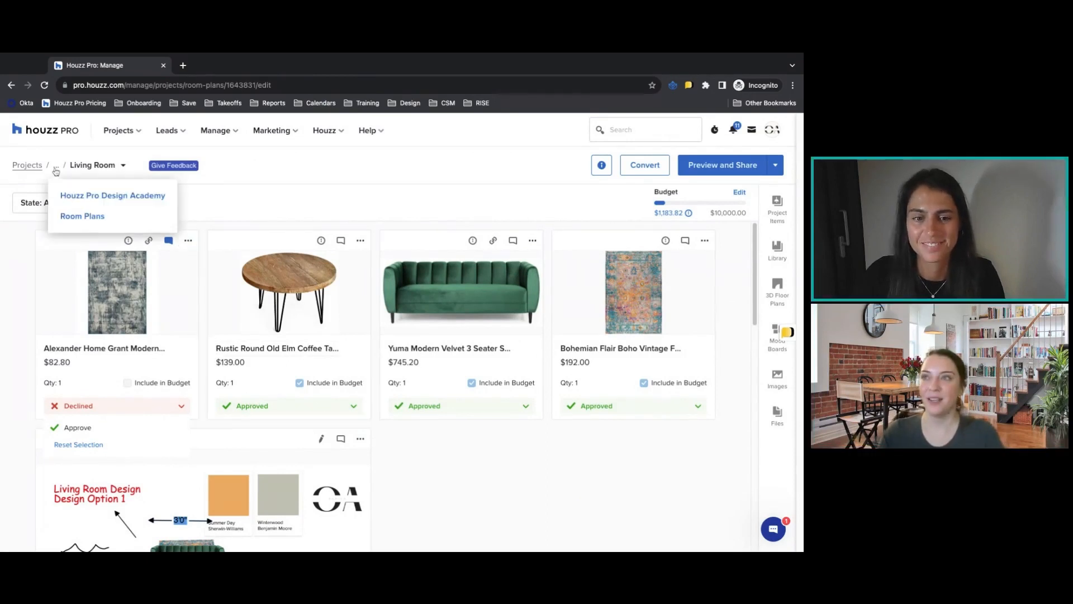
left_click(64, 200)
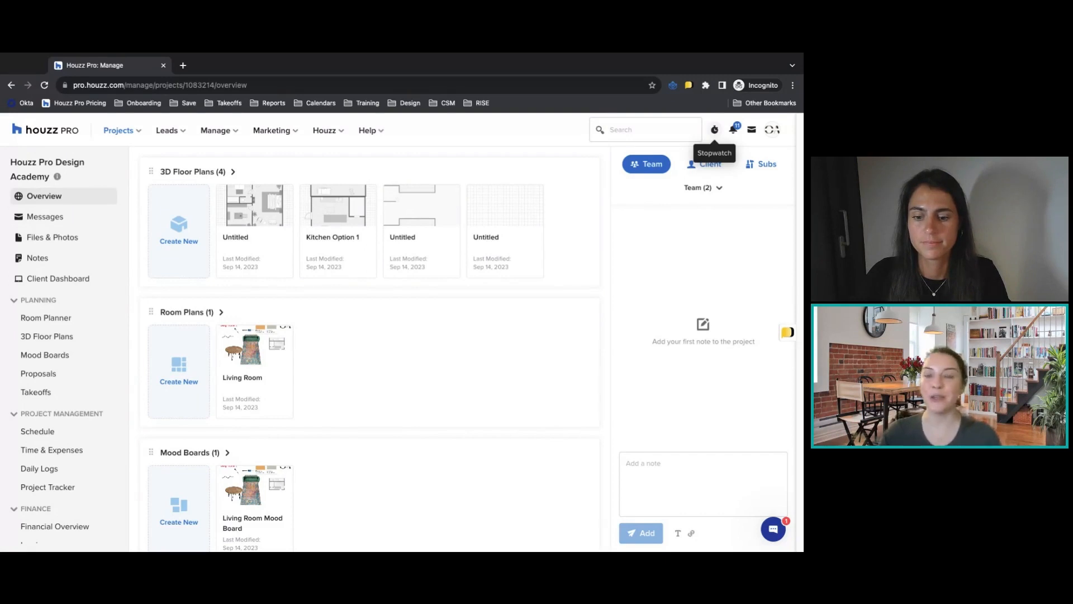
left_click(714, 129)
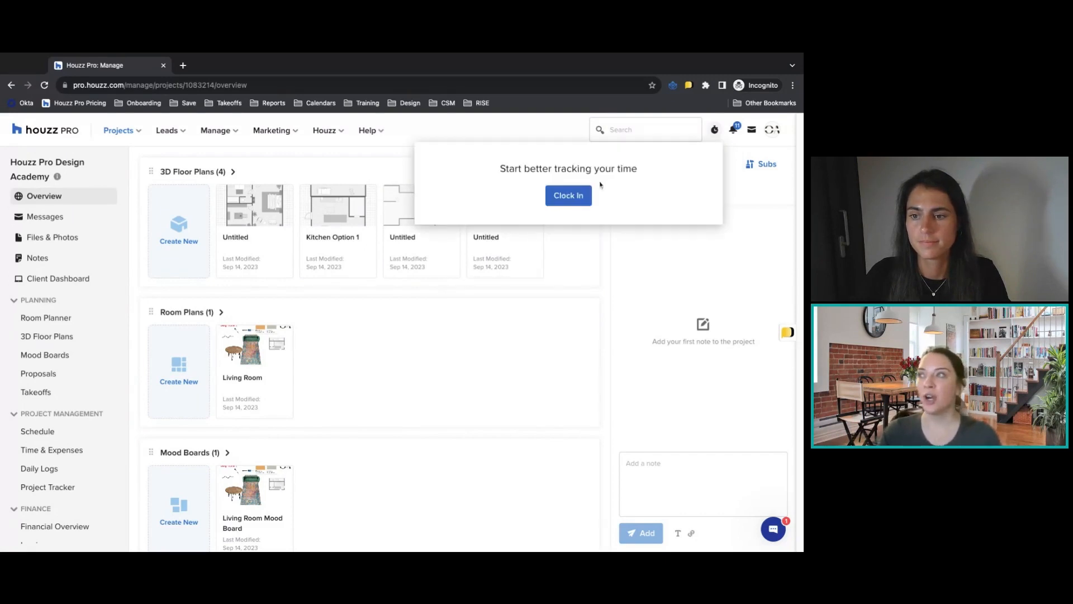
left_click(570, 197)
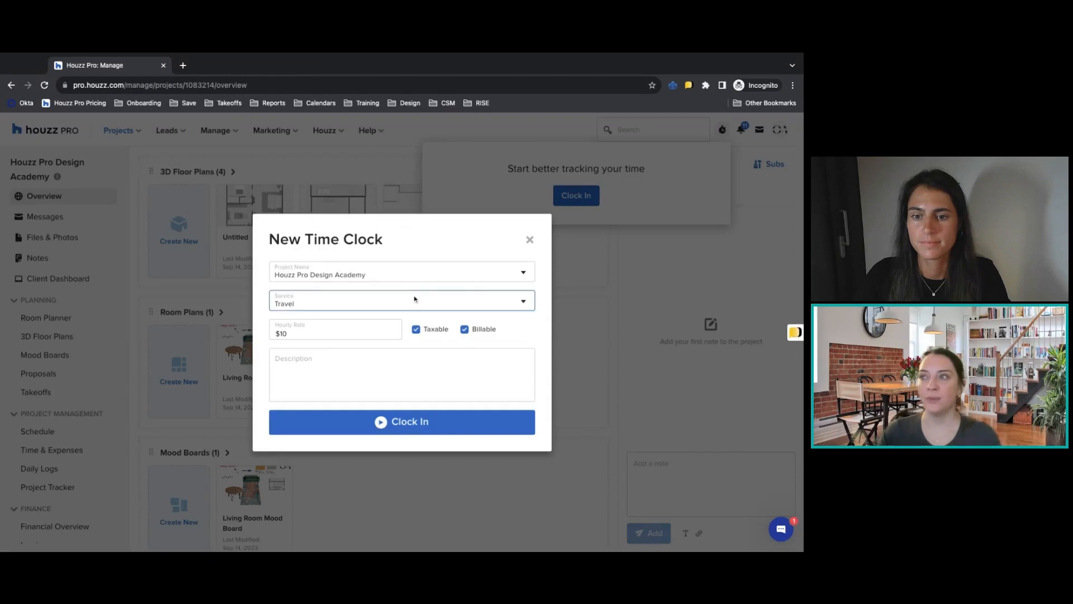
Clock in on the Houzz Pro Design Academy project with a new service named Sourcing at an hourly rate of $50.
left_click(400, 276)
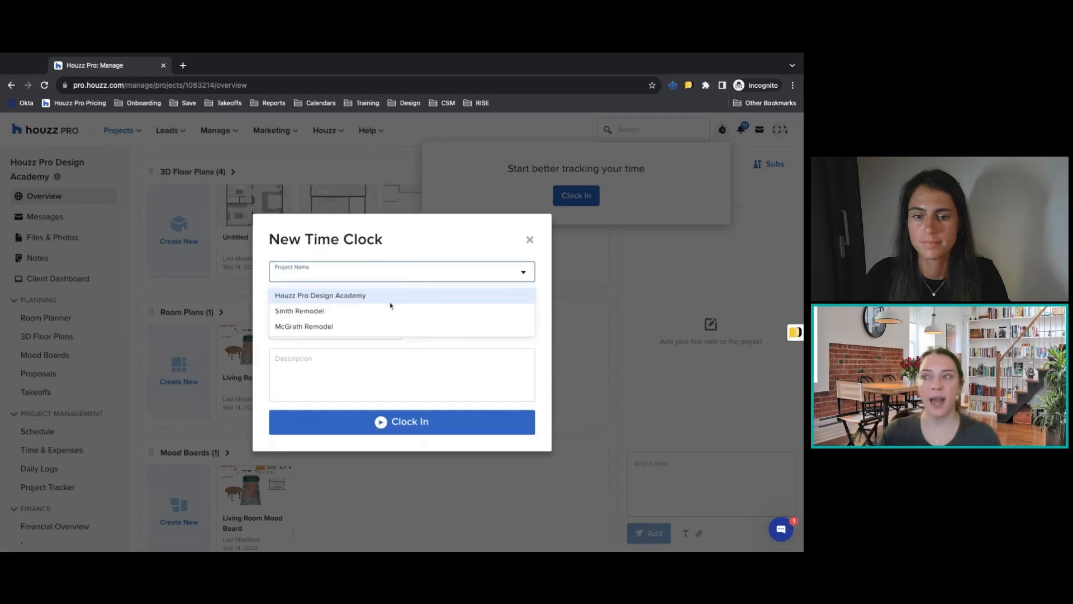
left_click(390, 296)
left_click(386, 305)
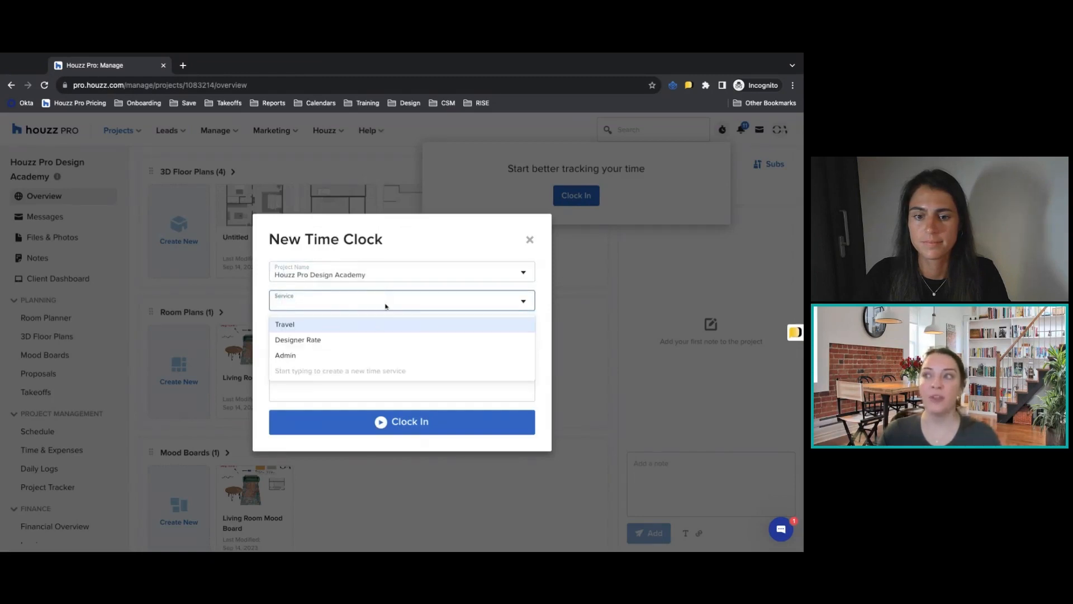
left_click(358, 340)
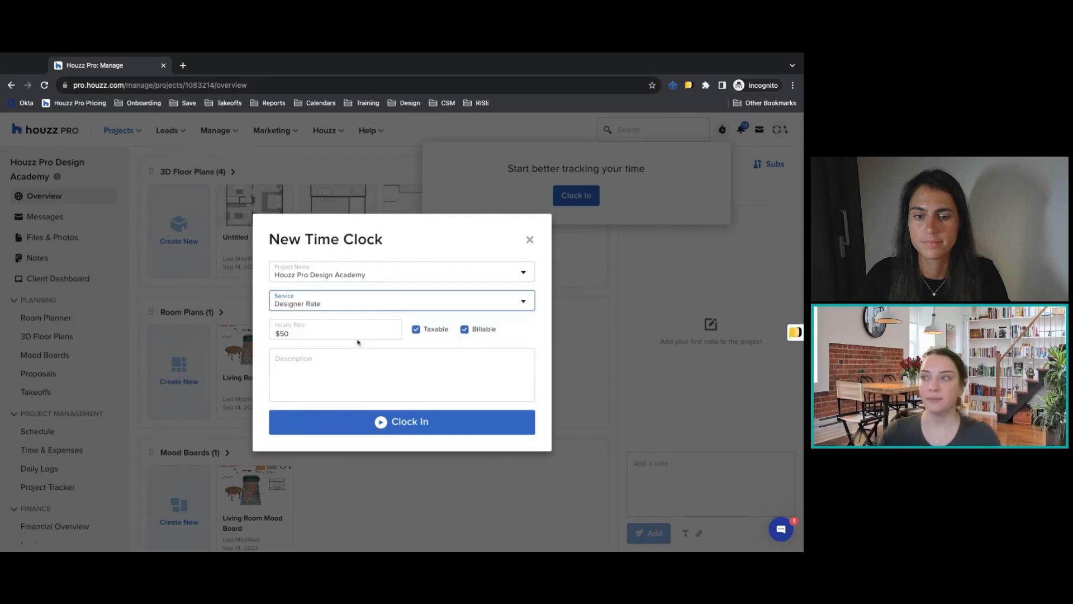
left_click(358, 307)
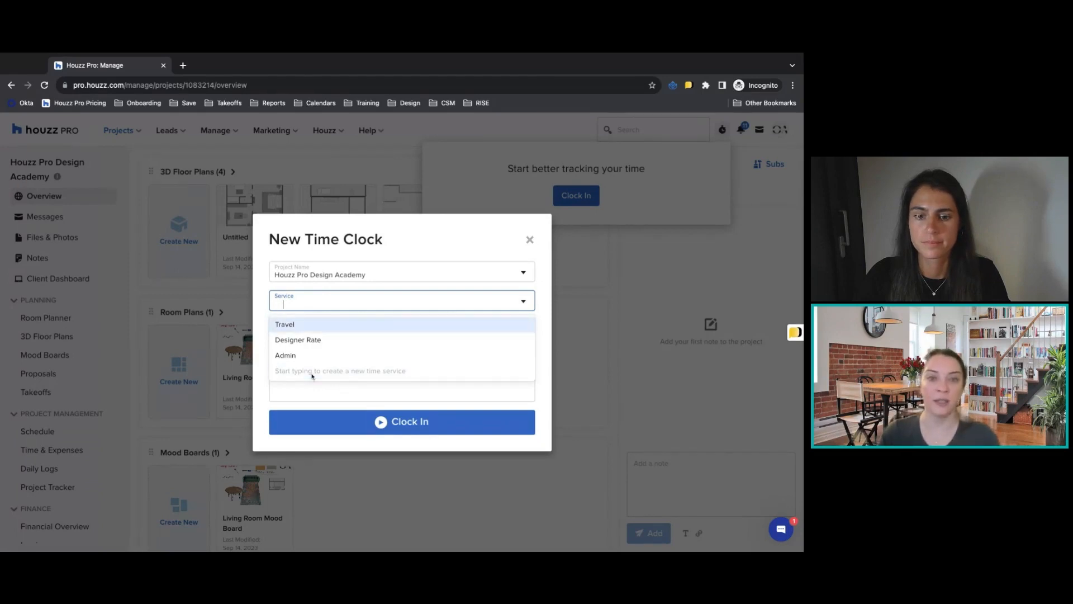
type("Sourcing")
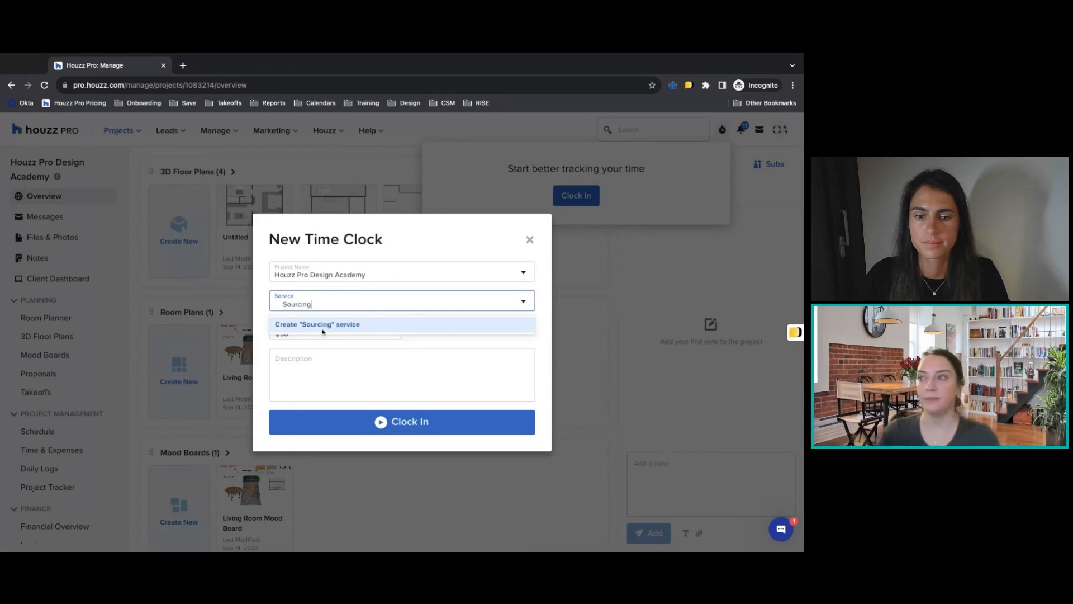
left_click(323, 326)
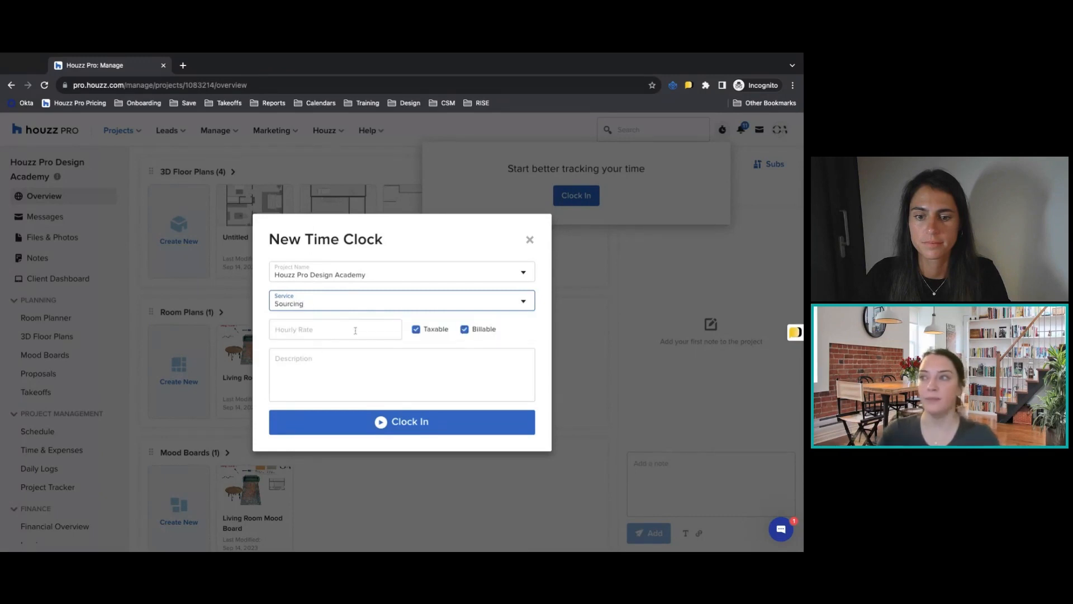
left_click(352, 329)
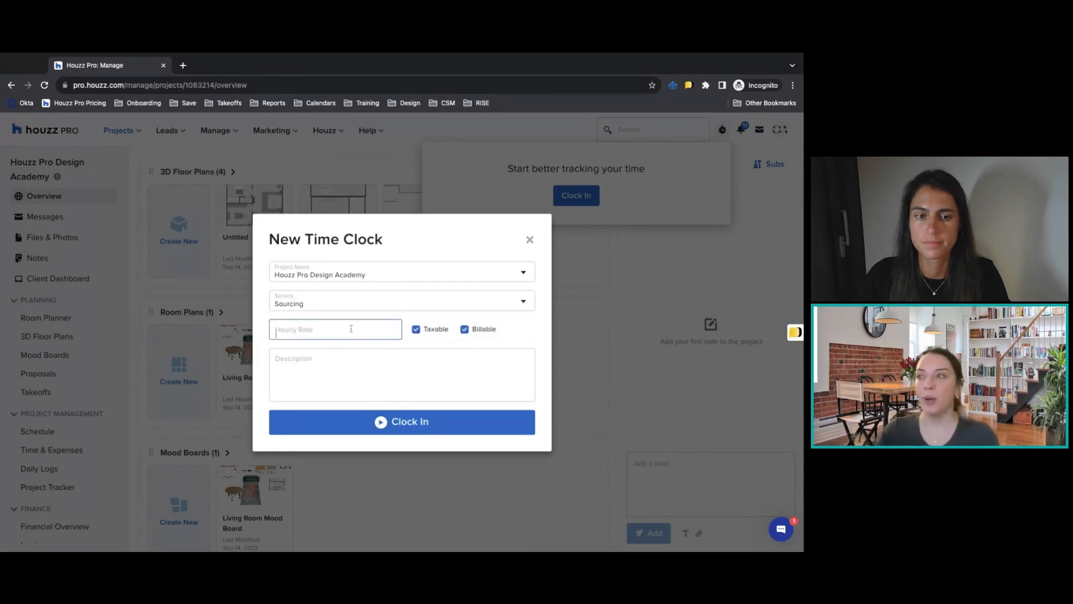
type("$50")
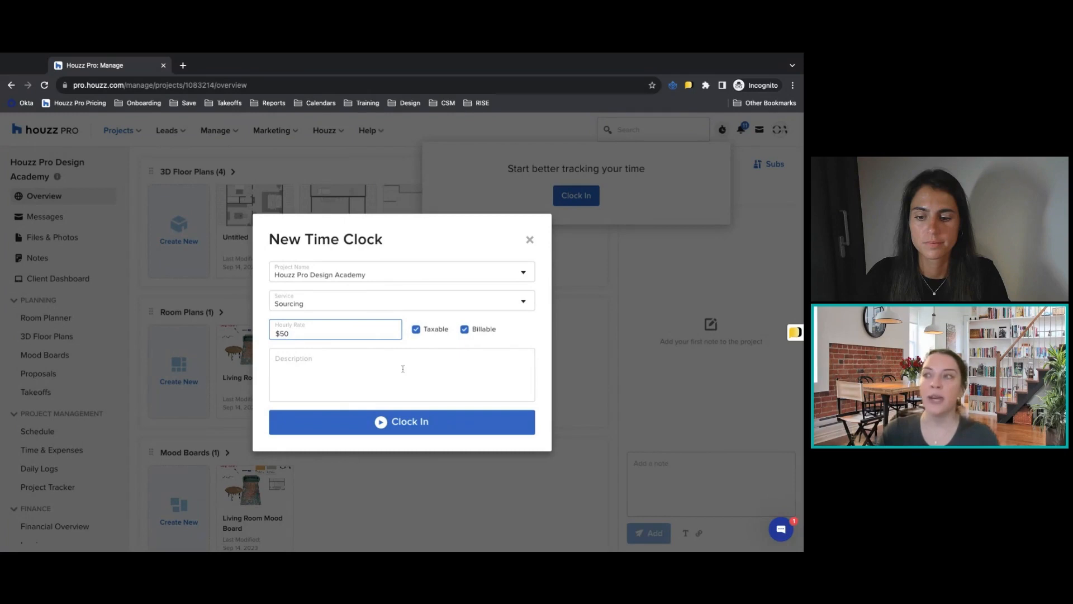
left_click(402, 431)
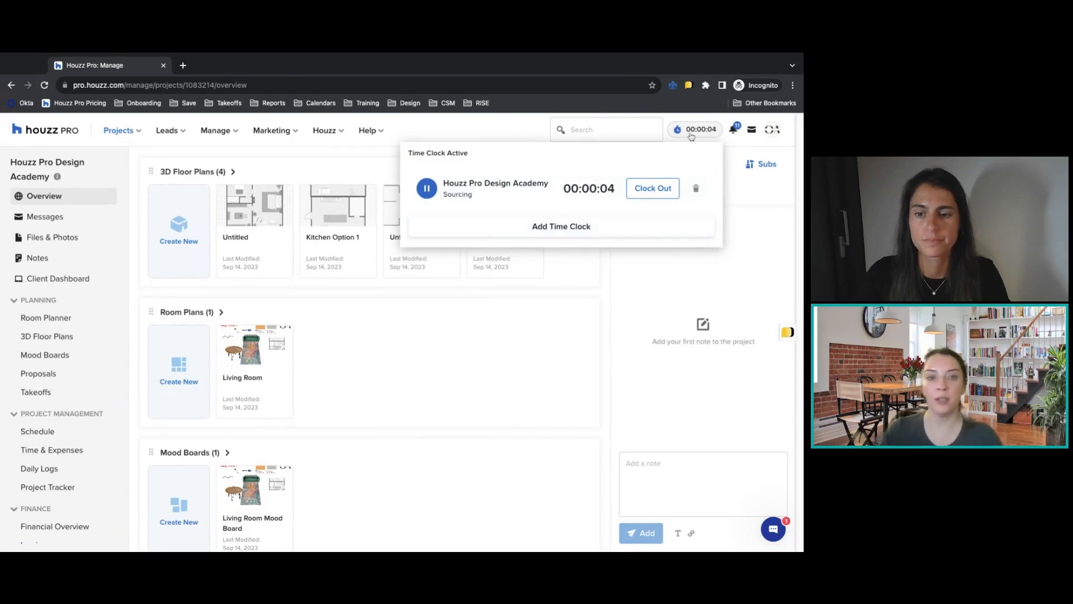
Add a second time clock for the Travel service at $10 per hour on the Houzz Pro Design Academy project.
left_click(691, 137)
left_click(692, 136)
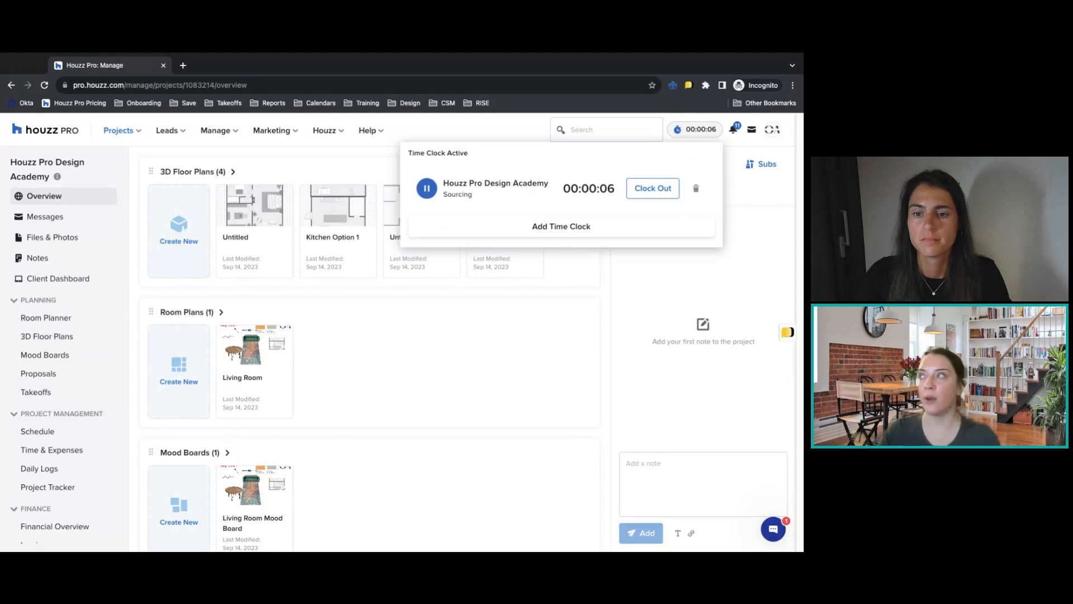
left_click(551, 226)
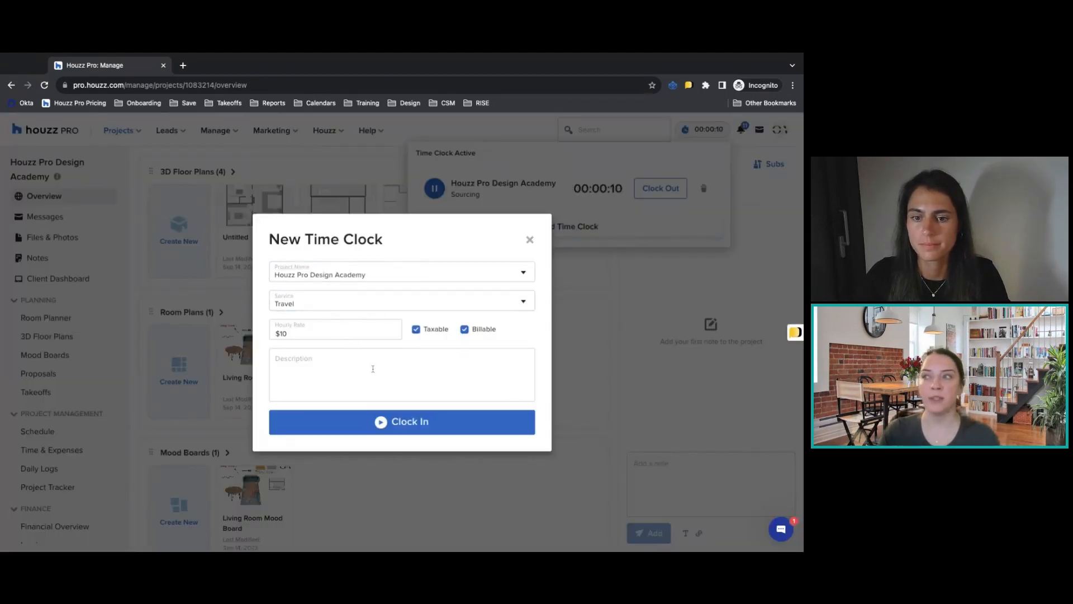
left_click(408, 427)
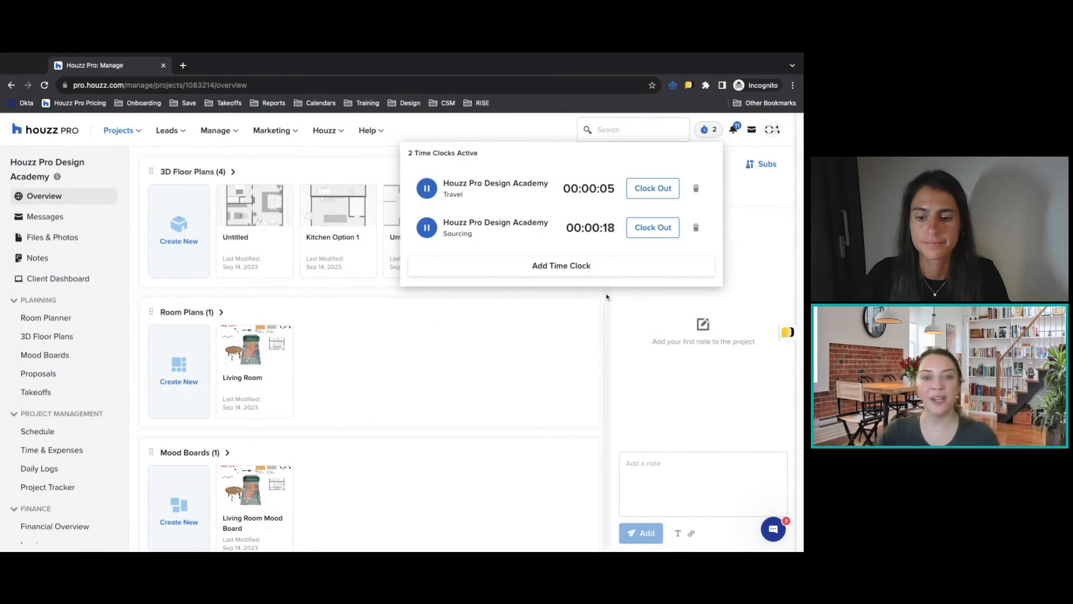
Clock out of the Travel entry and set the hours of its logged time to 1.
left_click(643, 188)
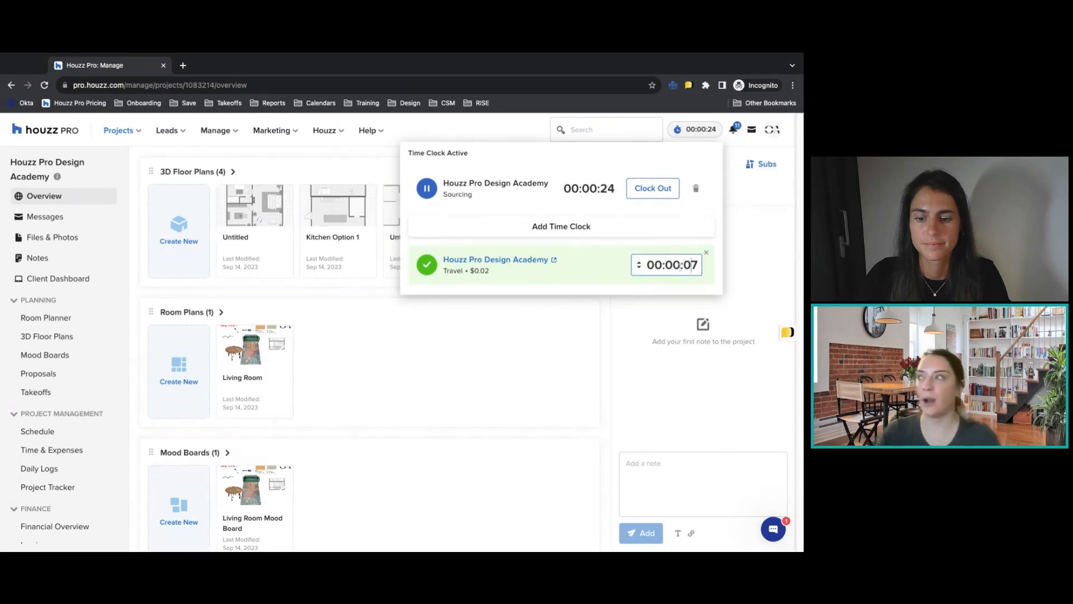
left_click(675, 265)
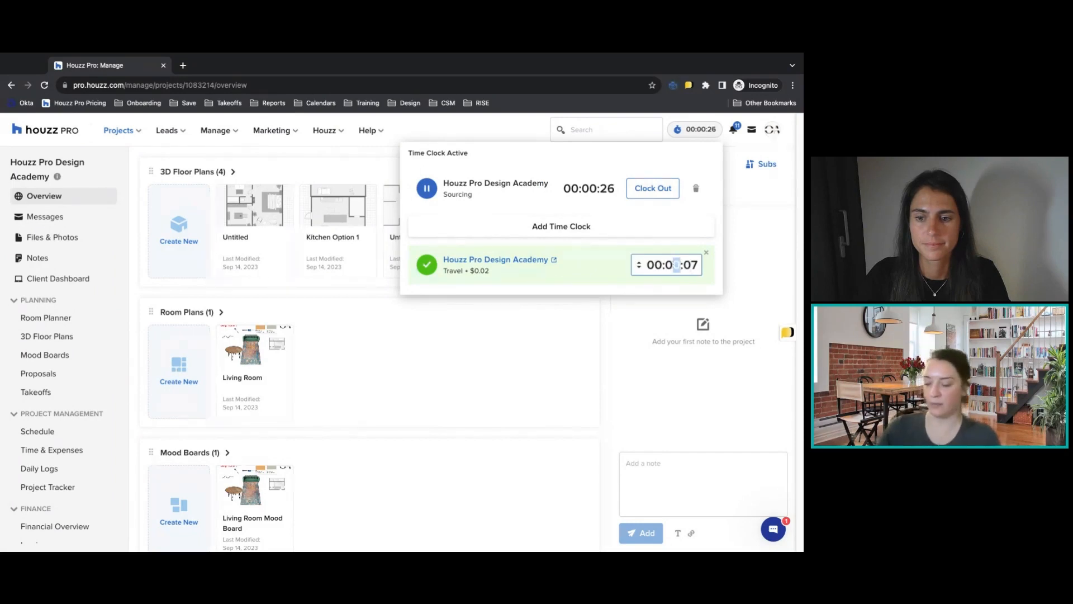
left_click(658, 265)
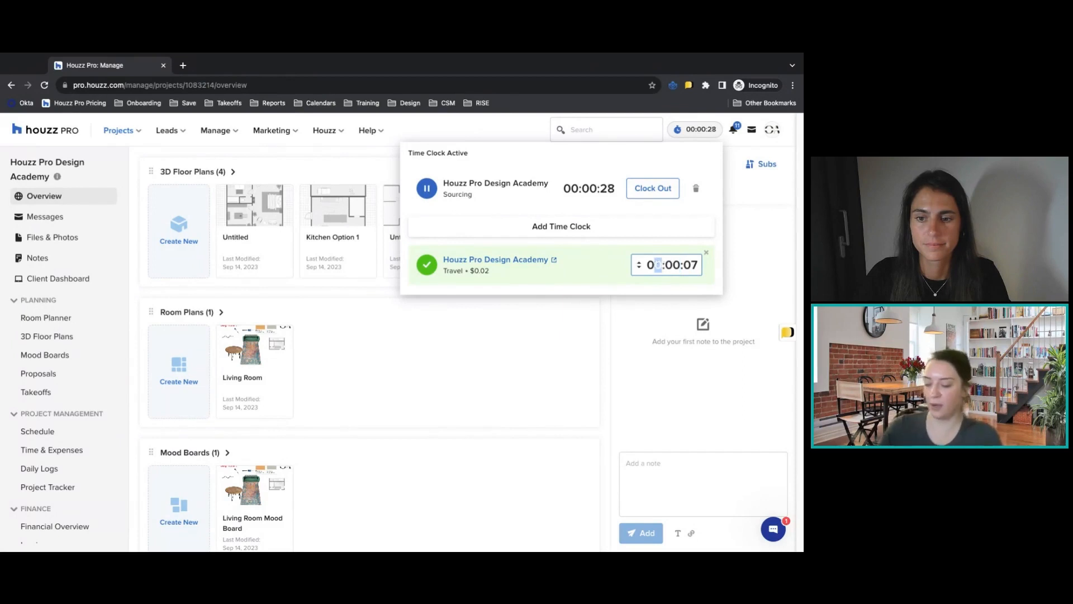
type("1")
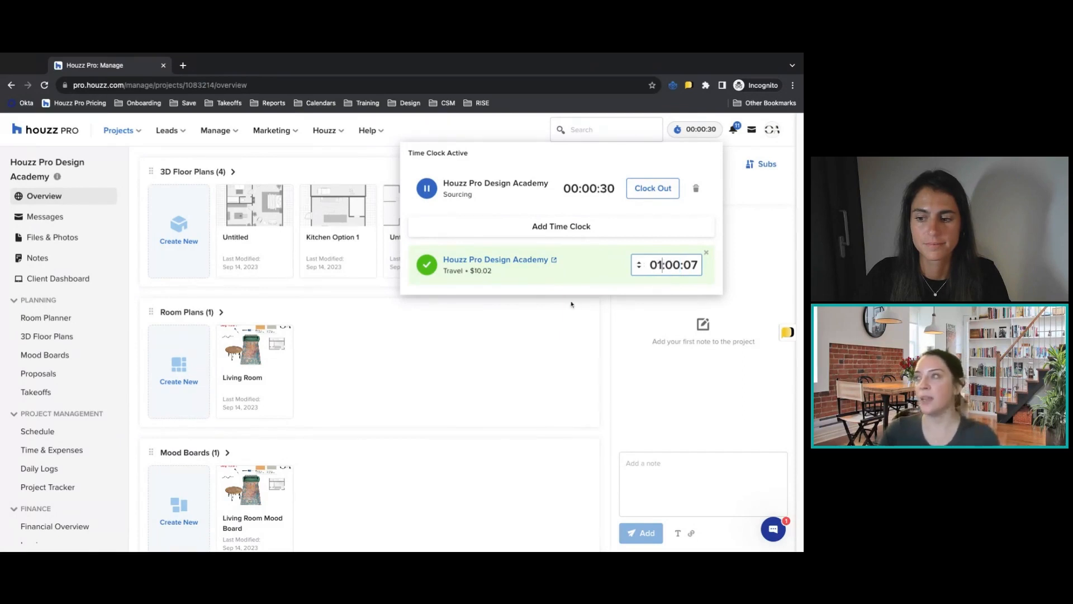
Clock out of the Sourcing entry and set the hours of its logged time to 1.
left_click(652, 189)
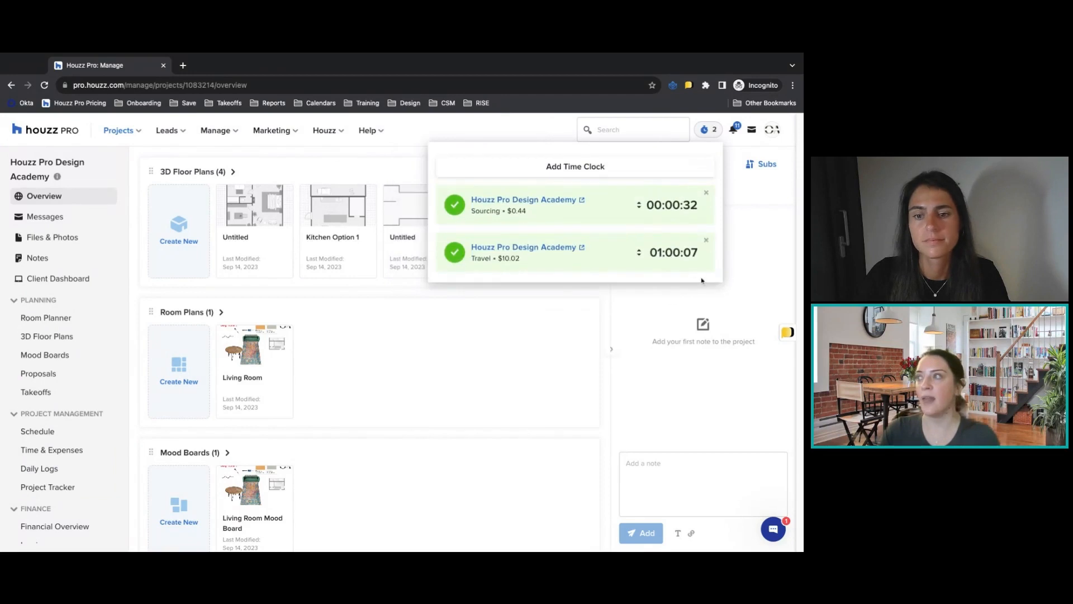
left_click(672, 205)
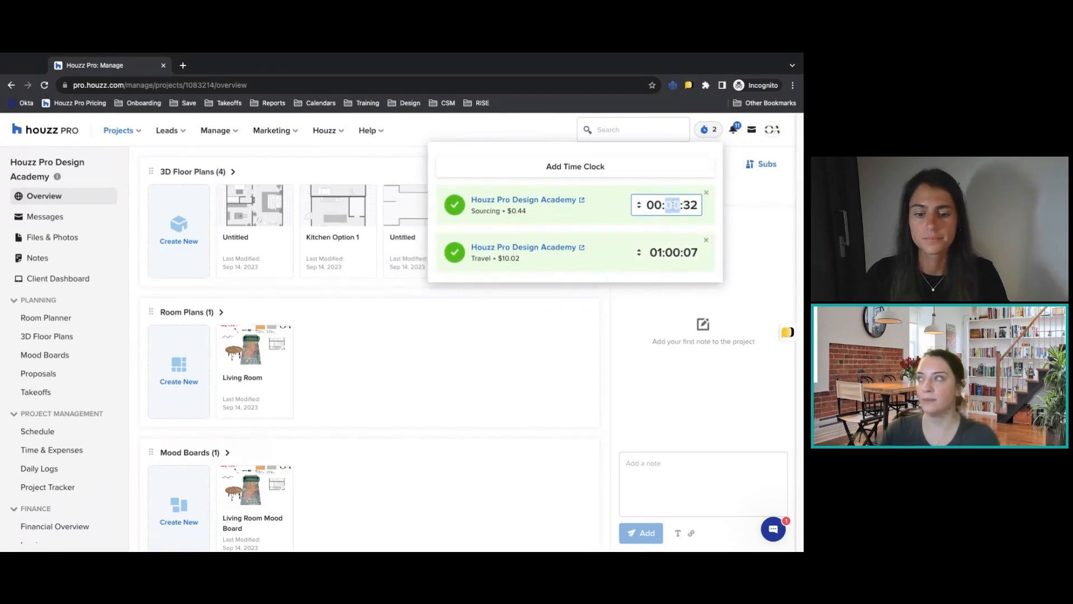
left_click(661, 206)
type("1")
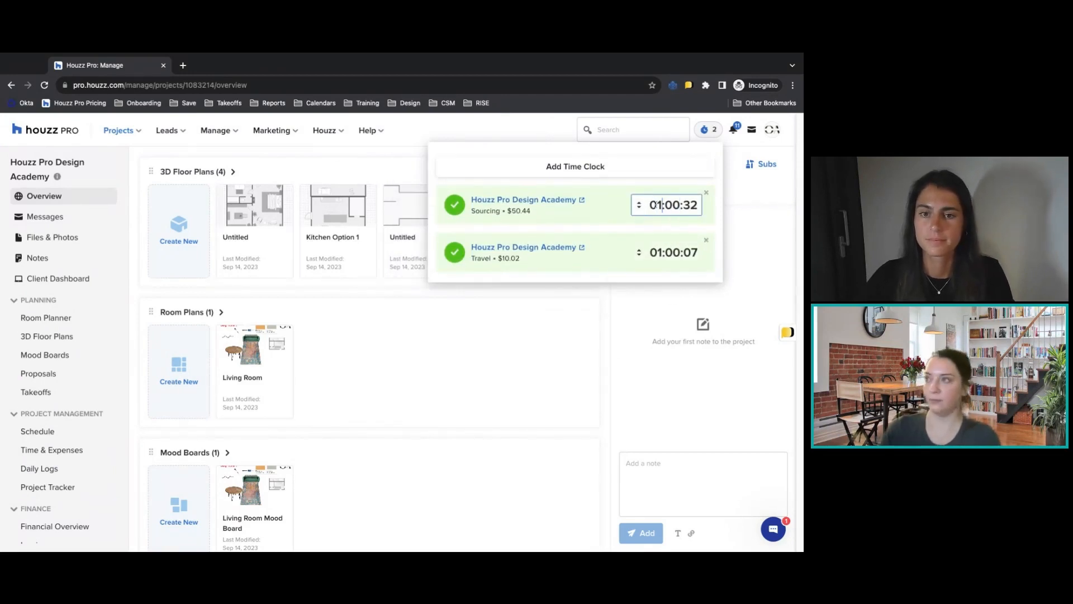
left_click(596, 348)
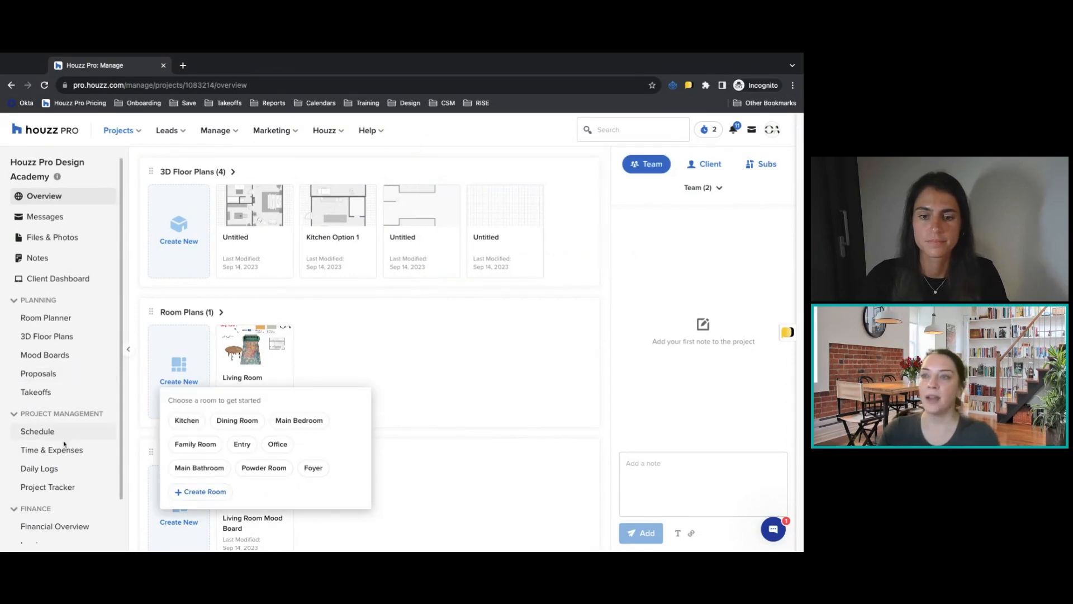
Open the project's Time & Expenses and list the time services of the other team member.
left_click(65, 449)
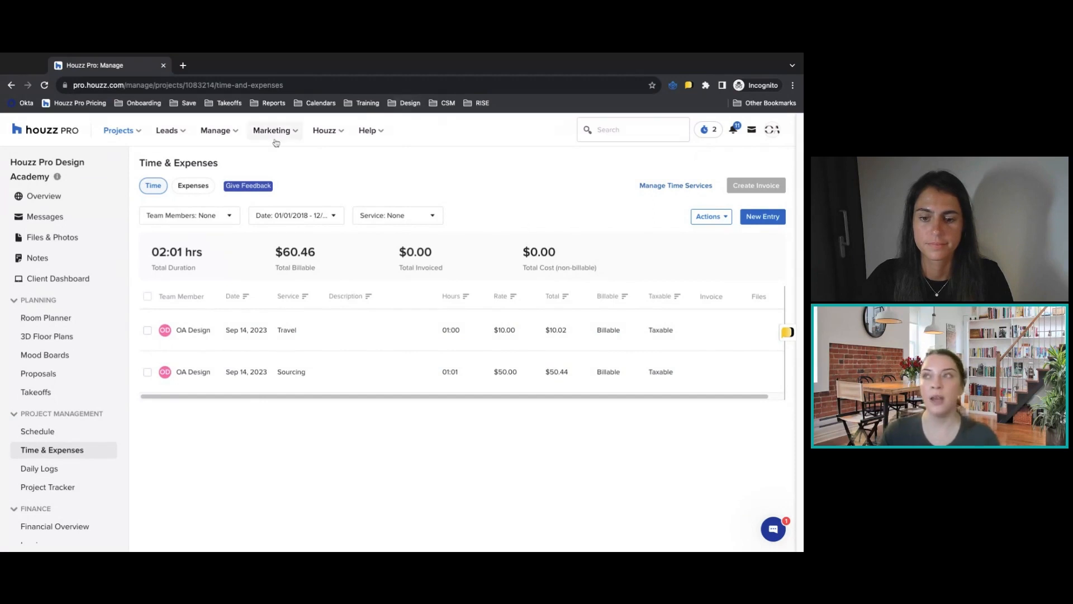
left_click(218, 130)
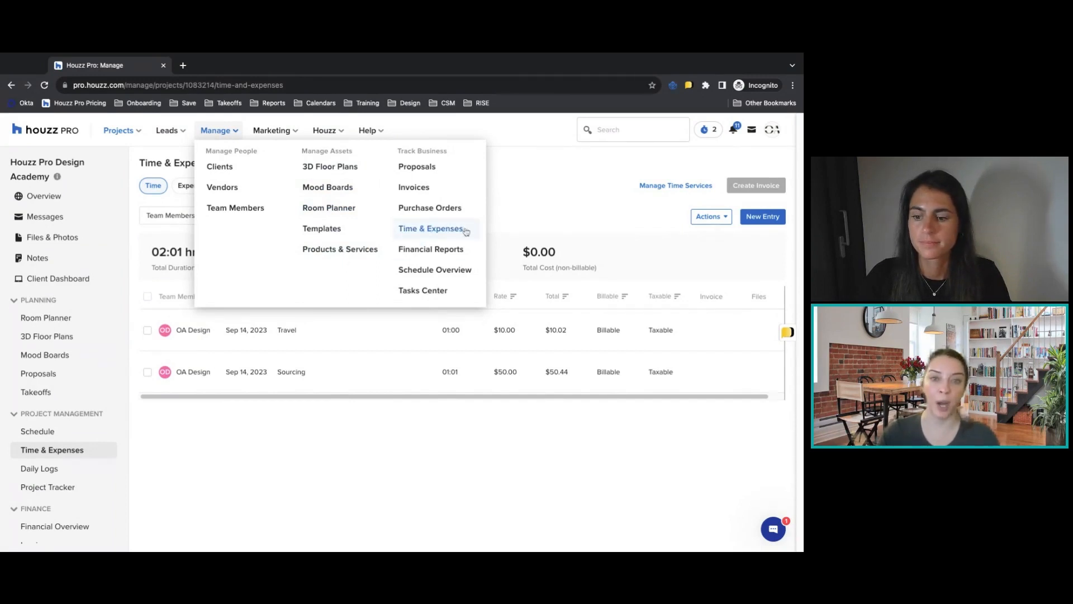
left_click(656, 187)
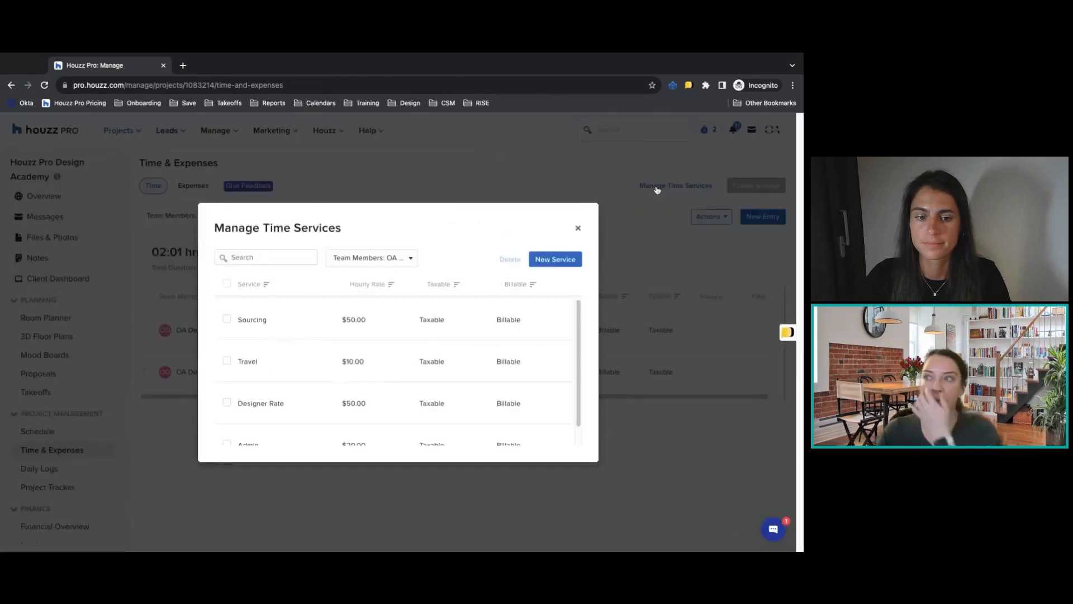
left_click(371, 261)
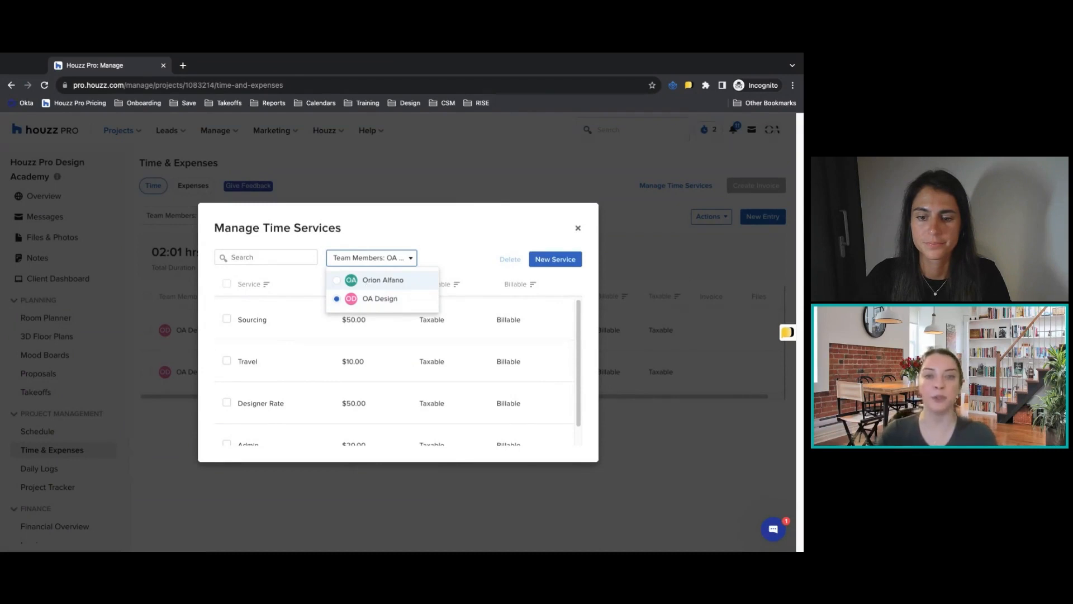
left_click(383, 280)
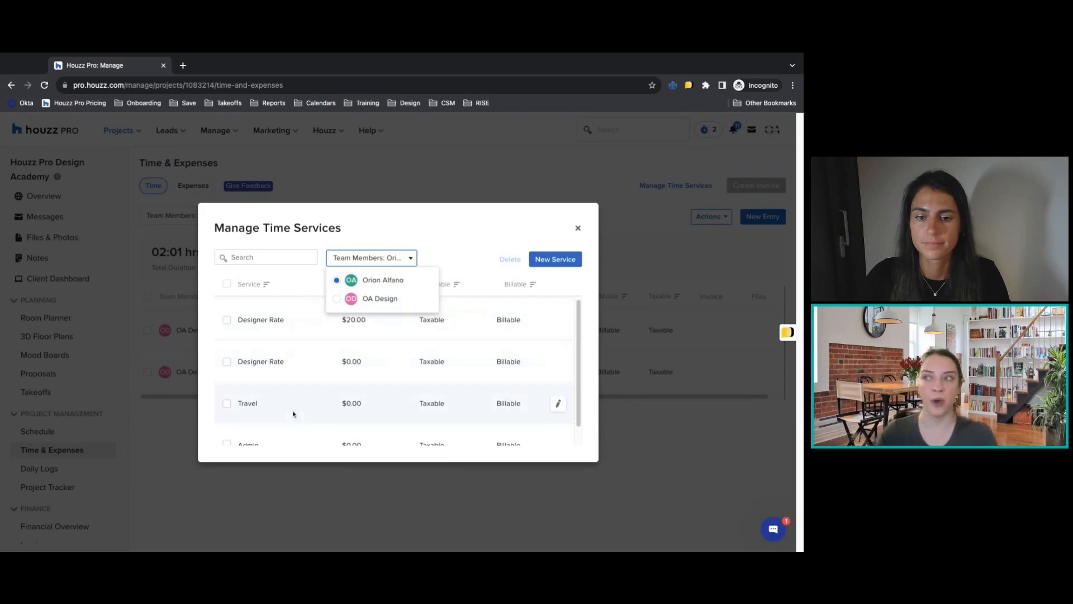
Inspect the settings of the $20 Designer Rate service without changing them and leave the time services list.
left_click(558, 323)
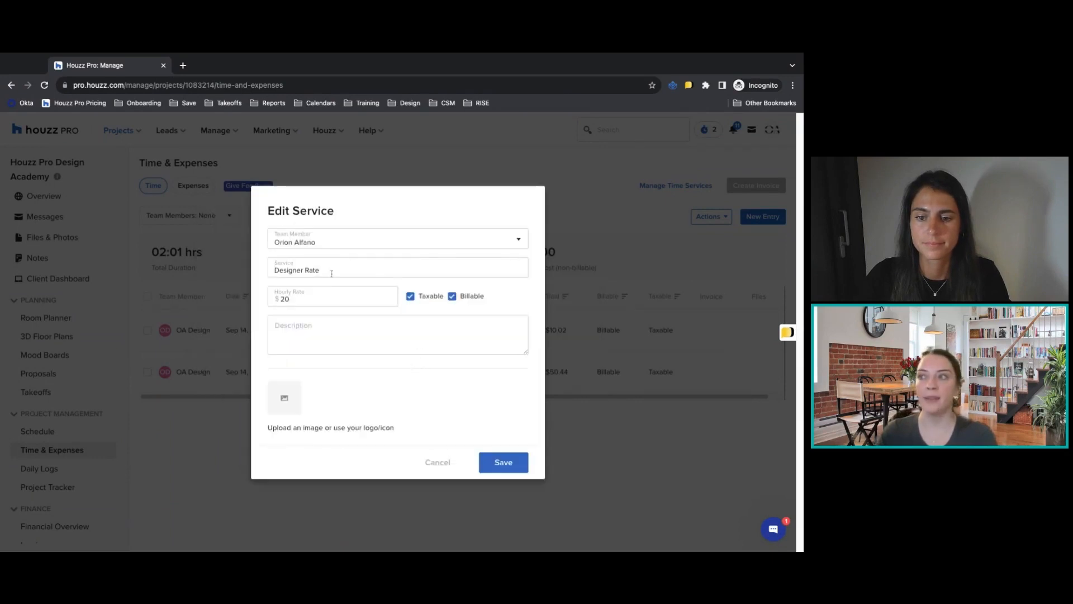
left_click(437, 462)
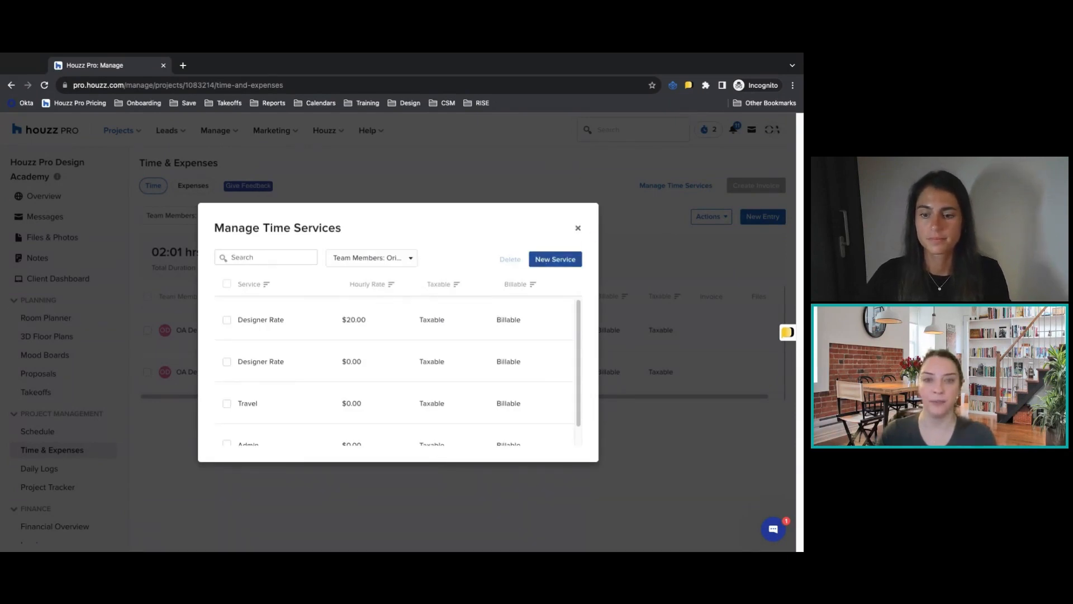
left_click(579, 229)
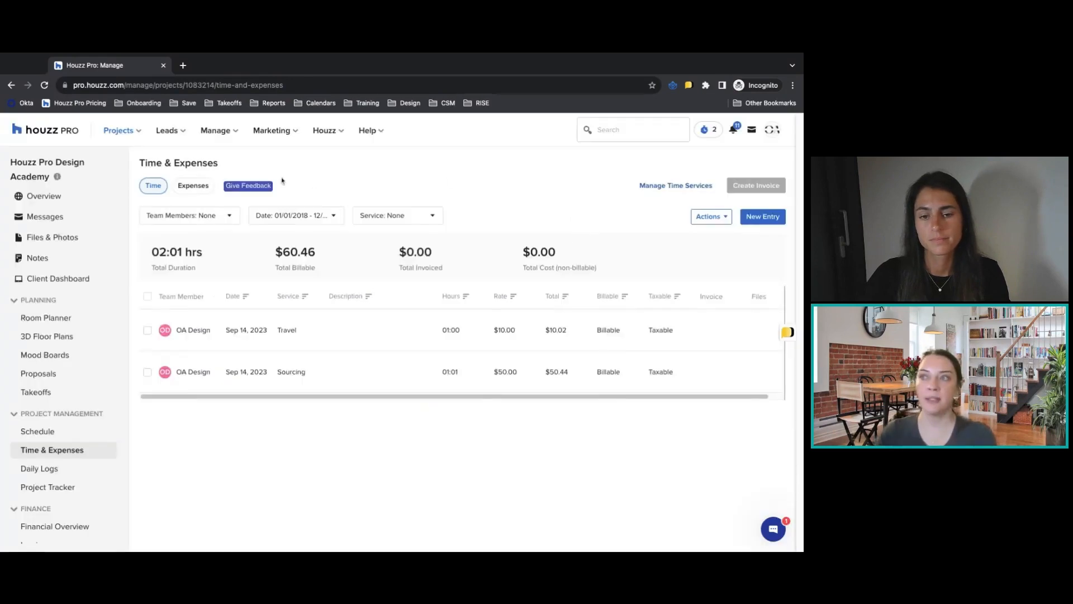
Switch to the project's expenses and review the available expense services.
left_click(200, 188)
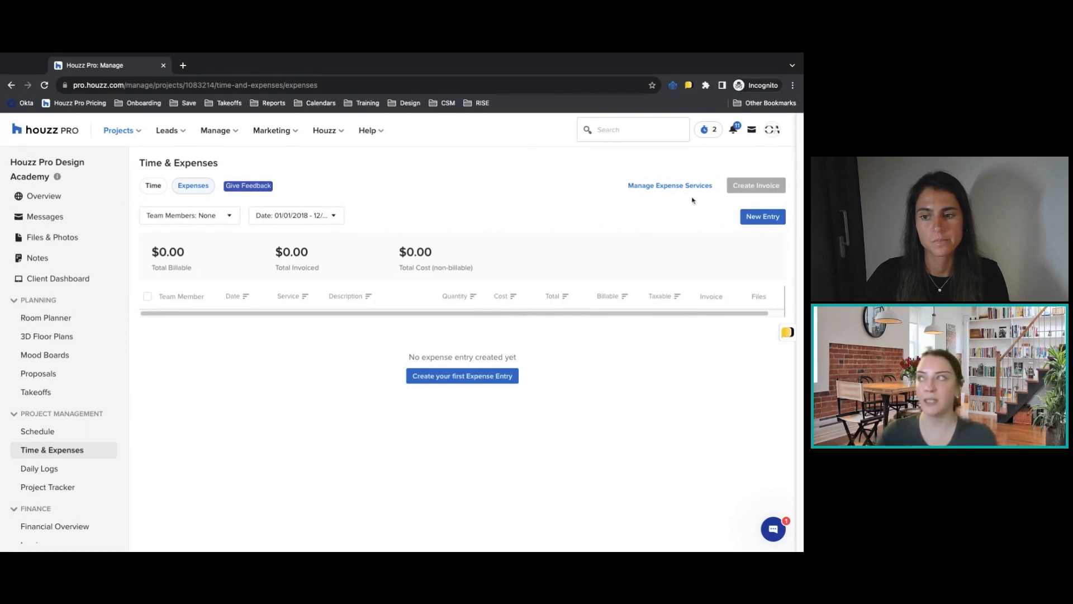
left_click(687, 186)
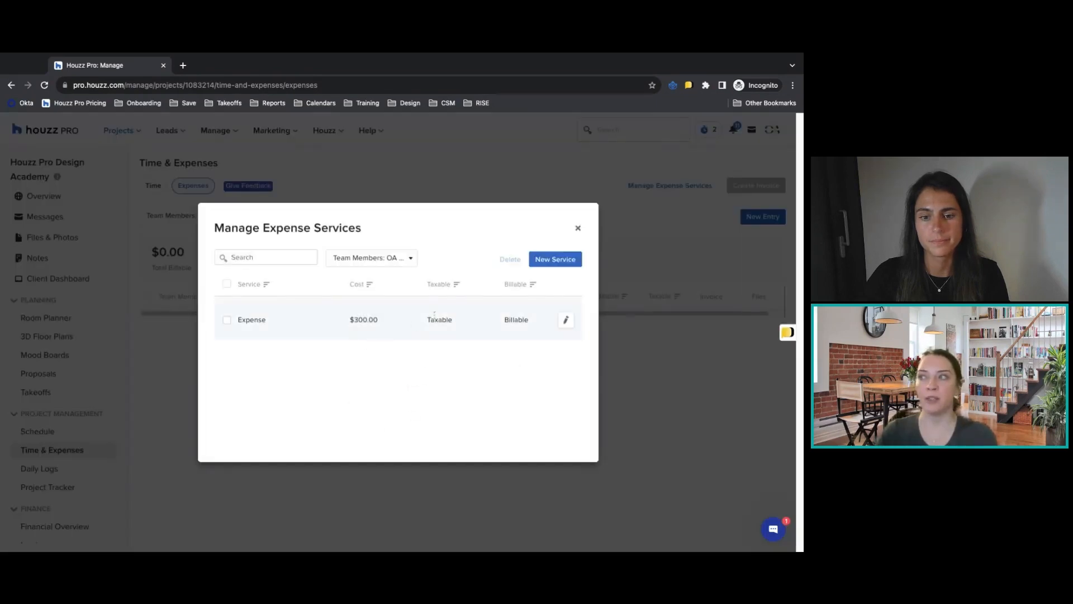
left_click(578, 228)
Start a new expense entry for the individual team member with the Expense service and a cost of $3,000.
left_click(750, 217)
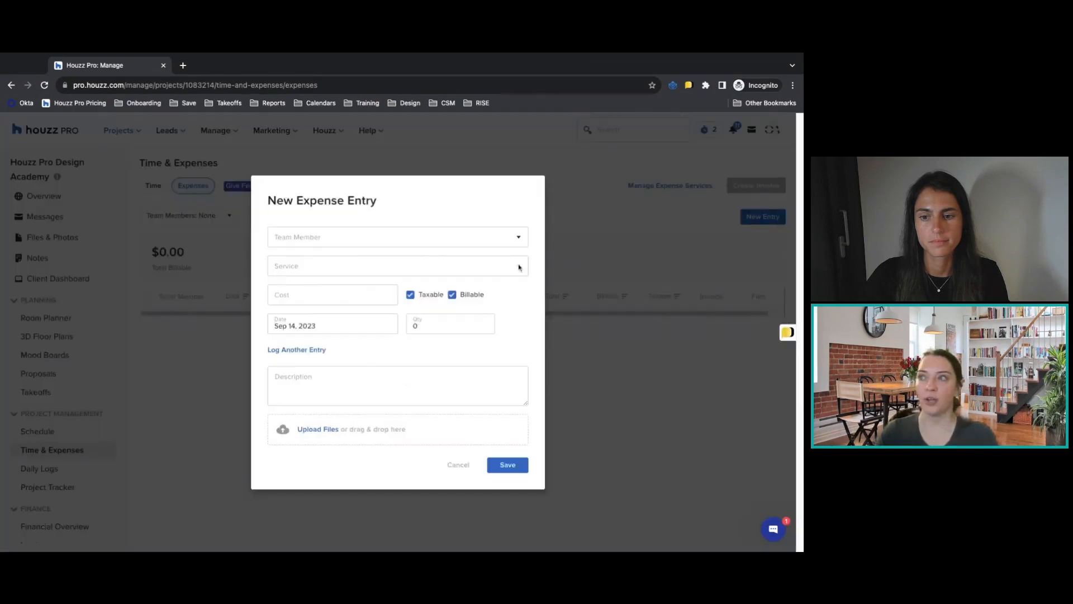
left_click(341, 236)
left_click(330, 262)
left_click(330, 266)
left_click(324, 288)
left_click(311, 298)
type("3000")
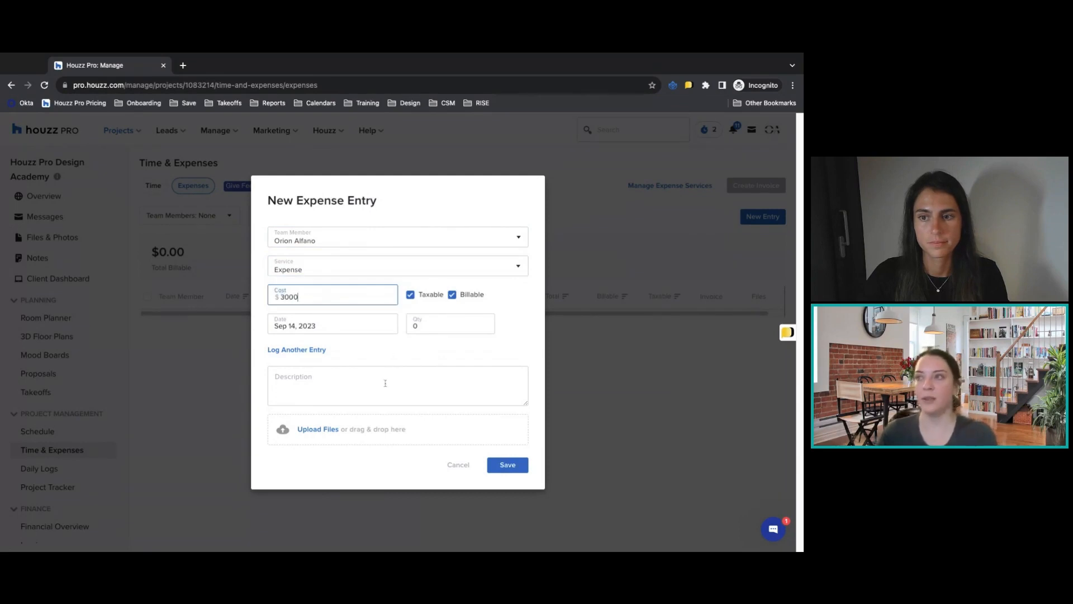
Leave the description empty, set the expense quantity to 1 and save the entry.
left_click(372, 410)
left_click(365, 387)
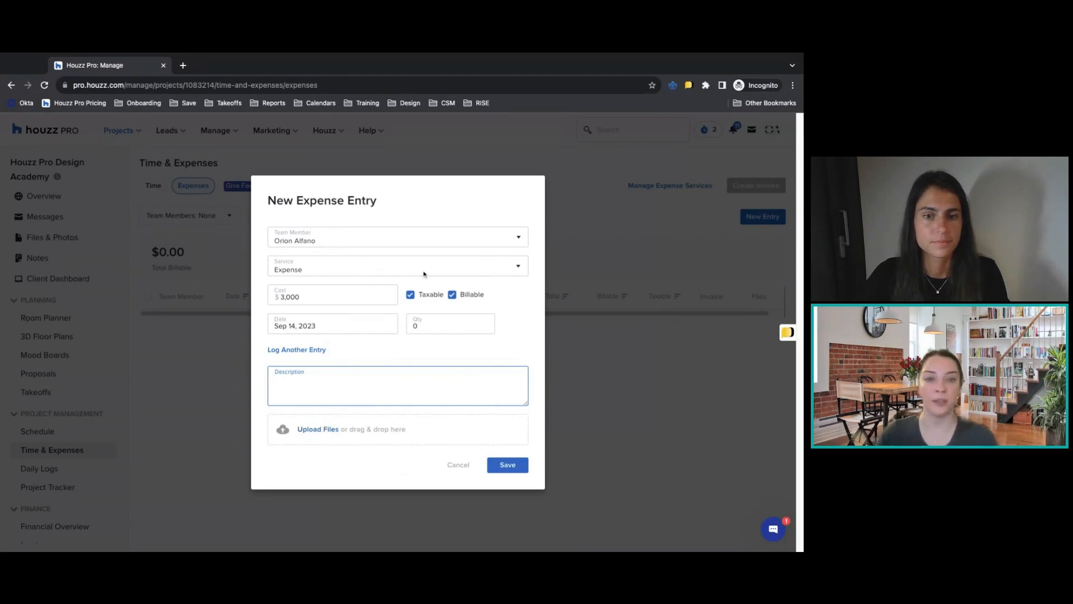
left_click(511, 472)
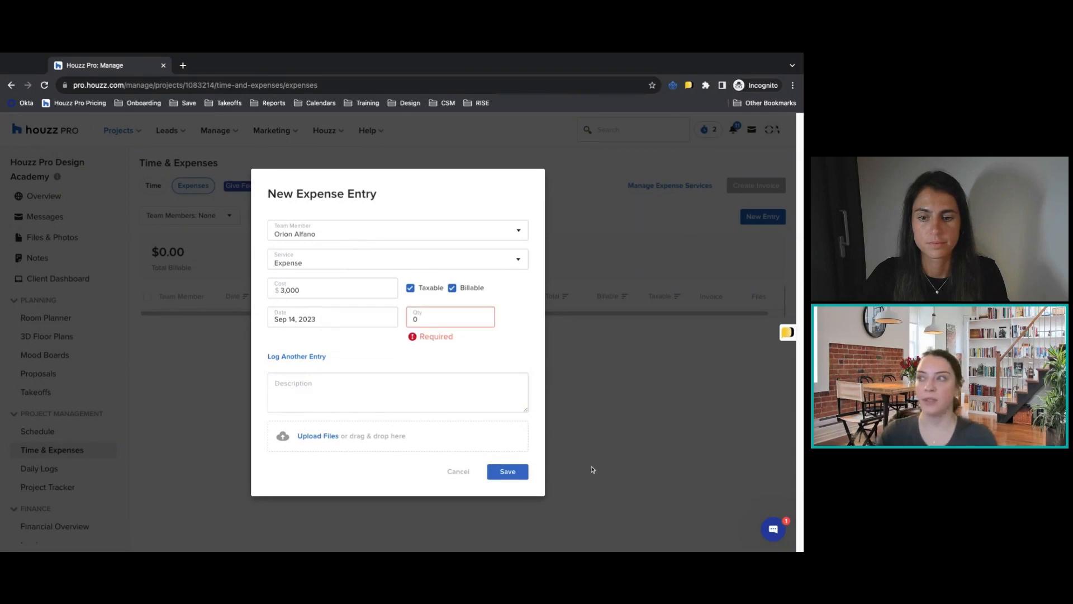
key("BackSpace")
type("1")
left_click(506, 464)
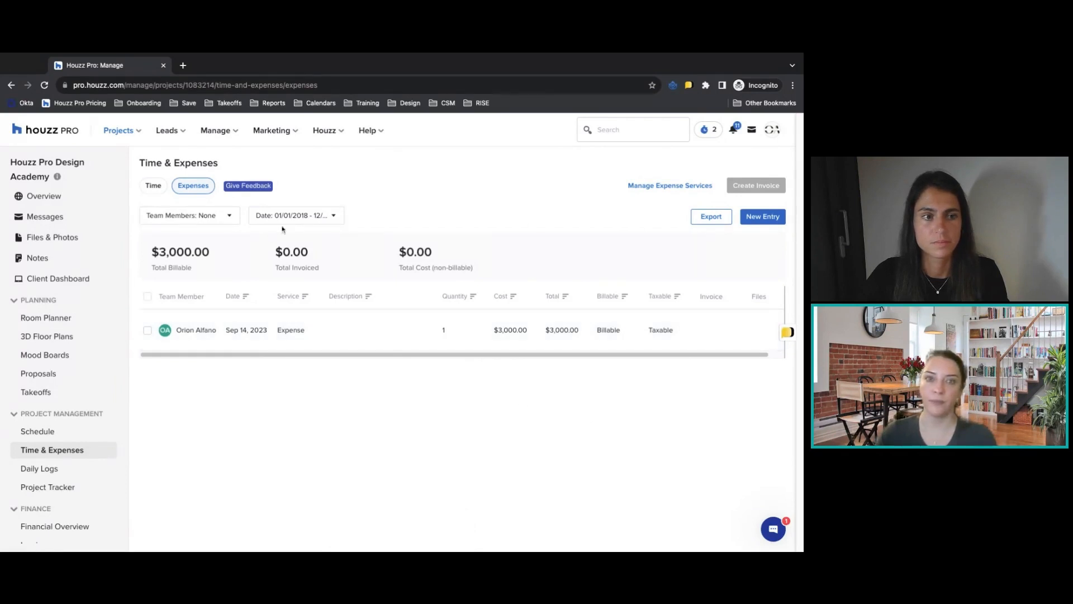
Create an invoice from the project's Travel and Sourcing time entries together with the Expense entry.
left_click(151, 187)
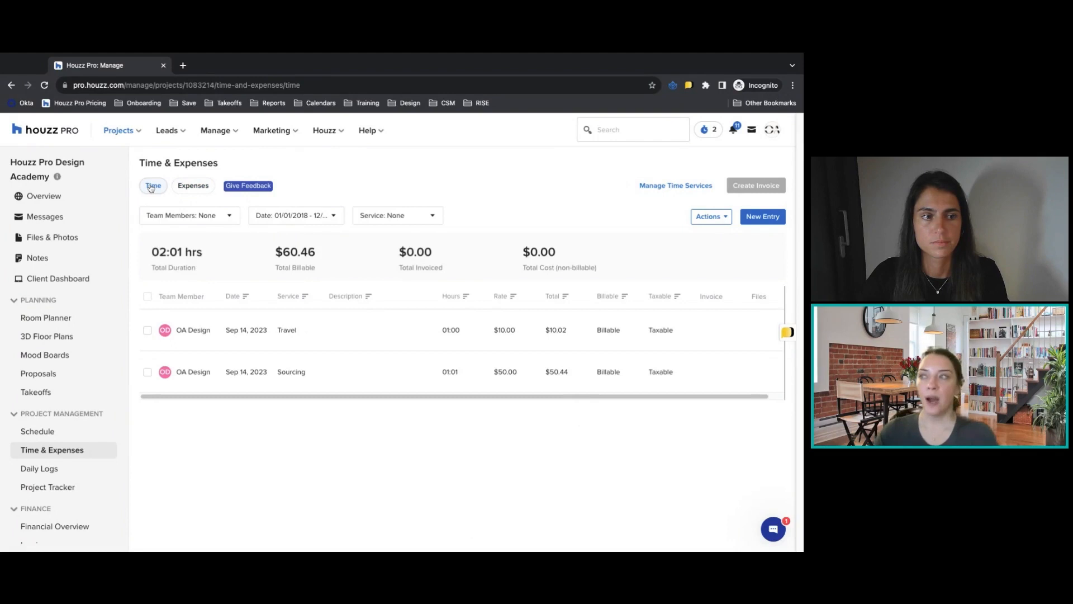
left_click(147, 331)
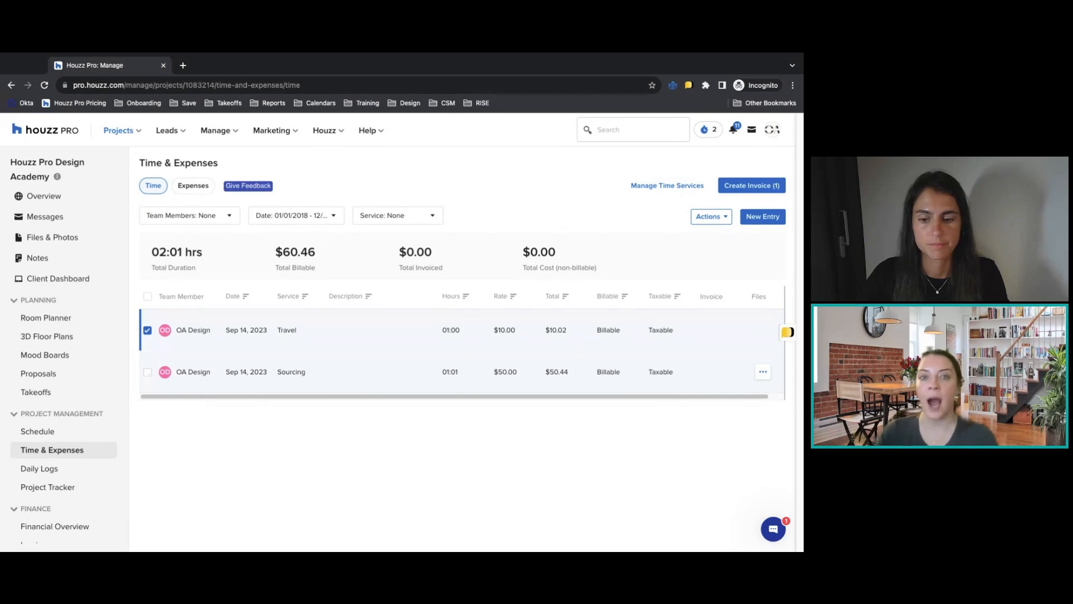
left_click(147, 372)
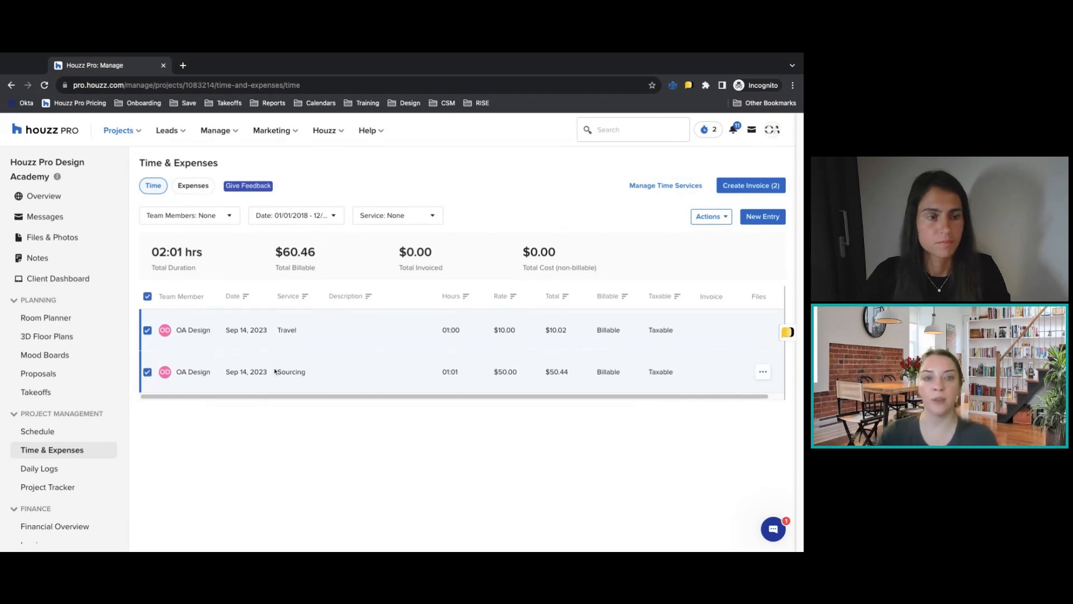
left_click(193, 185)
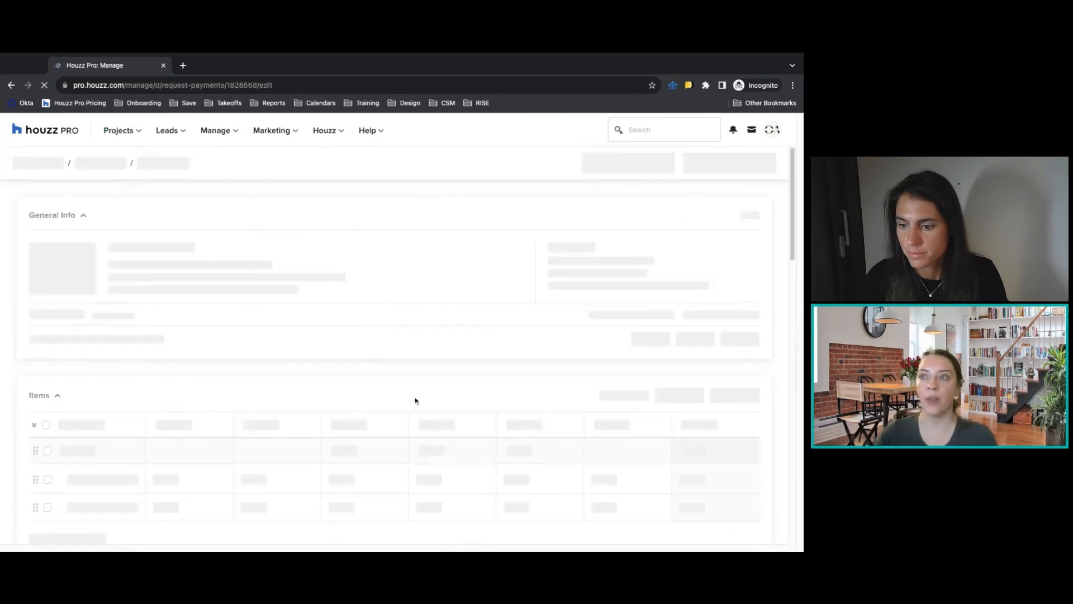
Review the draft invoice's general info, line items and total breakdown.
scroll(346, 391, "down", 1)
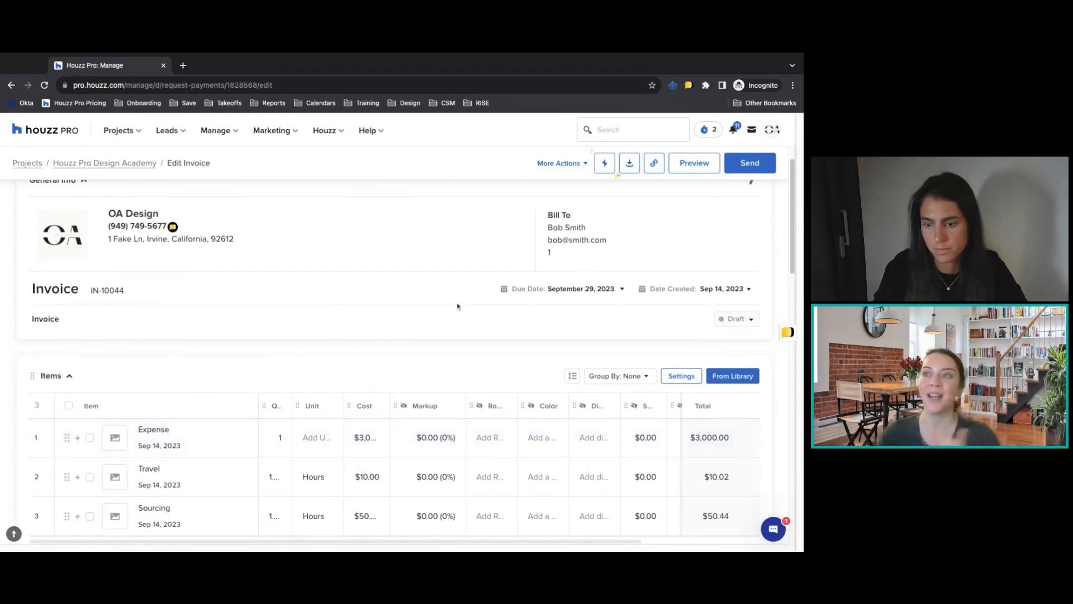
scroll(586, 408, "down", 1)
scroll(587, 408, "down", 3)
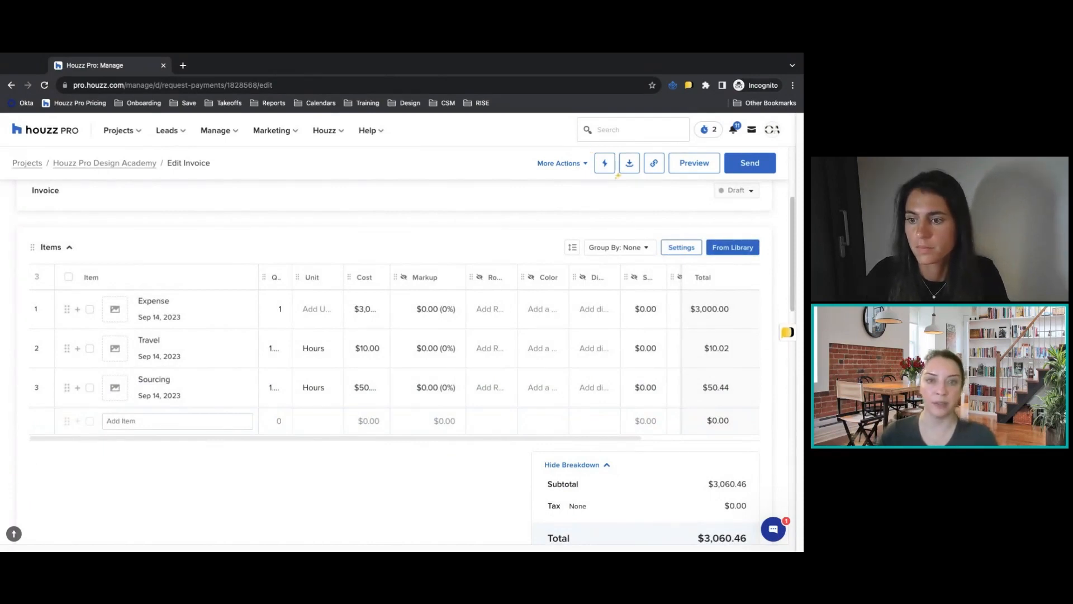
scroll(618, 175, "up", 5)
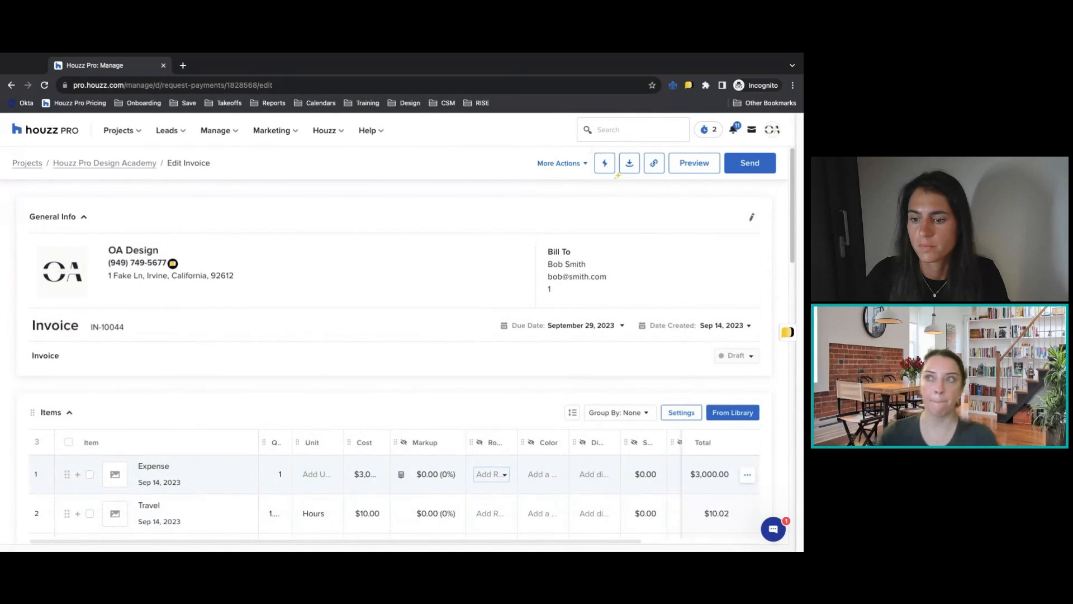
Leave the invoice and review the time entries logged across all projects in the company-wide Time & Expenses.
left_click(135, 164)
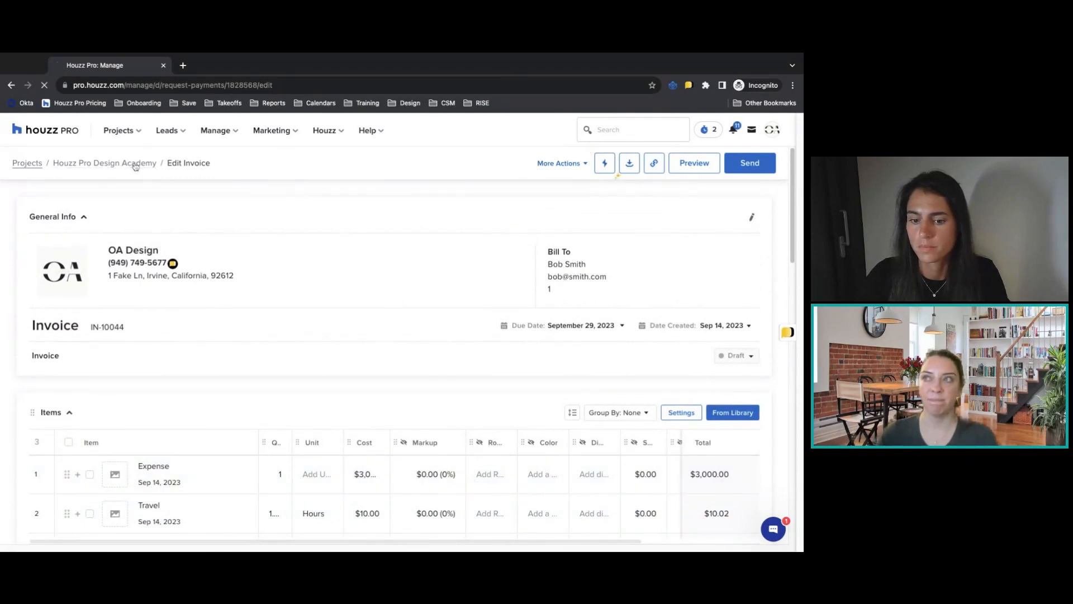
left_click(217, 132)
left_click(400, 226)
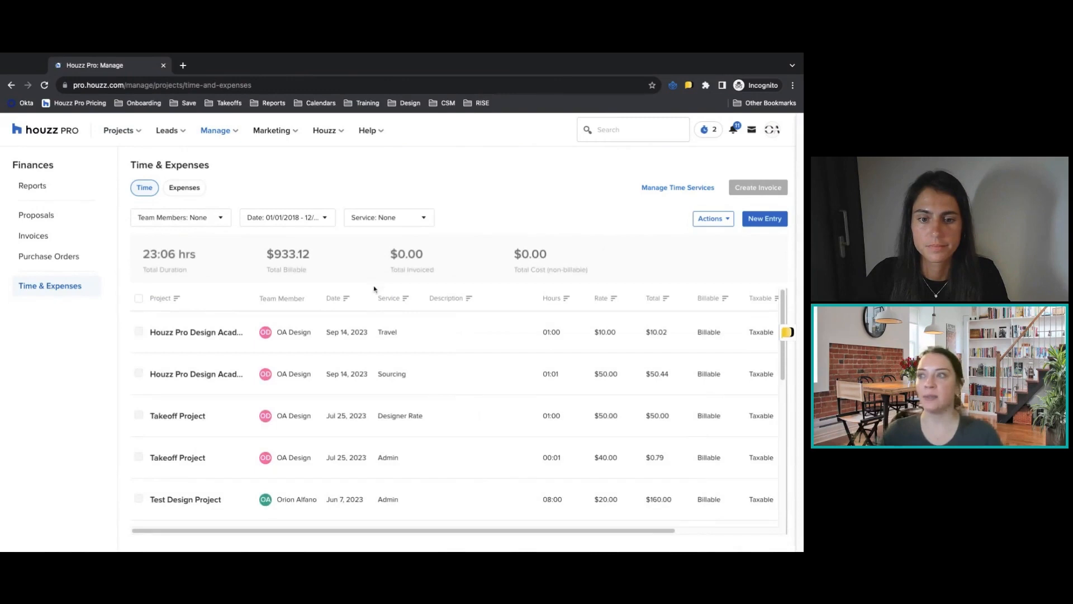
scroll(418, 344, "down", 5)
scroll(418, 345, "down", 3)
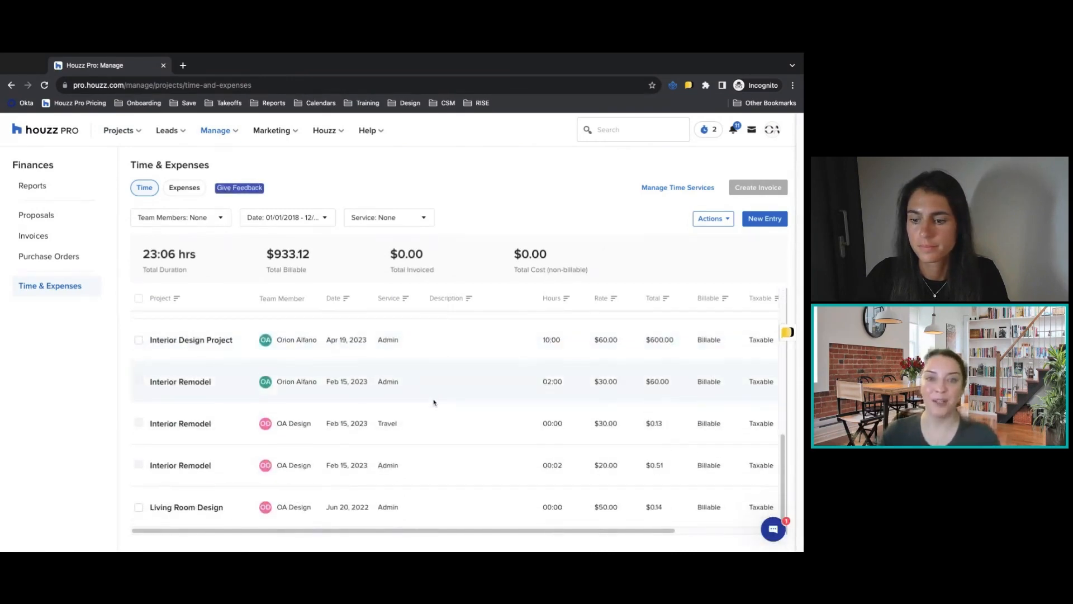
scroll(432, 391, "up", 5)
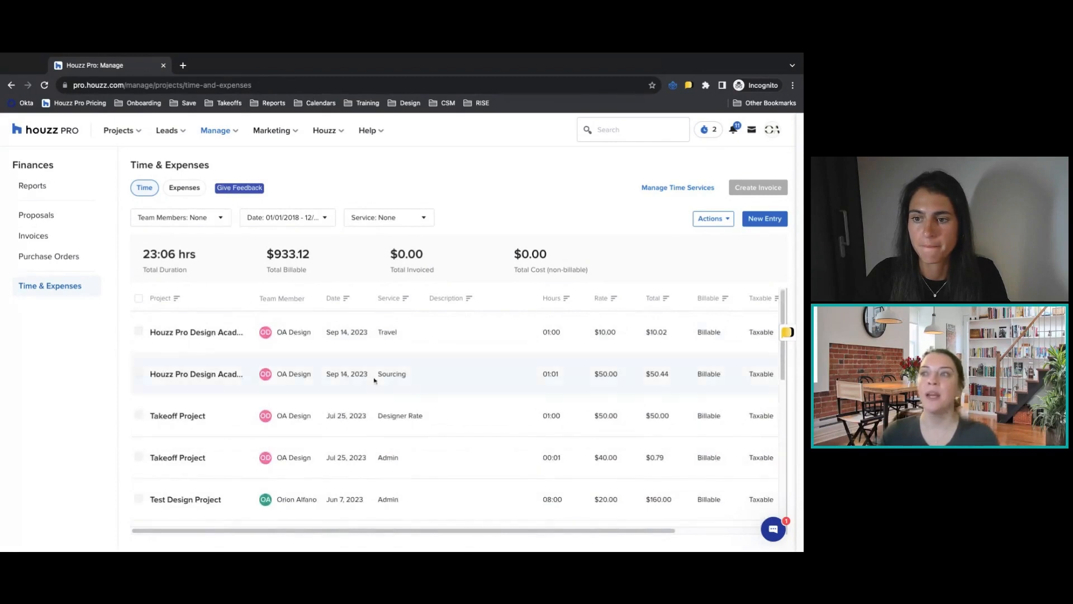
Check which team members the company-wide time entries can be filtered by, without applying a filter.
mouse_move(140, 331)
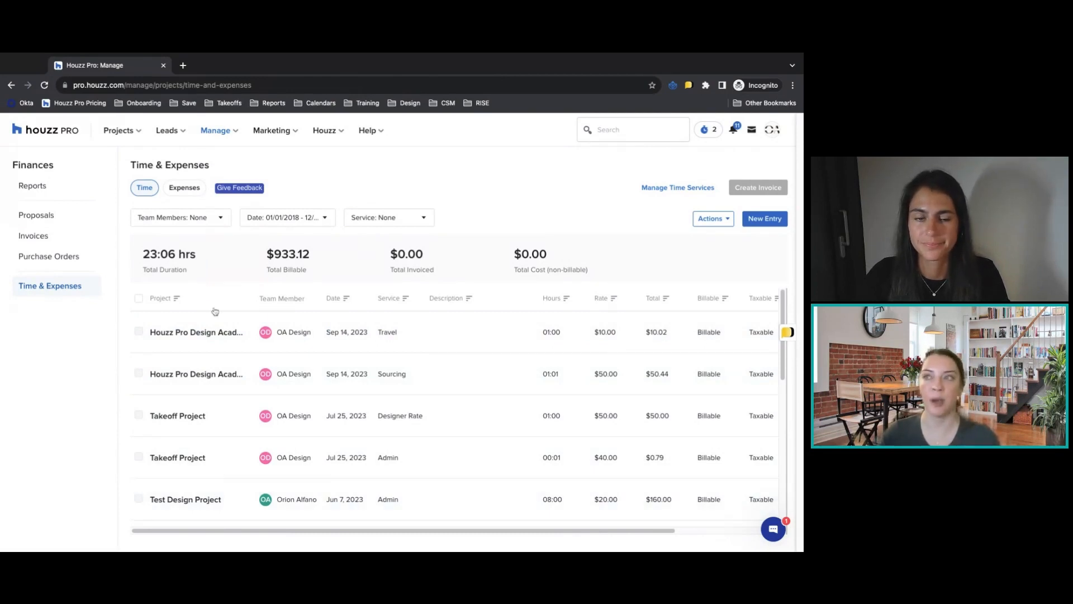
left_click(212, 221)
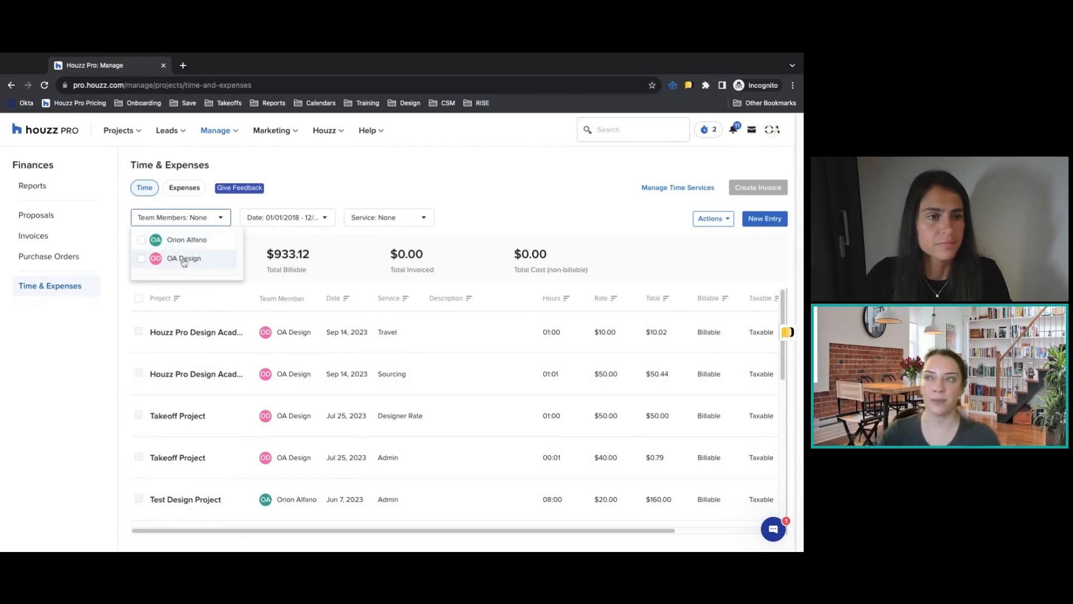
left_click(292, 194)
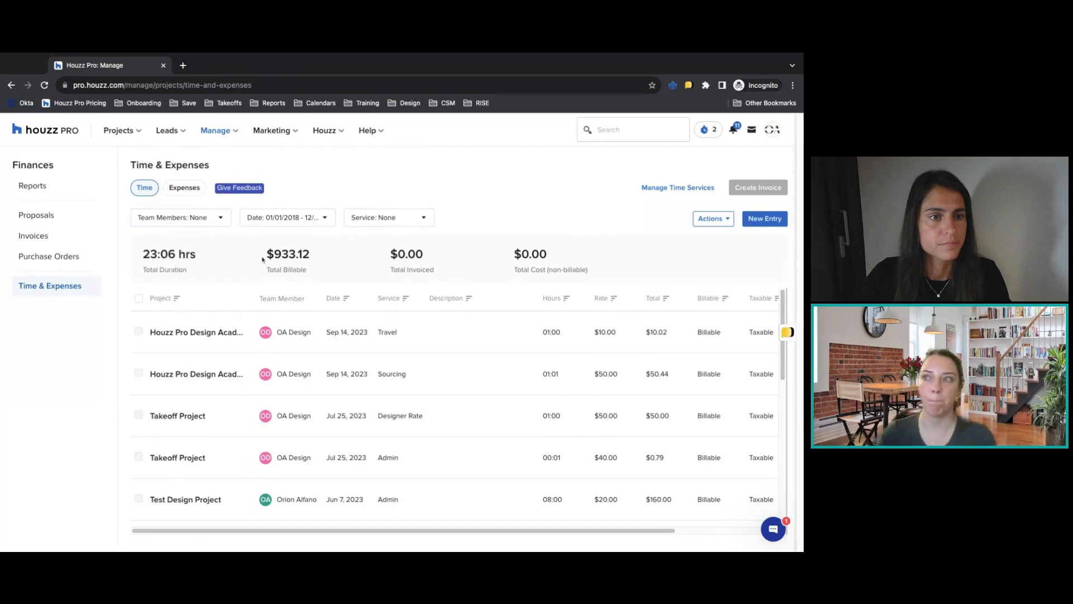
Return to the Houzz Pro Design Academy project overview and view its Project Tracker, Tasks and Financial Overview sections.
left_click(131, 136)
left_click(150, 195)
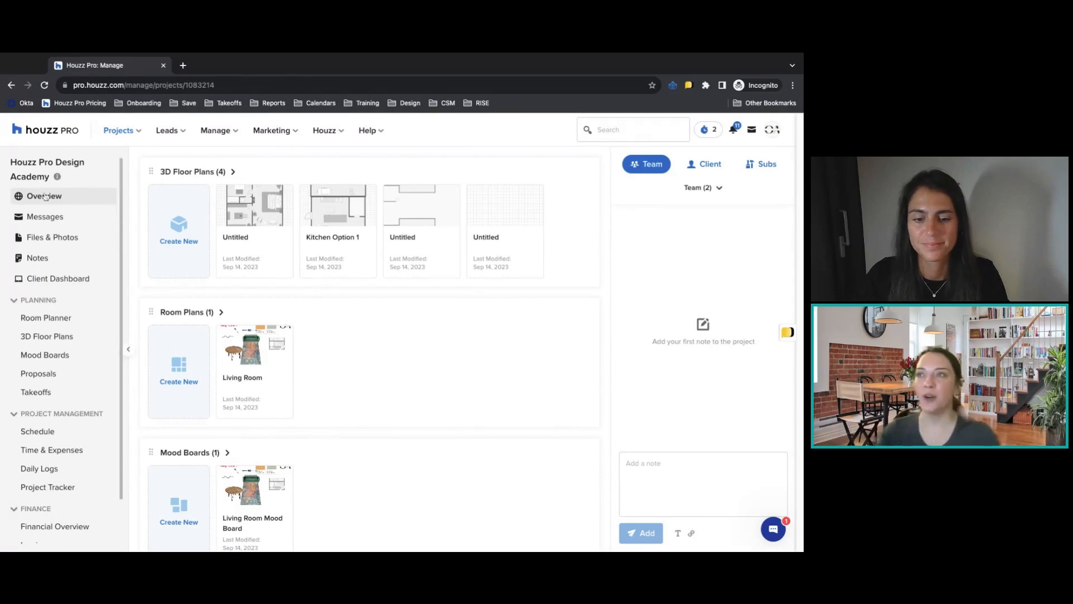
scroll(383, 287, "down", 6)
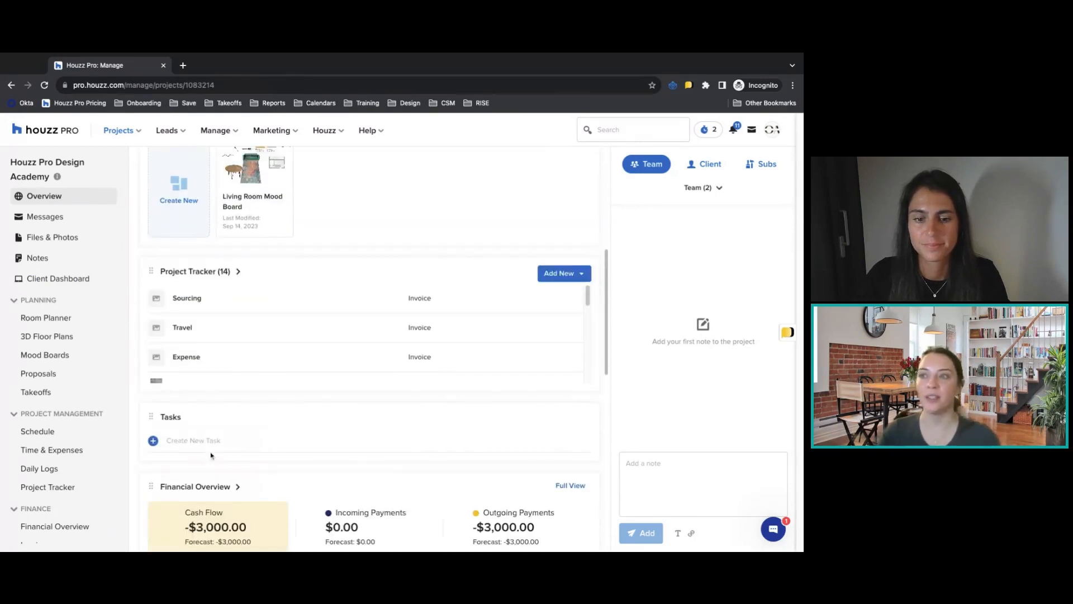
Create a new project task named "Order Sofa" in the Tasks section of the overview.
left_click(258, 446)
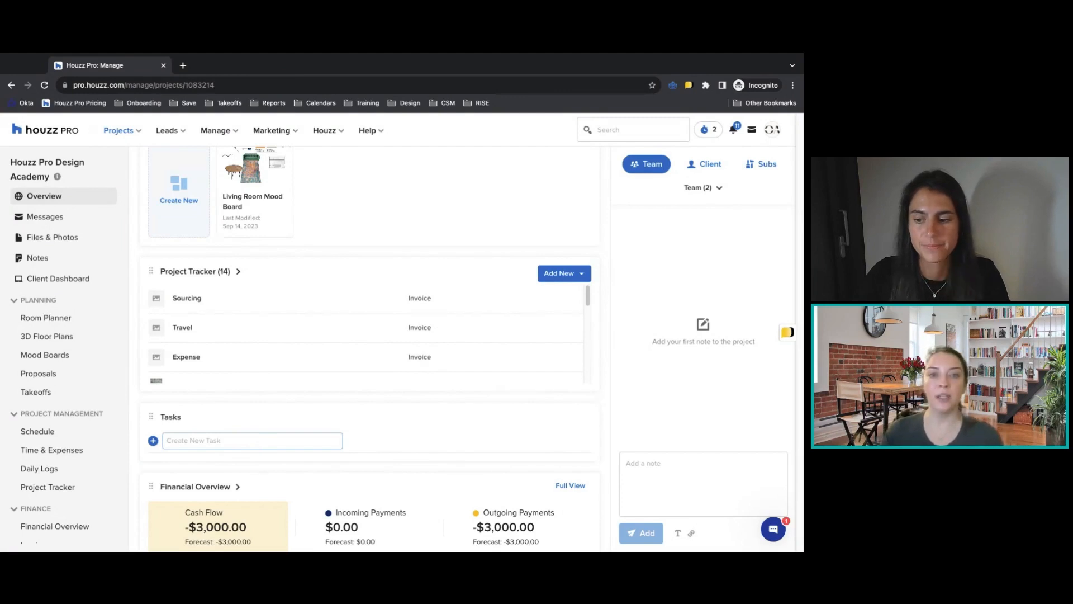
left_click(242, 441)
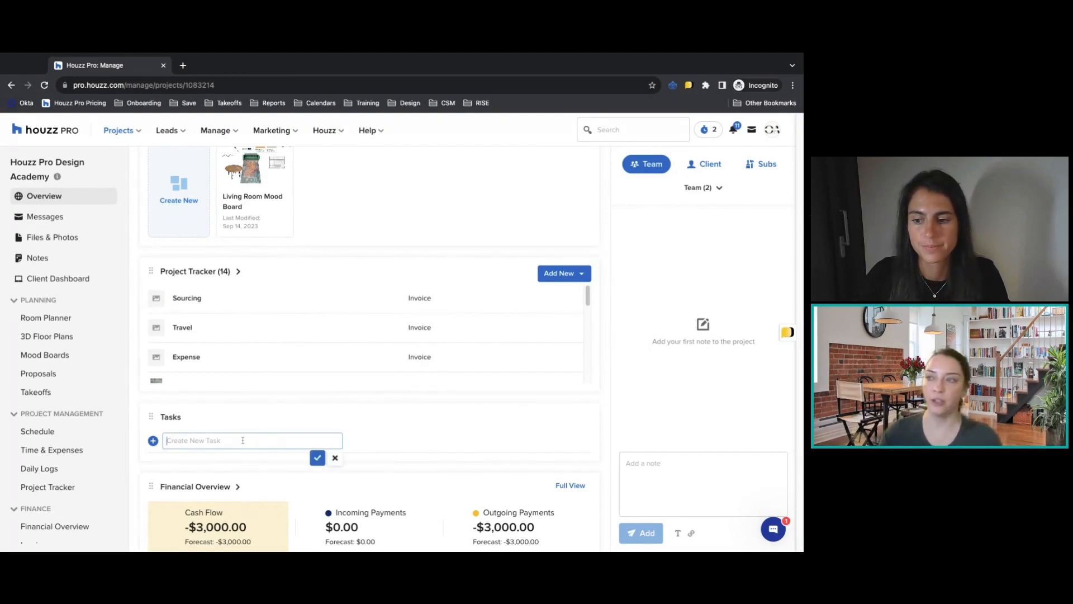
type("Ord")
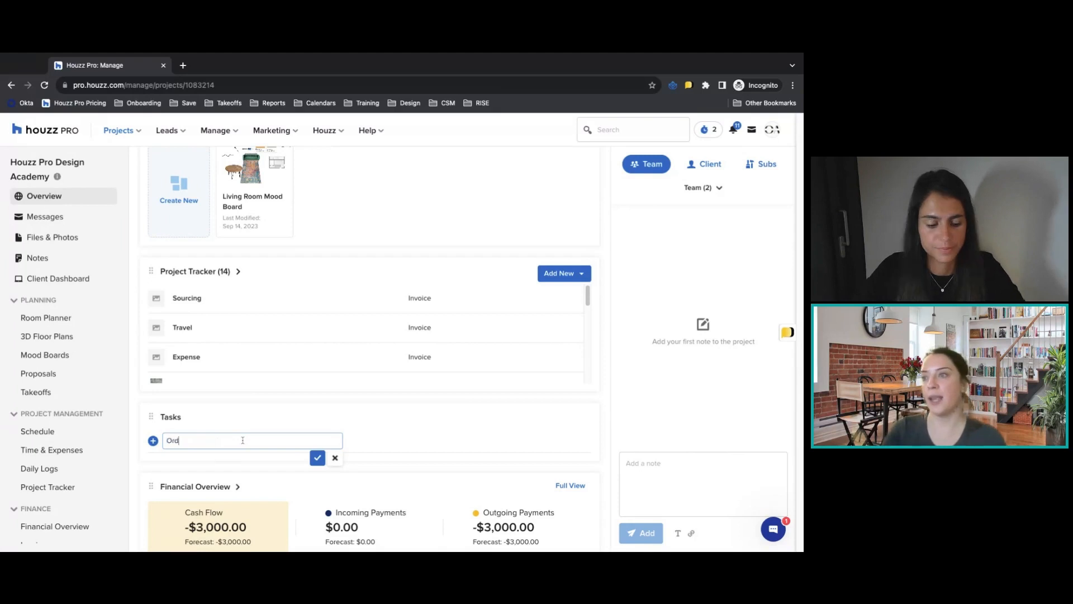
type("er Sofa")
key("Return")
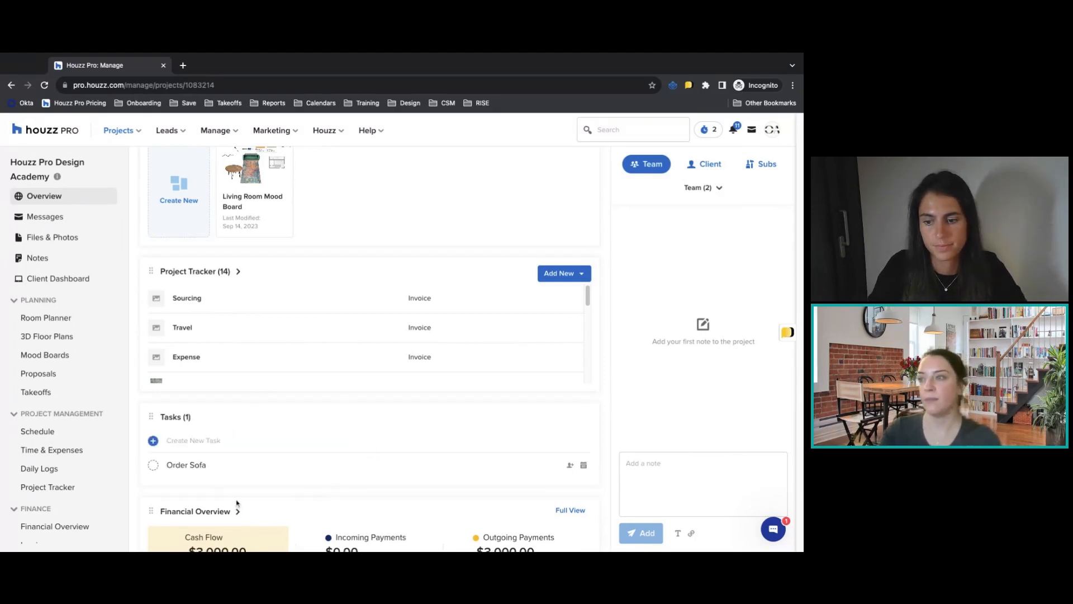
Set the Order Sofa task's due date to September 20, 2023 and assign it to the individual team member listed below OA Design.
left_click(196, 467)
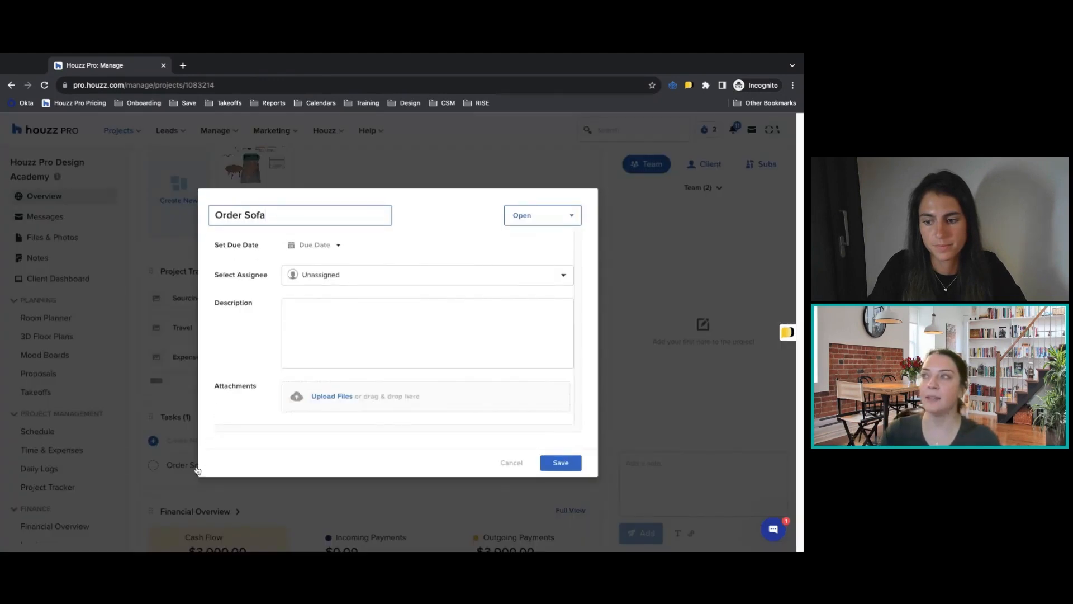
left_click(337, 246)
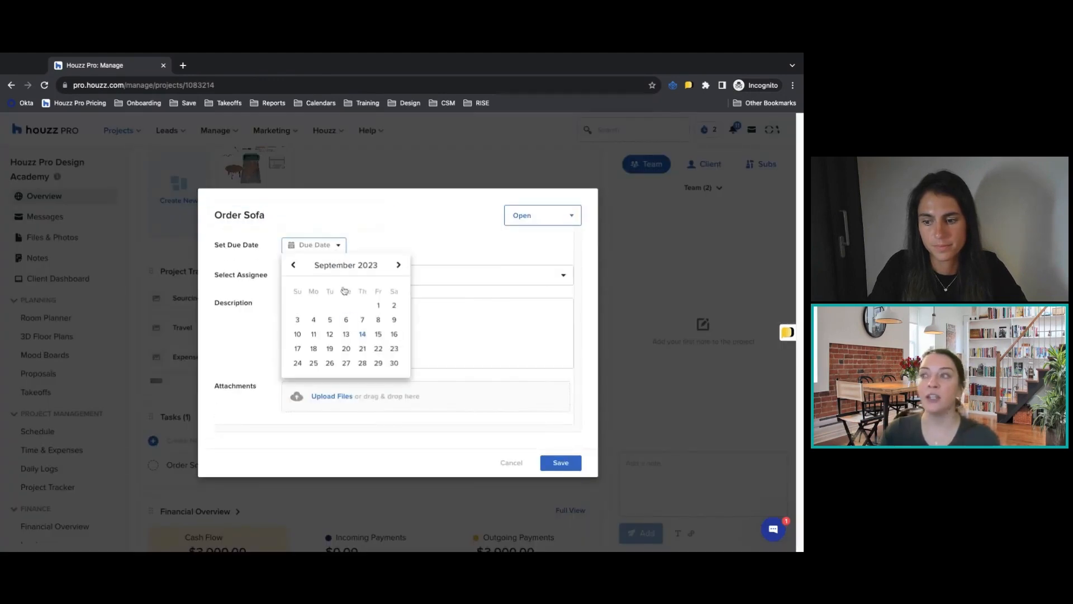
left_click(348, 348)
left_click(304, 274)
left_click(338, 343)
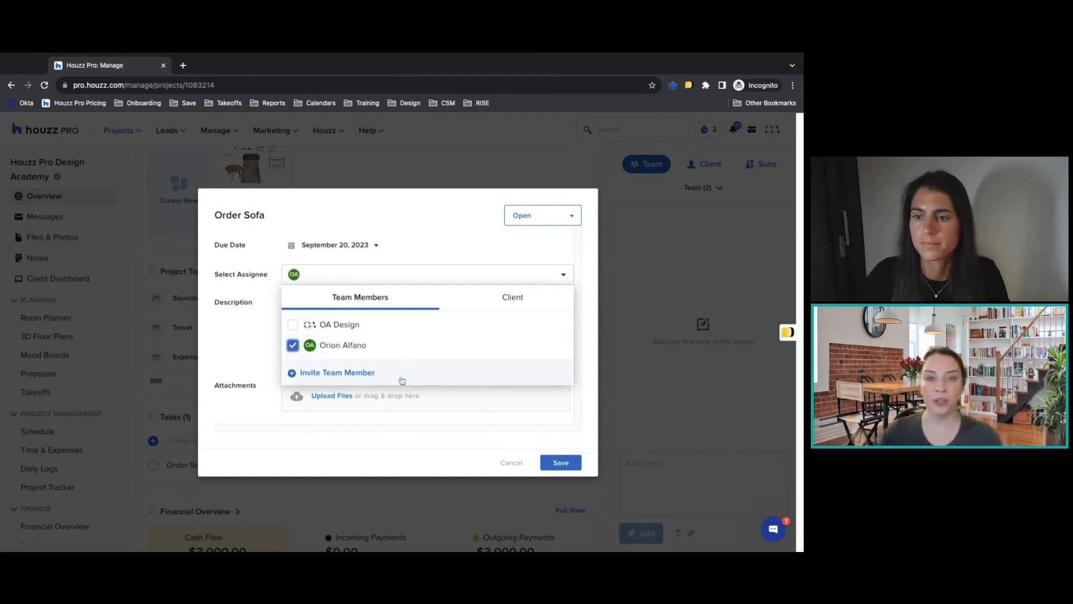
View the team member invitation form without sending an invite, and add the project's client as another assignee of the task.
left_click(336, 373)
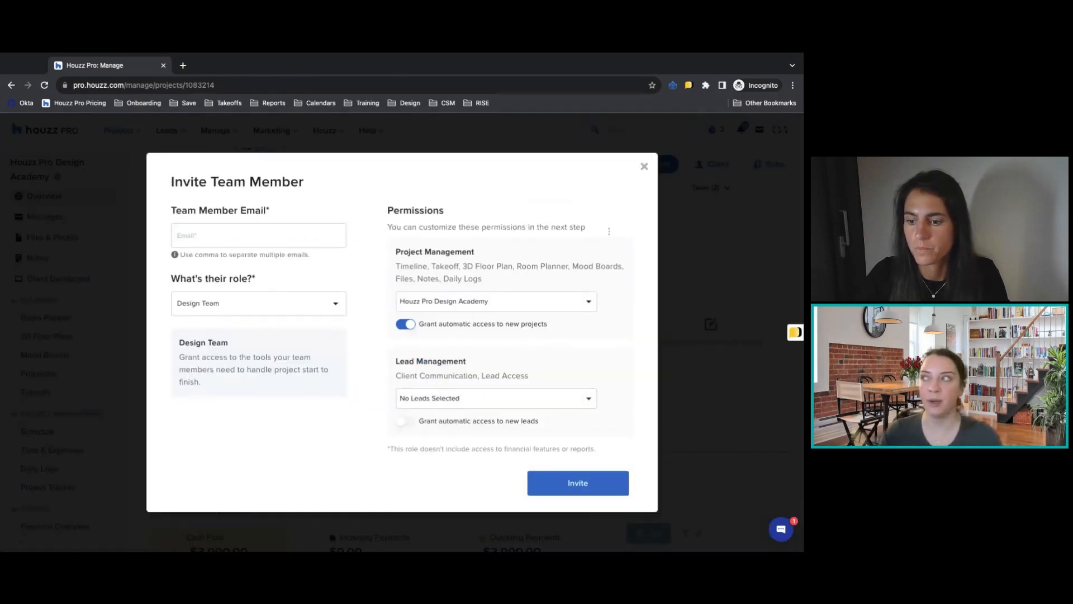
left_click(643, 166)
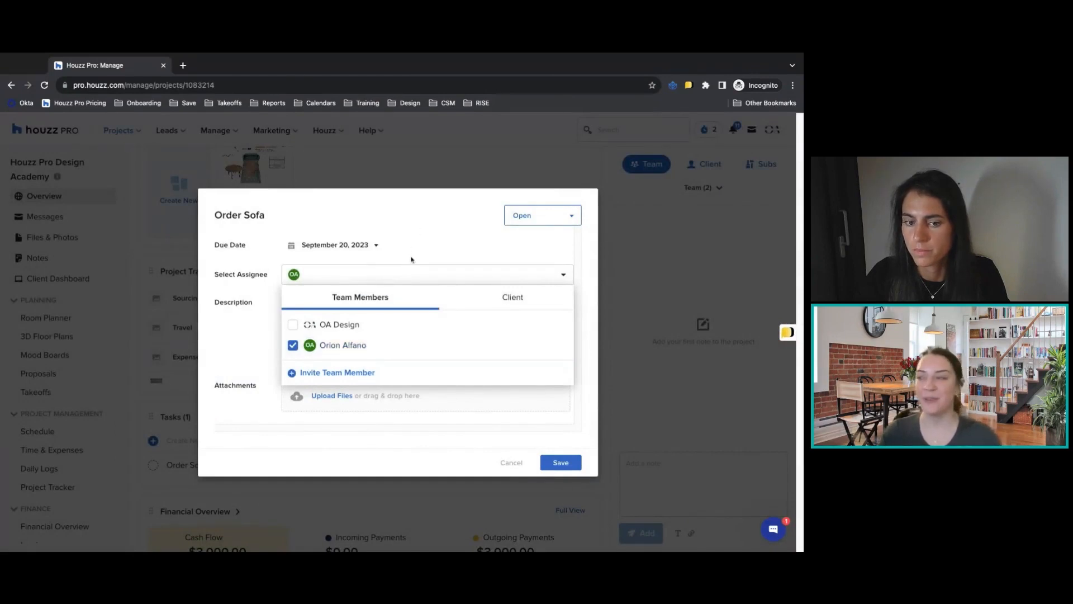
left_click(508, 303)
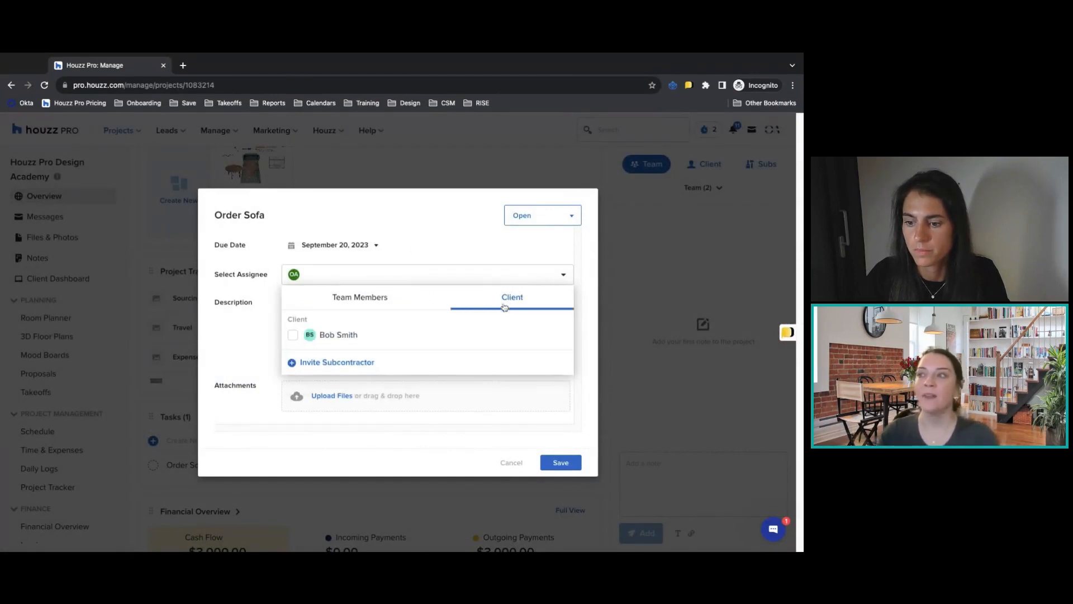
left_click(293, 335)
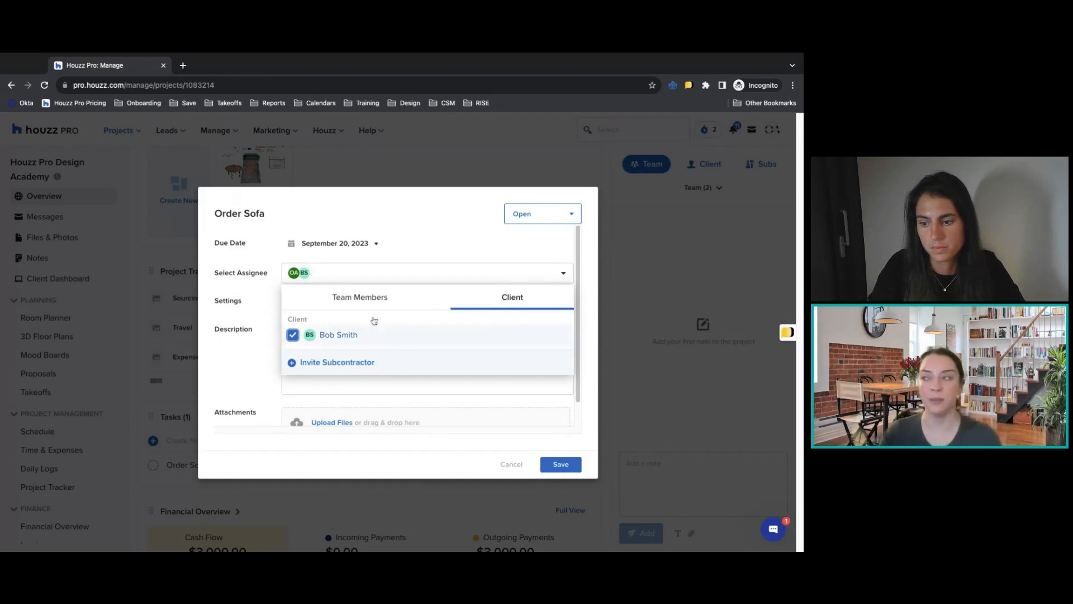
left_click(454, 239)
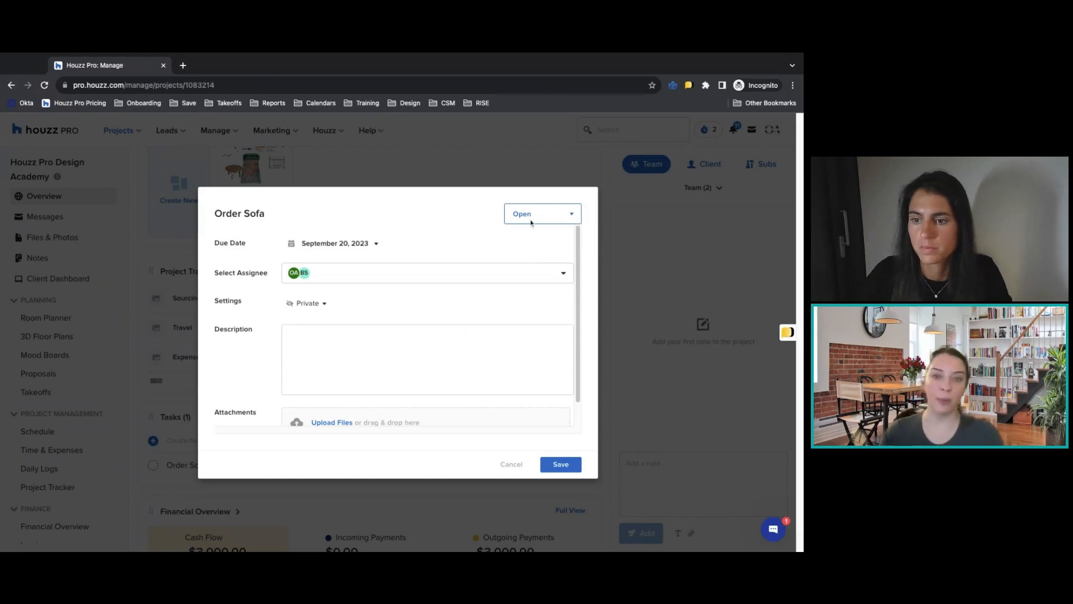
Change the Order Sofa task's visibility to Shared and save it with the client email notification enabled.
scroll(460, 328, "down", 1)
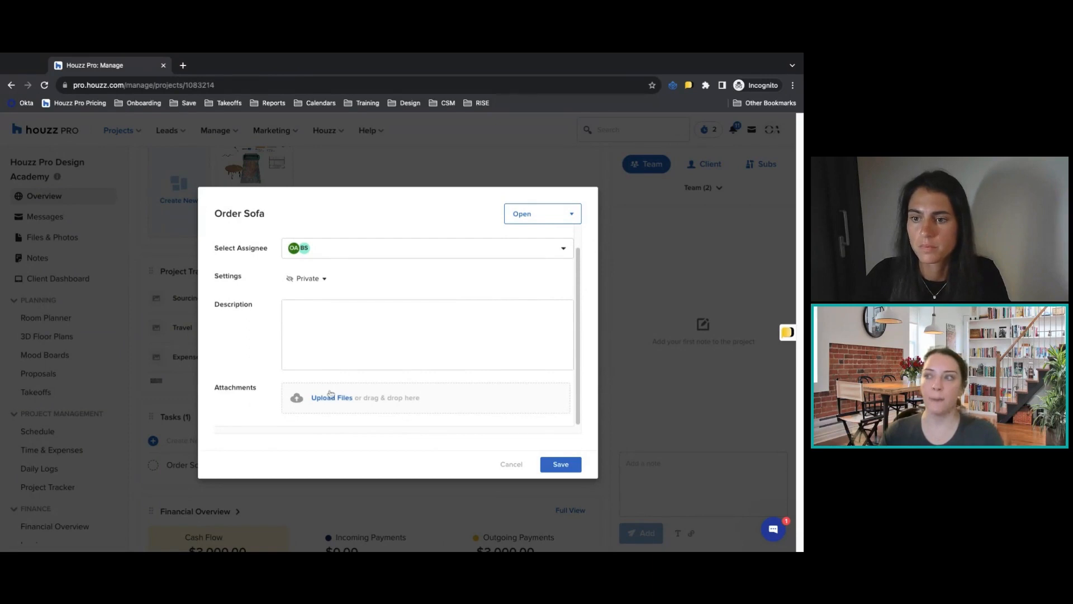
left_click(308, 279)
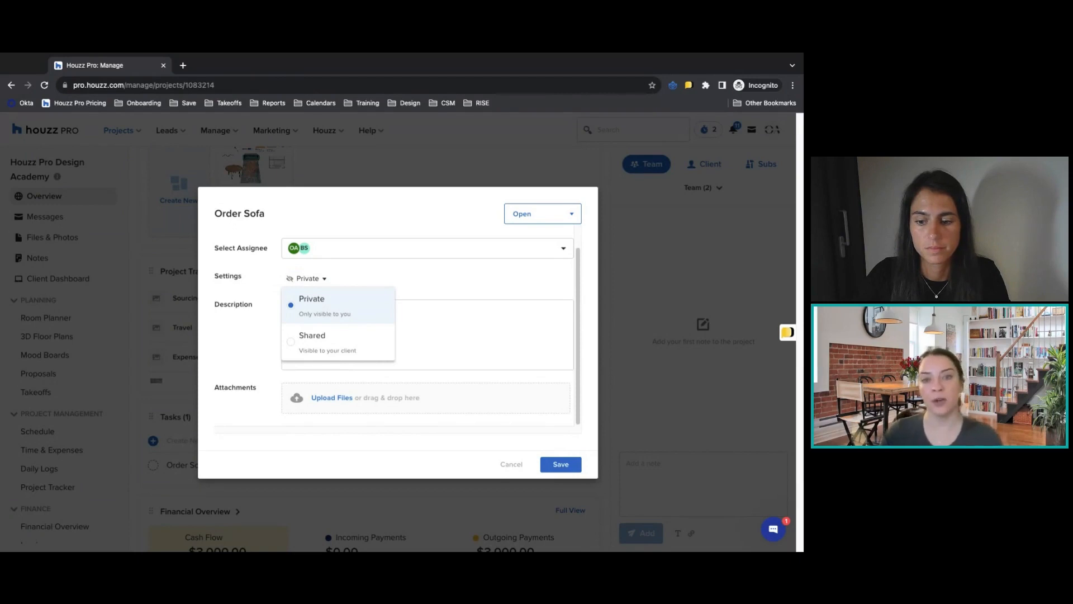
left_click(313, 338)
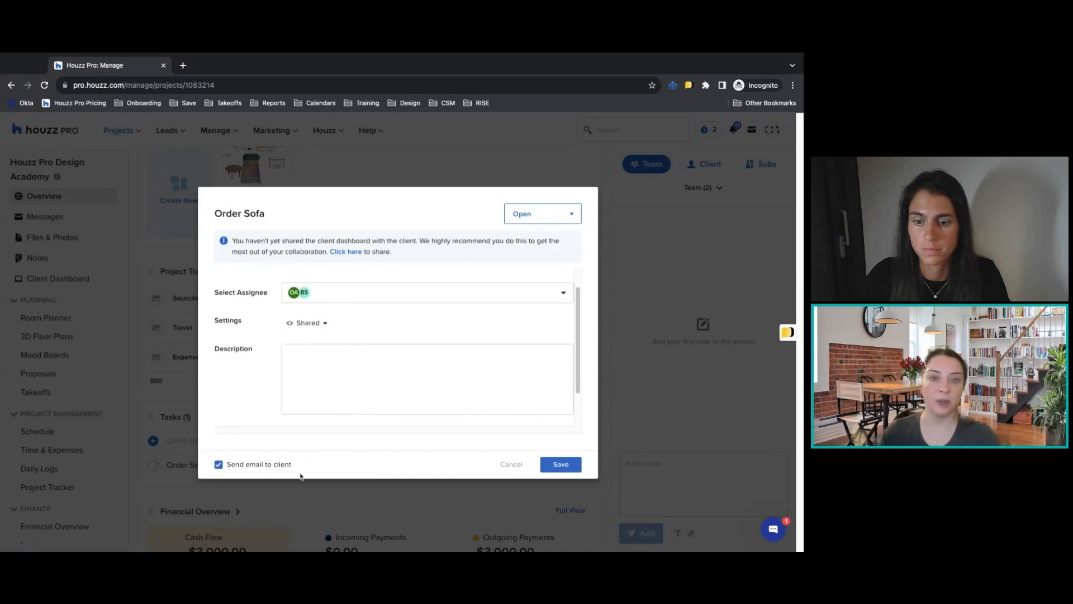
left_click(561, 465)
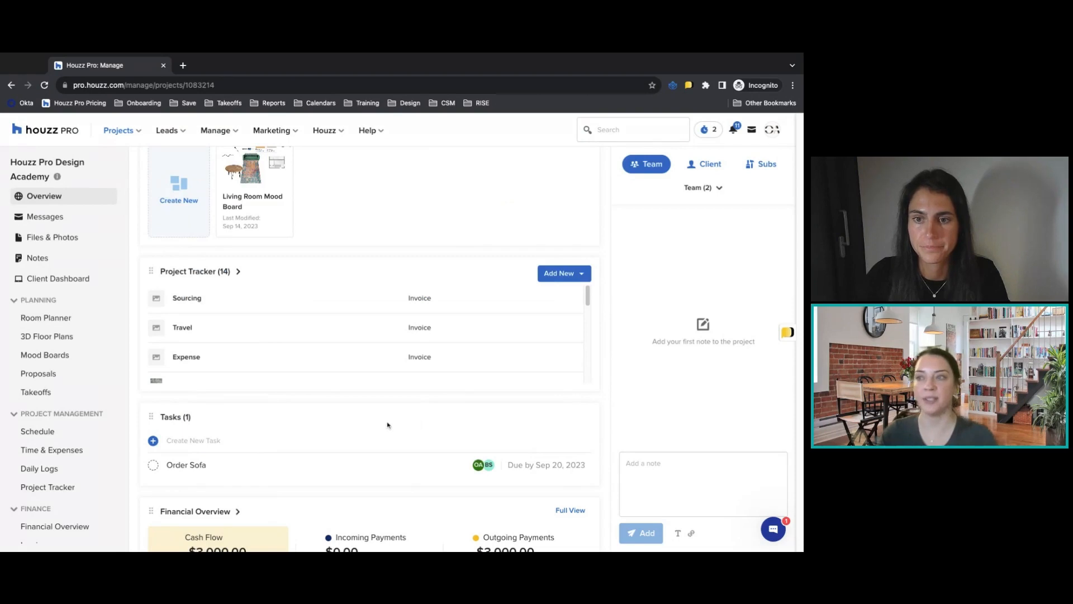
Mark the Order Sofa task as completed.
scroll(402, 422, "down", 1)
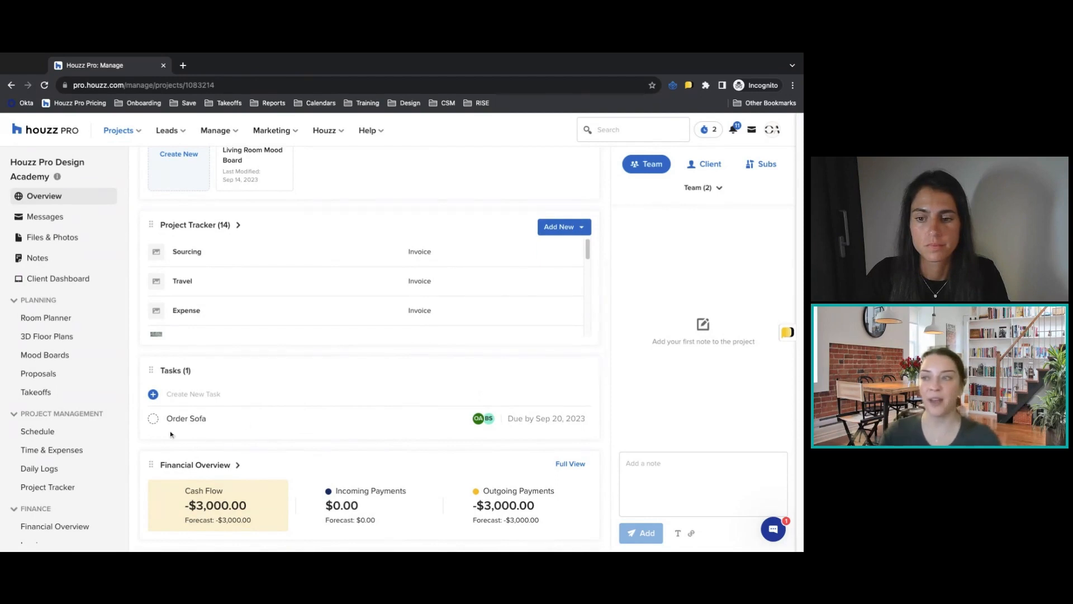
left_click(153, 418)
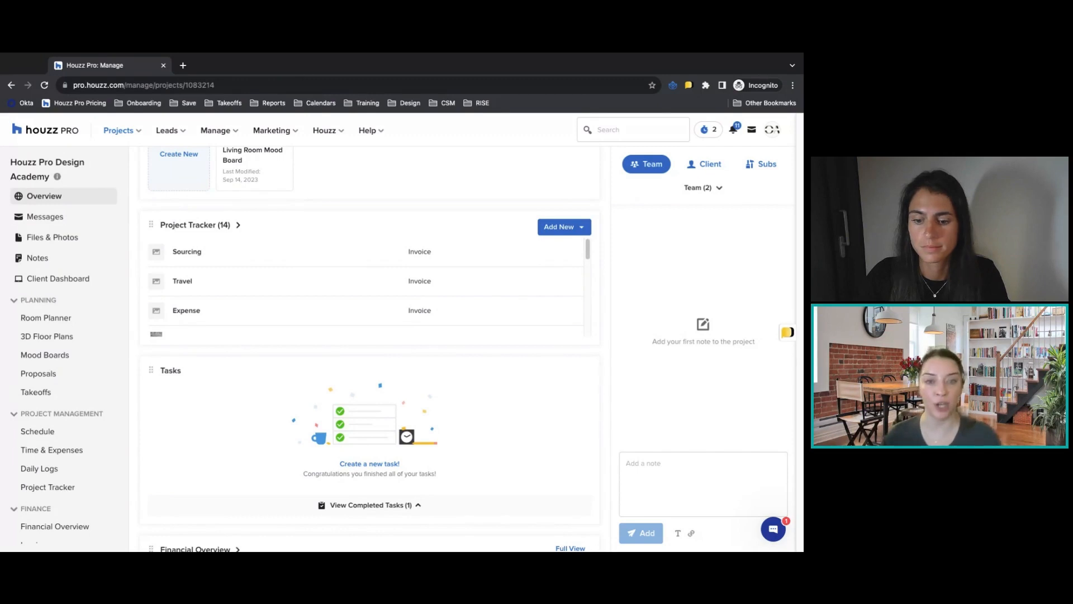
Go to the list of all projects and view the tasks across every project.
left_click(119, 130)
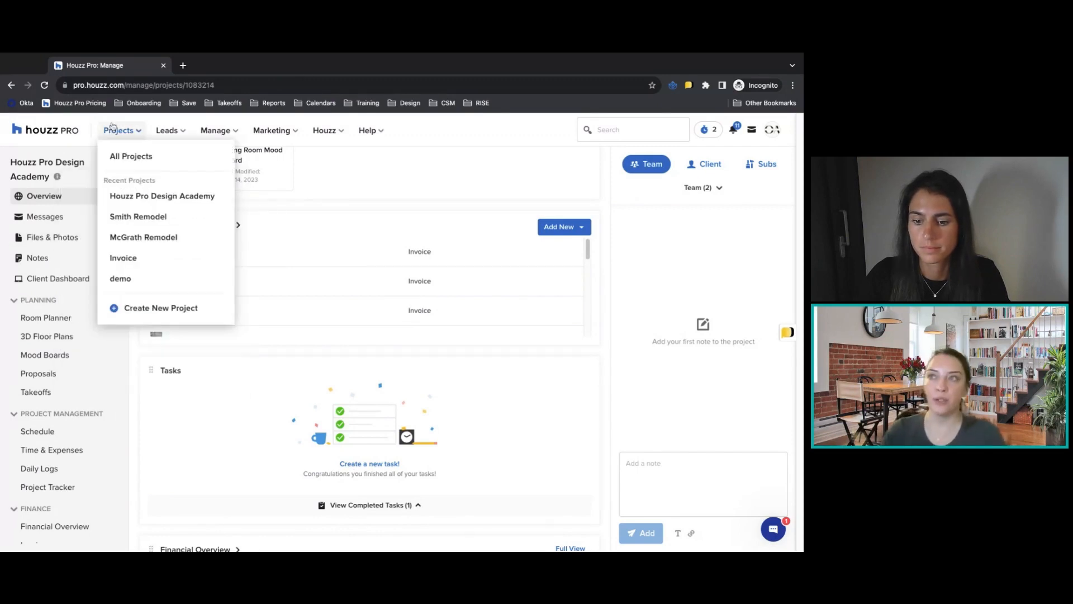
left_click(121, 156)
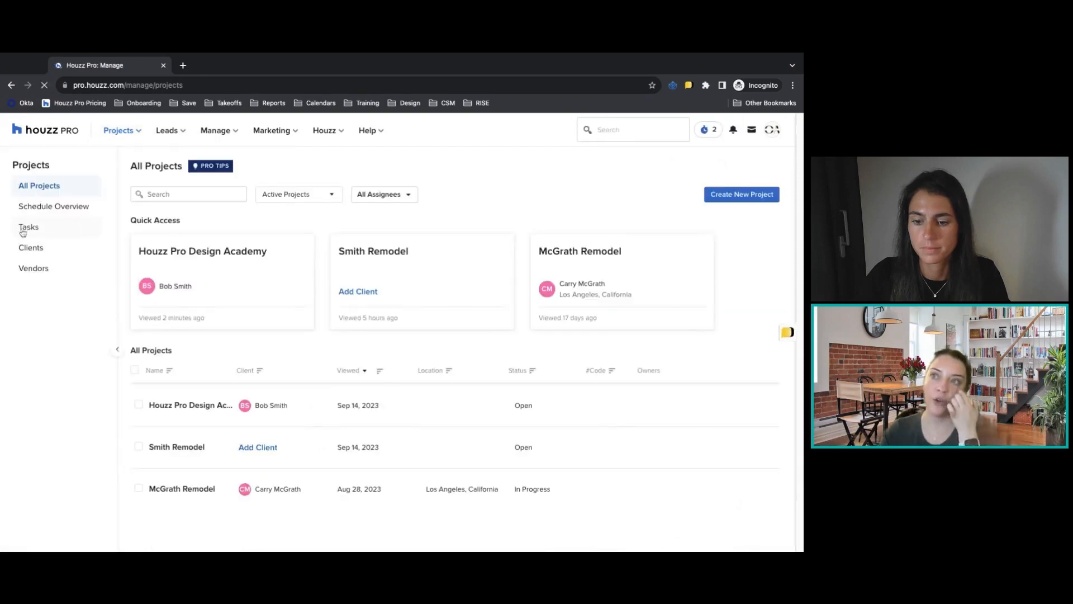
left_click(58, 234)
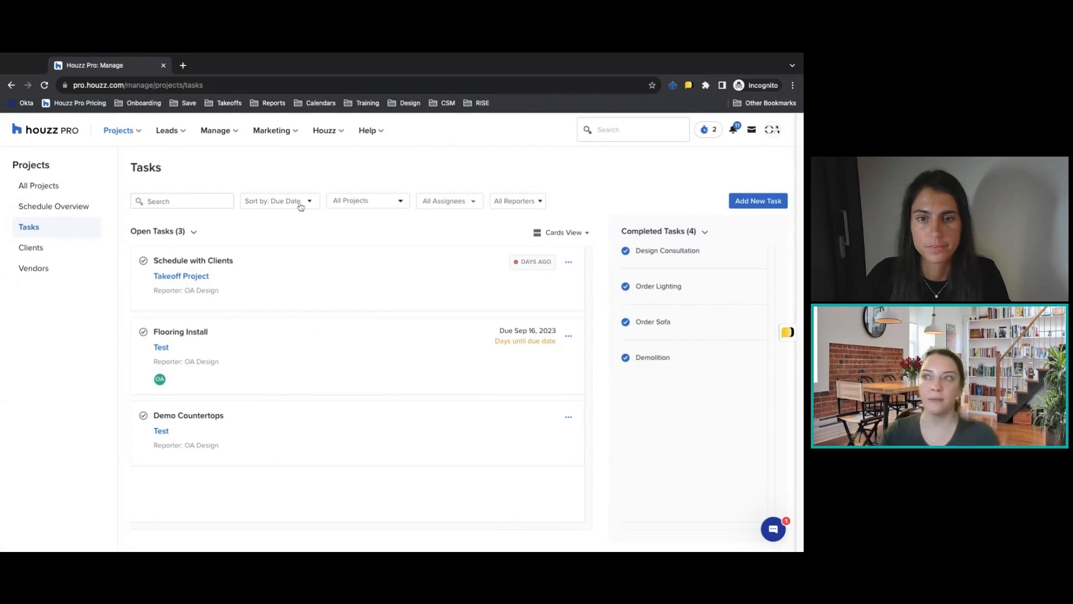
Check the project and assignee filter options for the company-wide tasks without applying a filter.
left_click(340, 202)
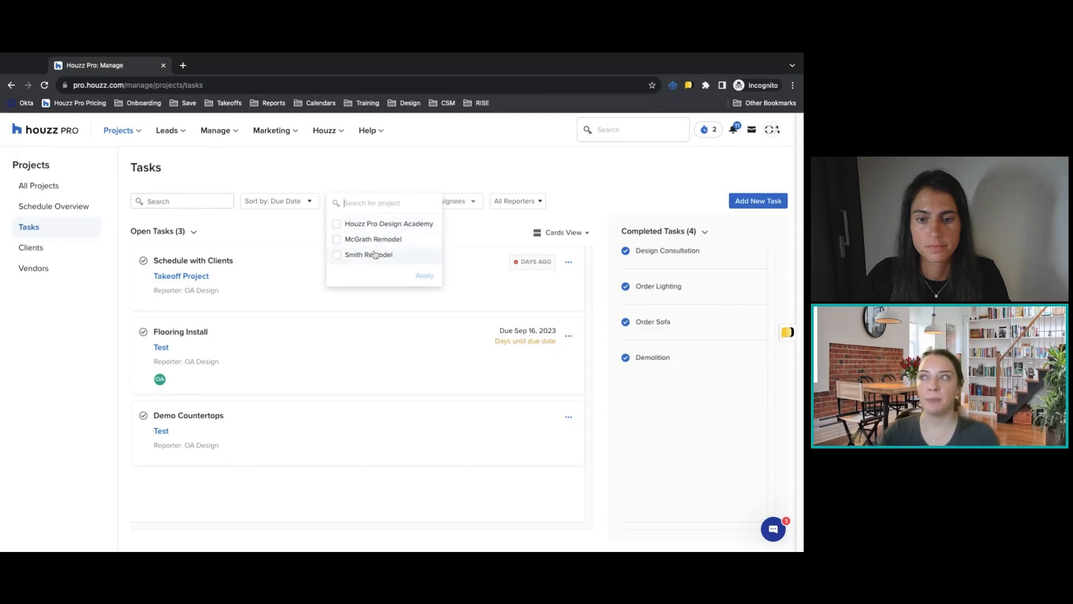
left_click(454, 235)
left_click(448, 203)
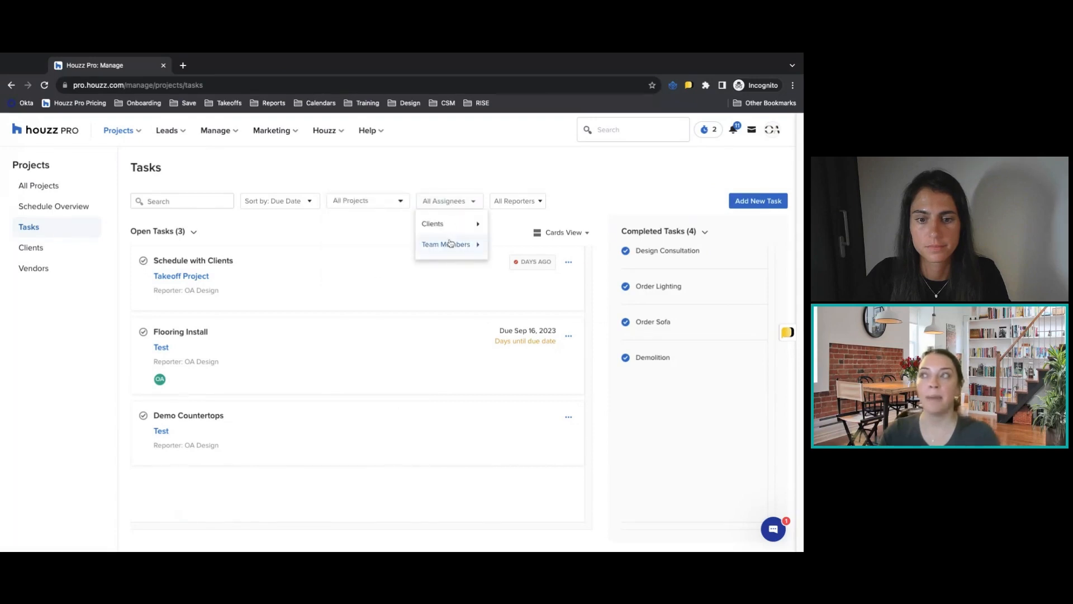
left_click(451, 234)
left_click(451, 245)
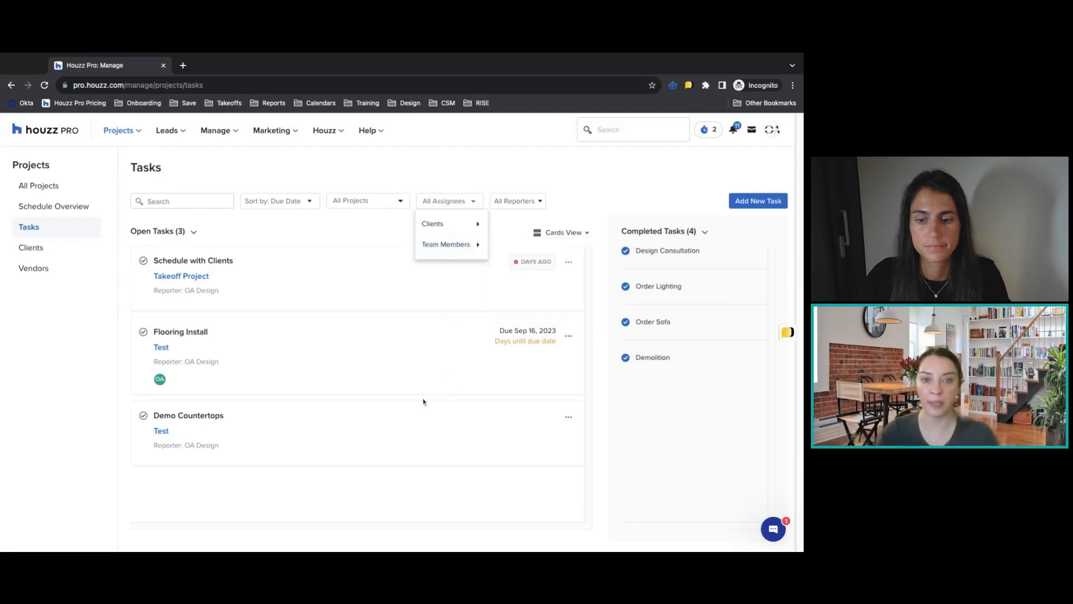
left_click(365, 491)
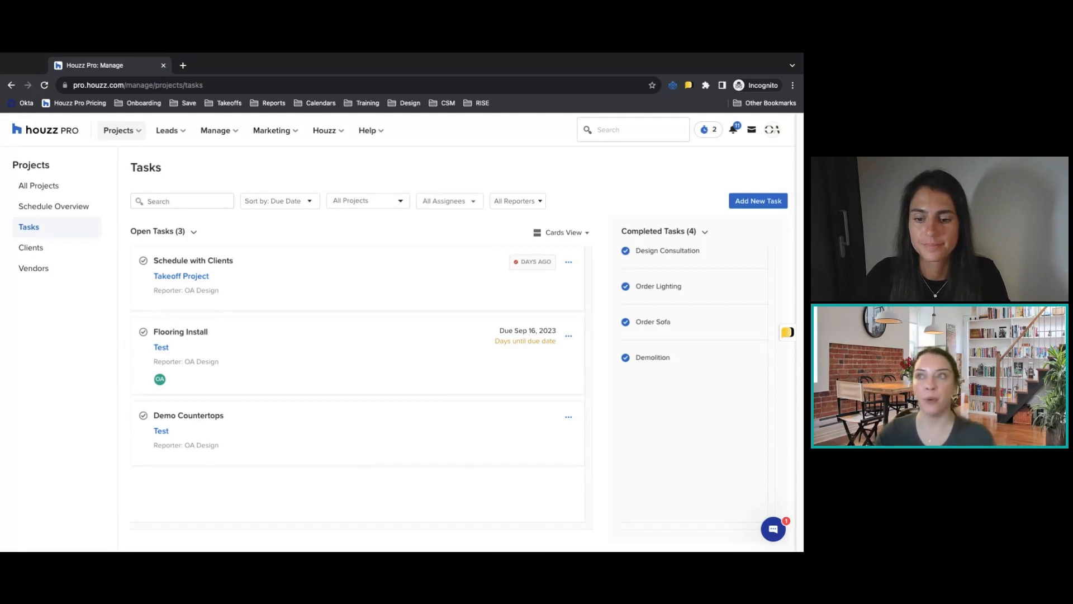
Return to the Houzz Pro Design Academy project and start its schedule by applying the Kitchen Remodel template.
left_click(118, 130)
left_click(128, 196)
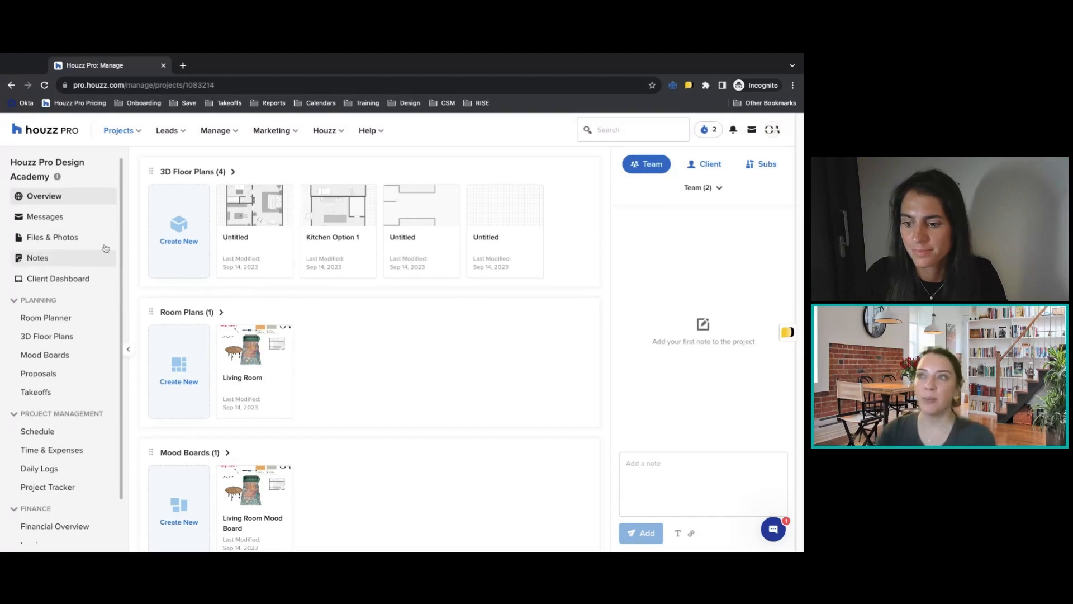
left_click(55, 430)
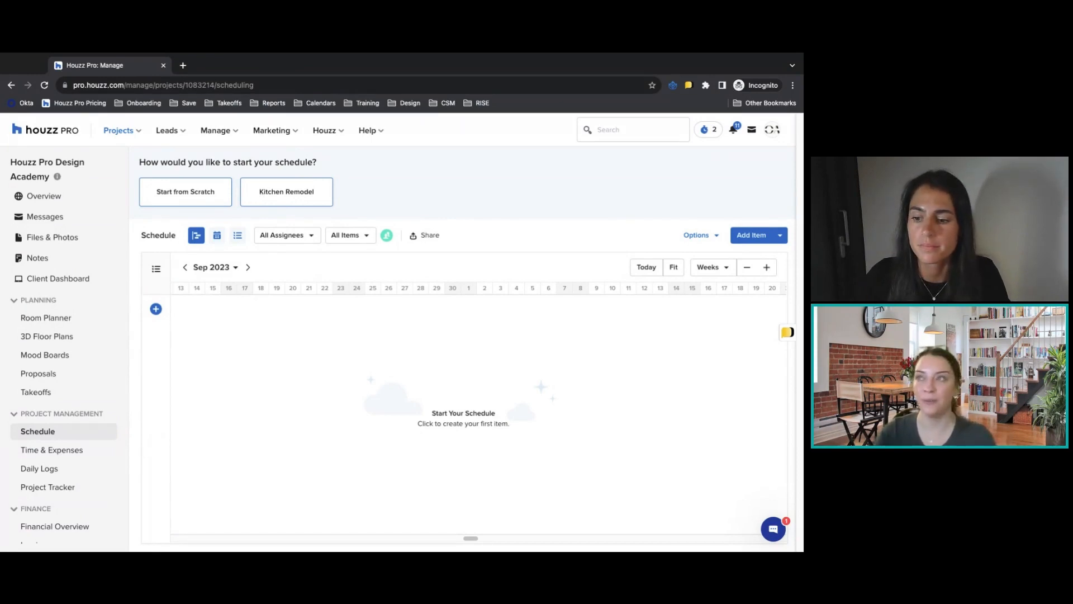
left_click(286, 192)
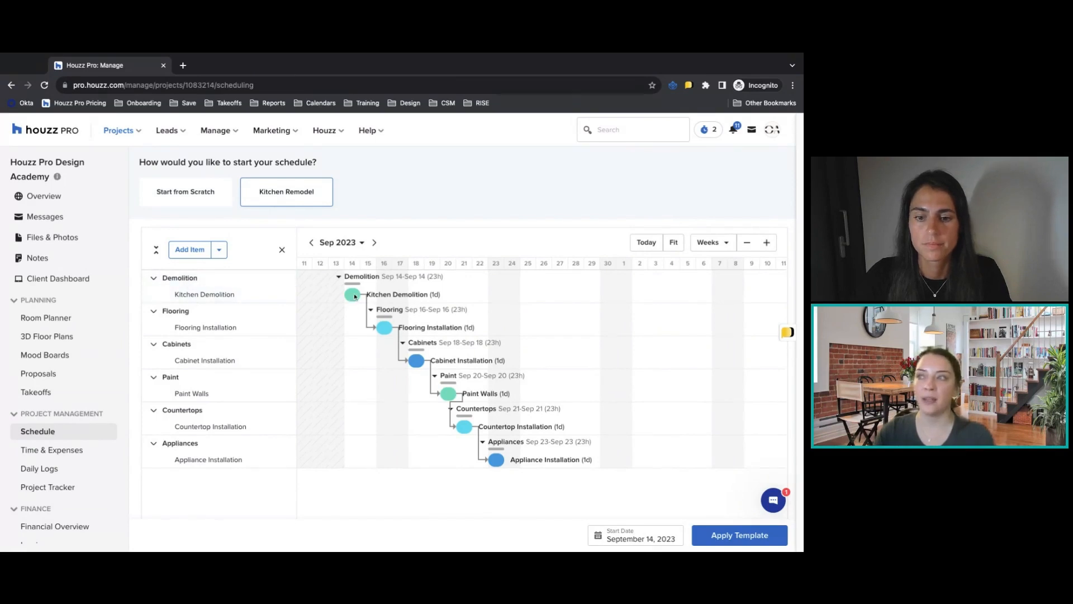
left_click(699, 533)
Review the Kitchen Demolition schedule item's dates, assignee, dependencies, color and tasks, and close its details.
left_click(352, 251)
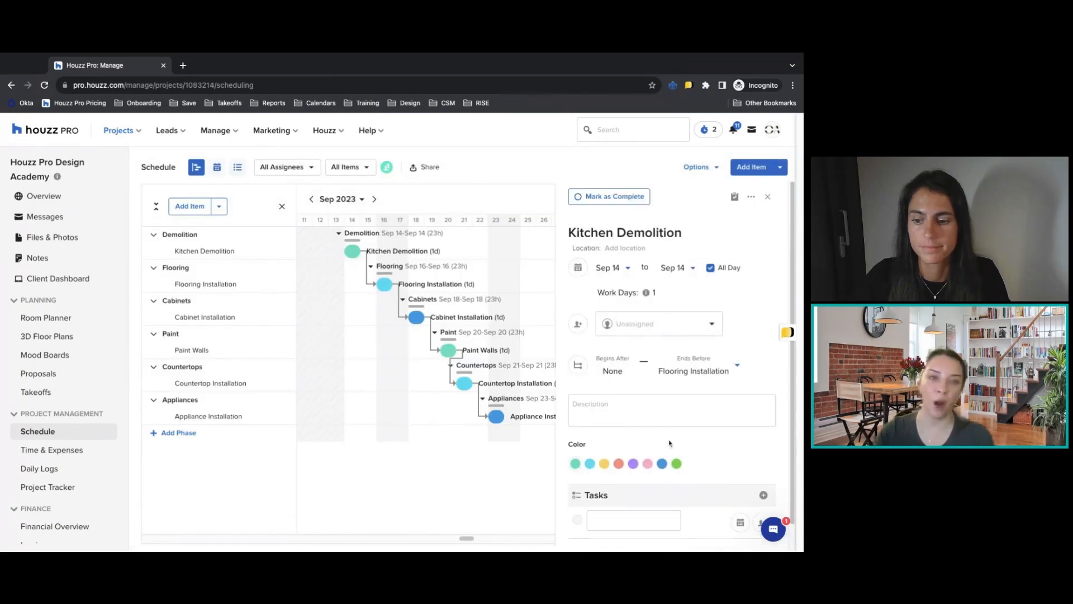
scroll(683, 401, "down", 1)
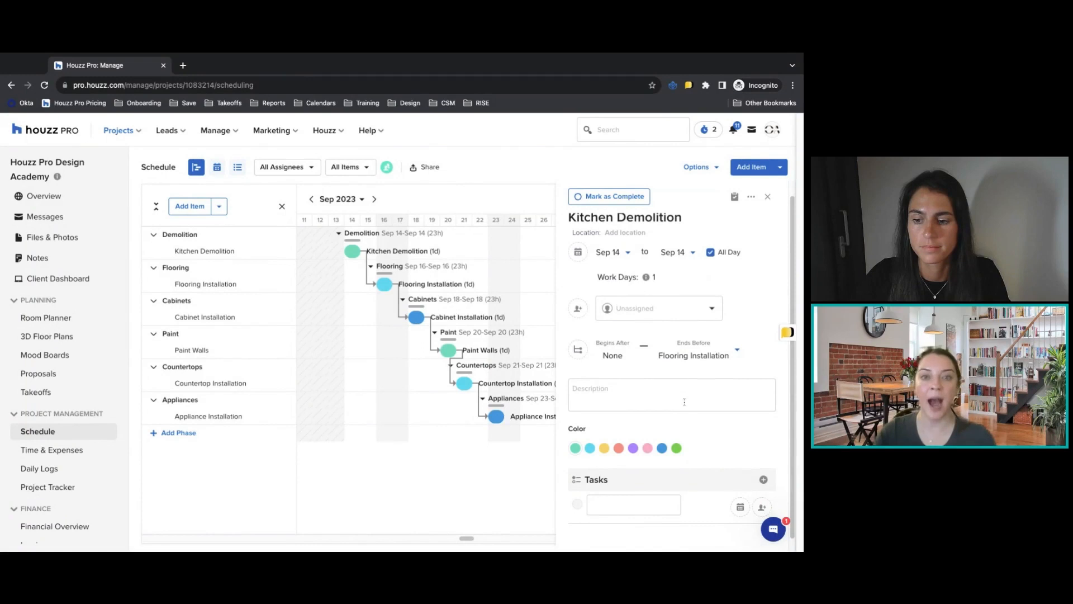
scroll(684, 401, "up", 1)
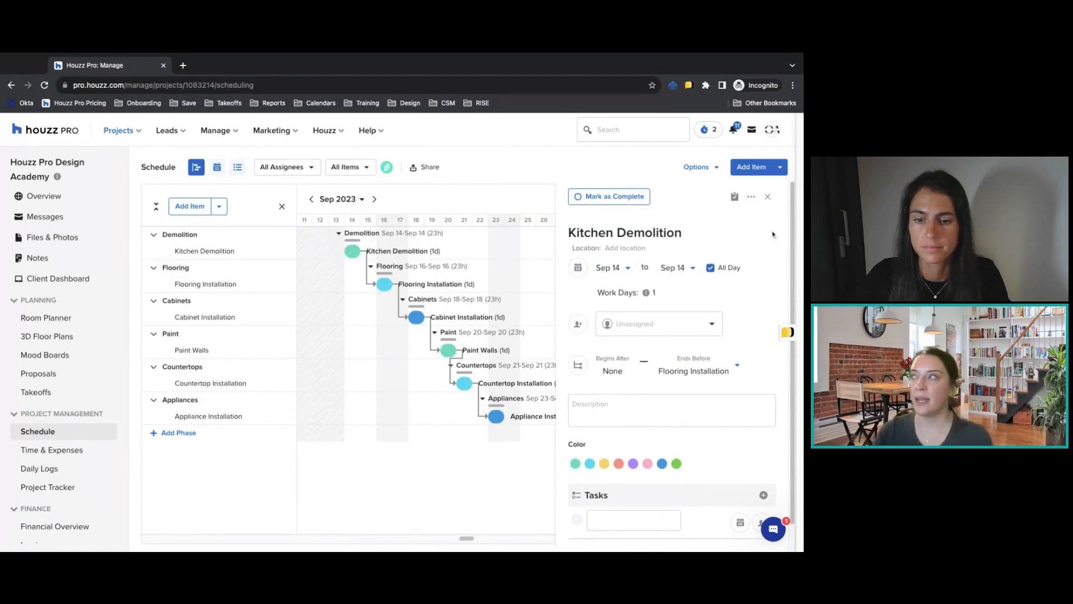
left_click(767, 196)
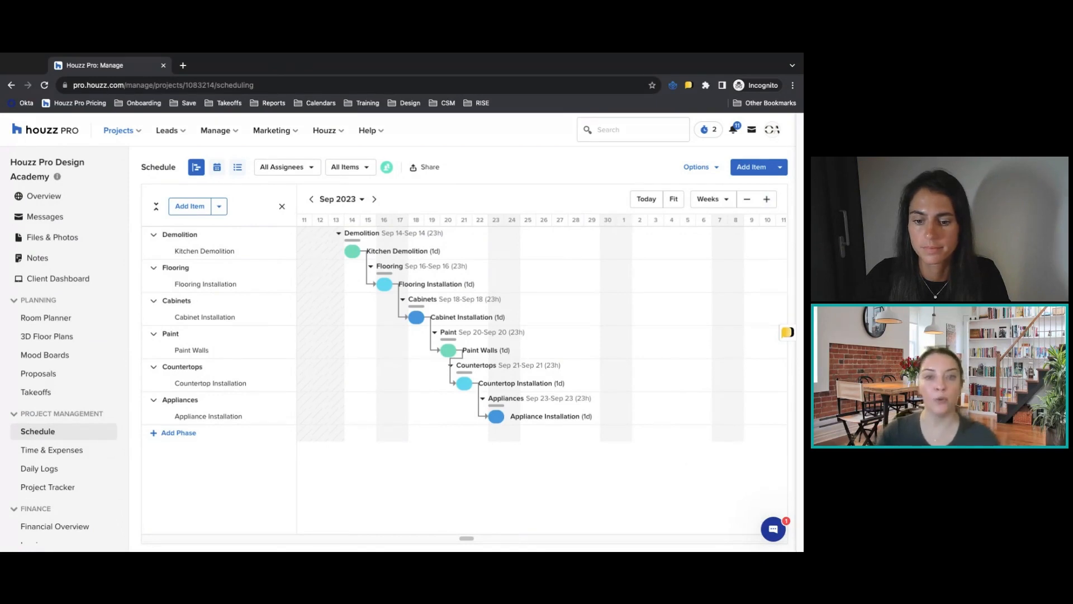
Add a new phase named "Walkthrough" at the end of the schedule.
left_click(179, 433)
type("Walk")
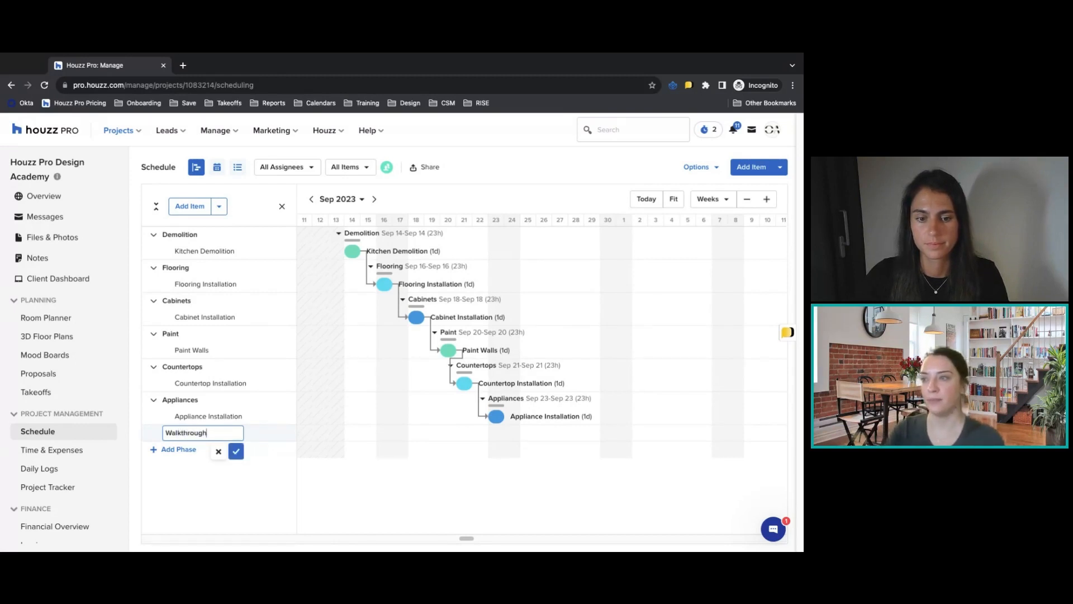
type("through")
key("Return")
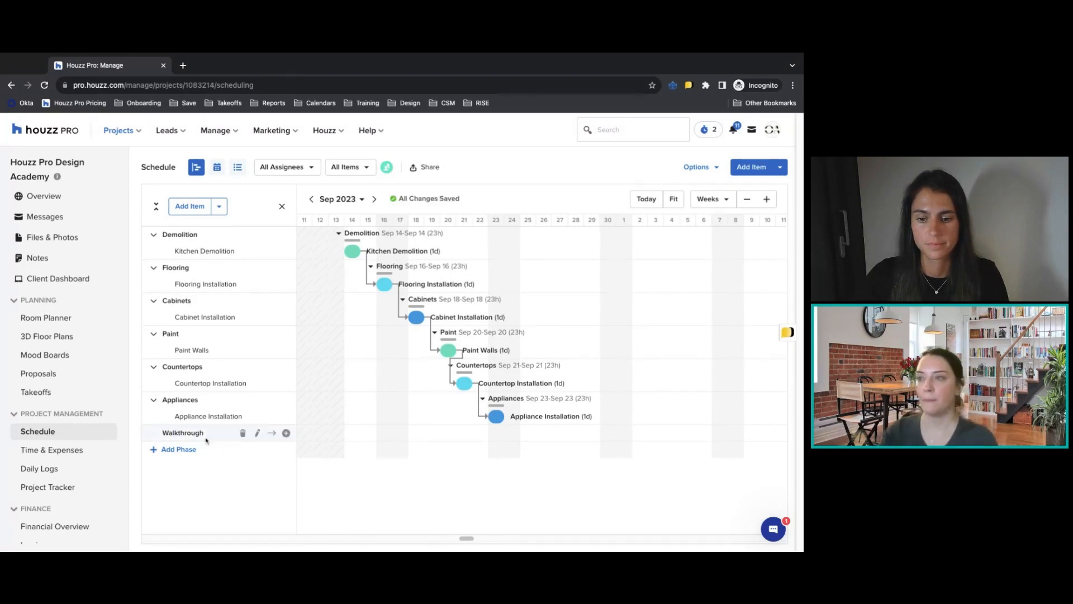
Add an item named "Walk through with Client" to the Walkthrough phase.
left_click(285, 434)
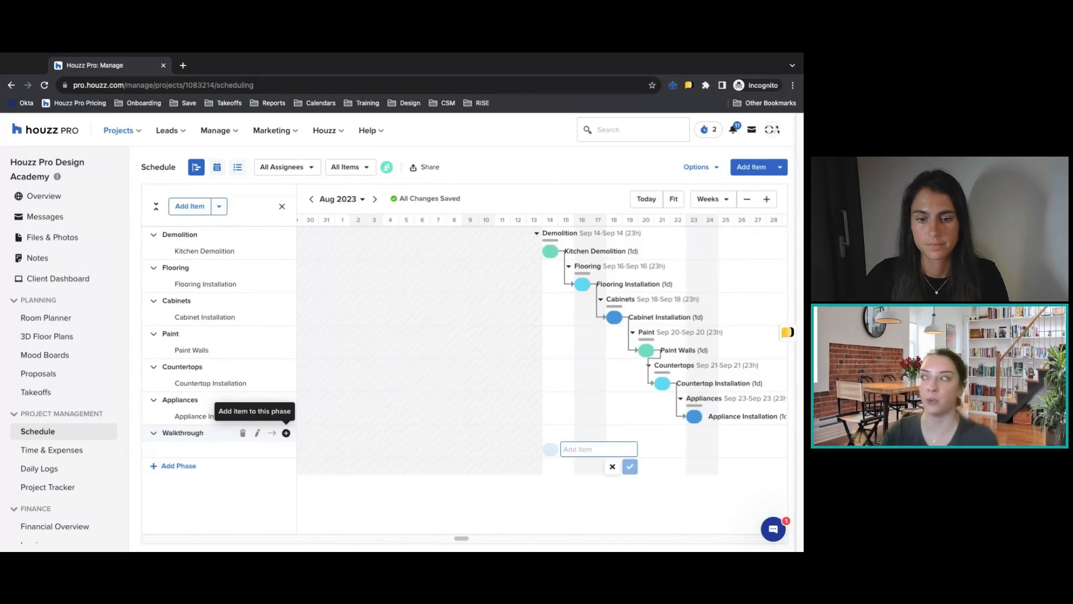
type("Walk through with Client")
key("Return")
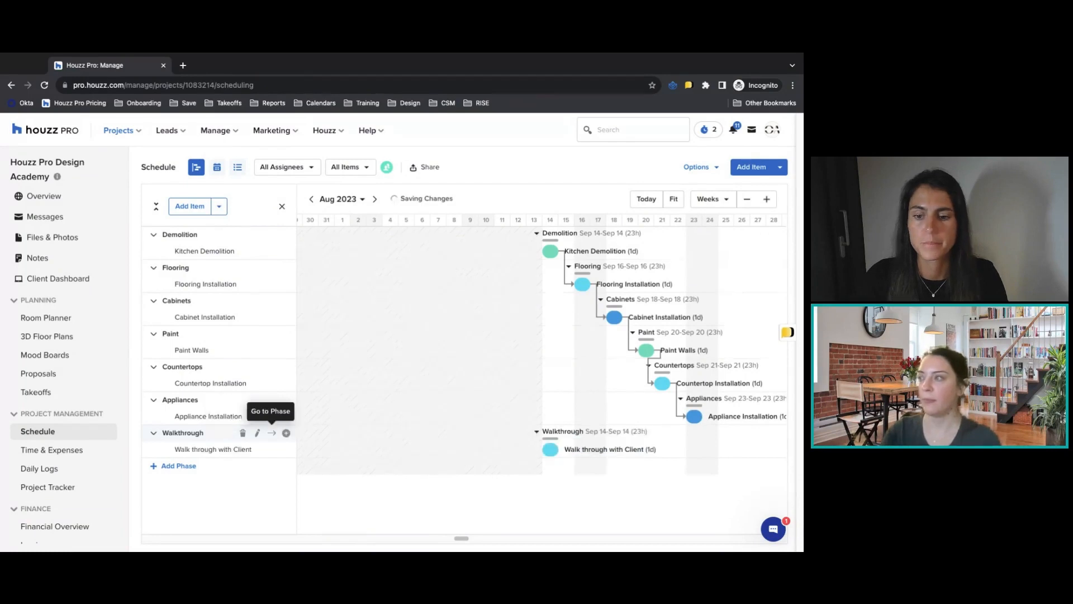
Assign a team member to the Walk through with Client item and make it begin after Appliance Installation.
left_click(546, 449)
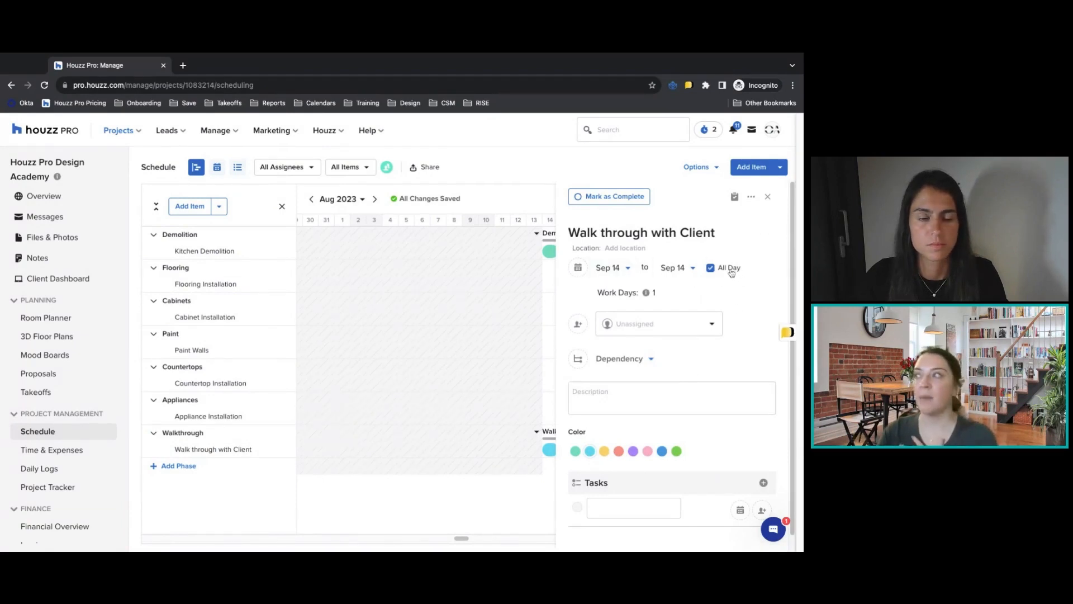
left_click(631, 324)
left_click(642, 414)
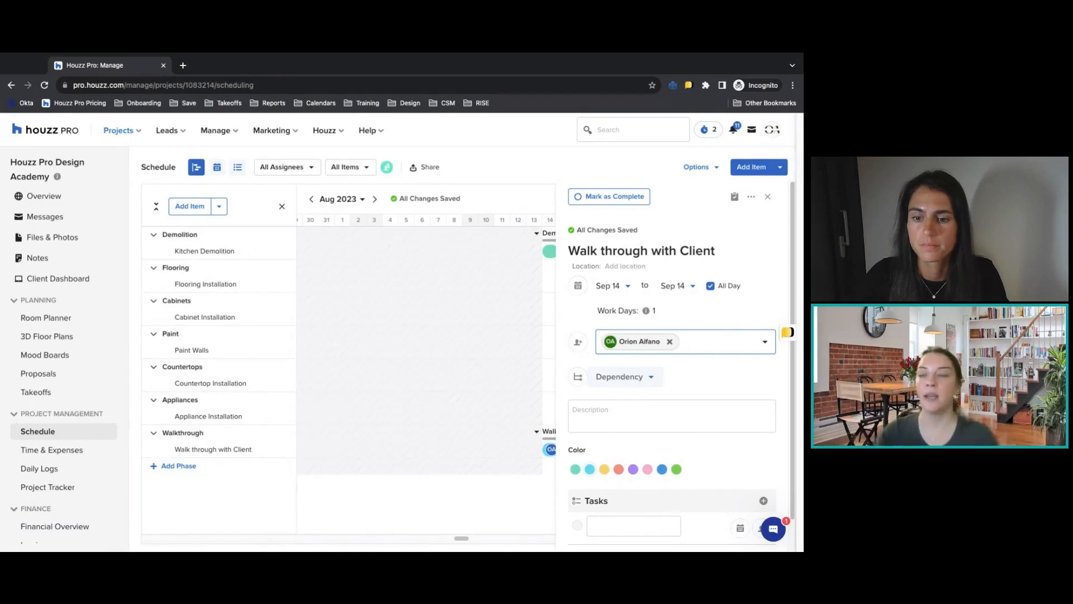
left_click(619, 376)
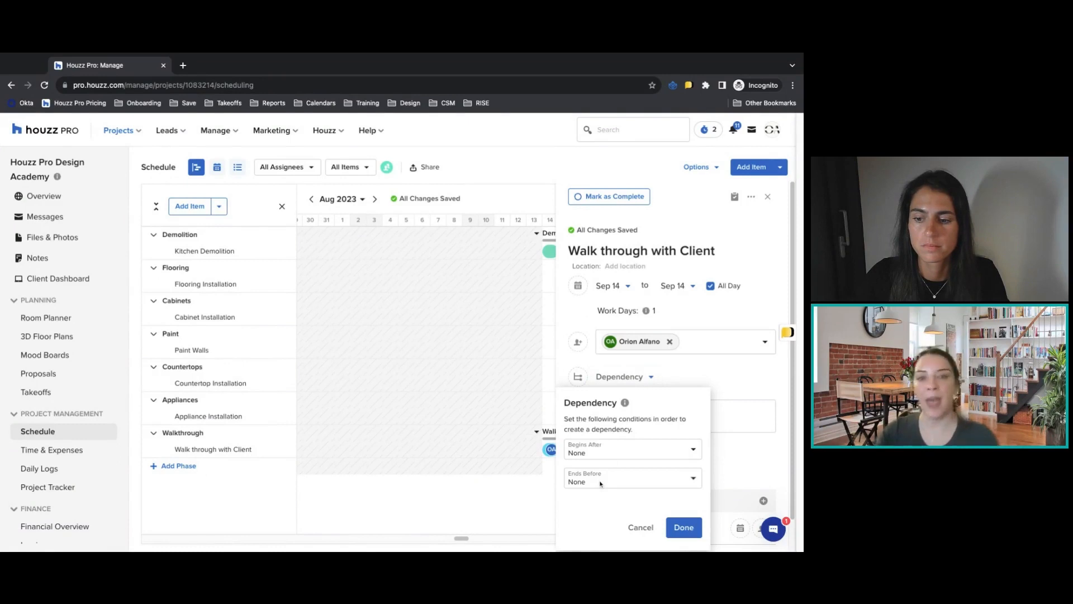
left_click(579, 450)
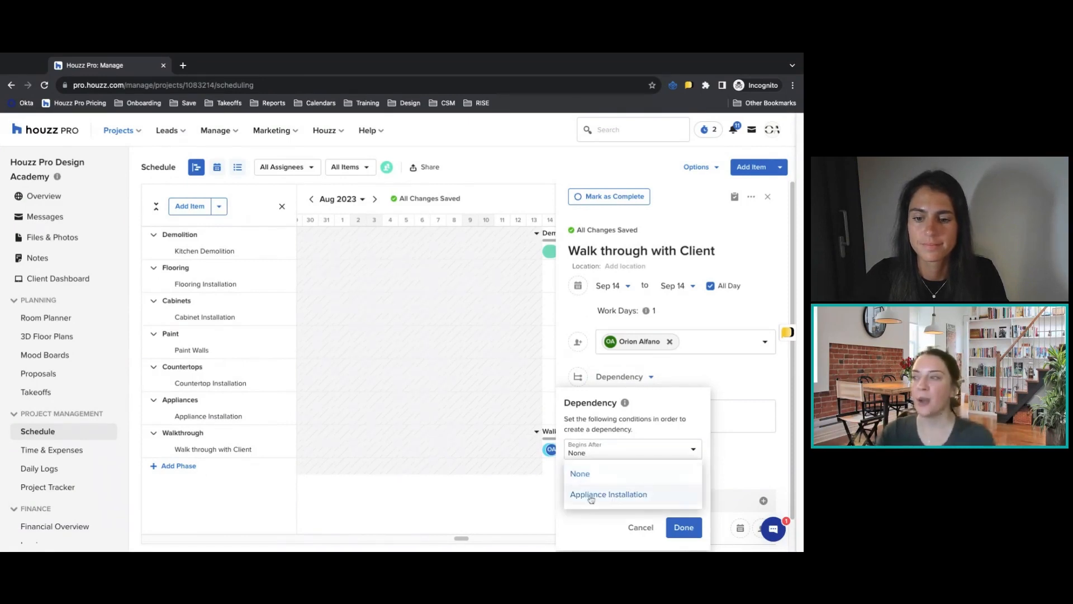
left_click(590, 495)
left_click(748, 236)
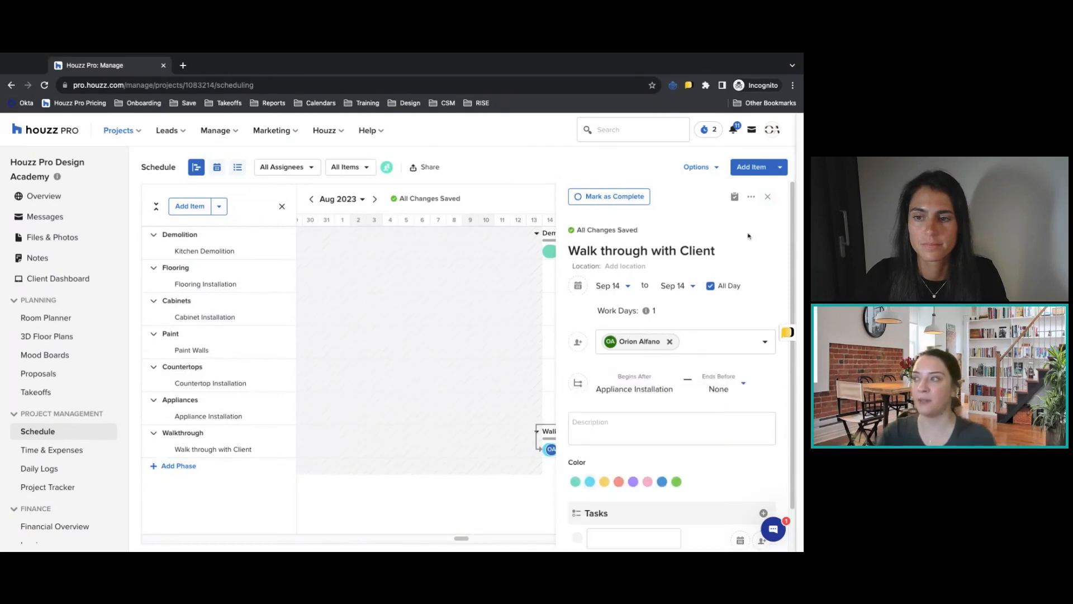
left_click(768, 196)
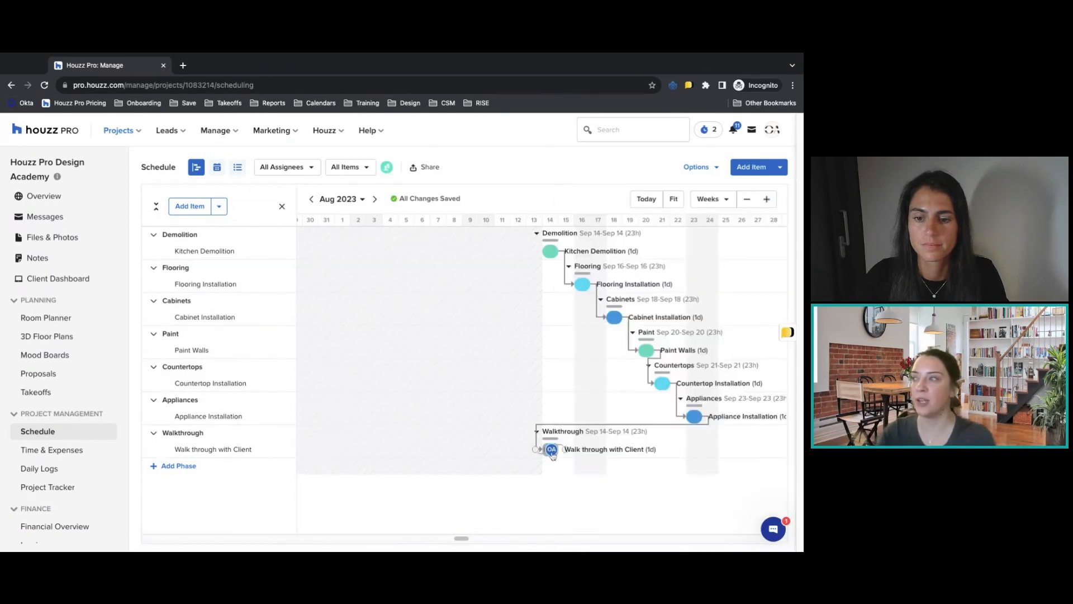
Move the Walk through with Client item to September 29 and try green as its color.
left_click_drag(550, 455, 783, 451)
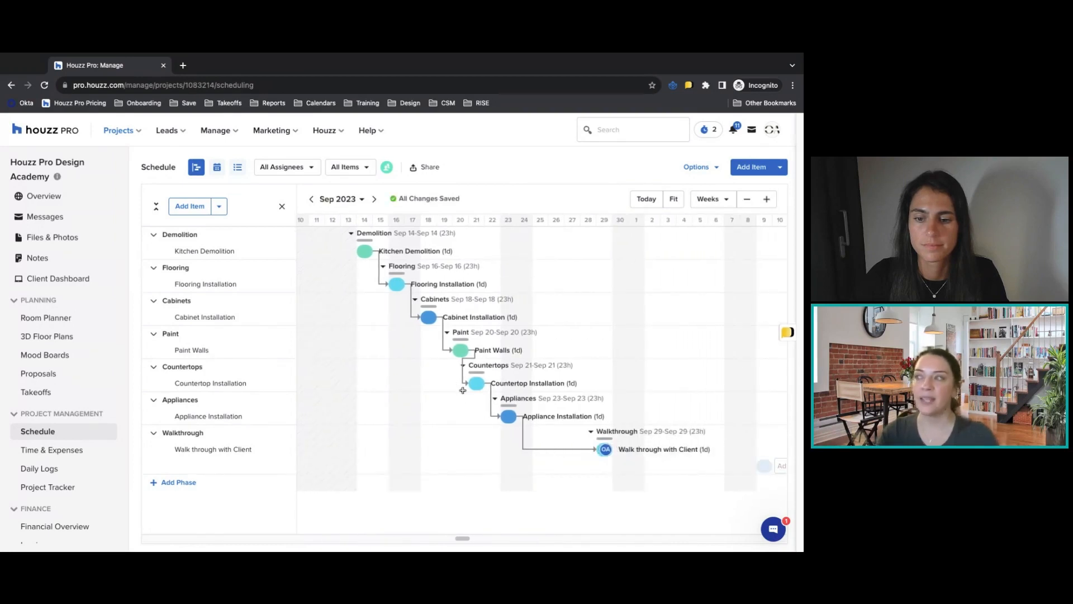
left_click(602, 450)
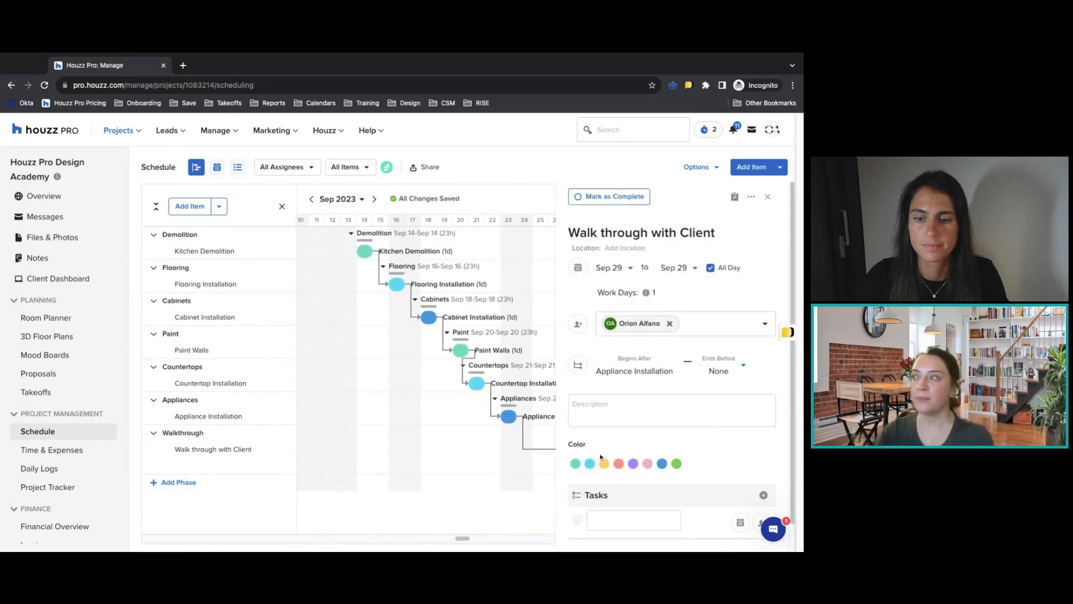
scroll(593, 369, "down", 1)
left_click(594, 374)
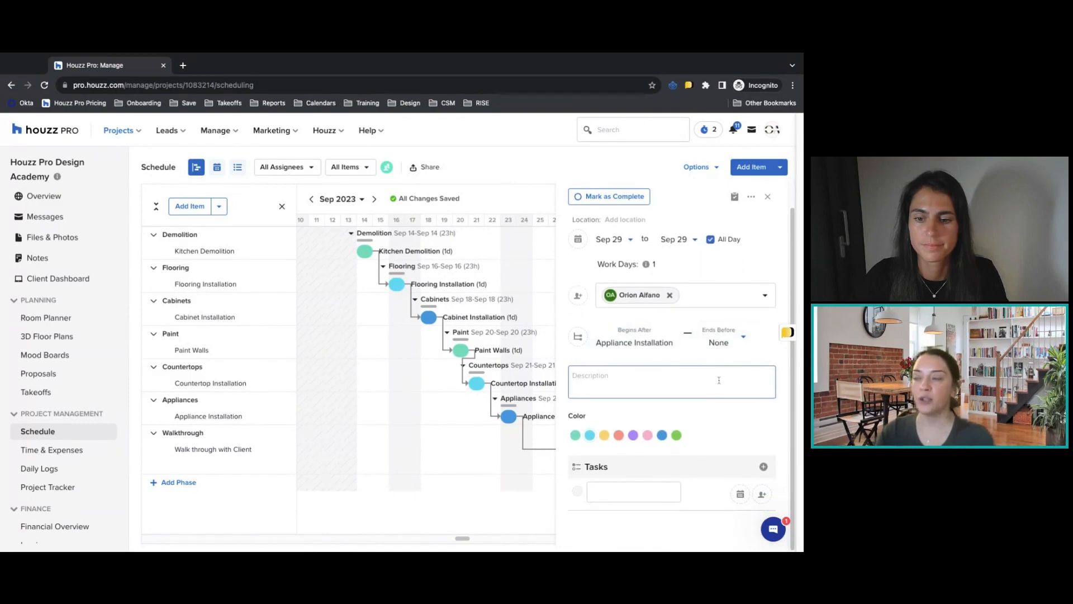
left_click(676, 436)
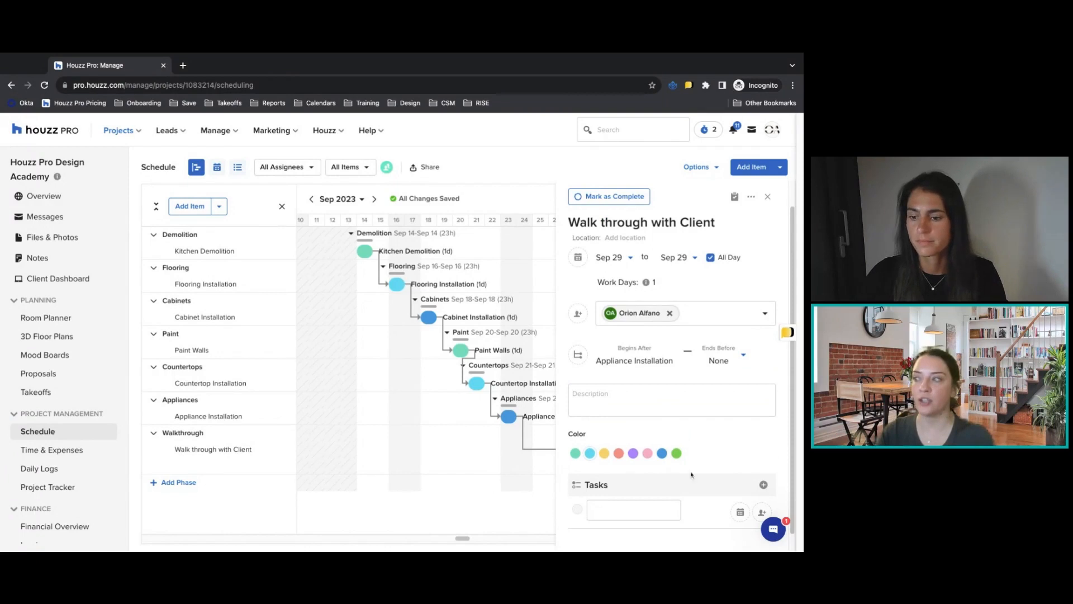
Add a task to the Walk through with Client item for the assigned team member to walk through with the client.
scroll(664, 518, "down", 1)
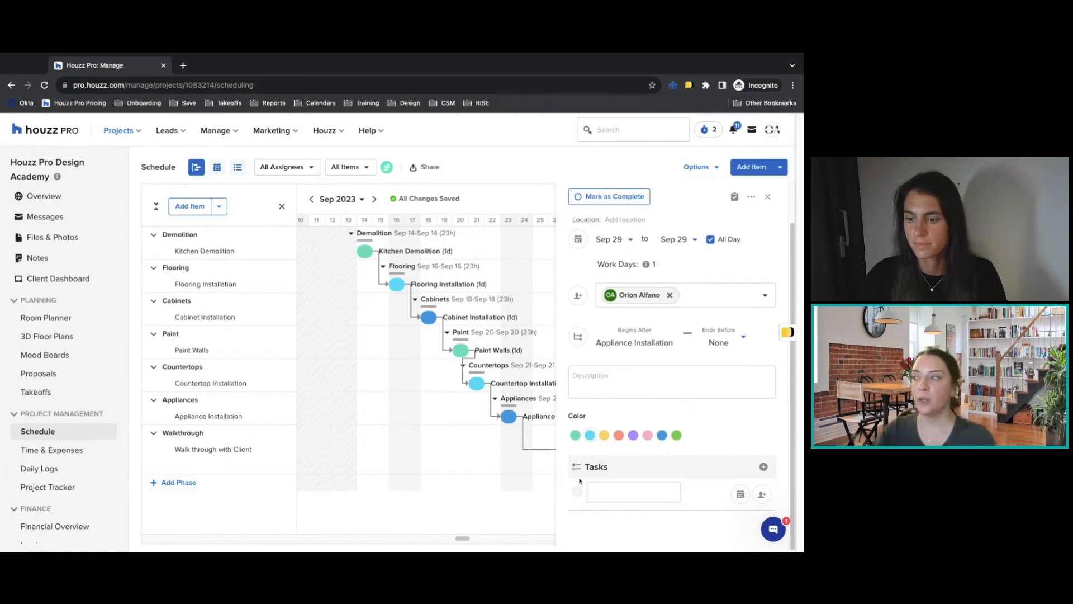
left_click(632, 489)
type("Orion to ")
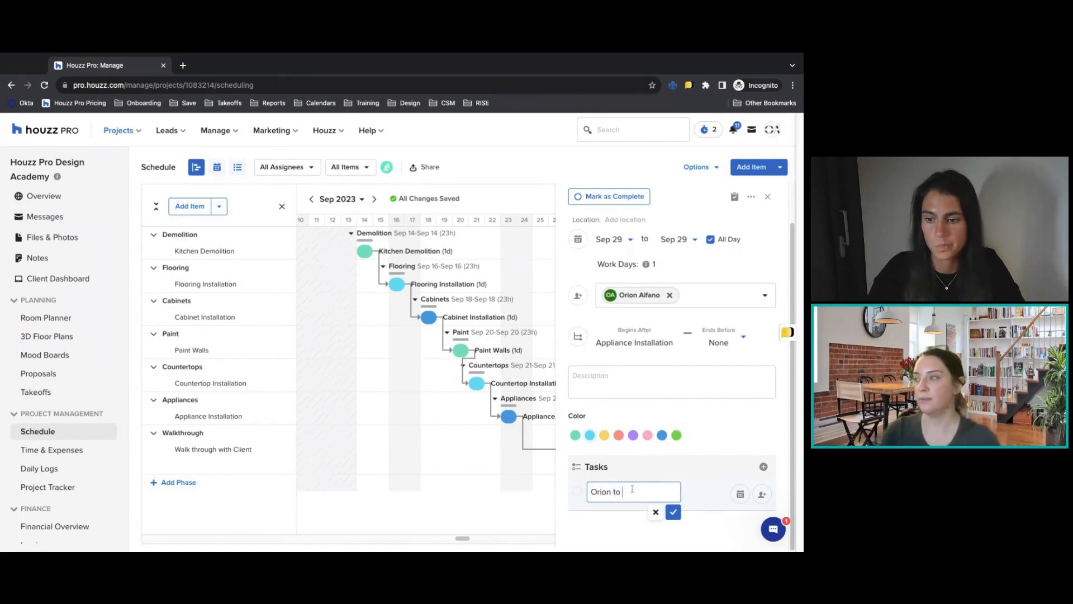
type("walk through with Client")
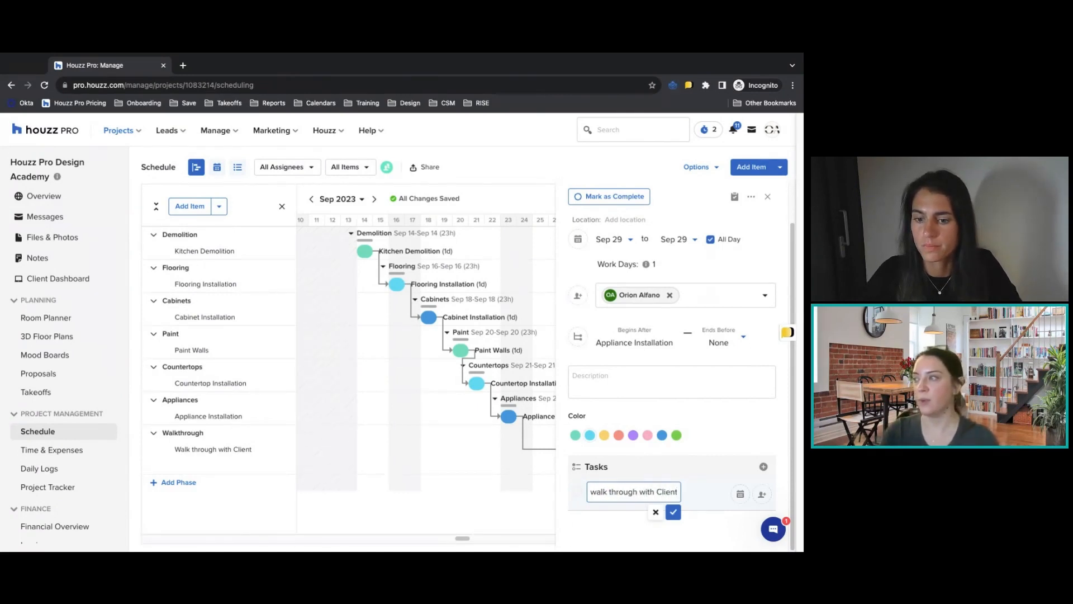
key("Return")
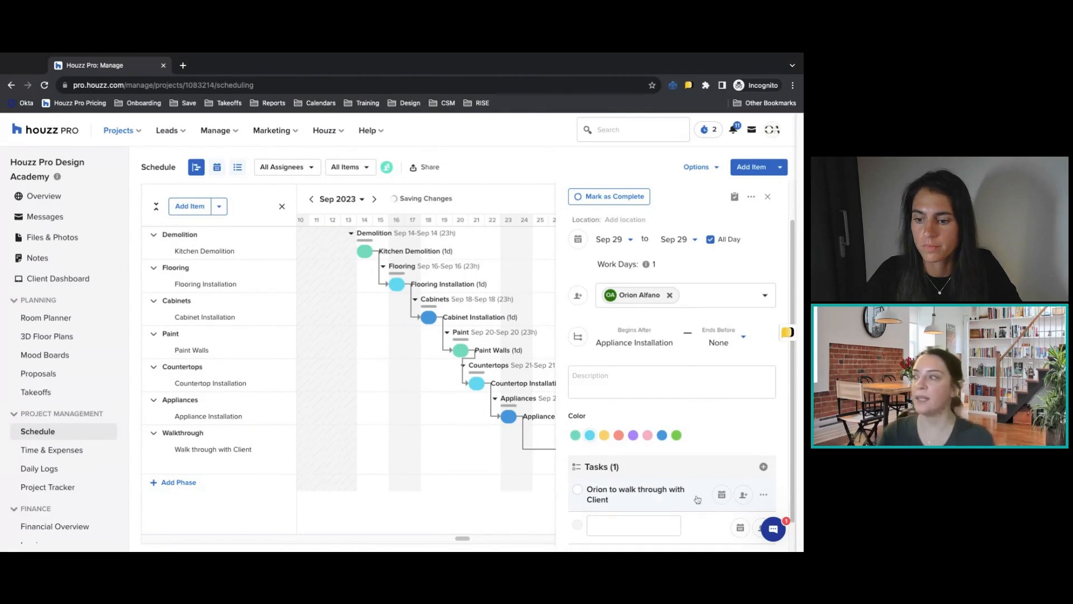
Set the walk-through task's due date to September 30, 2023, assign it to the item's team member, and save it.
left_click(742, 498)
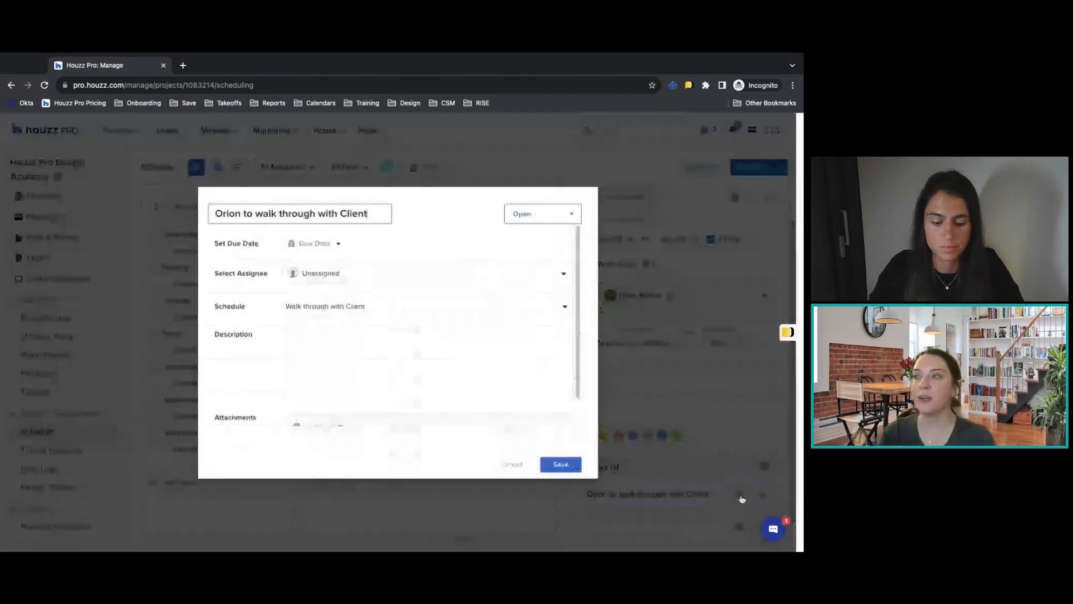
left_click(304, 243)
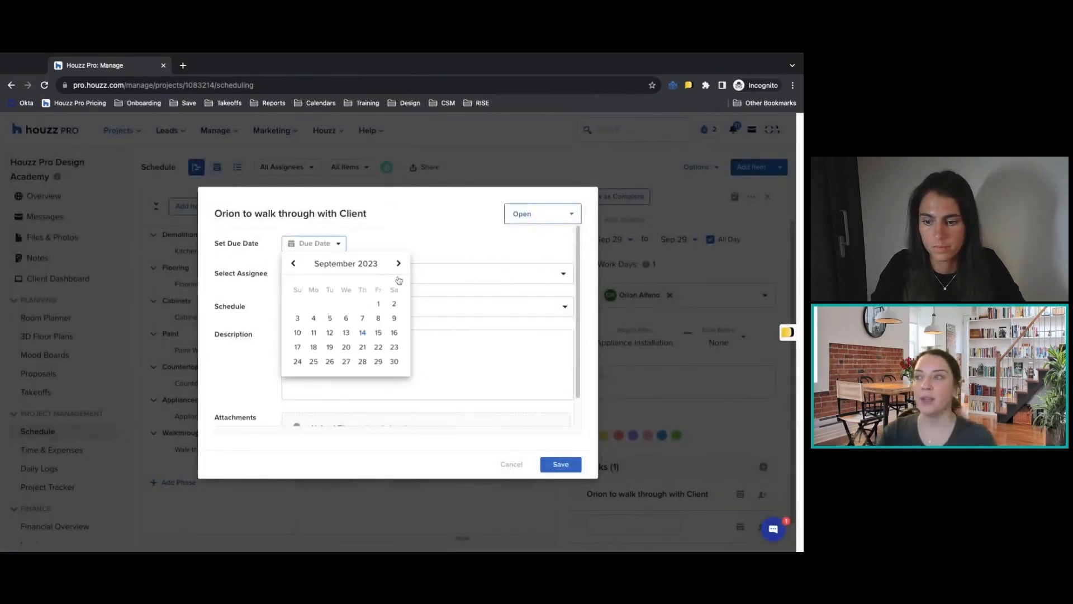
left_click(394, 361)
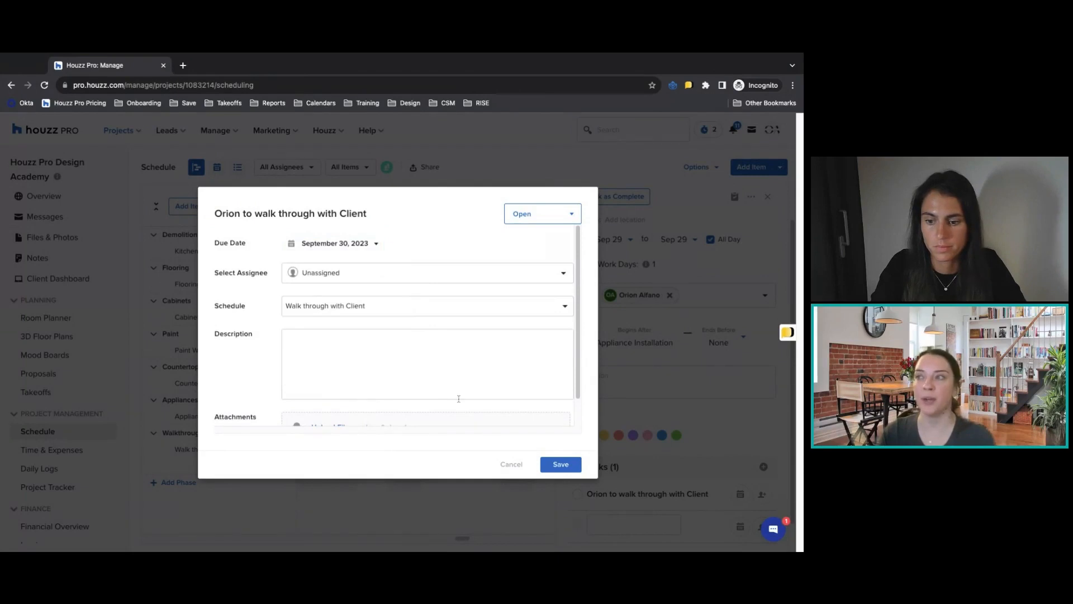
scroll(458, 399, "down", 2)
left_click(372, 246)
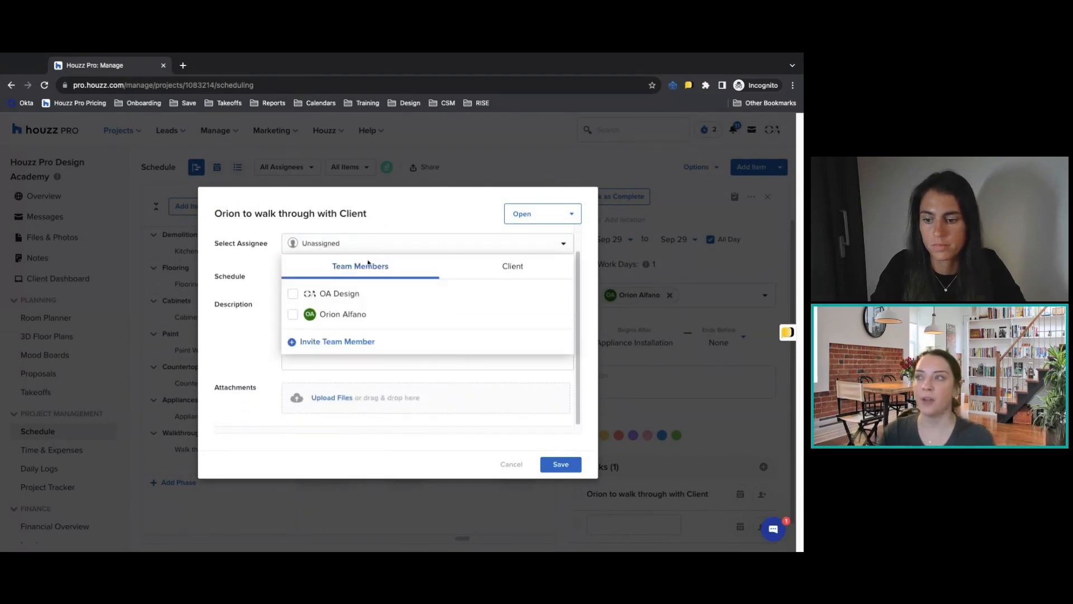
left_click(338, 314)
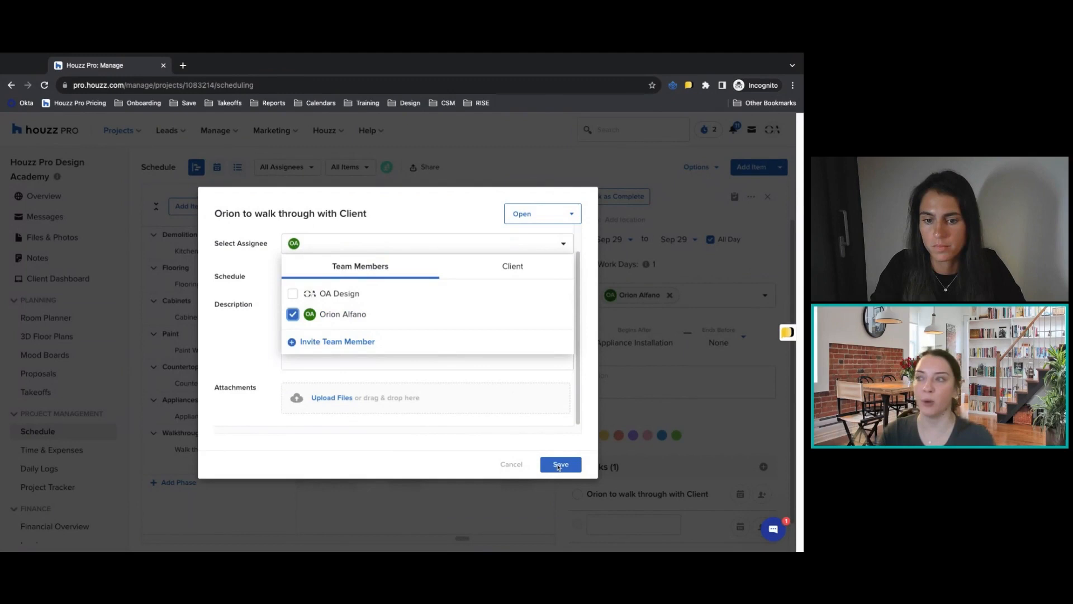
left_click(514, 443)
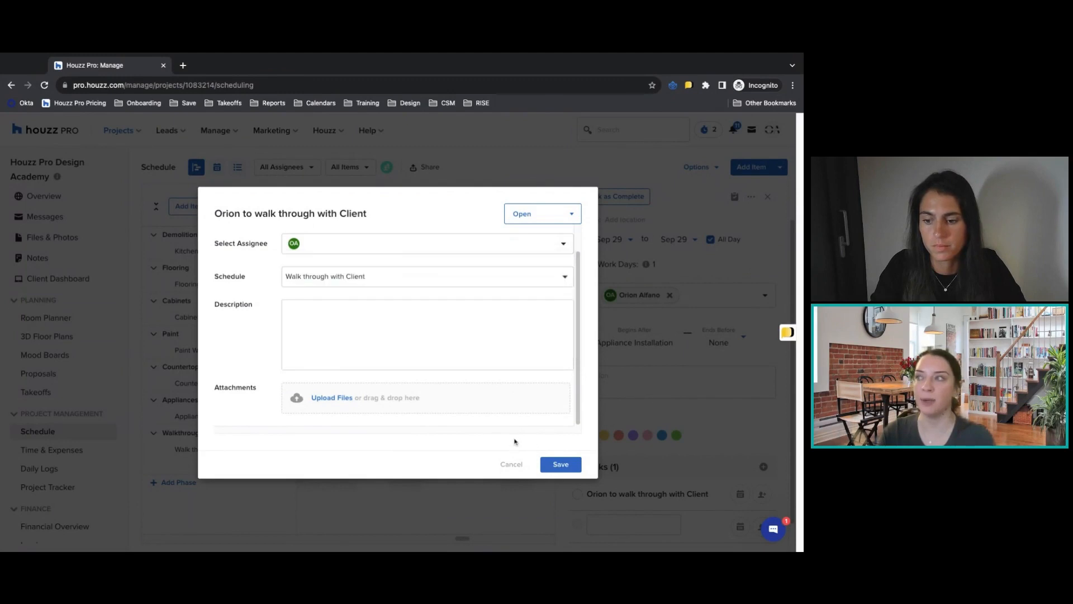
left_click(560, 464)
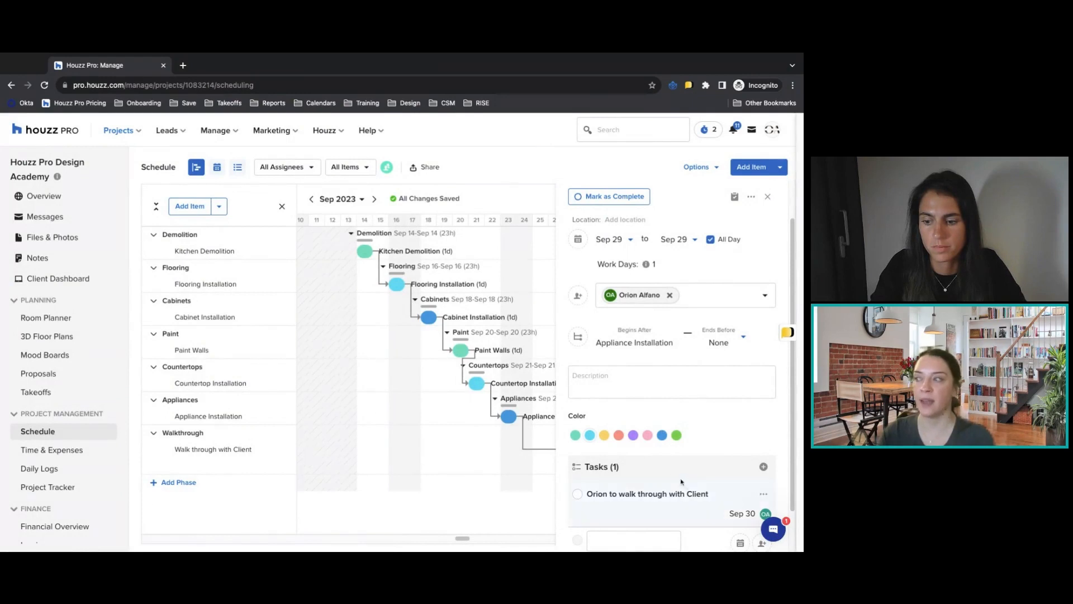
scroll(723, 352, "down", 2)
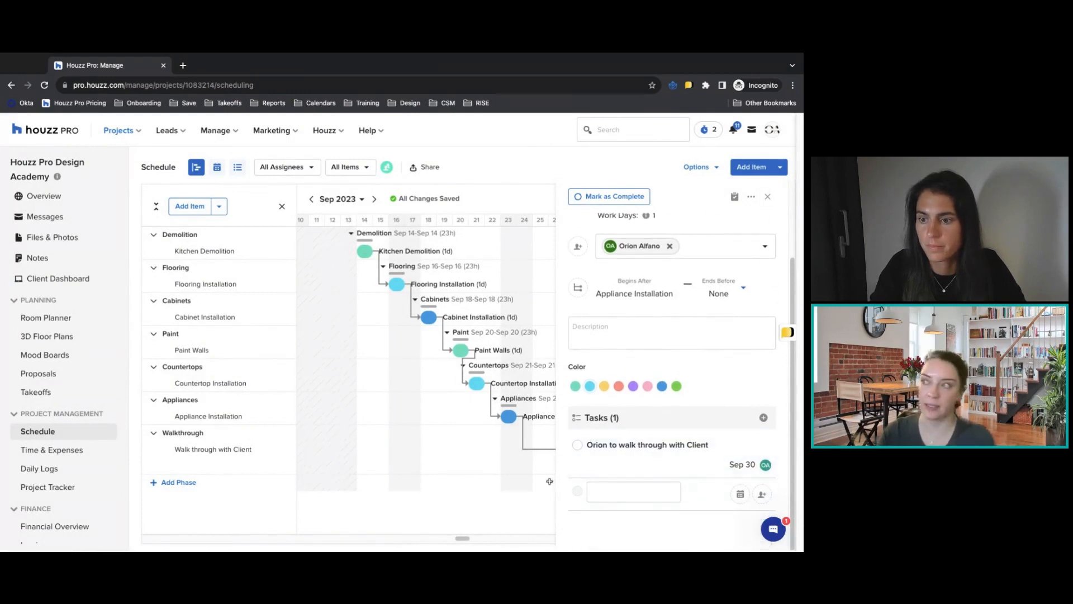
left_click(767, 197)
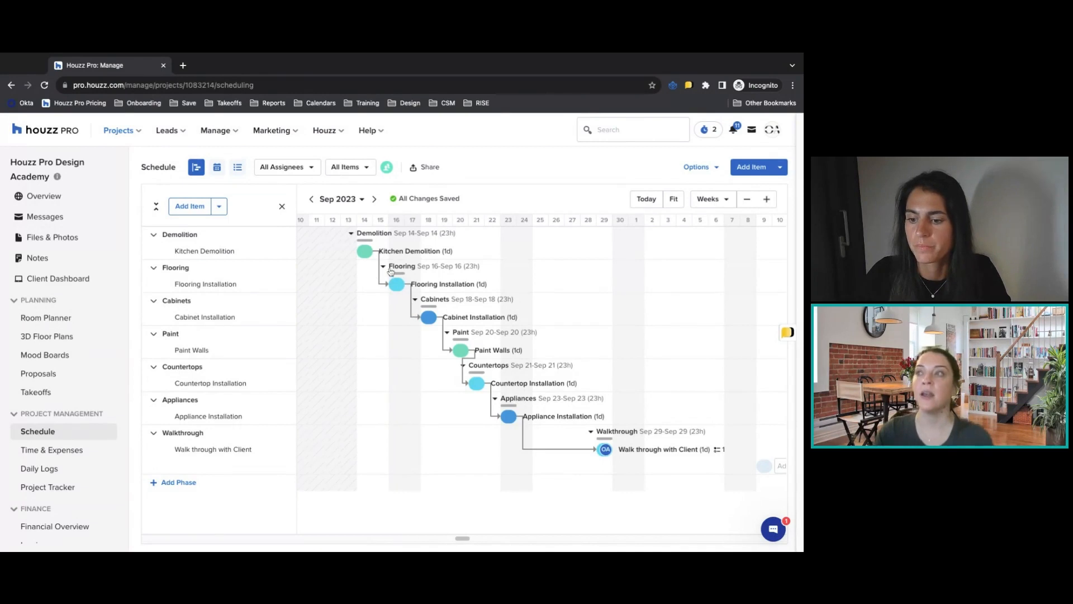
Move Kitchen Demolition to September 18 and review the September schedule in the calendar view.
left_click_drag(362, 252, 429, 252)
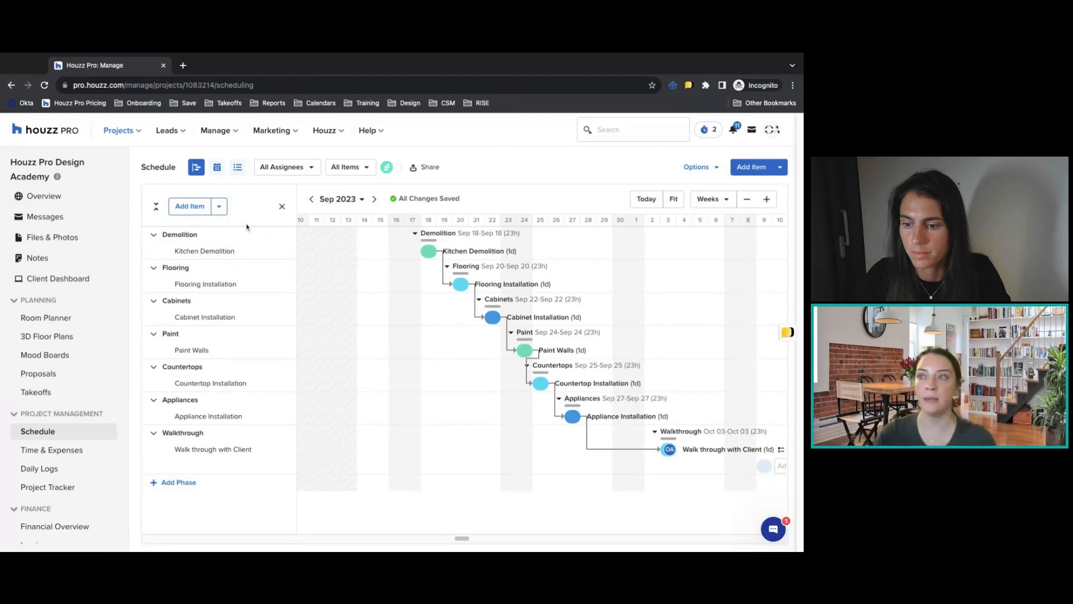
left_click(218, 168)
scroll(405, 309, "down", 2)
scroll(405, 309, "down", 1)
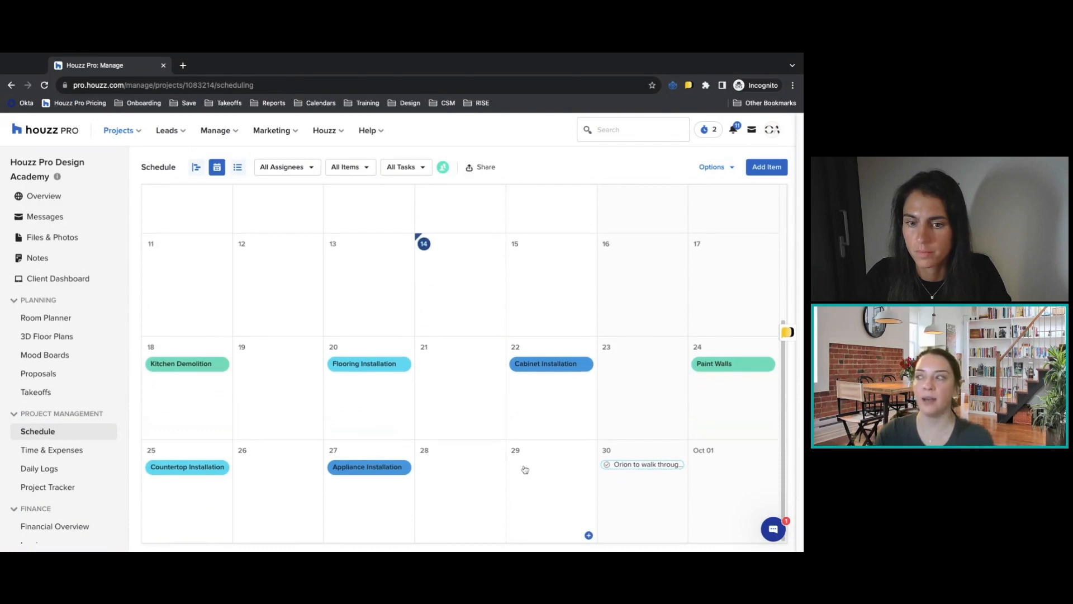
scroll(524, 469, "up", 1)
scroll(525, 470, "up", 3)
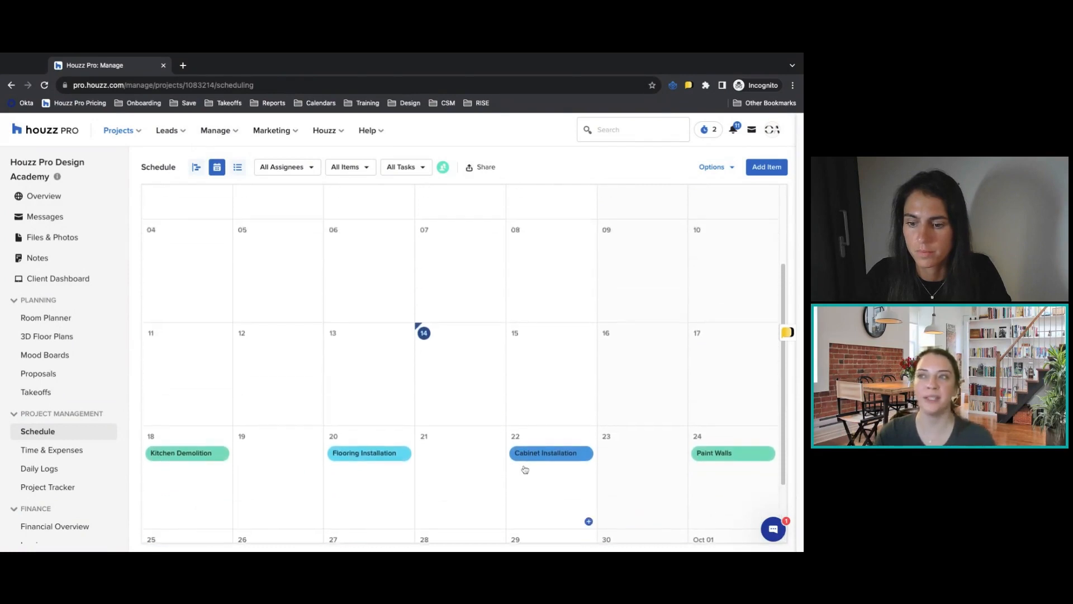
Show the schedule as a list and review its phases and the new-item entry under Flooring.
left_click(242, 171)
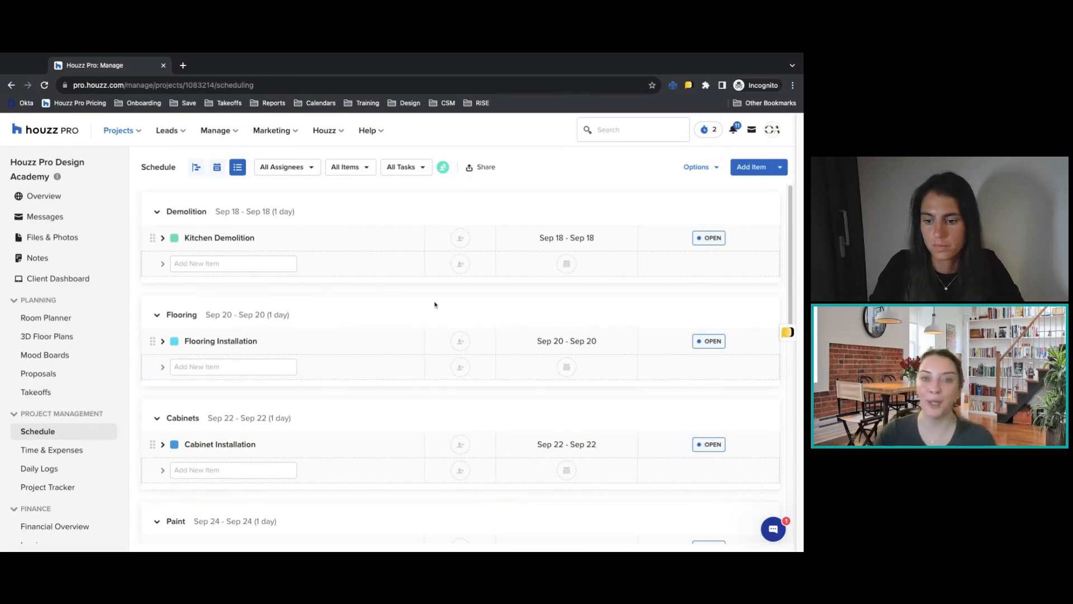
scroll(435, 304, "down", 5)
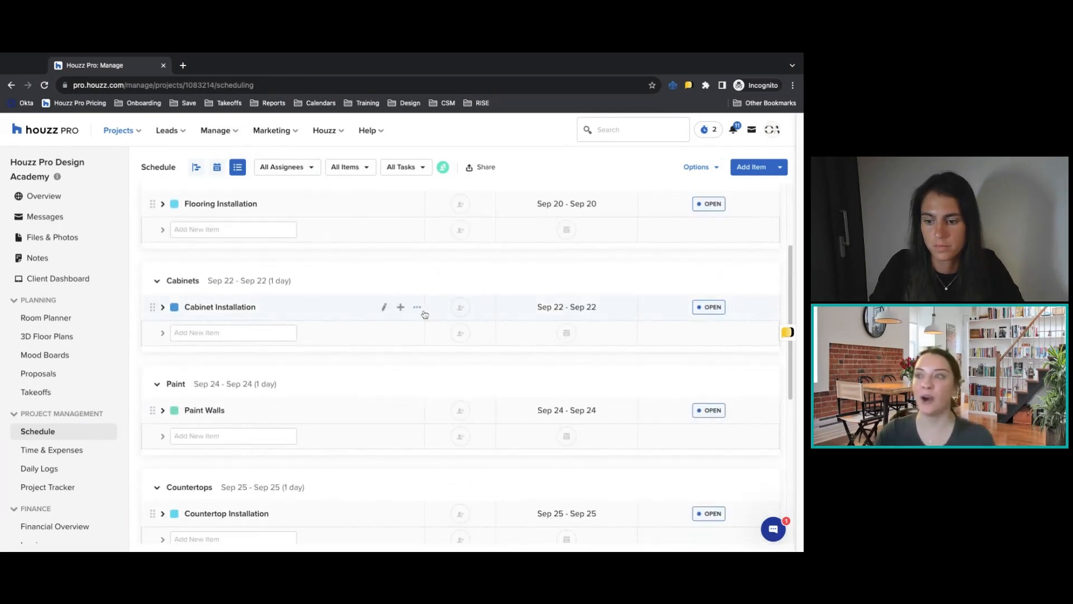
left_click(224, 229)
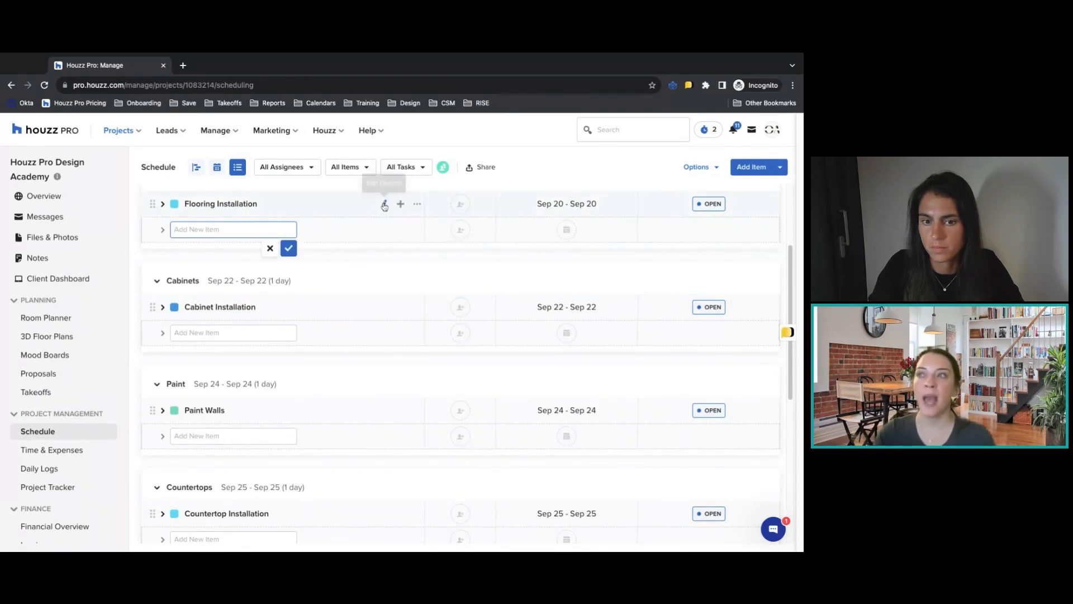
scroll(380, 215, "up", 5)
Mark the Kitchen Demolition schedule item as complete from its details and close them.
left_click(384, 231)
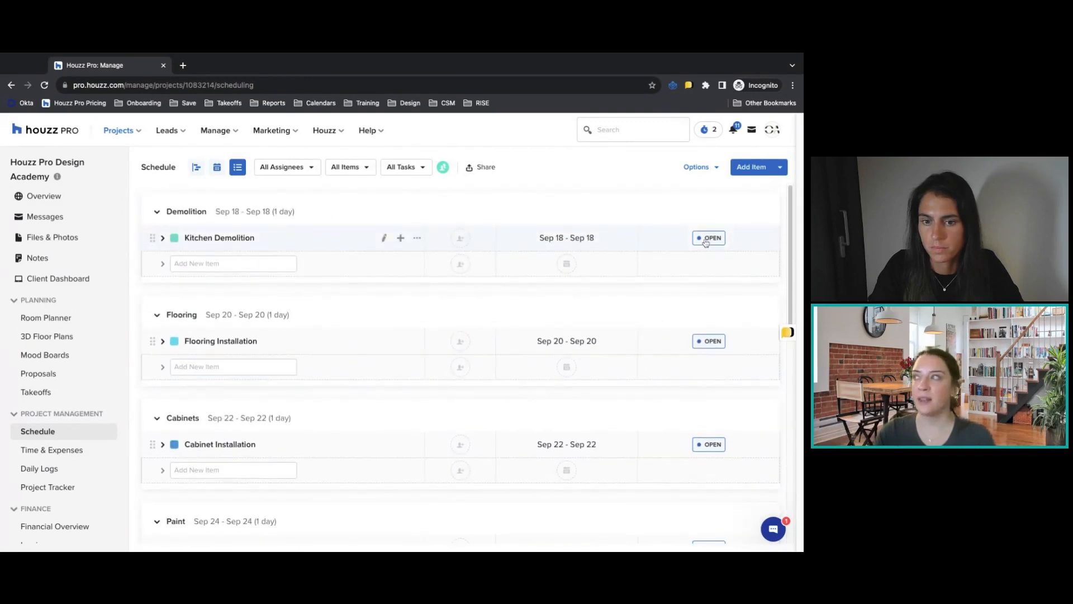
left_click(607, 199)
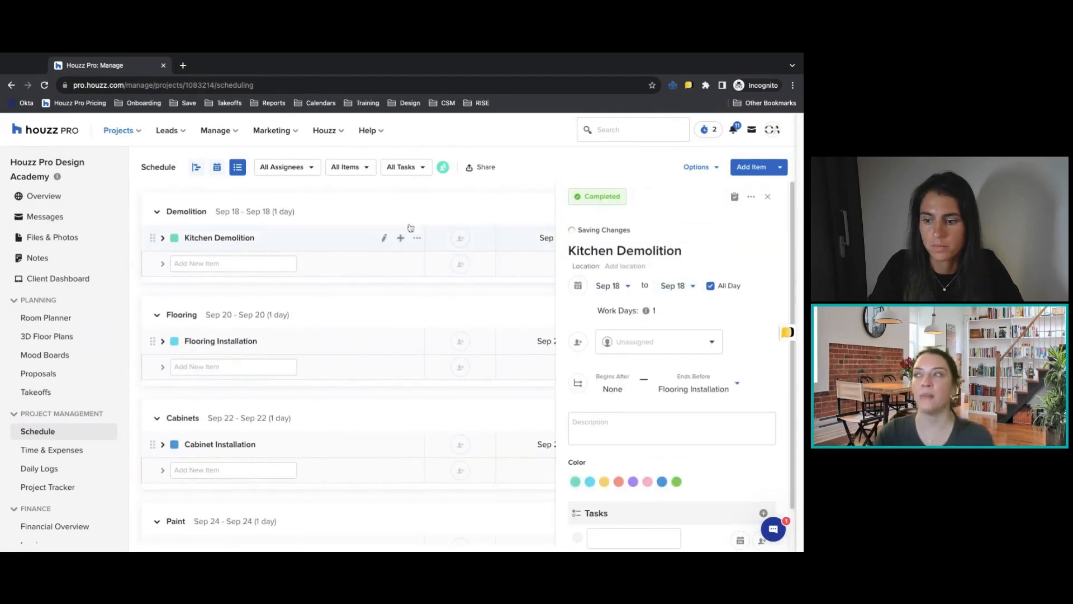
left_click(768, 197)
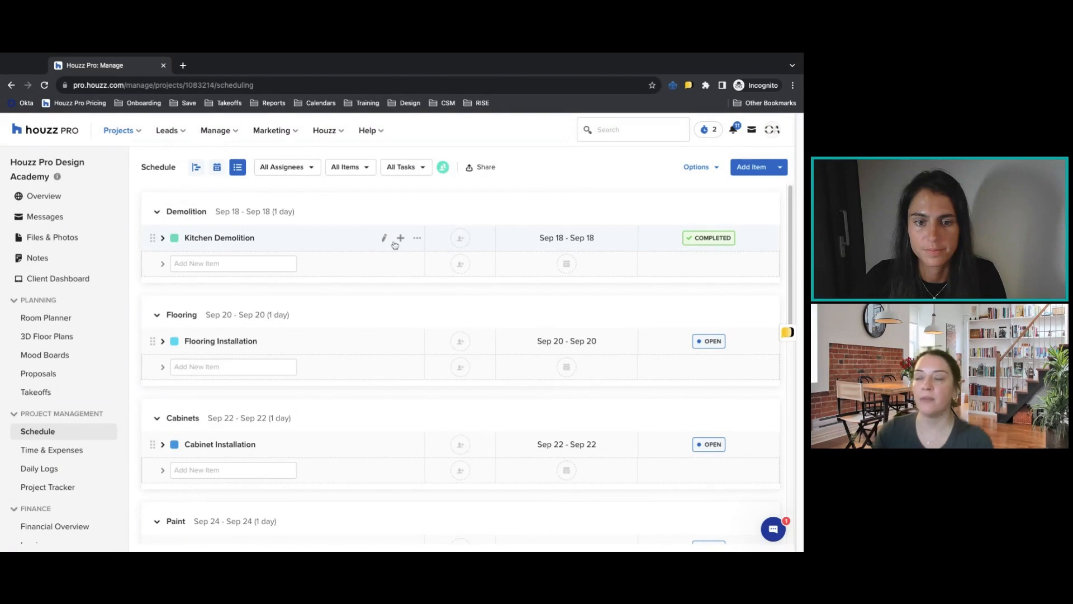
Review the available actions for the Kitchen Demolition item, examine its full details, and close them.
left_click(417, 237)
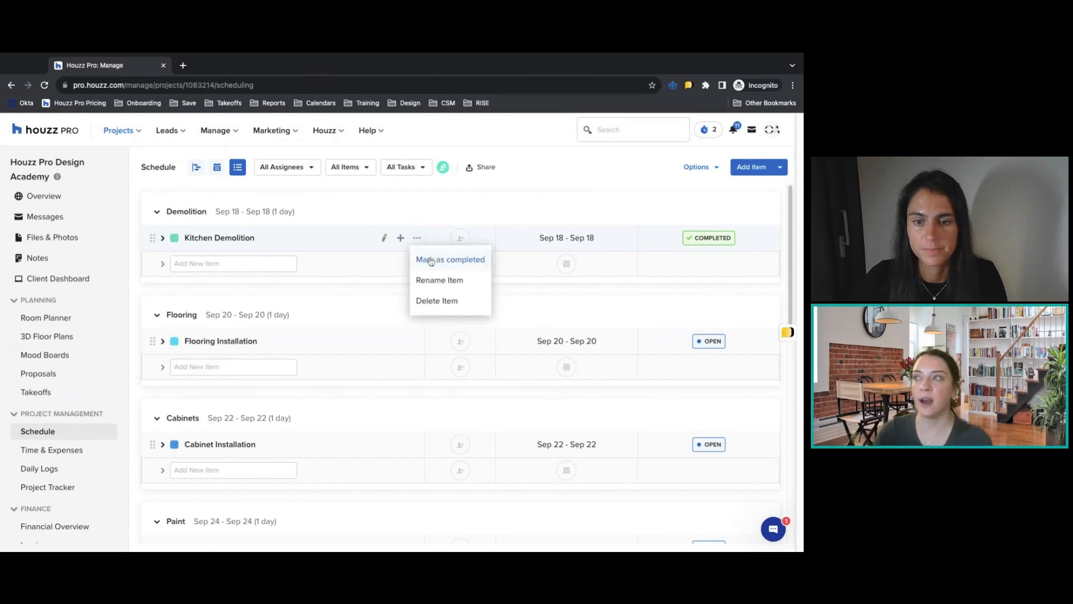
left_click(384, 239)
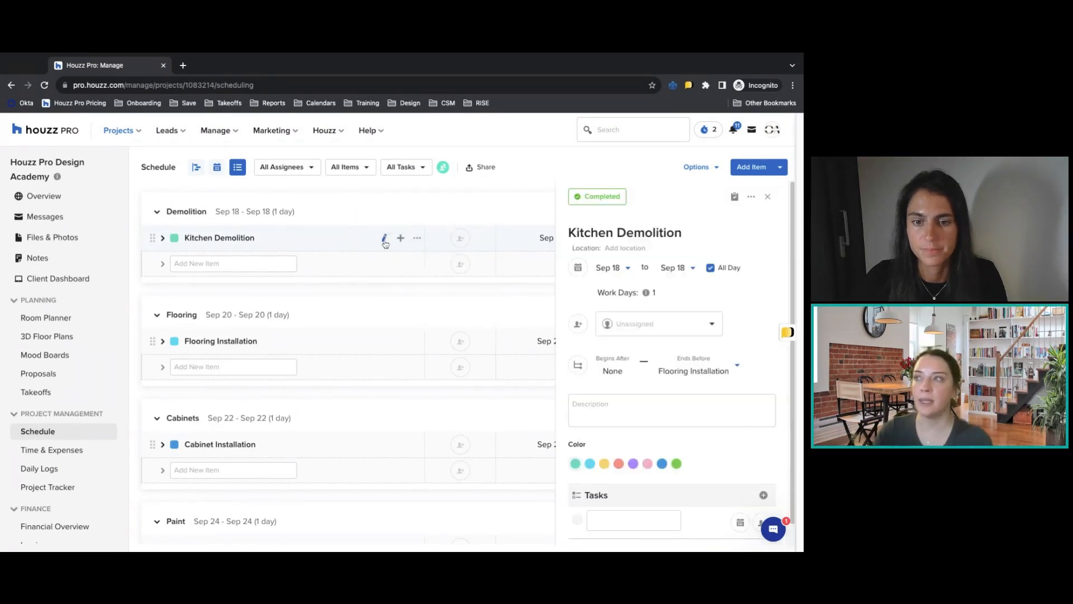
scroll(678, 355, "down", 1)
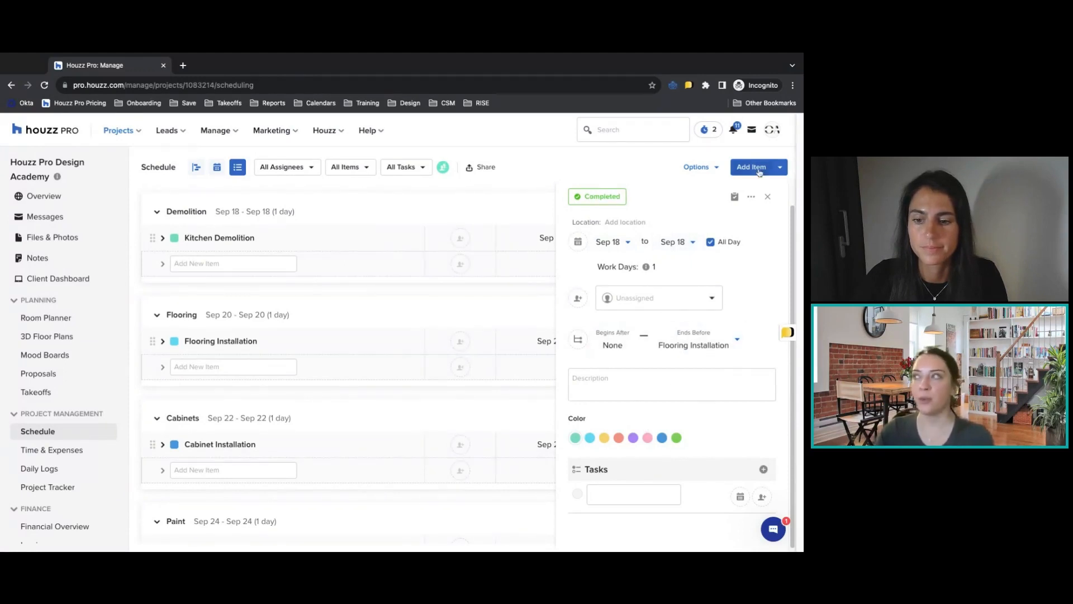
left_click(767, 196)
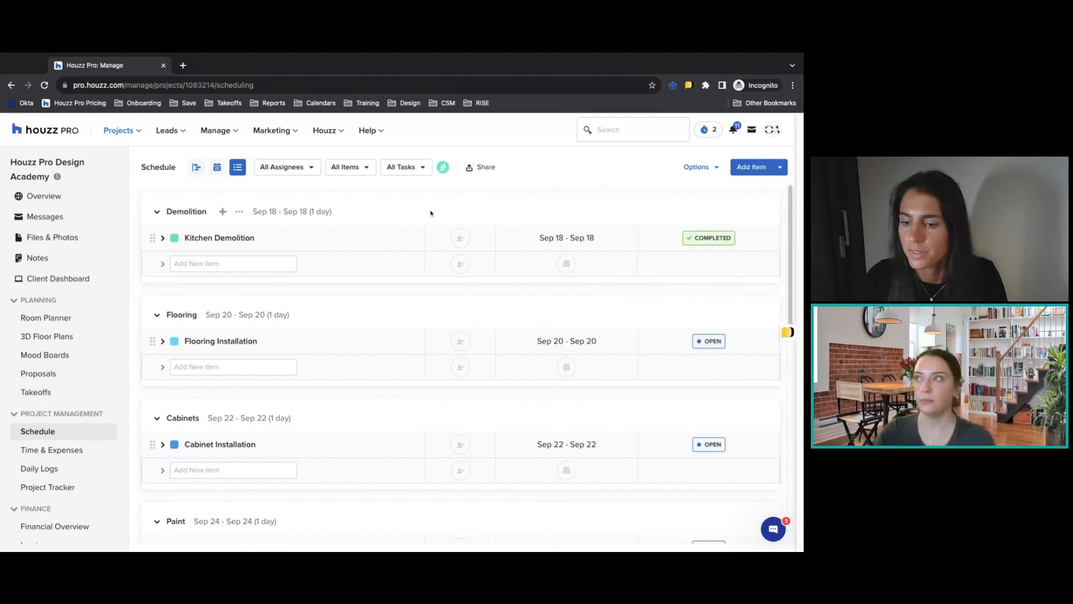
Filter the schedule list to the items assigned to the team member and check the filter's clearing option.
left_click(302, 170)
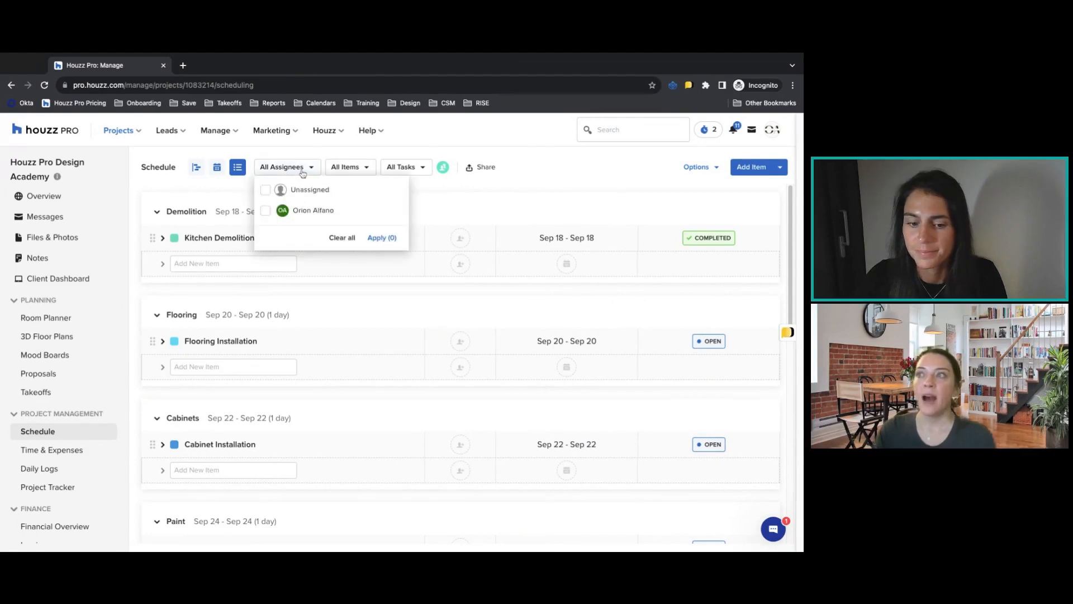
left_click(312, 212)
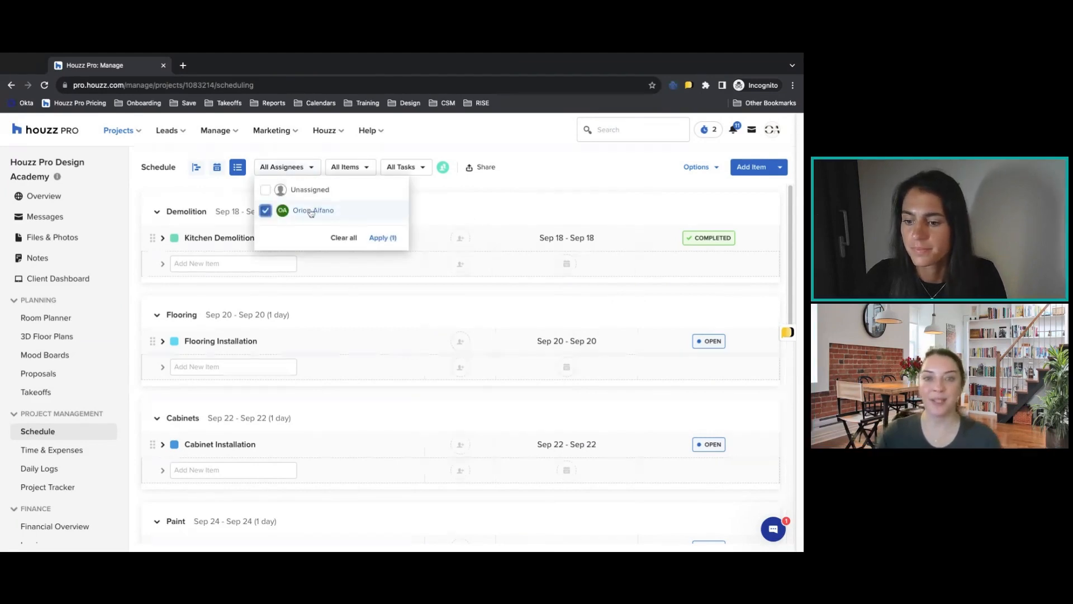
left_click(380, 239)
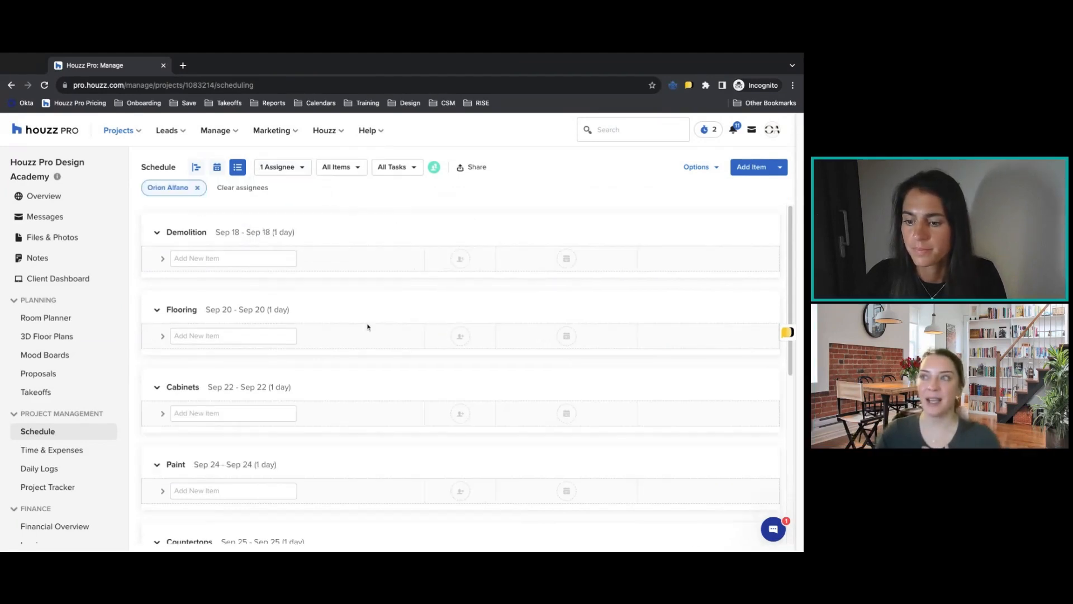
left_click(297, 170)
left_click(342, 237)
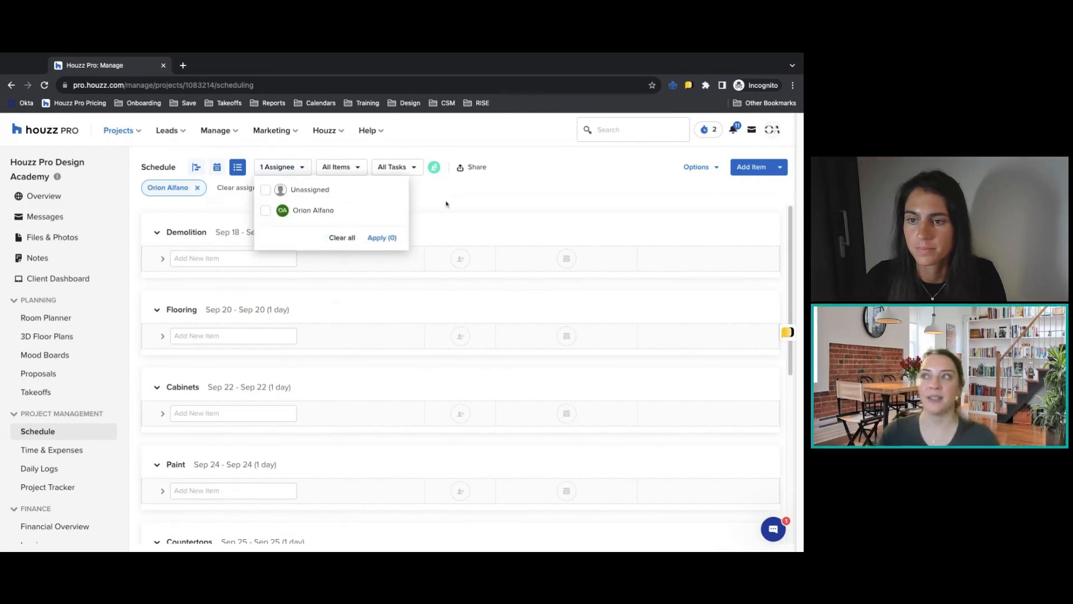
Examine the status options for filtering the schedule by items and by tasks.
left_click(341, 166)
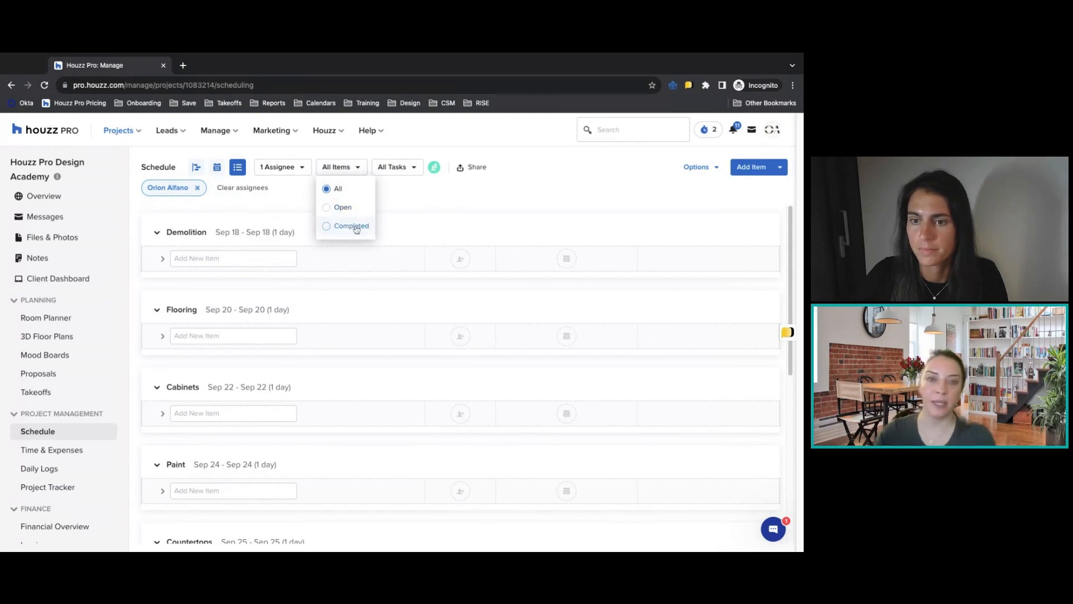
left_click(387, 167)
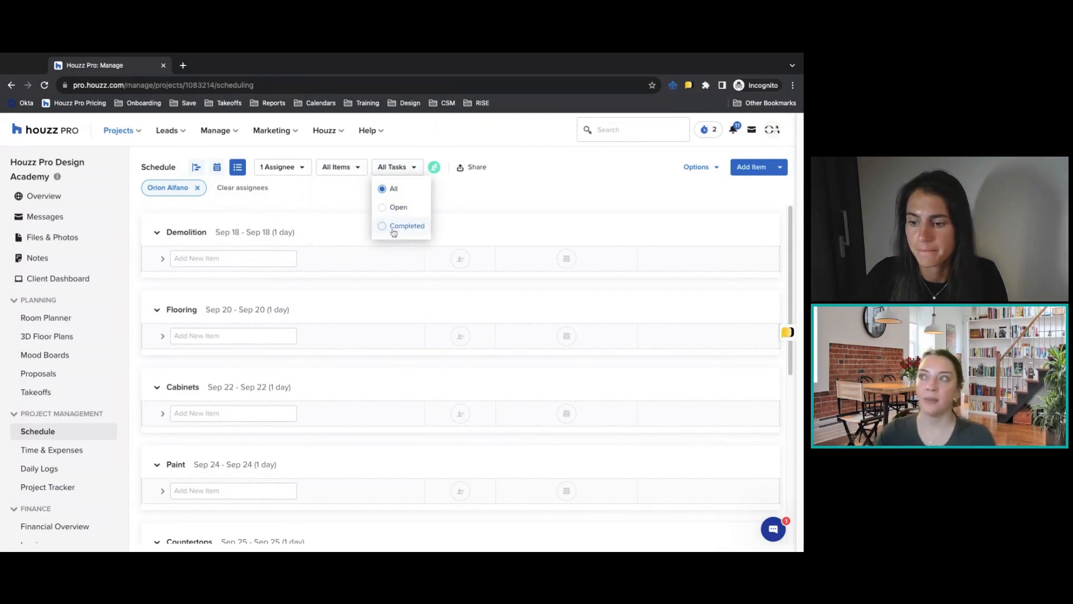
left_click(483, 210)
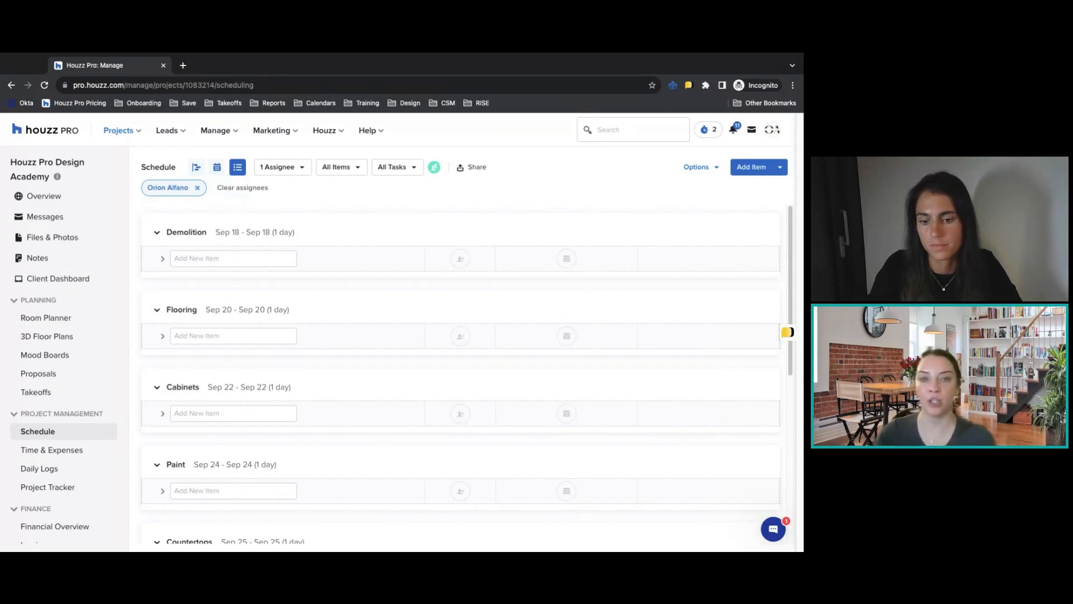
Share the schedule with Access for the client dashboard view and check the subs/vendors access options.
left_click(471, 166)
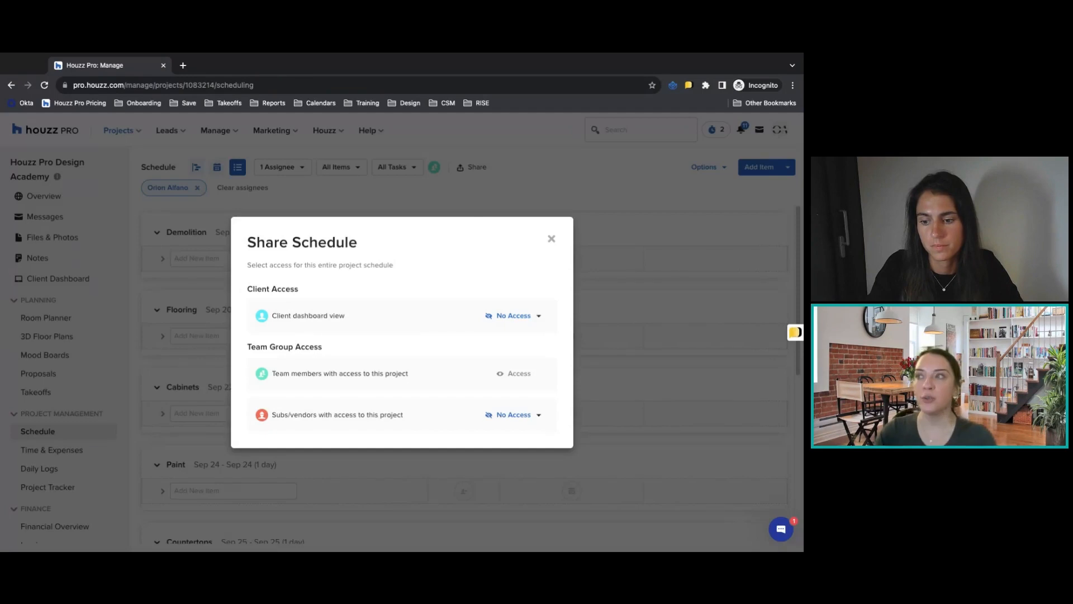
left_click(515, 316)
left_click(504, 354)
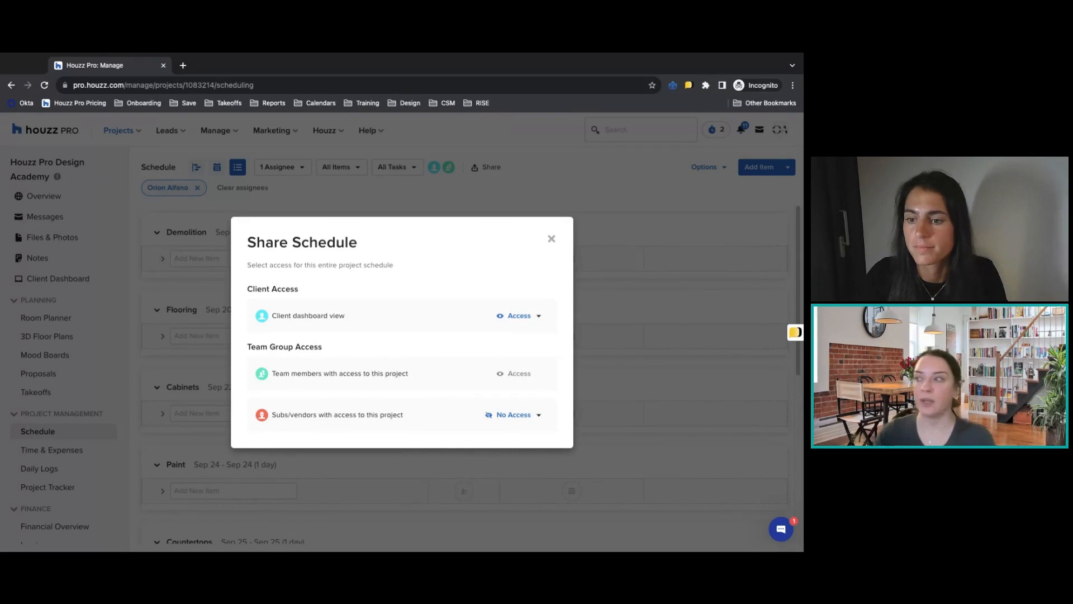
left_click(513, 417)
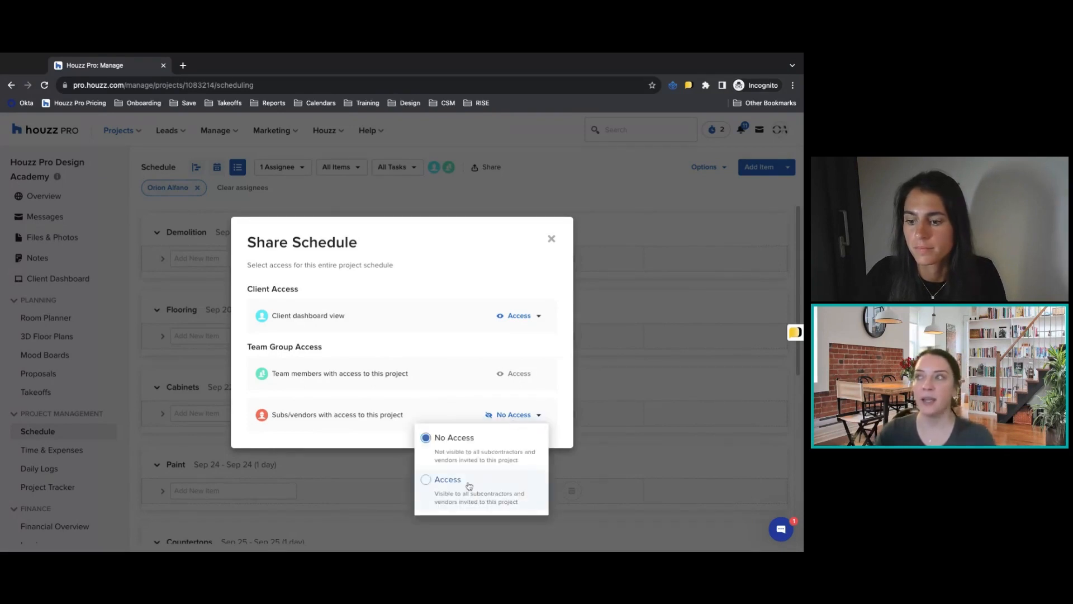
left_click(552, 240)
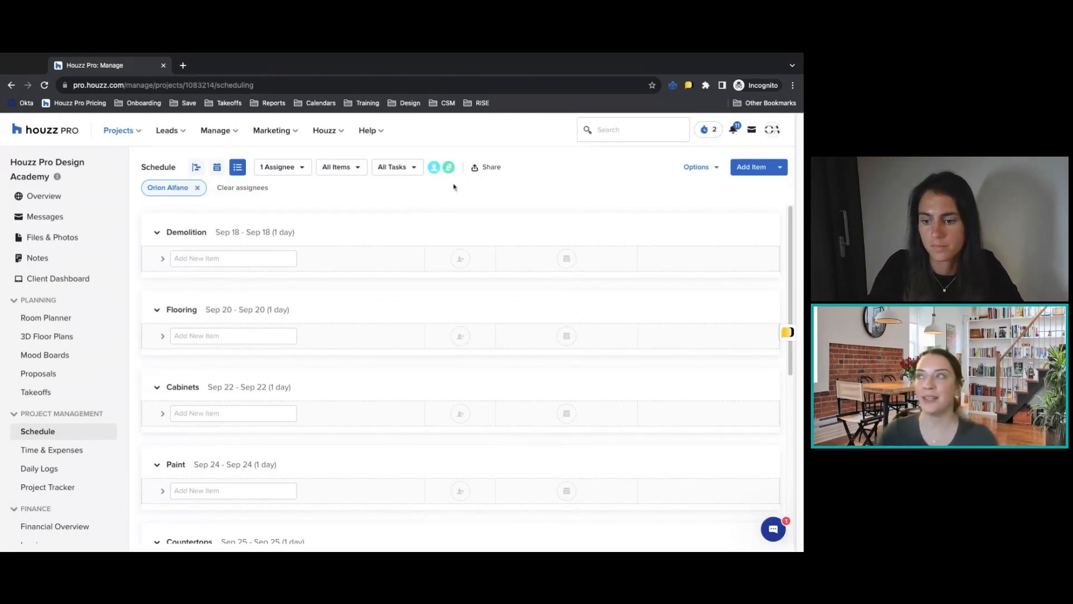
mouse_move(434, 170)
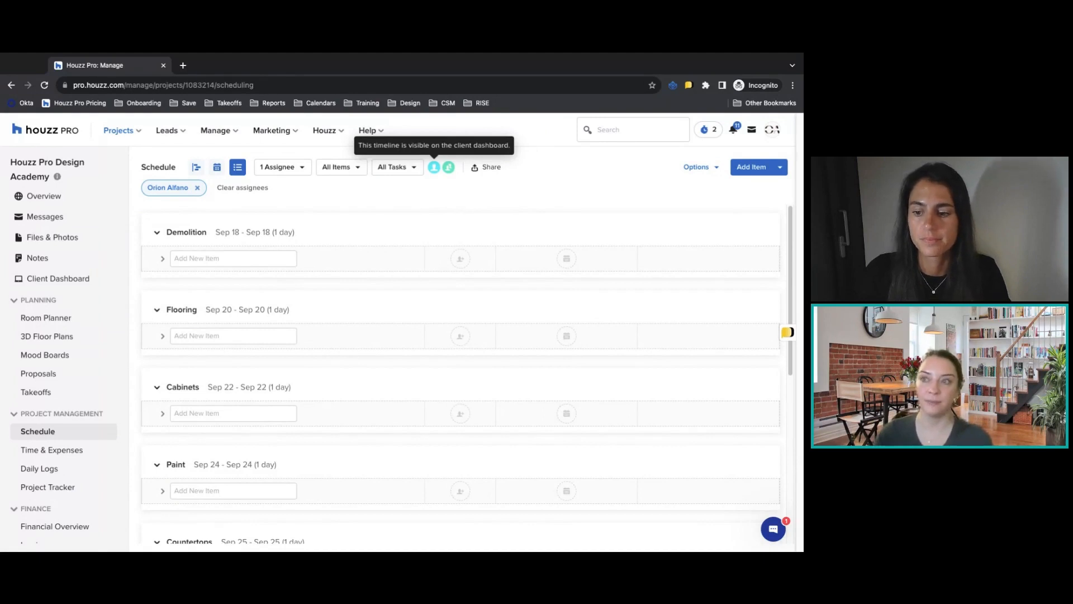
Try the schedule template settings, keeping phases and items but excluding dependencies, and cancel without creating the template.
left_click(693, 168)
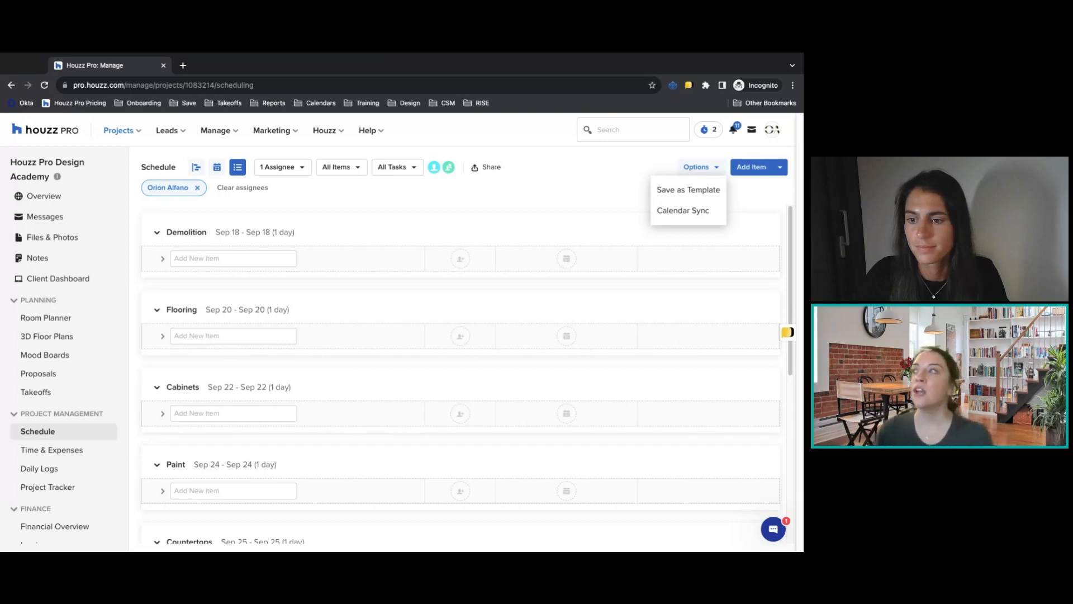
left_click(687, 190)
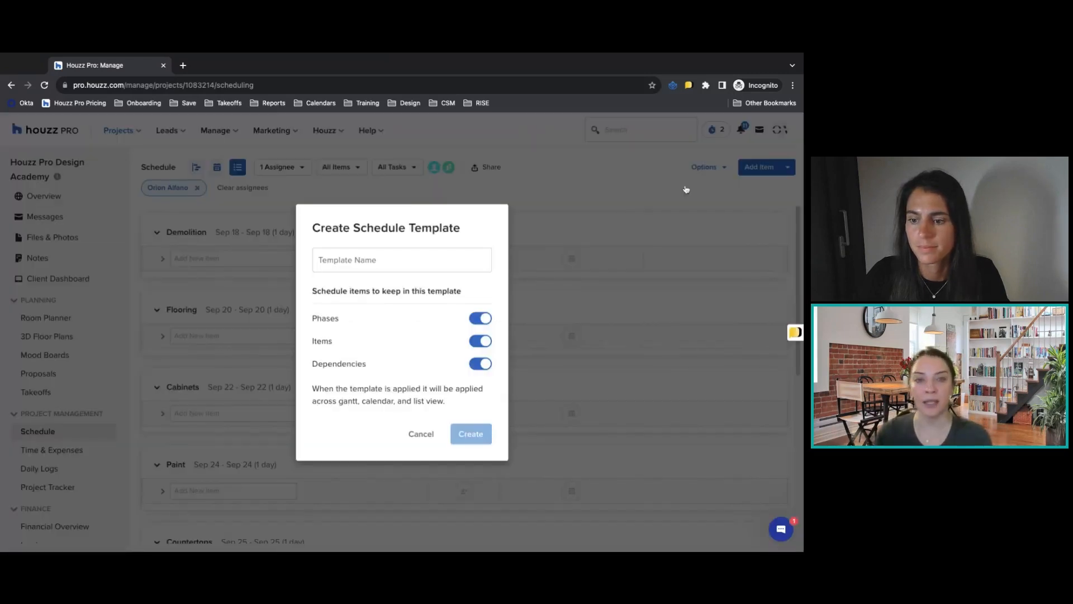
left_click(446, 247)
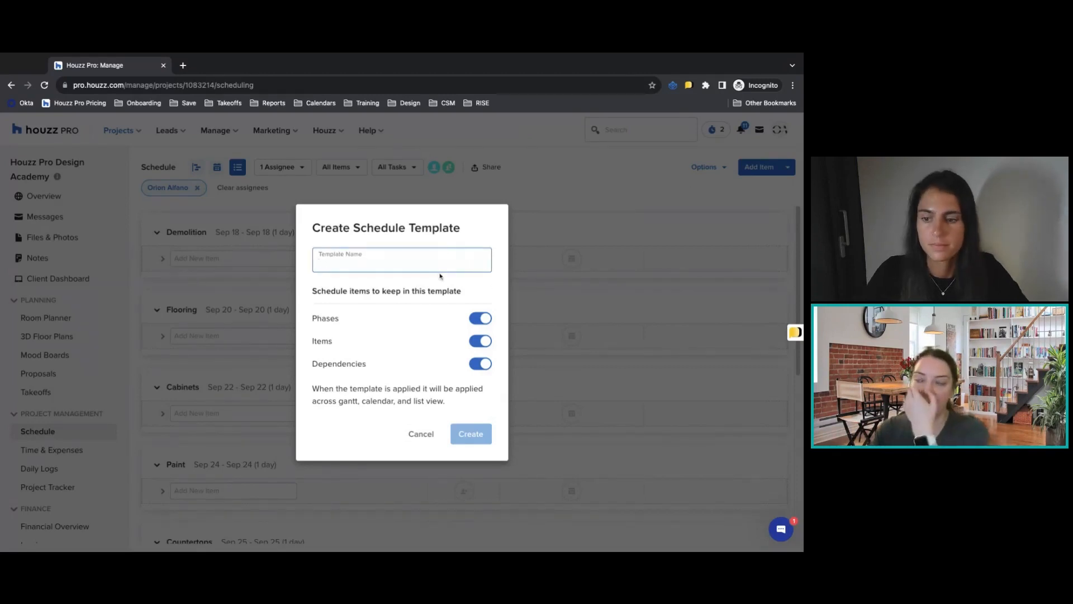
left_click(477, 340)
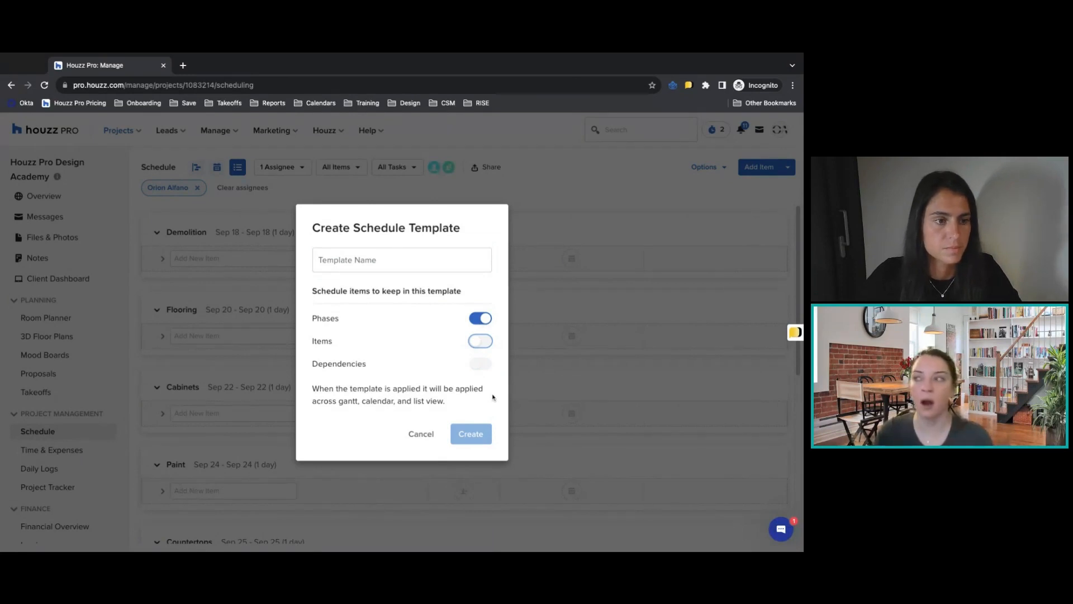
left_click(480, 341)
left_click(479, 364)
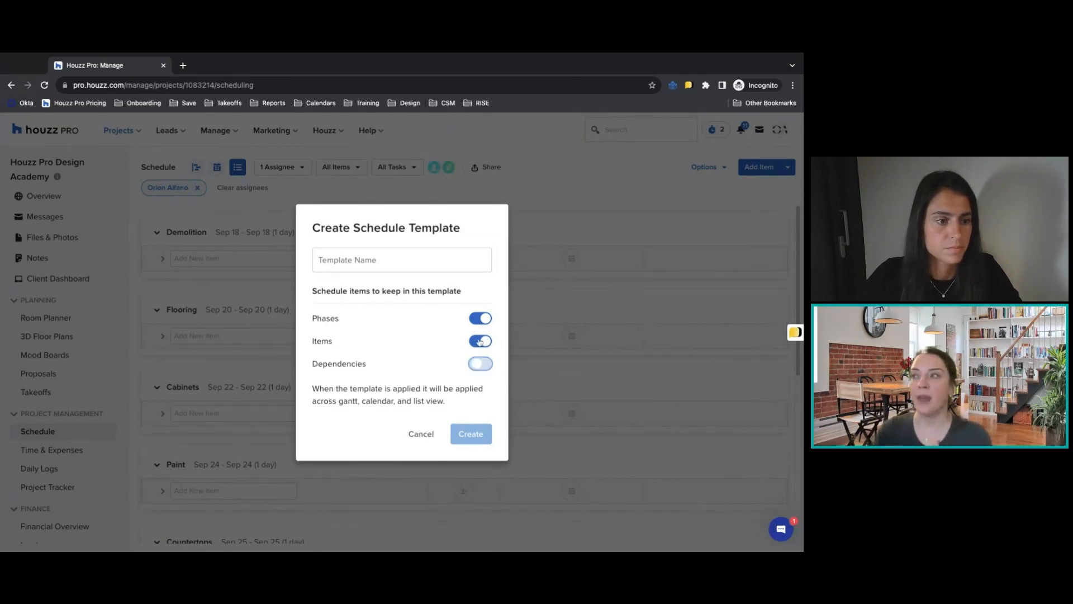
left_click(415, 256)
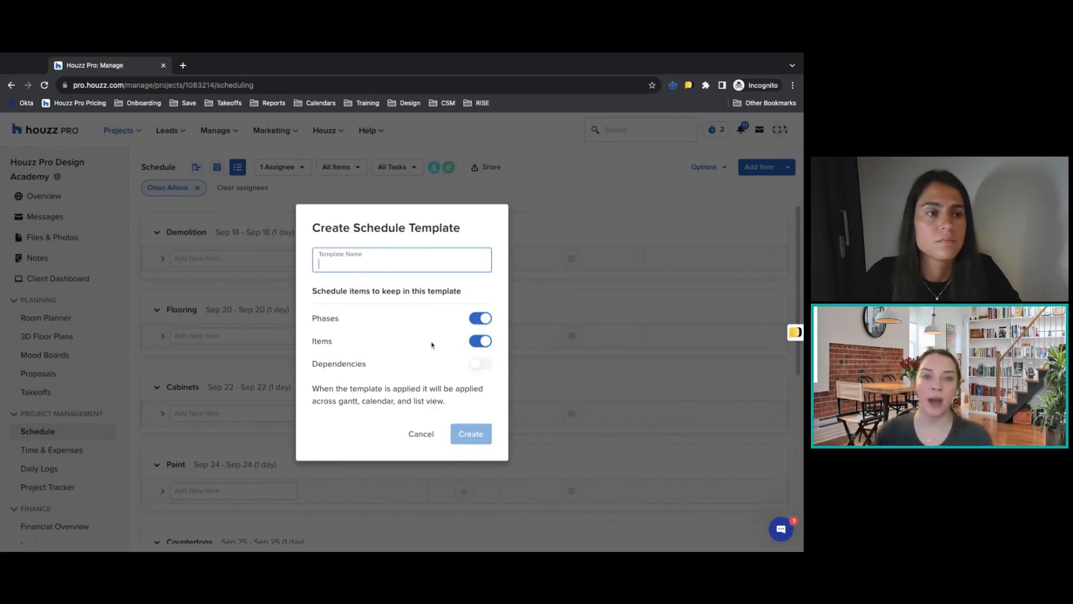
left_click(421, 434)
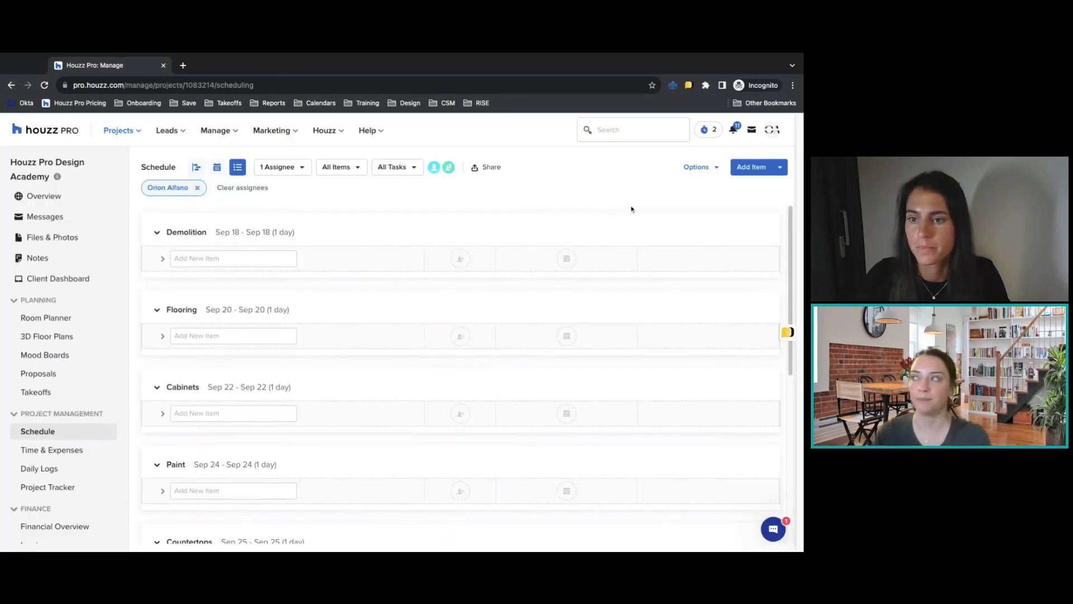
View the Calendar Sync link for the project schedule and close it.
left_click(704, 168)
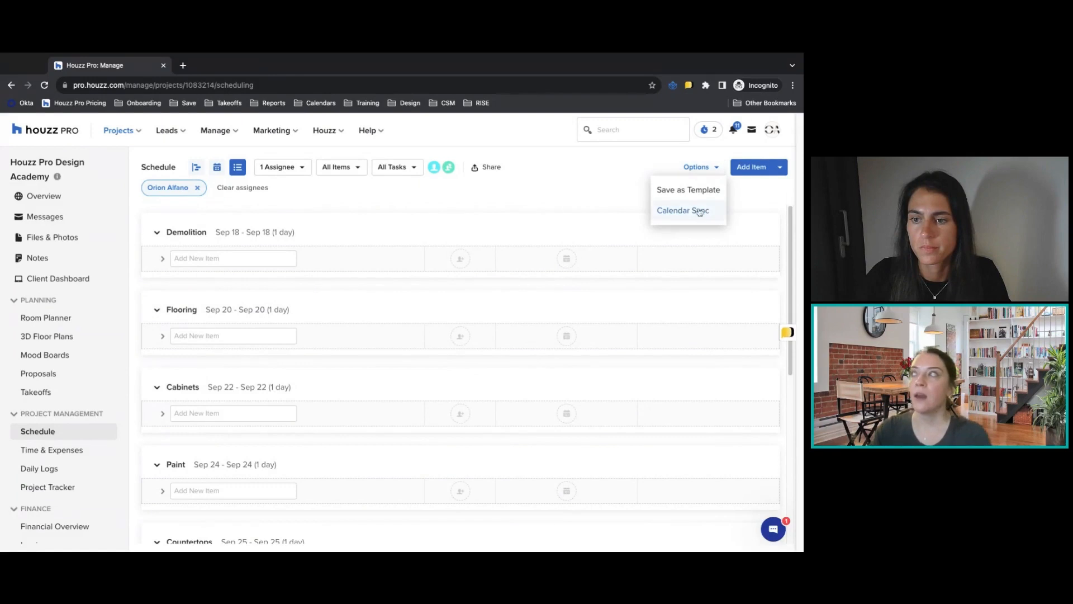
left_click(681, 213)
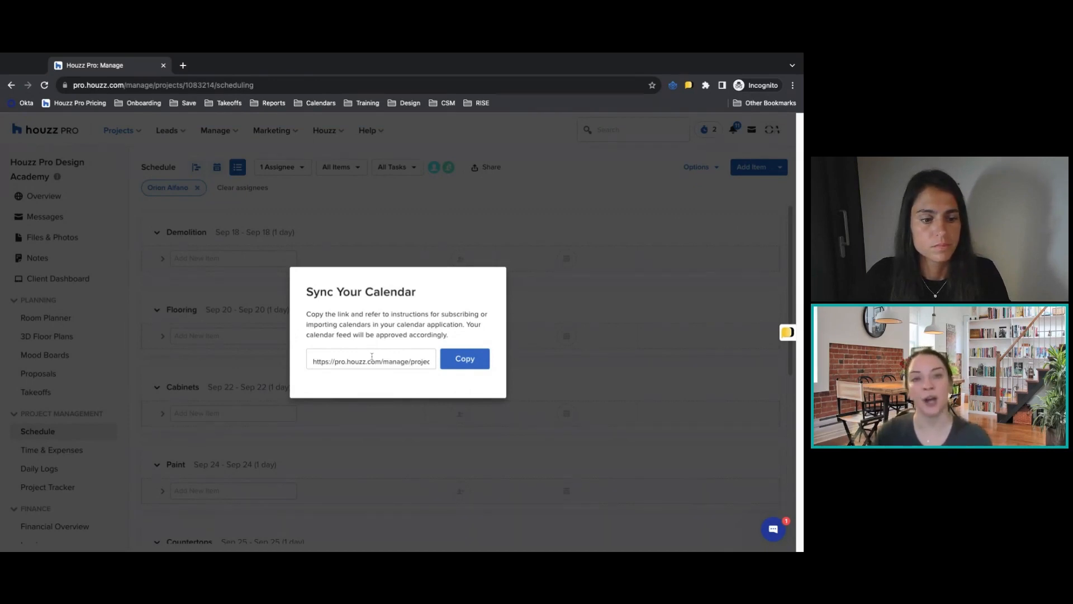
left_click(552, 221)
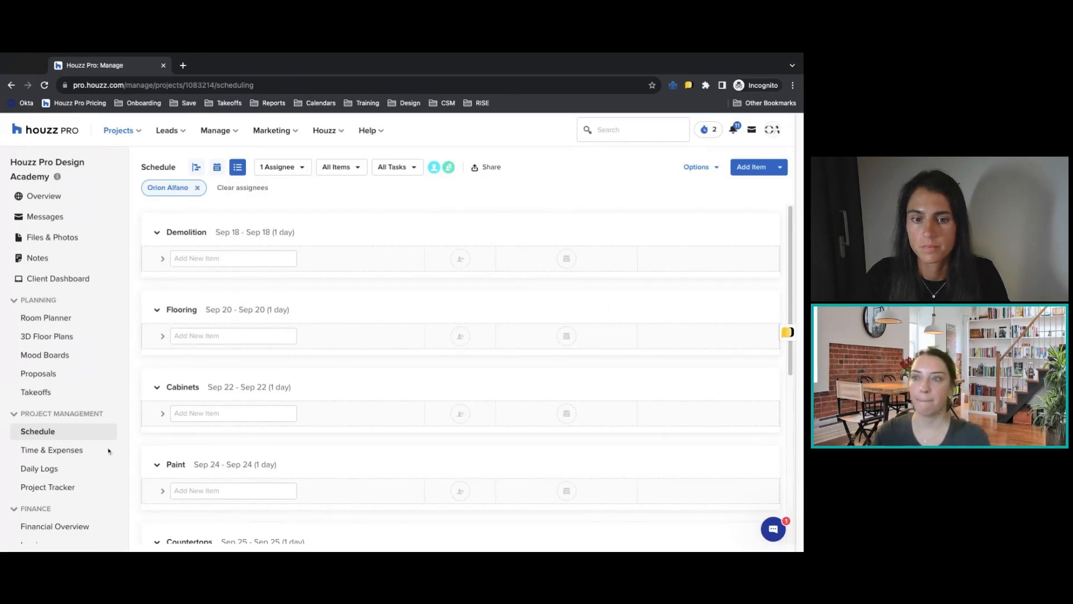
Clear the assignee filter from the schedule and open the client dashboard preview to review its home and messages areas.
left_click(197, 187)
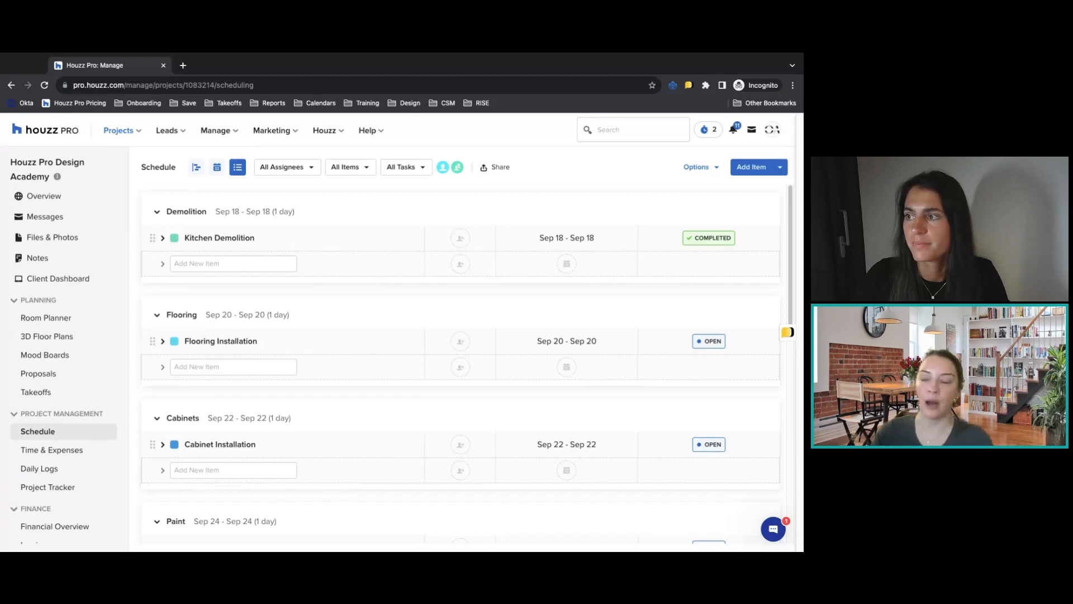
left_click(87, 280)
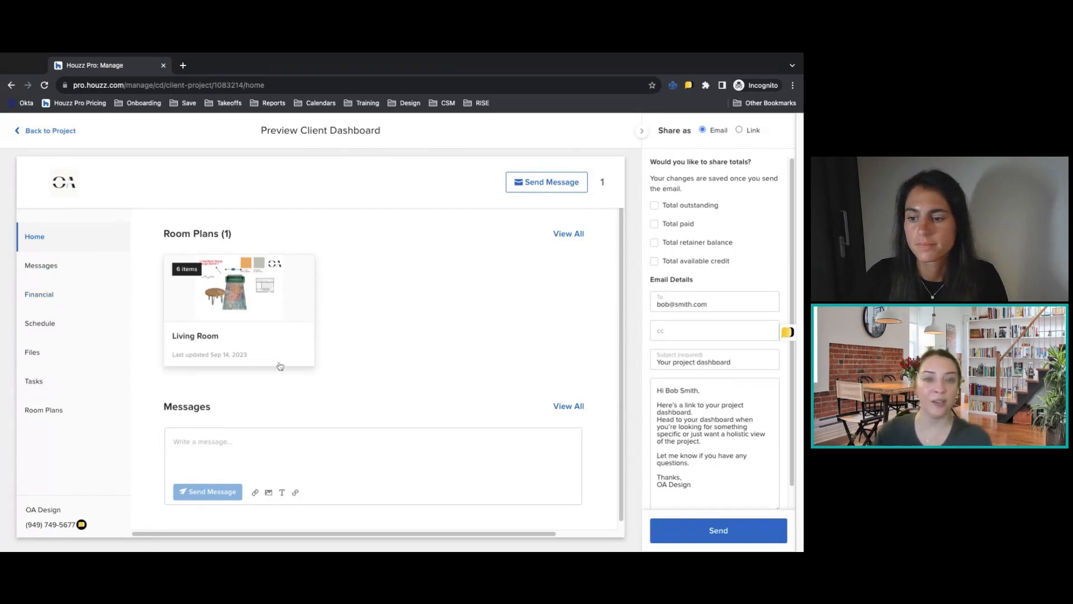
left_click(71, 270)
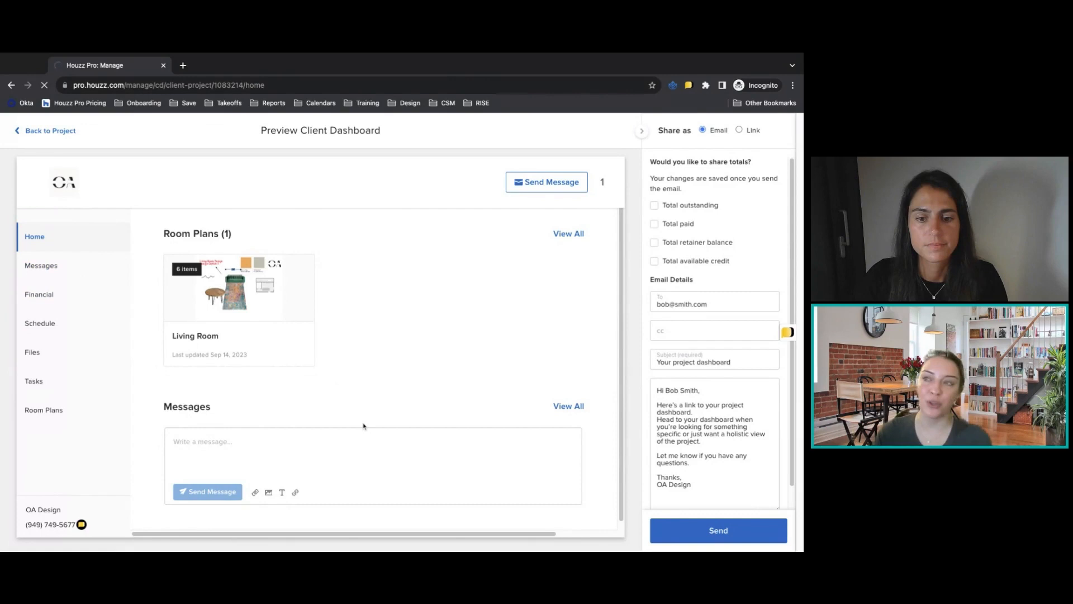
Share total outstanding, total paid, total retainer balance and total available credit in the client dashboard's Financial section.
left_click(47, 299)
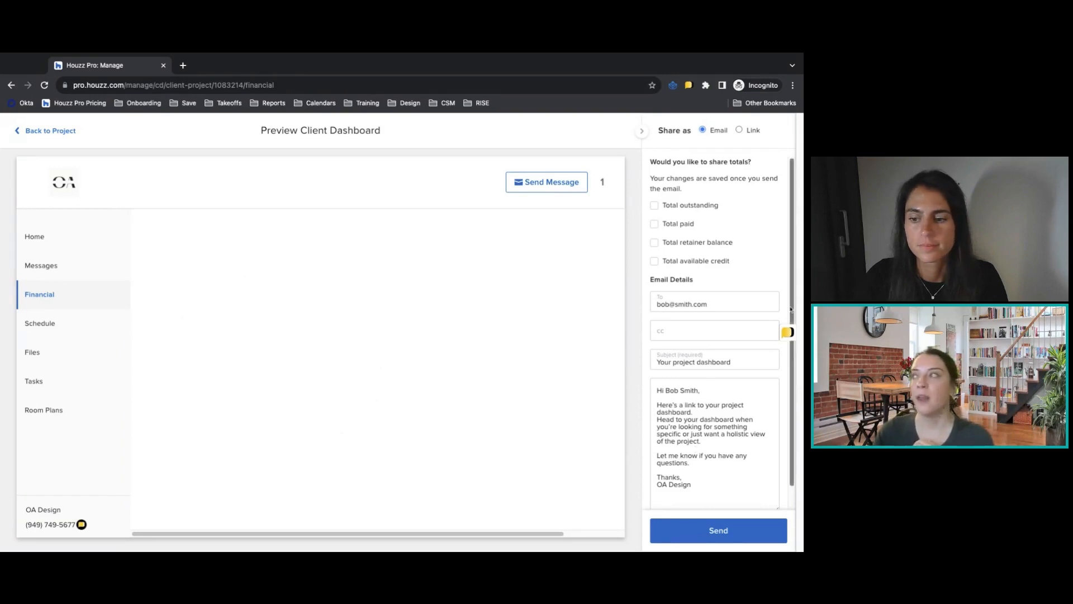
left_click(683, 206)
left_click(679, 224)
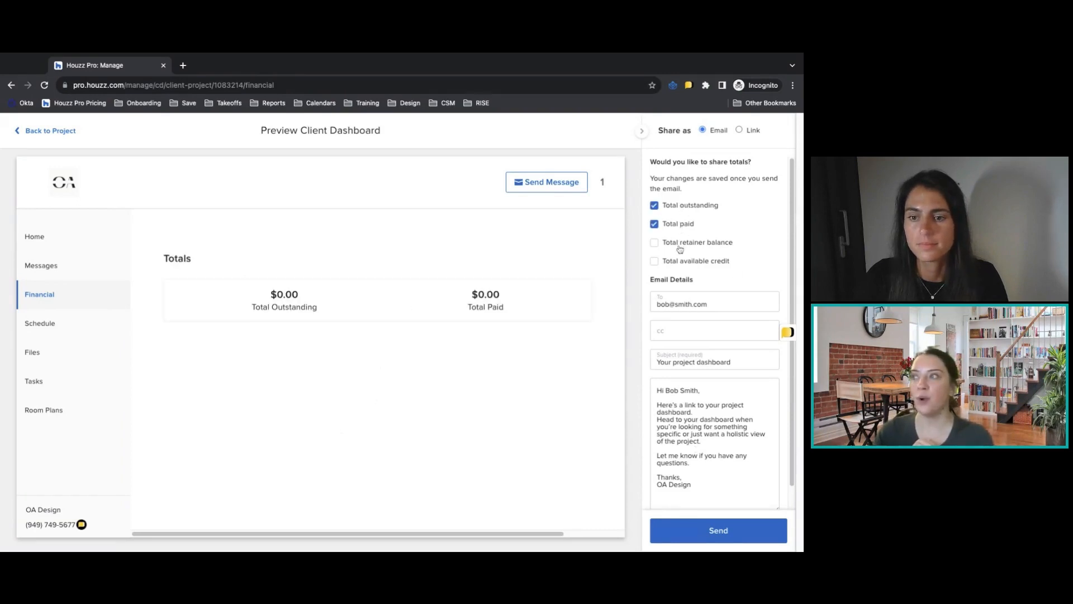
left_click(679, 244)
left_click(679, 263)
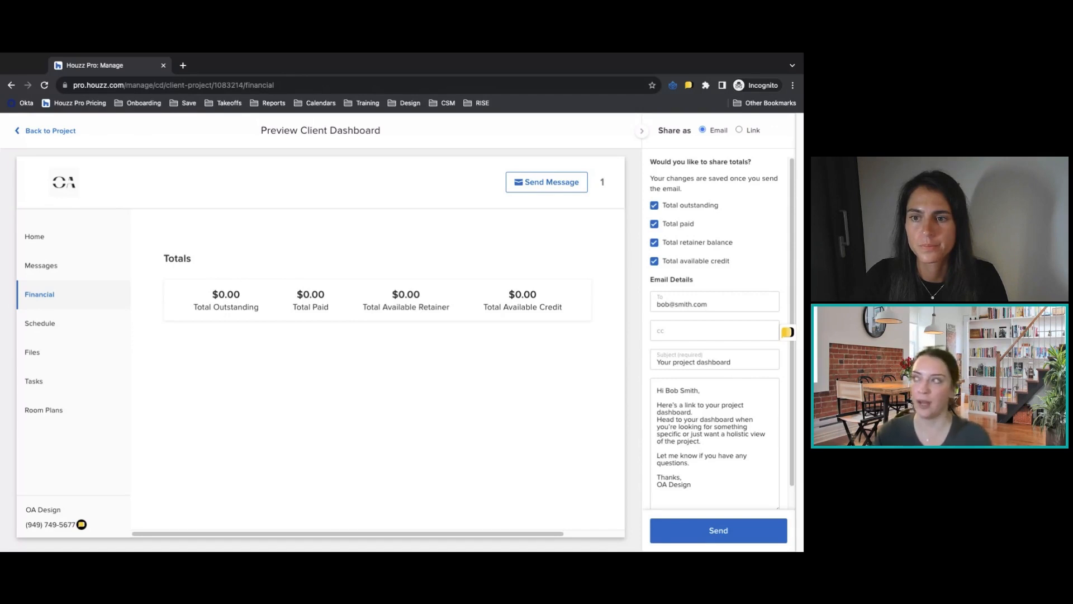
Stop sharing all four financial totals on the client dashboard.
left_click(696, 261)
left_click(695, 244)
left_click(679, 225)
left_click(678, 206)
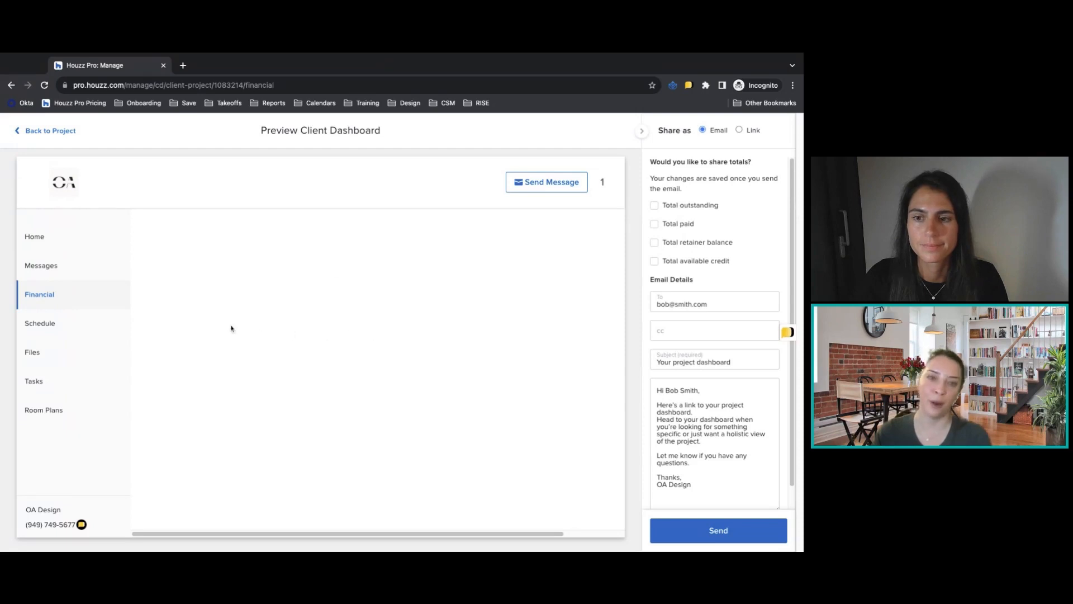
Review the Schedule and Files sections of the client dashboard preview.
left_click(58, 330)
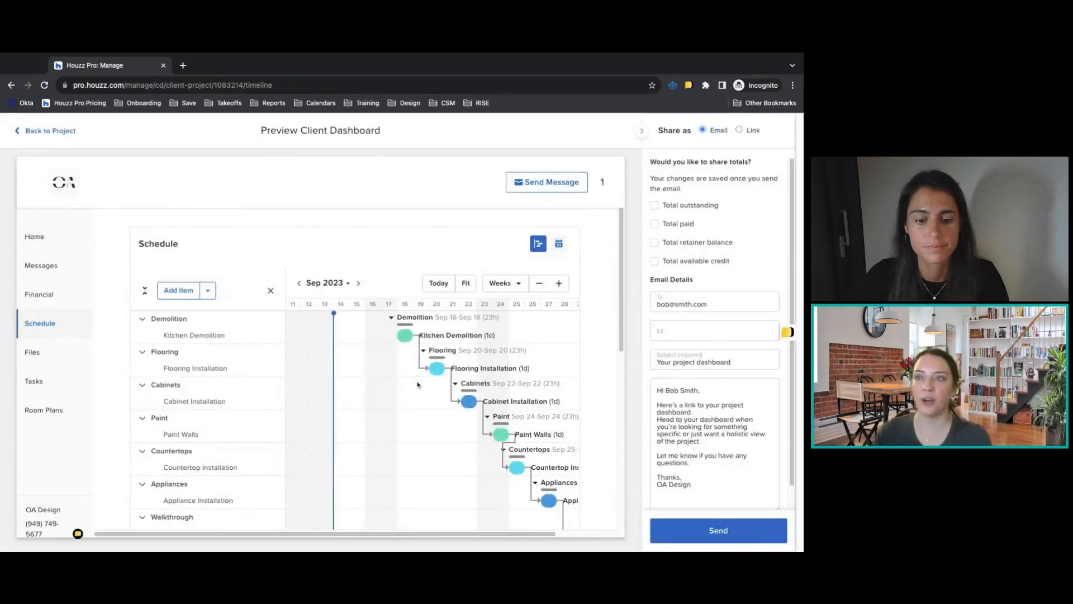
left_click(47, 358)
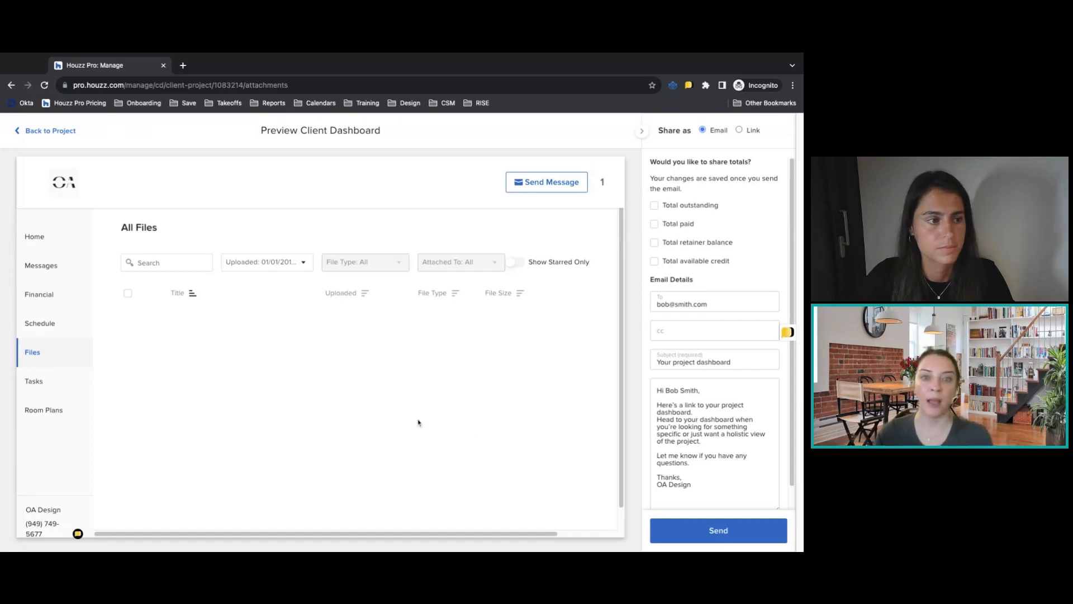
Review the Tasks and Room Plans sections of the client dashboard preview.
left_click(60, 384)
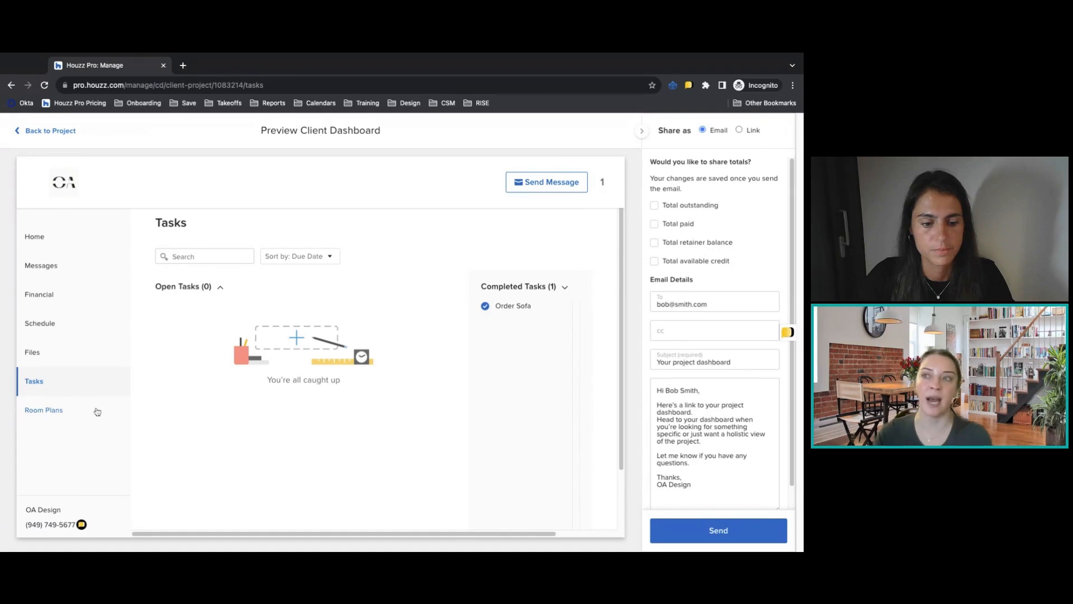
left_click(39, 411)
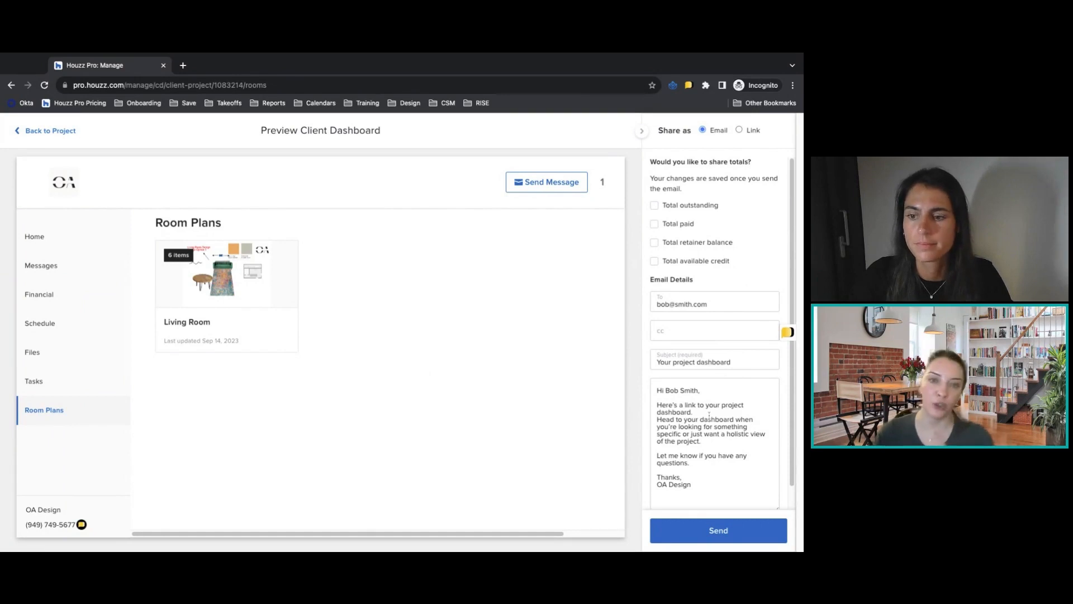
Share the client dashboard as a link by turning link sharing on, select the link address, and return to the project.
left_click(752, 130)
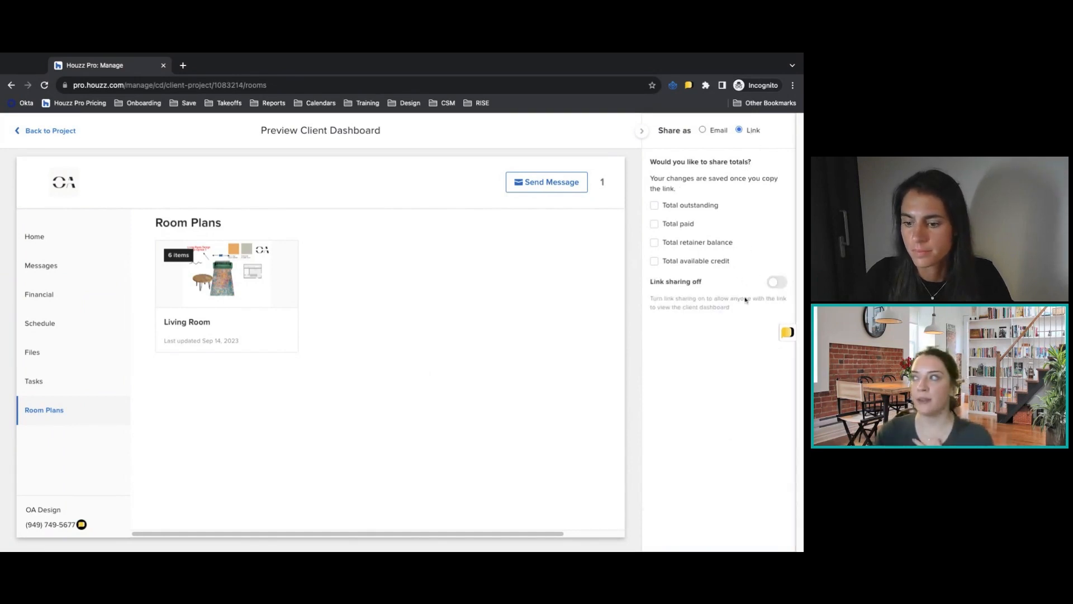
left_click(776, 283)
left_click(700, 327)
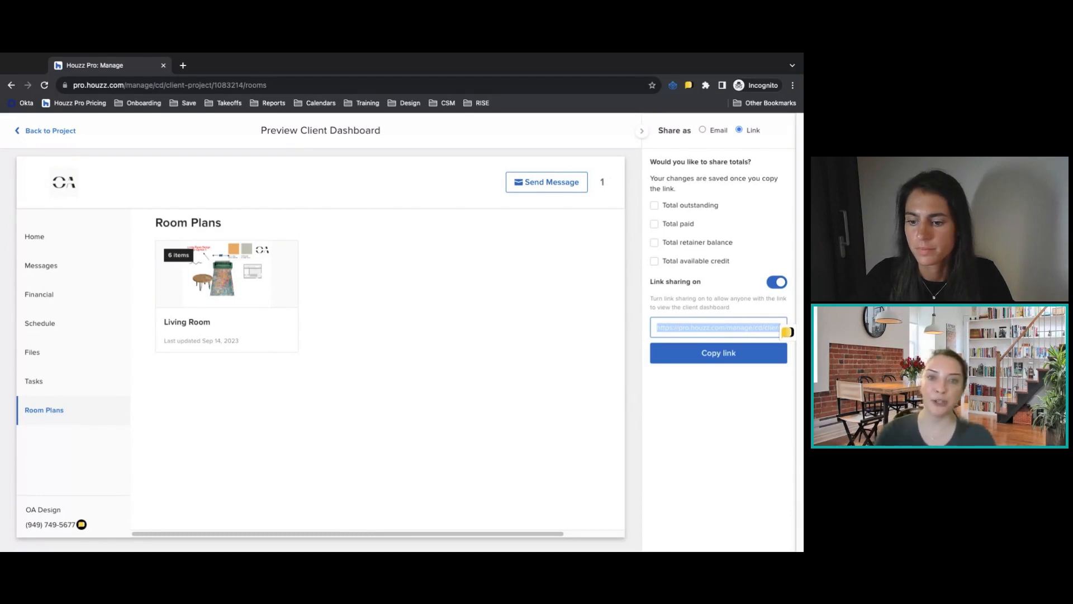
left_click(46, 133)
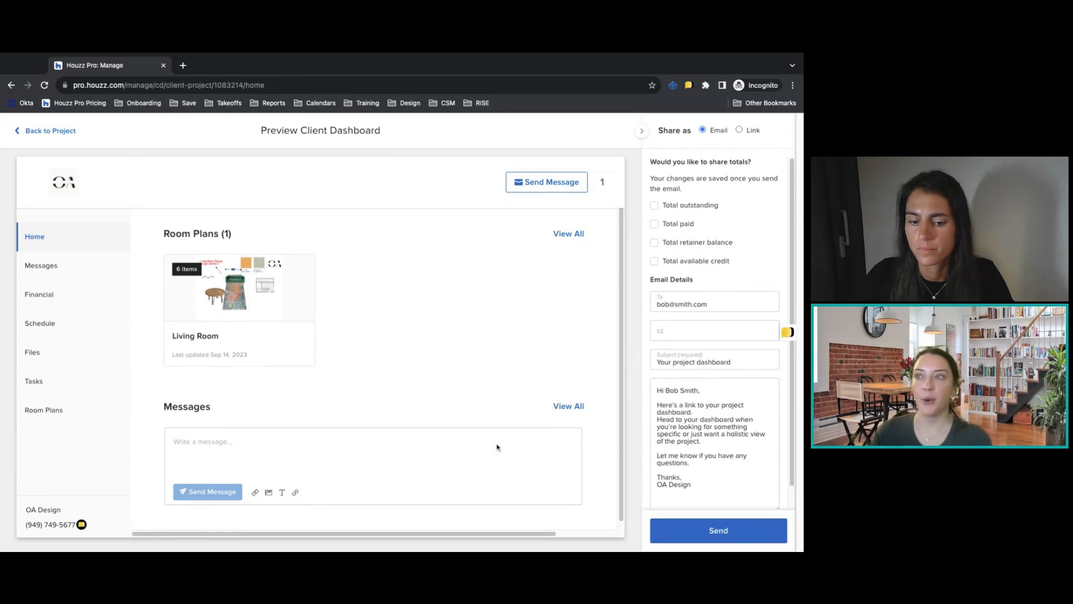
left_click(42, 135)
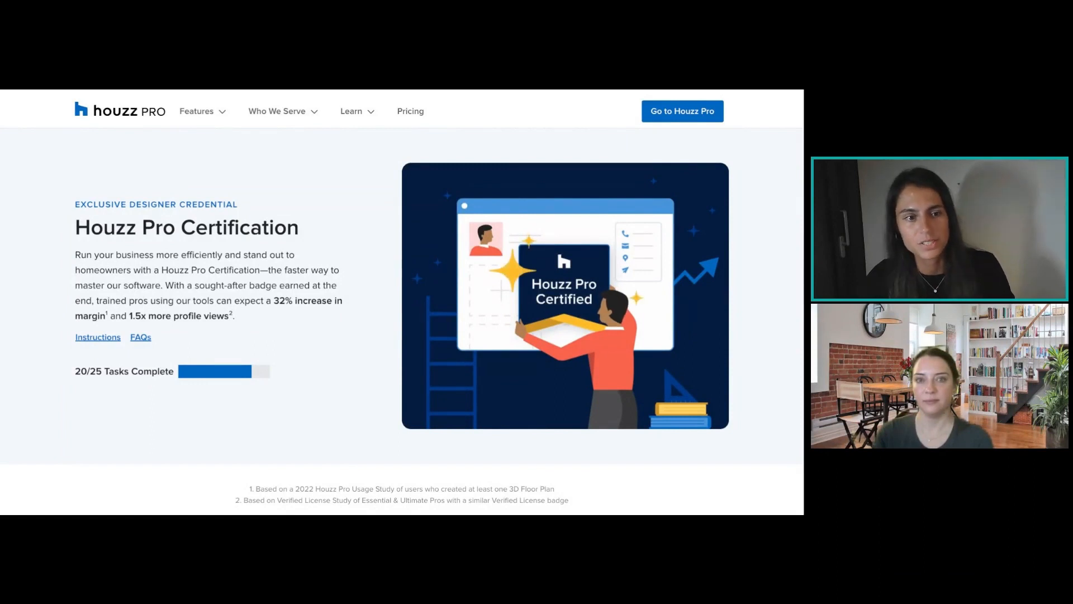
Examine the Houzz Pro Certification page, covering the Getting Started module's tasks and the start of the Clients & Leads module.
scroll(402, 313, "down", 2)
scroll(401, 302, "down", 5)
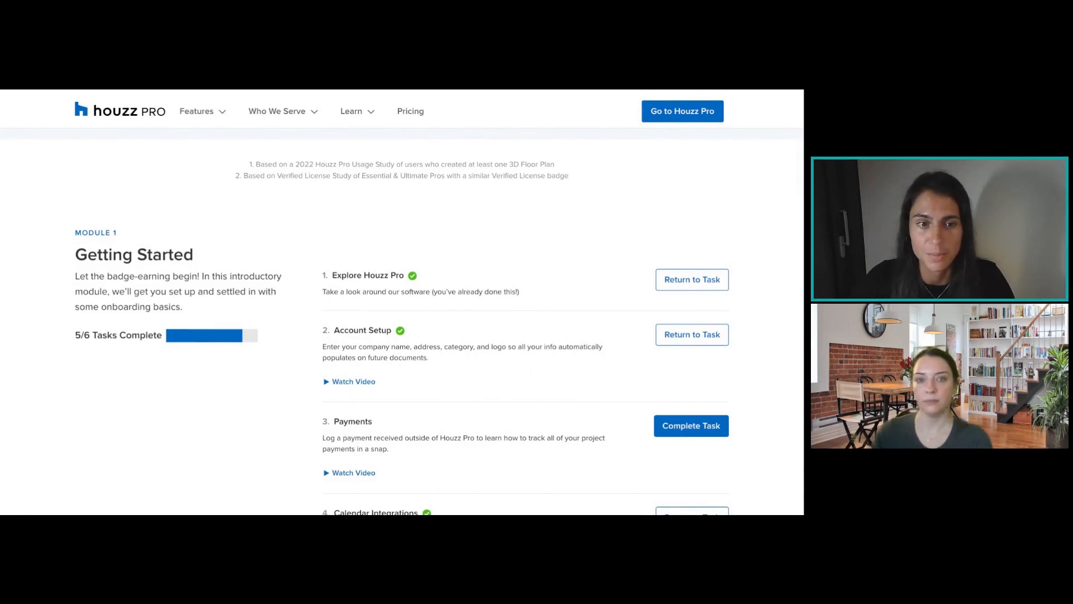
scroll(401, 319, "down", 3)
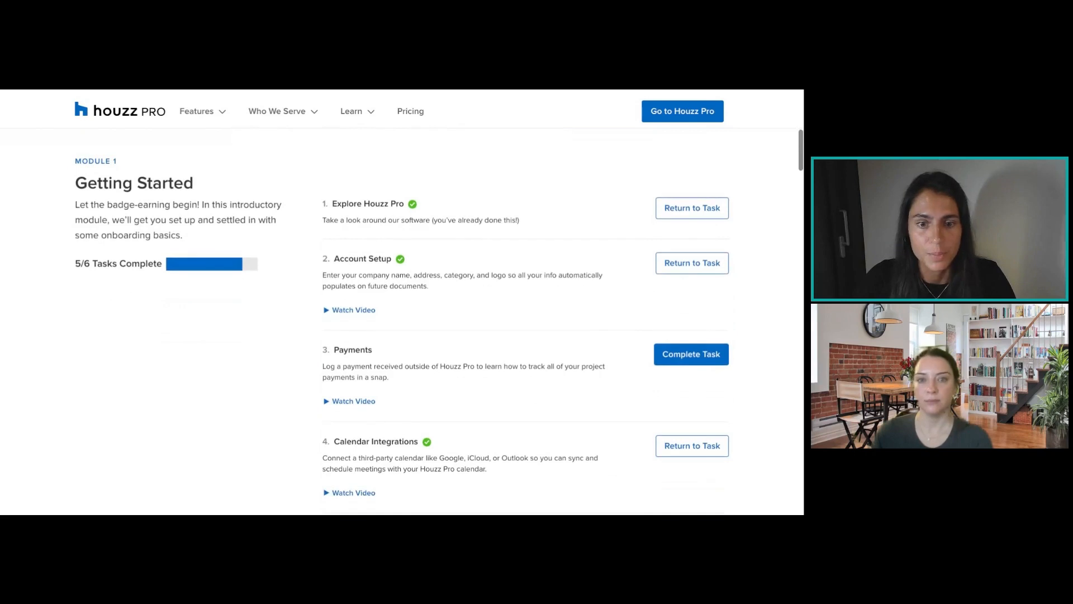
scroll(401, 318, "down", 1)
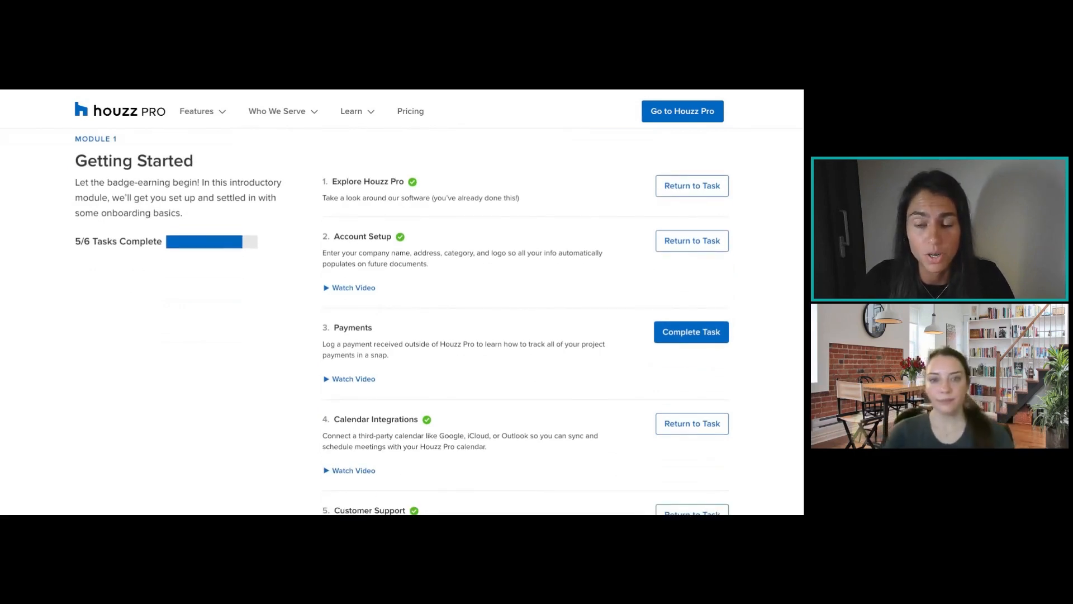
scroll(401, 318, "up", 1)
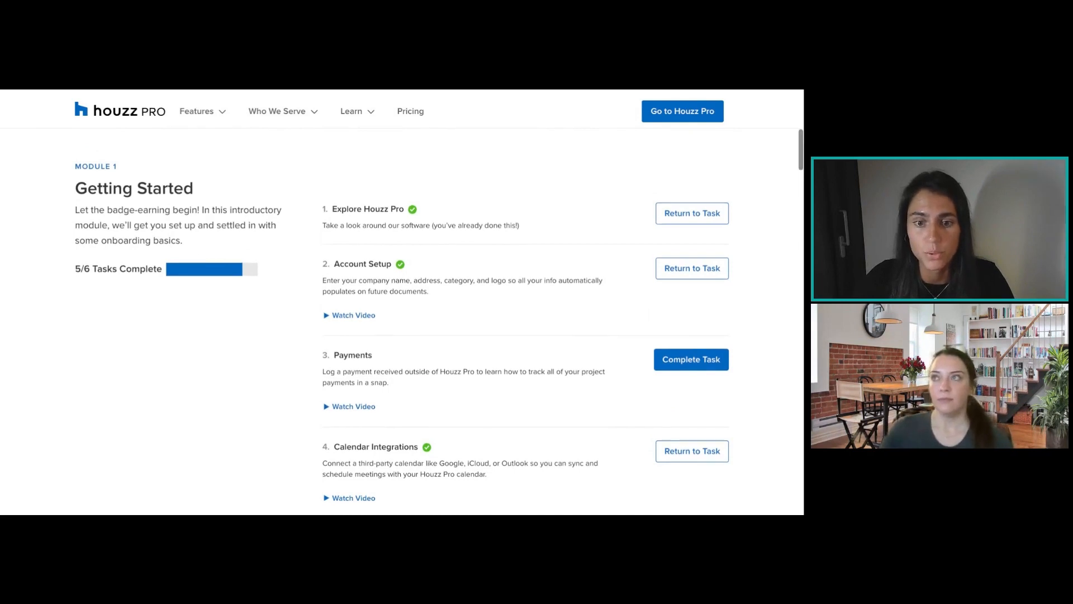
scroll(402, 319, "down", 2)
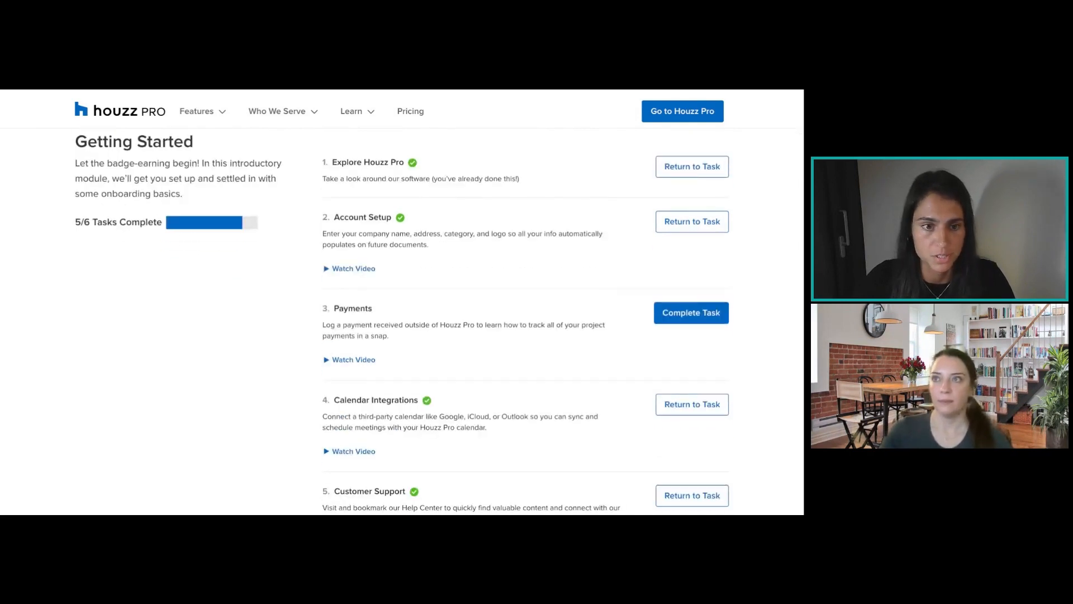
scroll(401, 318, "down", 3)
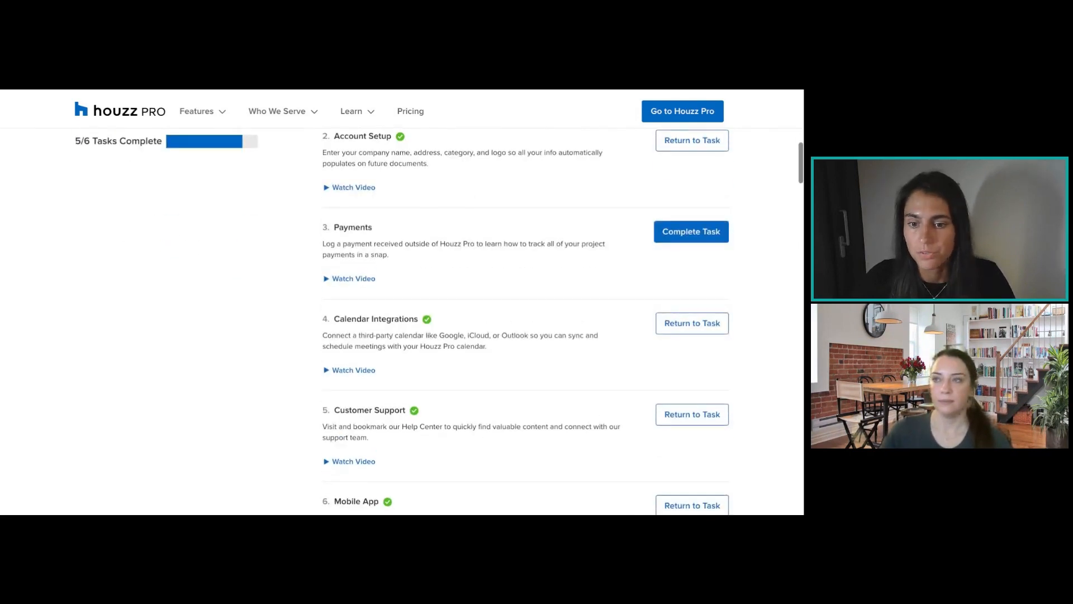
scroll(402, 319, "down", 2)
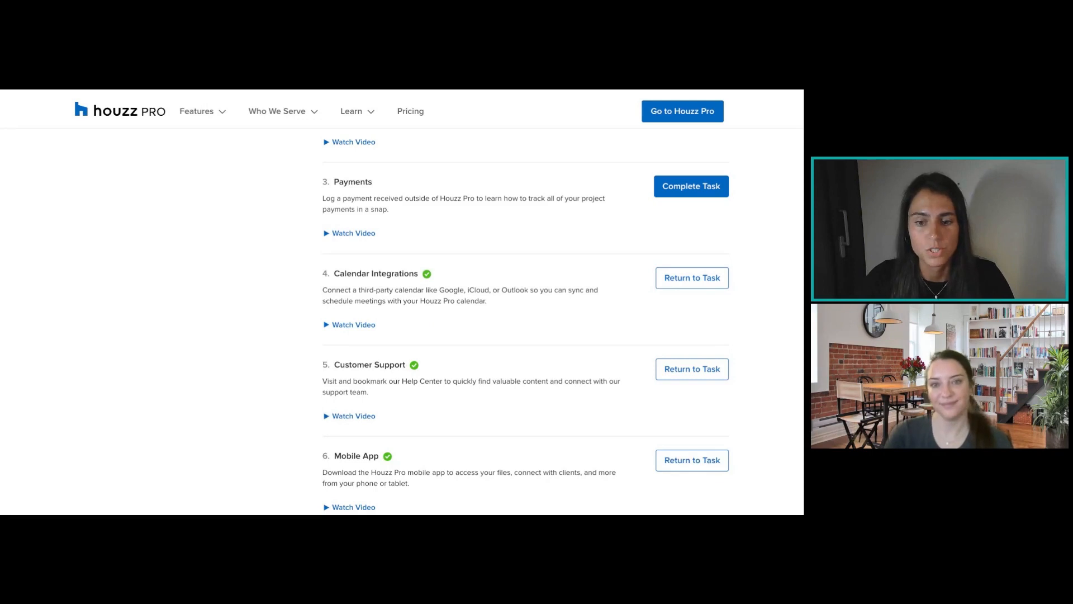
scroll(401, 318, "down", 5)
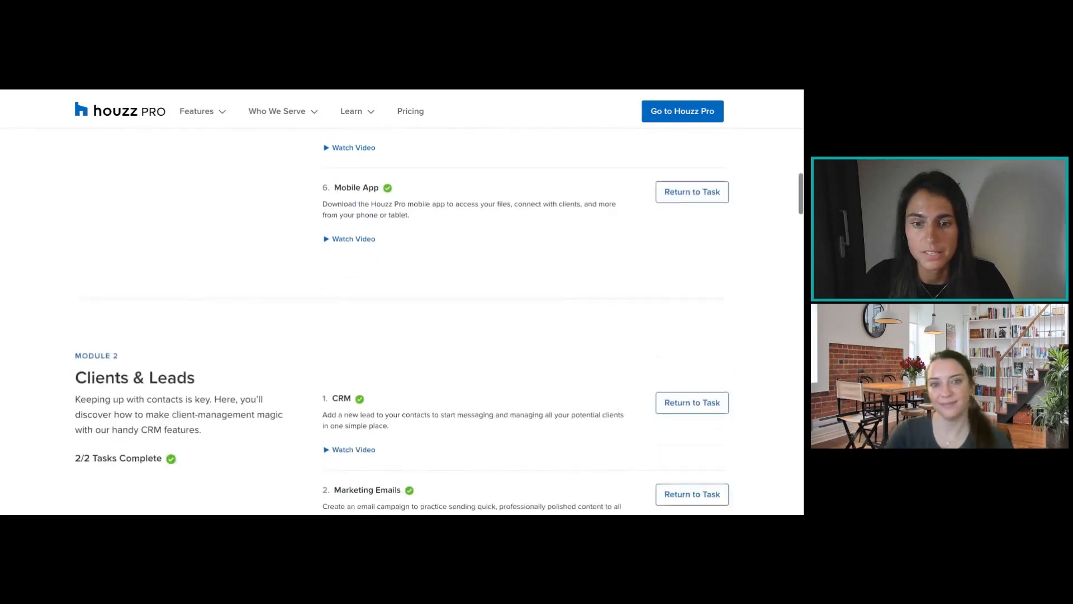
scroll(401, 318, "up", 4)
scroll(401, 318, "up", 3)
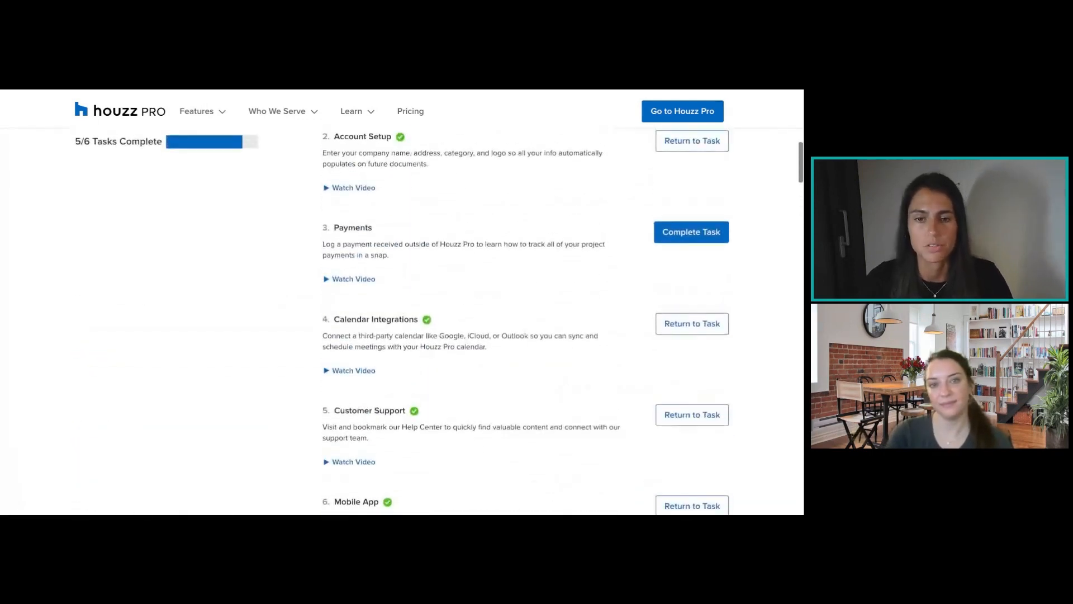
scroll(401, 319, "up", 2)
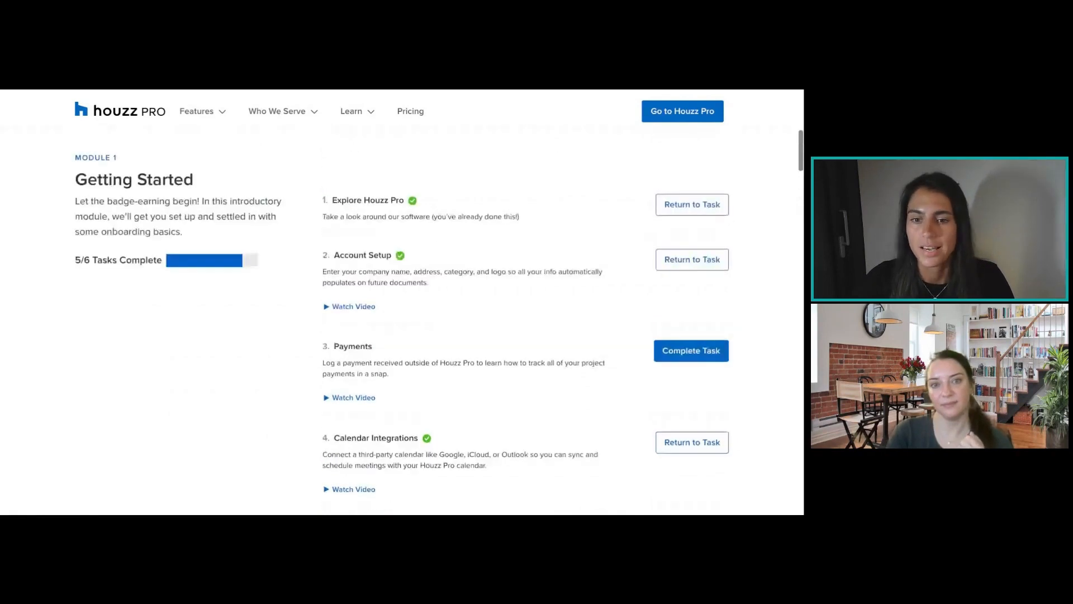